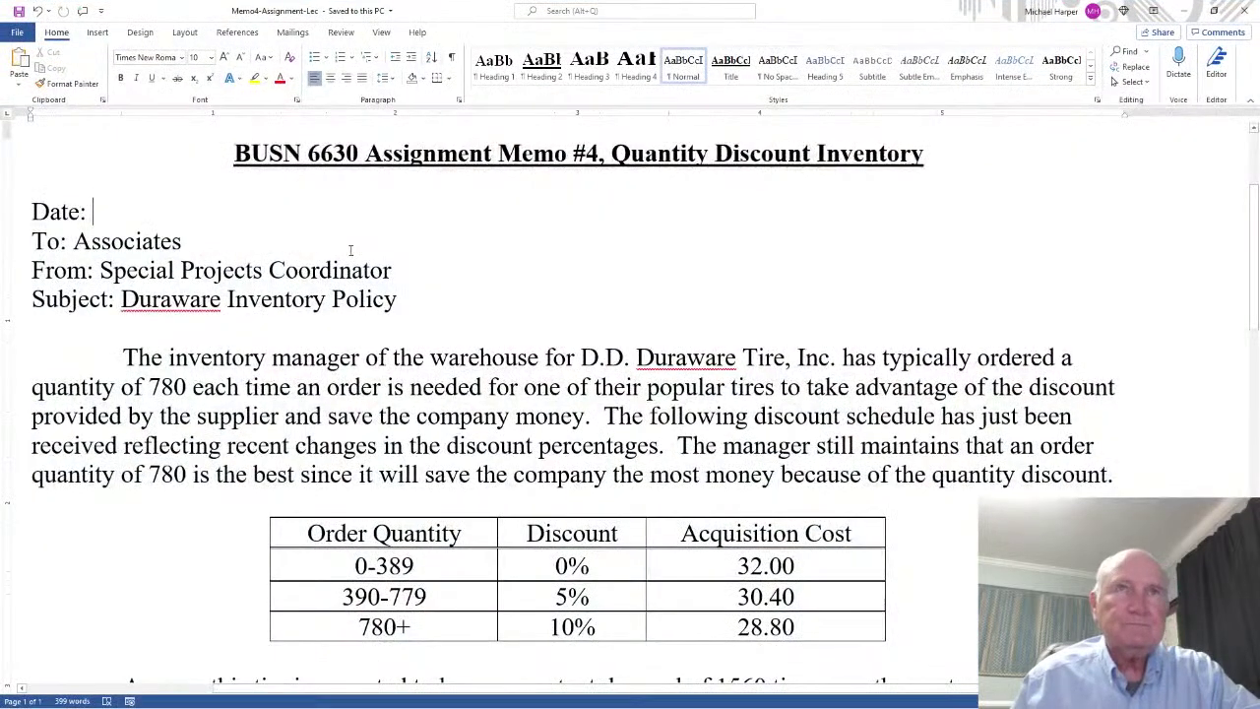
# Review the introductory paragraph about the 780-tire order quantity and each row of the discount schedule table
pyautogui.moveTo(116, 356); pyautogui.dragTo(587, 415)
pyautogui.scroll(-3, 608, 389)
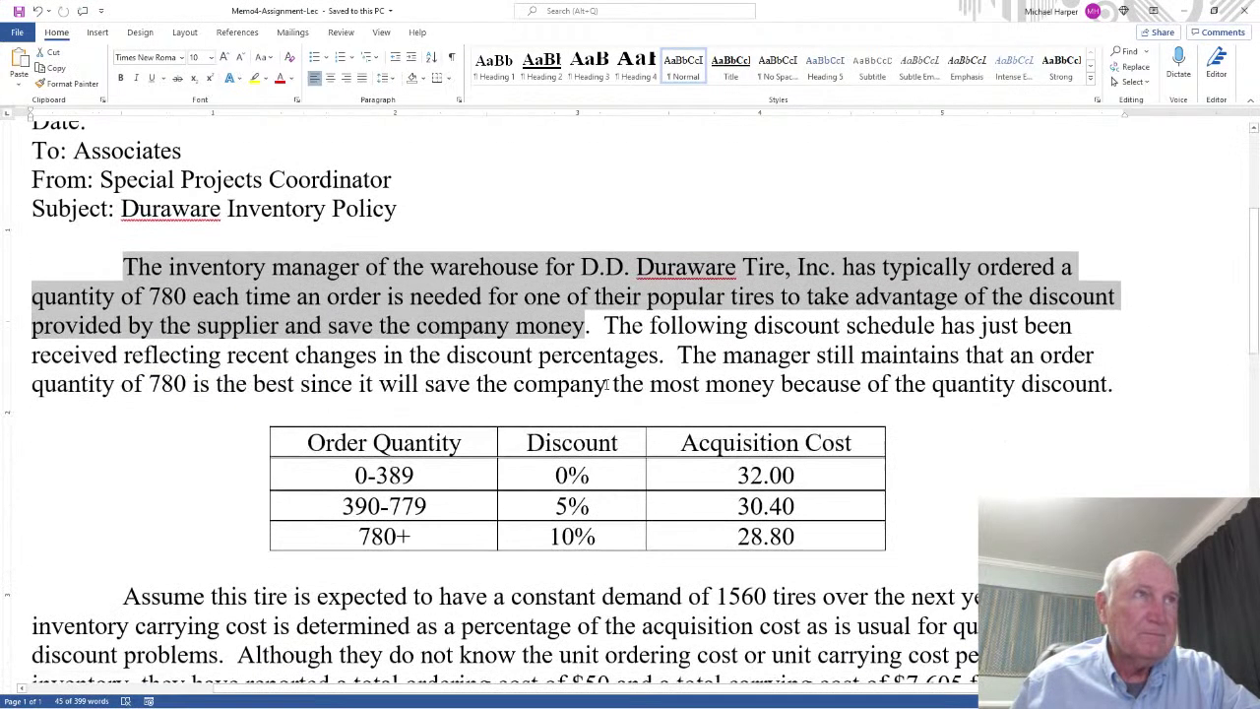
pyautogui.moveTo(630, 235); pyautogui.dragTo(613, 258)
pyautogui.moveTo(743, 259); pyautogui.dragTo(855, 310)
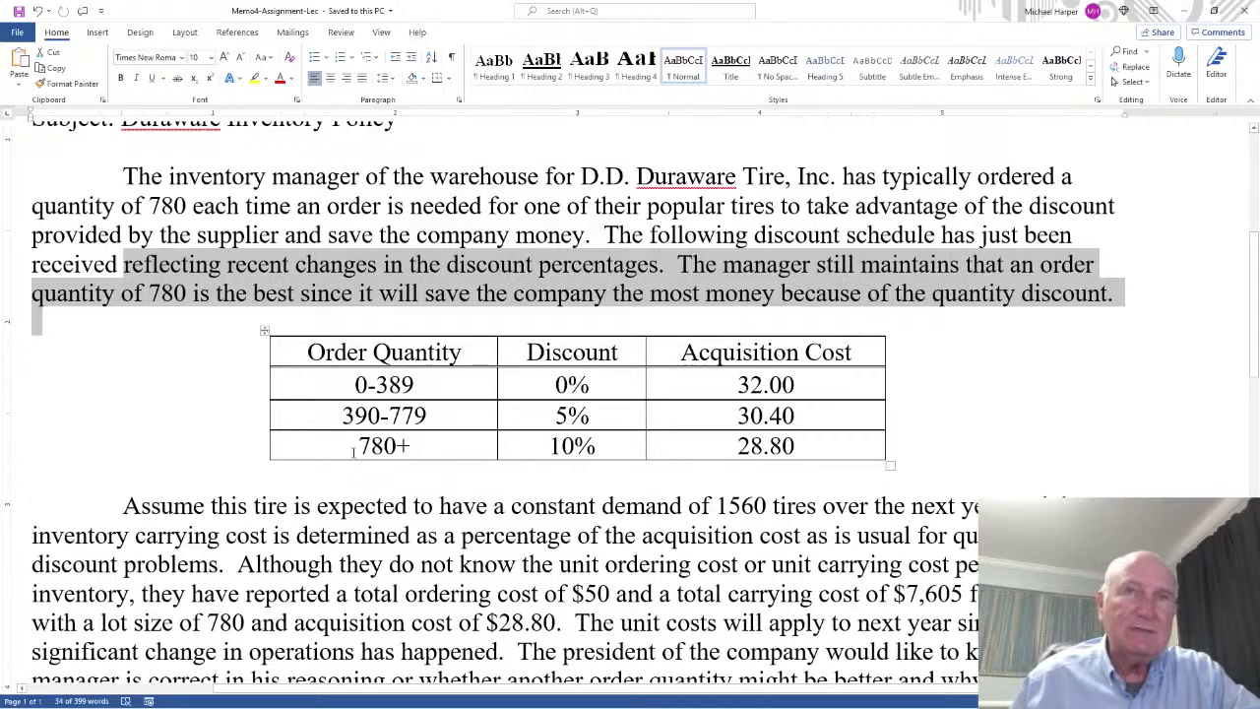
pyautogui.moveTo(338, 446); pyautogui.dragTo(646, 485)
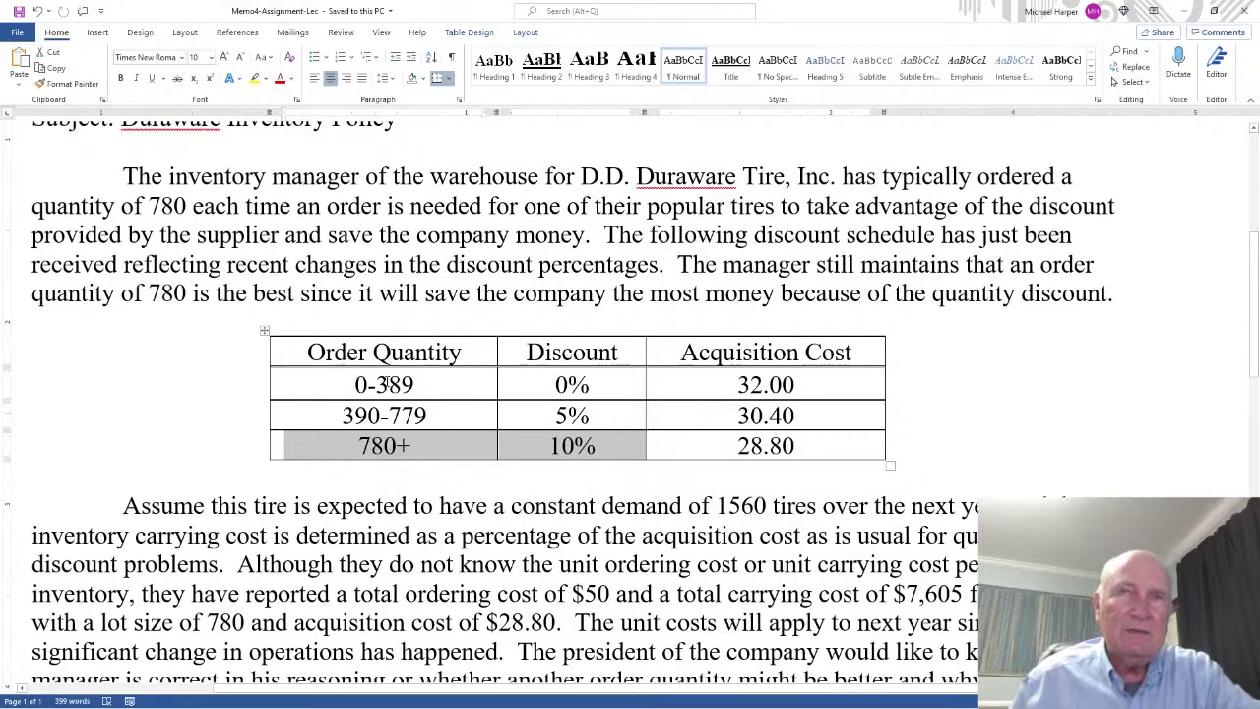
pyautogui.moveTo(342, 381); pyautogui.dragTo(413, 386)
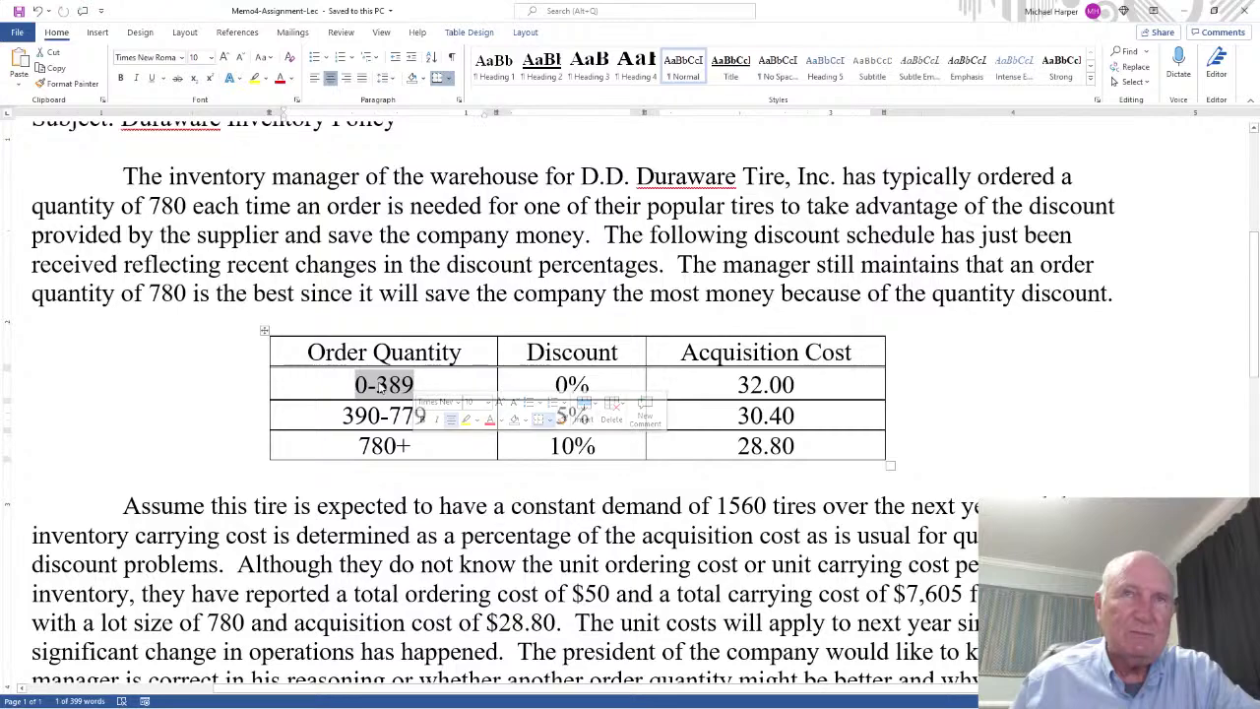
pyautogui.moveTo(798, 385); pyautogui.dragTo(441, 384)
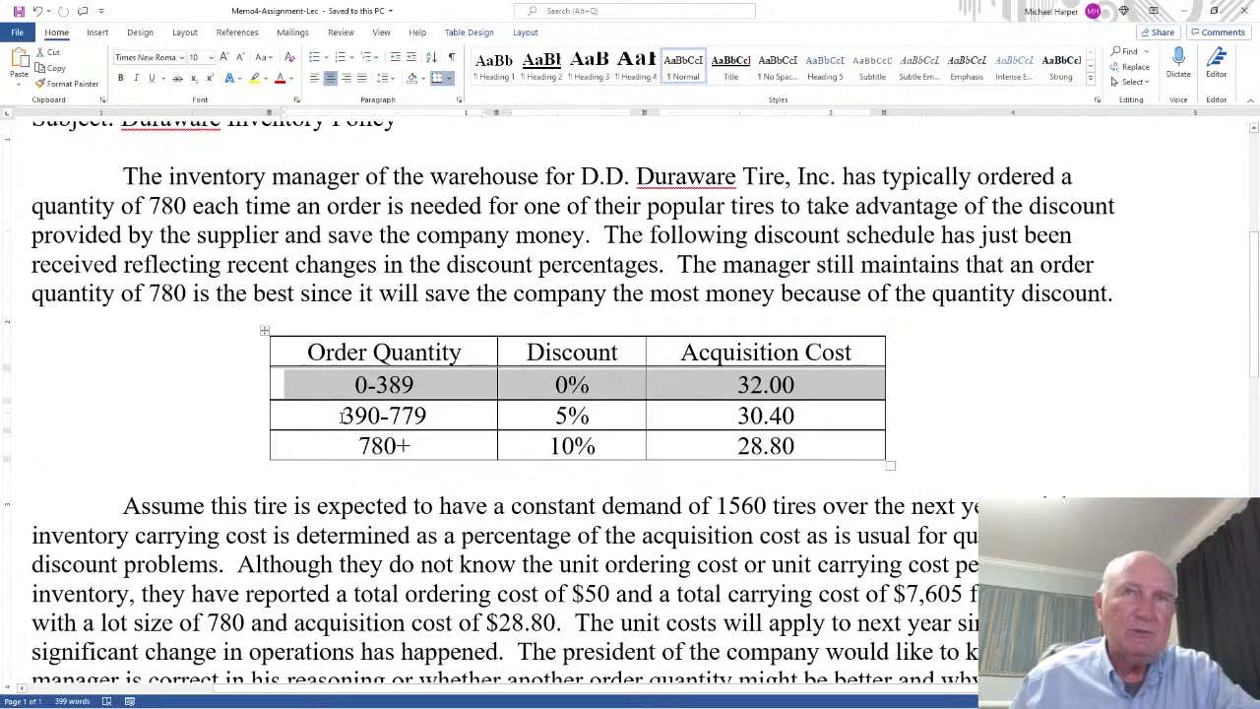
pyautogui.moveTo(341, 417); pyautogui.dragTo(427, 417)
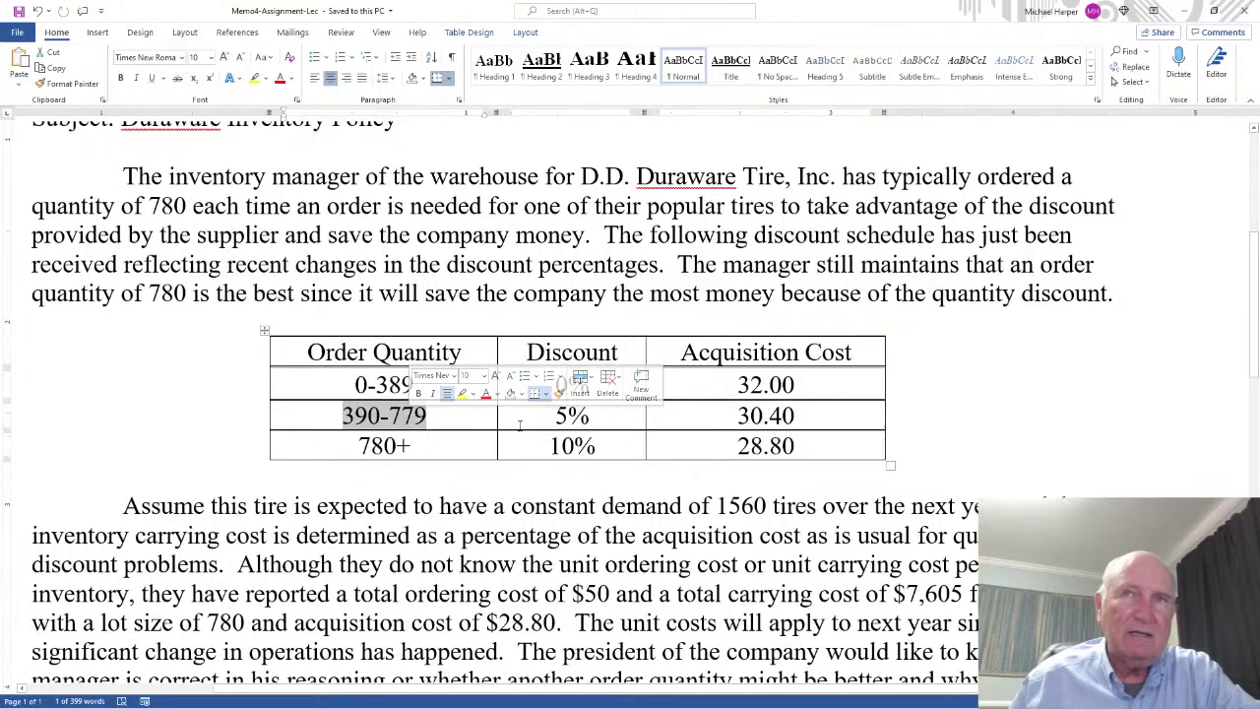
pyautogui.click(450, 411)
pyautogui.moveTo(469, 413); pyautogui.dragTo(734, 415)
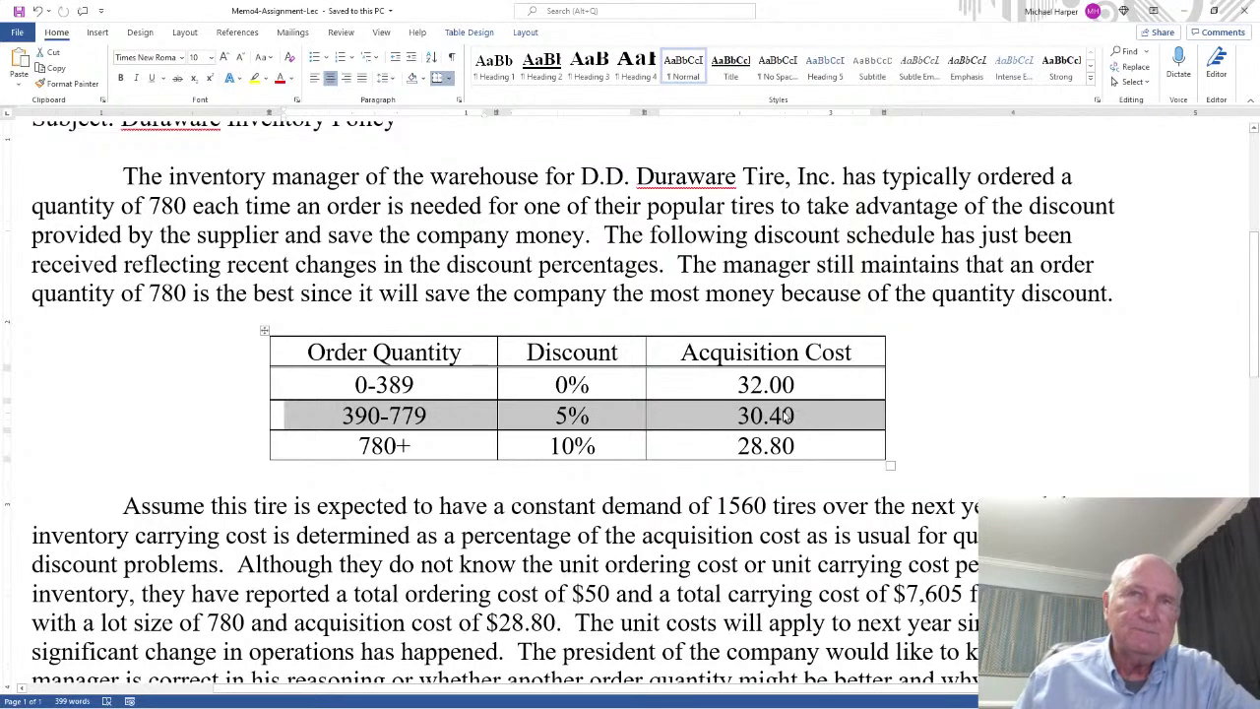
pyautogui.doubleClick(372, 446)
pyautogui.moveTo(430, 446); pyautogui.dragTo(768, 448)
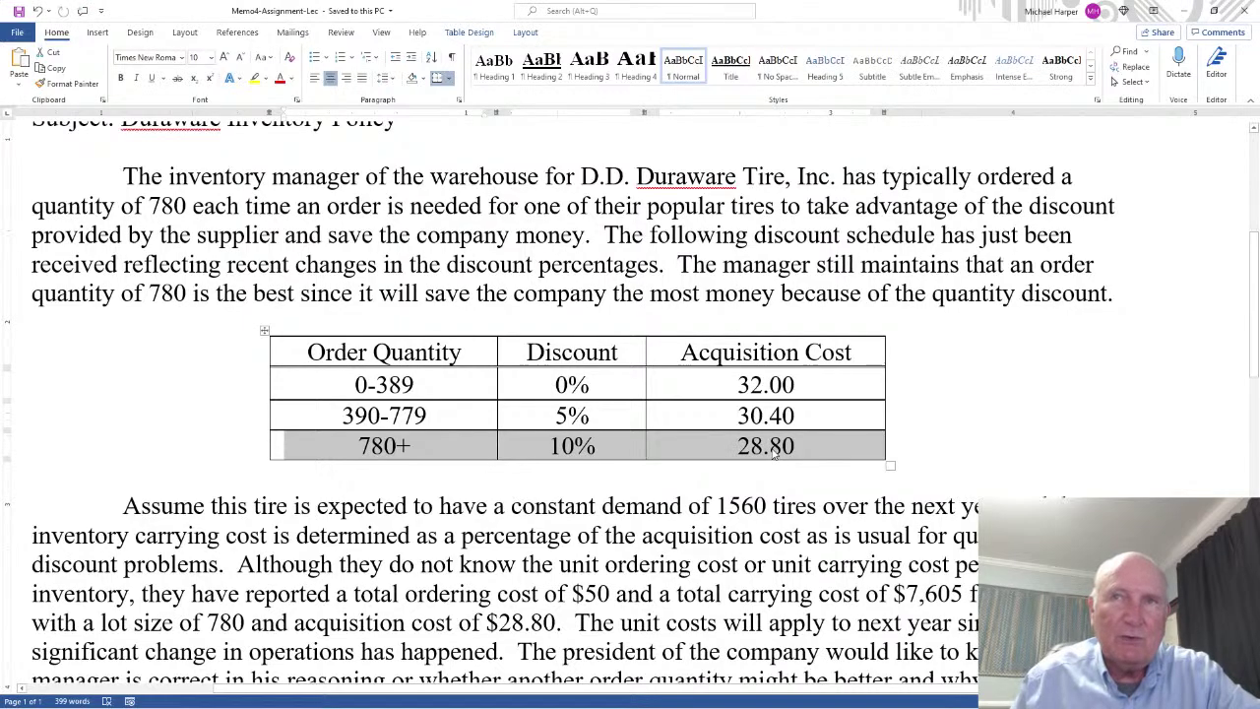
# Examine the paragraph below the table for the demand, total ordering cost, total carrying cost, lot size and unit cost assumptions
pyautogui.scroll(-3, 775, 451)
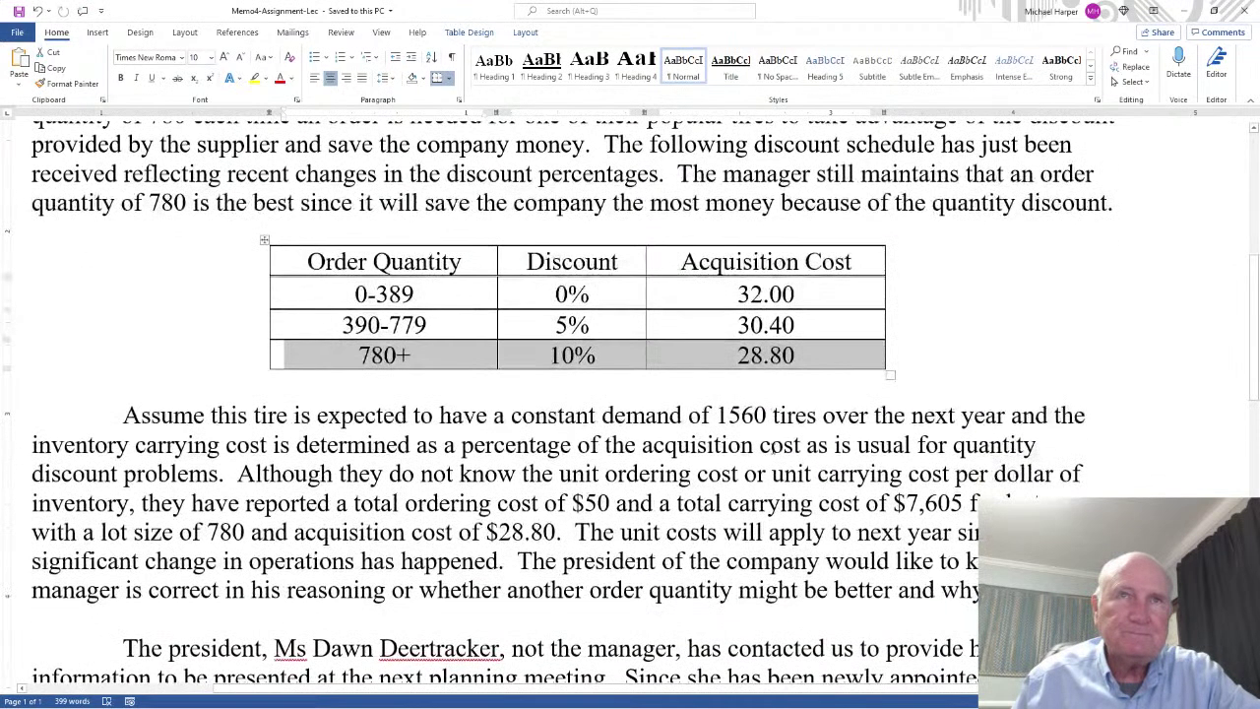
pyautogui.moveTo(123, 234); pyautogui.dragTo(229, 292)
pyautogui.scroll(1, 218, 424)
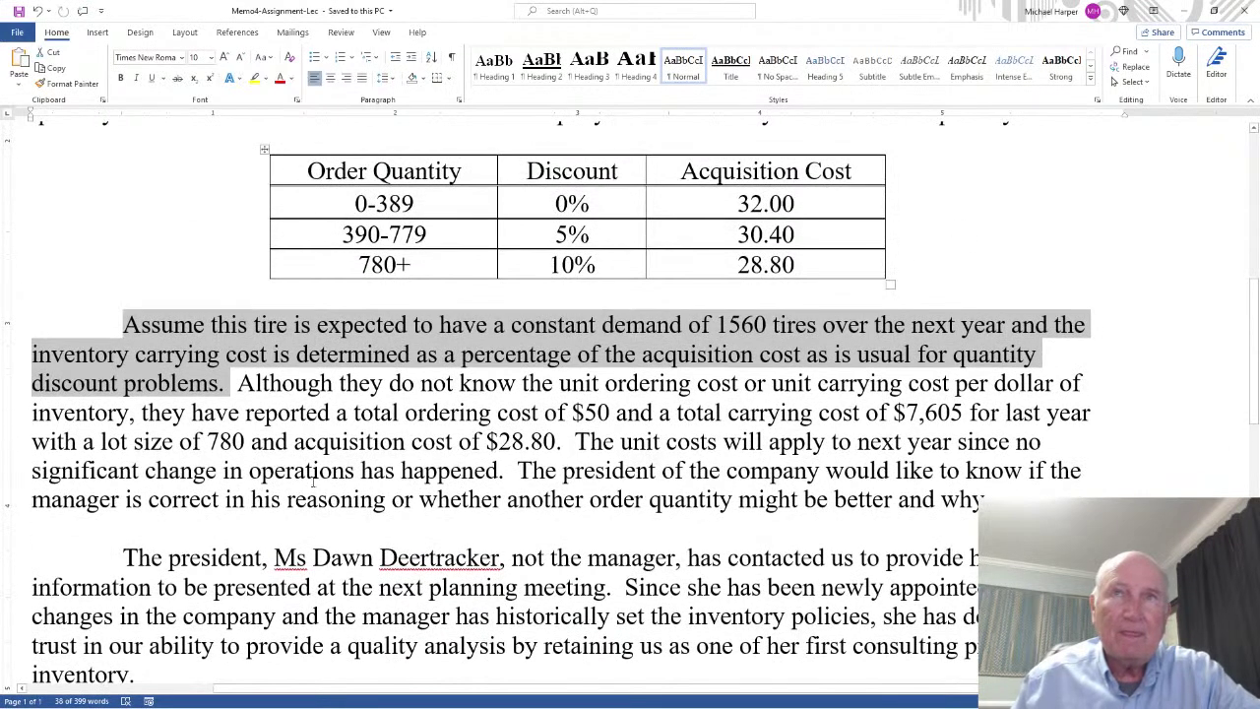
pyautogui.moveTo(237, 383); pyautogui.dragTo(575, 443)
pyautogui.click(193, 415)
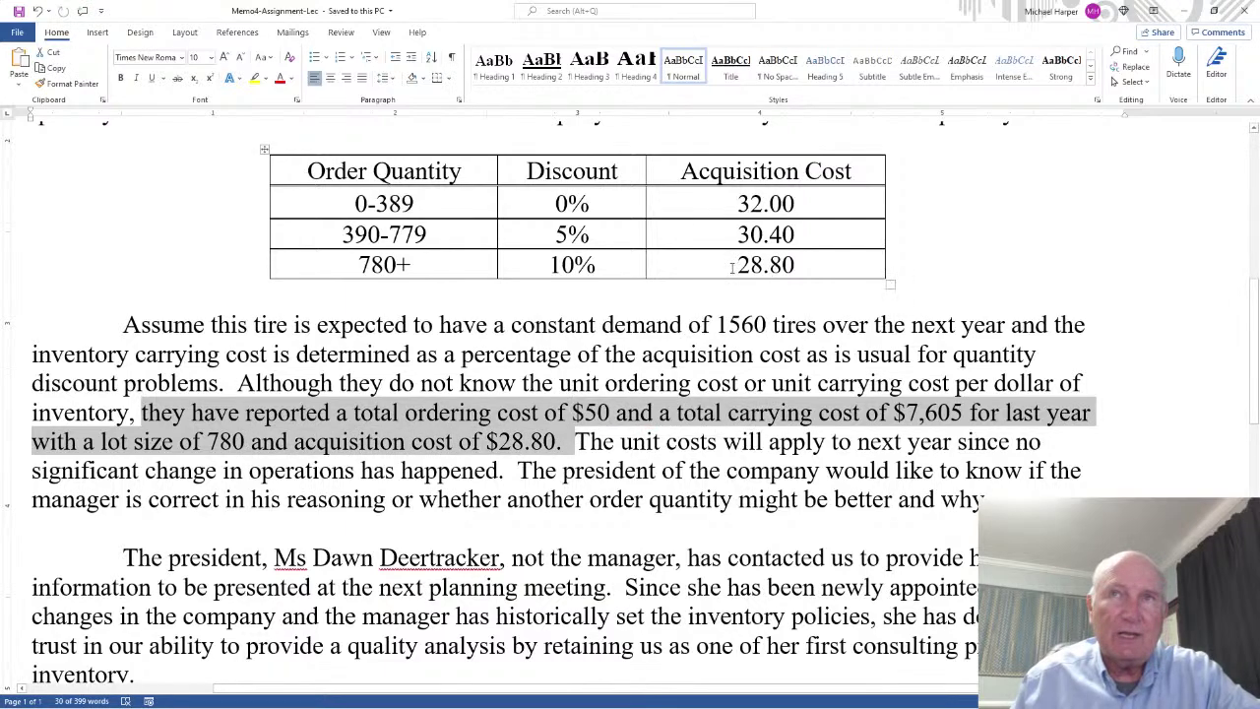
pyautogui.moveTo(376, 269); pyautogui.dragTo(721, 265)
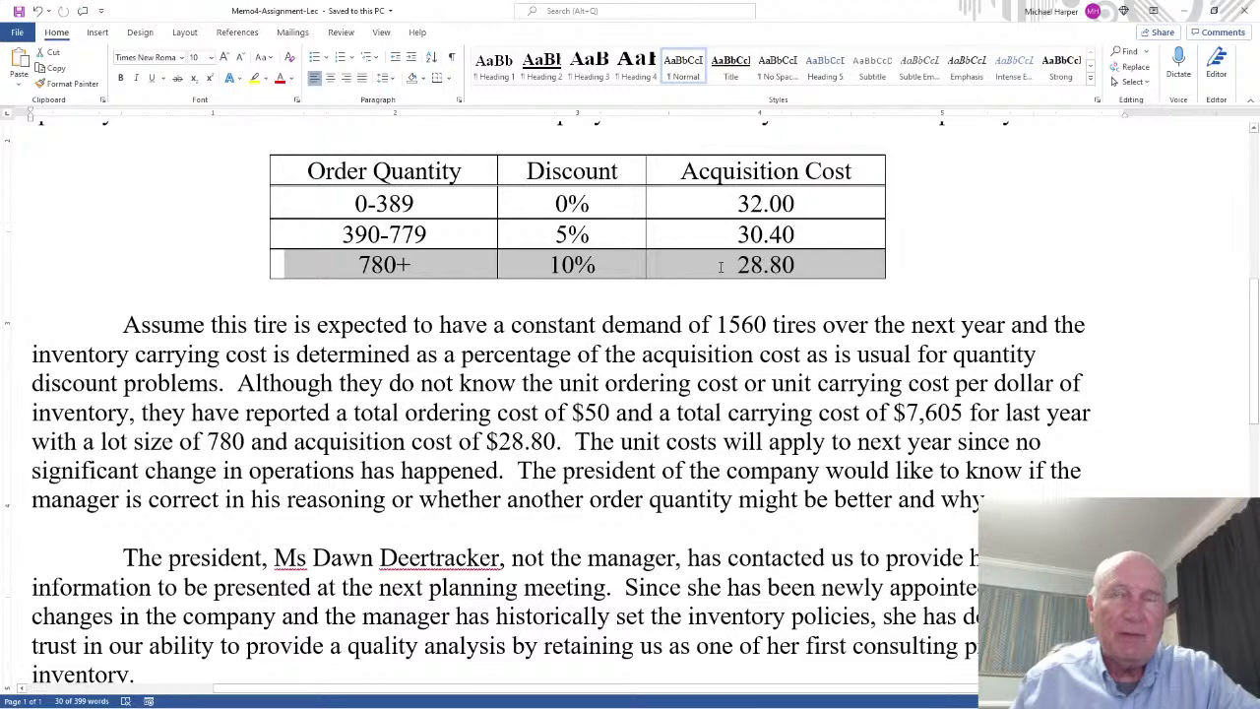
pyautogui.moveTo(354, 414); pyautogui.dragTo(614, 413)
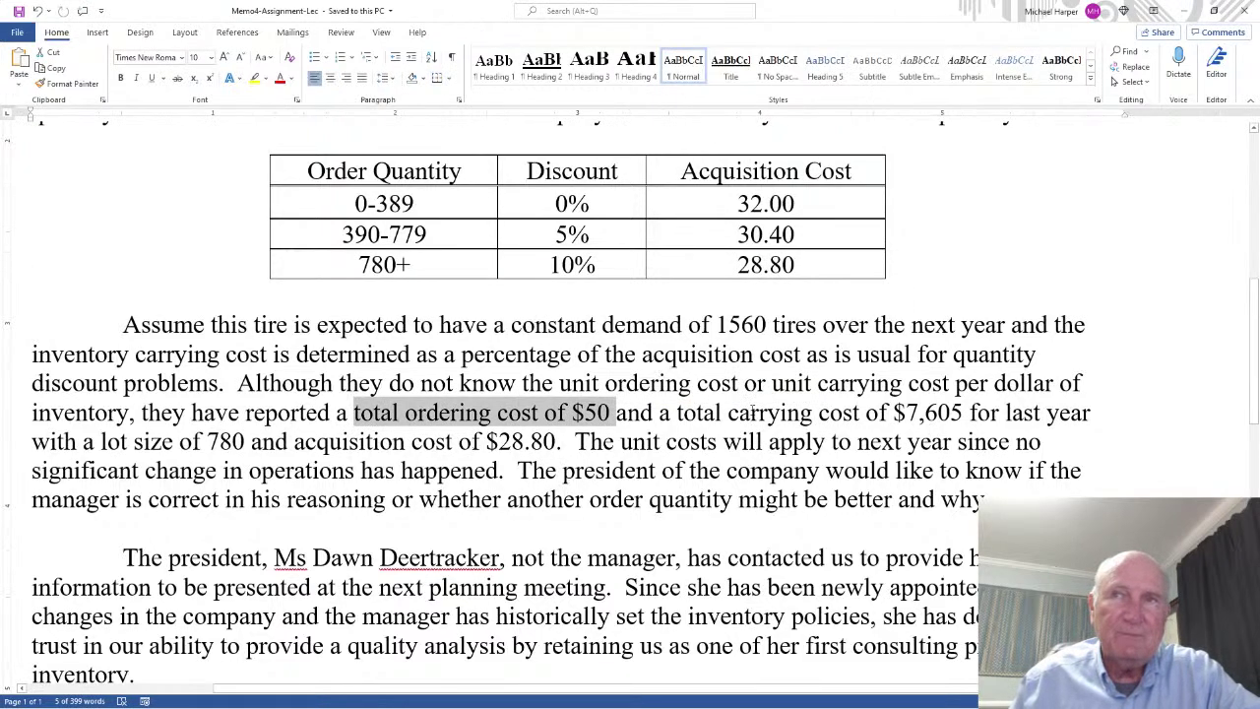
pyautogui.moveTo(716, 415); pyautogui.dragTo(1000, 414)
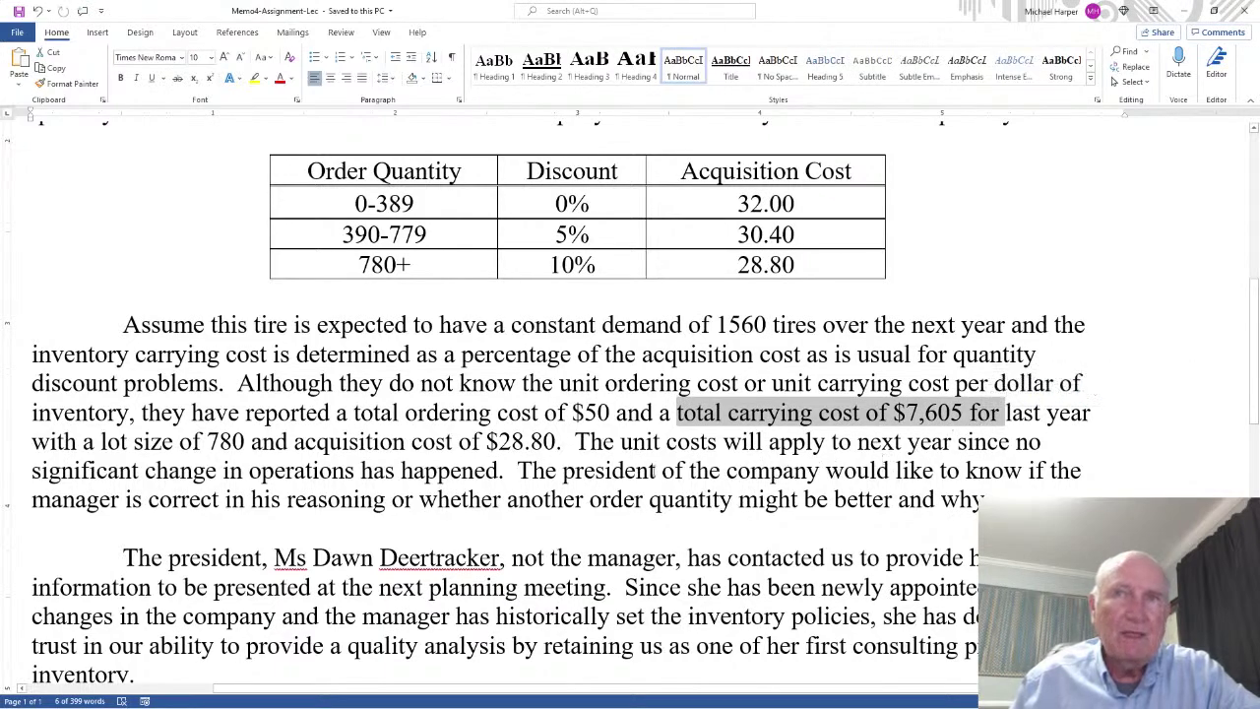
pyautogui.moveTo(596, 445); pyautogui.dragTo(391, 500)
pyautogui.click(305, 501)
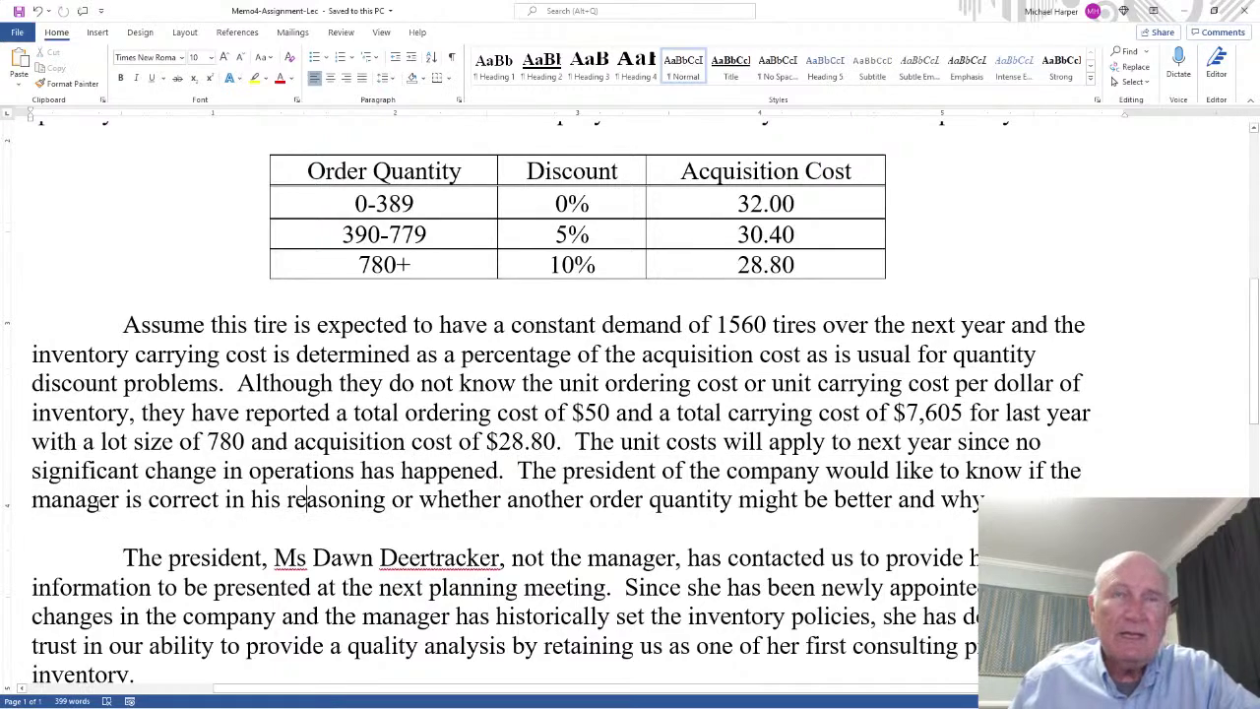
# Underline "manager is correct in his reasoning" and "another order quantity might be better and why." in the president's request
pyautogui.moveTo(32, 500); pyautogui.dragTo(391, 500)
pyautogui.click(153, 81)
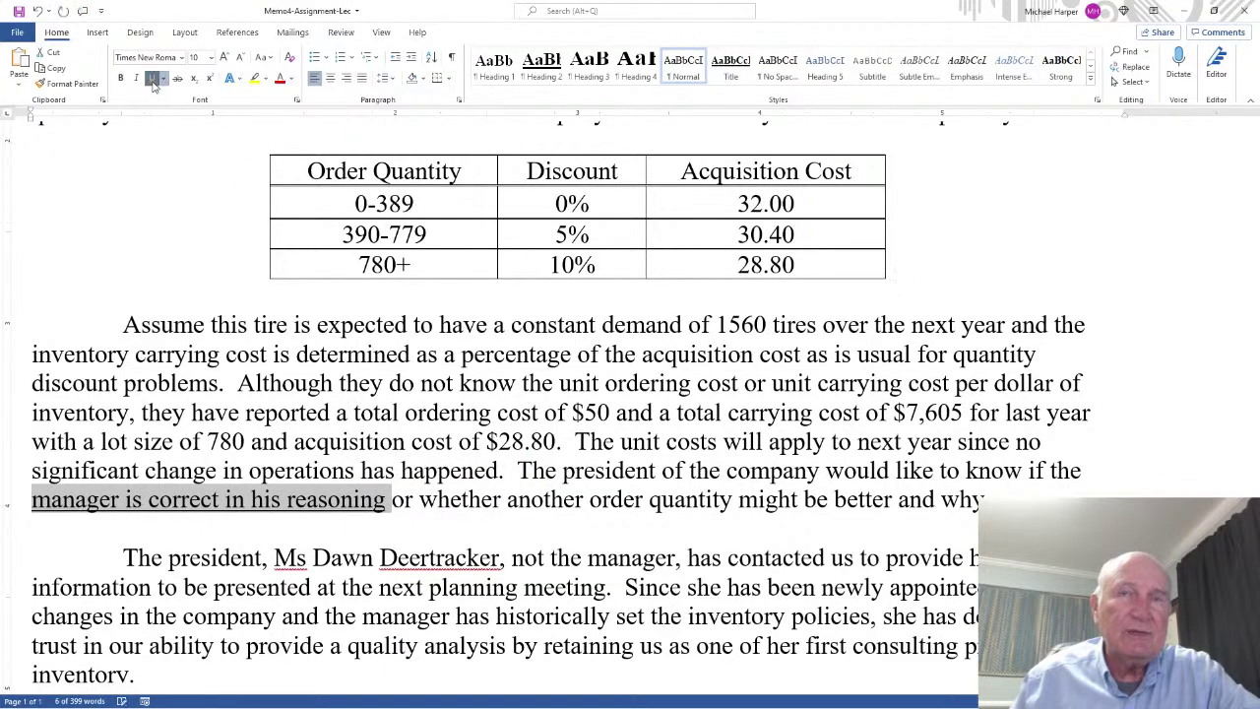
pyautogui.moveTo(508, 504); pyautogui.dragTo(998, 500)
pyautogui.click(152, 77)
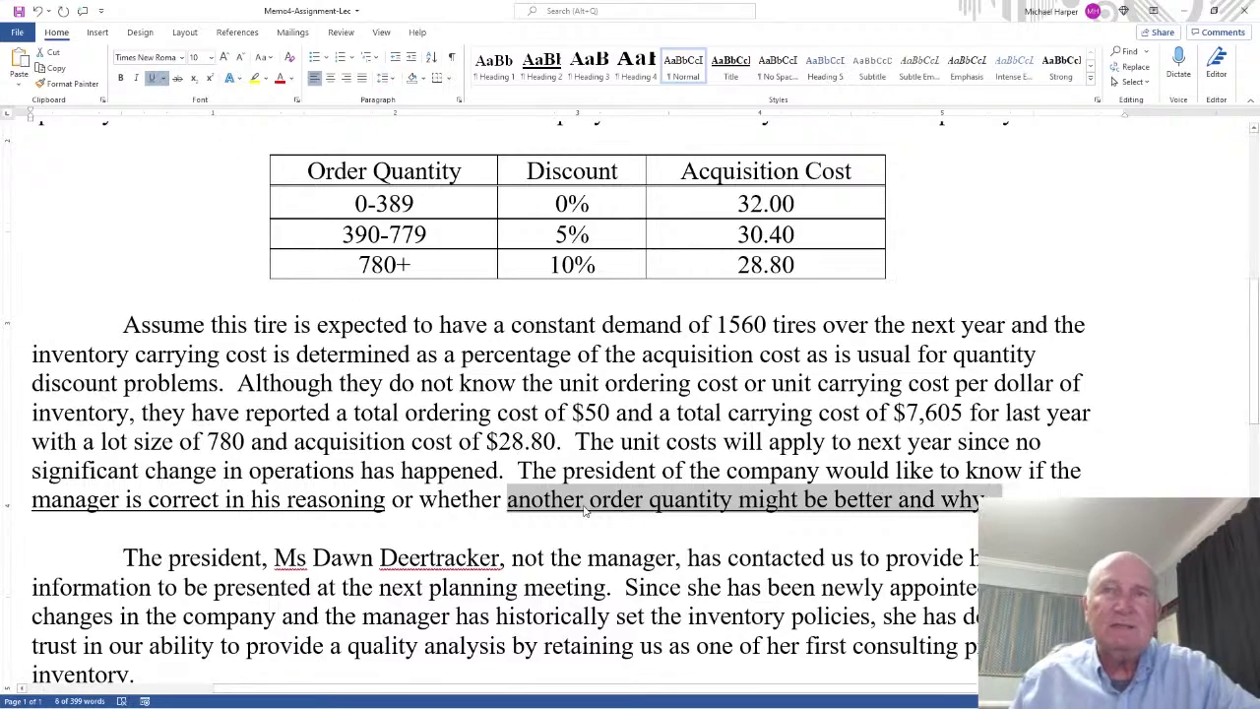
# Review the president's questions against the 780+ discount row, and the instruction to prepare a response memo in the final paragraph
pyautogui.moveTo(563, 471); pyautogui.dragTo(718, 471)
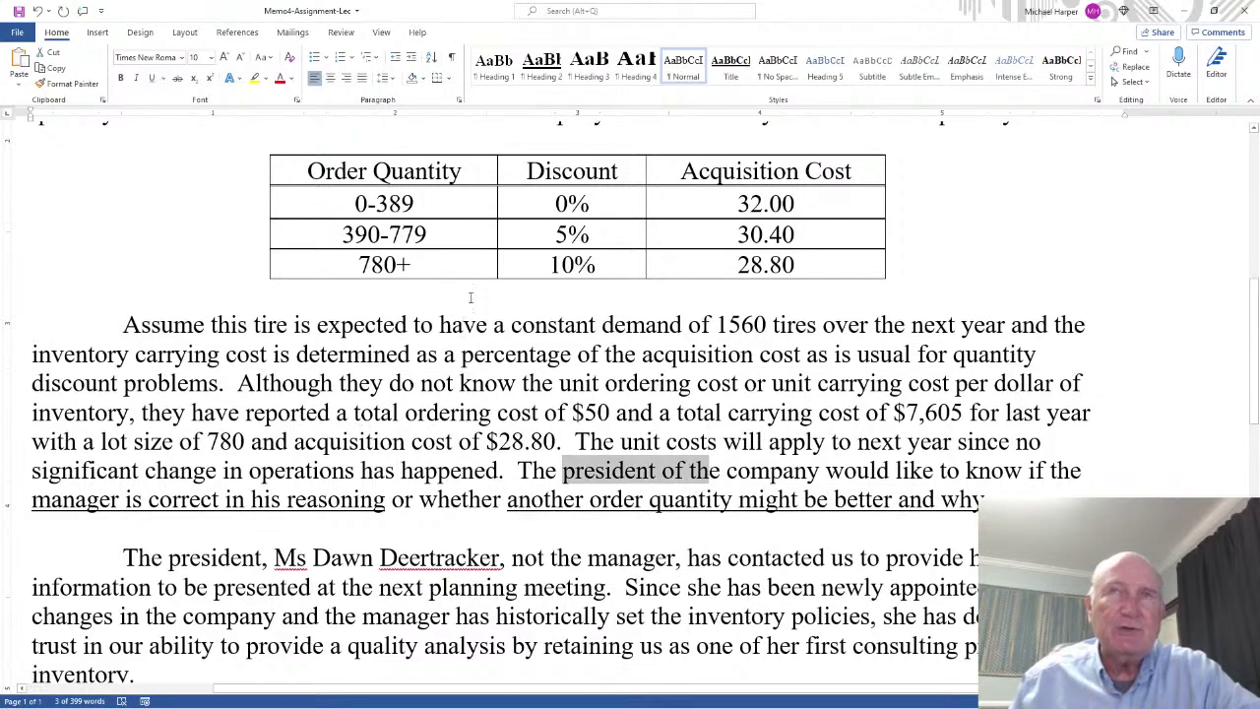
pyautogui.moveTo(456, 258); pyautogui.dragTo(778, 264)
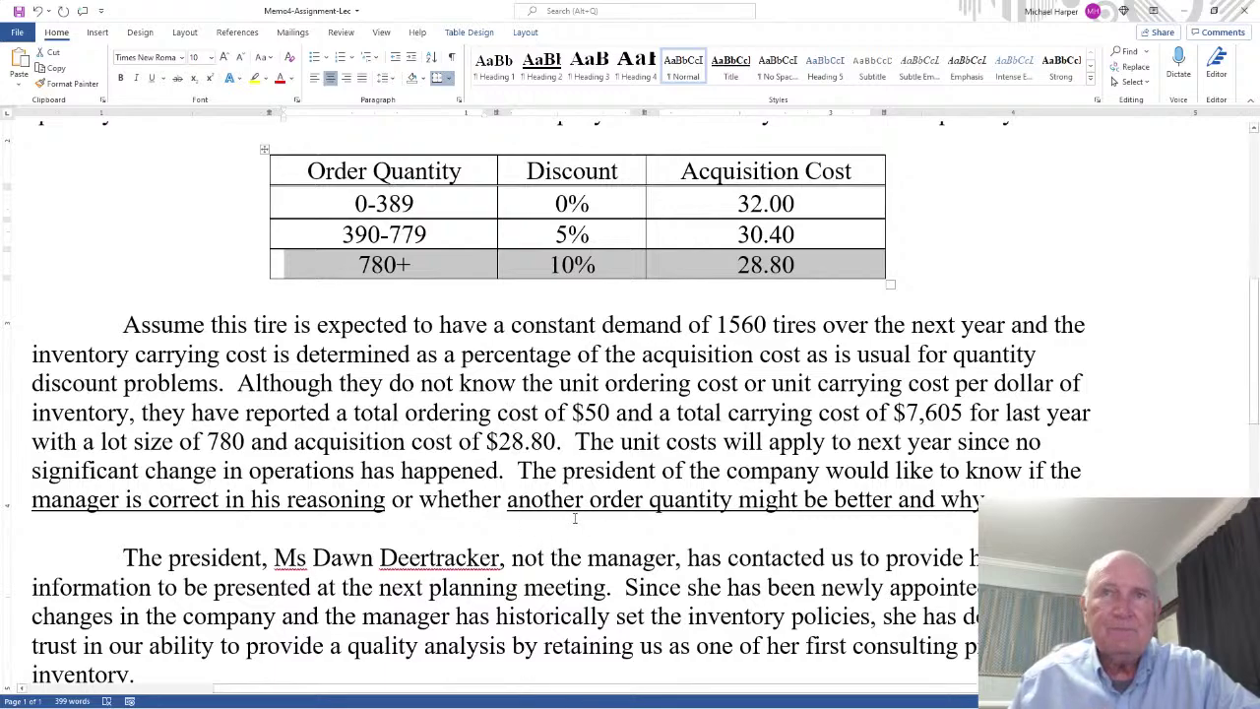
pyautogui.moveTo(594, 504); pyautogui.dragTo(874, 500)
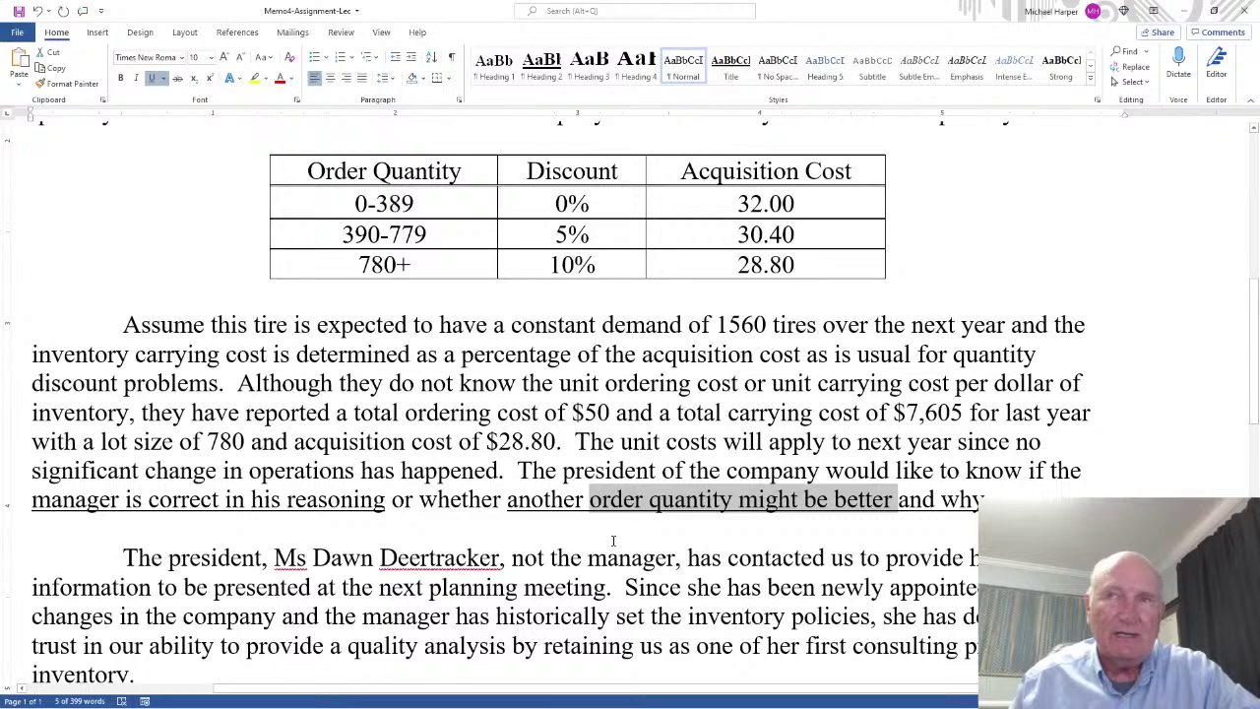
pyautogui.moveTo(985, 500); pyautogui.dragTo(897, 500)
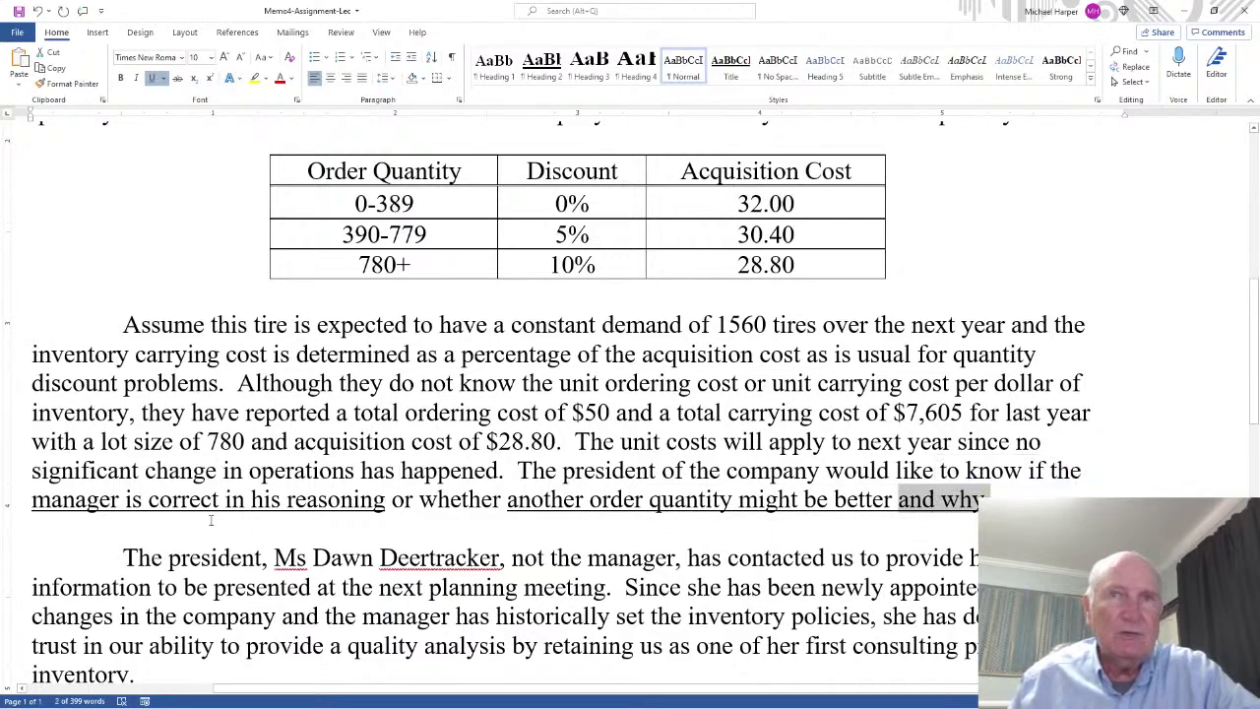
pyautogui.moveTo(51, 497); pyautogui.dragTo(936, 521)
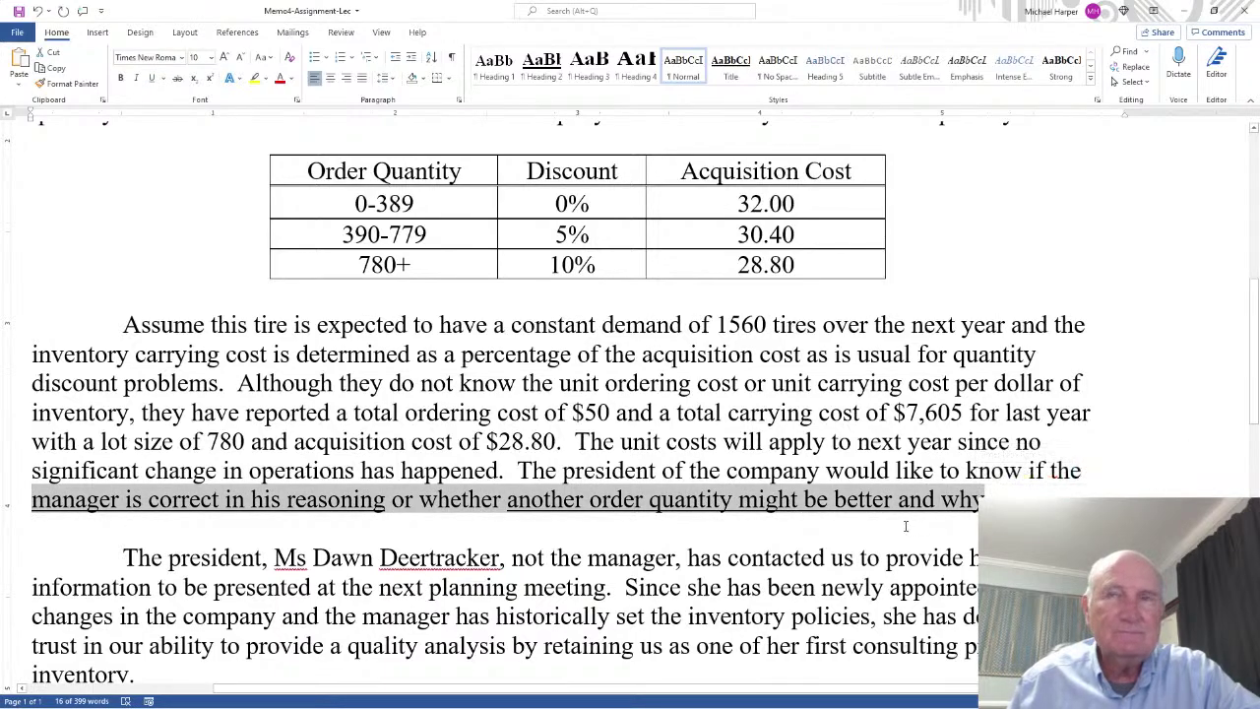
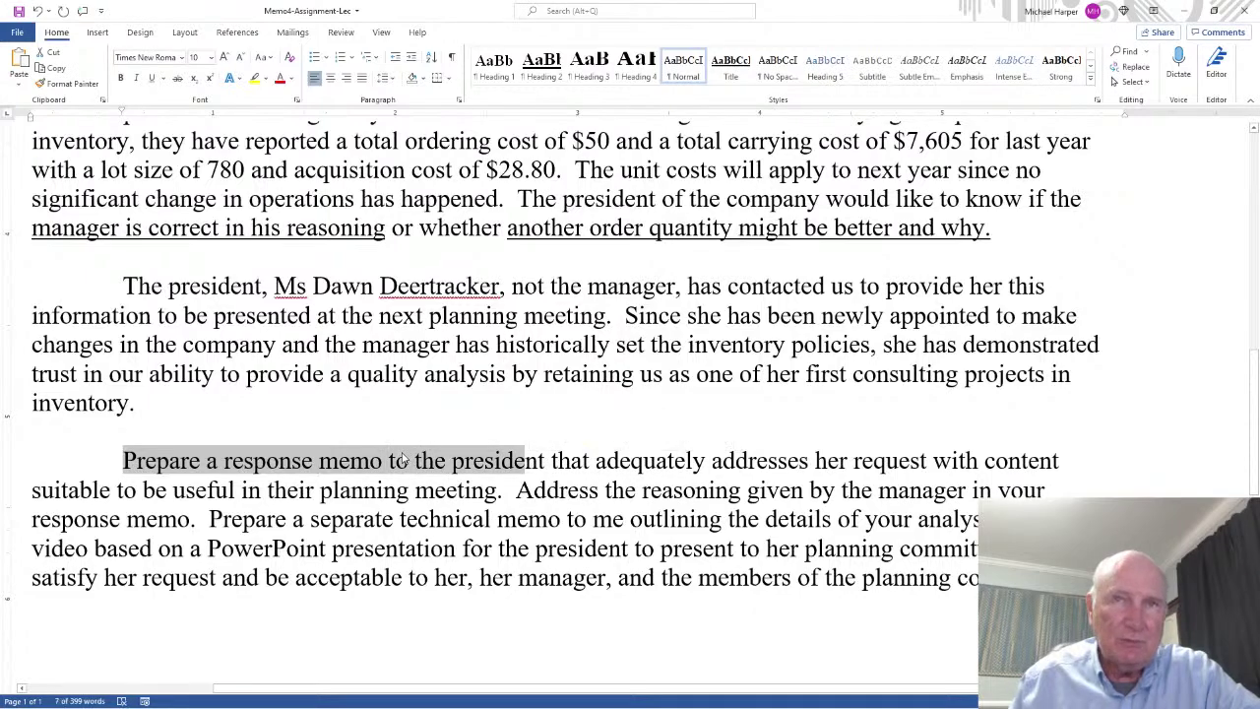
pyautogui.moveTo(388, 462); pyautogui.dragTo(544, 462)
pyautogui.hotkey('ctrl', 'shift', 'Right')
pyautogui.hotkey('ctrl', 'shift', 'Right')
pyautogui.hotkey('ctrl', 'shift', 'Right')
pyautogui.hotkey('ctrl', 'shift', 'Right')
pyautogui.hotkey('ctrl', 'shift', 'Right')
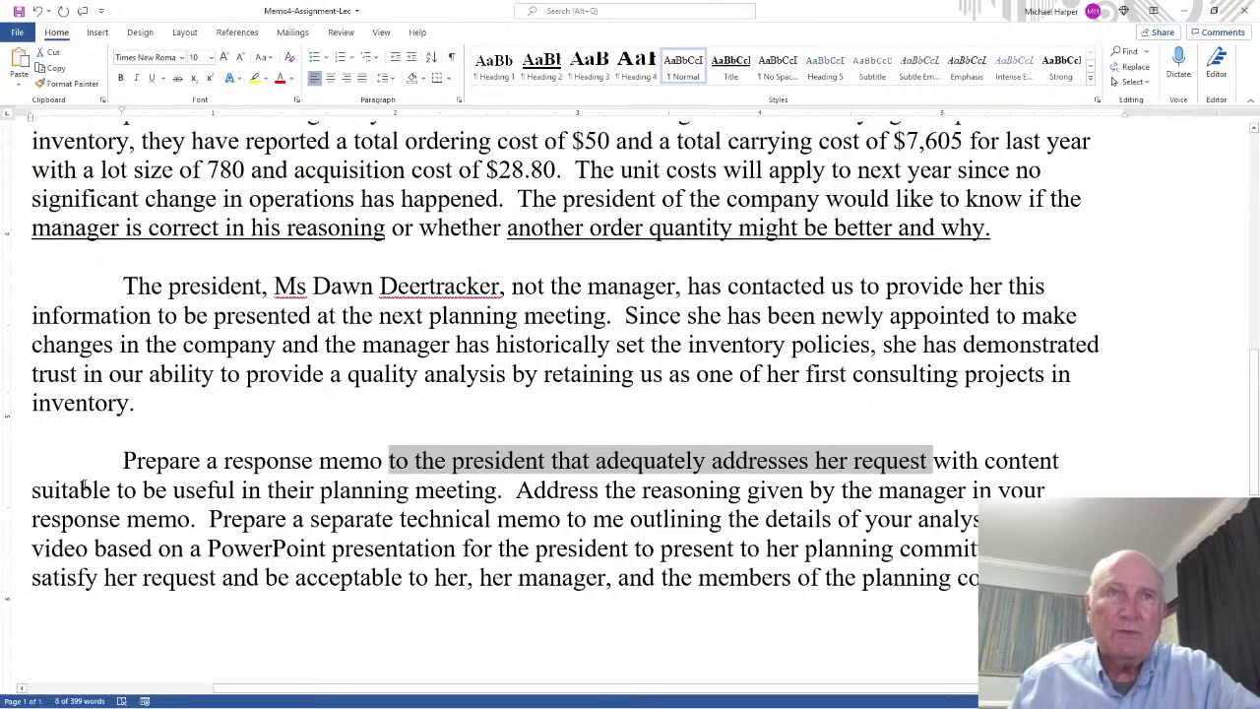
# Underline "suitable to be useful in their planning meeting" in the final paragraph
pyautogui.moveTo(49, 489); pyautogui.dragTo(747, 489)
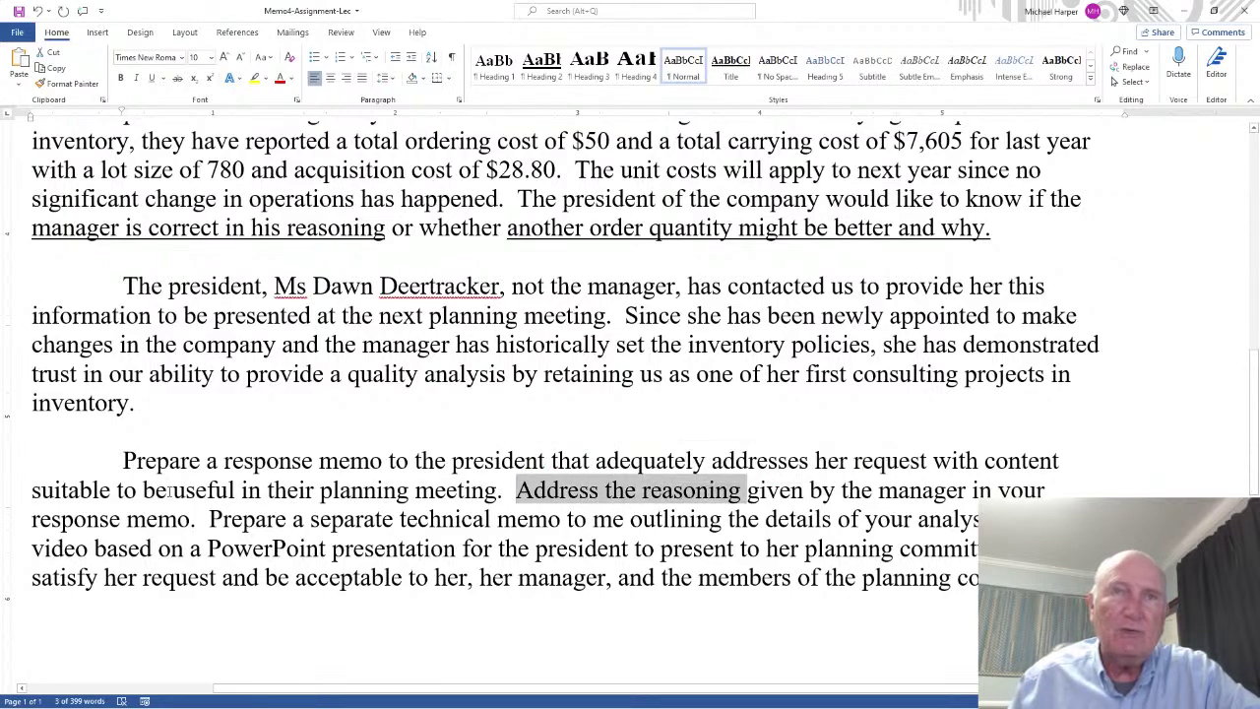
pyautogui.moveTo(32, 489); pyautogui.dragTo(498, 490)
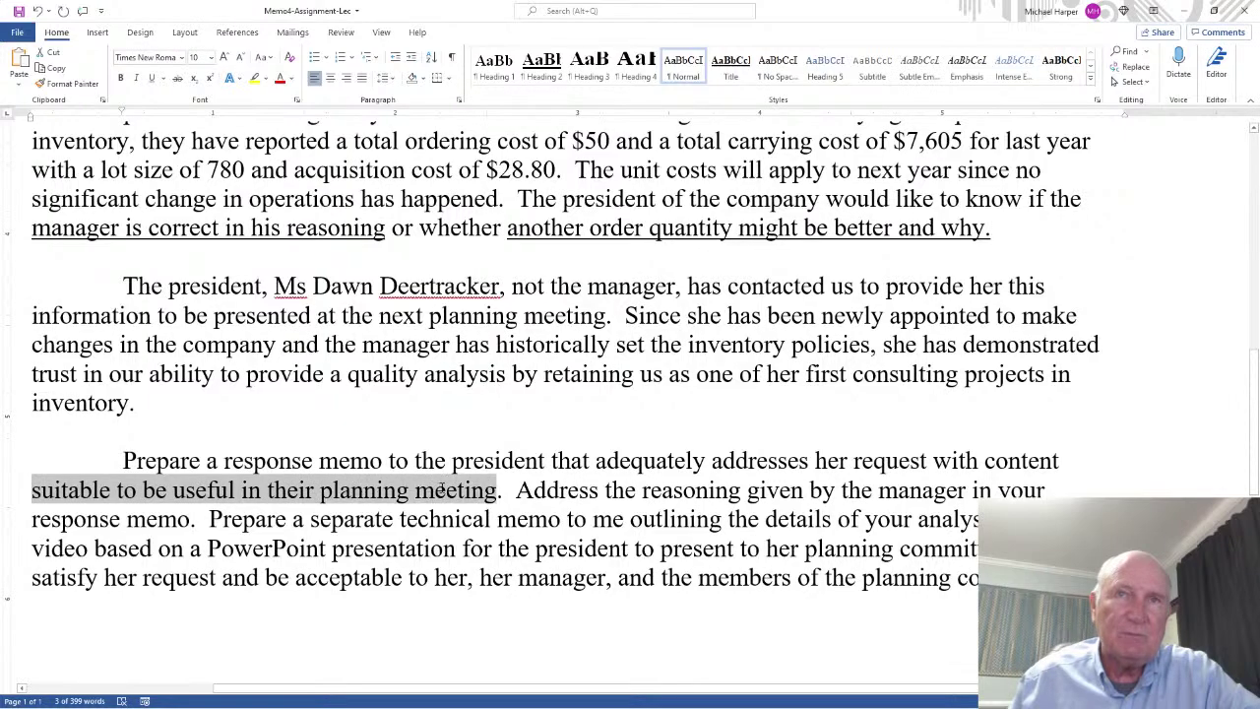
pyautogui.click(153, 79)
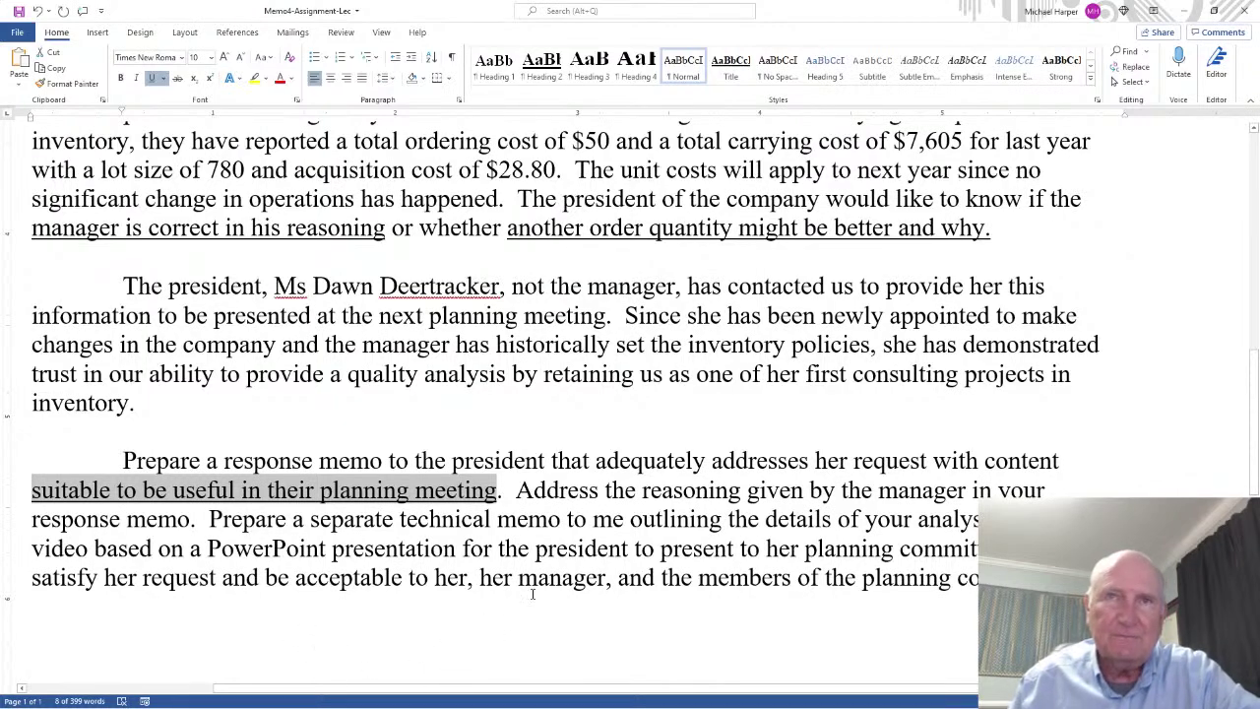
# Review the remaining deliverables in the final paragraph: addressing the manager's reasoning, the separate technical memo, and the PowerPoint-based video
pyautogui.moveTo(527, 489); pyautogui.dragTo(660, 579)
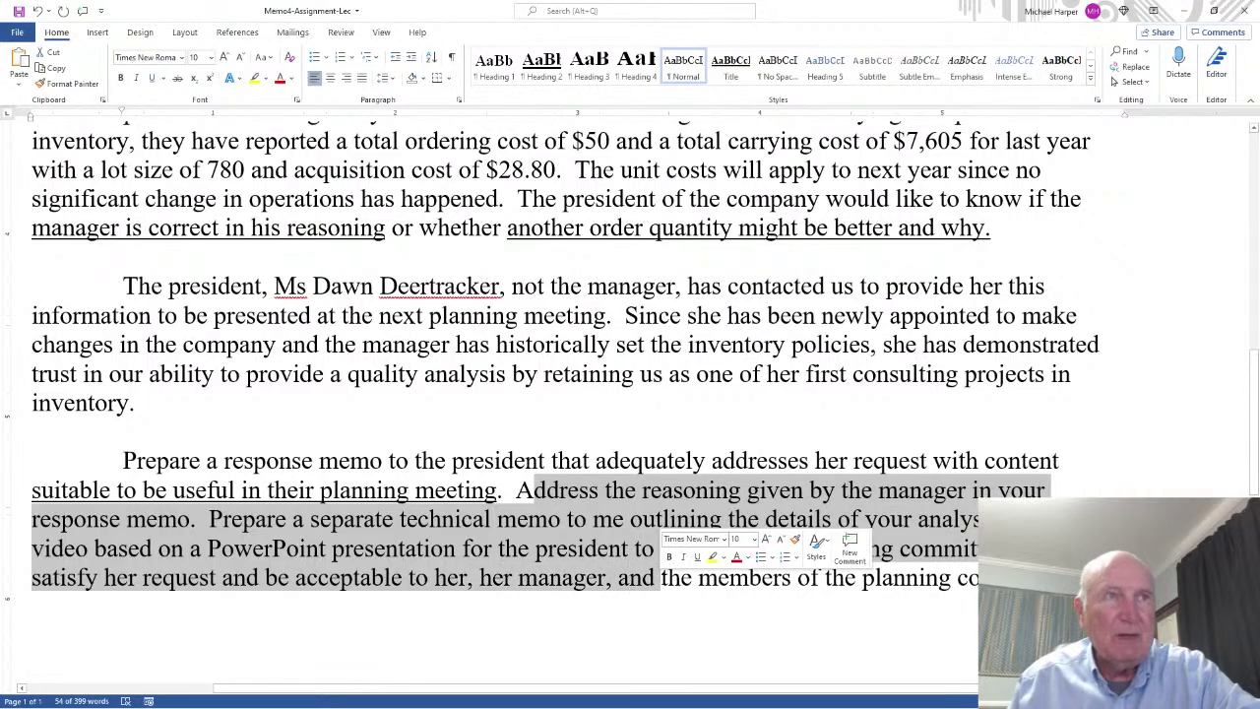
pyautogui.scroll(-1, 729, 561)
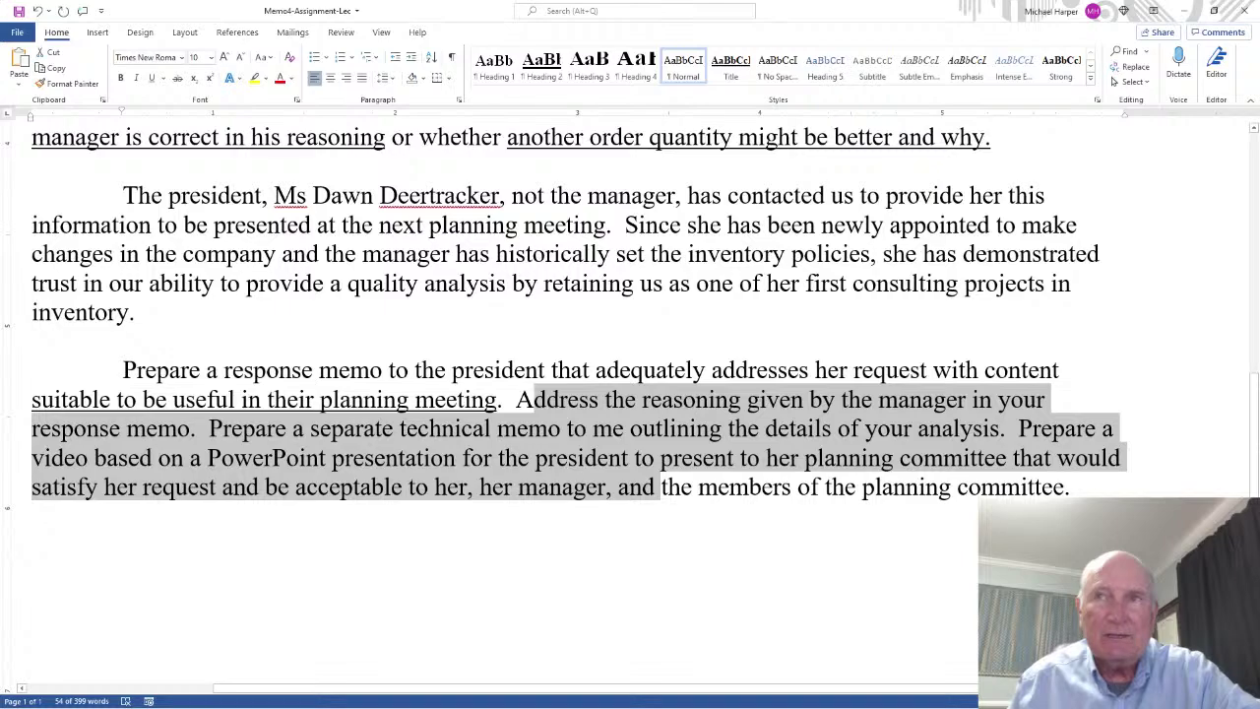
pyautogui.moveTo(1071, 486); pyautogui.dragTo(37, 462)
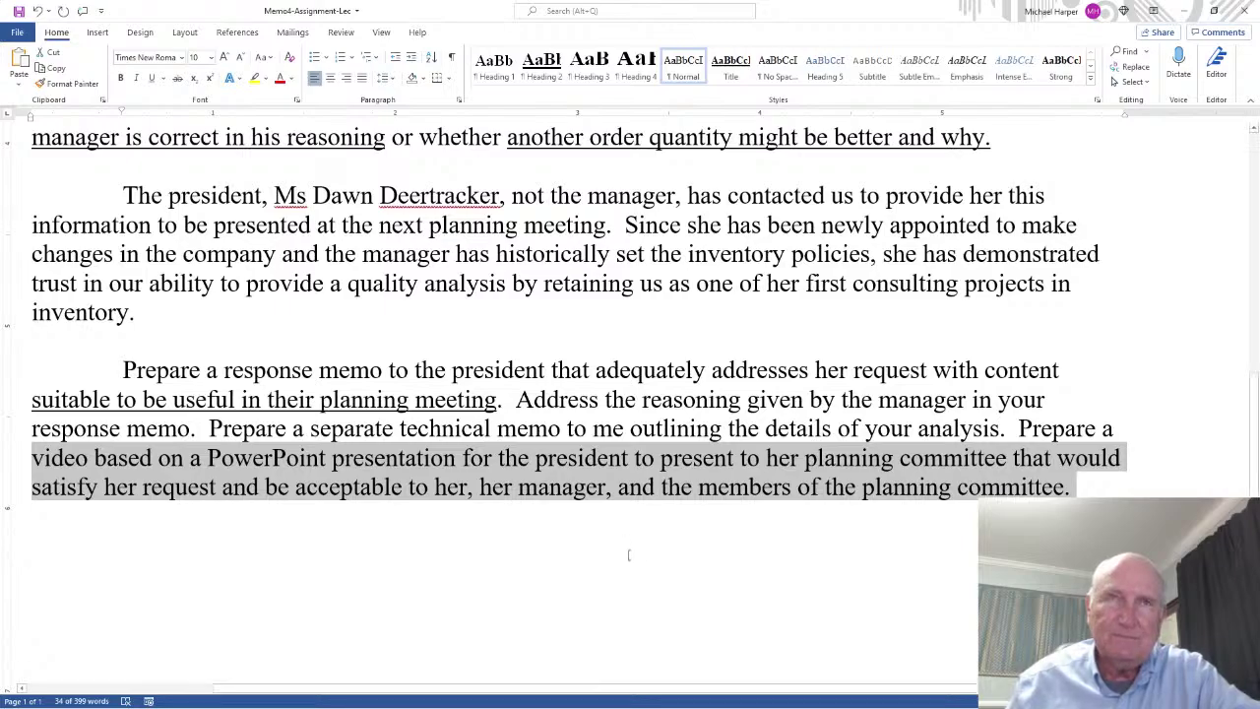
# Transfer the discount table's three data rows into the blank Excel worksheet starting at cell C4, and copy the resulting range
pyautogui.scroll(5, 628, 556)
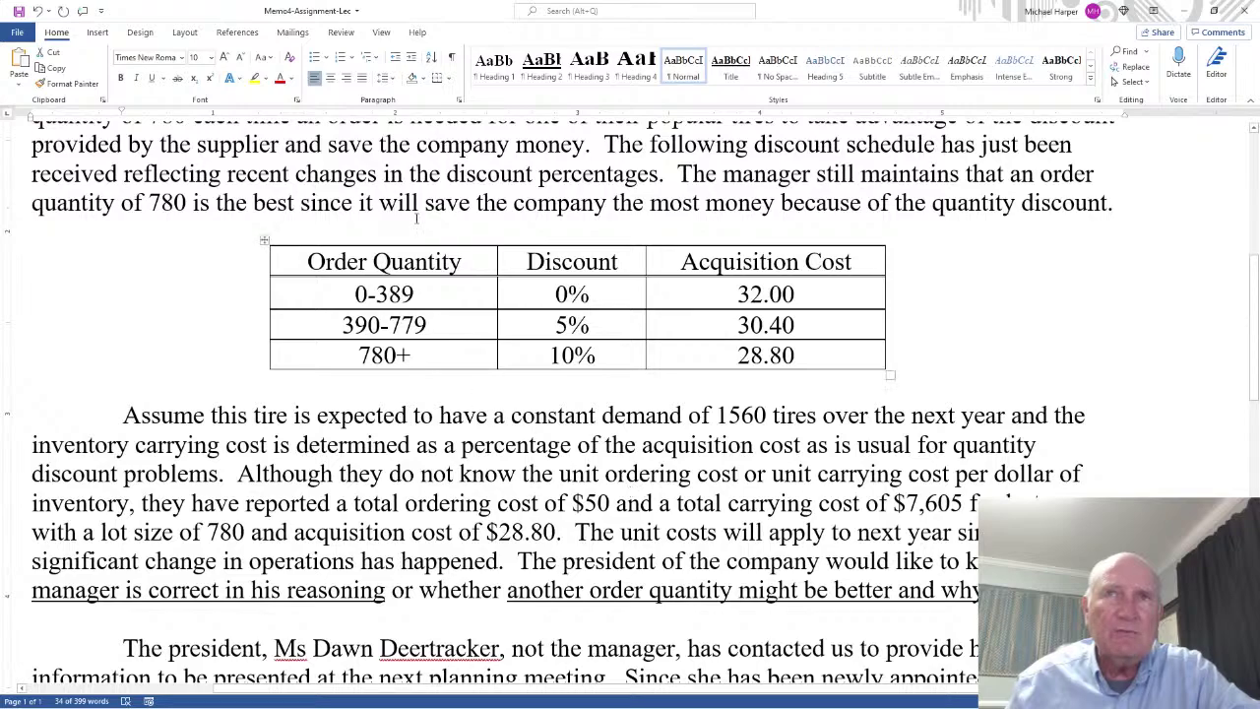
pyautogui.moveTo(422, 292); pyautogui.dragTo(706, 344)
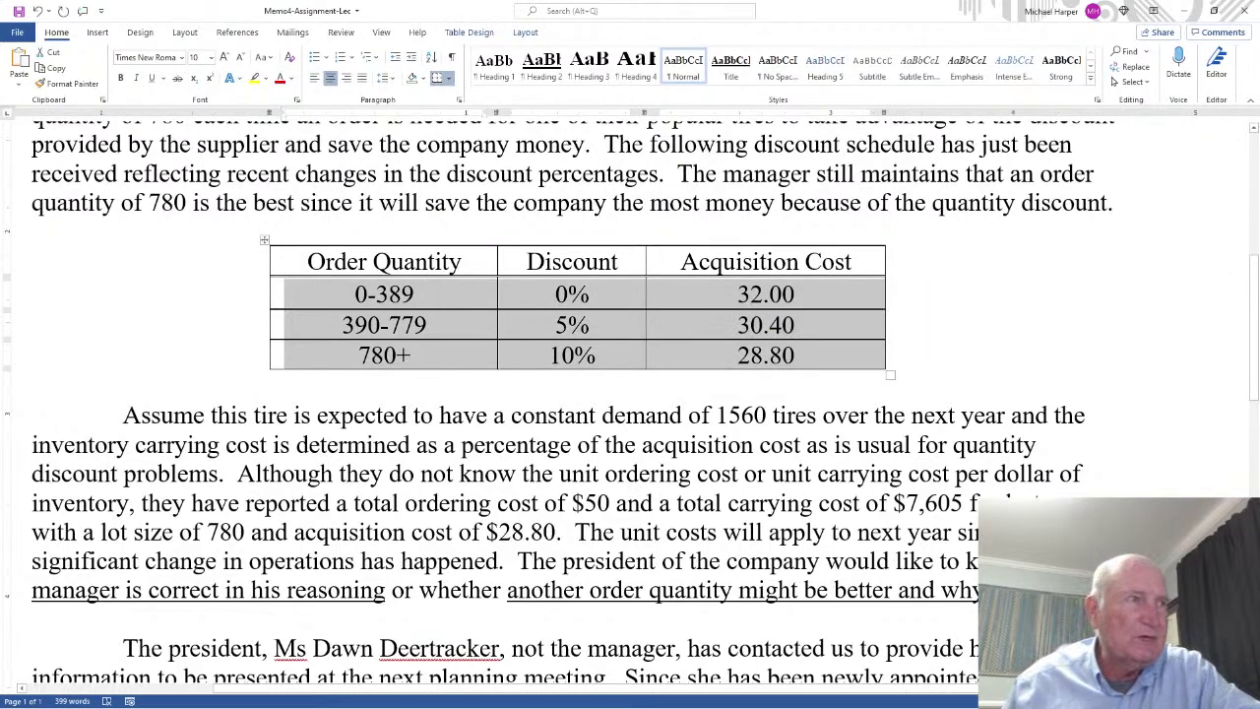
pyautogui.hotkey('alt', 'Tab')
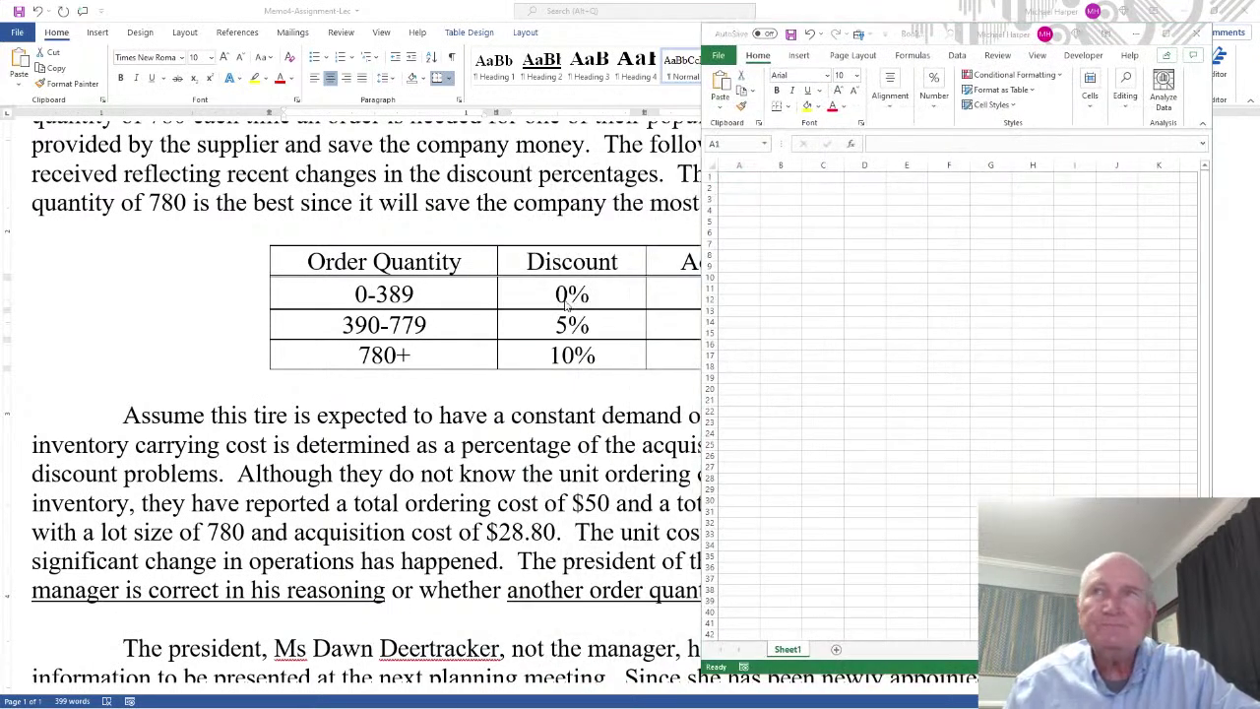
pyautogui.click(816, 209)
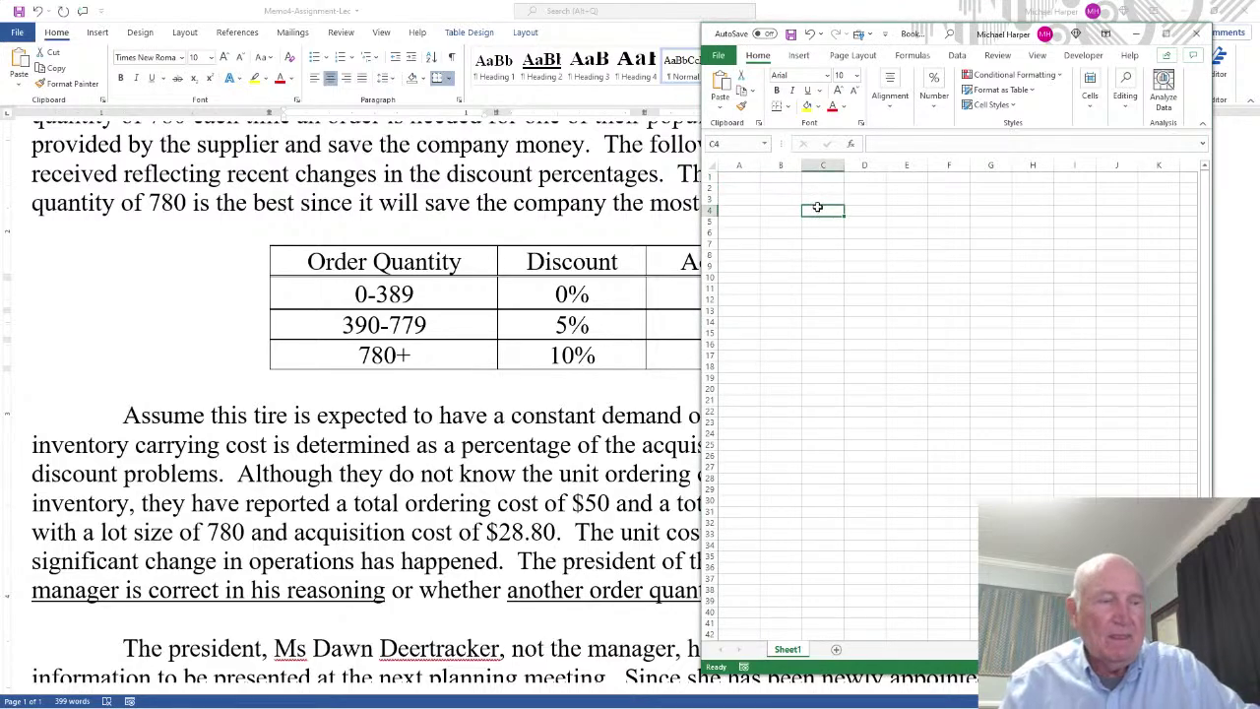
pyautogui.write('0-389\t0%\t32 390-779\t5%\t30.4 780+\t10%\t28.8')
pyautogui.hotkey('ctrl', 'c')
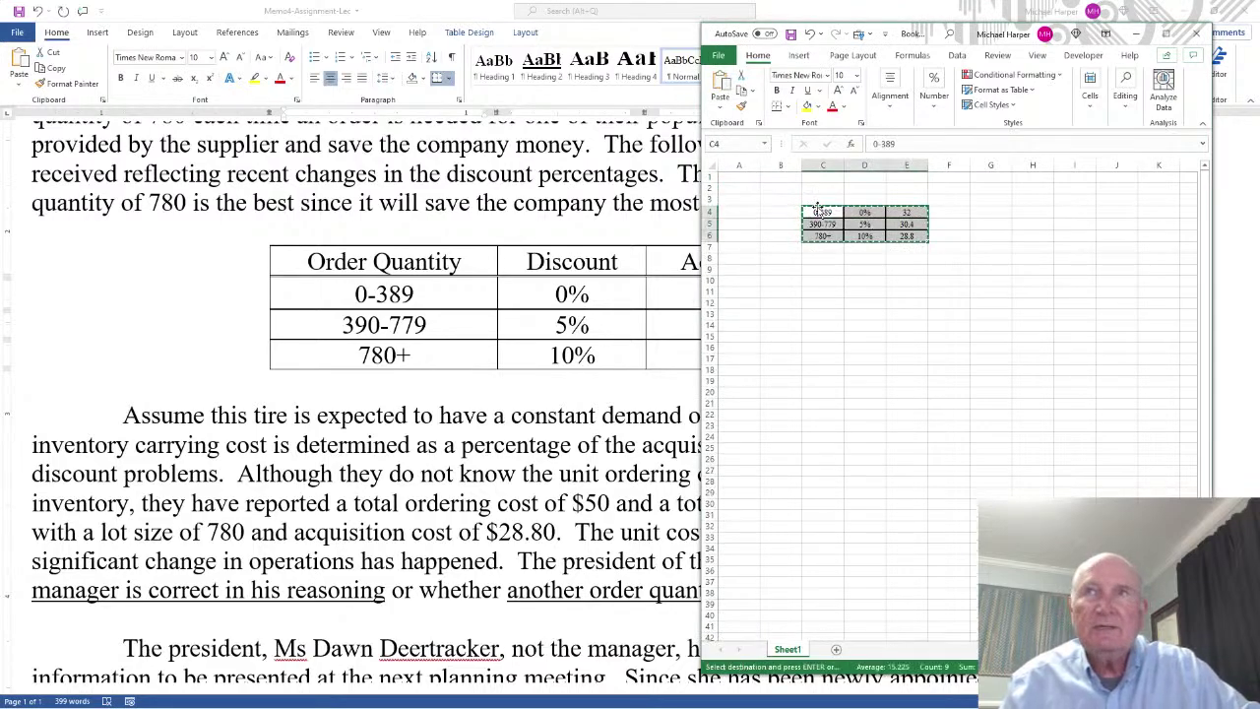
# Paste the copied discount range over itself in C4:E6 as values and end the copy mode
pyautogui.rightClick(822, 212)
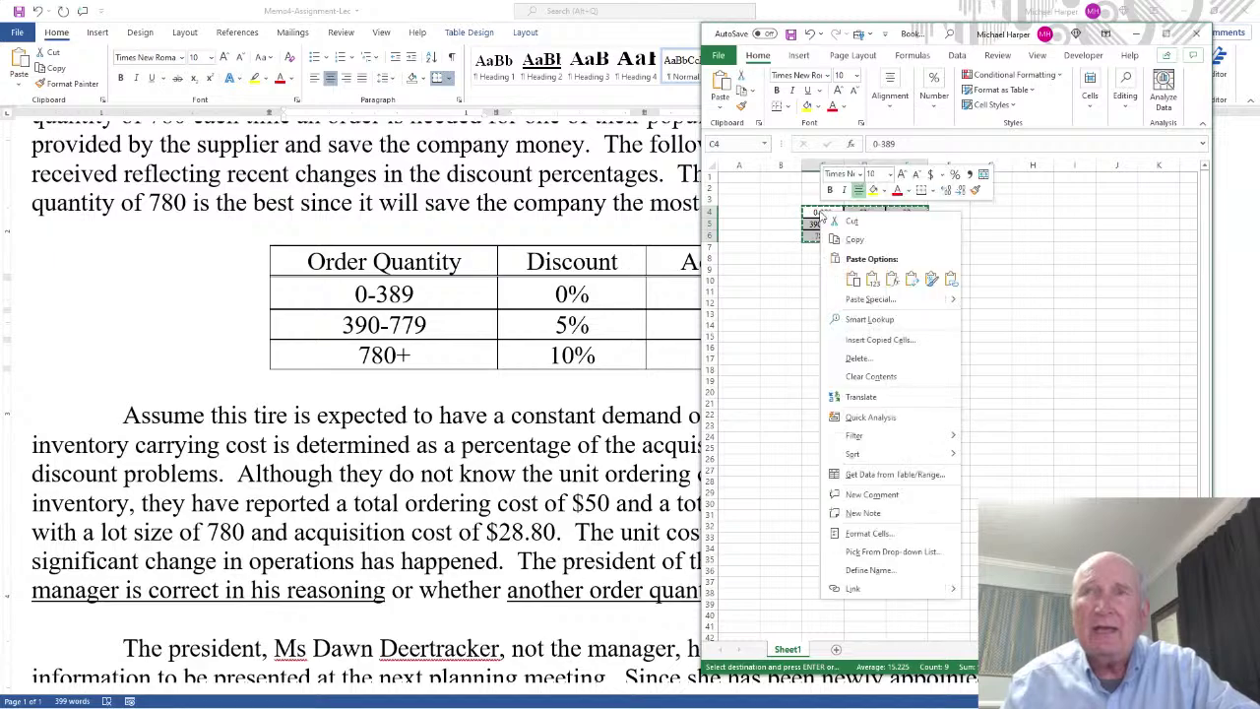
pyautogui.click(866, 279)
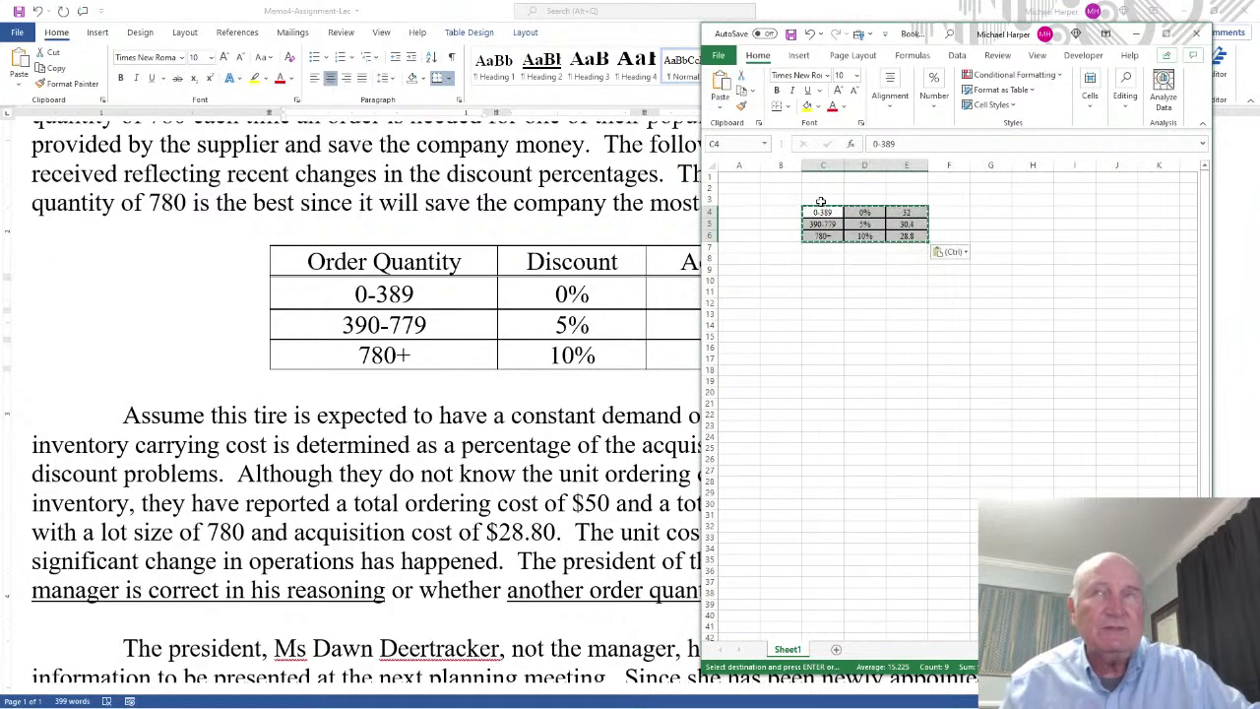
pyautogui.press('Escape')
# Enter the column headings Quantity, Discount and Cost in C3:E3 above the discount rows
pyautogui.click(817, 201)
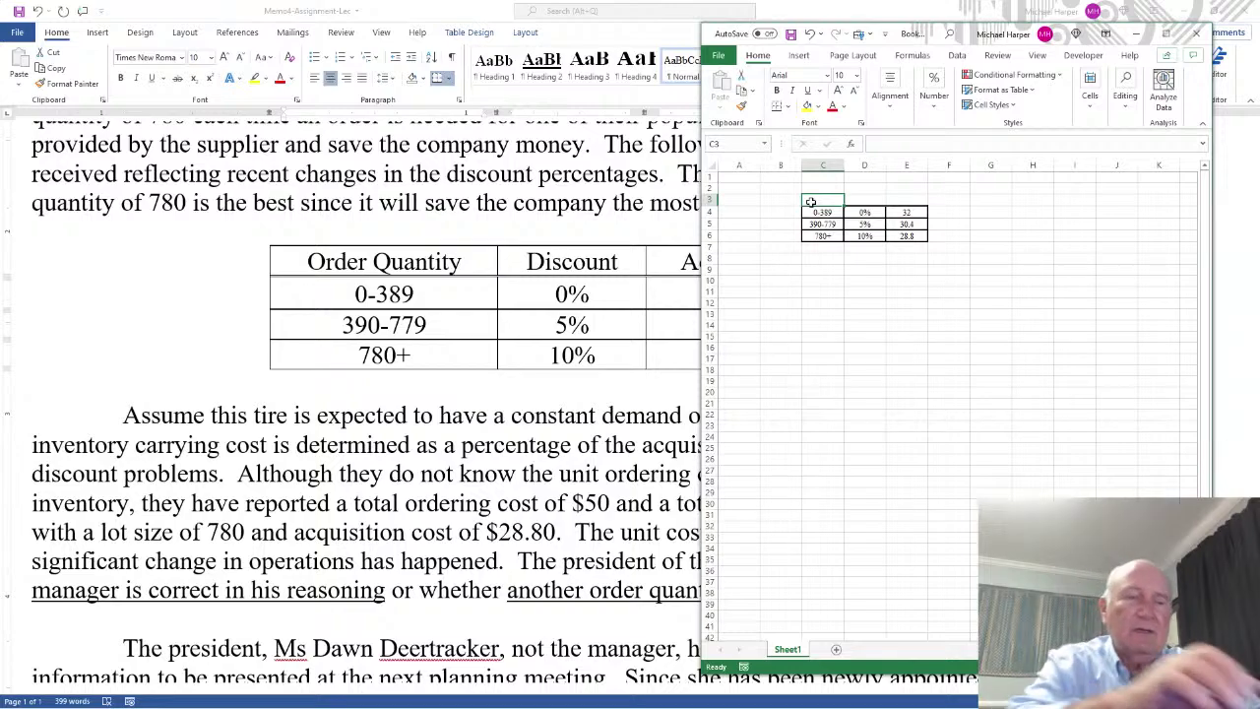
pyautogui.write('Quantity')
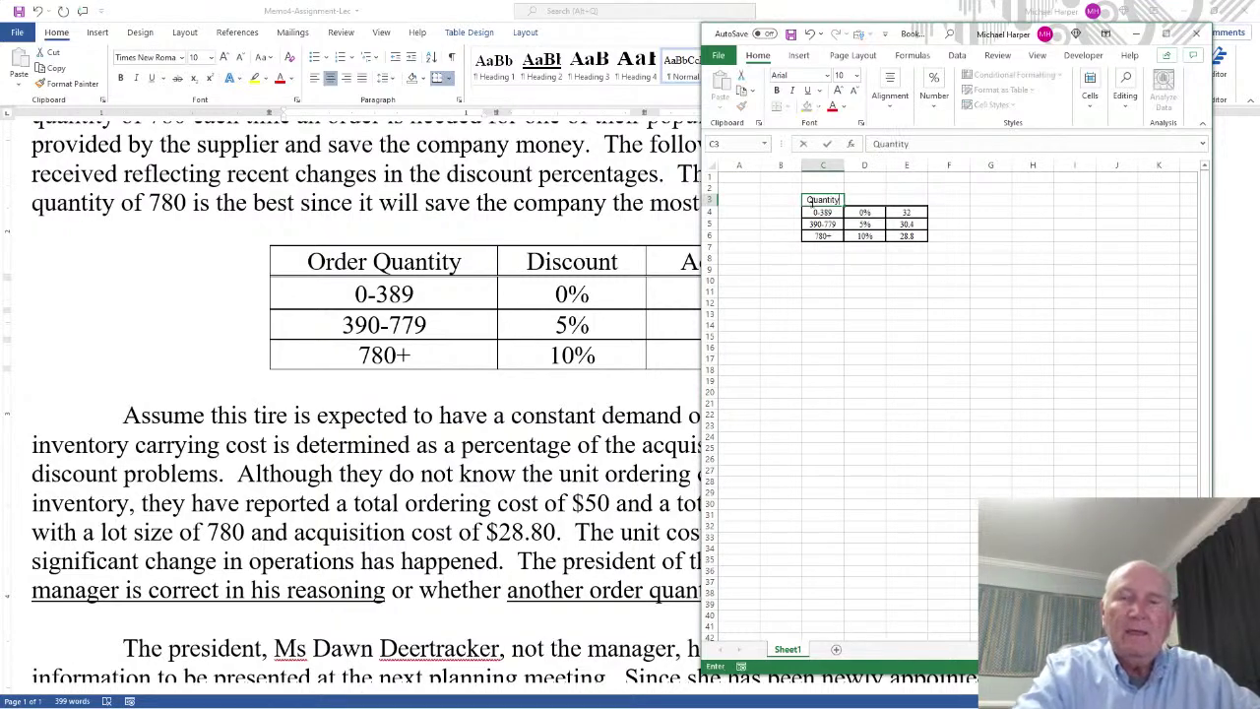
pyautogui.press('Tab')
pyautogui.write('Discount')
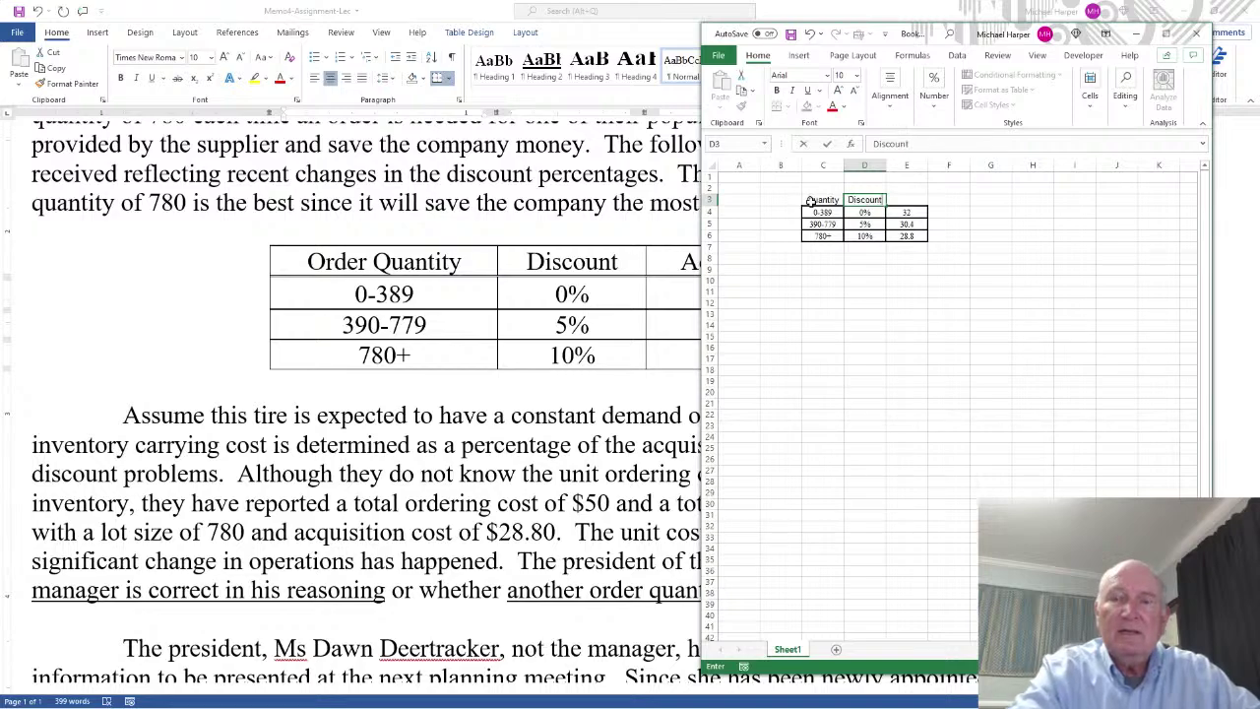
pyautogui.press('Tab')
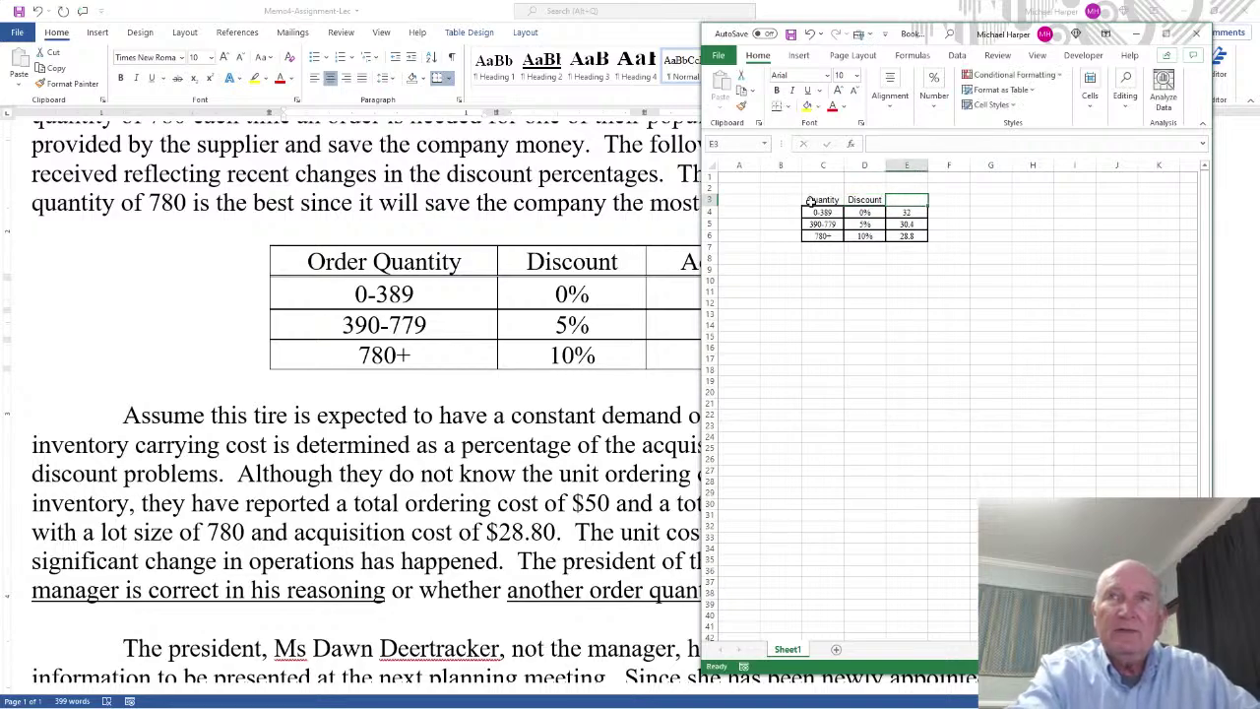
pyautogui.write('Cost')
pyautogui.press('Down')
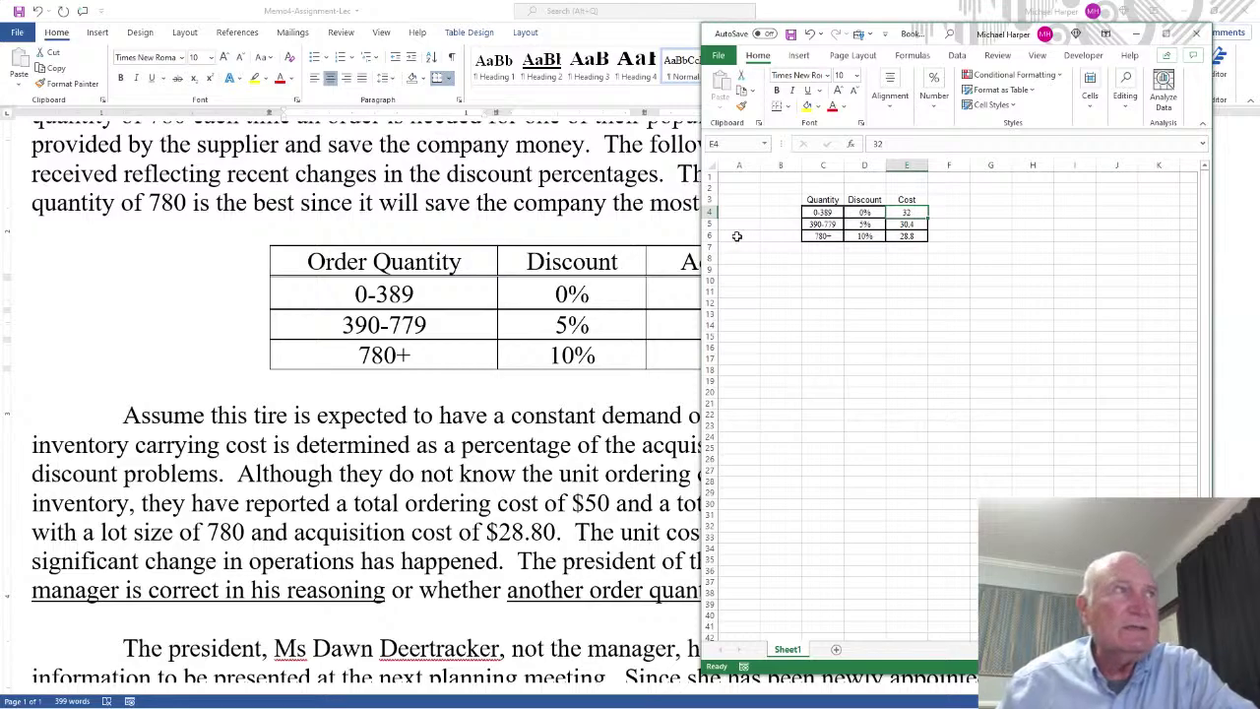
# Label C8 "D=" and enter the memo's annual demand of 1560 in D8
pyautogui.click(819, 259)
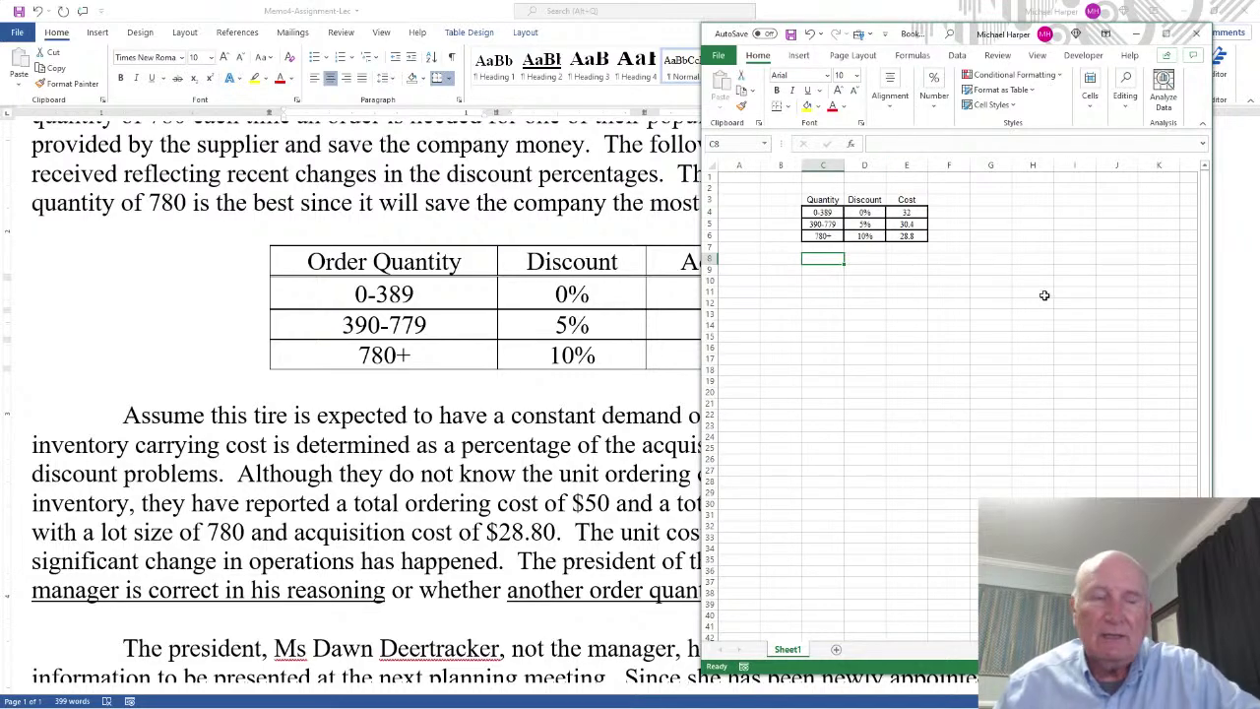
pyautogui.scroll(5, 1082, 372)
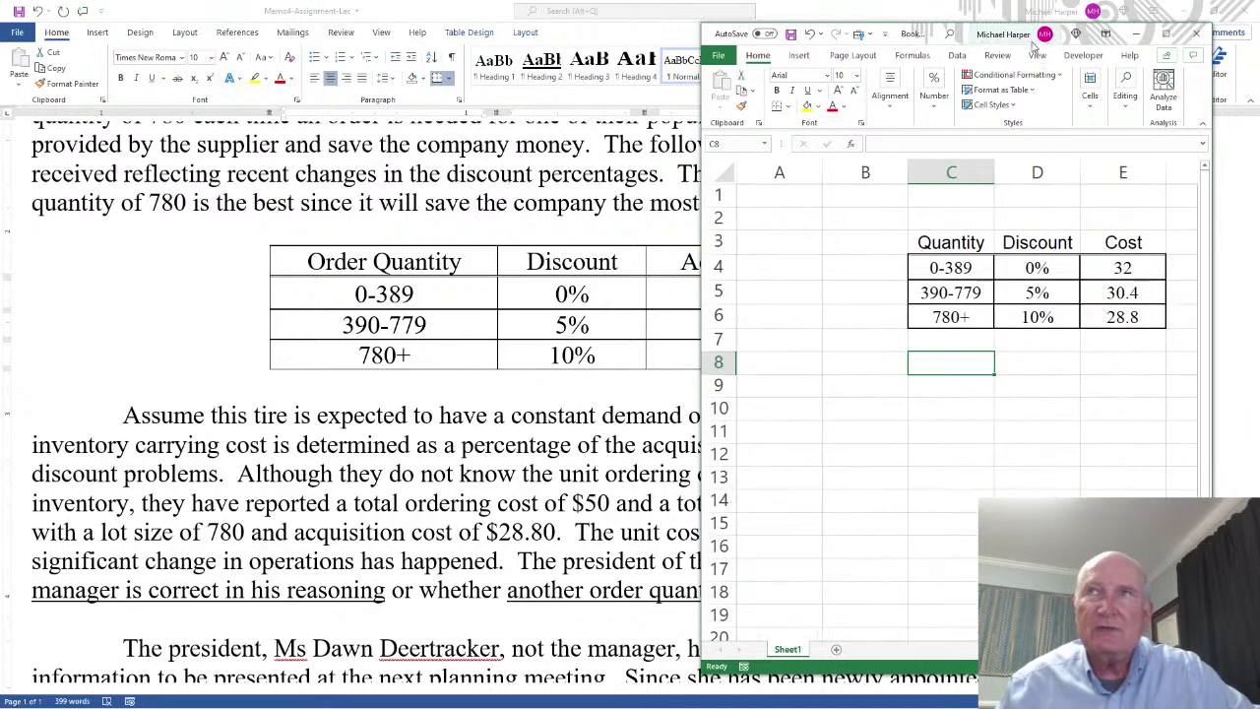
pyautogui.scroll(4, 1096, 489)
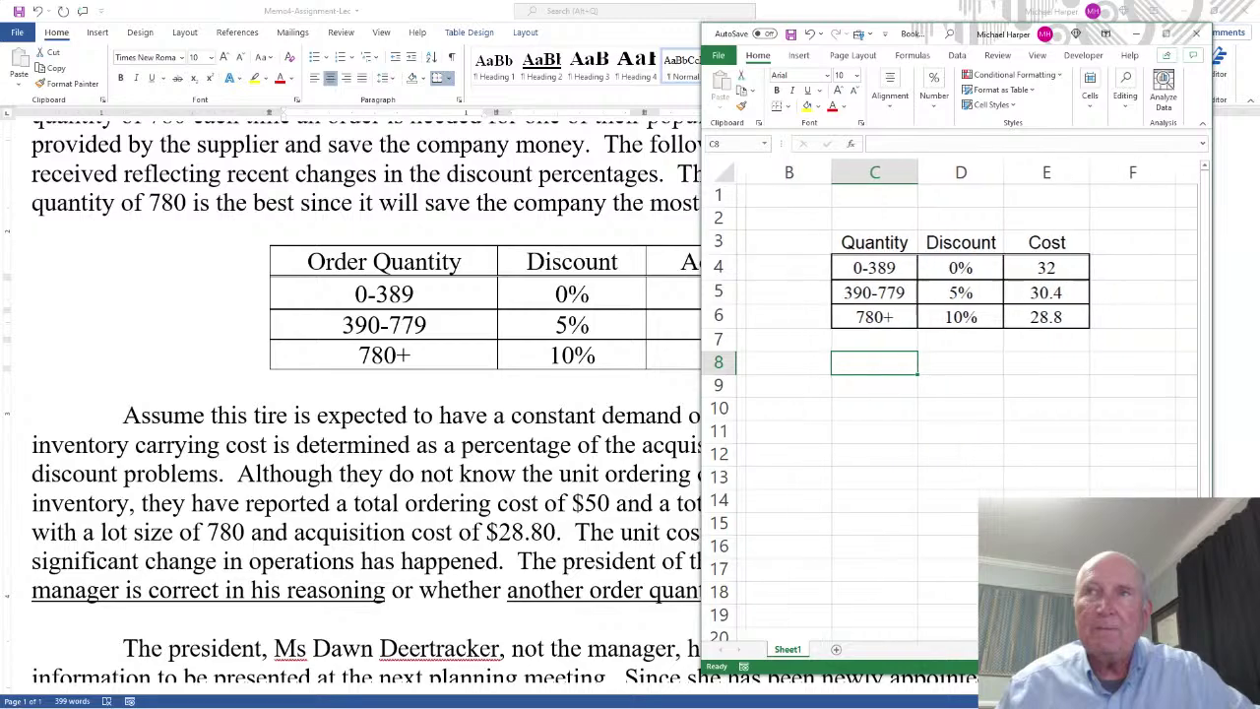
pyautogui.scroll(1, 1096, 489)
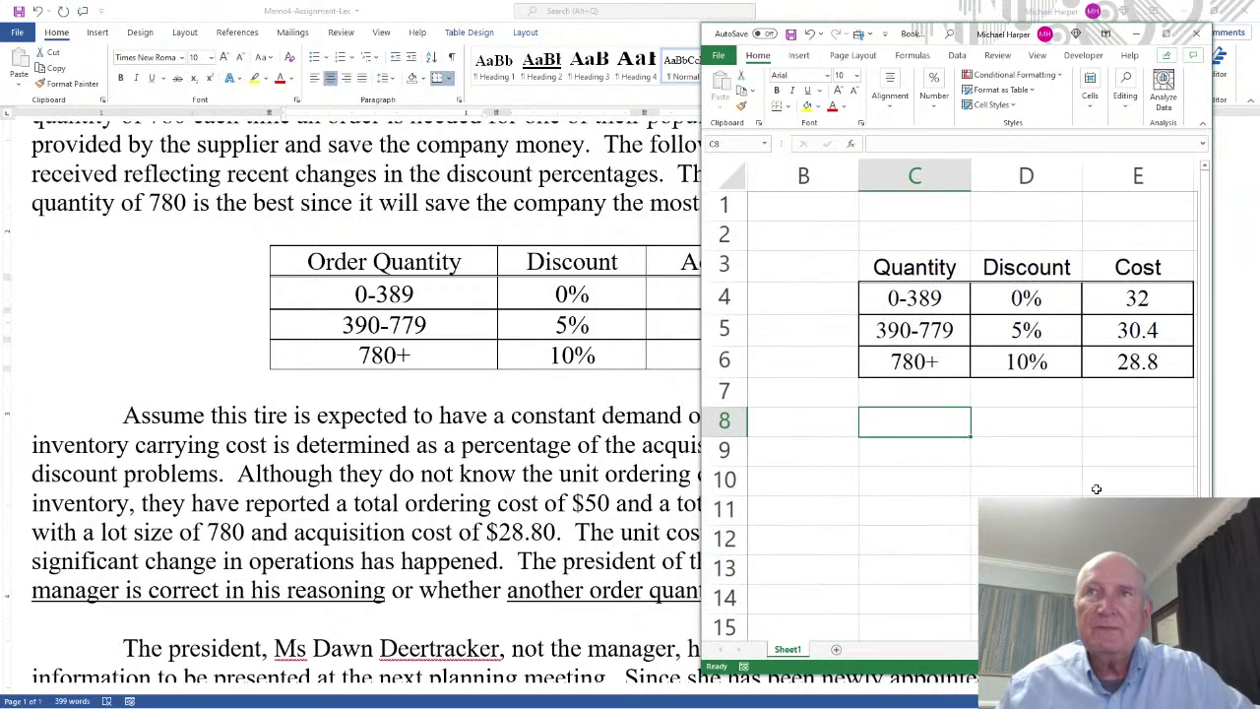
pyautogui.hscroll(1, 975, 404)
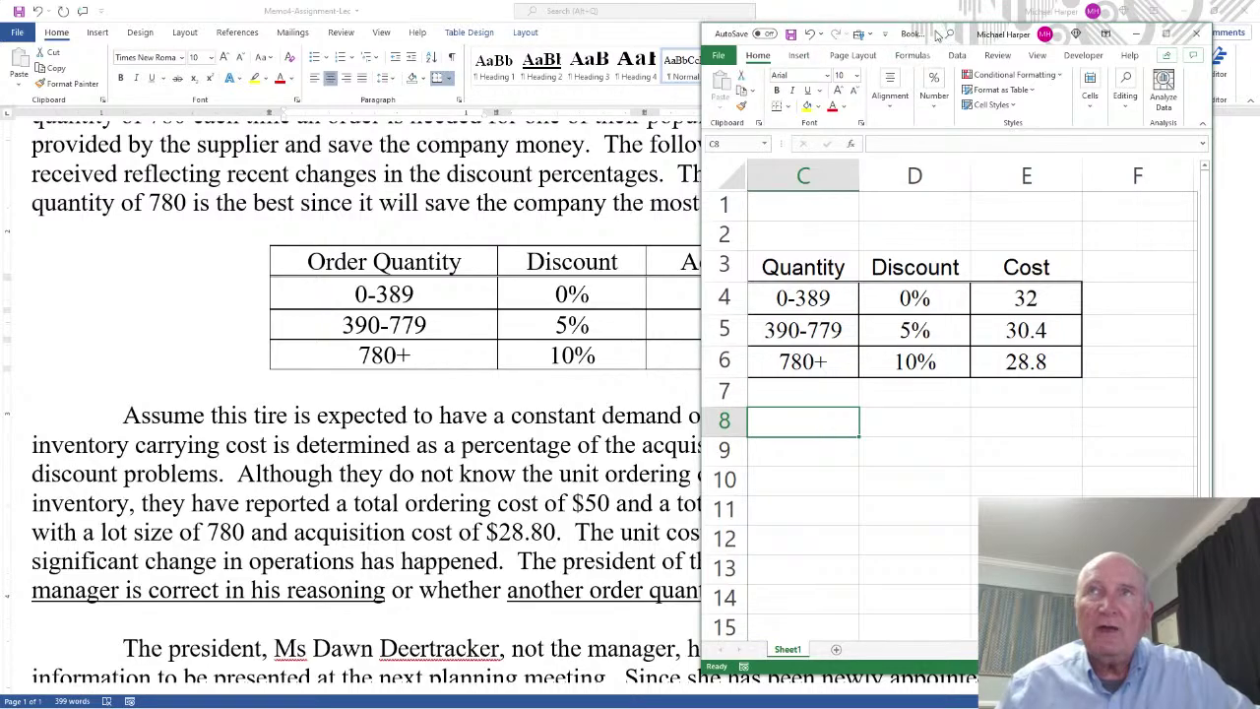
pyautogui.moveTo(915, 38); pyautogui.dragTo(307, 87)
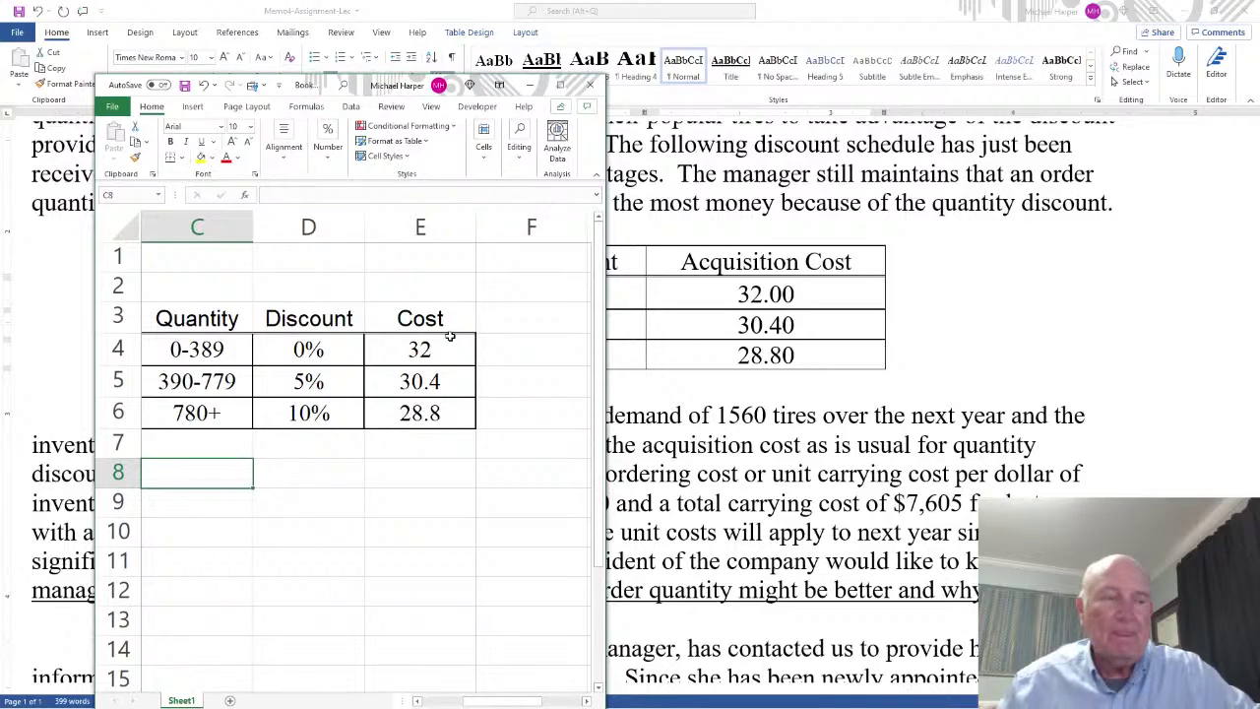
pyautogui.write('D=')
pyautogui.press('Tab')
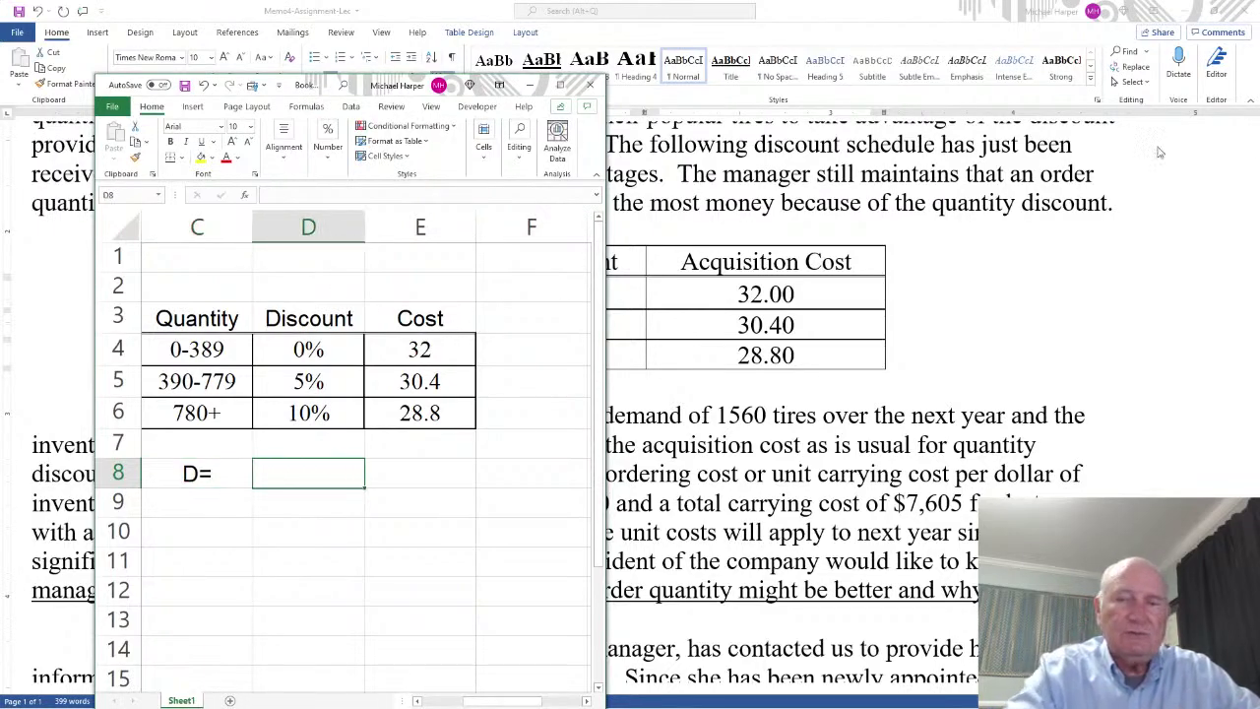
pyautogui.write('1560')
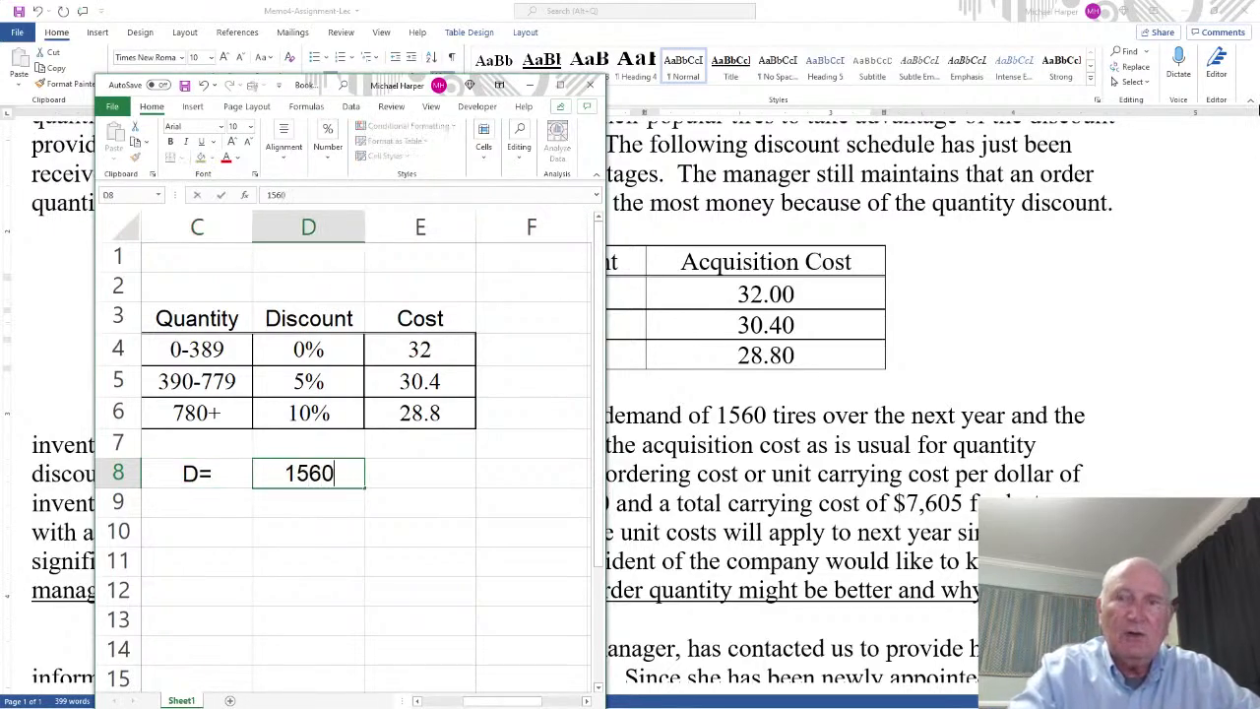
pyautogui.press('Return')
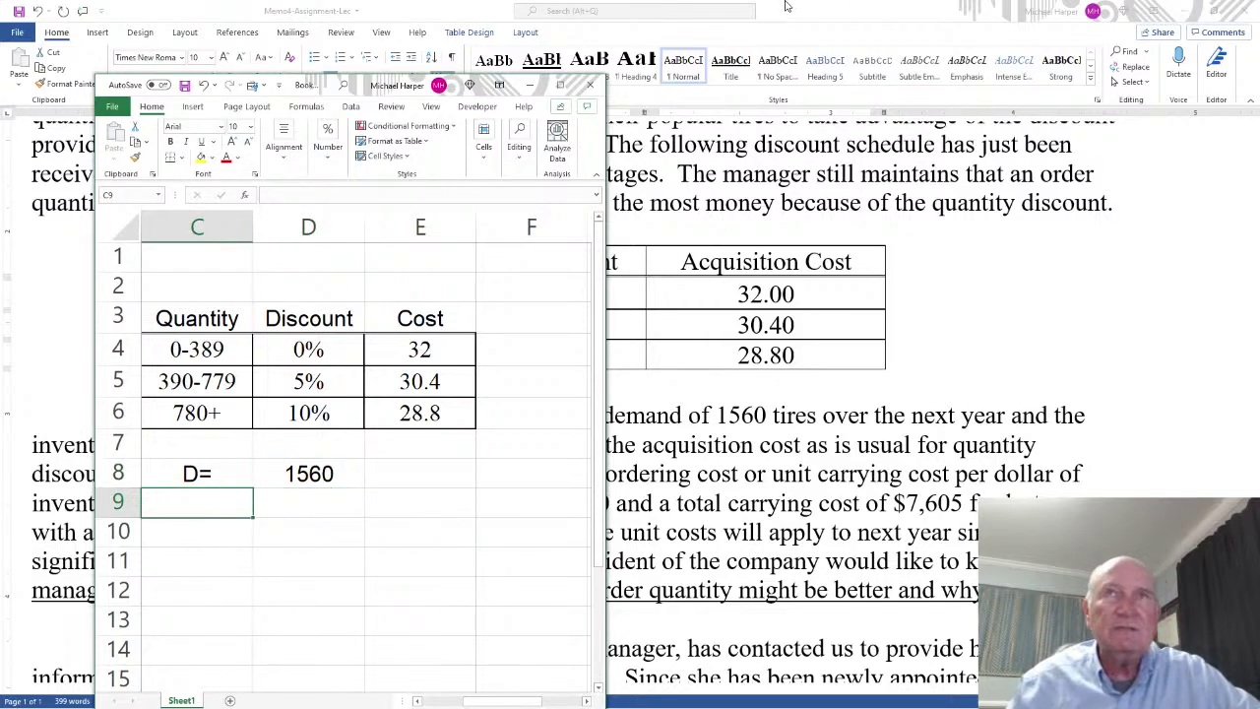
# Label C9 "TOC=" and enter the memo's total ordering cost of 50 in D9
pyautogui.moveTo(363, 87); pyautogui.dragTo(326, 184)
pyautogui.scroll(-2, 1029, 398)
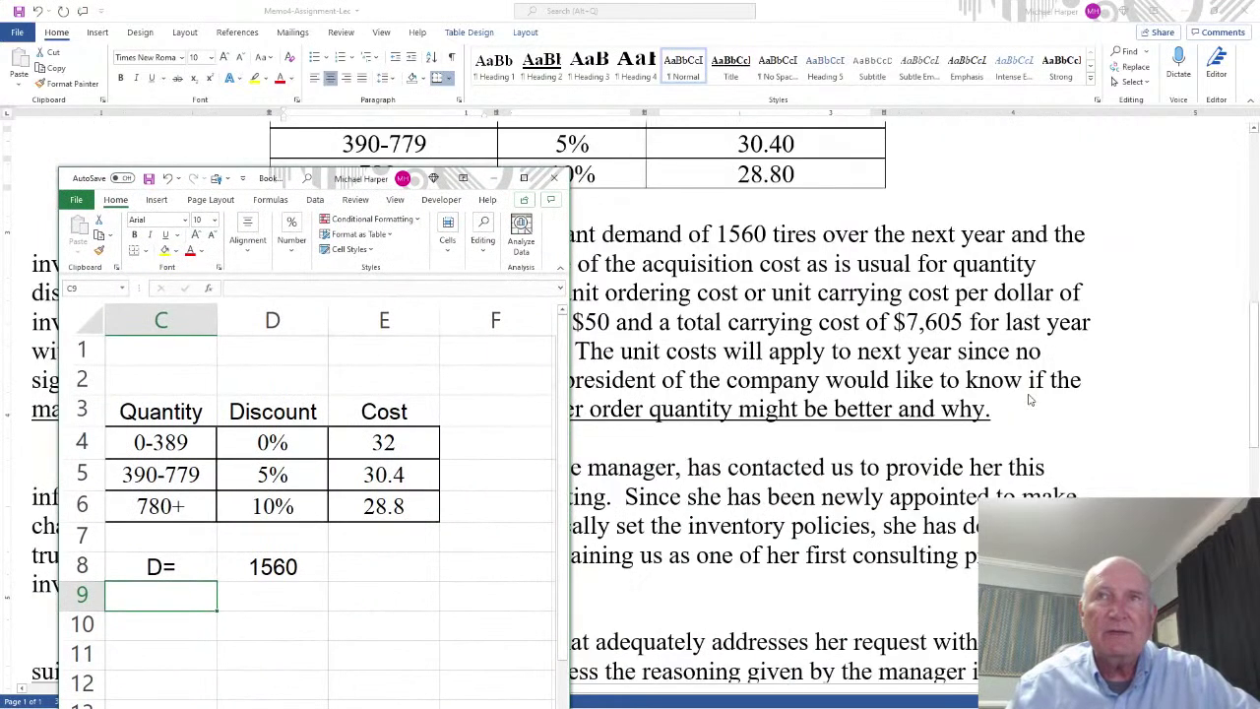
pyautogui.moveTo(317, 180); pyautogui.dragTo(417, 348)
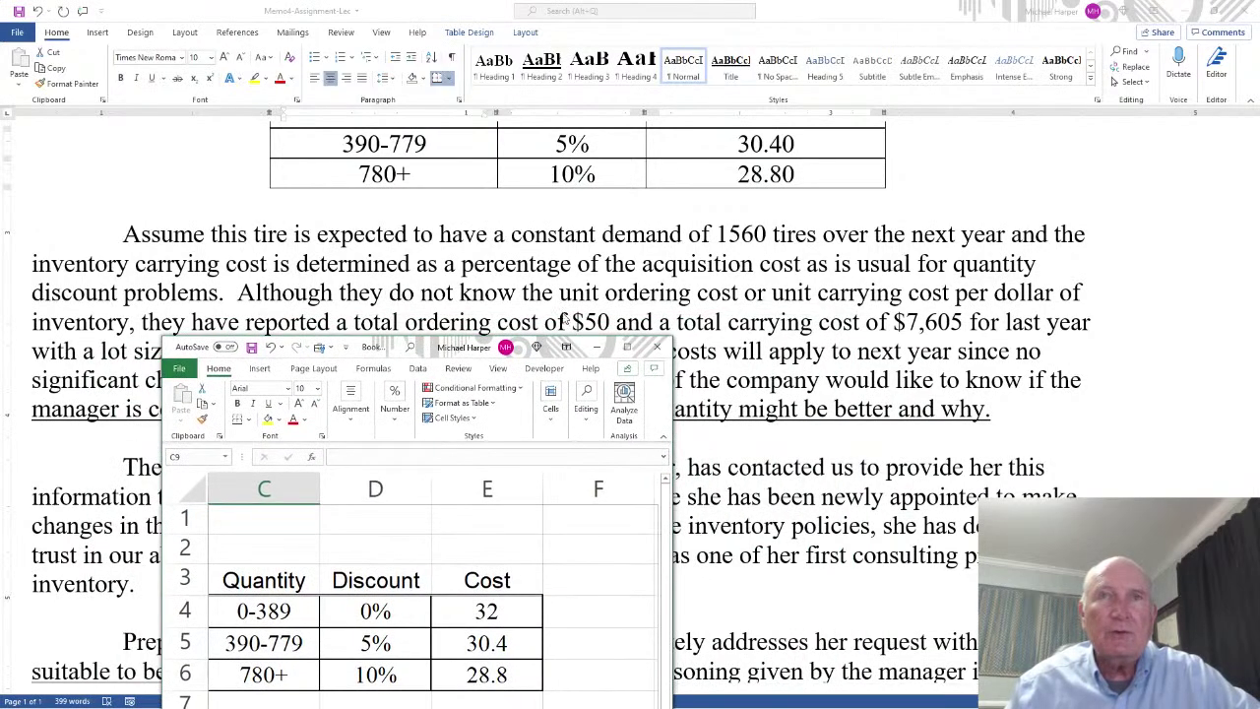
pyautogui.scroll(-1, 392, 597)
pyautogui.scroll(-1, 391, 597)
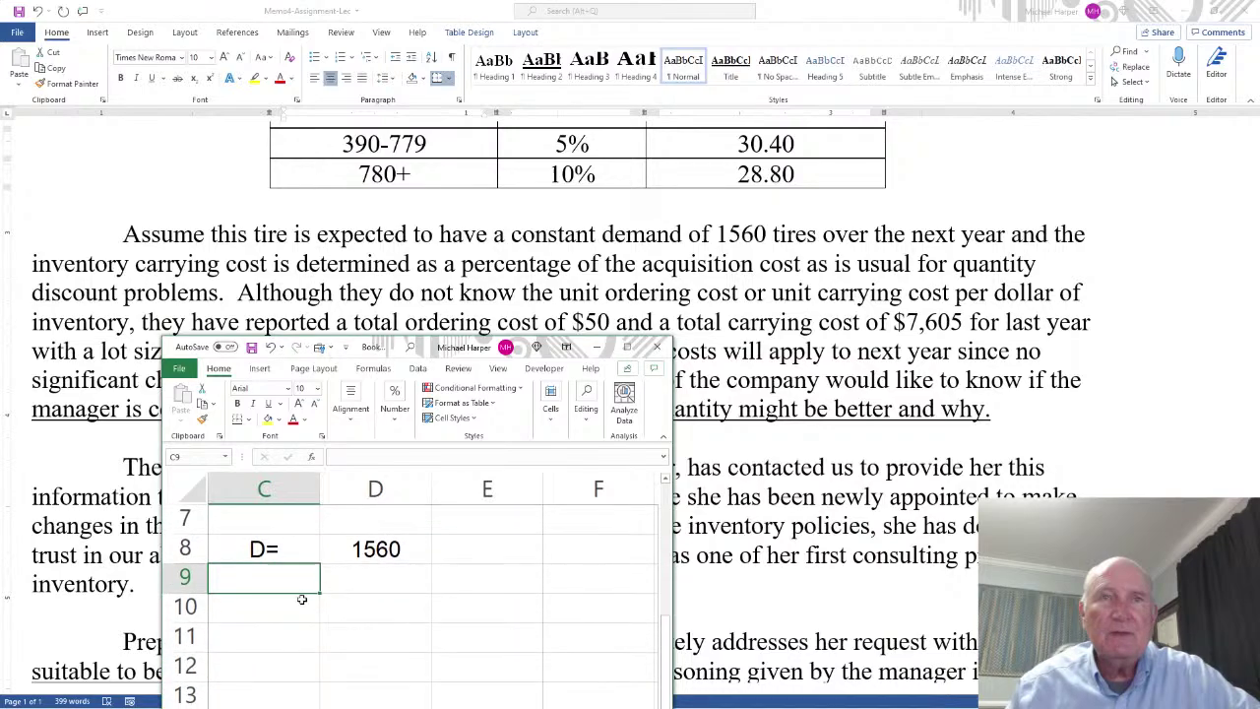
pyautogui.write('TOC=')
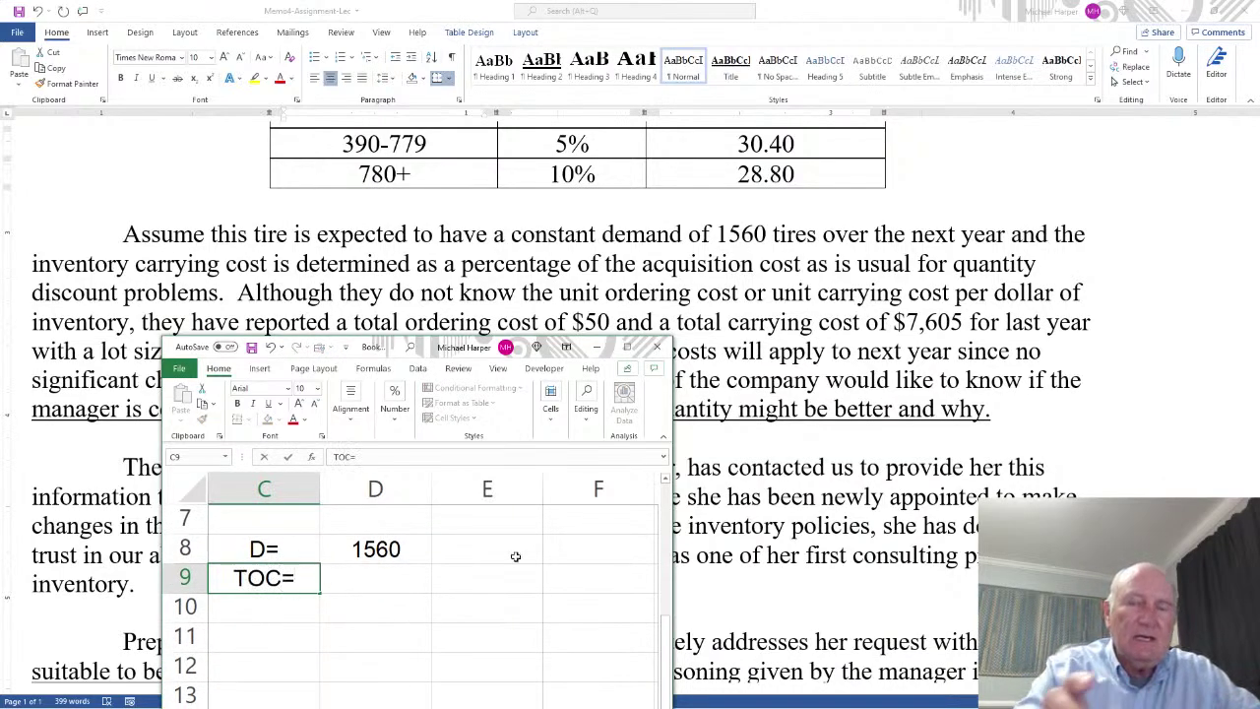
pyautogui.press('Tab')
pyautogui.write('50')
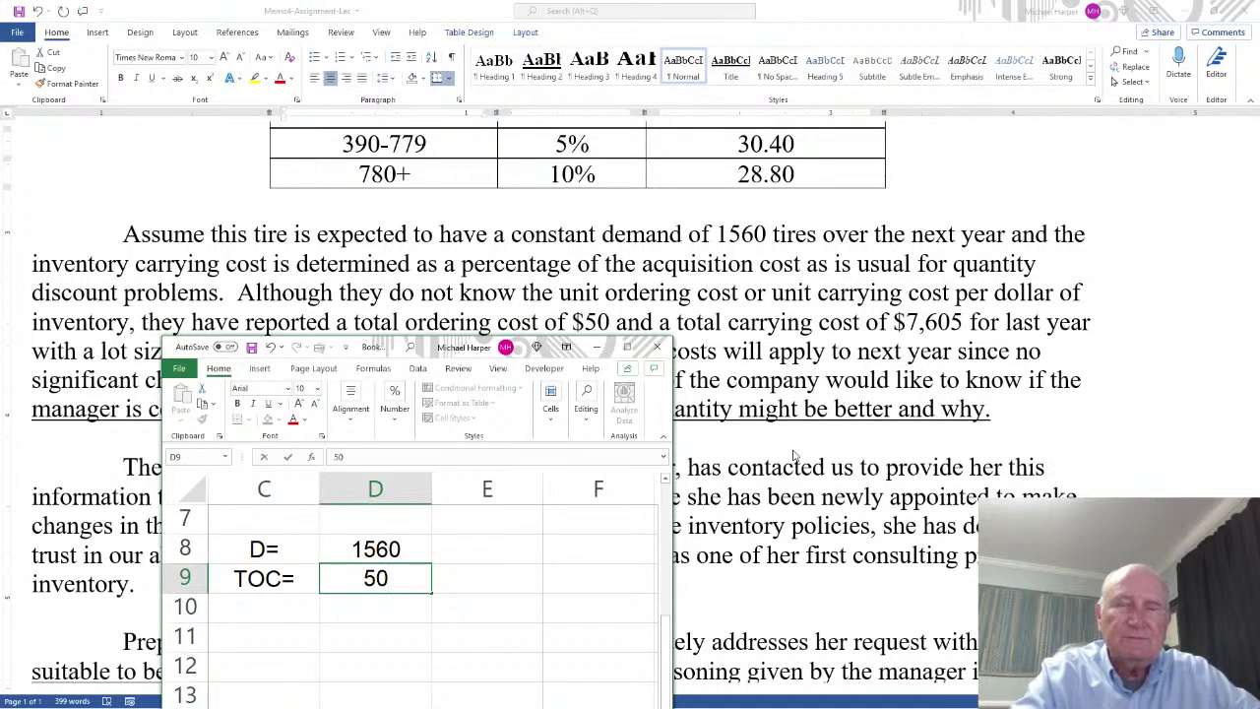
pyautogui.press('Return')
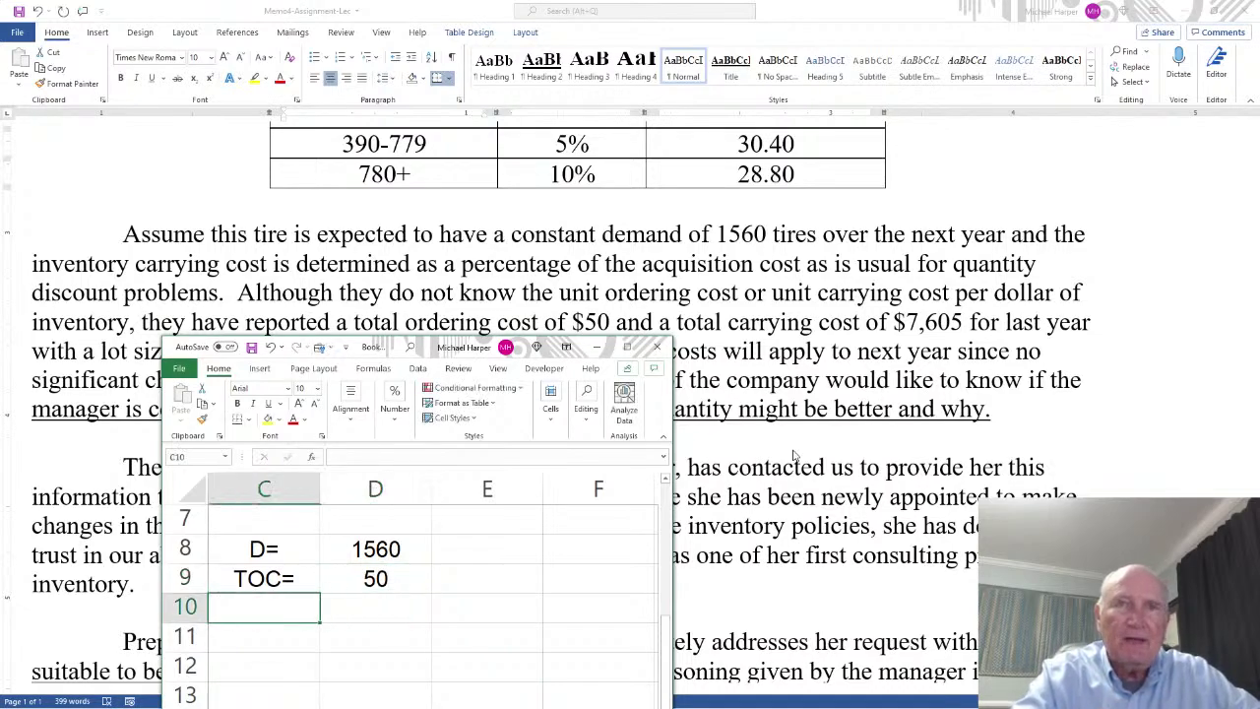
# Label C10 "TCC=" and enter the memo's total carrying cost of 7605 in D10
pyautogui.write('TCC=')
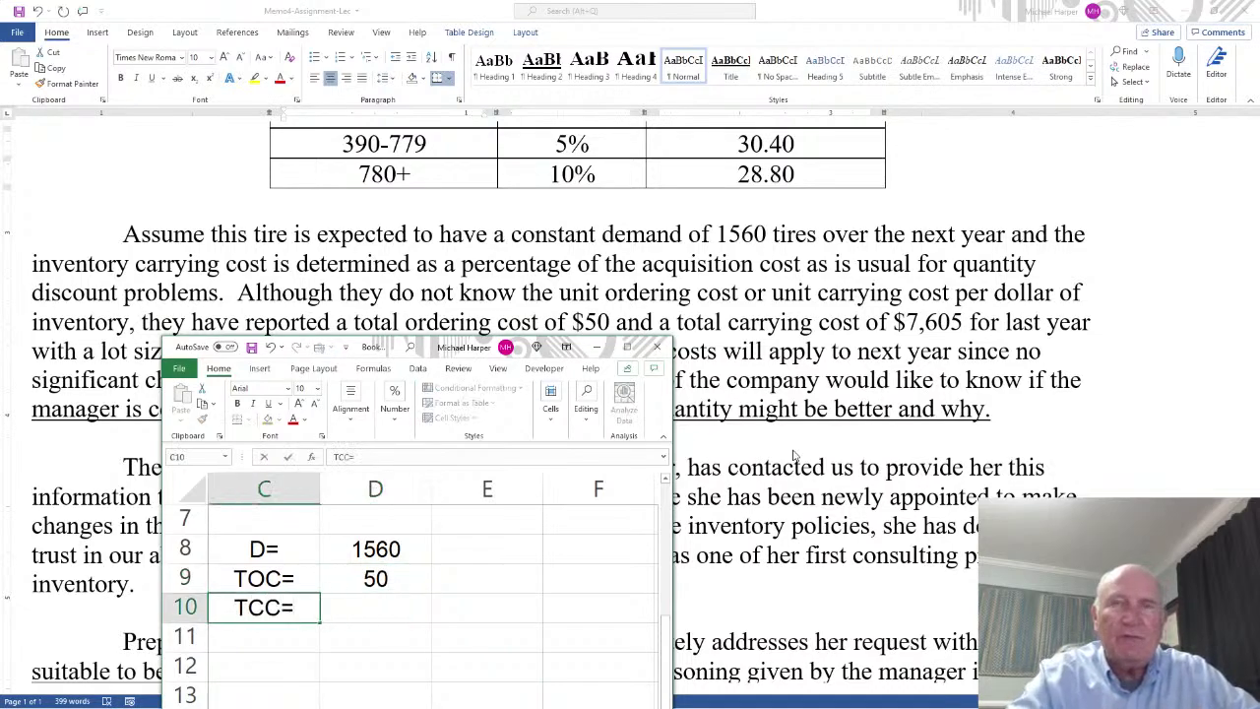
pyautogui.press('Tab')
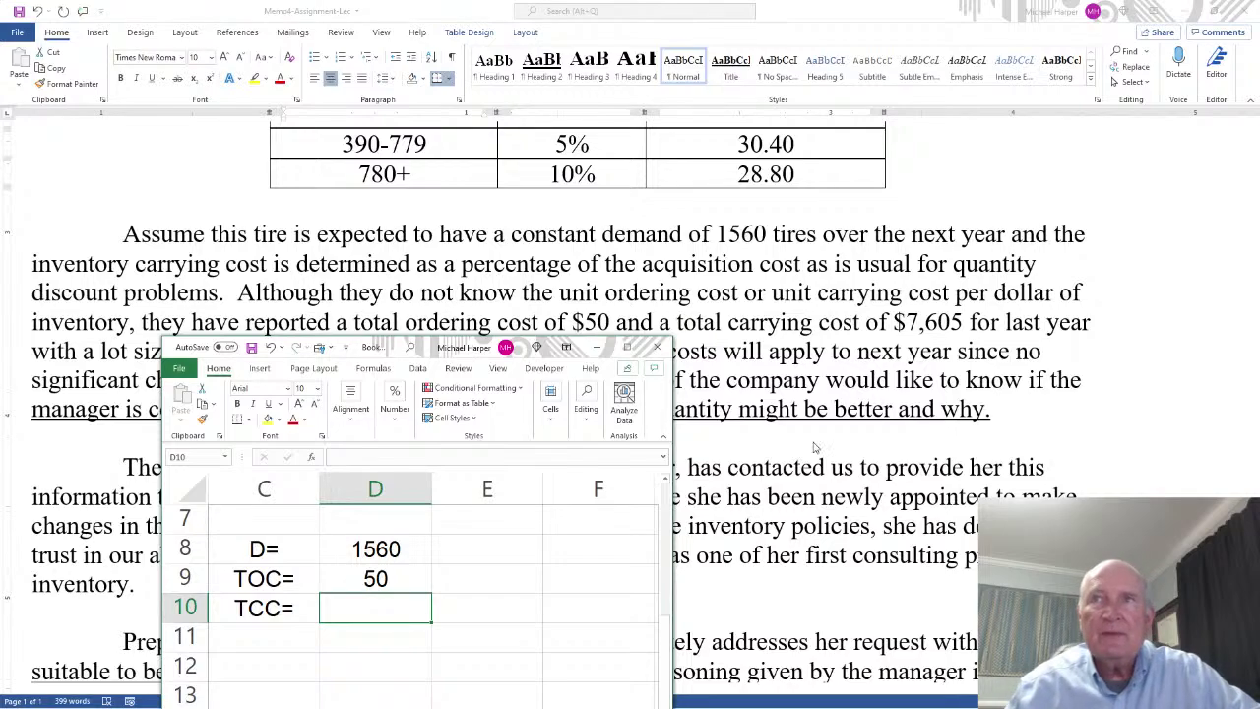
pyautogui.write('7605')
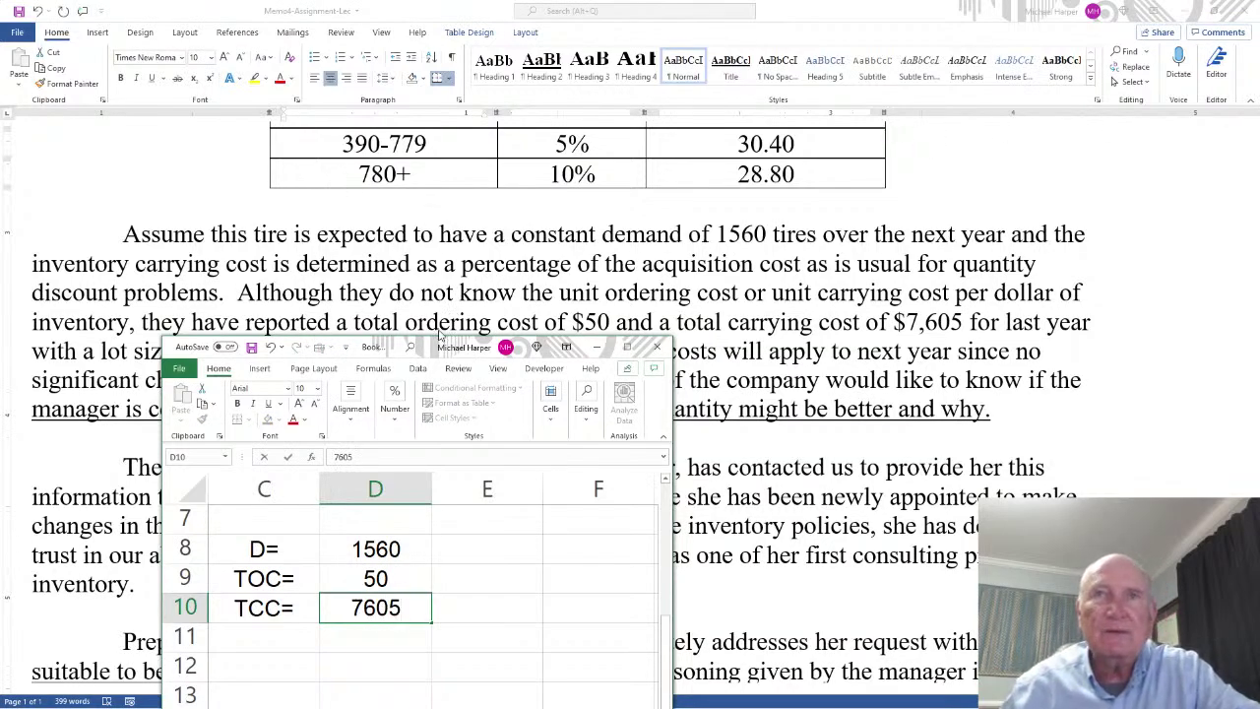
# Check last year's lot size and acquisition cost in the Word memo against the table's 780+ row, and return to the Excel worksheet
pyautogui.moveTo(424, 349); pyautogui.dragTo(392, 382)
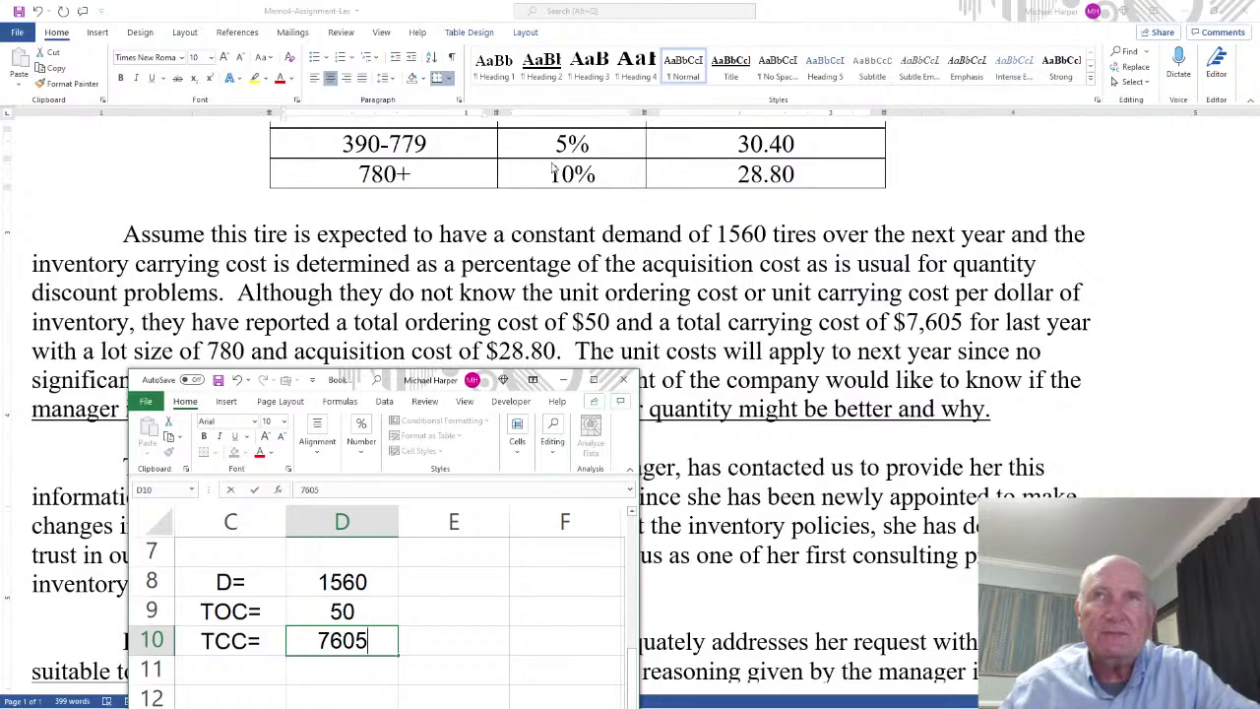
pyautogui.click(452, 175)
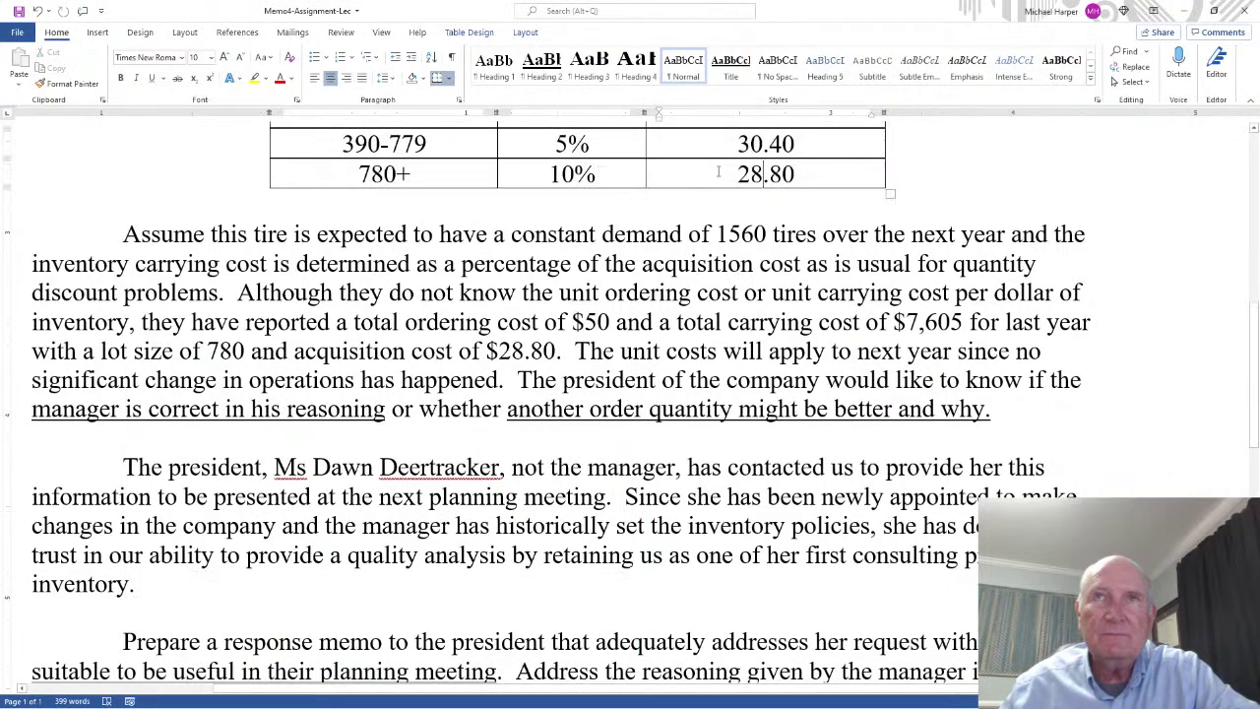
pyautogui.keyDown('shift'); pyautogui.click(360, 174); pyautogui.keyUp('shift')
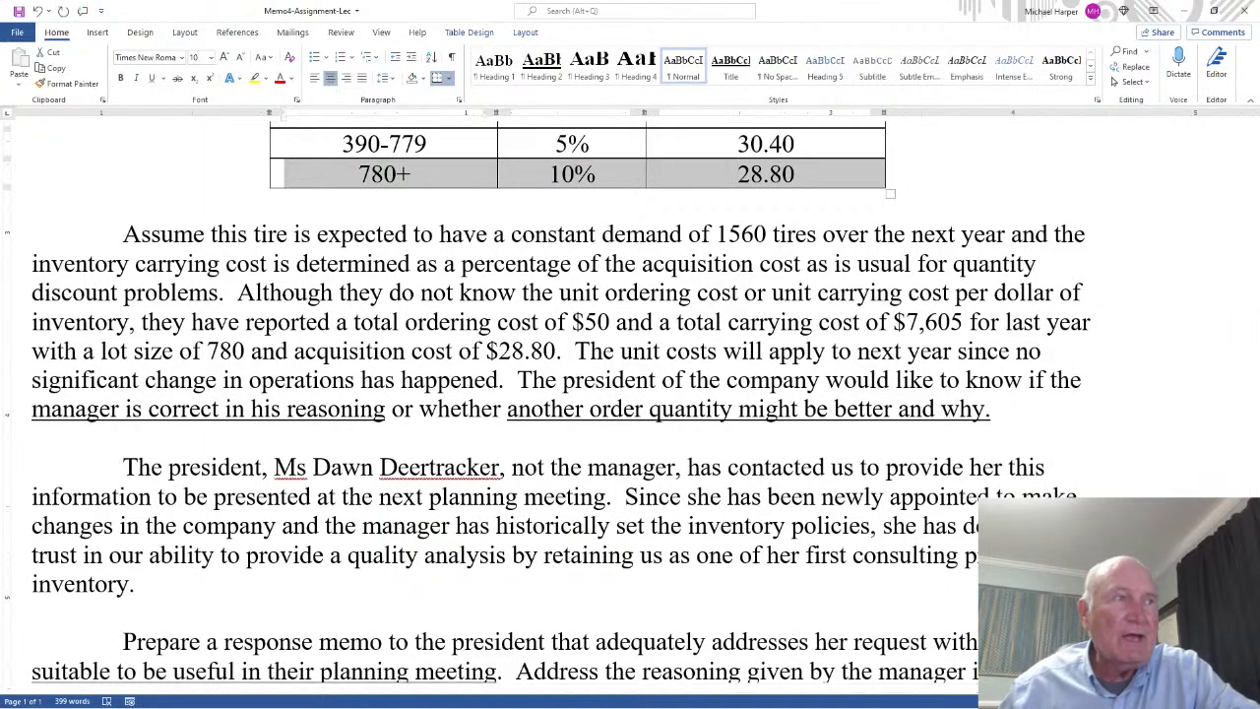
pyautogui.hotkey('alt', 'Tab')
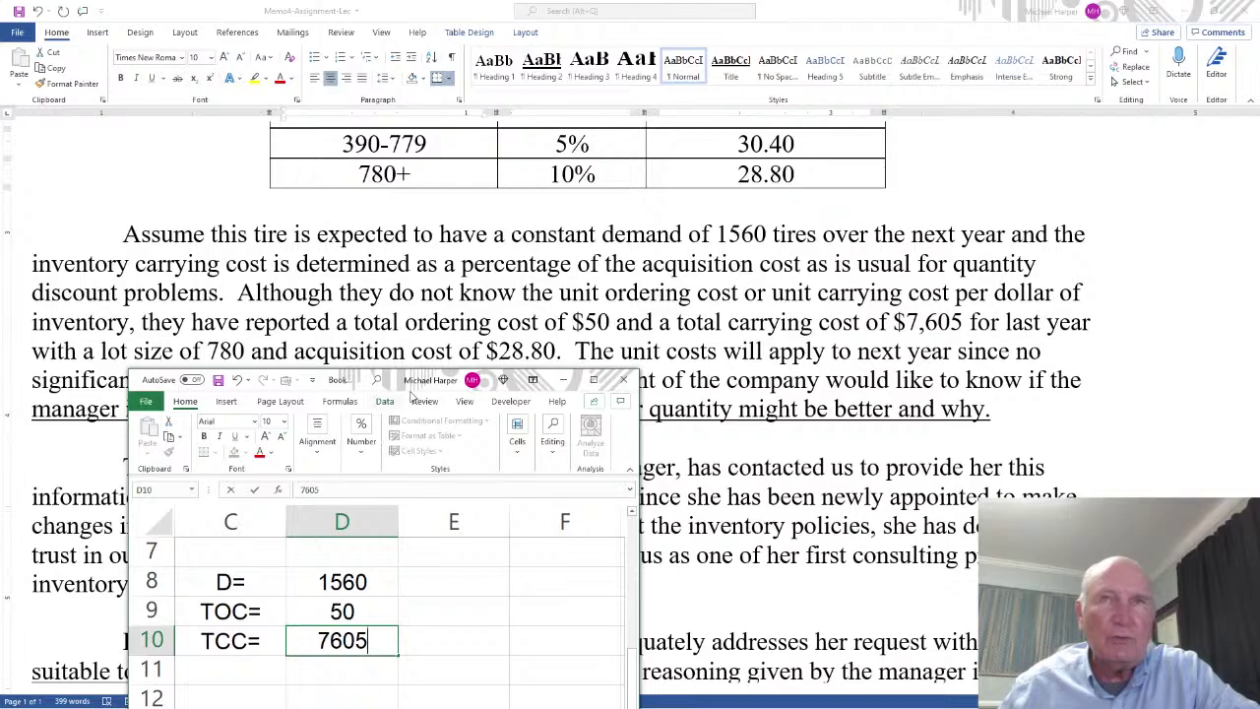
# Maximize the workbook window, commit the TCC value, and fit the discount table and inputs enlarged in view
pyautogui.moveTo(404, 385); pyautogui.dragTo(430, 131)
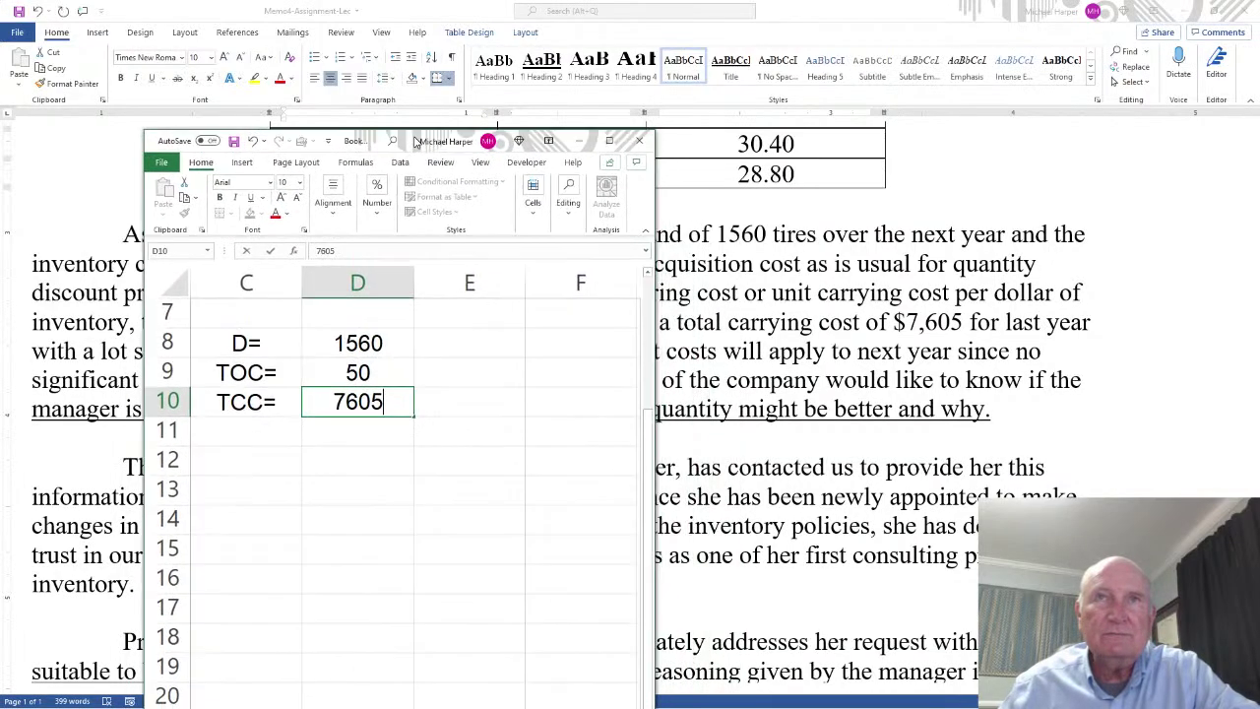
pyautogui.click(622, 132)
pyautogui.scroll(2, 481, 365)
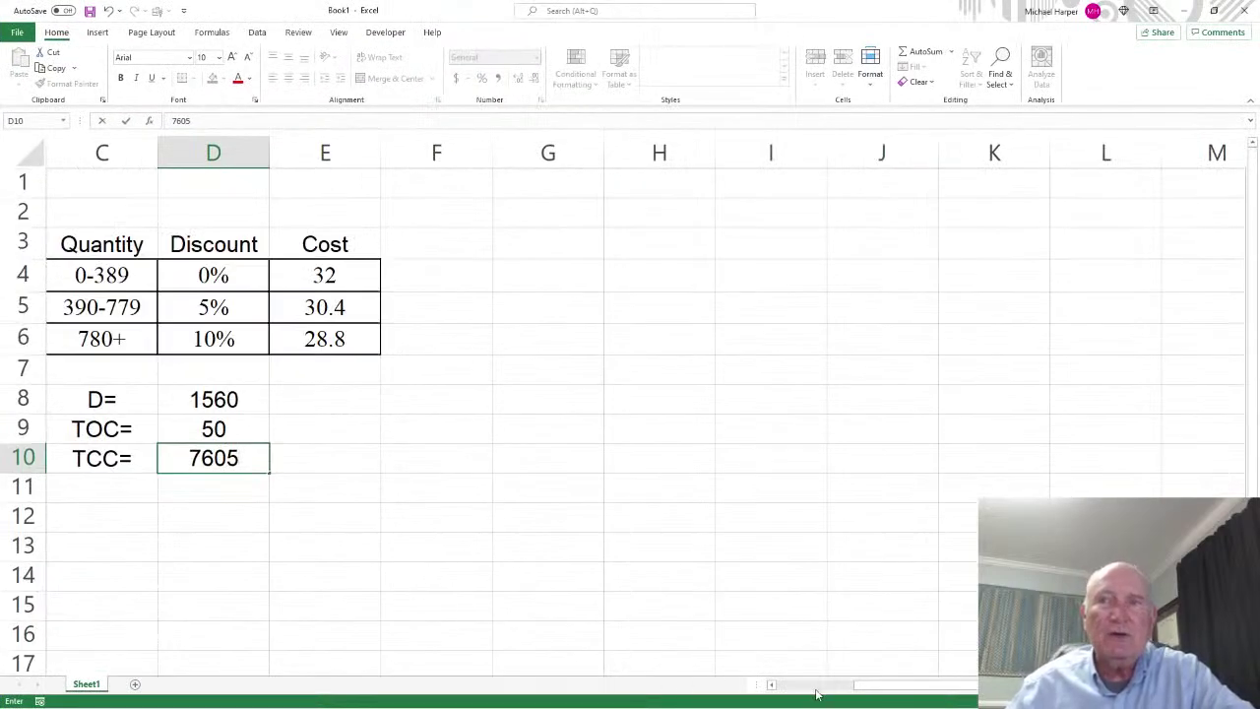
pyautogui.click(772, 684)
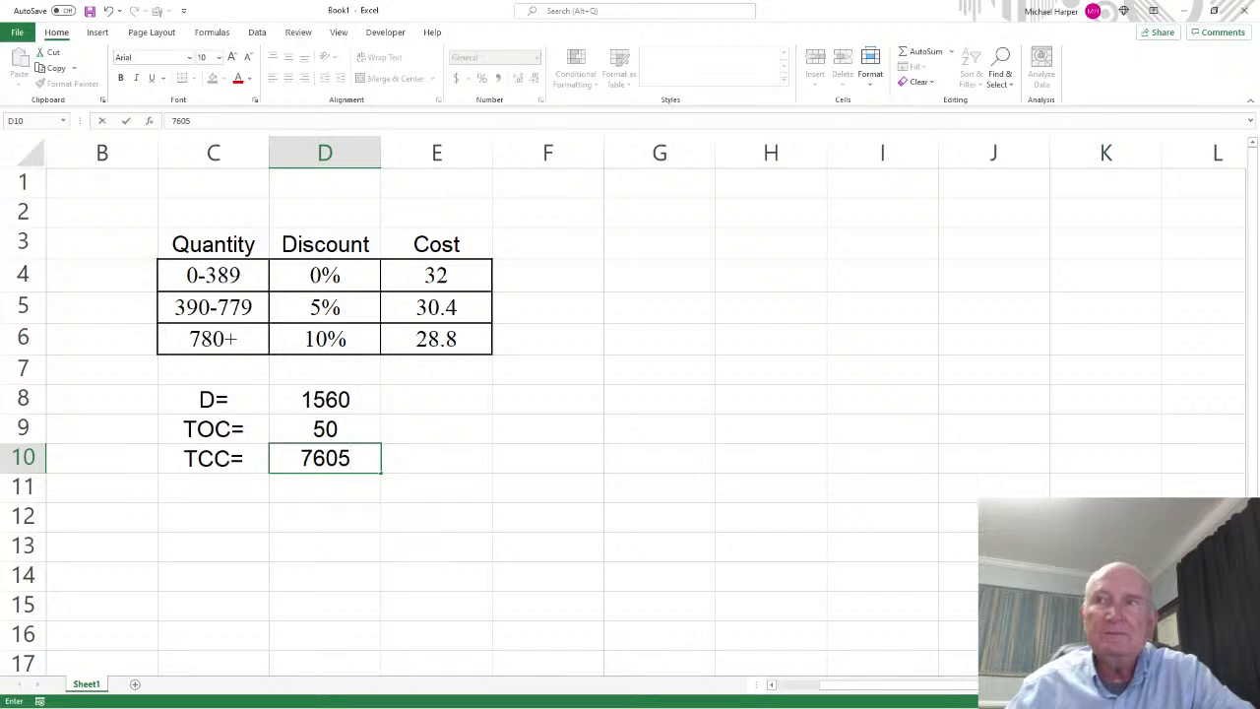
pyautogui.scroll(-1, 771, 616)
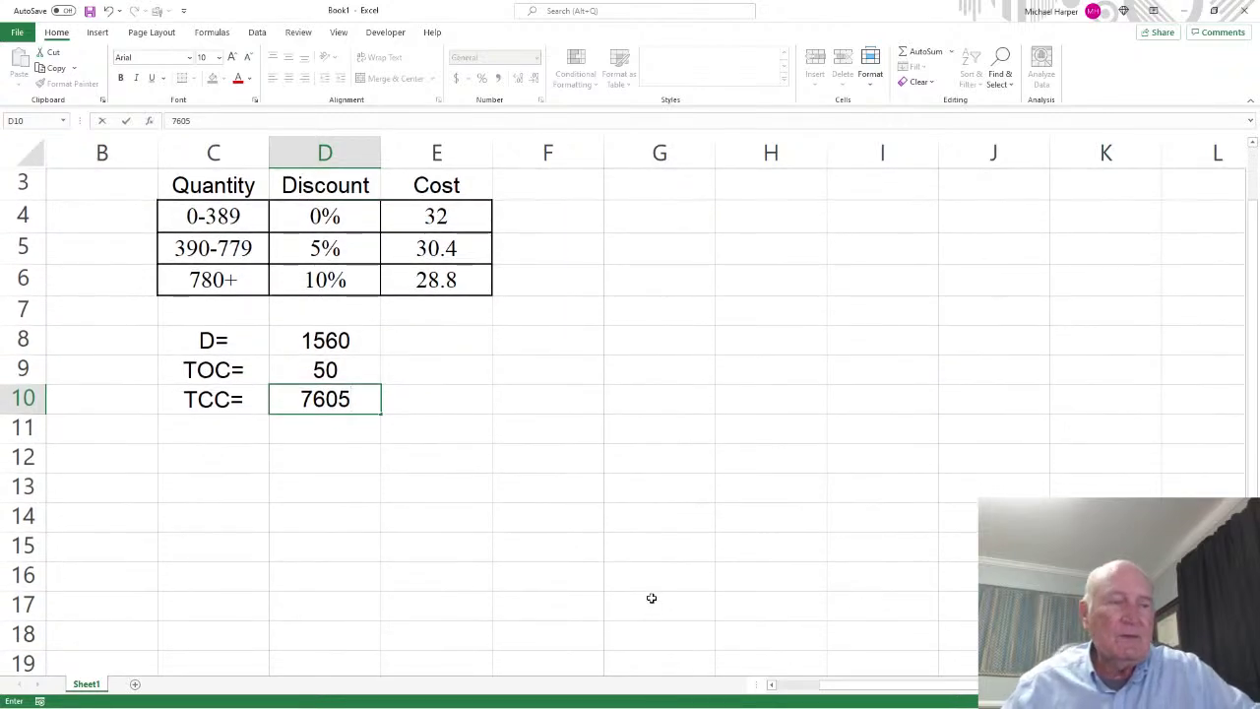
pyautogui.click(582, 523)
pyautogui.scroll(1, 582, 524)
pyautogui.scroll(3, 582, 522)
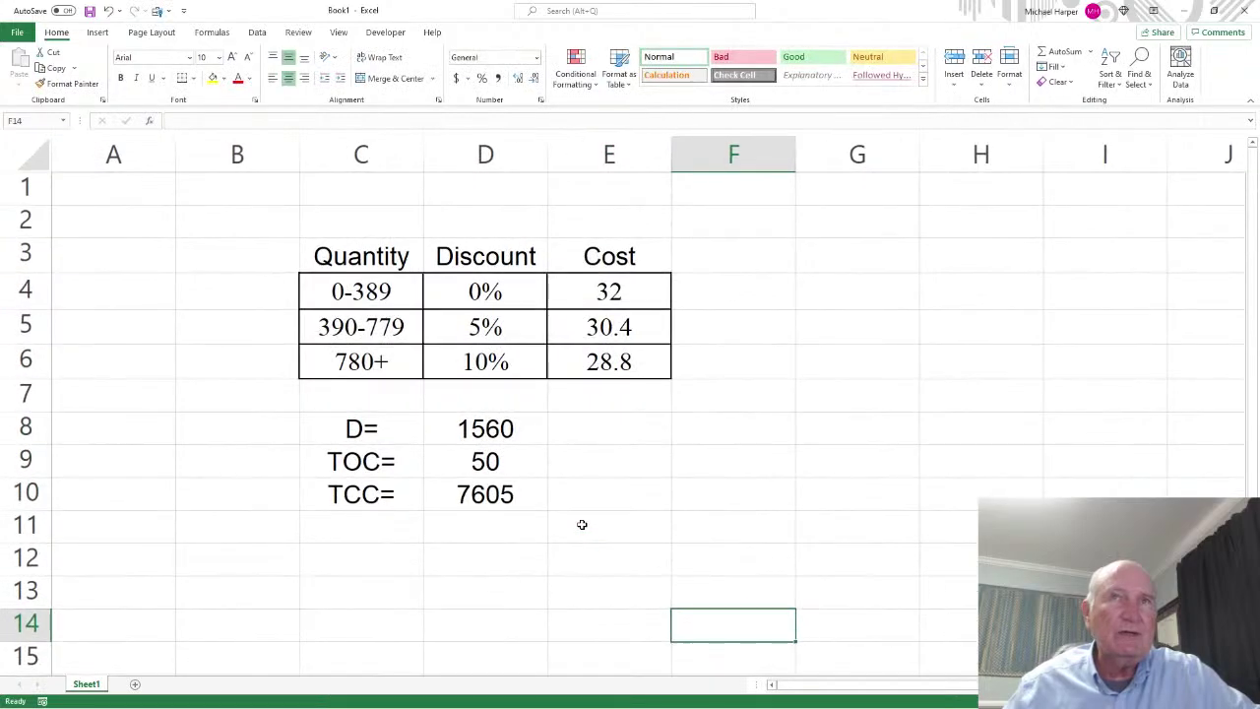
pyautogui.moveTo(802, 689); pyautogui.dragTo(966, 686)
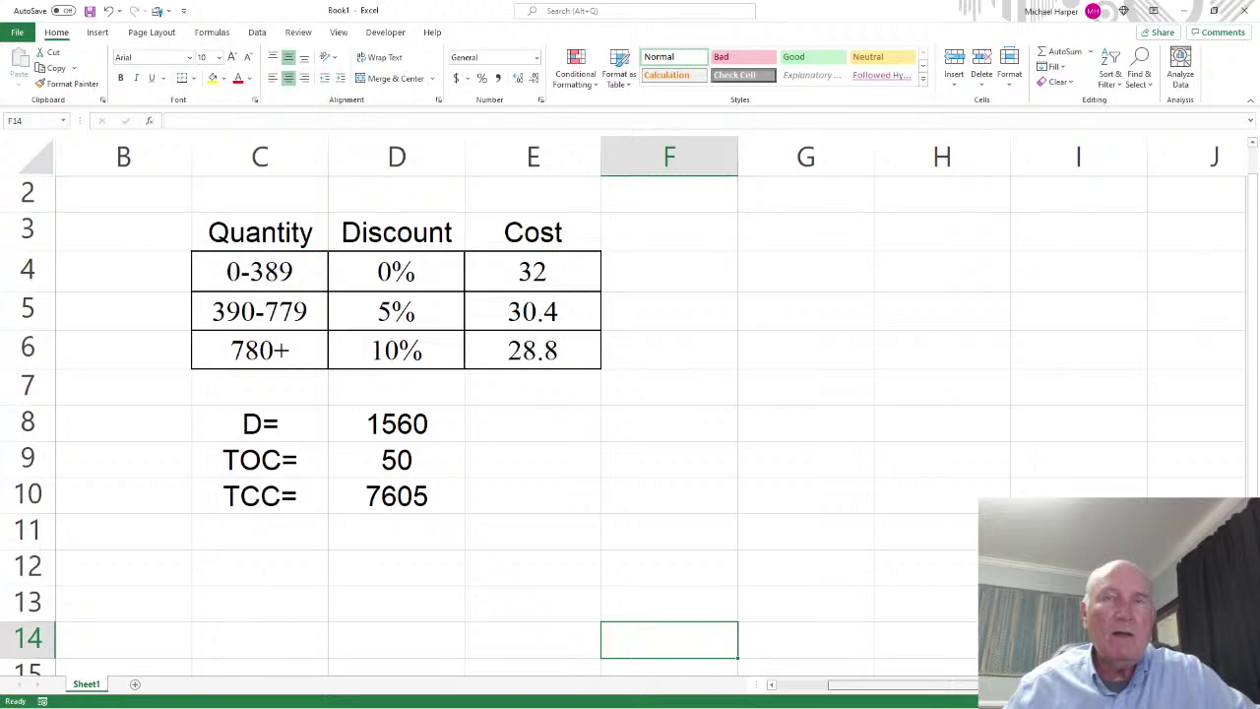
# Label E8 "Q=" and enter last year's lot size of 780 in F8
pyautogui.click(488, 455)
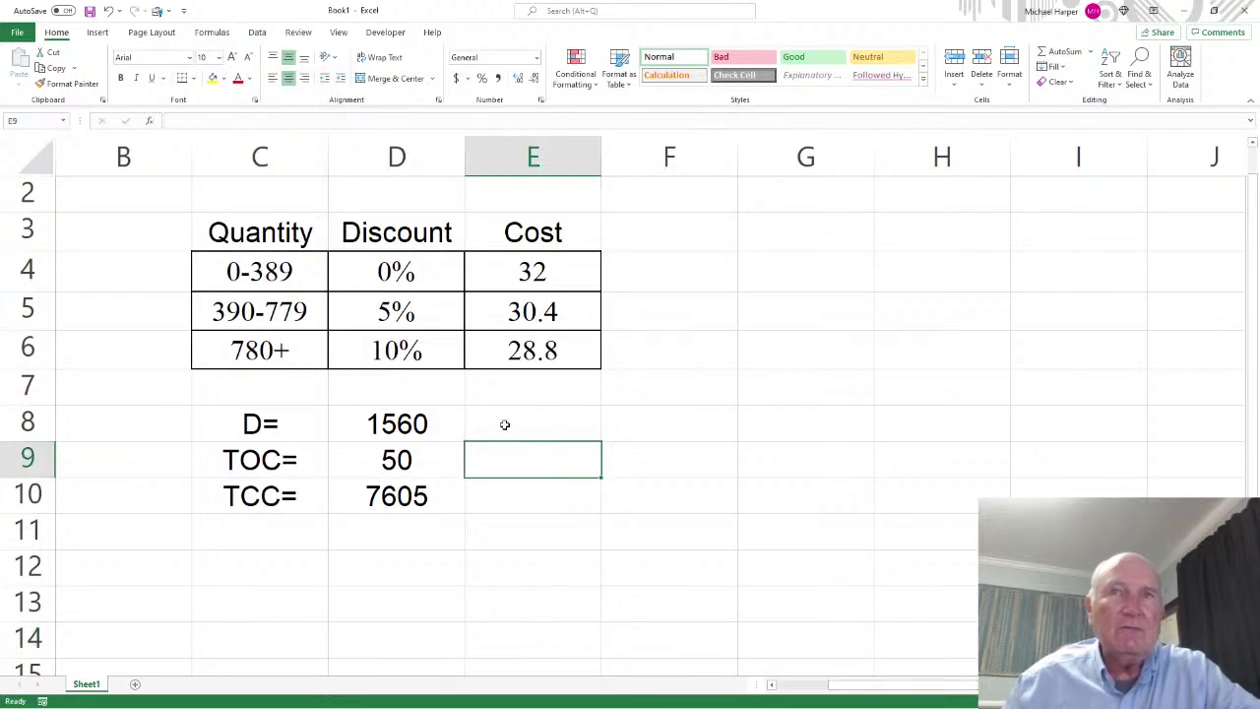
pyautogui.click(504, 425)
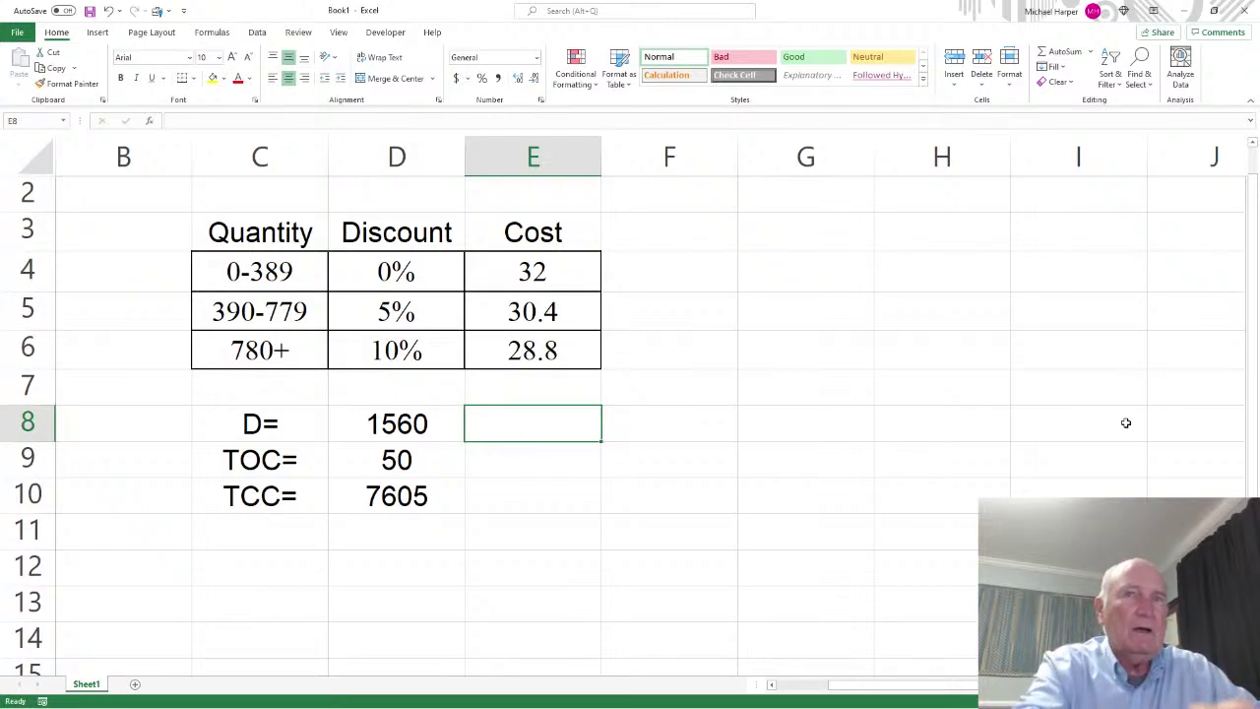
pyautogui.write('Q=')
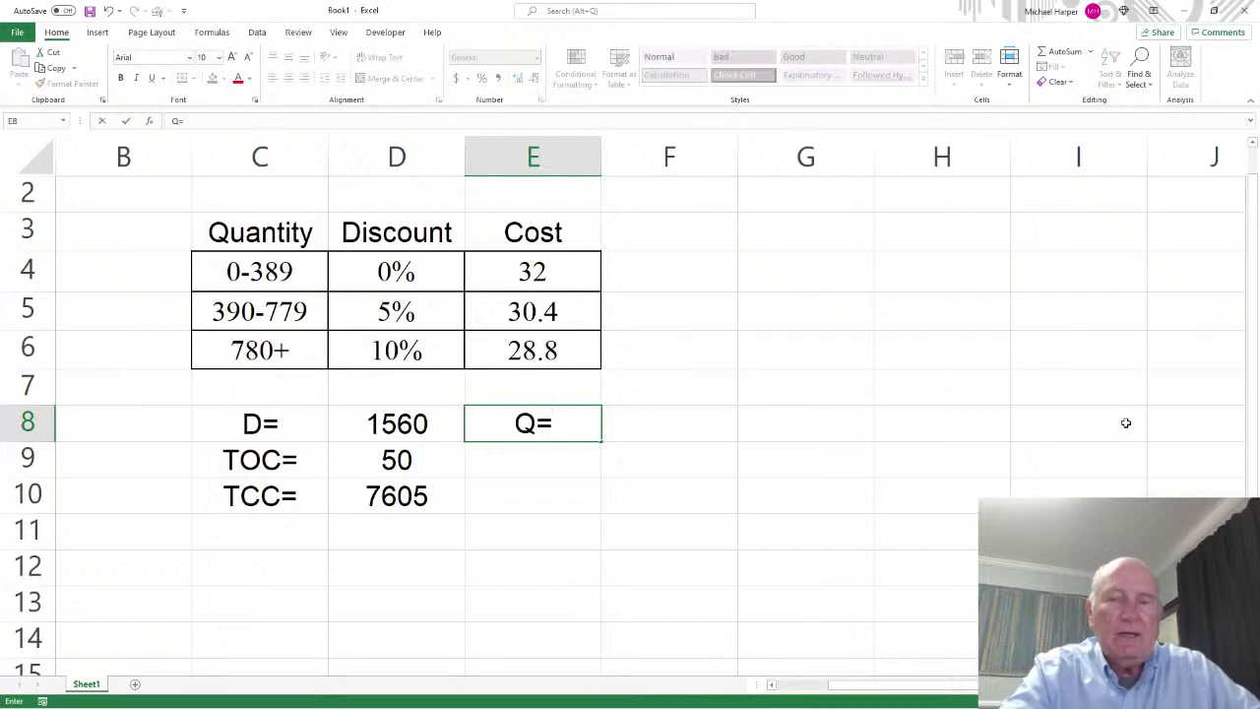
pyautogui.press('Tab')
pyautogui.write('7801')
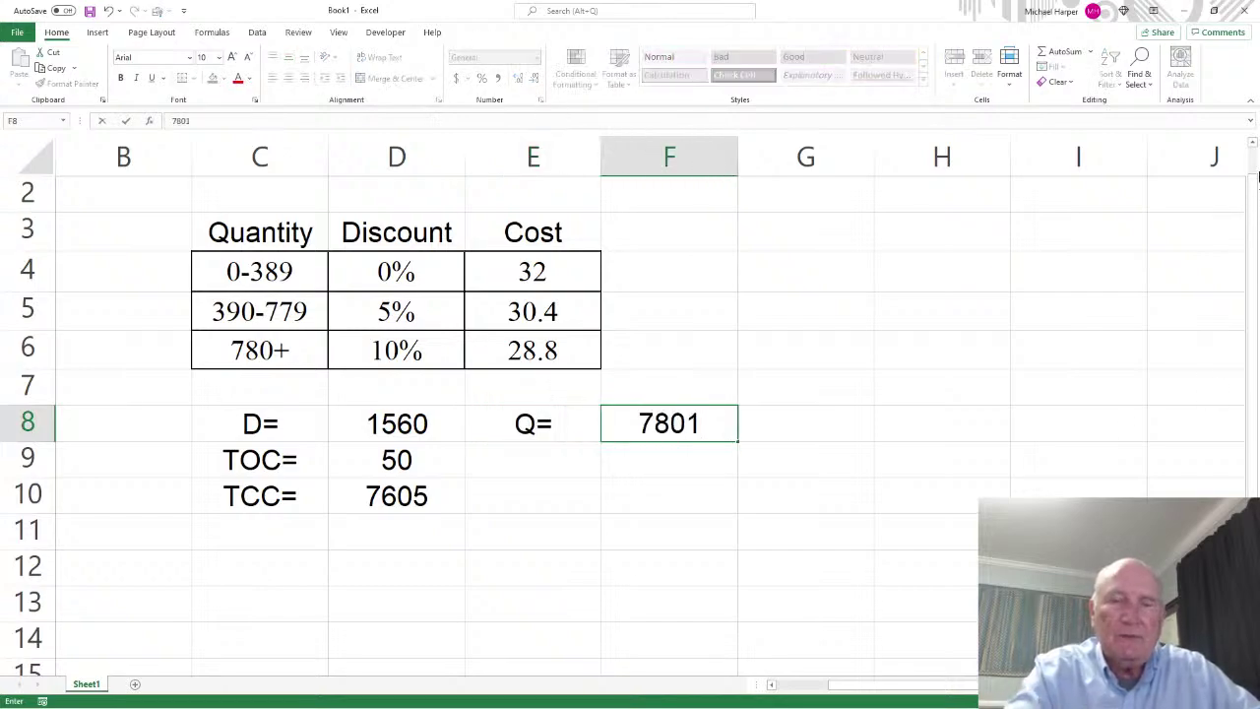
pyautogui.press('BackSpace')
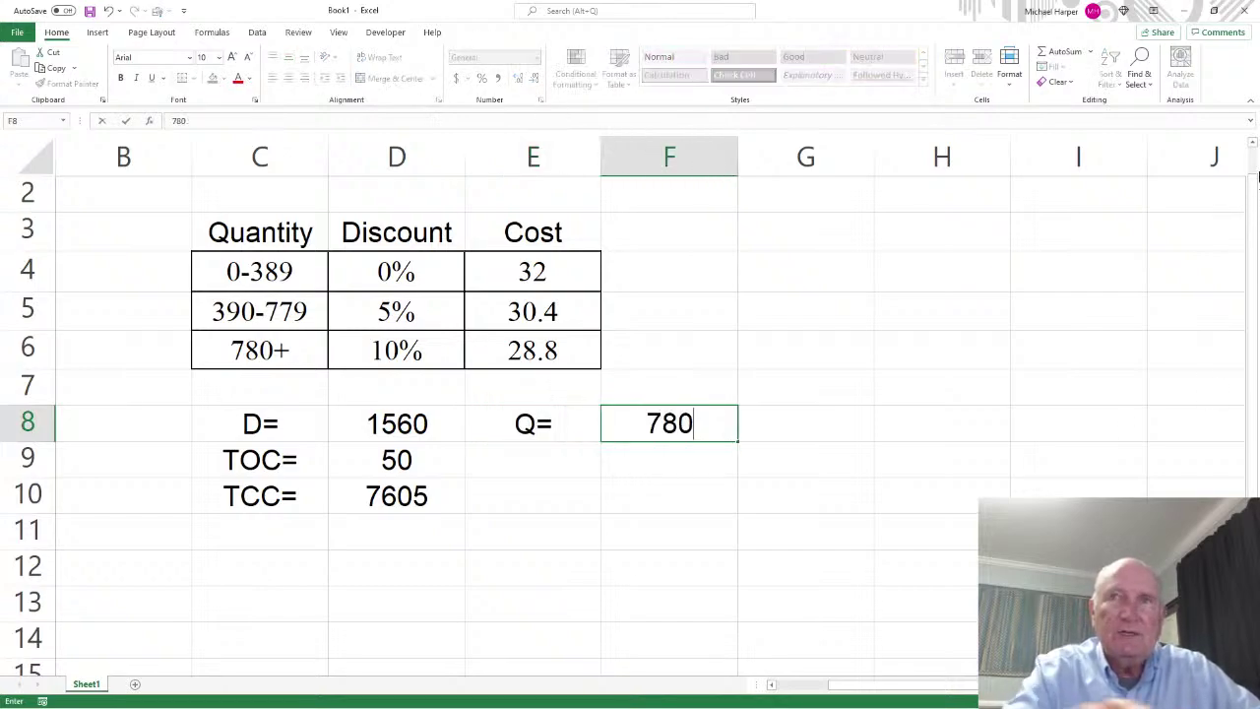
pyautogui.press('Return')
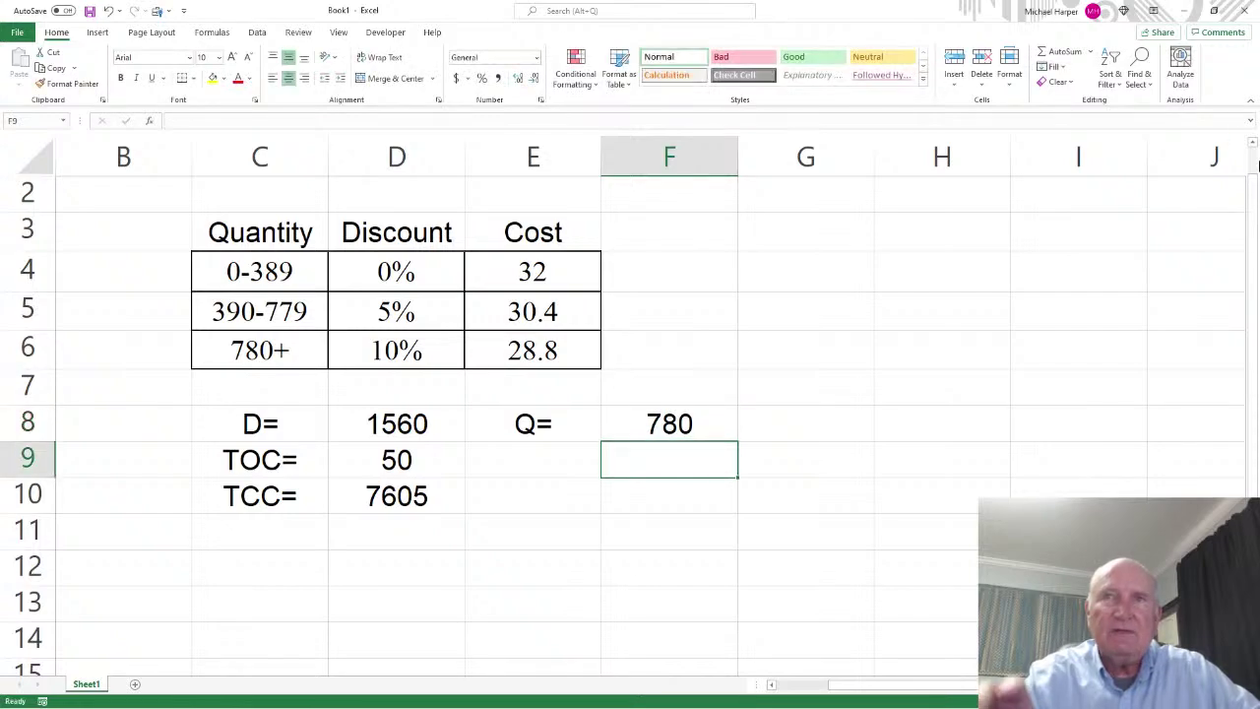
# Change the label in E8 to "For Q=" and label E9 "Co="
pyautogui.click(524, 428)
pyautogui.write('For ')
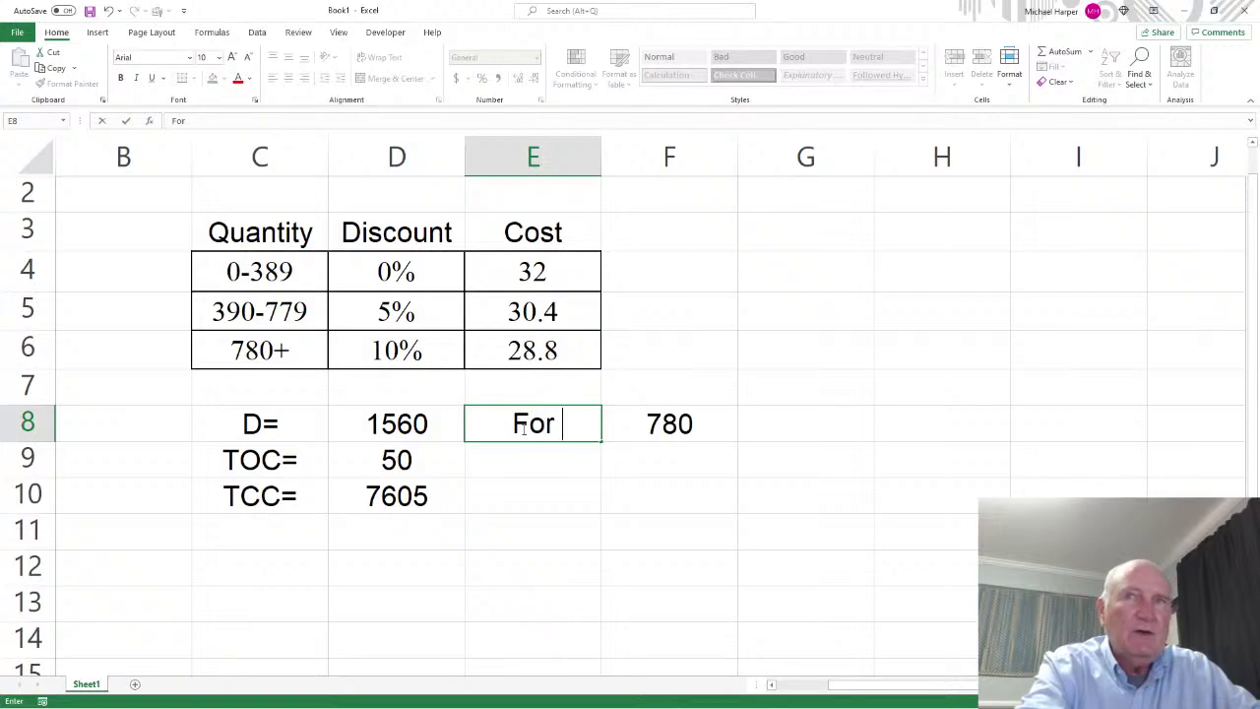
pyautogui.write('Q=')
pyautogui.press('Return')
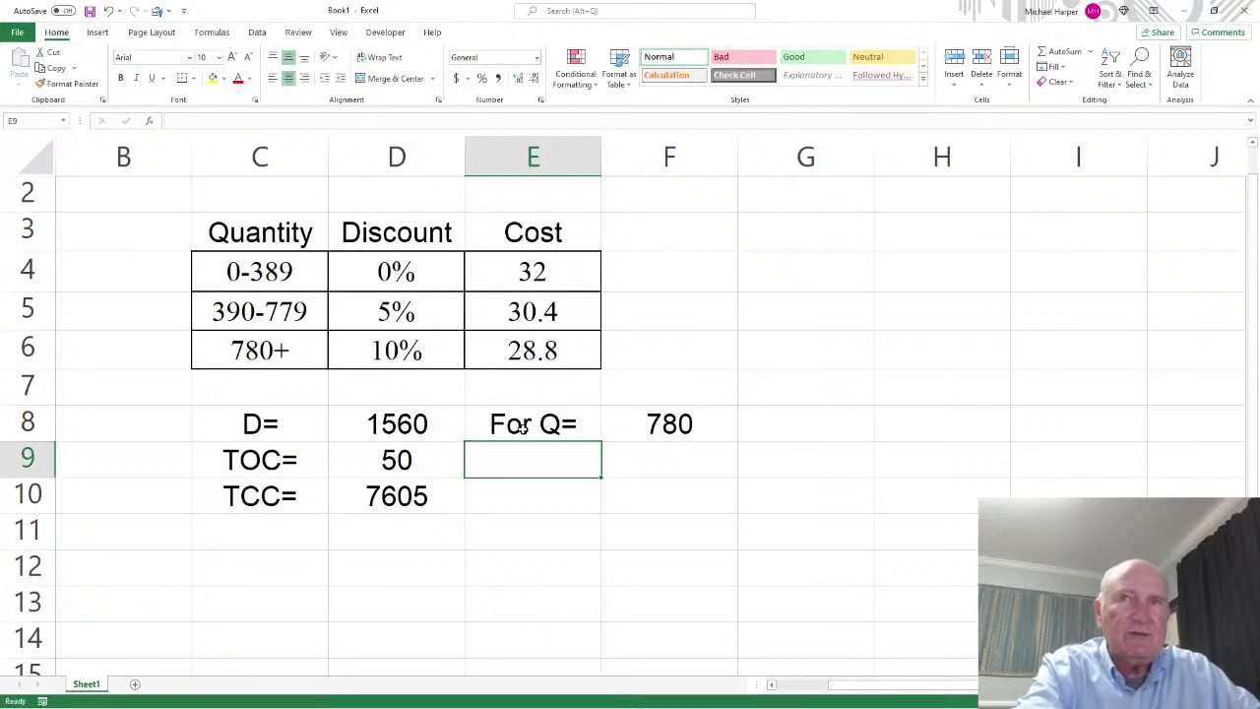
pyautogui.write('C')
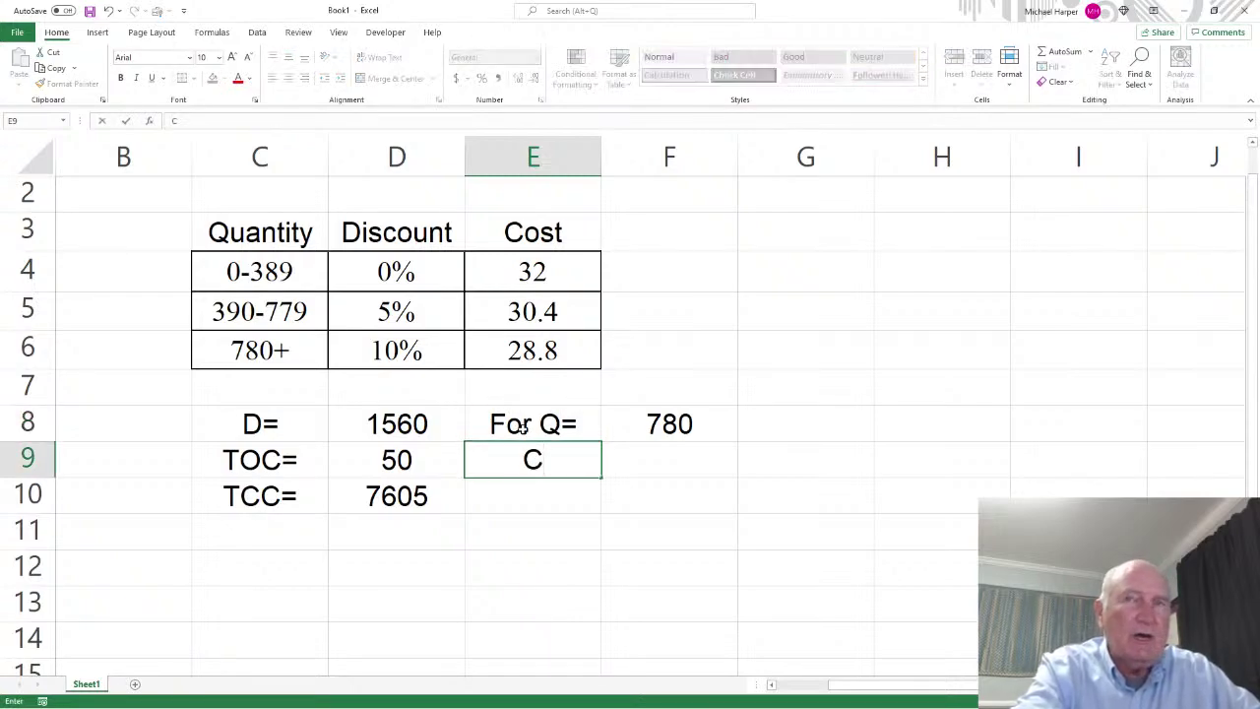
pyautogui.write('o=')
pyautogui.press('Tab')
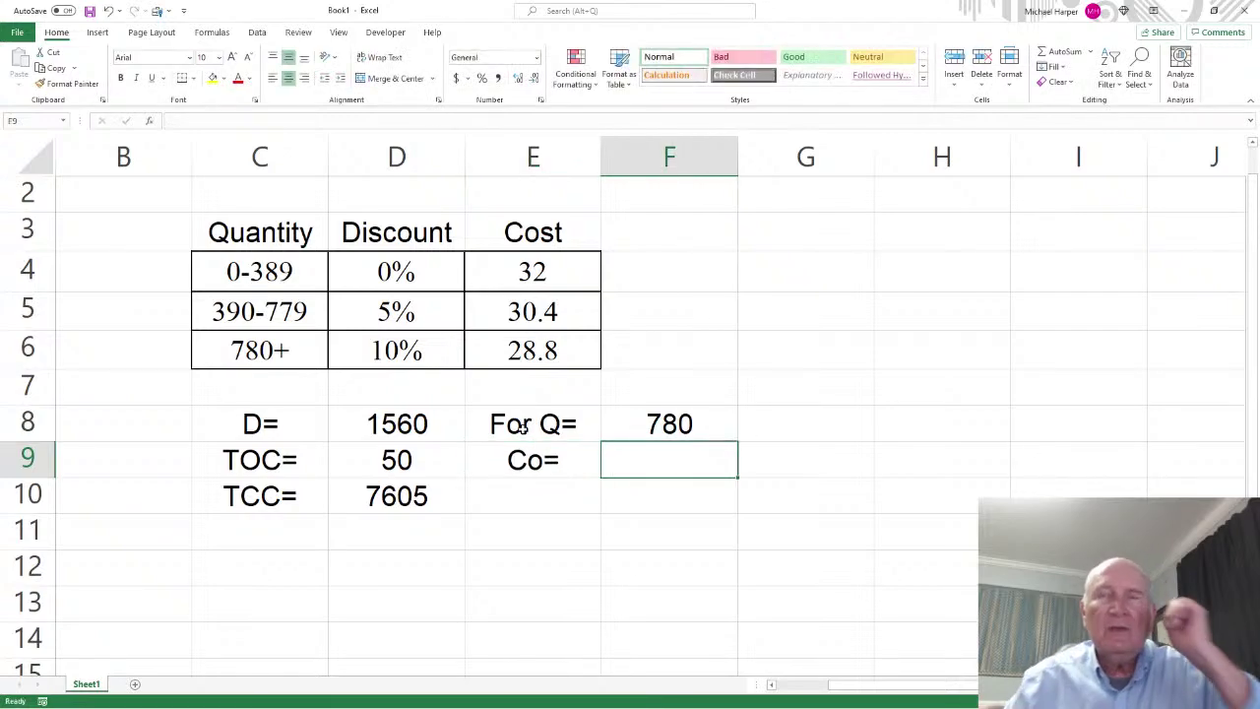
# Calculate twice the lot size in G8 with the formula =2*F8
pyautogui.click(819, 419)
pyautogui.write('=2')
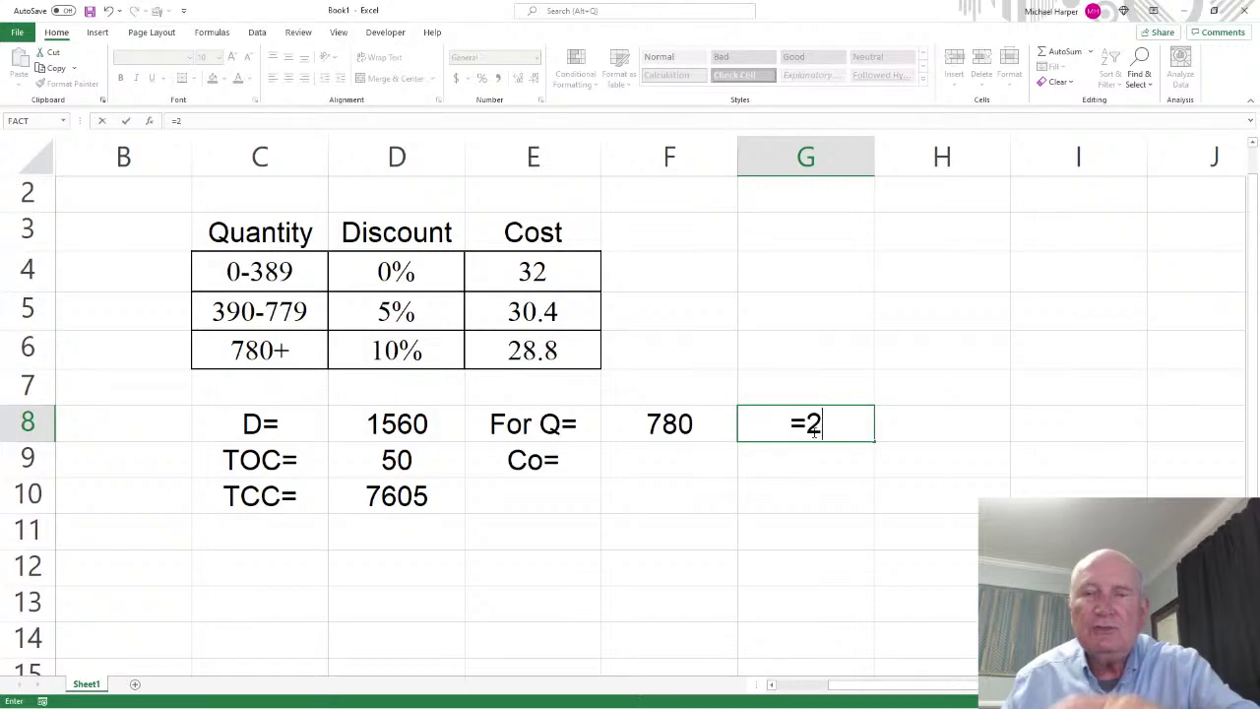
pyautogui.write('*')
pyautogui.click(672, 425)
pyautogui.press('Return')
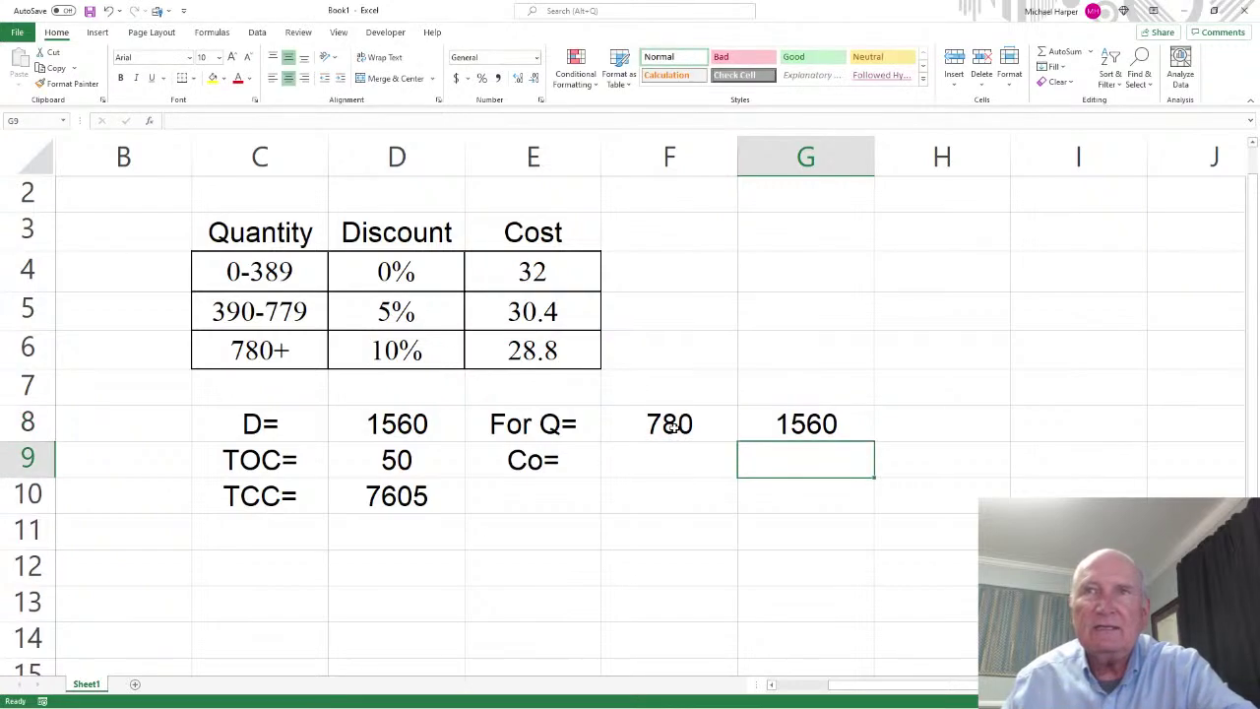
pyautogui.click(665, 425)
pyautogui.click(808, 427)
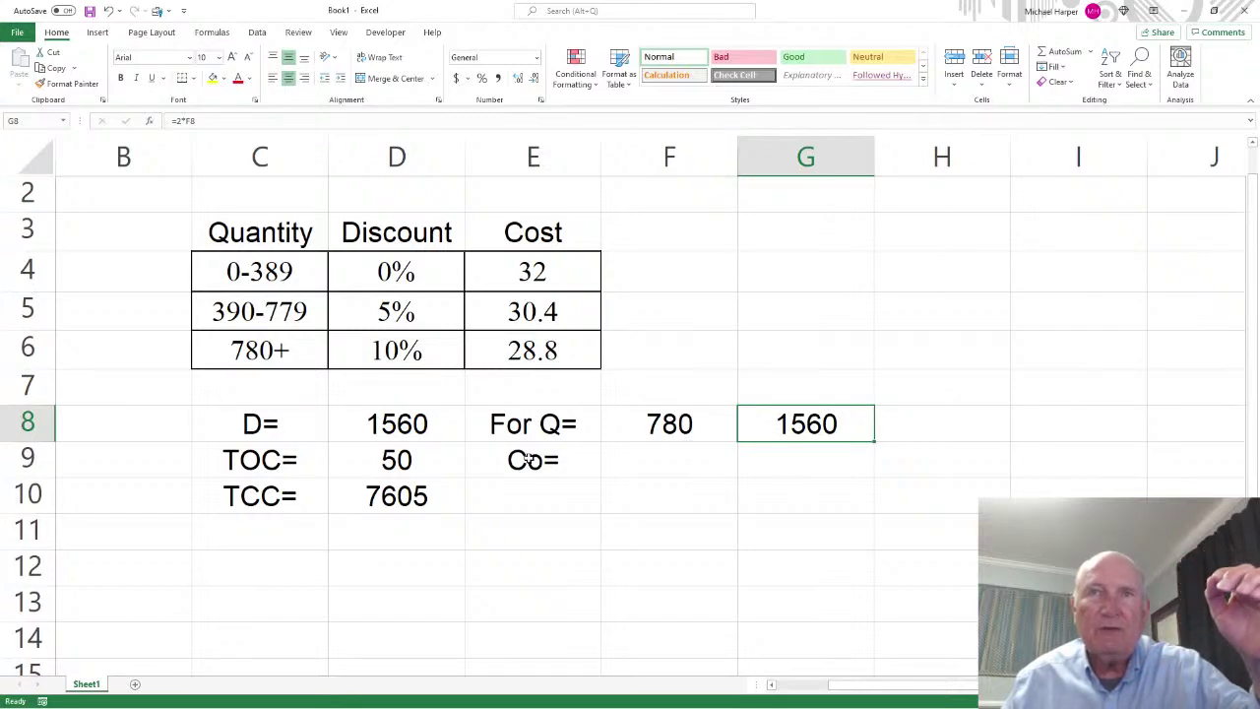
pyautogui.click(776, 458)
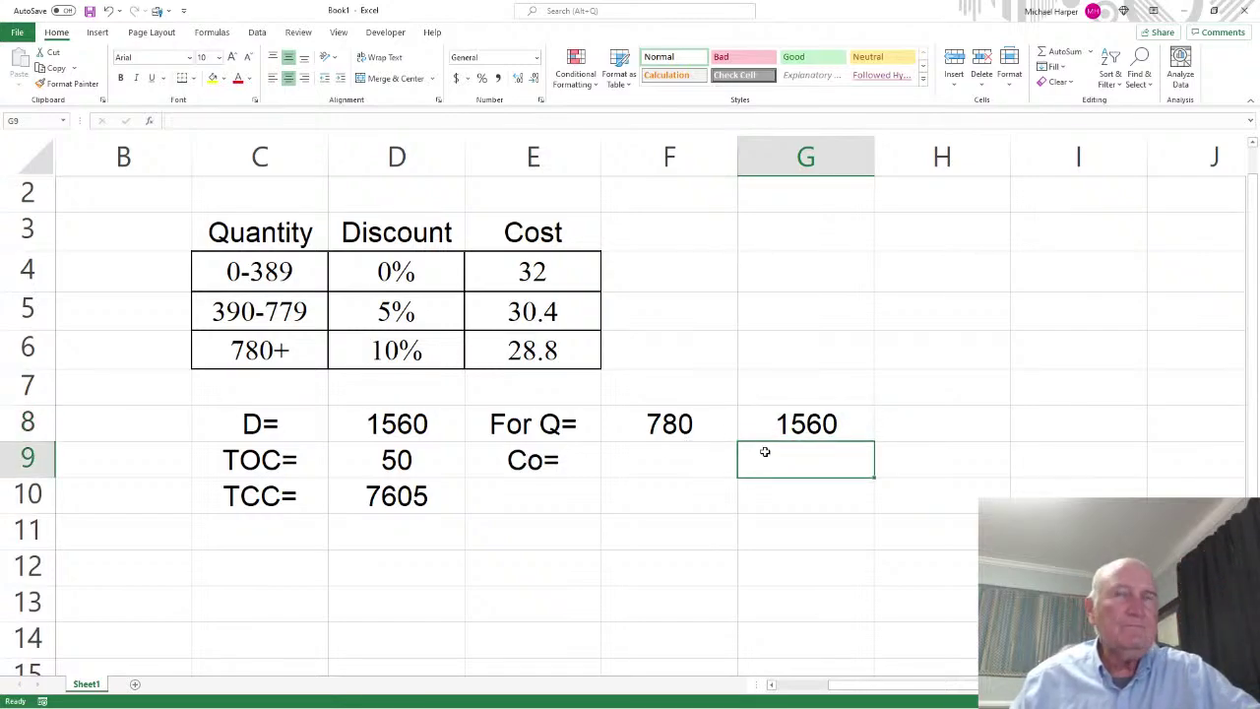
# Replace G8 with the label "F=" and calculate the order frequency in H8 with =D8/F8
pyautogui.click(784, 424)
pyautogui.write('F=')
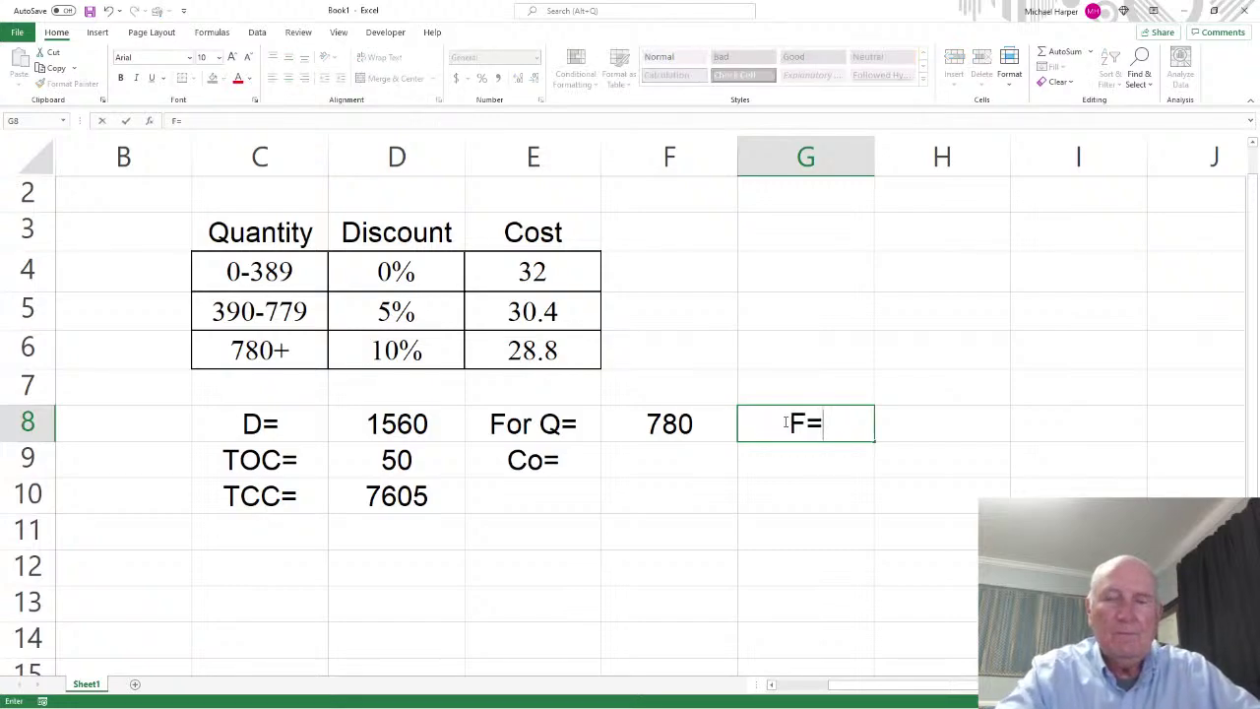
pyautogui.press('Tab')
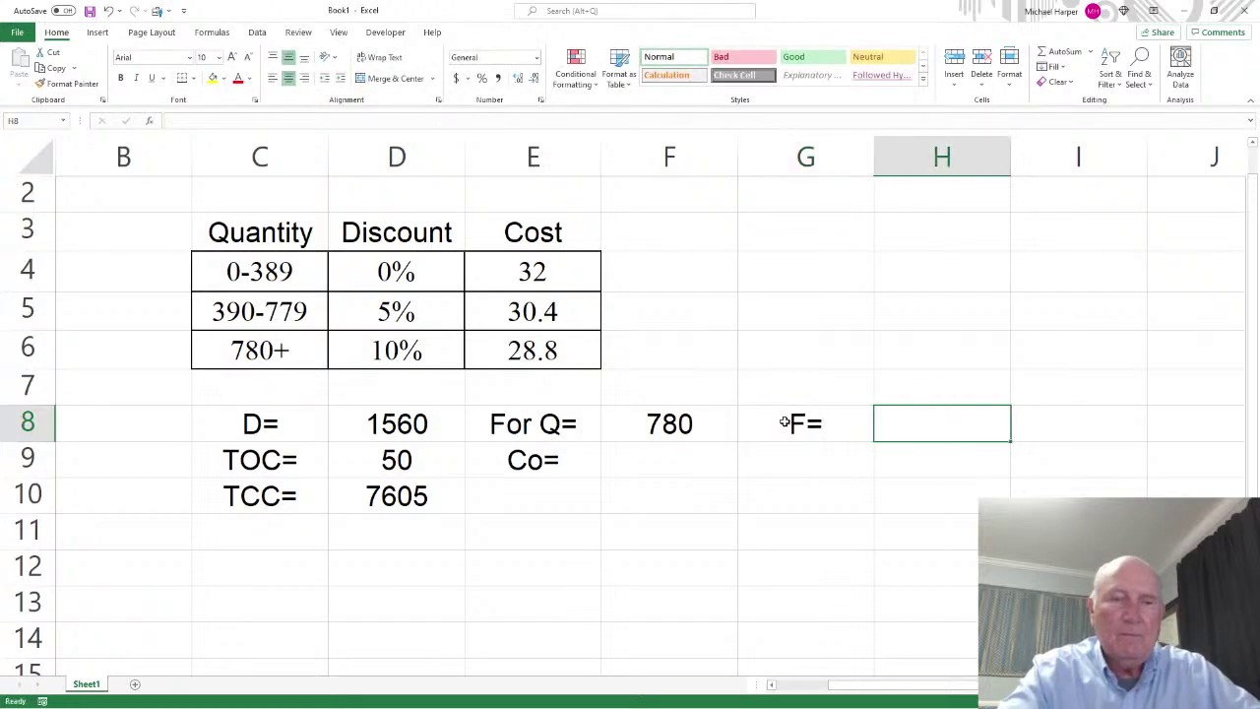
pyautogui.write('=')
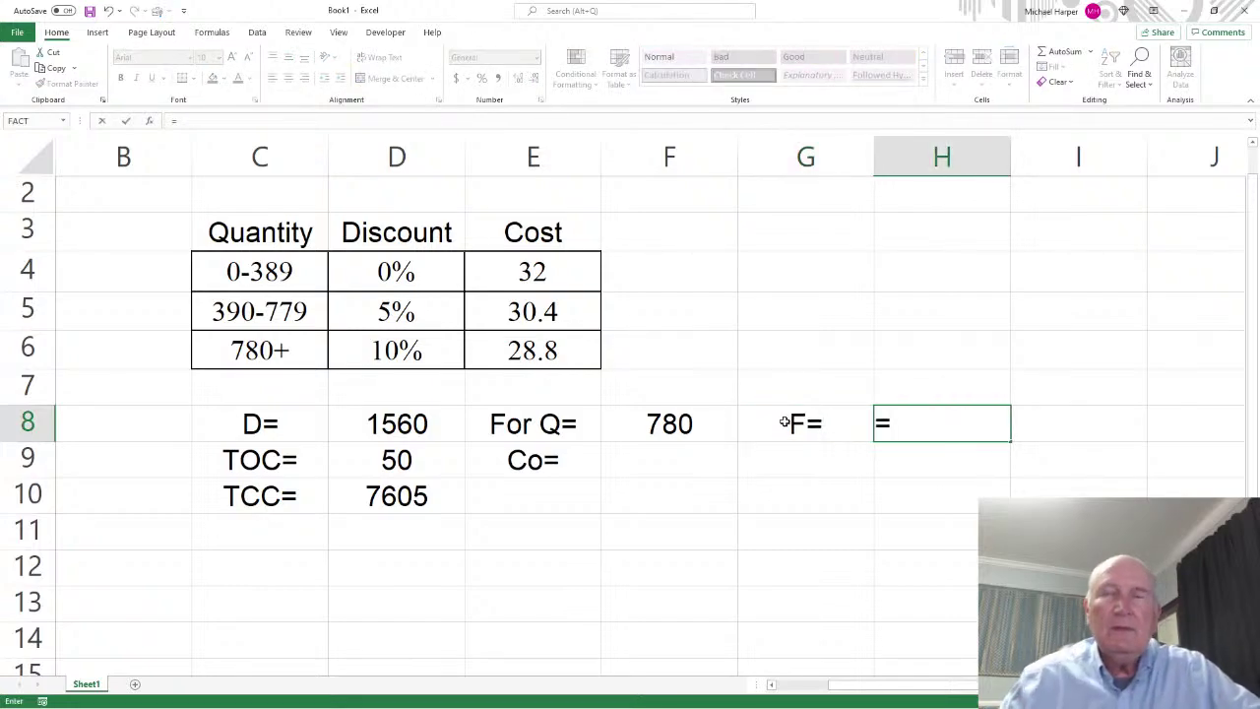
pyautogui.click(394, 420)
pyautogui.write('/')
pyautogui.click(677, 425)
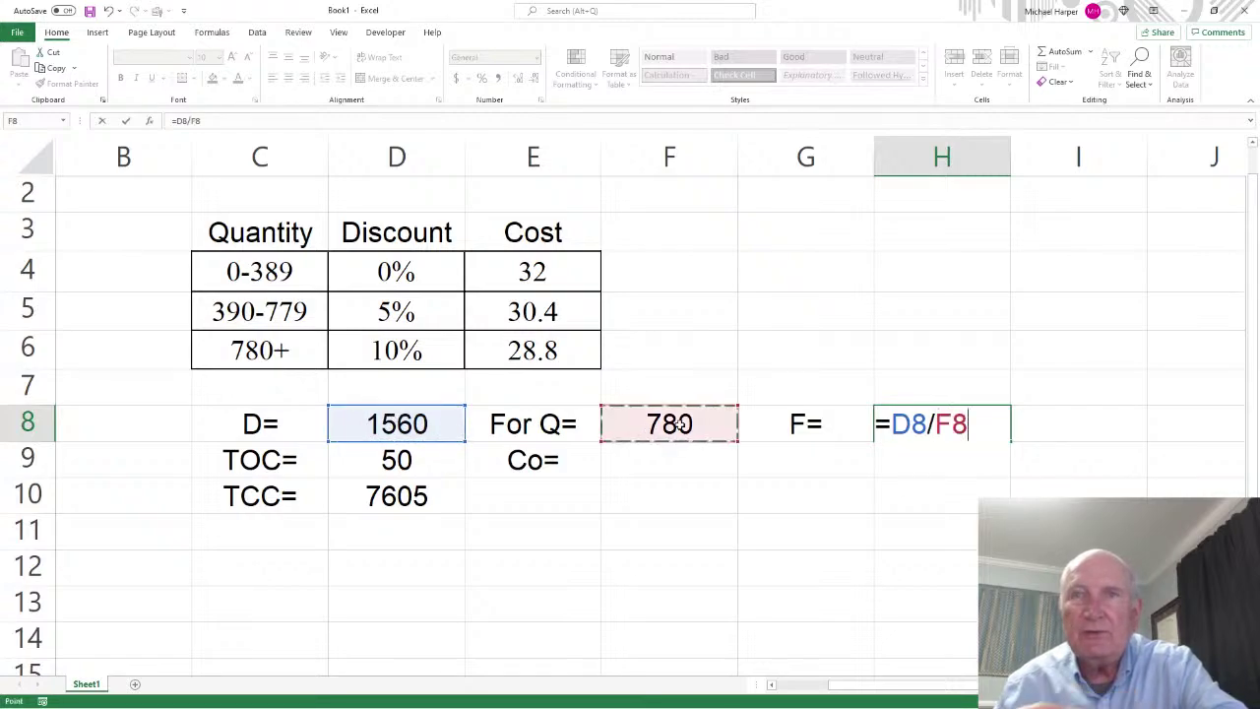
pyautogui.press('Return')
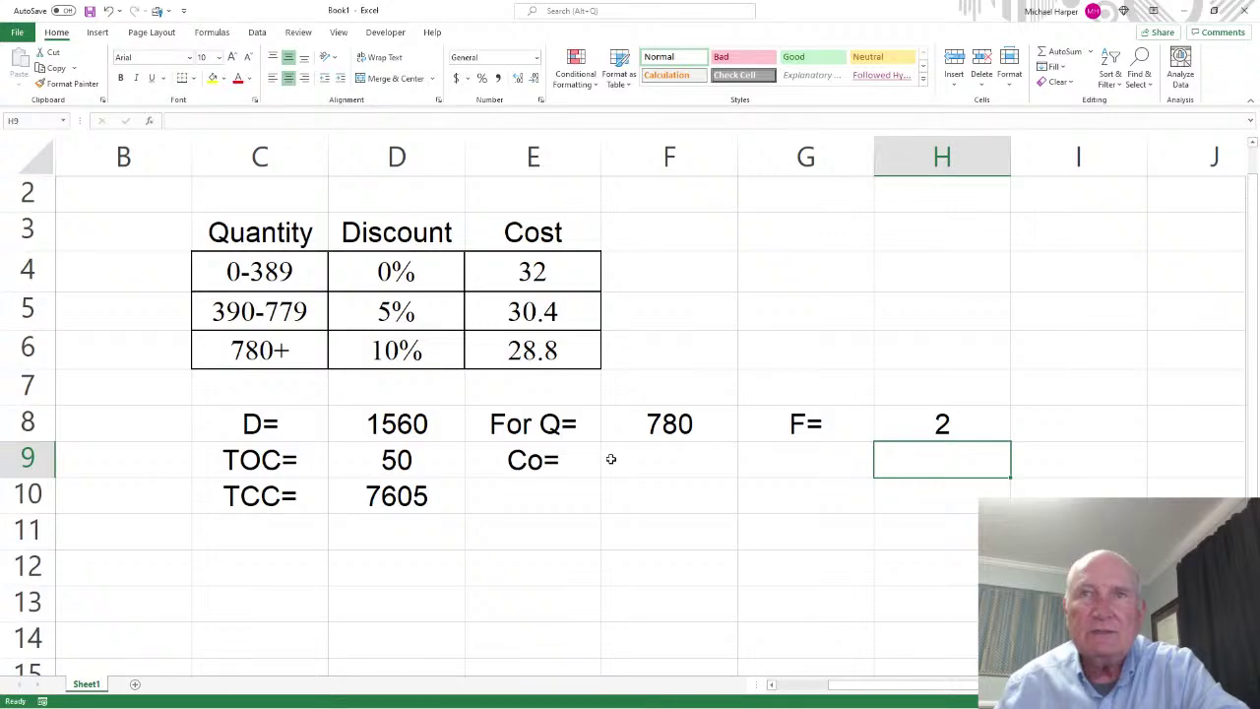
# Write the ordering cost relations "TOC=F*CO" in G9 and "CO=TOC/F" in G10
pyautogui.click(770, 460)
pyautogui.write('TOC=')
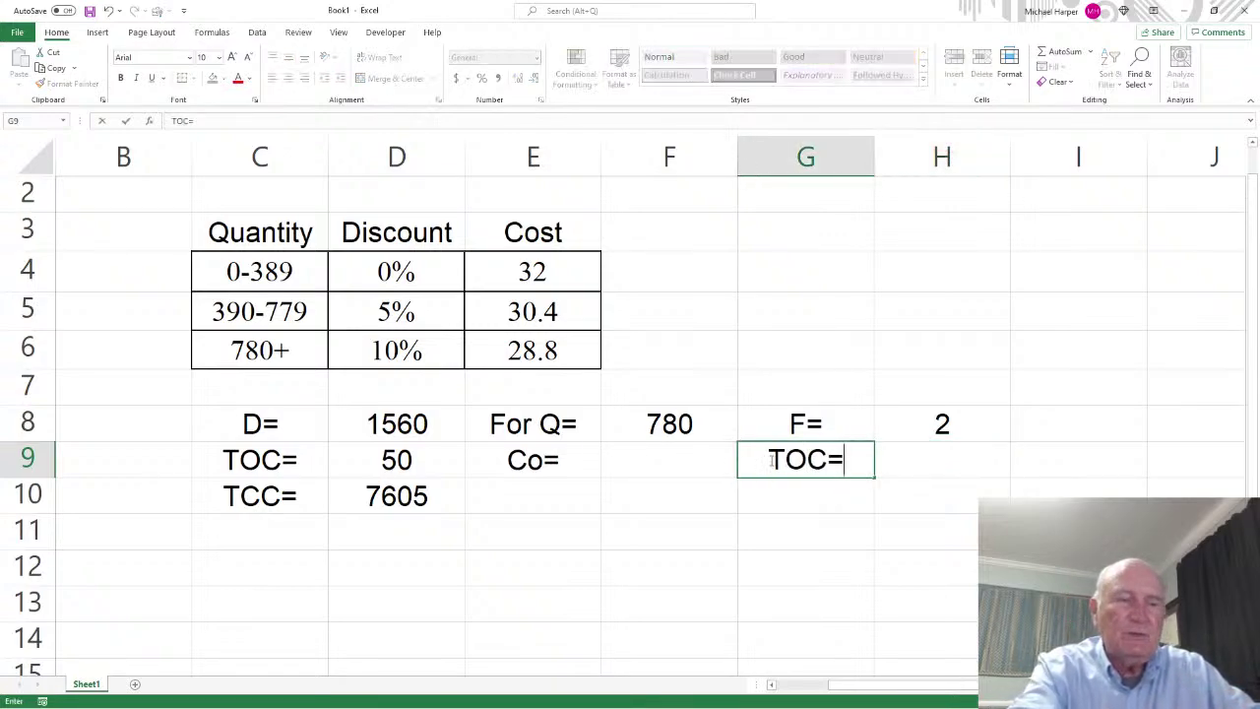
pyautogui.write('F*CO')
pyautogui.press('Return')
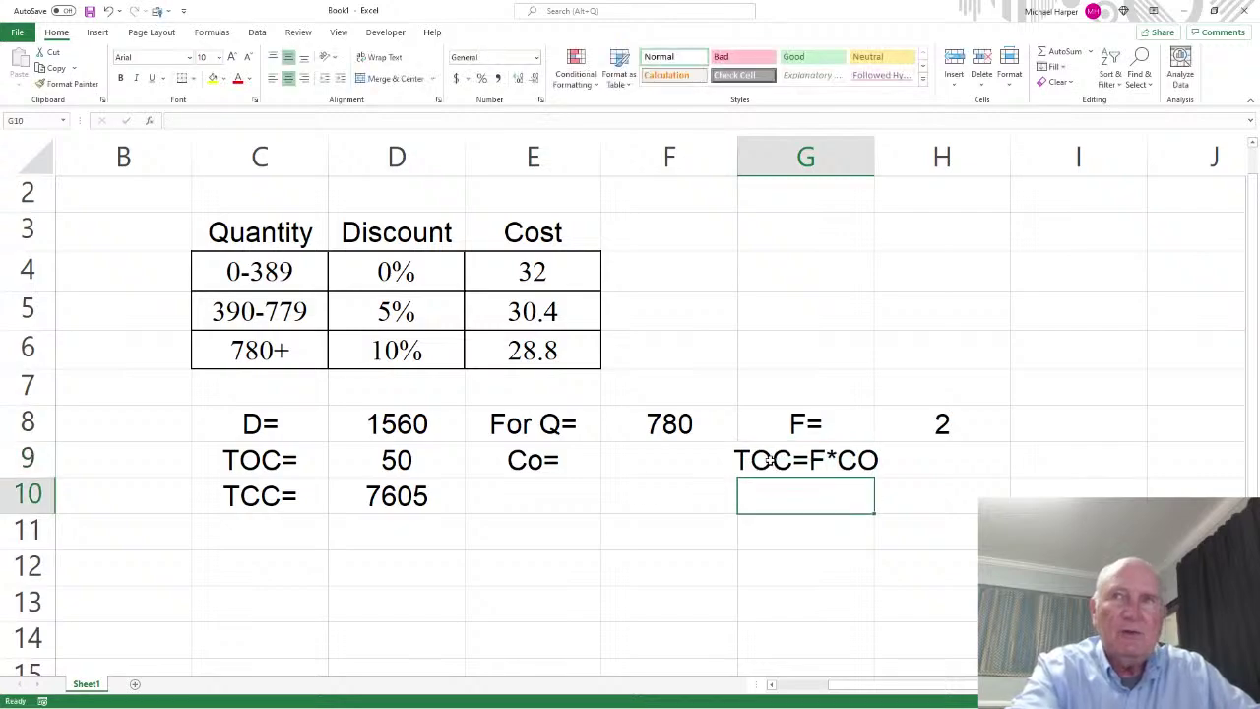
pyautogui.write('CO')
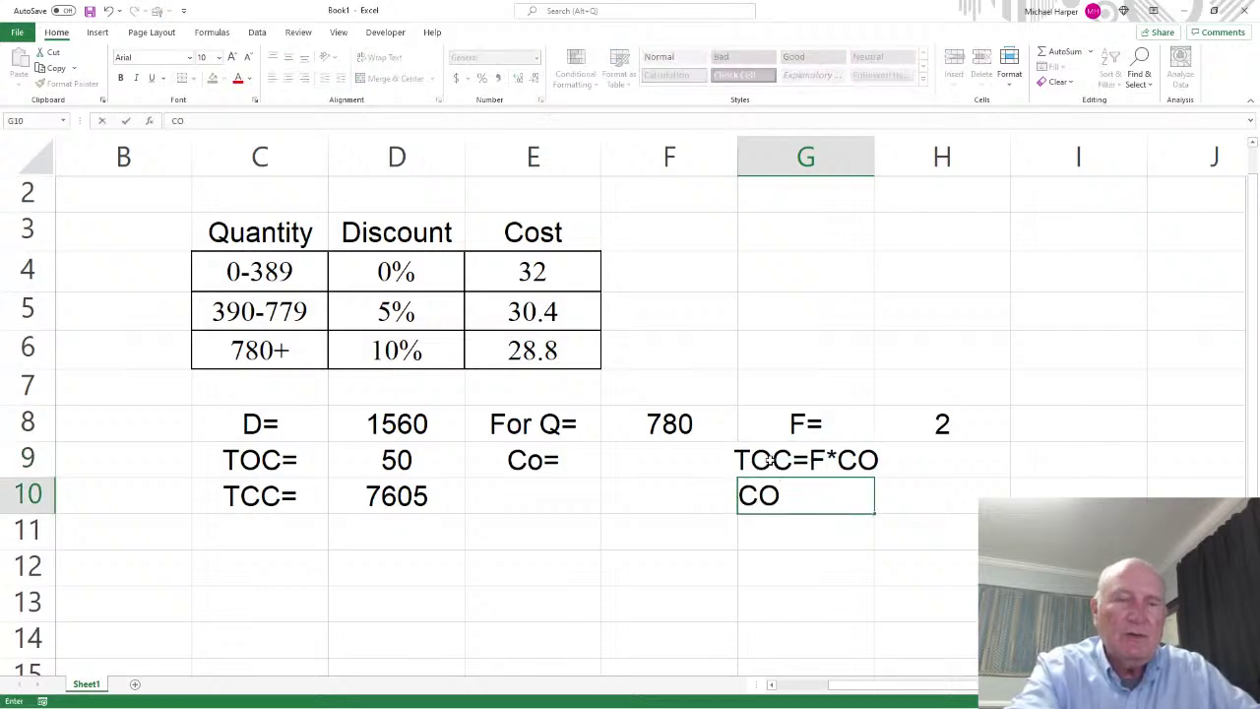
pyautogui.write('=TOC/')
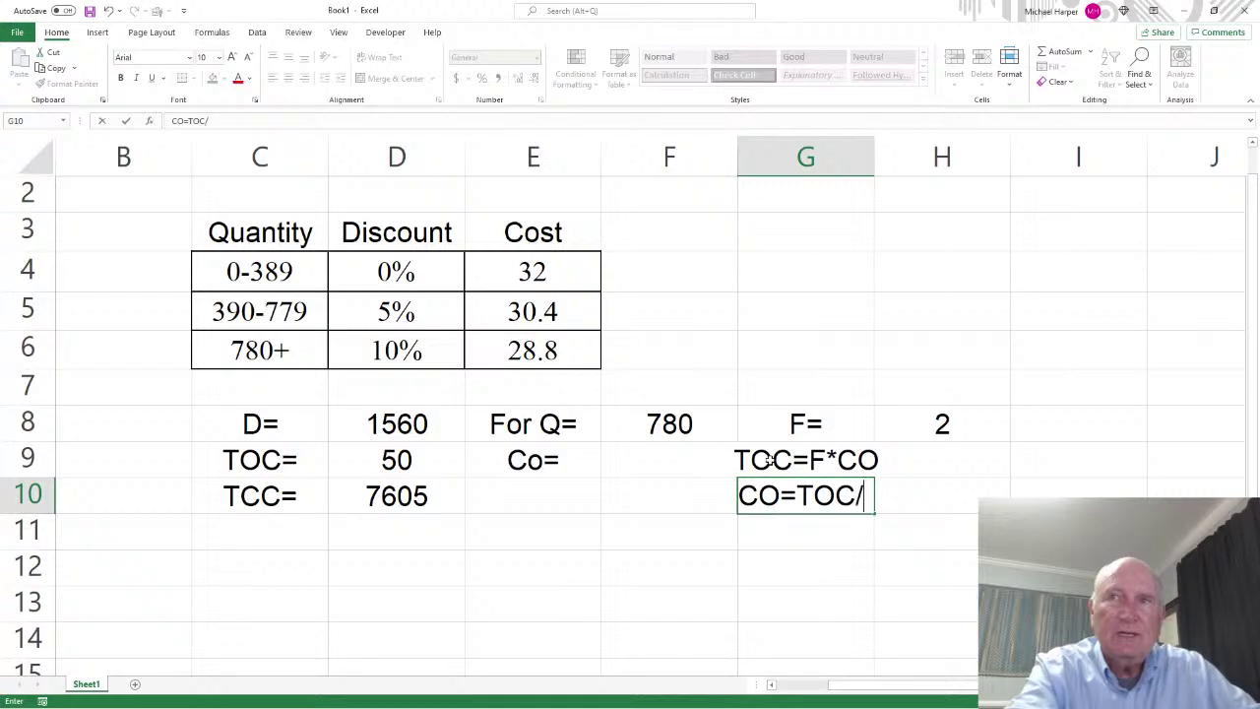
pyautogui.write('F')
pyautogui.press('Return')
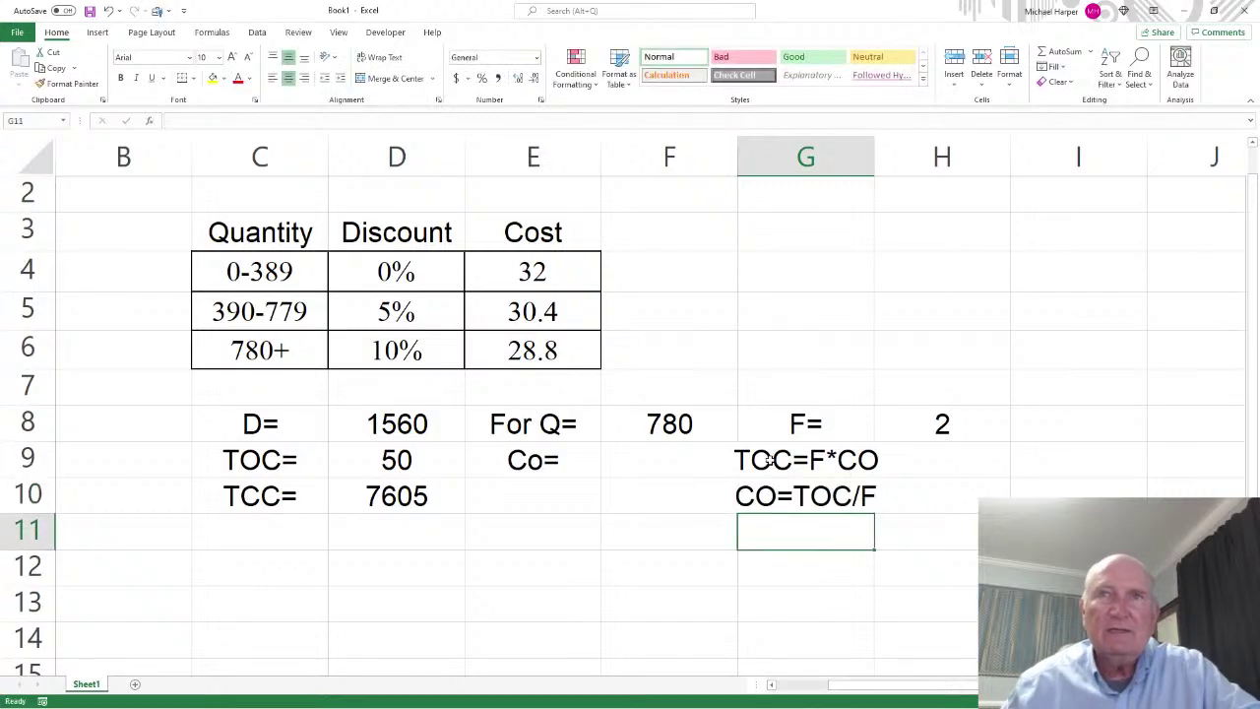
# Calculate the cost per order in F9 from the total ordering cost and the frequency with =D9/H8
pyautogui.click(653, 459)
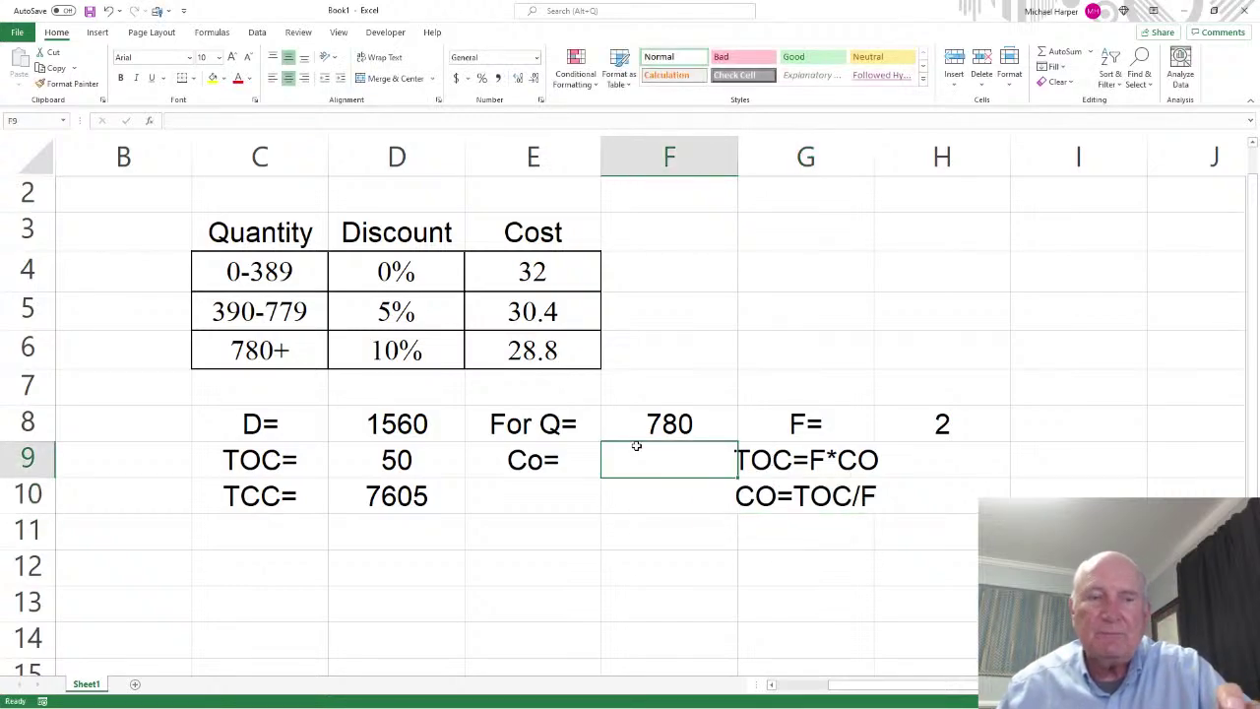
pyautogui.write('=')
pyautogui.click(375, 461)
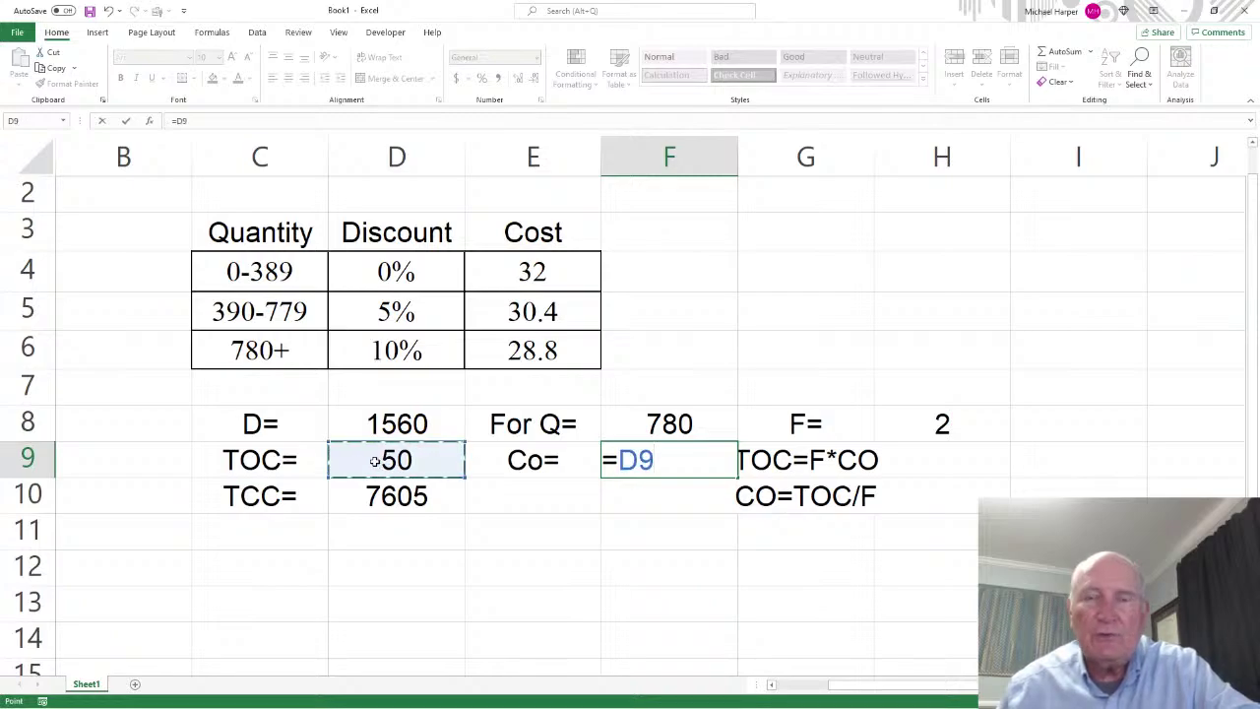
pyautogui.write('/')
pyautogui.click(935, 426)
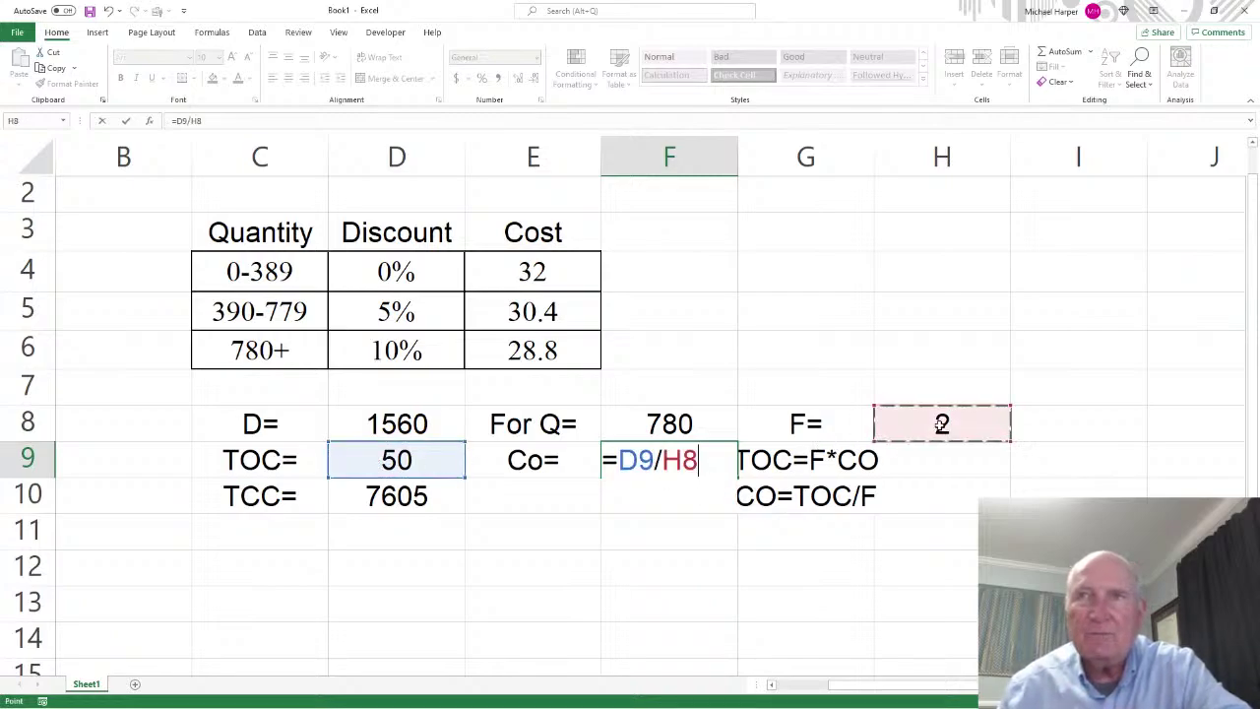
pyautogui.press('Return')
# Rewrite the Co formula in F9 as =D9/2 and clear the frequency and relation notes in G8:H10
pyautogui.click(678, 461)
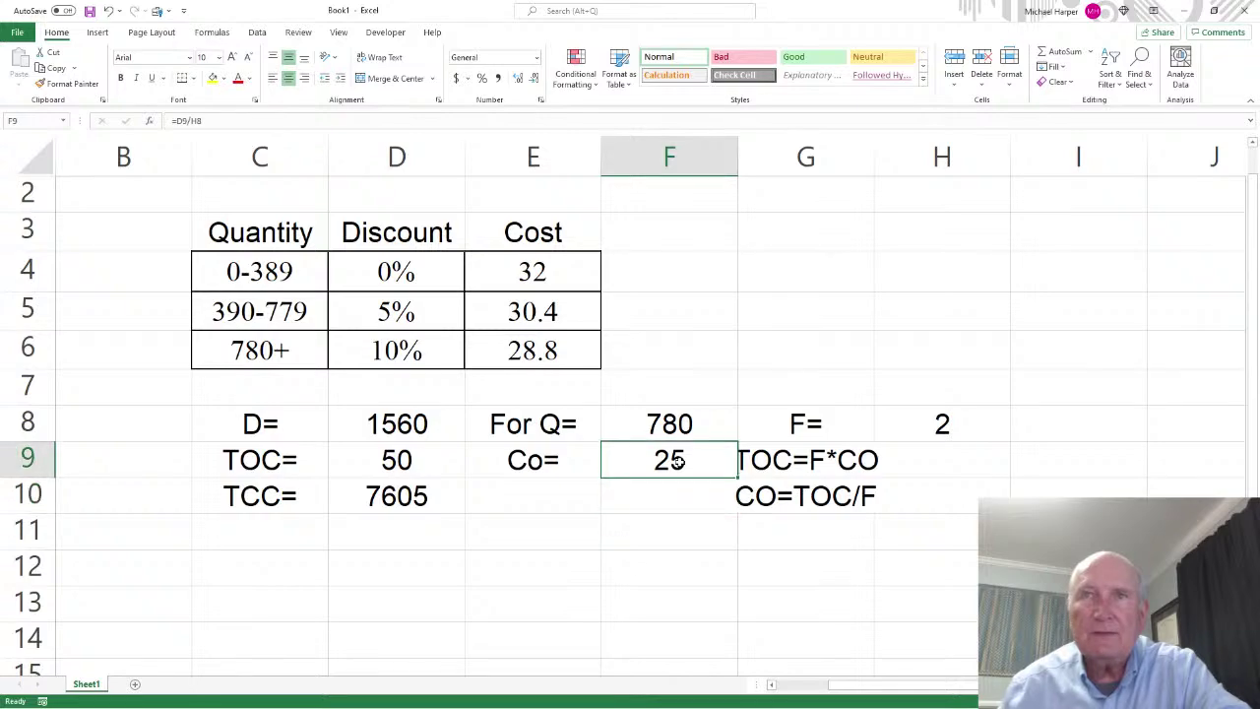
pyautogui.write('=')
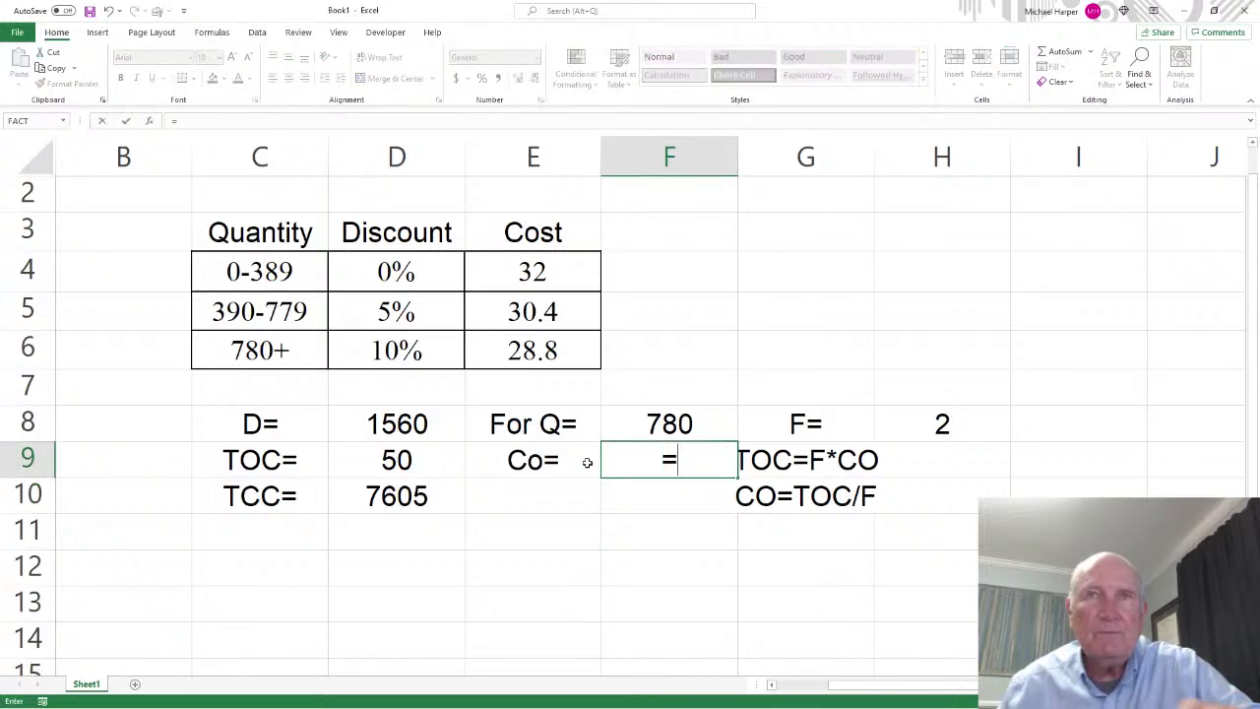
pyautogui.click(407, 462)
pyautogui.write('/2')
pyautogui.press('Return')
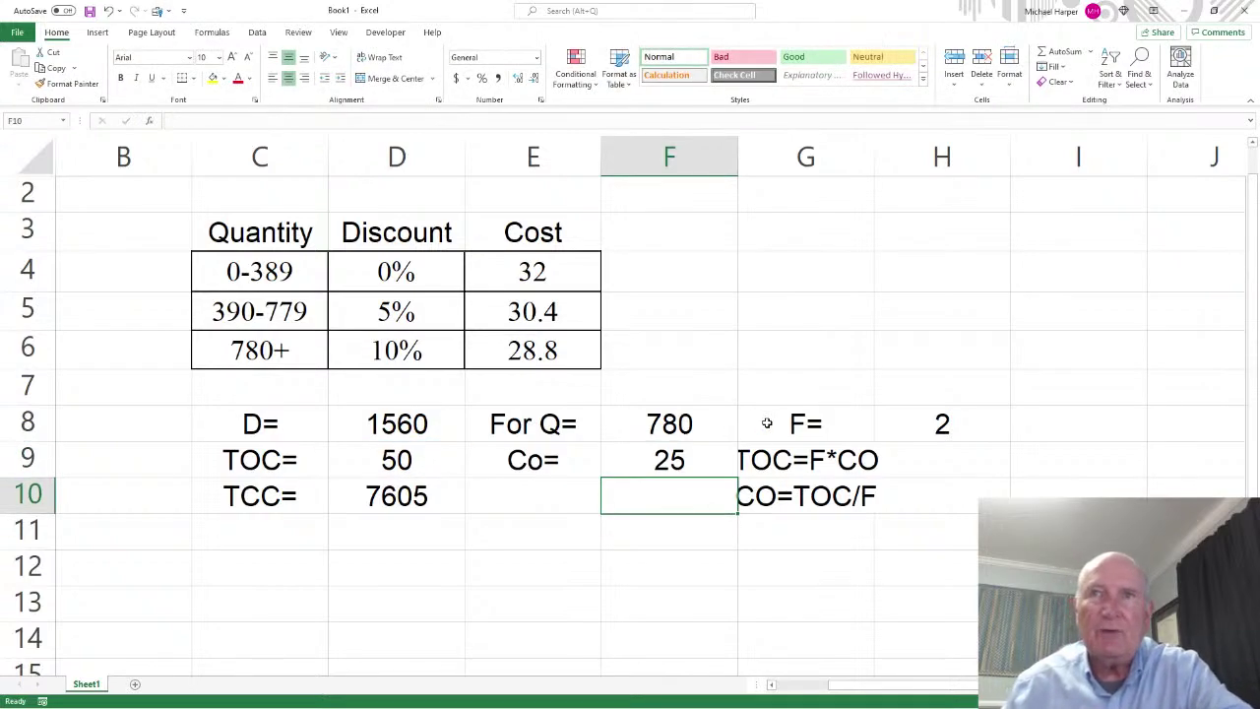
pyautogui.moveTo(768, 425); pyautogui.dragTo(969, 488)
pyautogui.press('Delete')
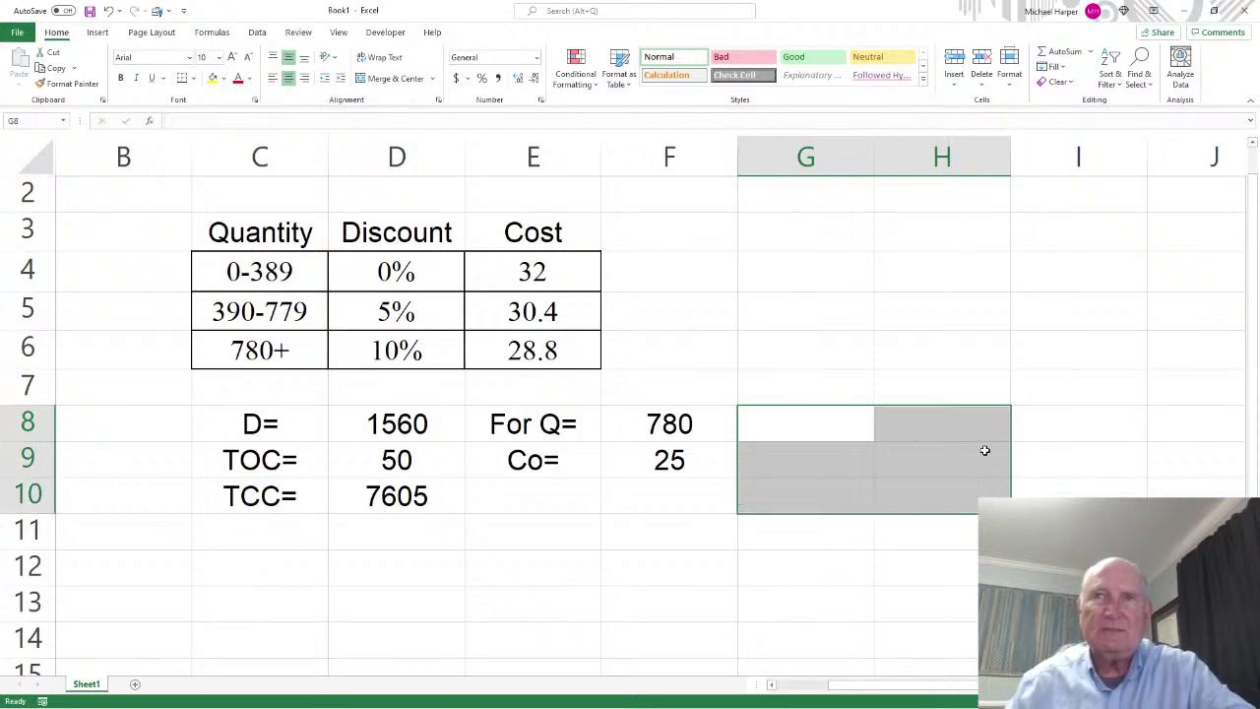
pyautogui.click(650, 468)
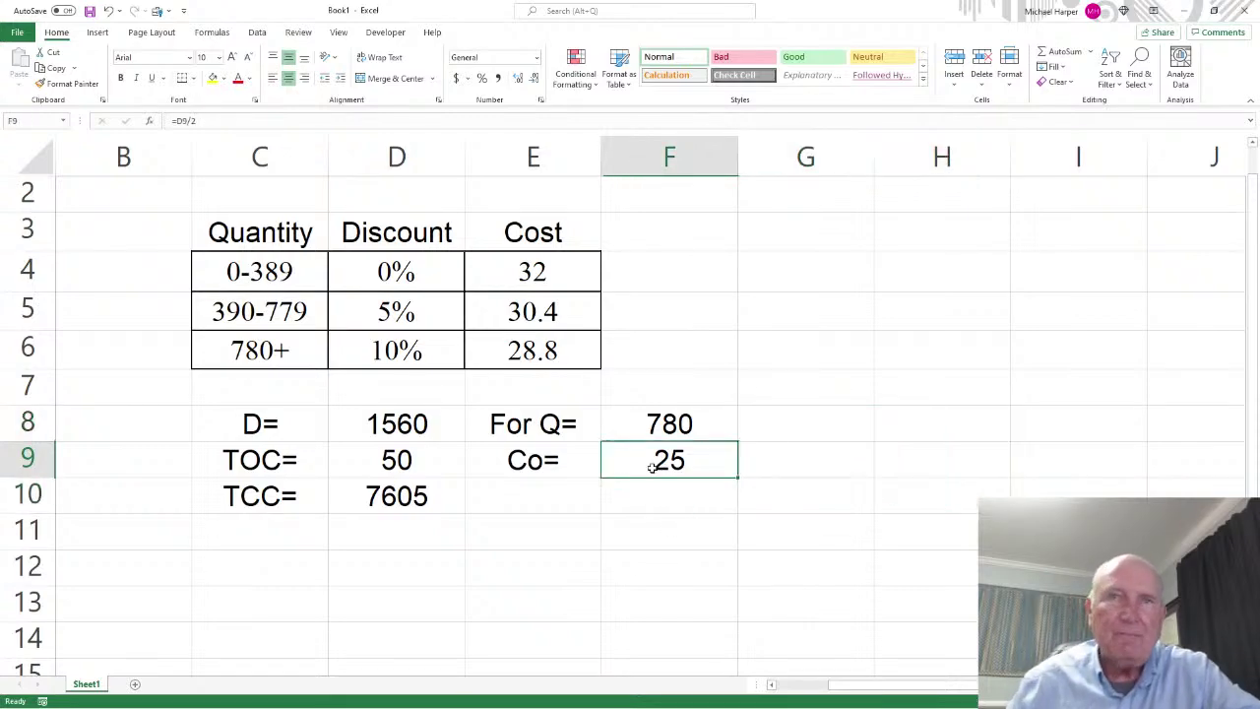
# Write the carrying cost relation "Q/2*I*C=TCC=" as a working note in C12
pyautogui.click(493, 504)
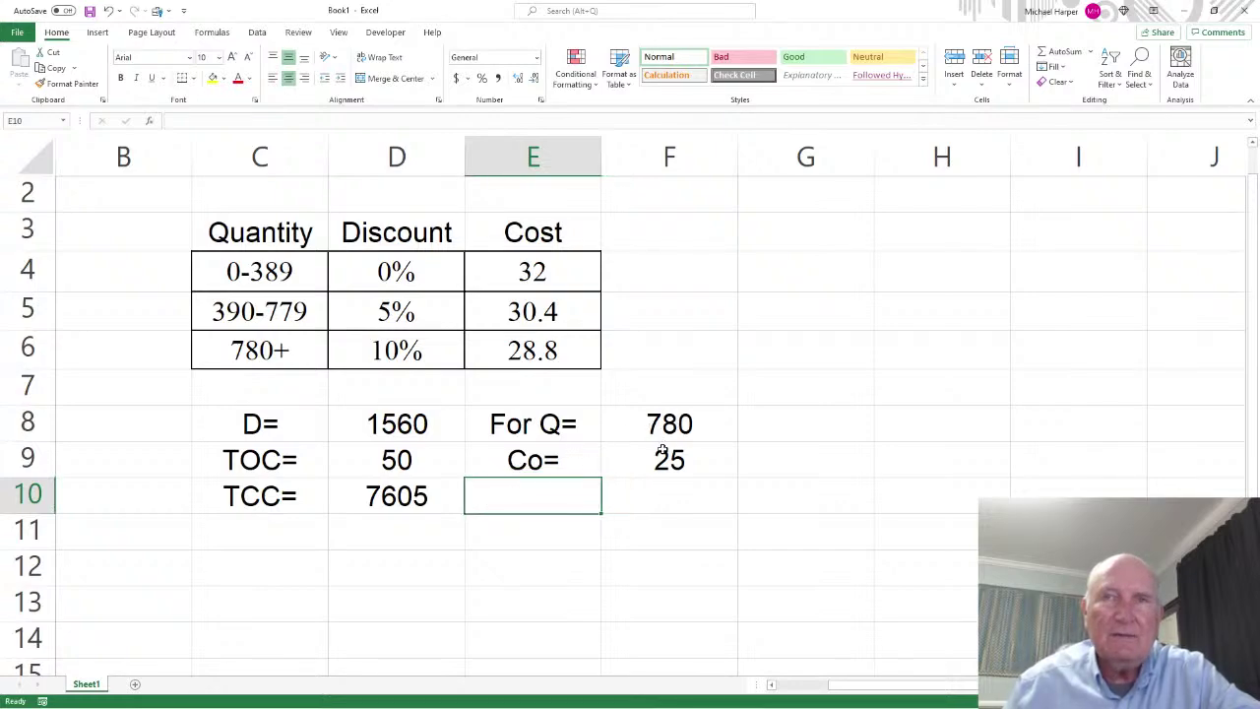
pyautogui.click(293, 564)
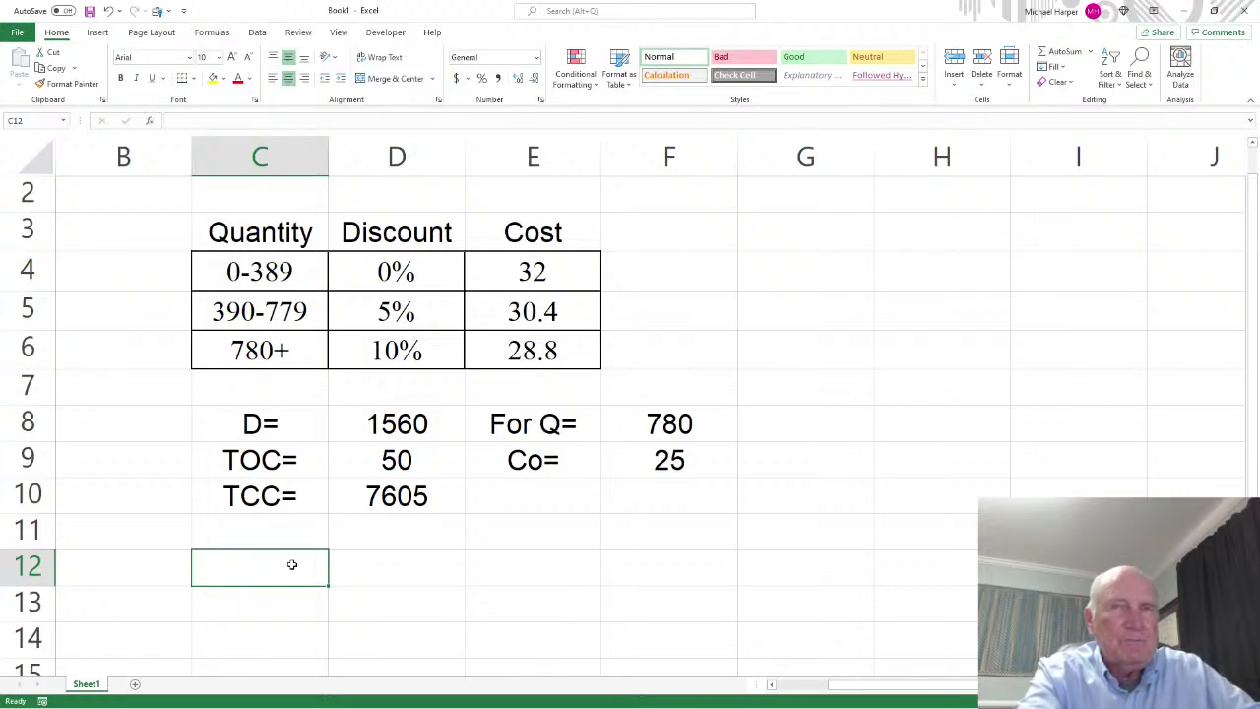
pyautogui.write('Q')
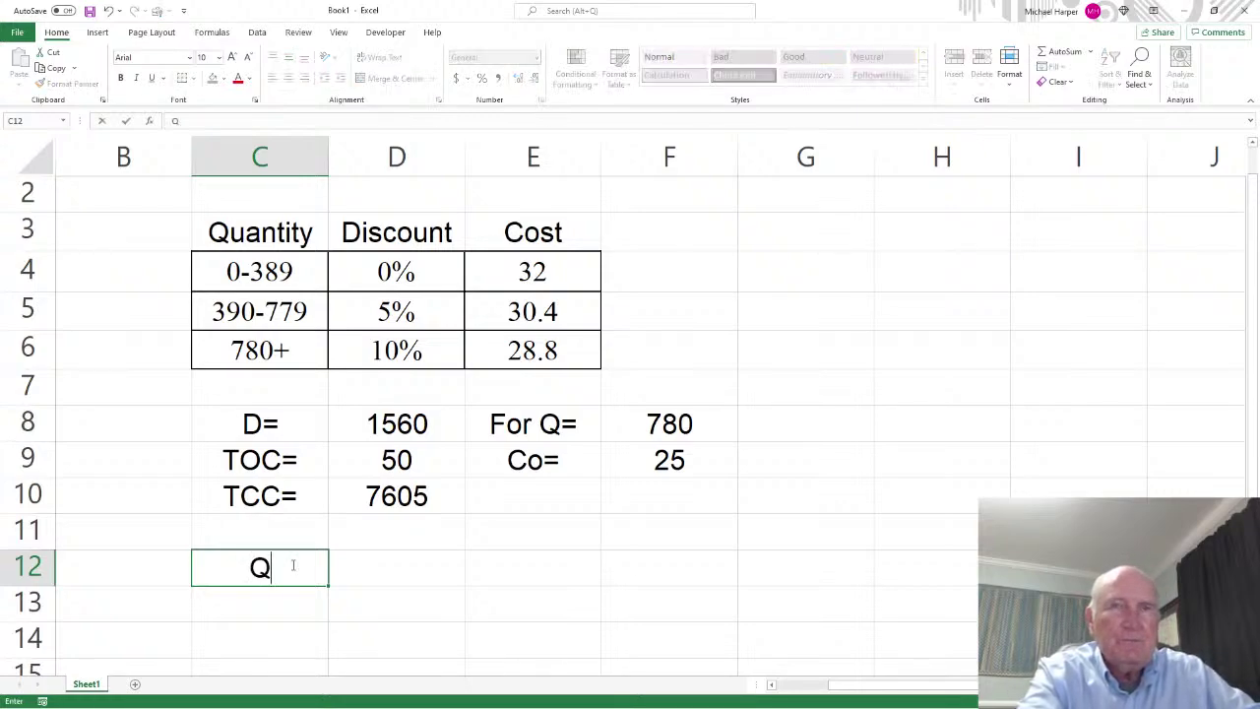
pyautogui.write('/')
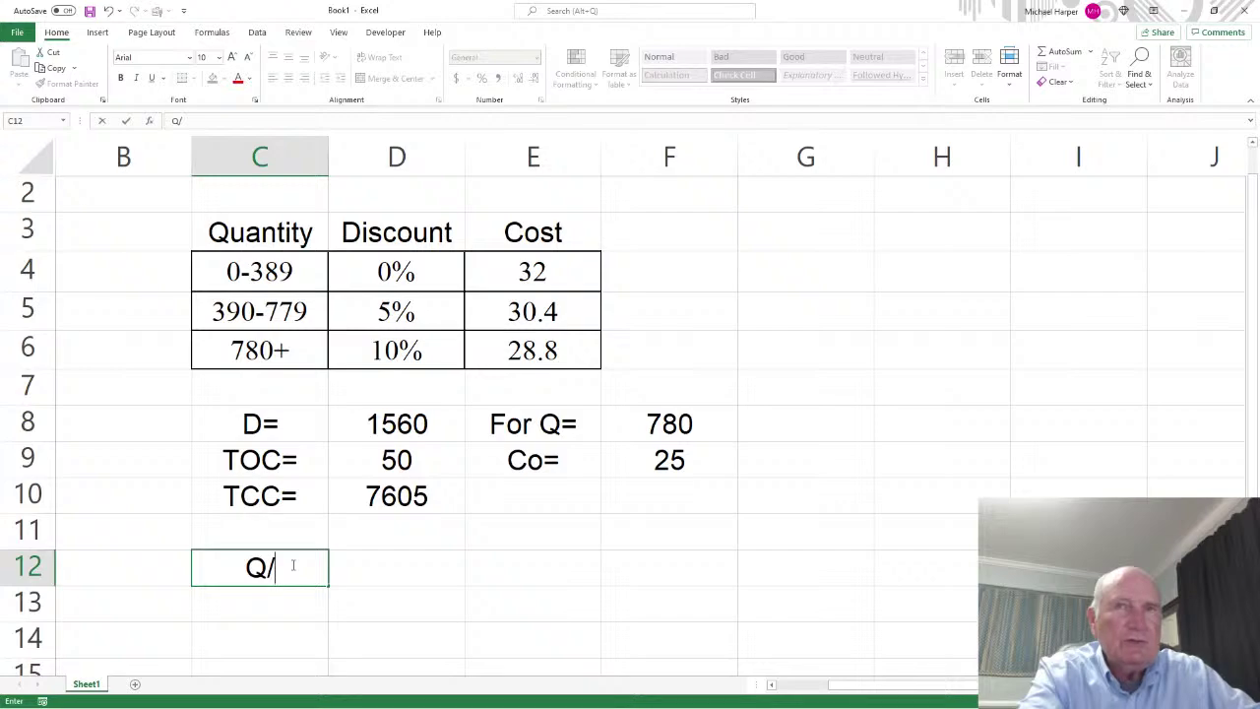
pyautogui.write('2*')
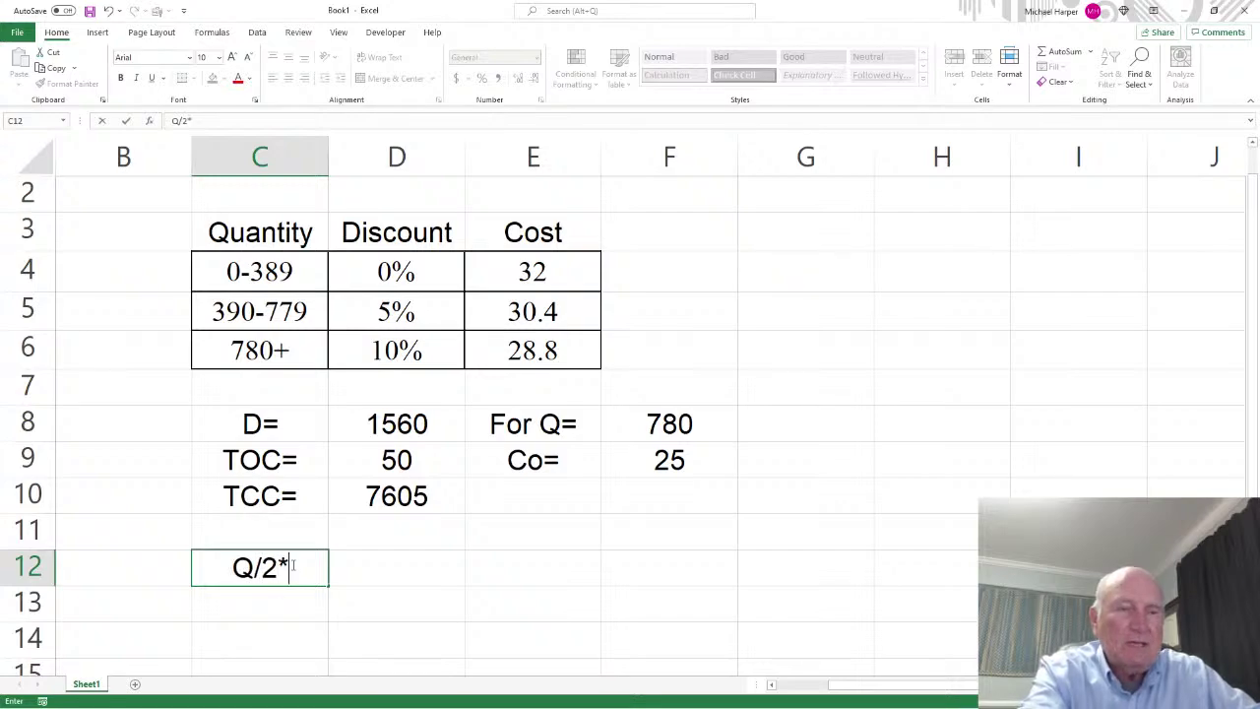
pyautogui.write('I*C')
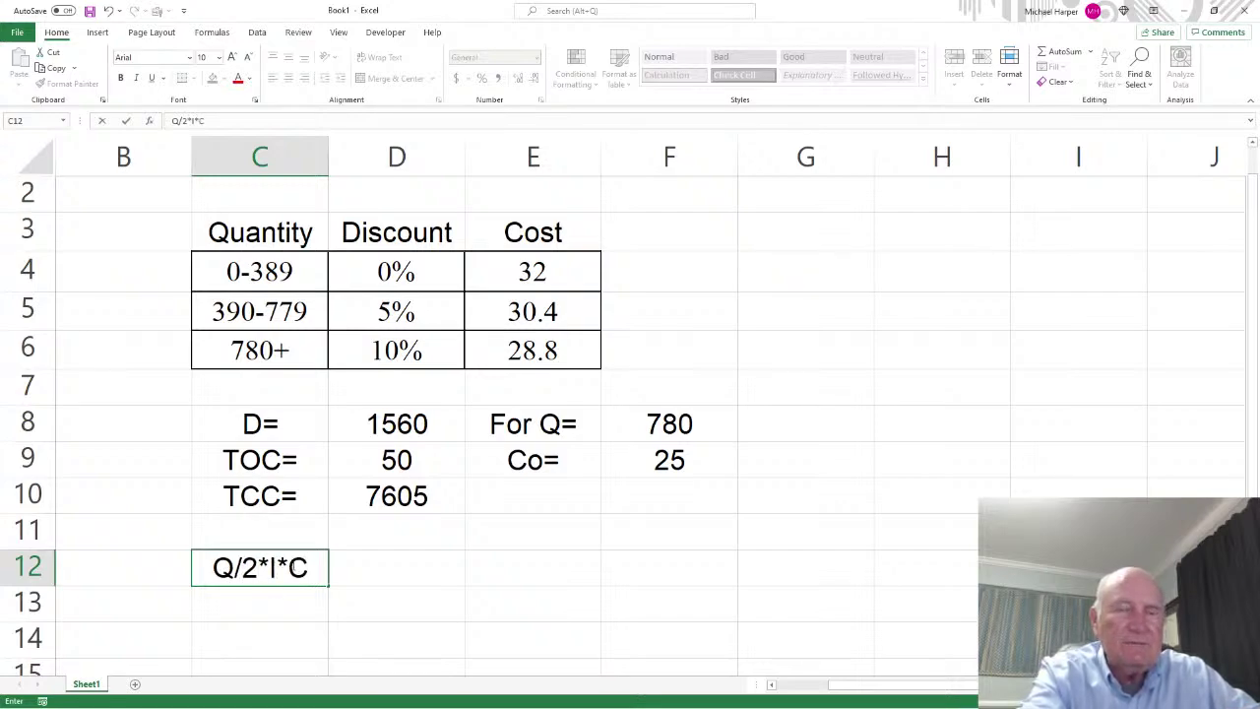
pyautogui.write('=')
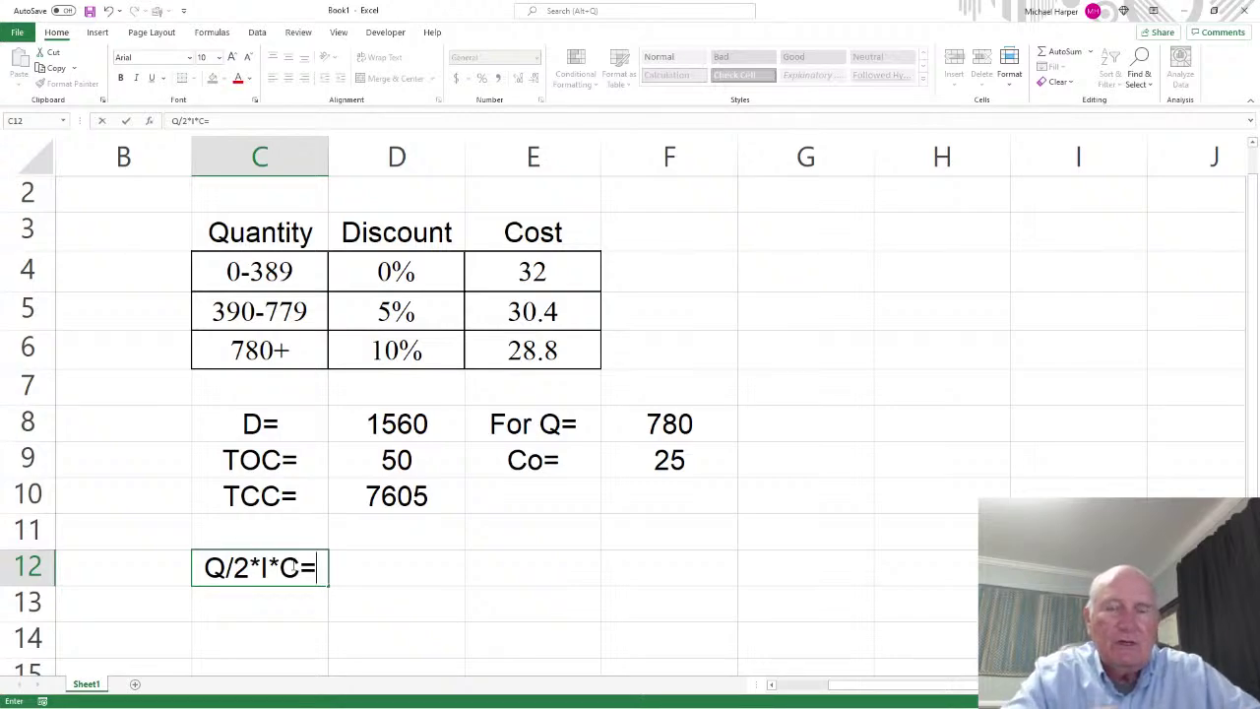
pyautogui.write('TCC')
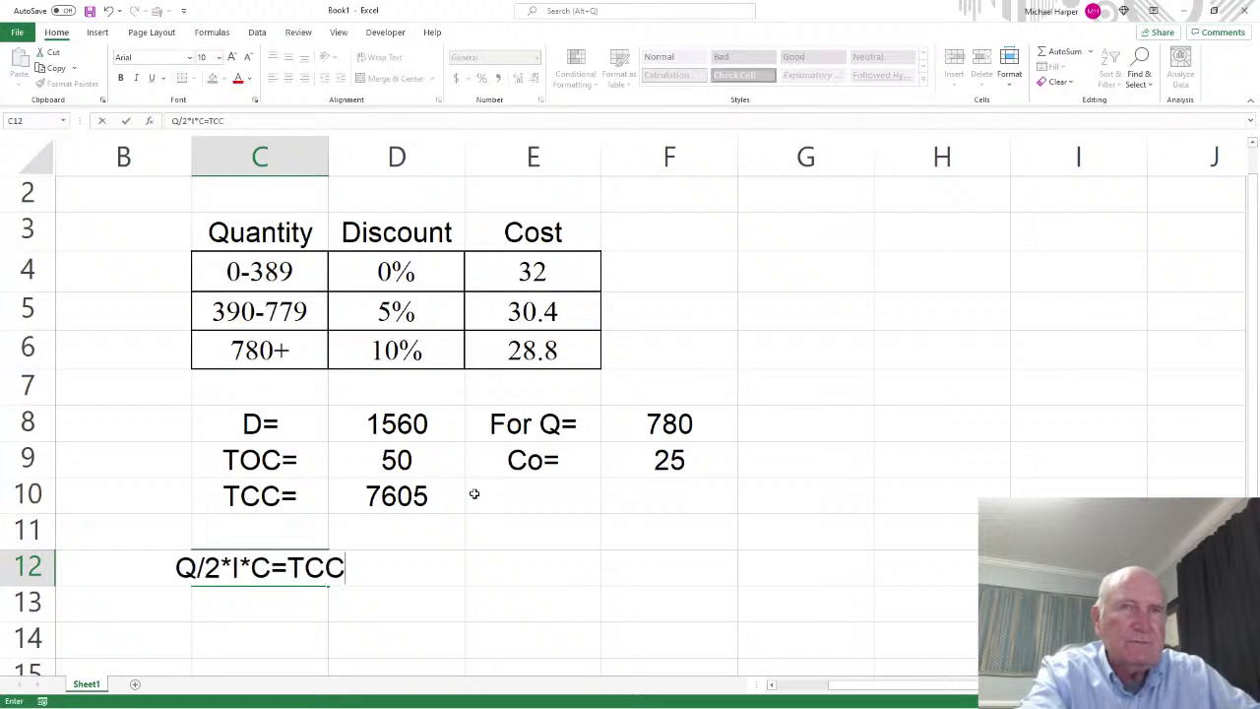
pyautogui.write('=')
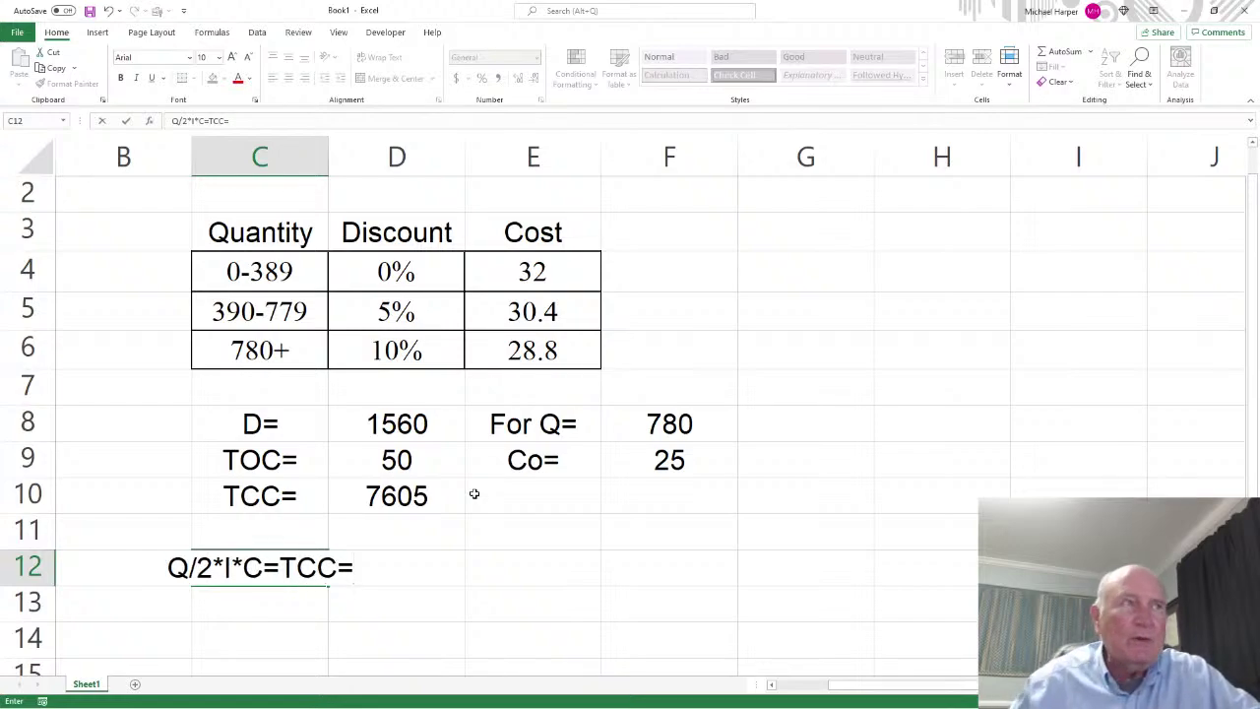
# Label E10 as "I=" for the carrying cost rate, below the Co label
pyautogui.click(533, 500)
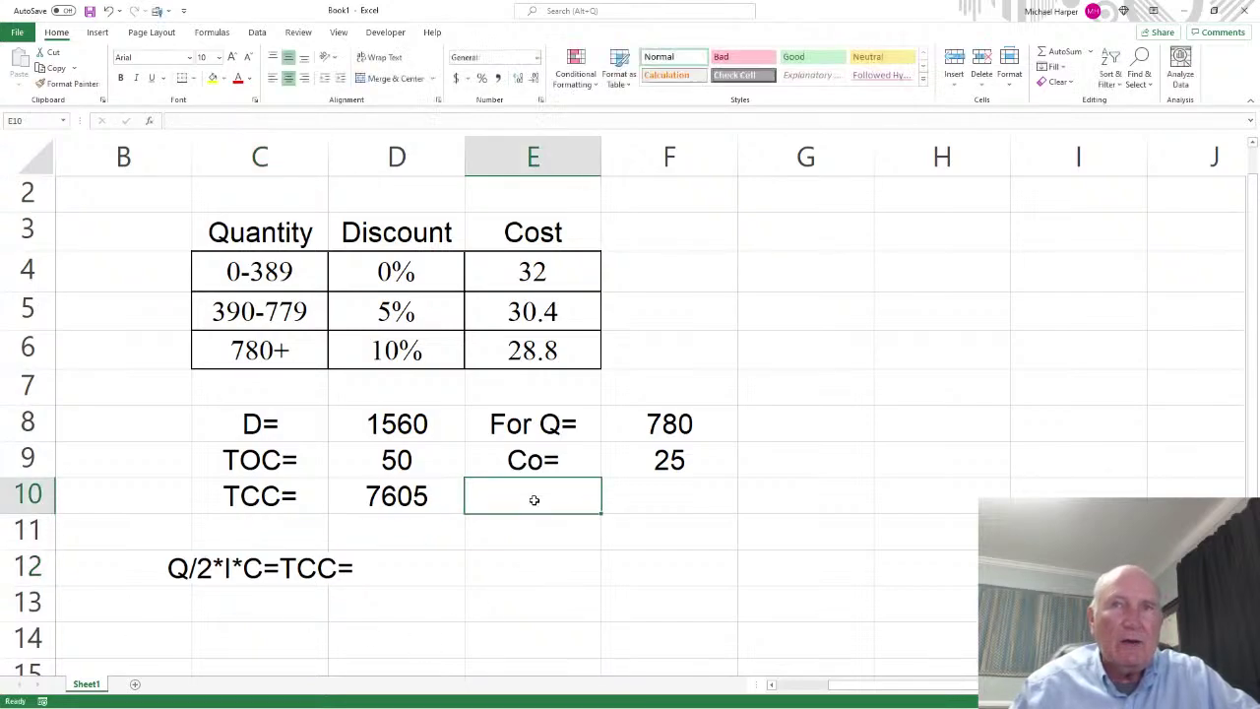
pyautogui.write('I=')
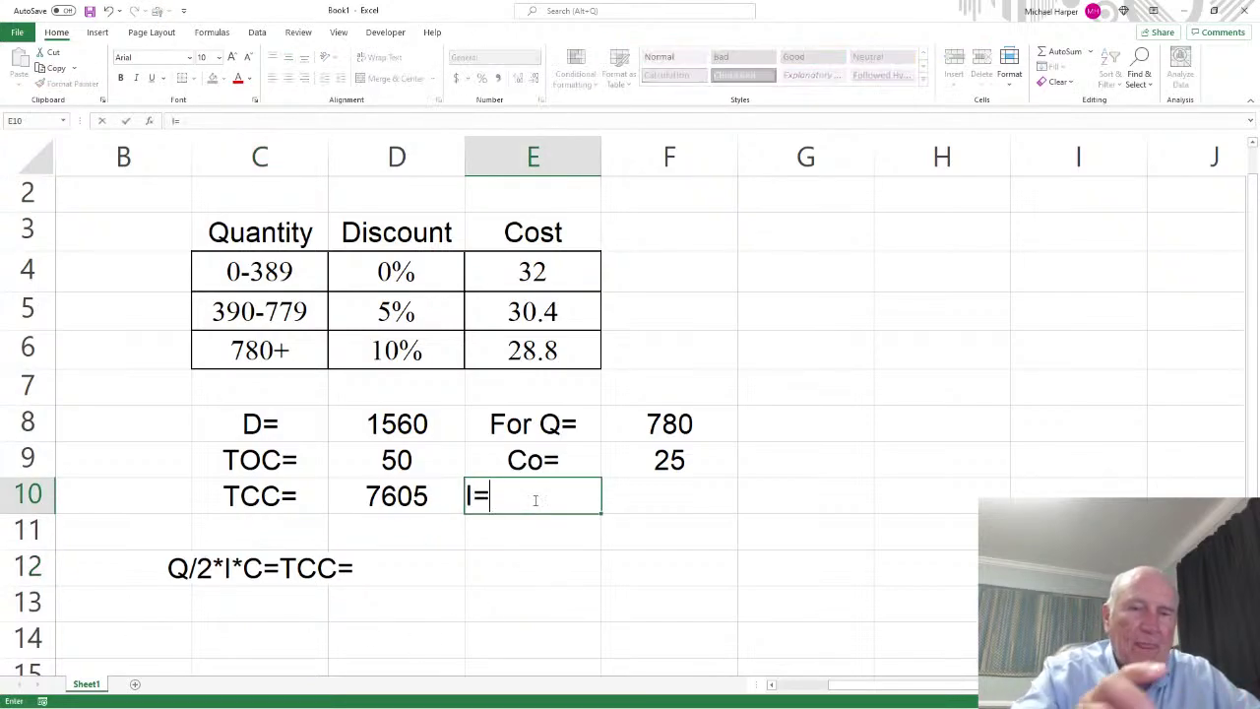
pyautogui.press('Return')
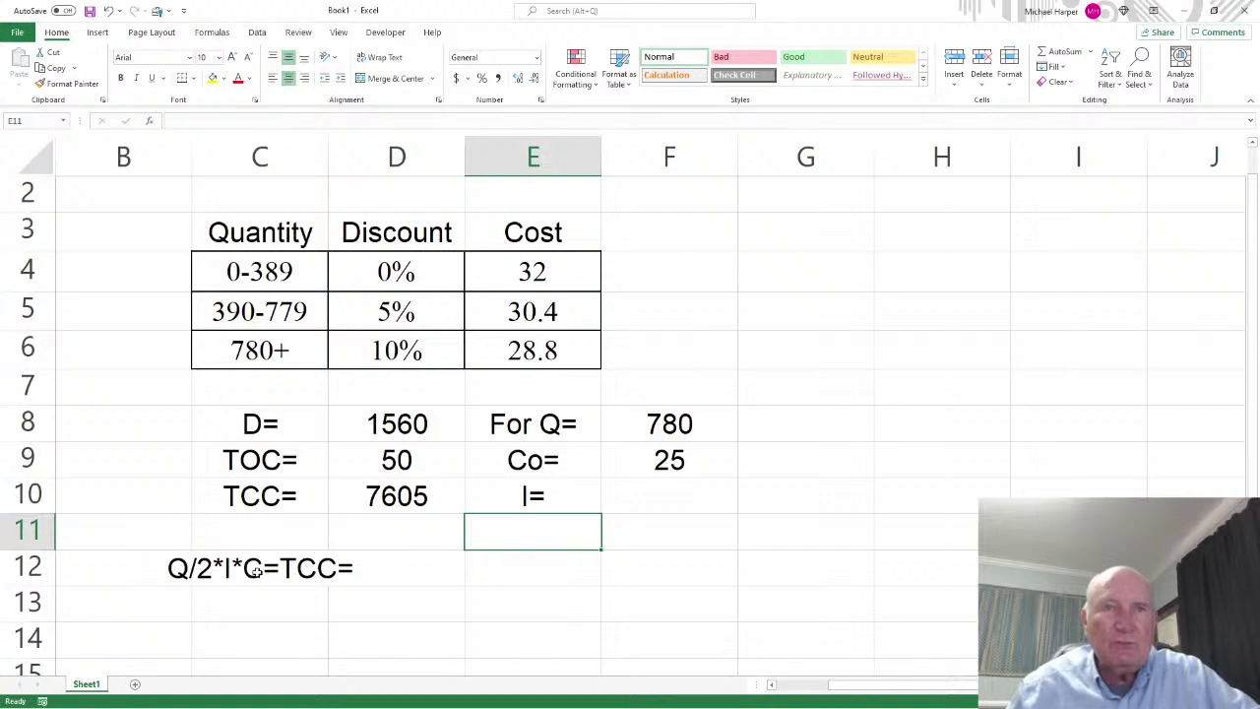
# Calculate the average inventory value in E12 with =780/2*28.8
pyautogui.click(492, 565)
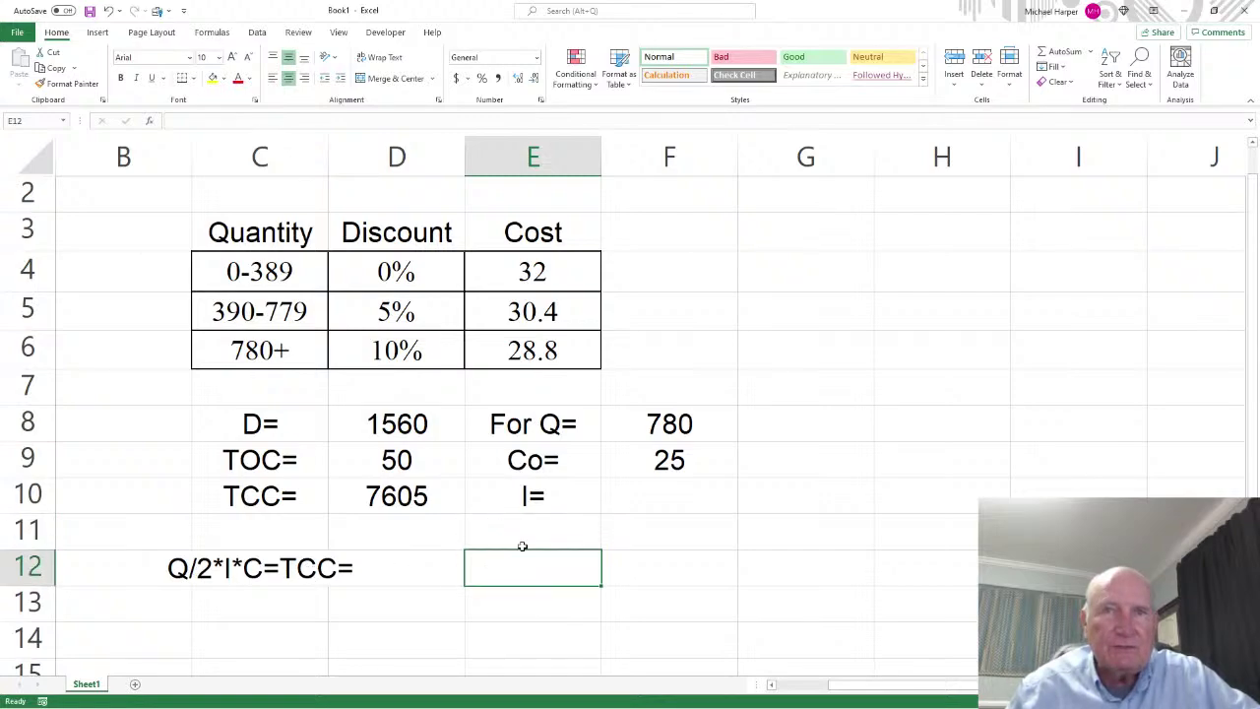
pyautogui.write('=780')
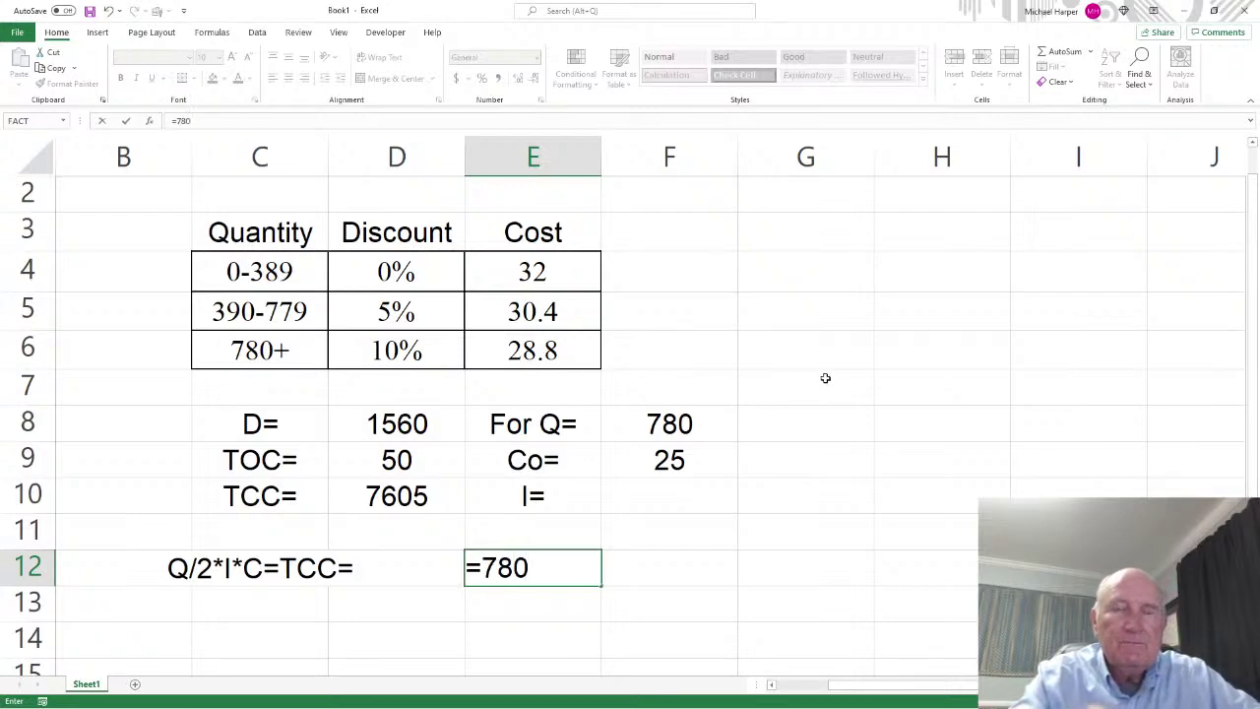
pyautogui.write('/2*')
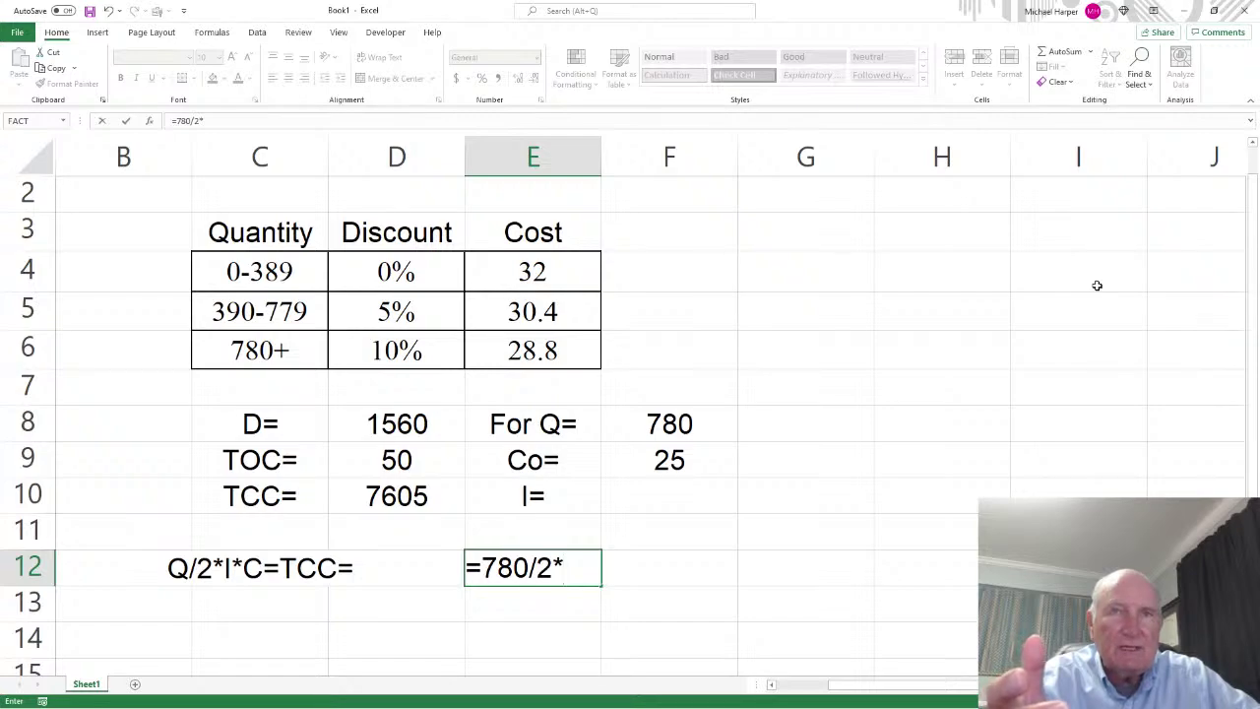
pyautogui.write('28.8')
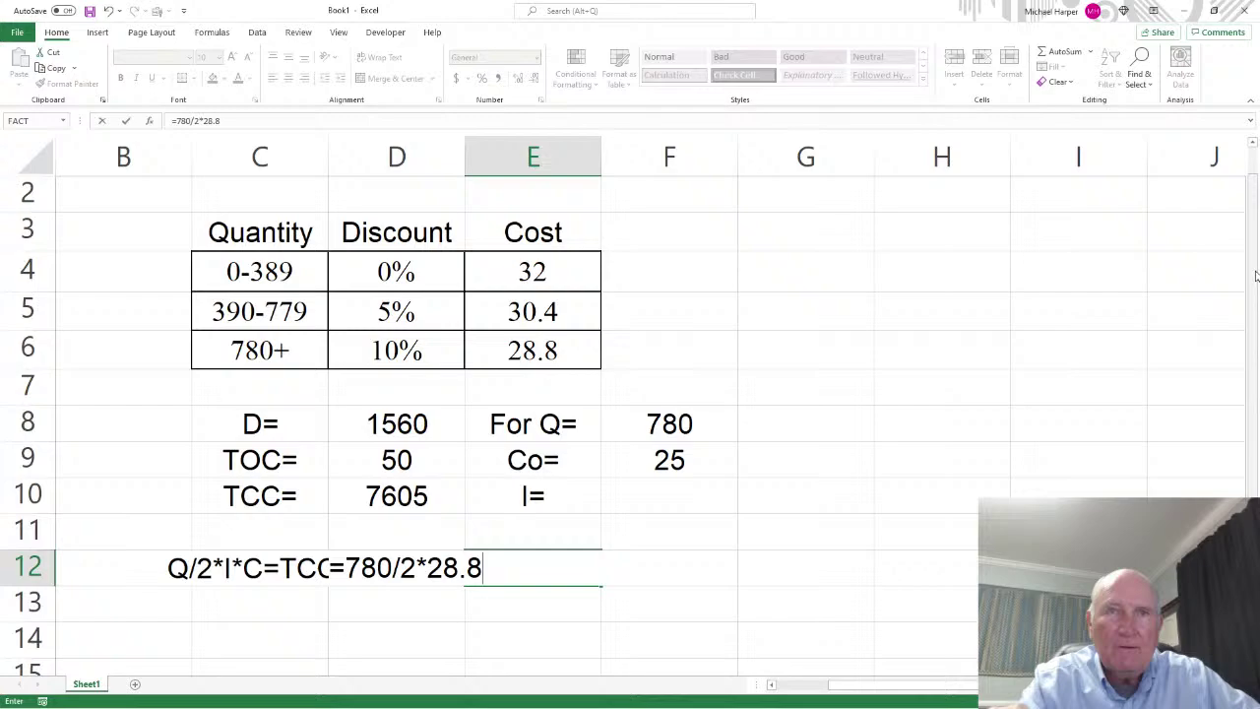
pyautogui.press('Return')
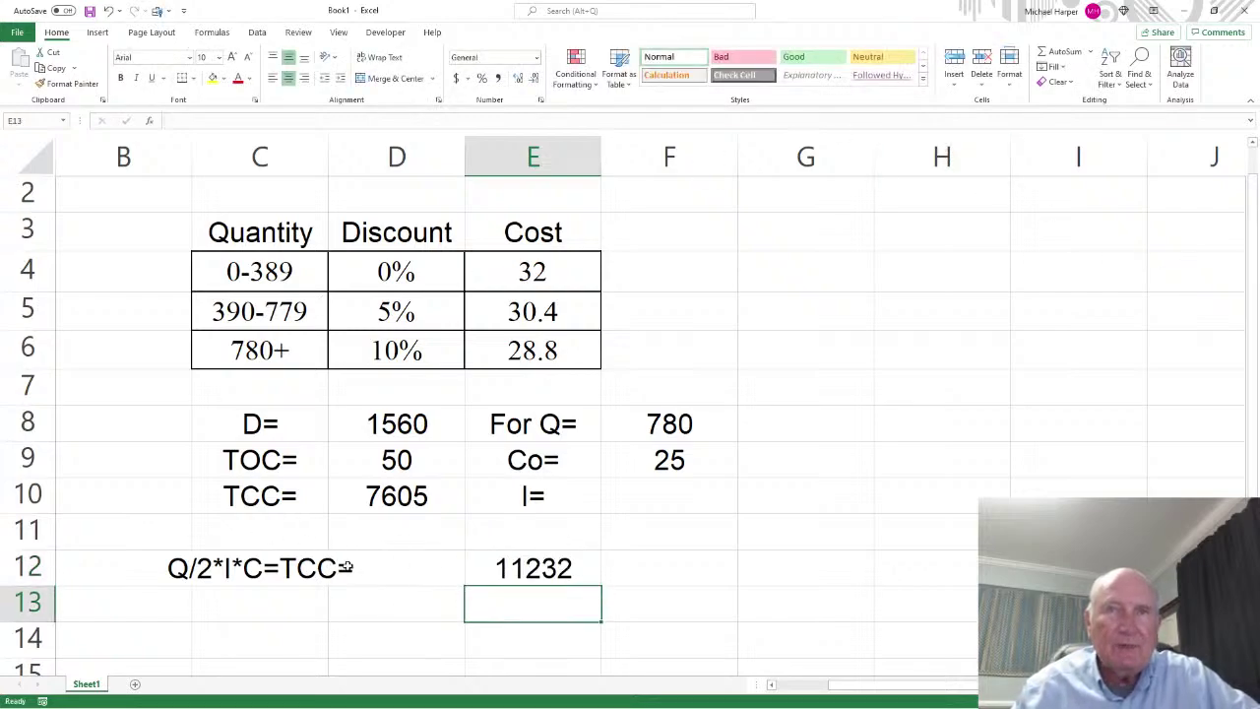
# Calculate the carrying cost rate I in F10 by dividing the total carrying cost by the inventory value with =D10/E12
pyautogui.click(675, 496)
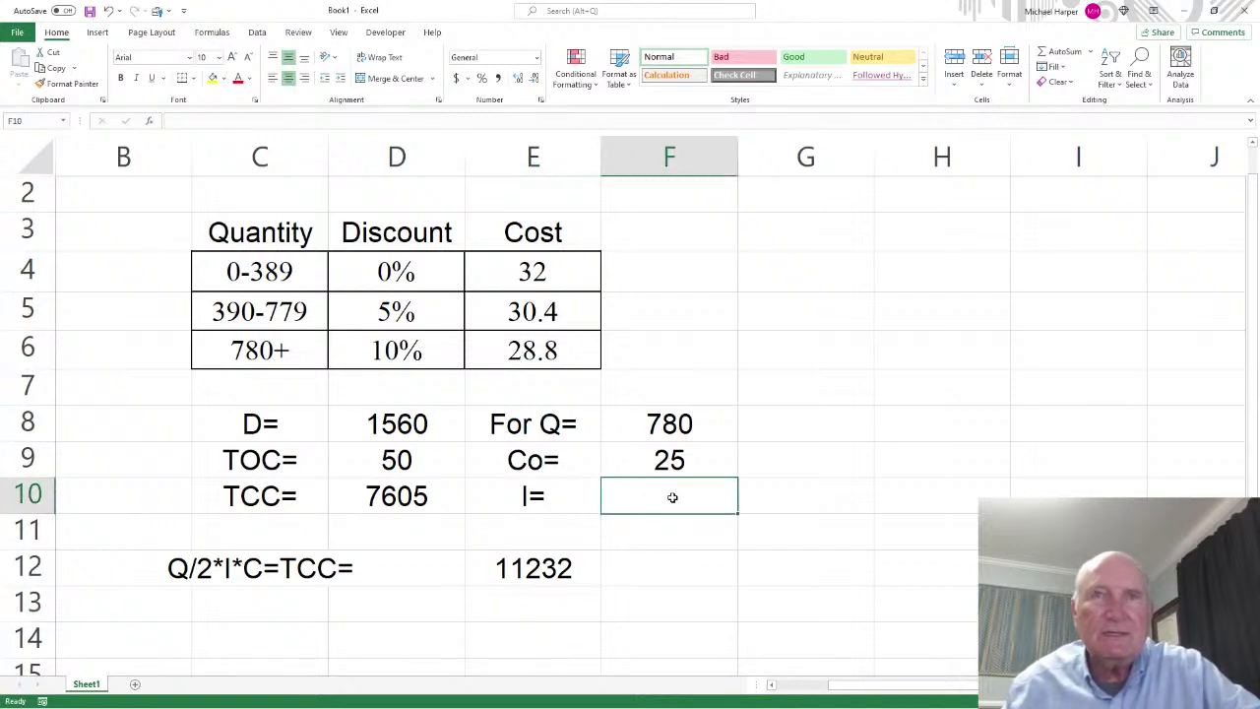
pyautogui.write('=')
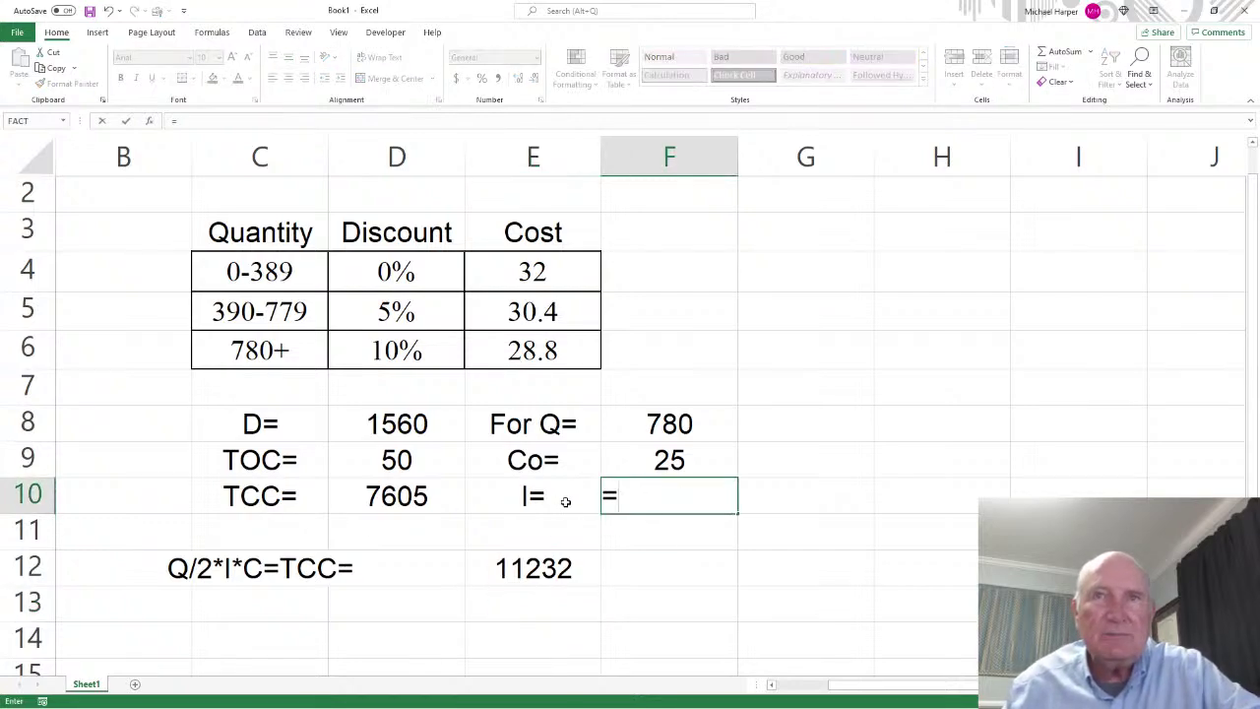
pyautogui.click(404, 500)
pyautogui.write('/')
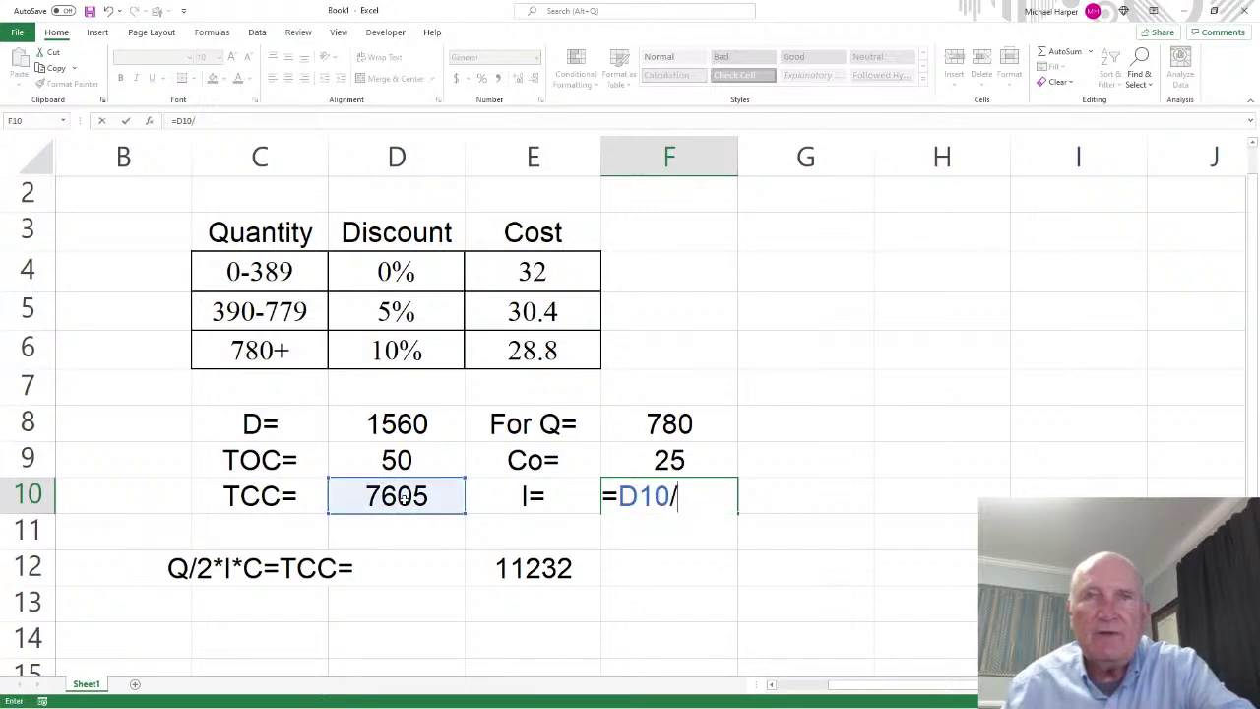
pyautogui.click(532, 568)
pyautogui.press('Return')
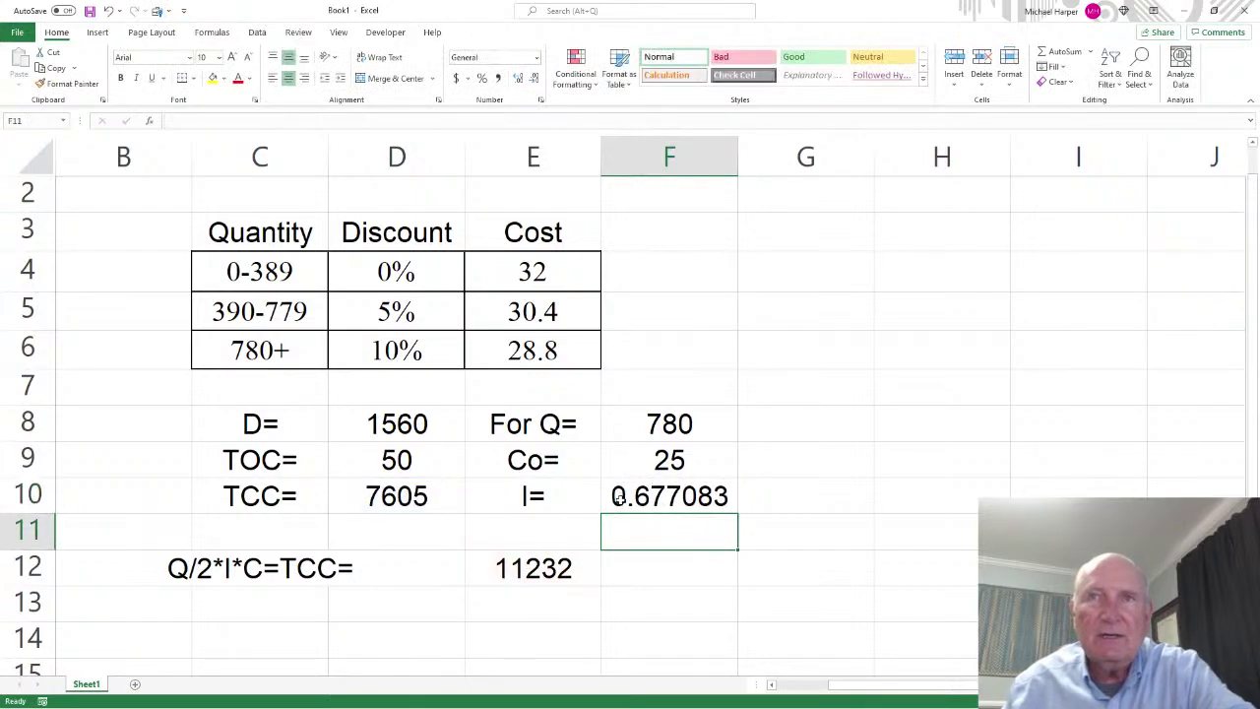
# Try clearing the working note and value in B12:F12, and undo the deletion
pyautogui.moveTo(187, 568); pyautogui.dragTo(667, 562)
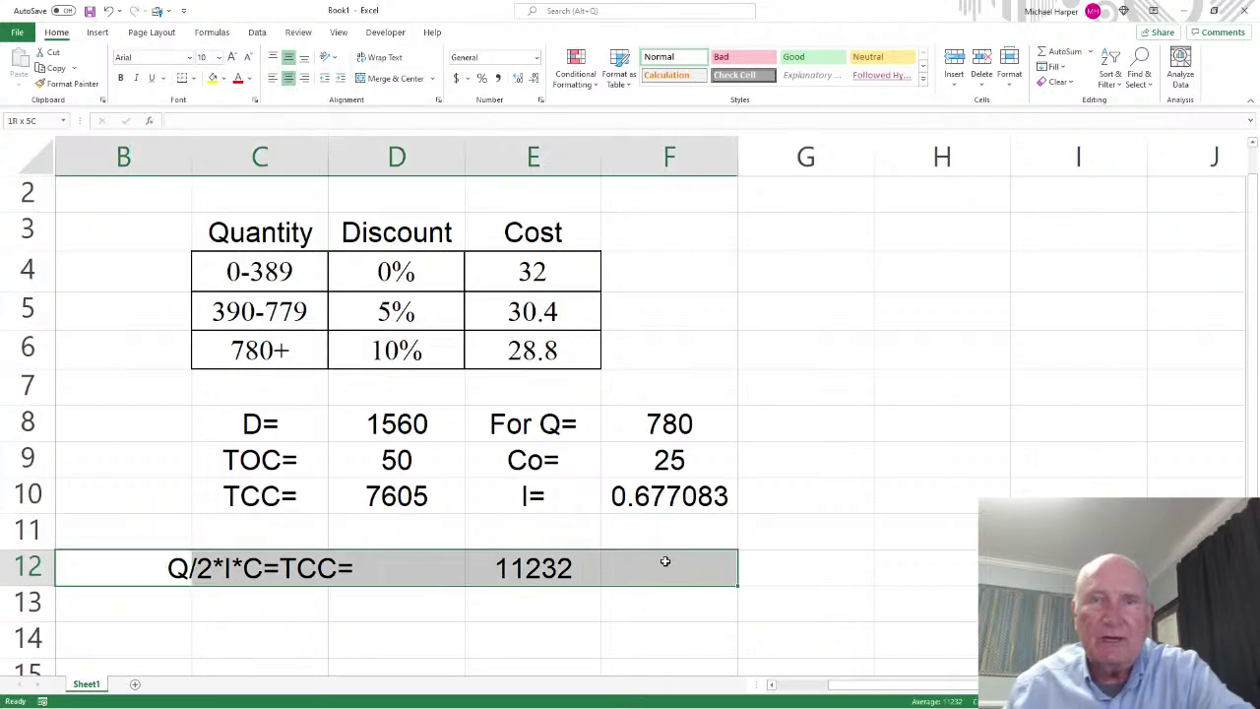
pyautogui.press('Delete')
pyautogui.click(668, 496)
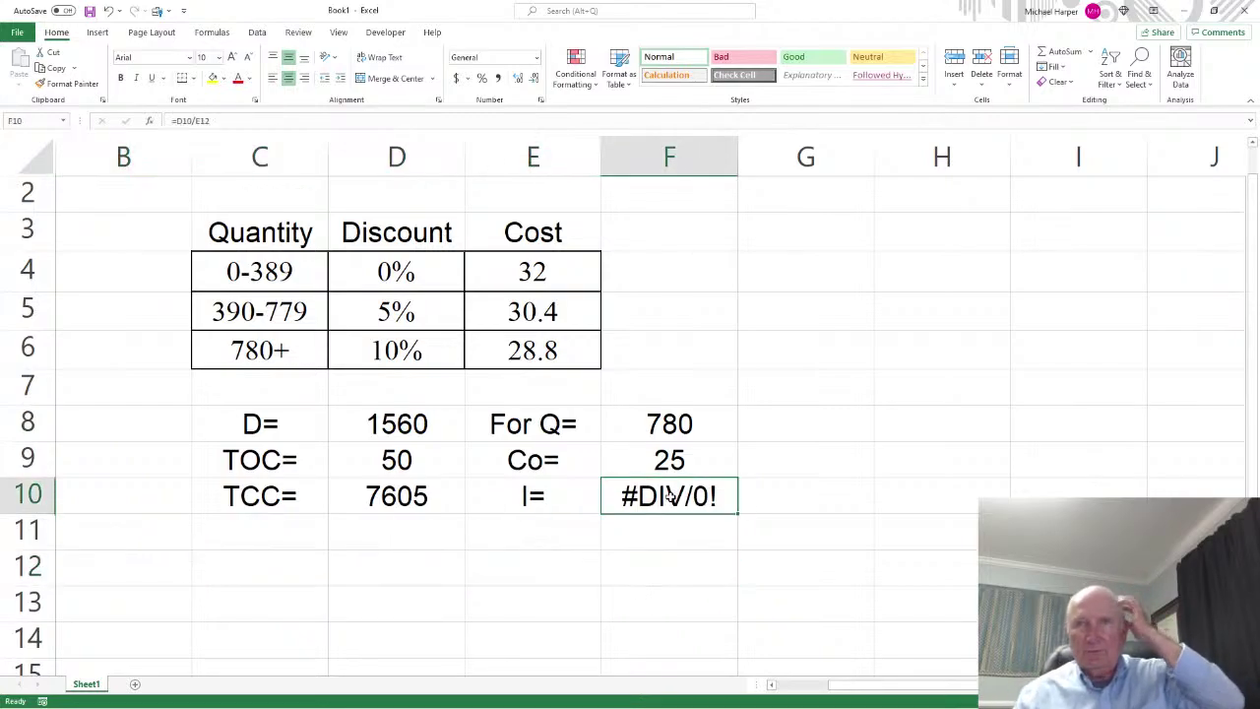
pyautogui.hotkey('ctrl', 'z')
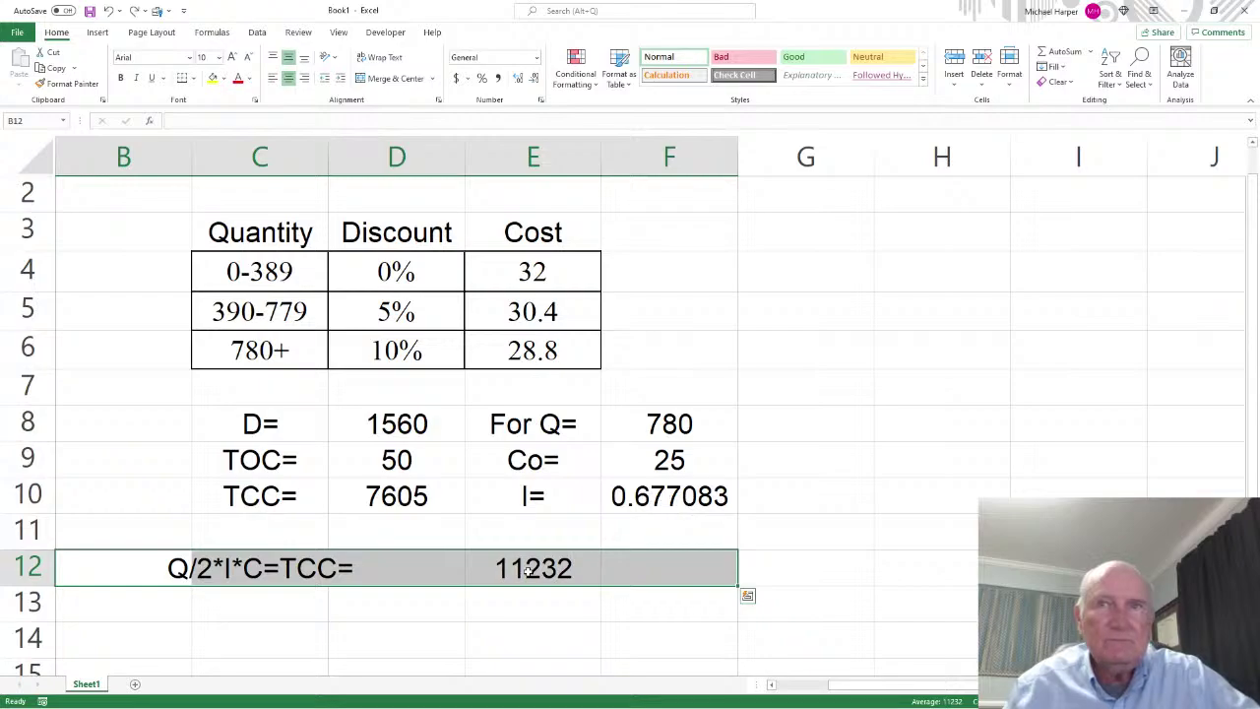
# Rewrite the I formula in F10 as =D10/(F8/2*E6) and clear the working note and value in row 12
pyautogui.click(672, 498)
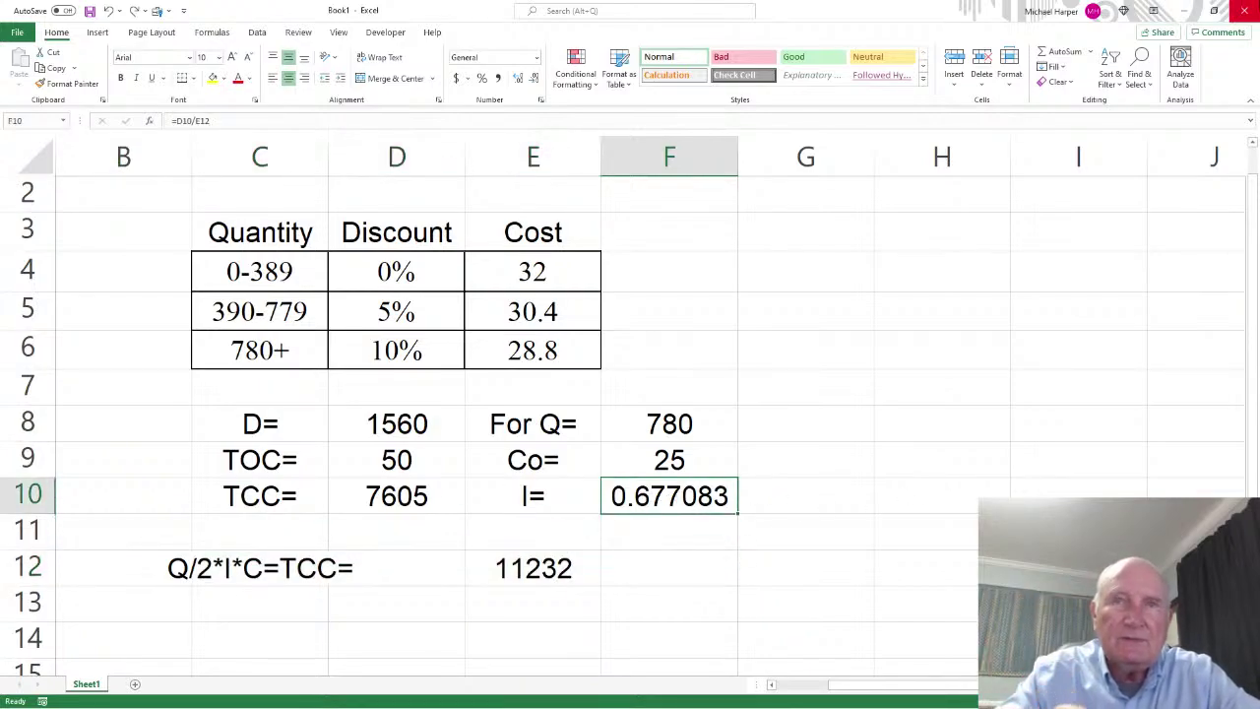
pyautogui.write('=')
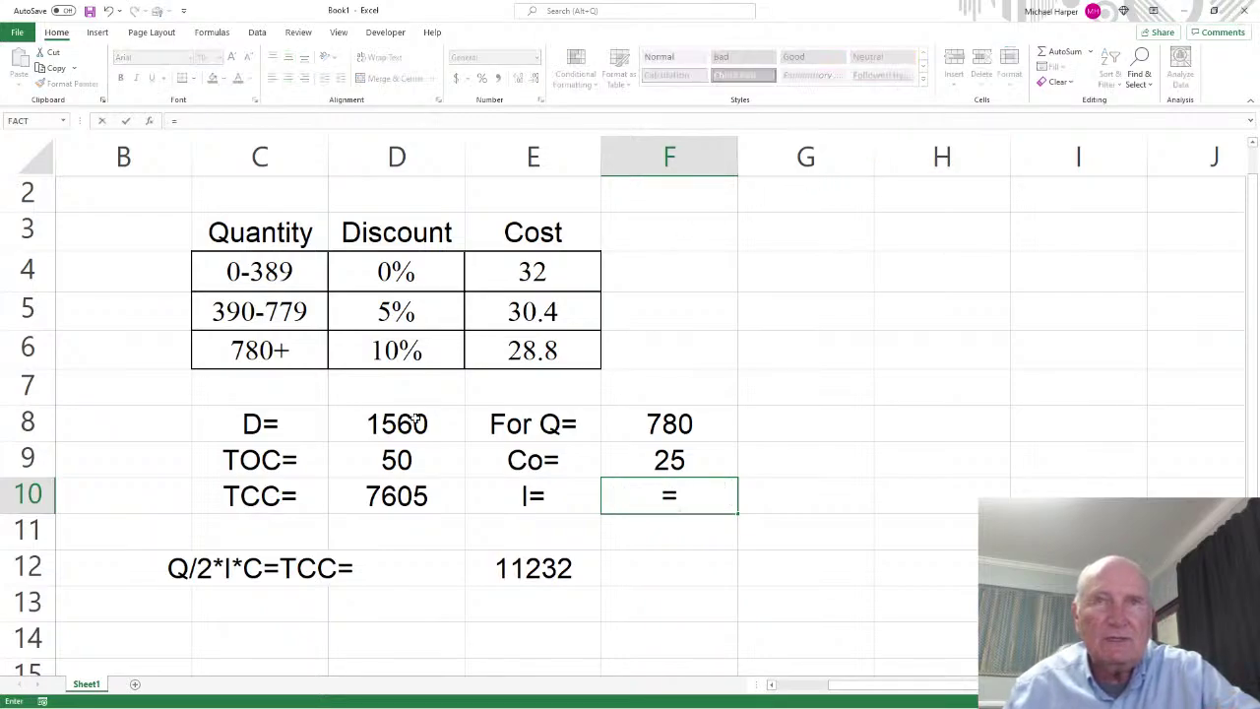
pyautogui.click(387, 500)
pyautogui.write('/')
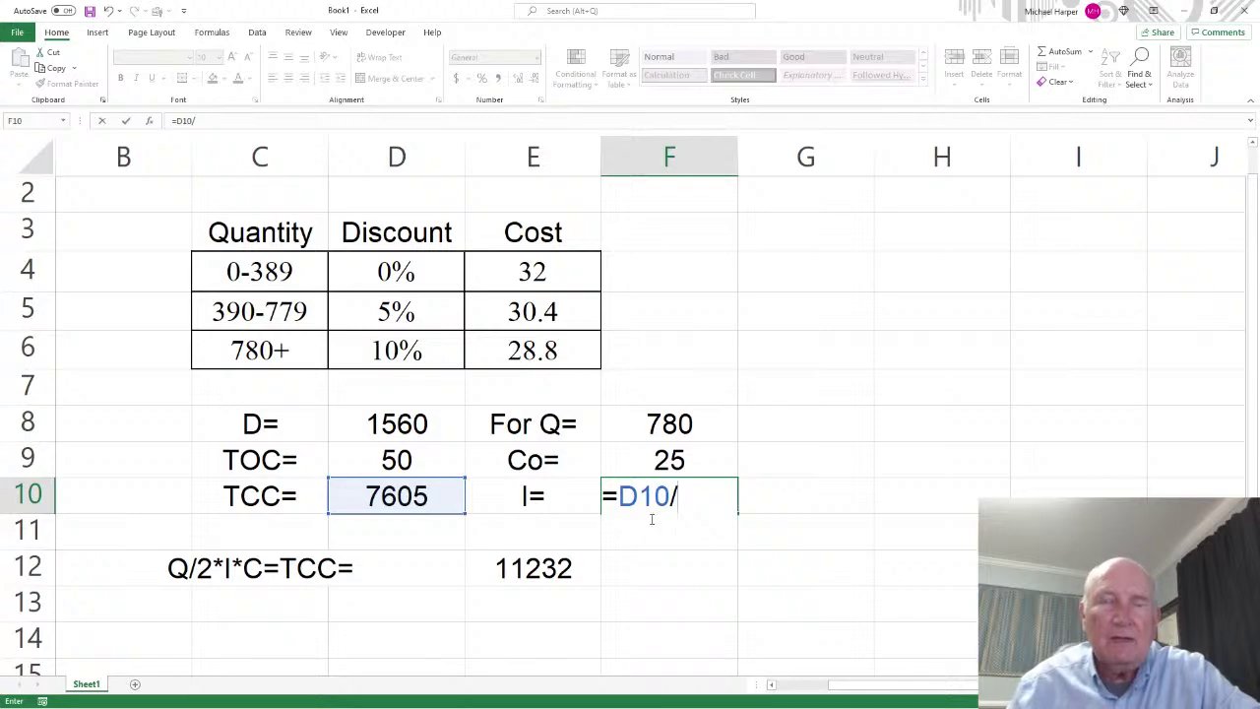
pyautogui.write('(')
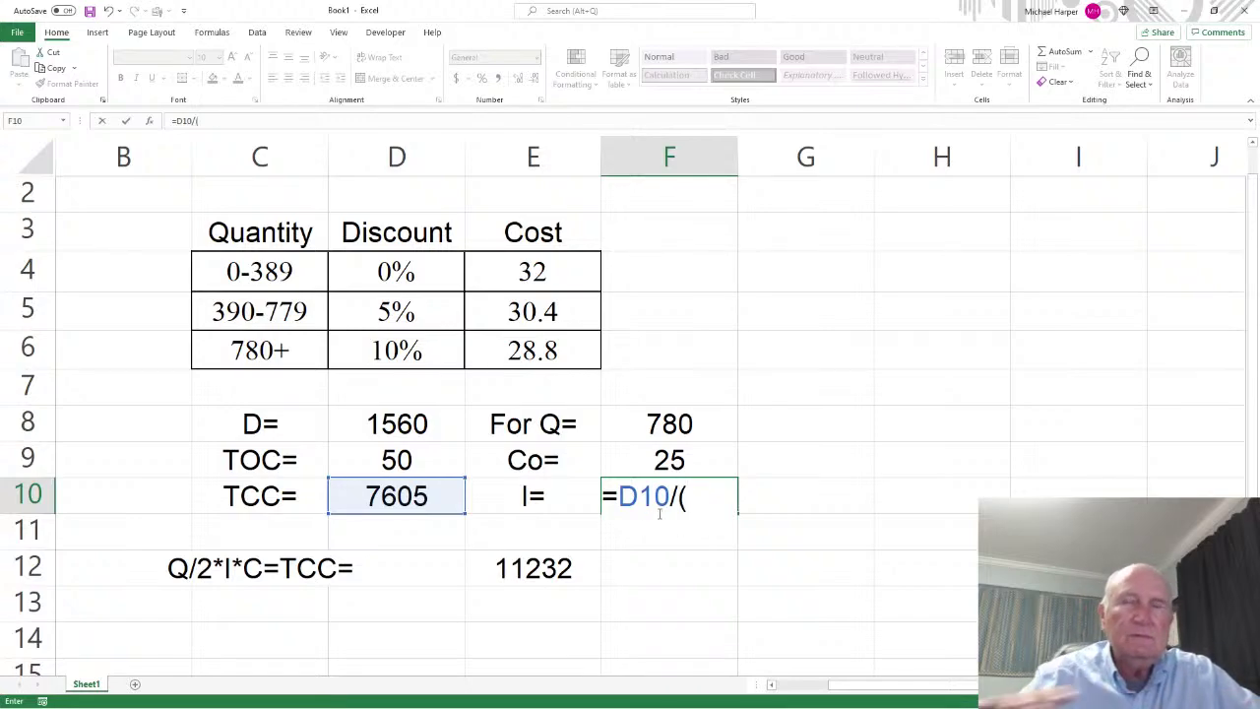
pyautogui.click(669, 423)
pyautogui.write('/2*')
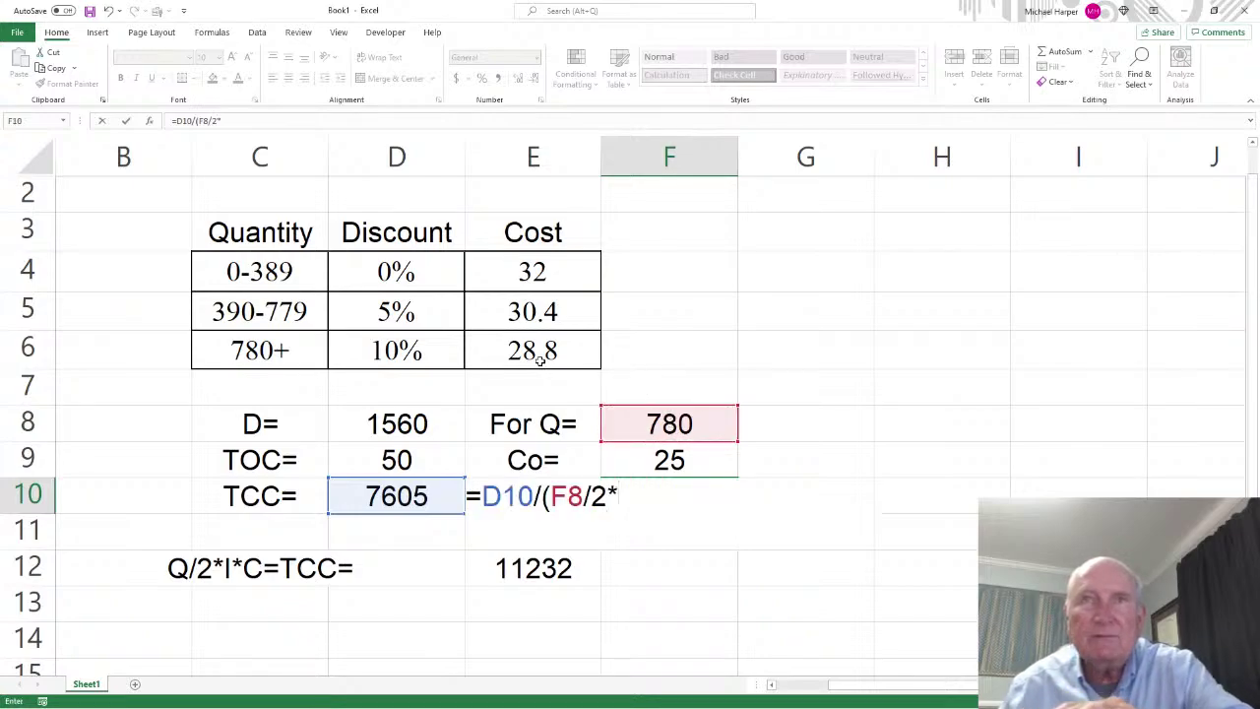
pyautogui.click(539, 361)
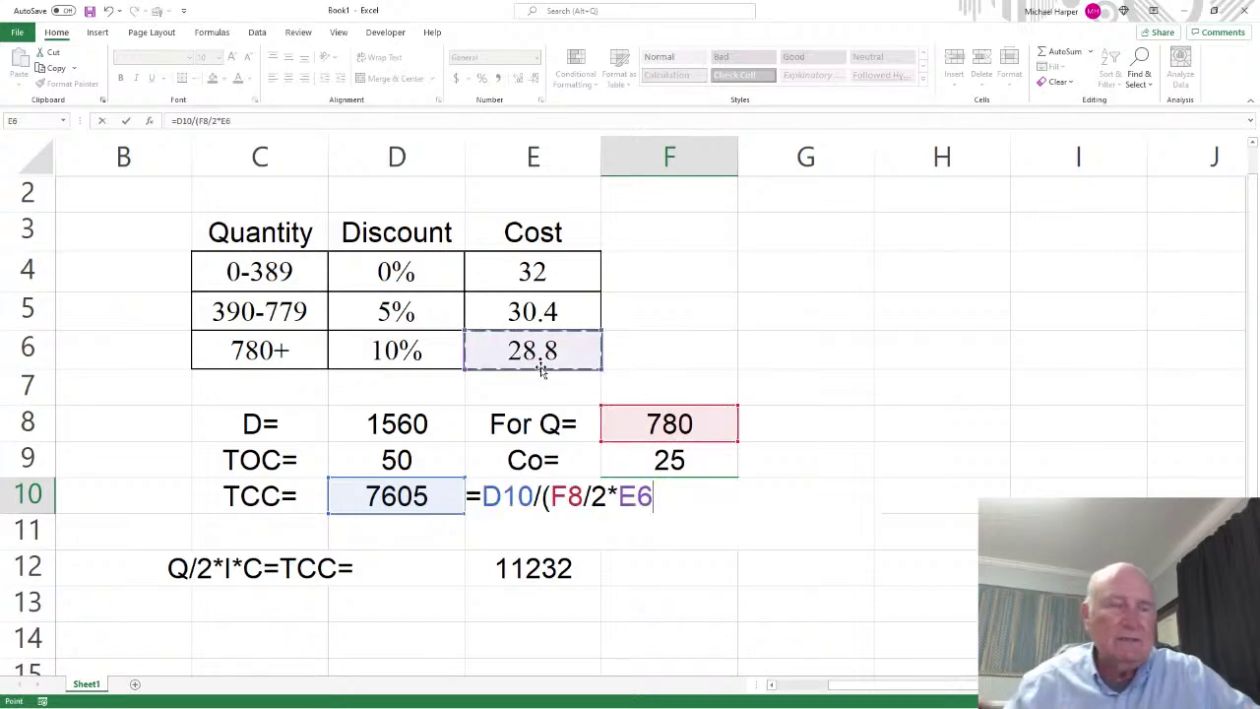
pyautogui.write(')')
pyautogui.press('Return')
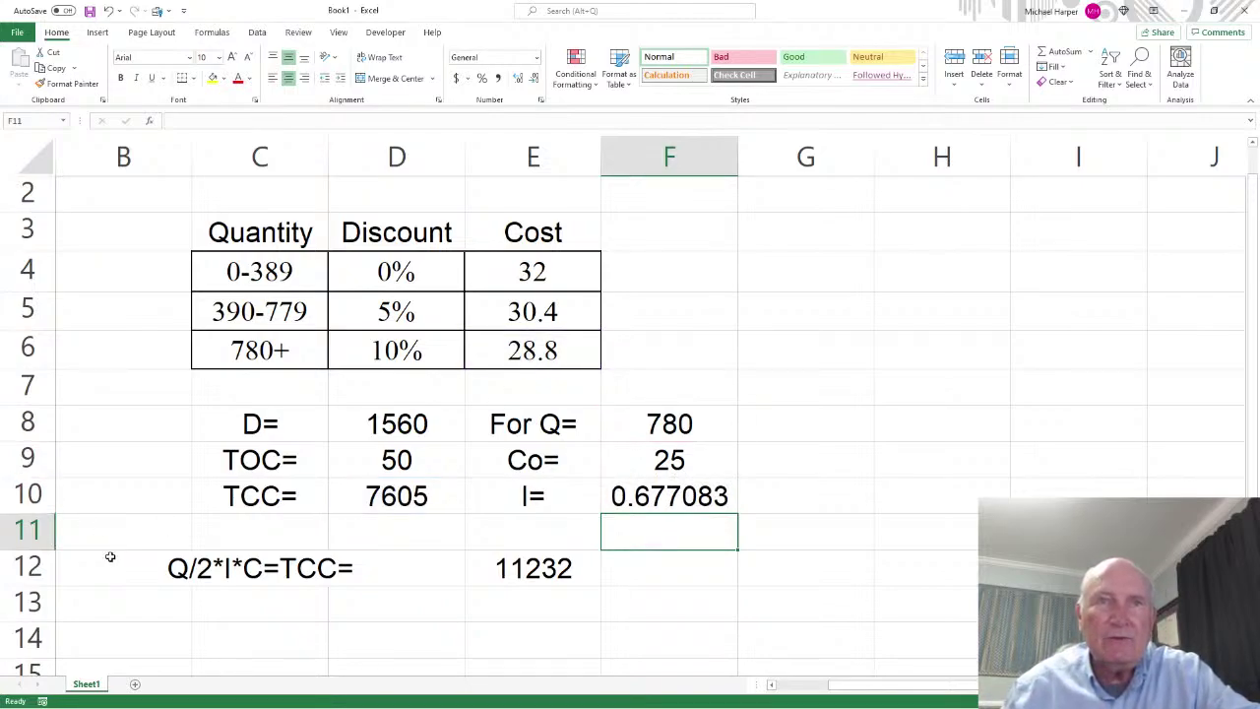
pyautogui.moveTo(138, 568); pyautogui.dragTo(698, 591)
pyautogui.press('Delete')
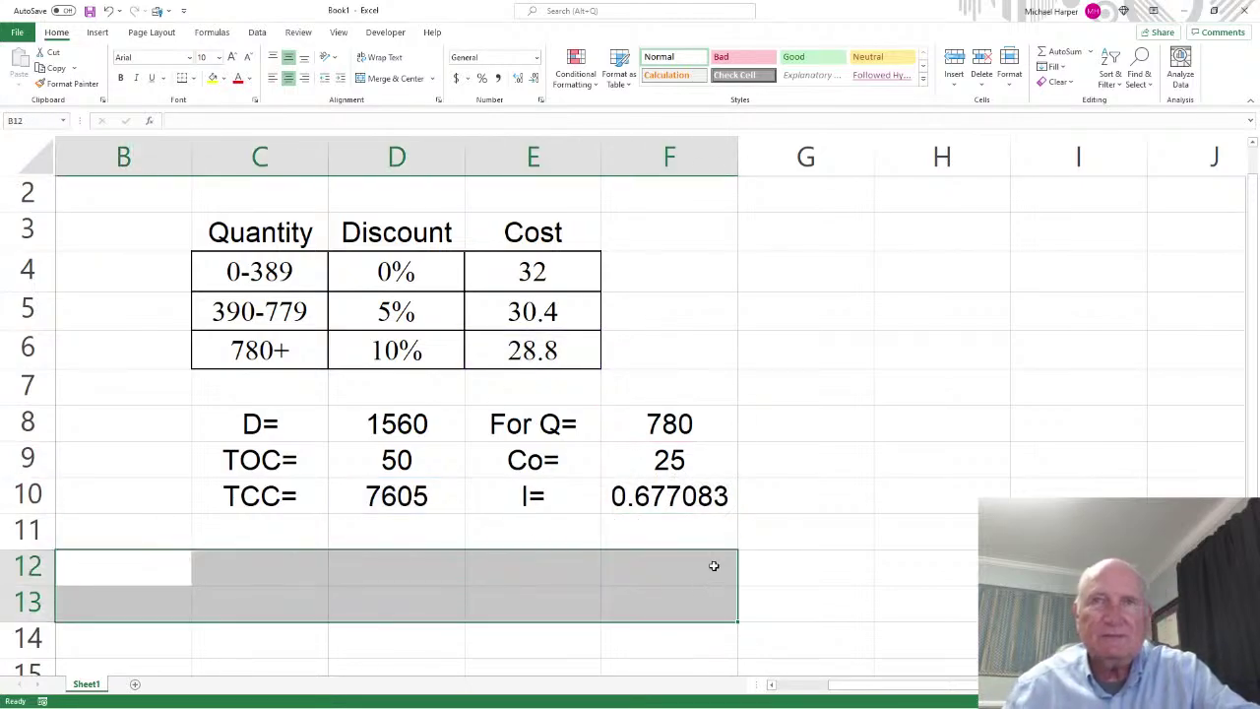
pyautogui.click(456, 562)
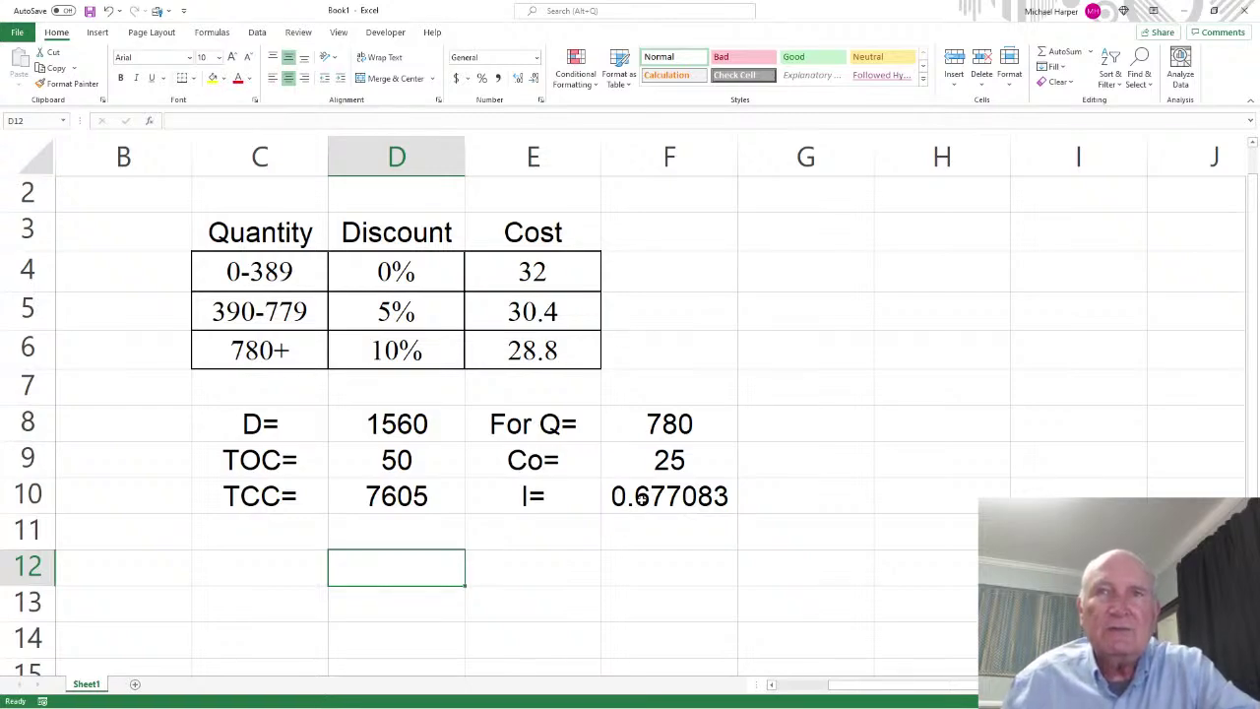
# Add an outside border around the demand and cost data block C8:F10
pyautogui.moveTo(670, 469); pyautogui.dragTo(671, 484)
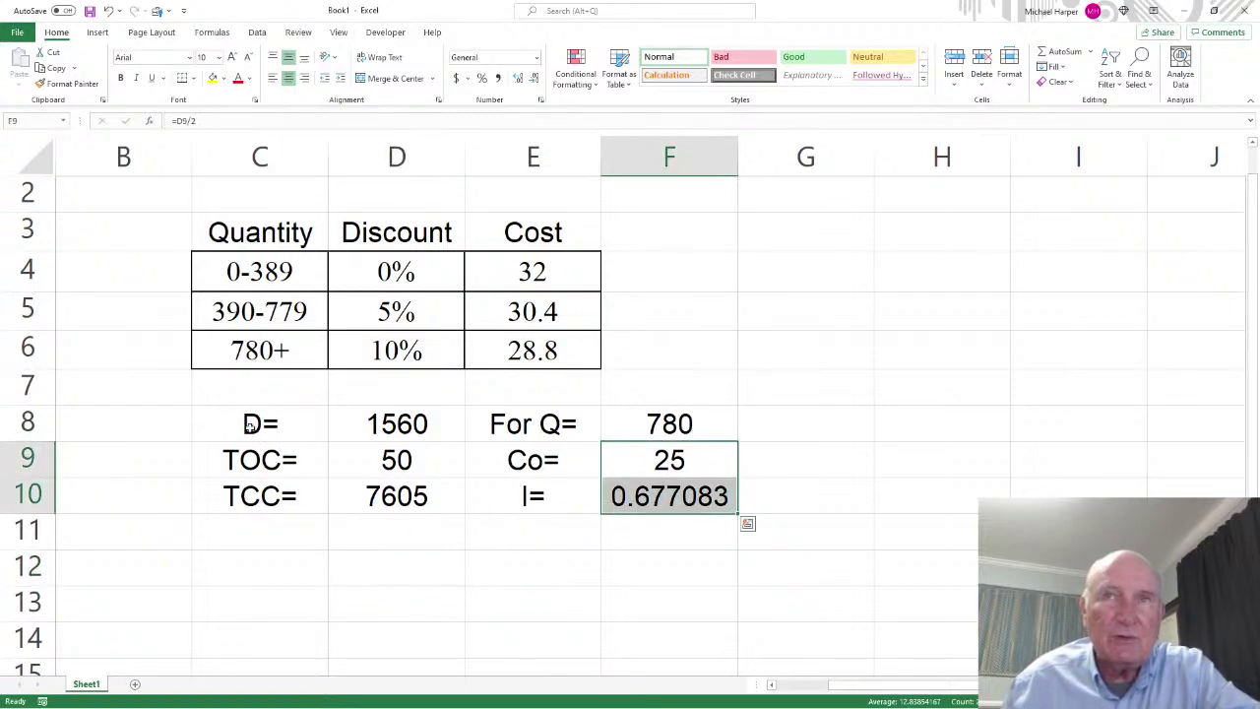
pyautogui.moveTo(249, 423); pyautogui.dragTo(684, 489)
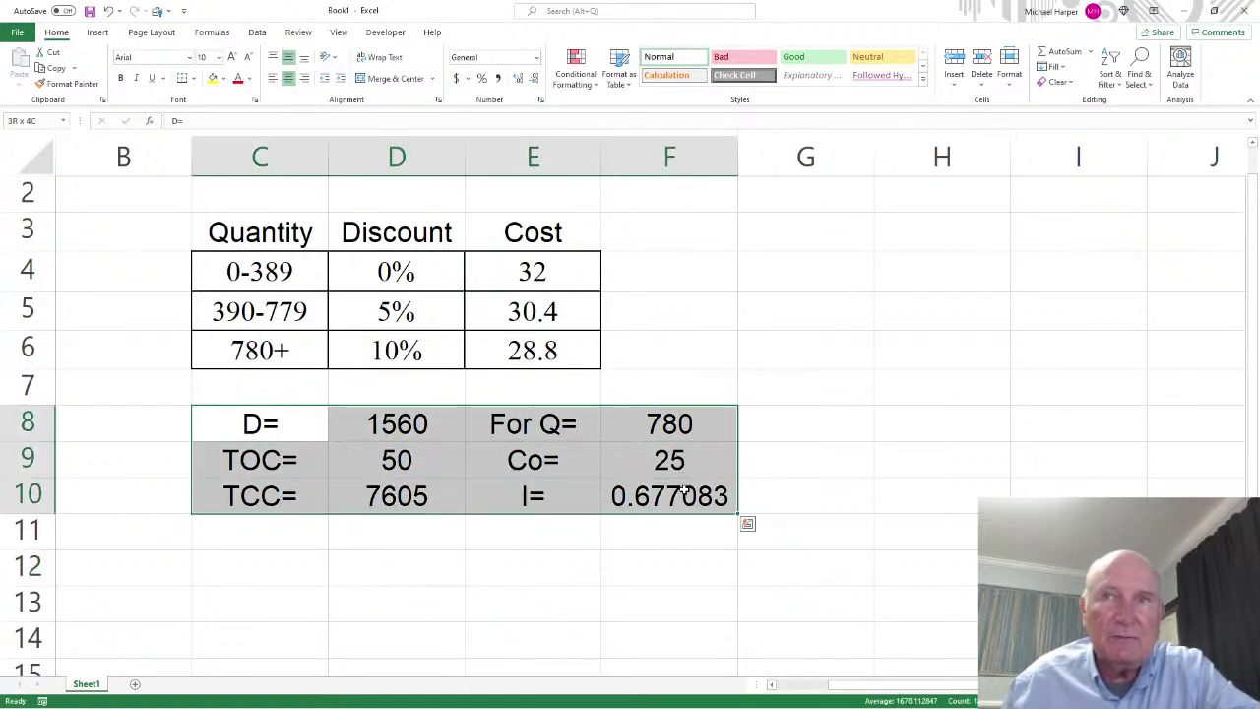
pyautogui.click(193, 78)
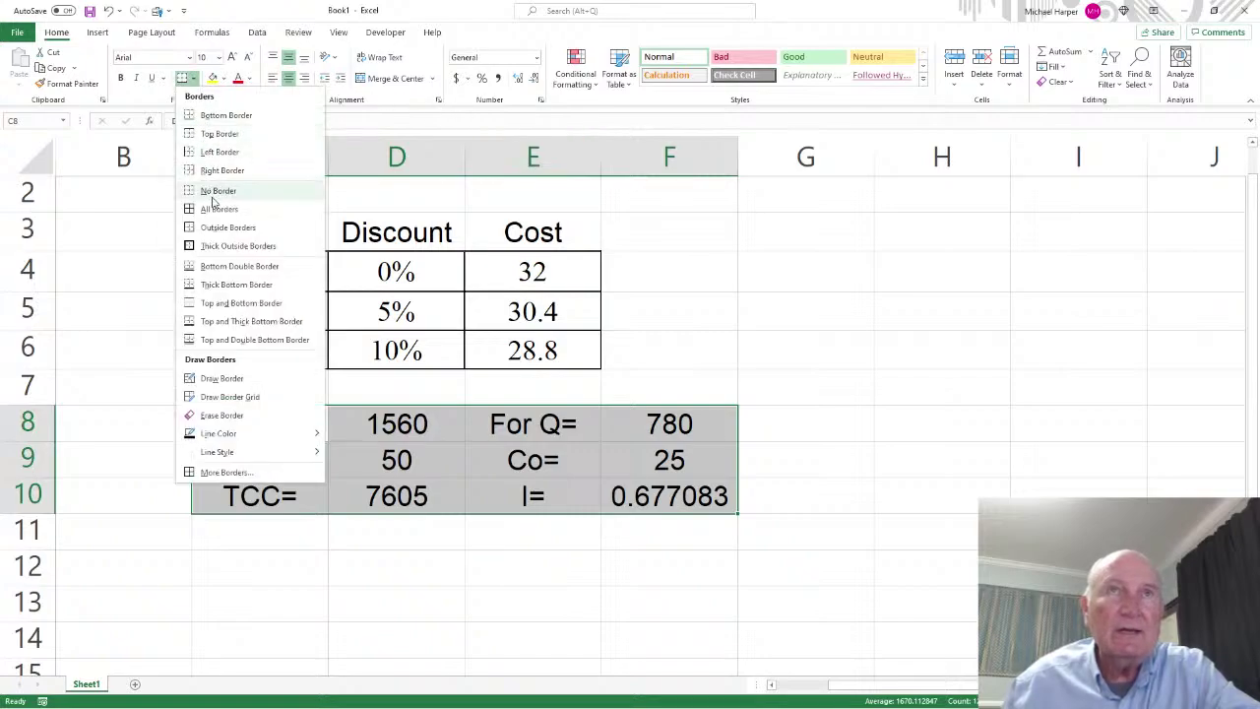
pyautogui.click(219, 228)
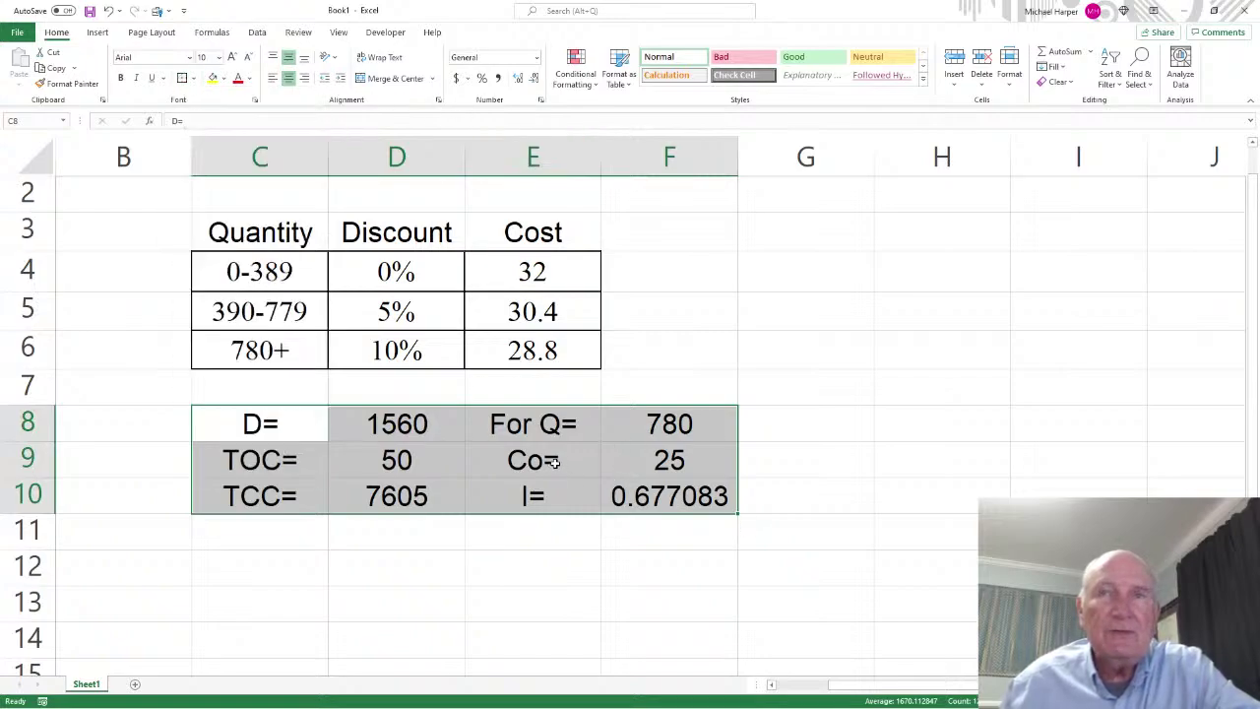
# Make the Co and I labels and values in E9:F10 bold
pyautogui.moveTo(551, 459); pyautogui.dragTo(627, 487)
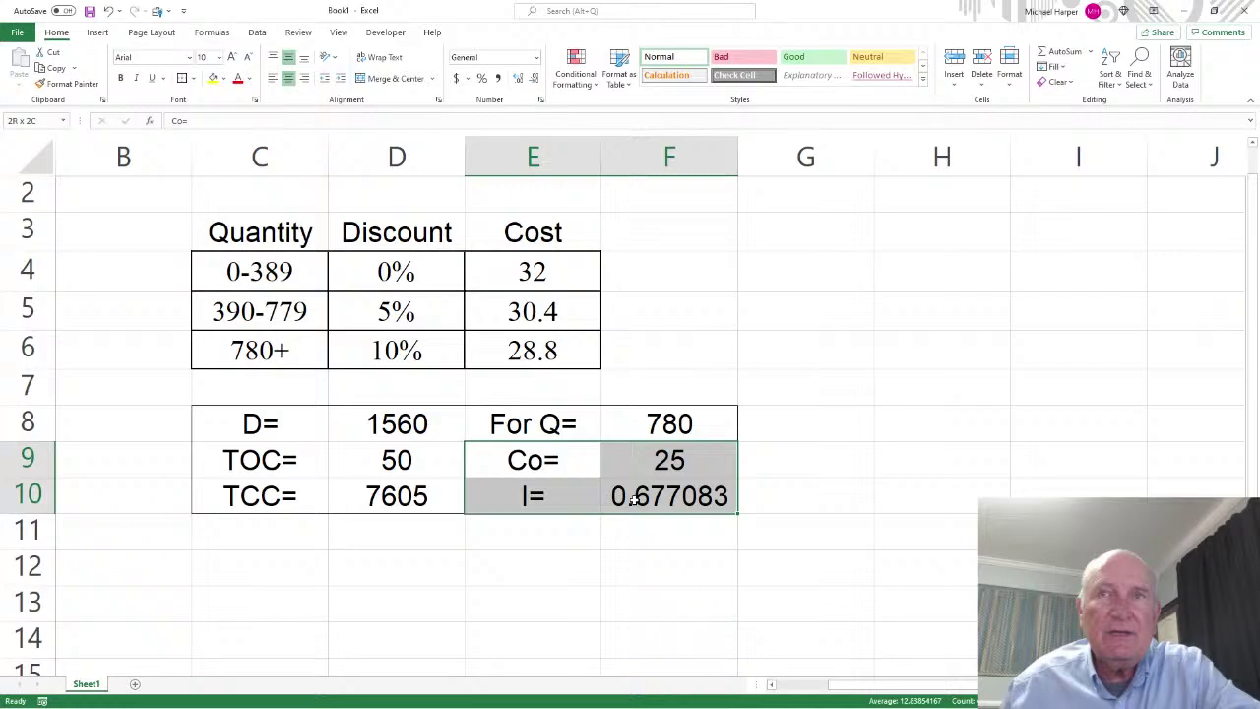
pyautogui.click(120, 78)
pyautogui.click(640, 570)
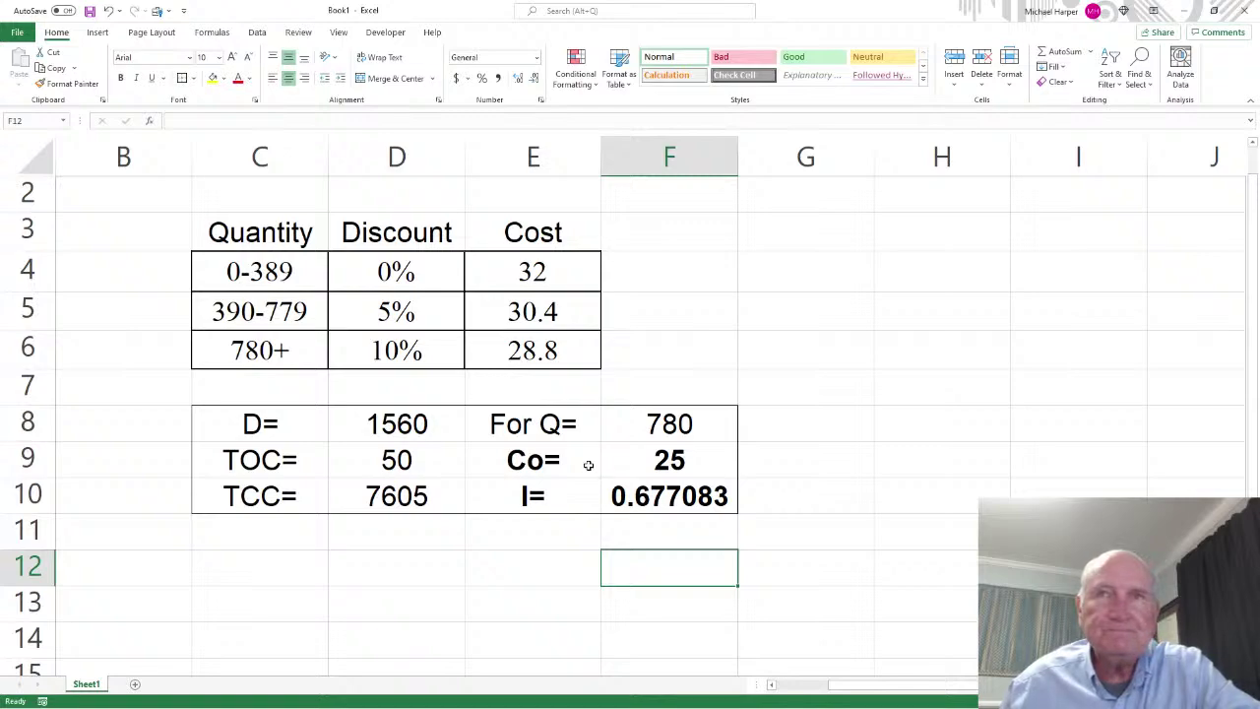
# Enter the column heading 1:Init.Q in F3, beside the Cost heading
pyautogui.click(657, 234)
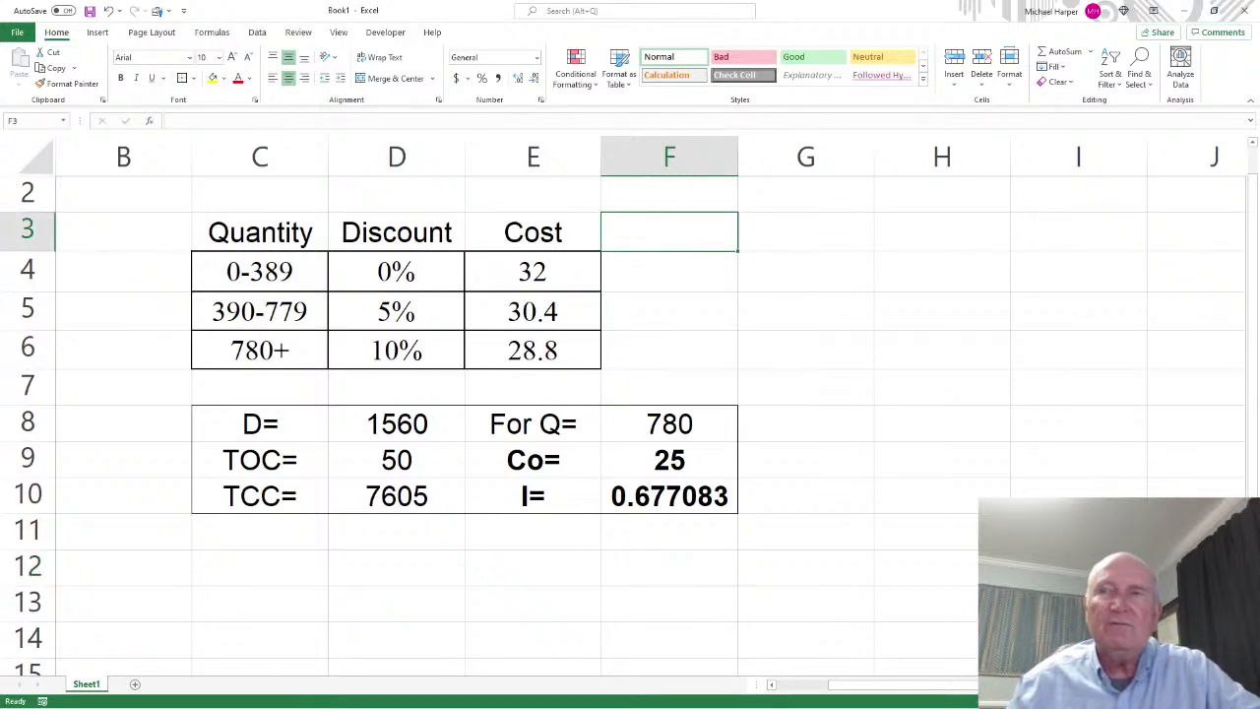
pyautogui.hscroll(1, 630, 414)
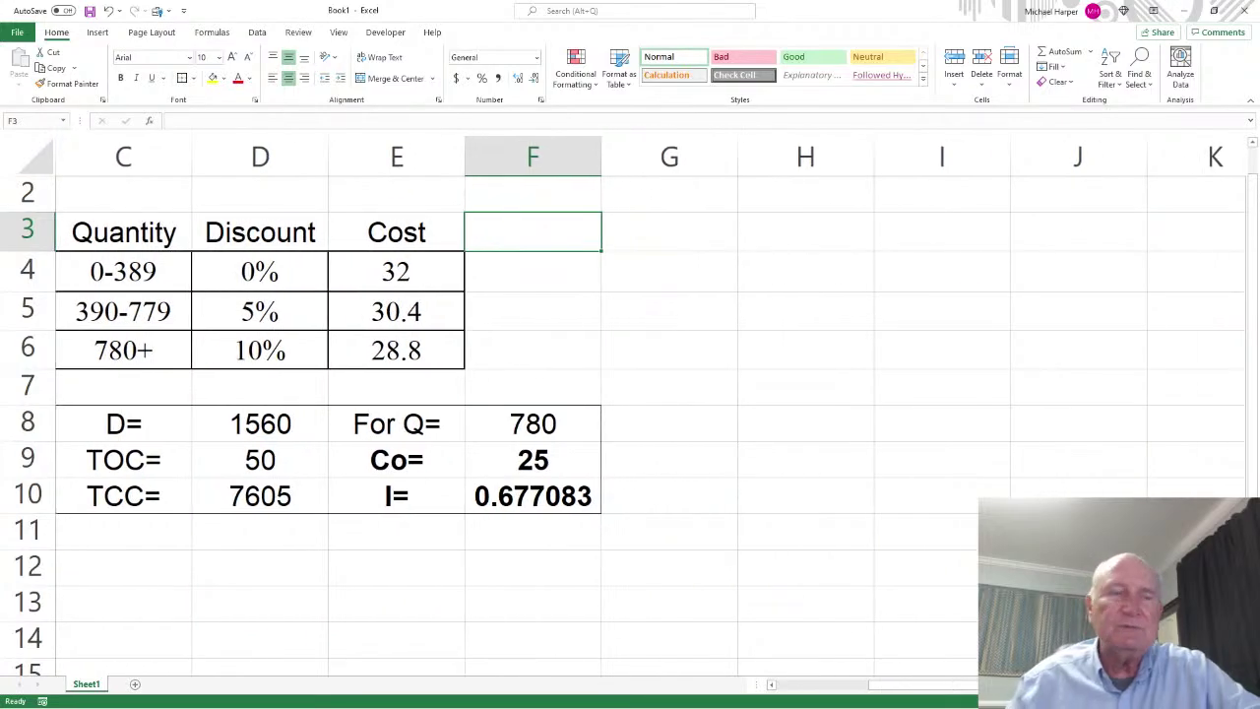
pyautogui.write('1:I')
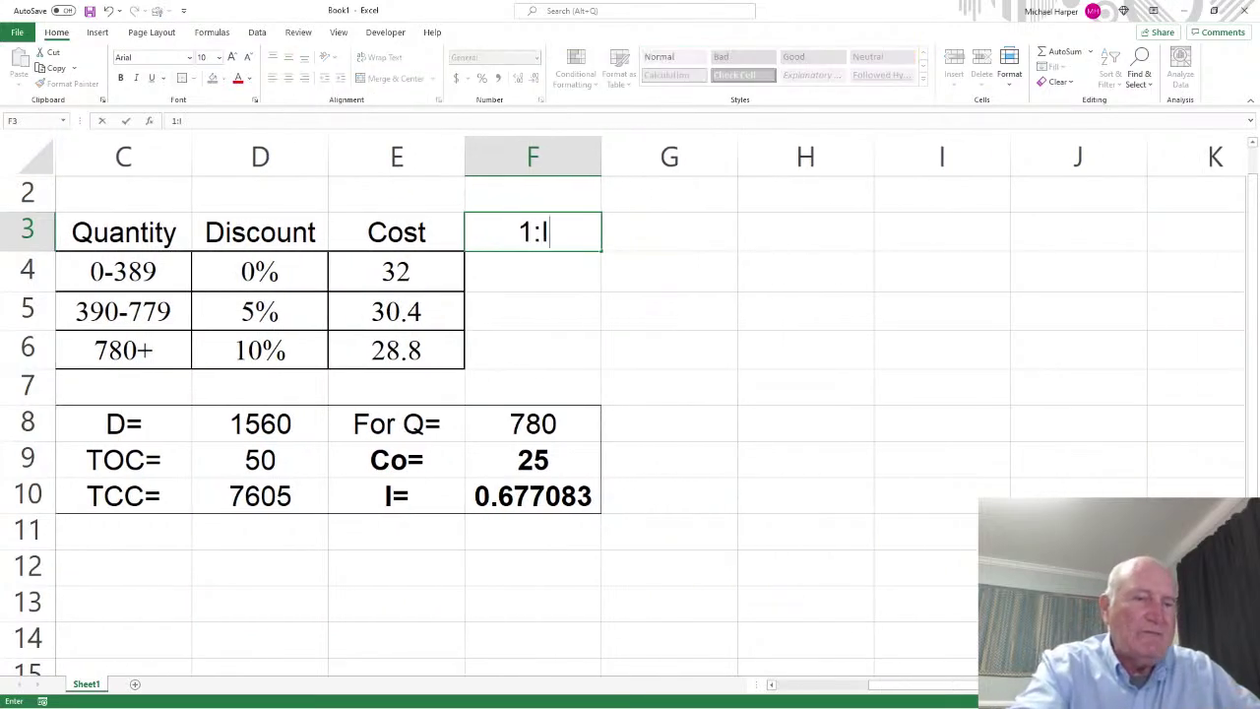
pyautogui.write('nit.')
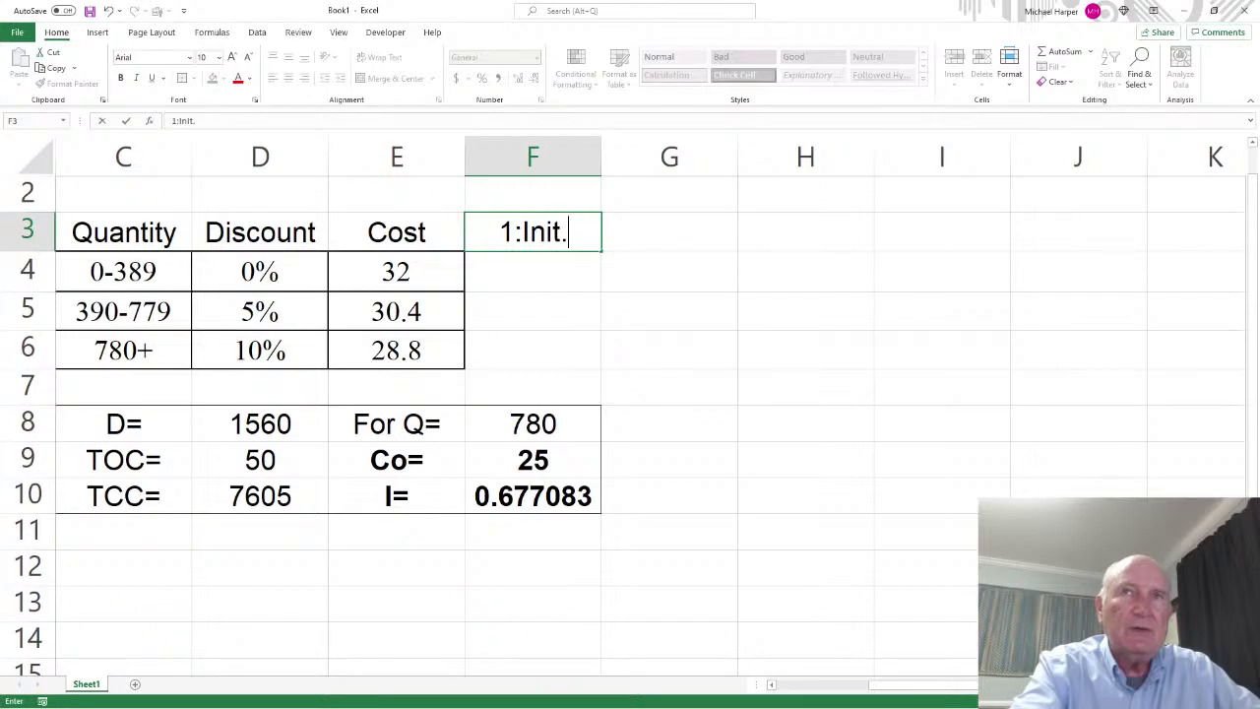
pyautogui.write('Q')
pyautogui.press('Return')
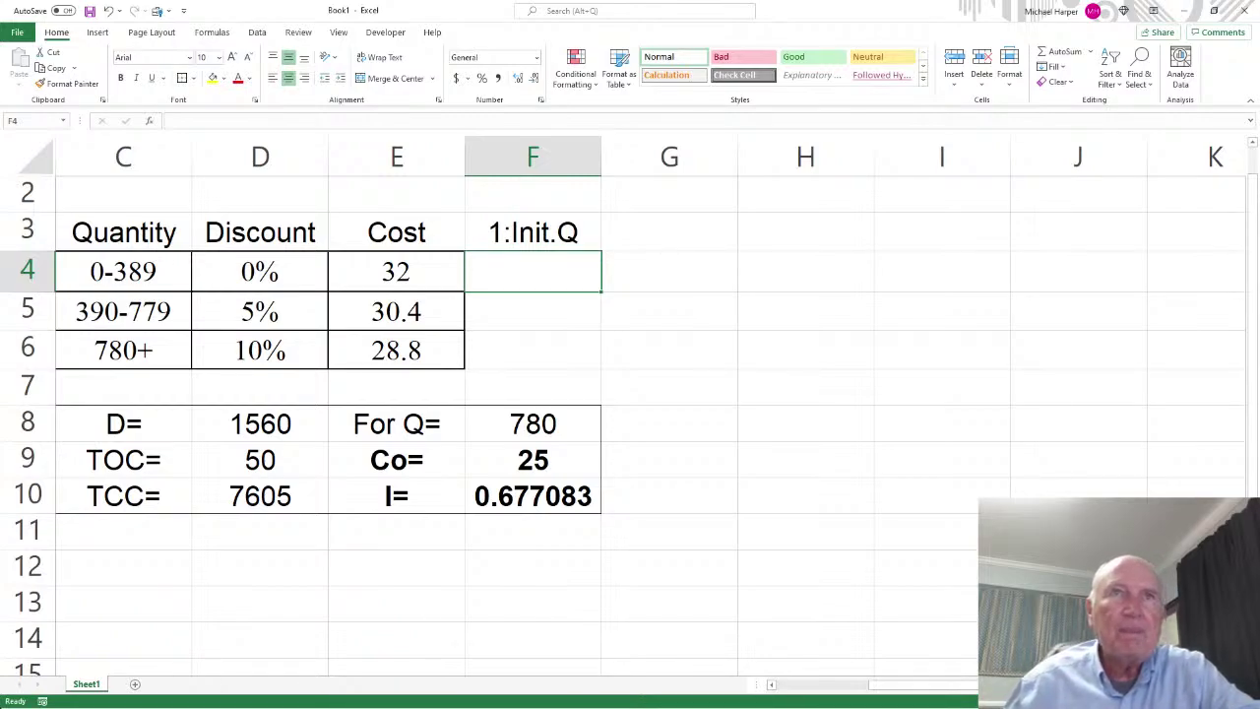
# Change the font of the discount schedule entries in C4:E6 to Arial
pyautogui.moveTo(116, 278); pyautogui.dragTo(345, 345)
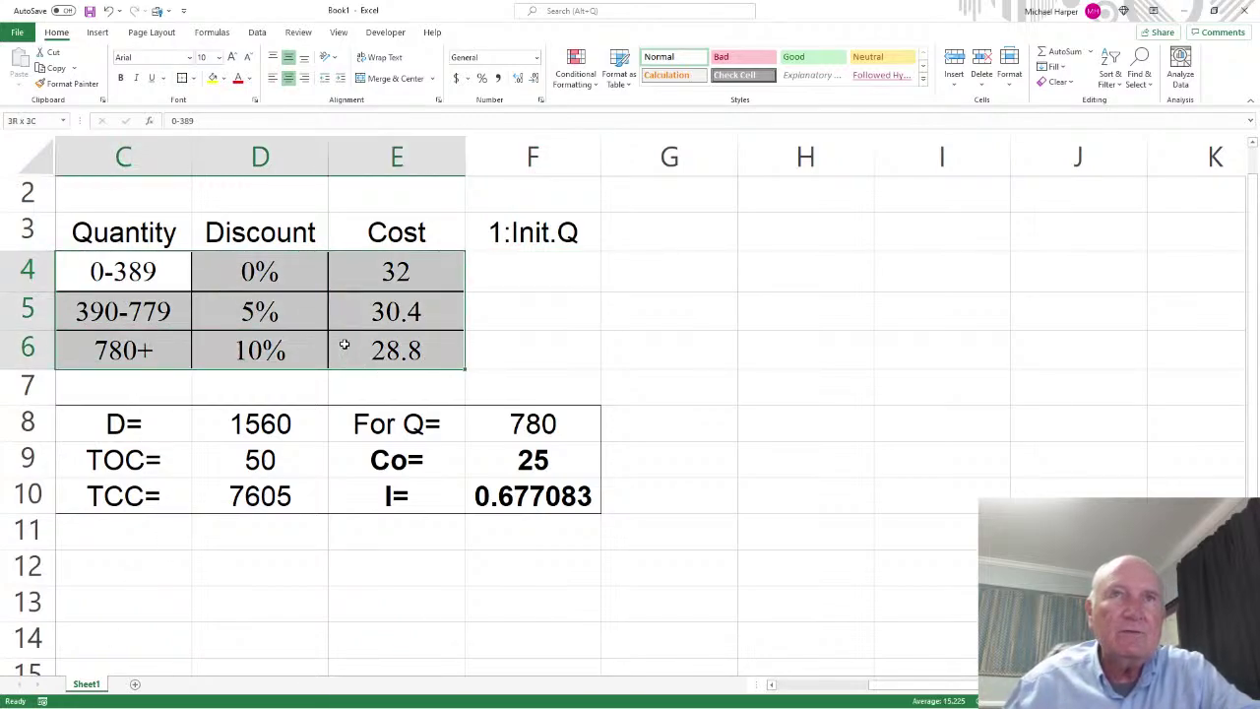
pyautogui.click(189, 57)
pyautogui.click(199, 398)
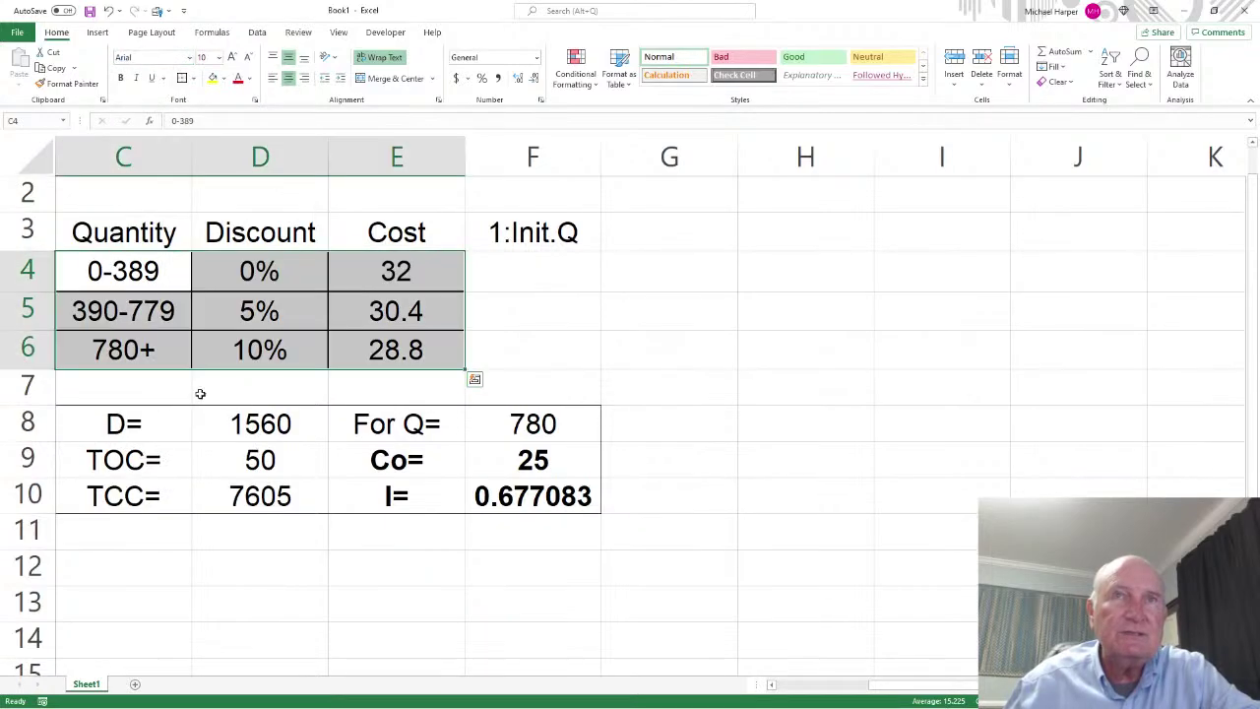
# Calculate the initial order quantity for the first price tier in F4 with =SQRT(2*$D$8*$F$9/($F$10*E4)), keeping D8, F9 and F10 absolute
pyautogui.click(538, 279)
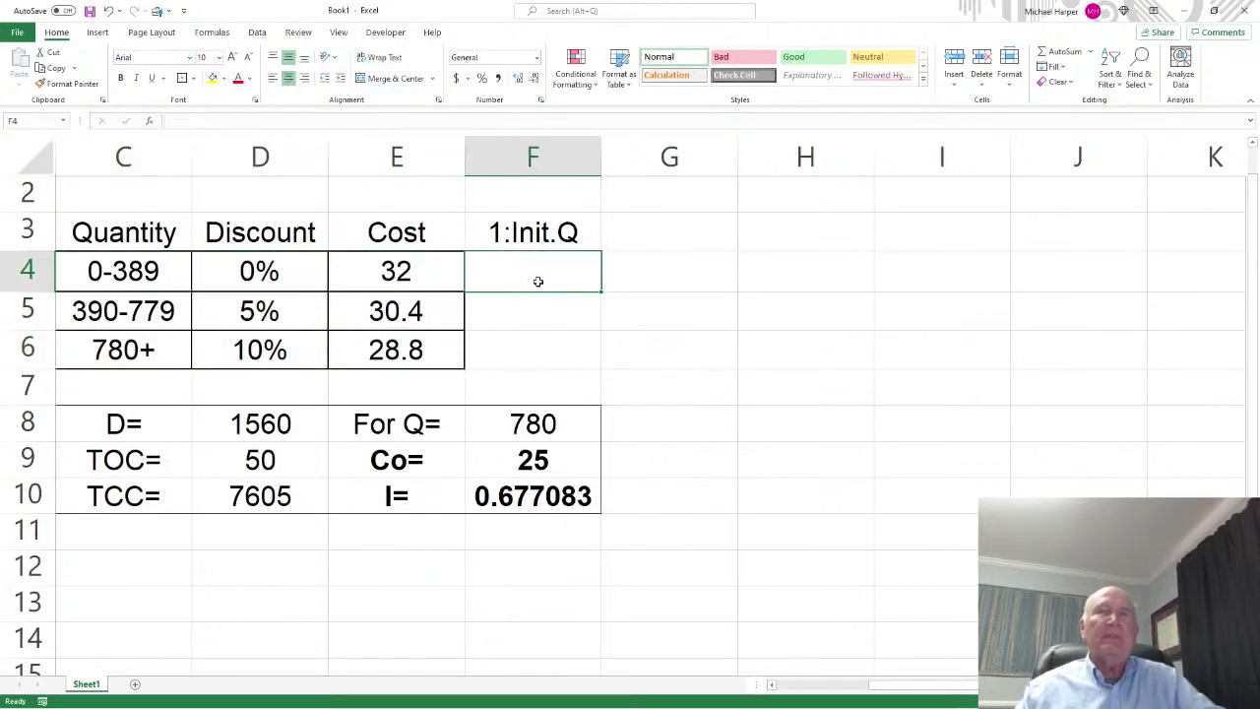
pyautogui.write('=sqrt(')
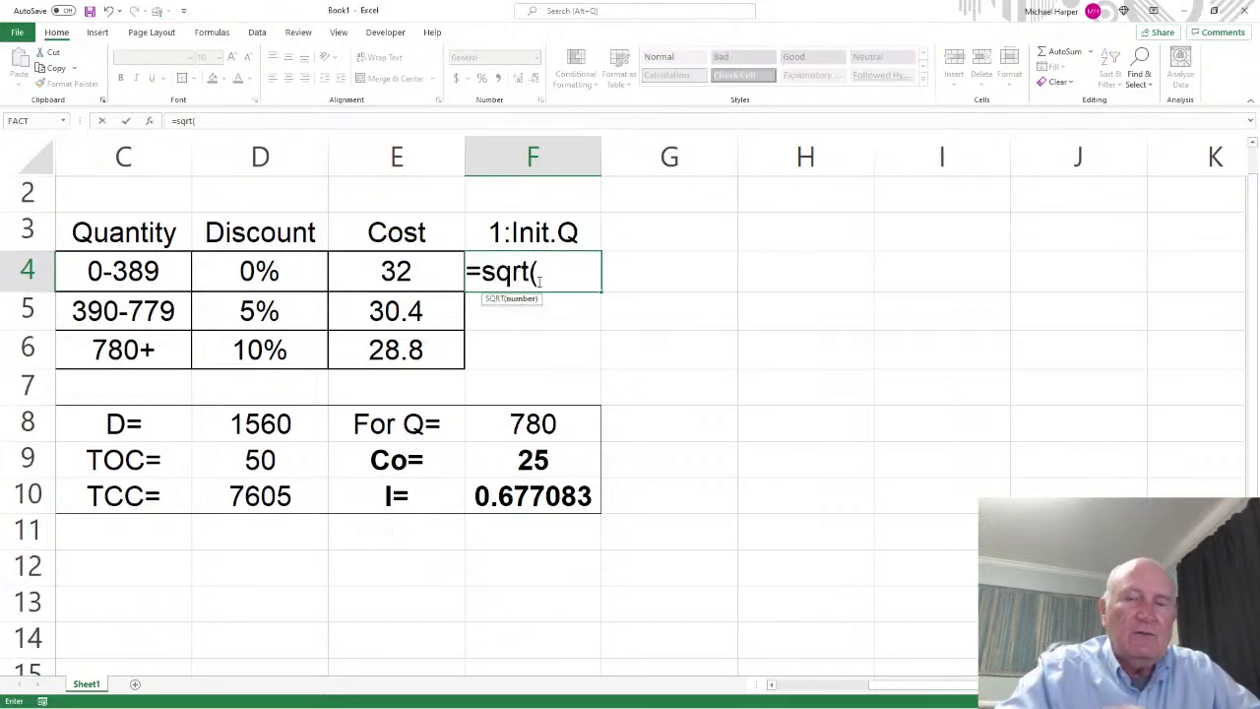
pyautogui.write('2*')
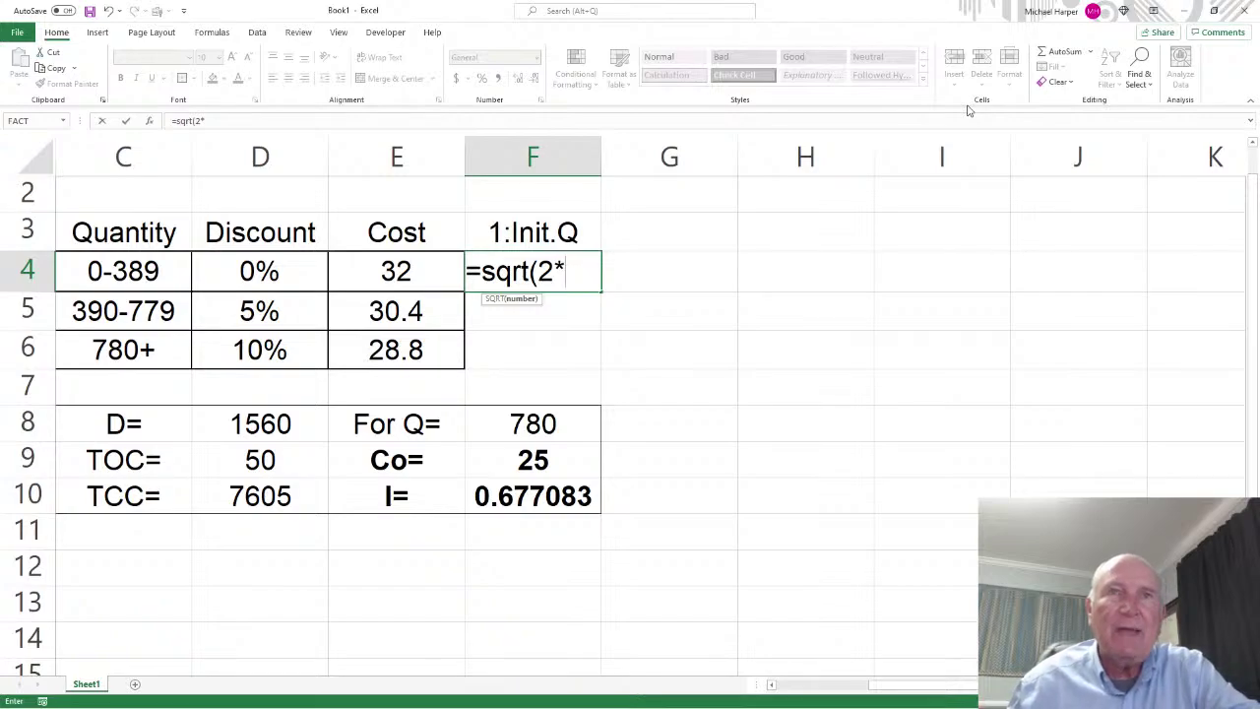
pyautogui.click(255, 425)
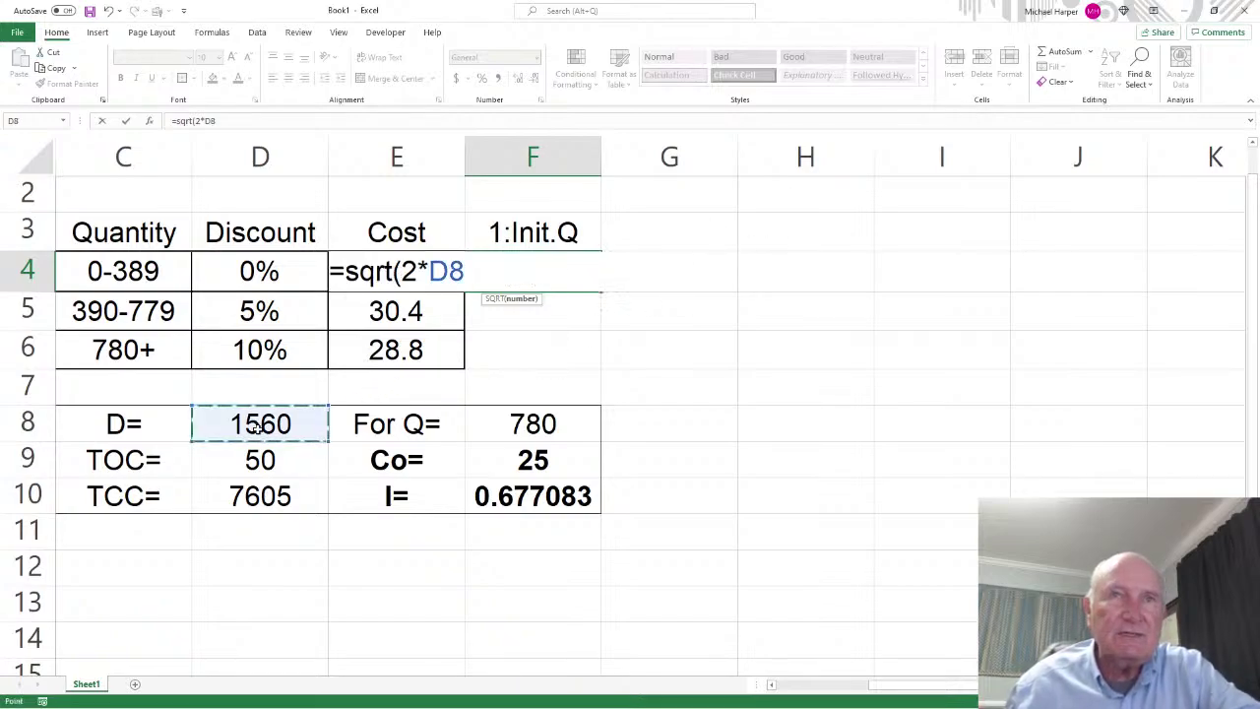
pyautogui.press('F4')
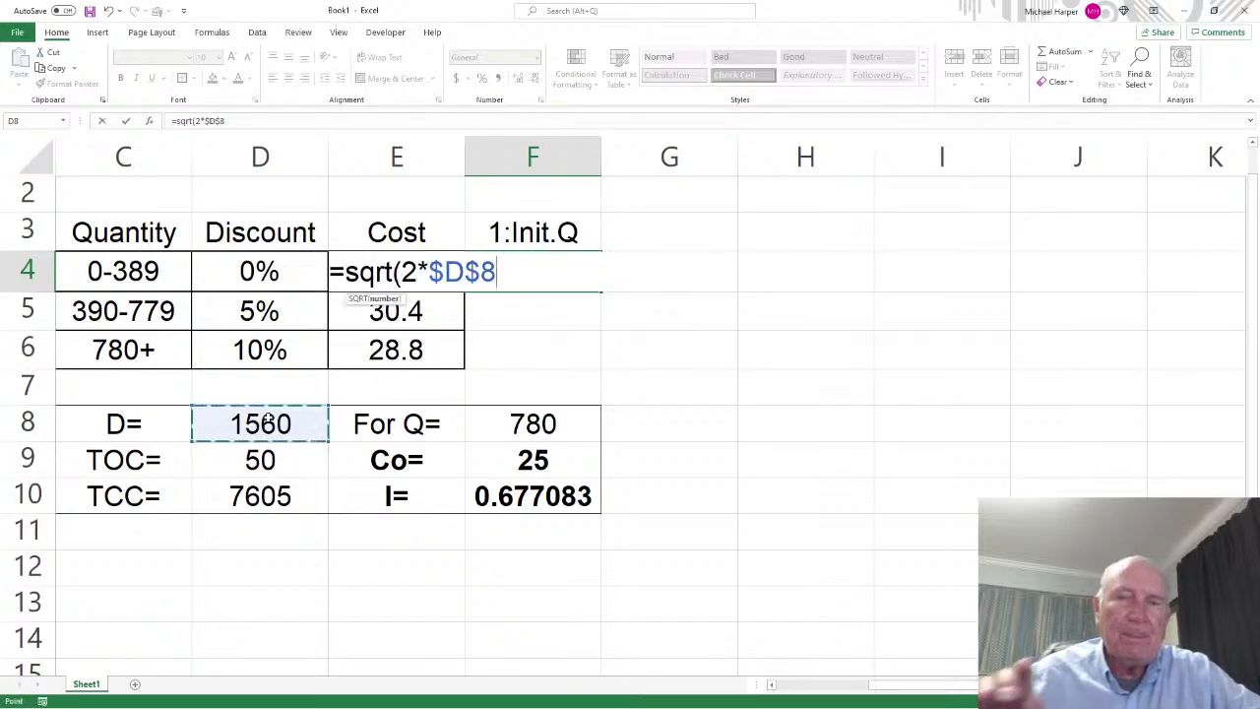
pyautogui.write('*')
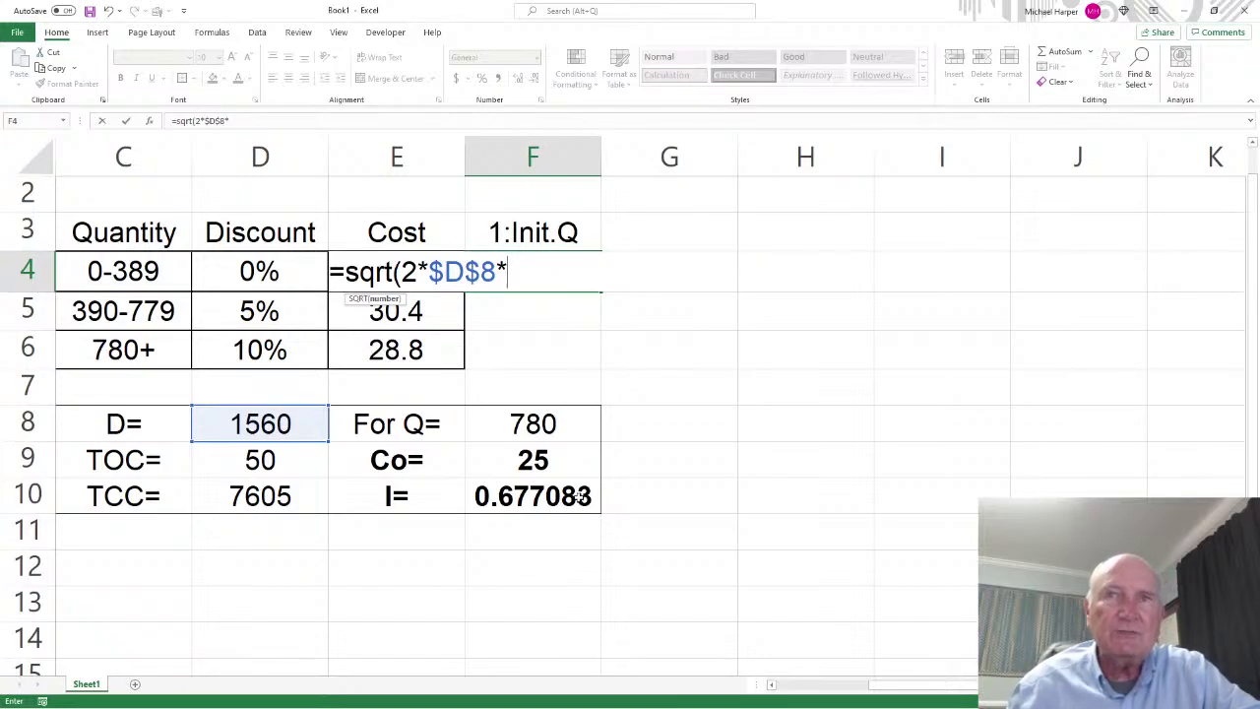
pyautogui.click(540, 463)
pyautogui.press('F4')
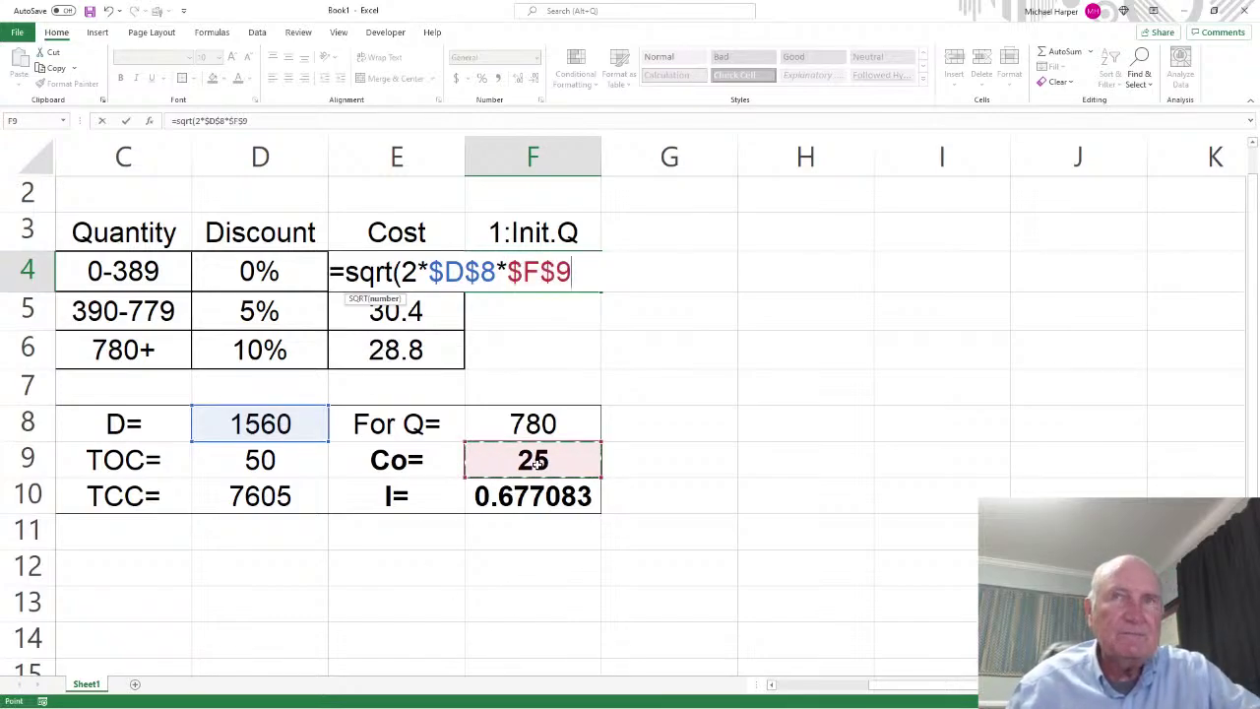
pyautogui.write('/')
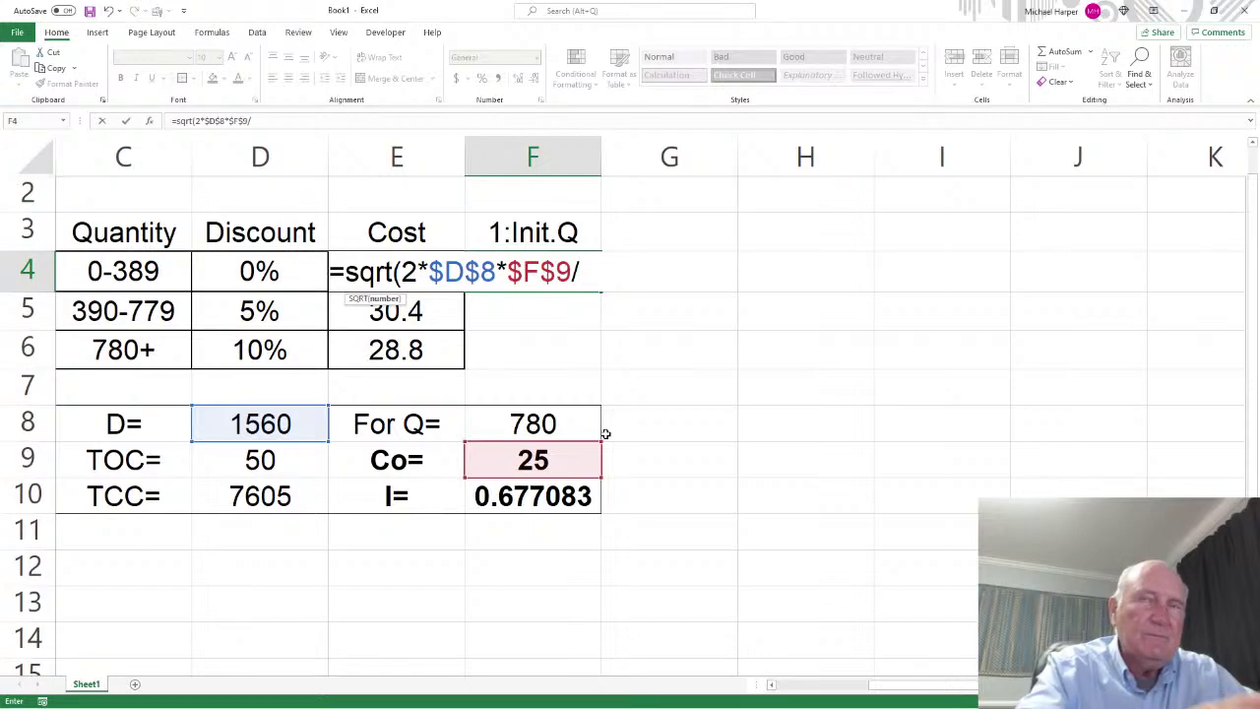
pyautogui.write('(')
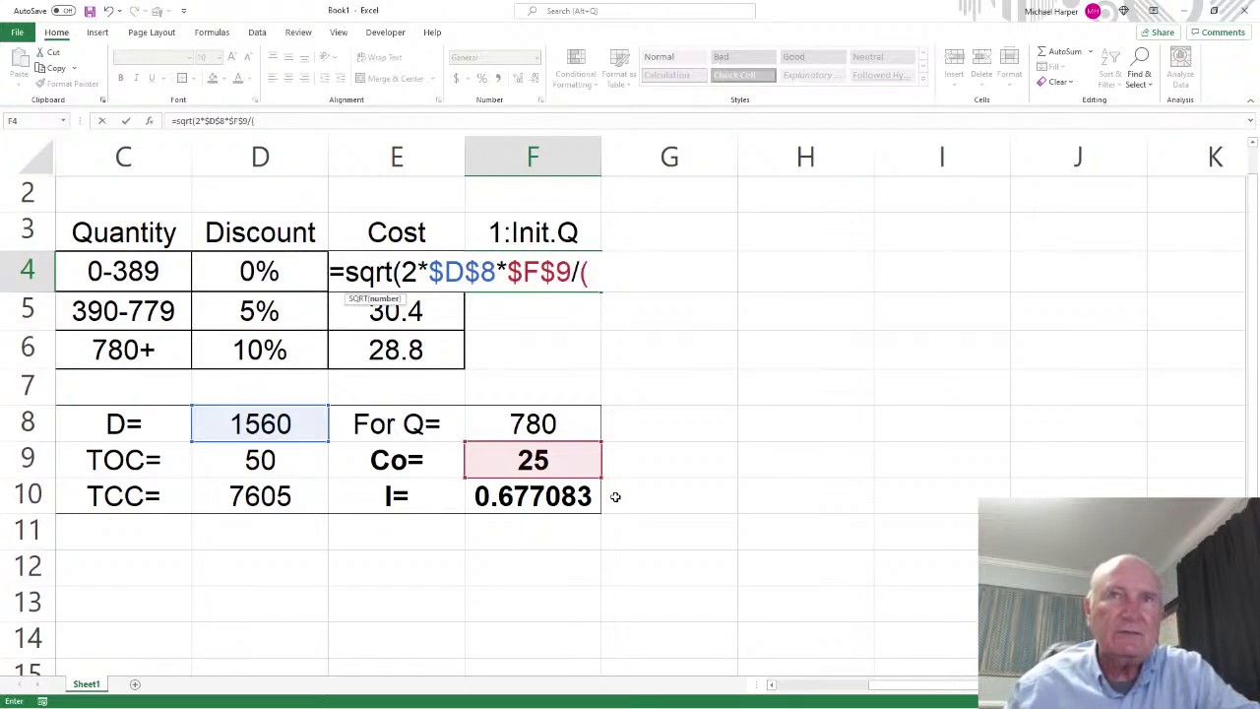
pyautogui.click(521, 498)
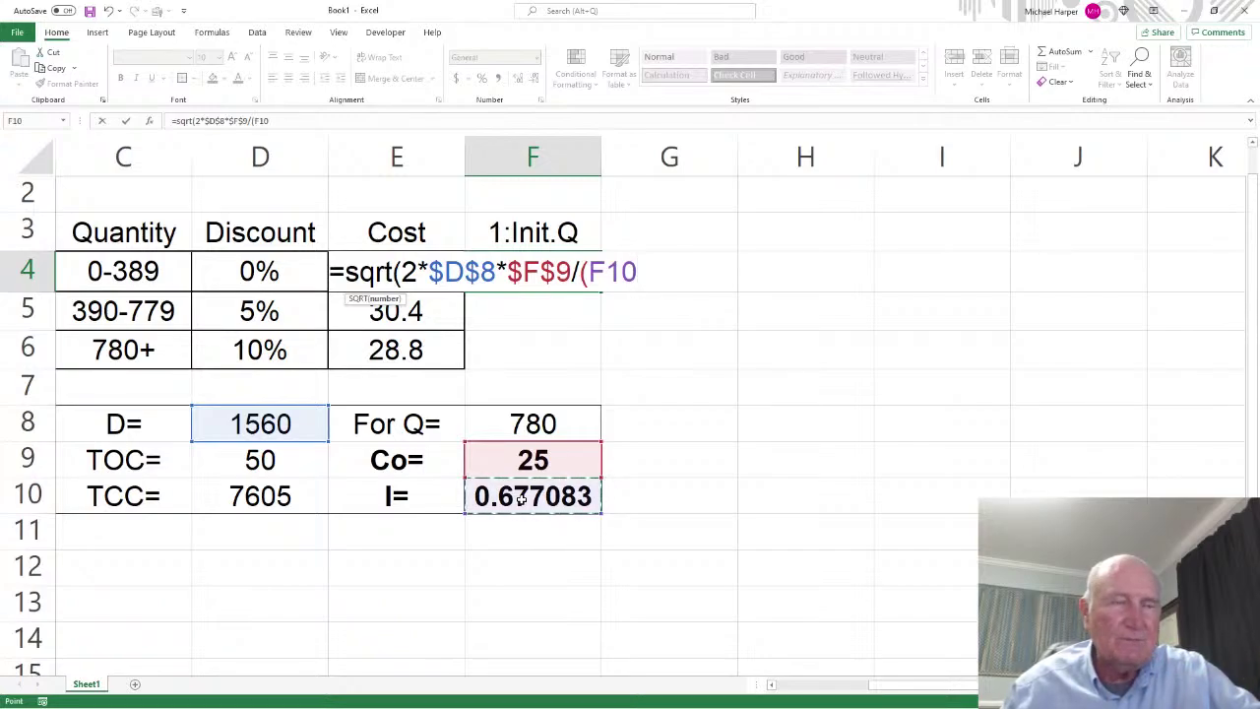
pyautogui.press('F4')
pyautogui.write('*')
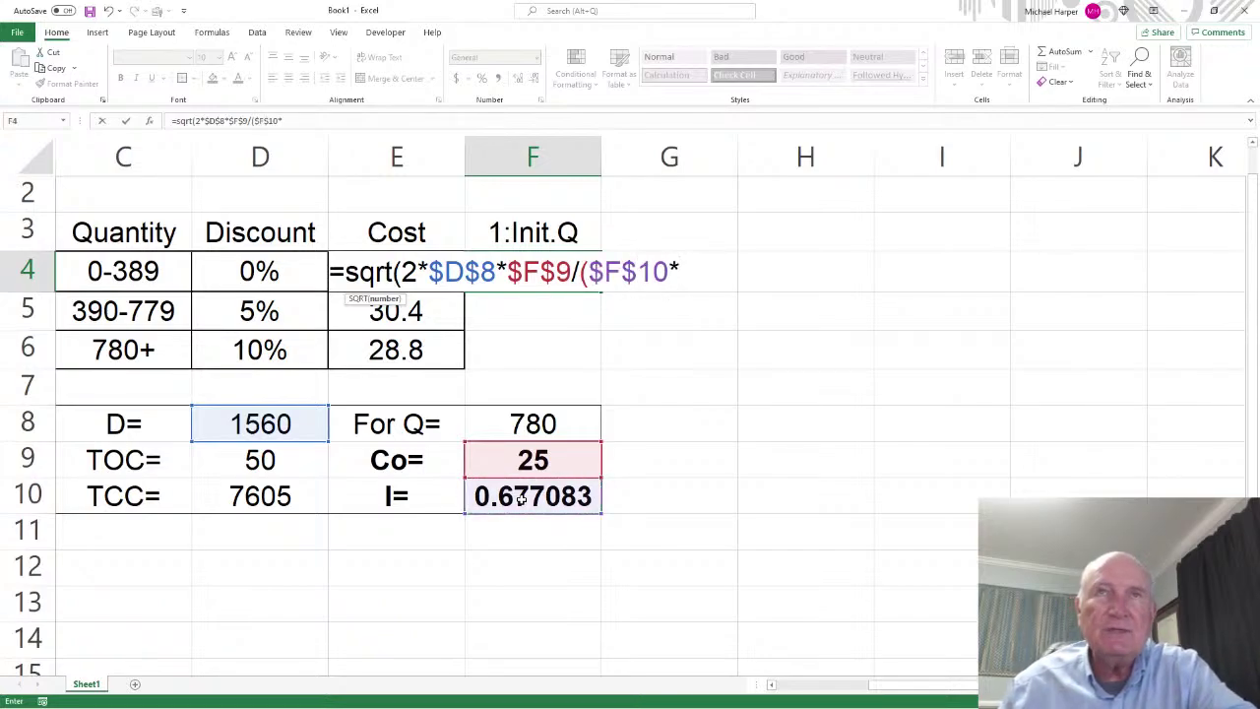
pyautogui.click(398, 246)
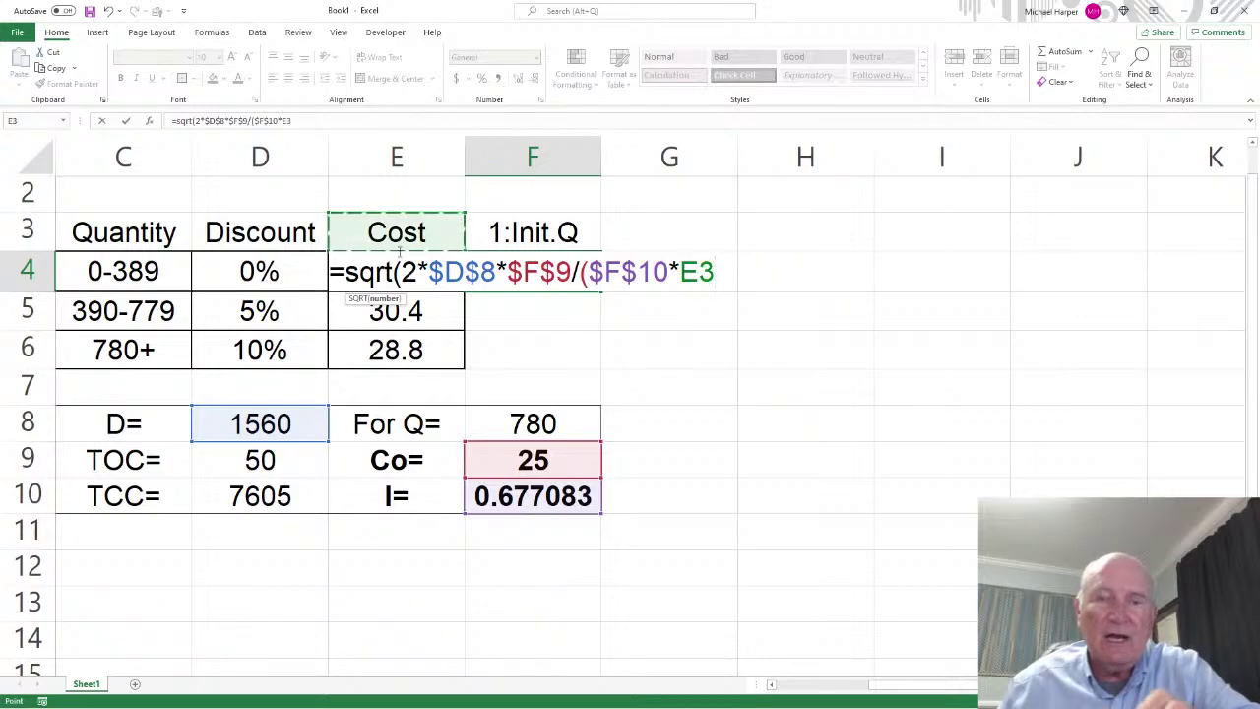
pyautogui.click(400, 258)
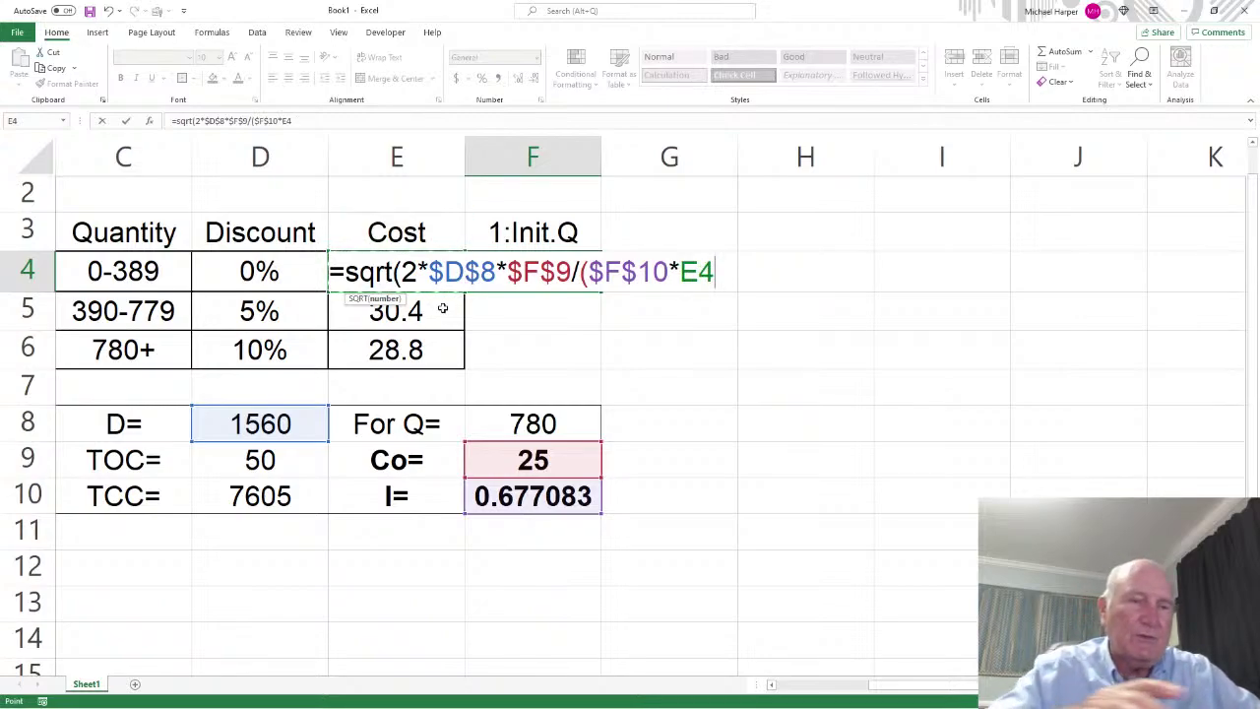
pyautogui.write('))')
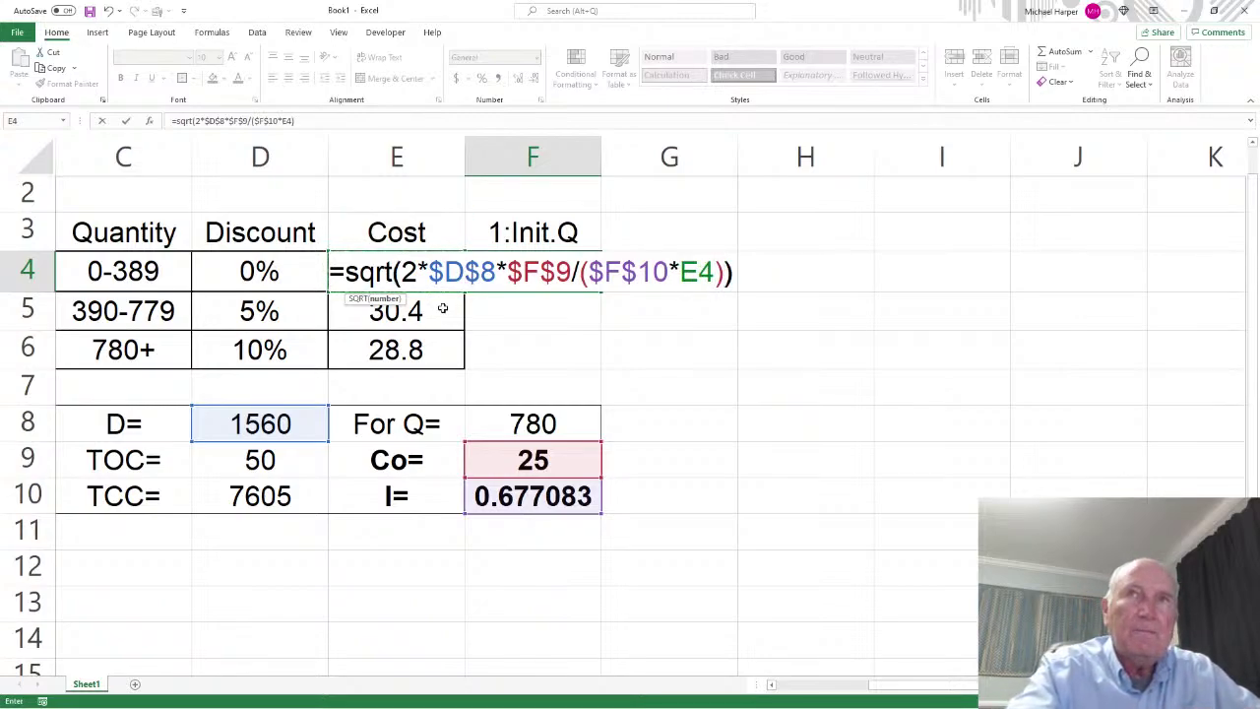
pyautogui.press('Return')
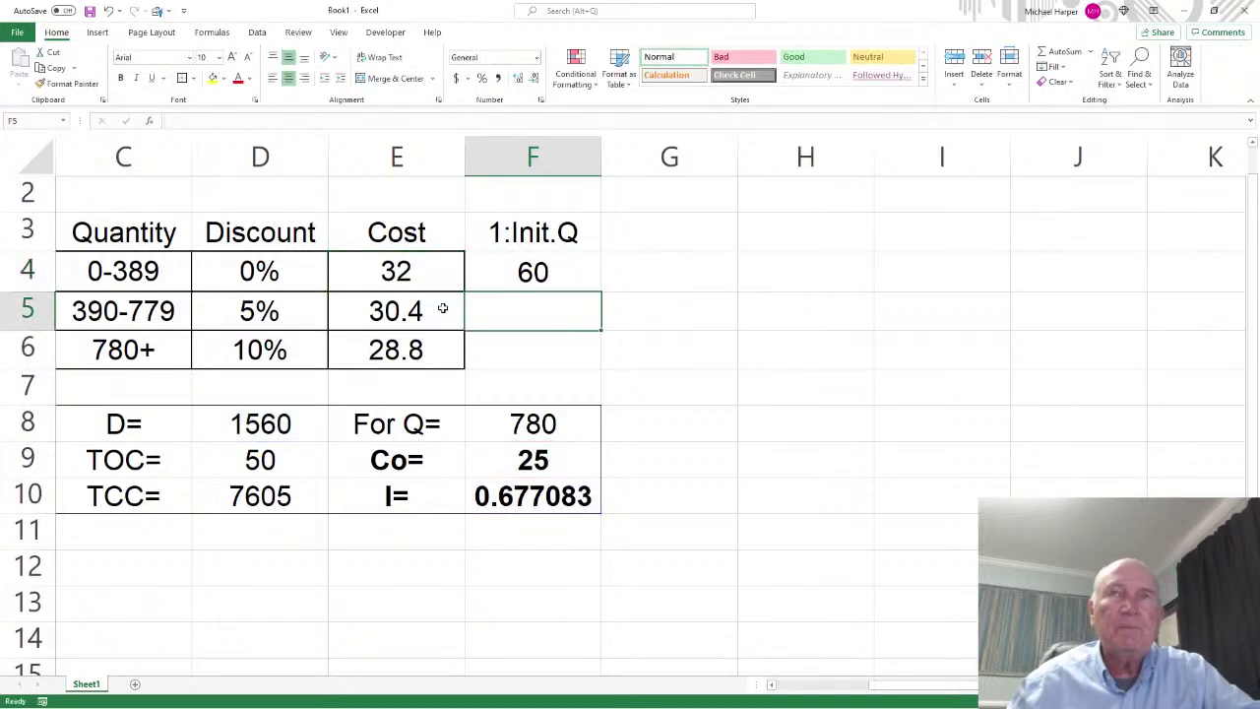
# Inspect the initial Q formula in F4 and left-align the cell
pyautogui.click(567, 271)
pyautogui.click(329, 120)
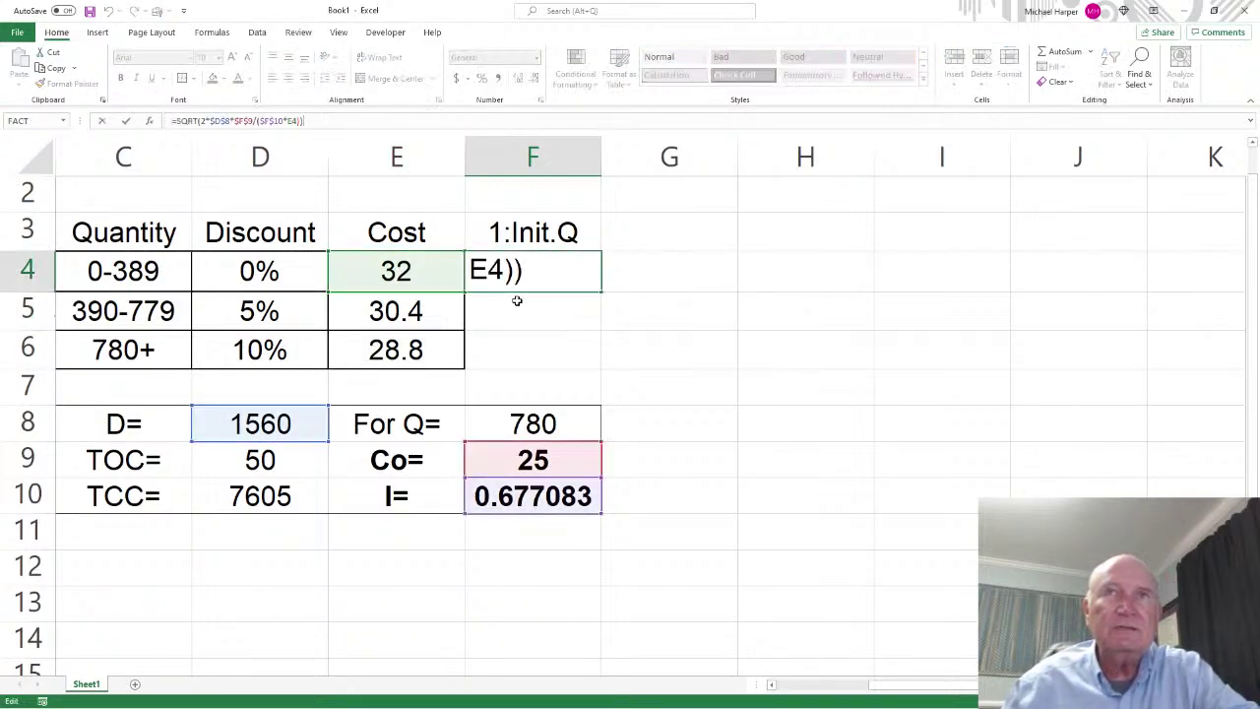
pyautogui.doubleClick(534, 273)
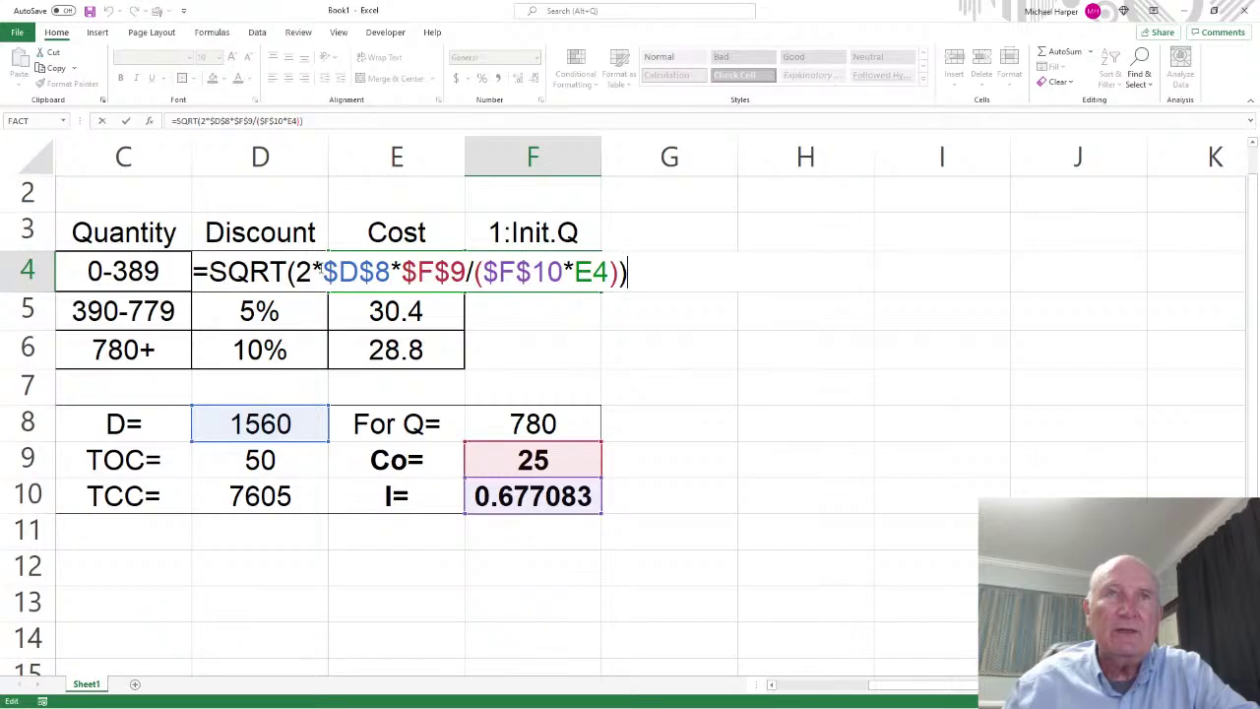
pyautogui.press('Return')
pyautogui.click(485, 273)
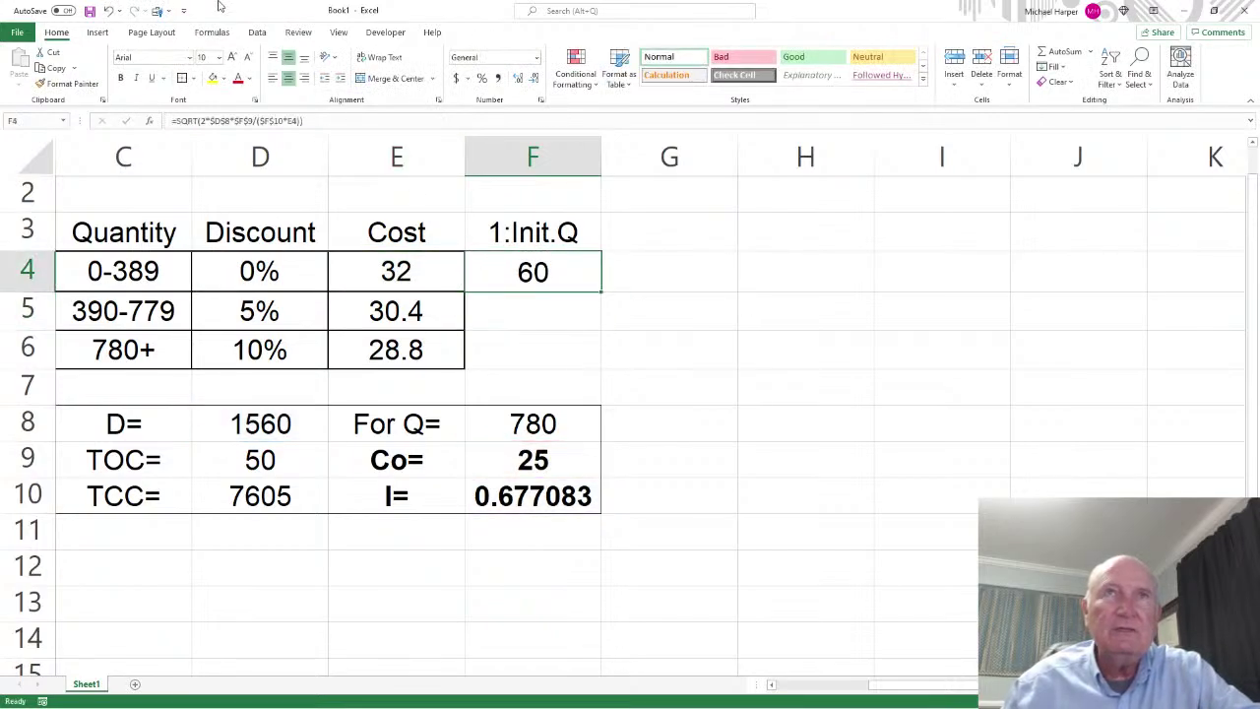
pyautogui.click(274, 77)
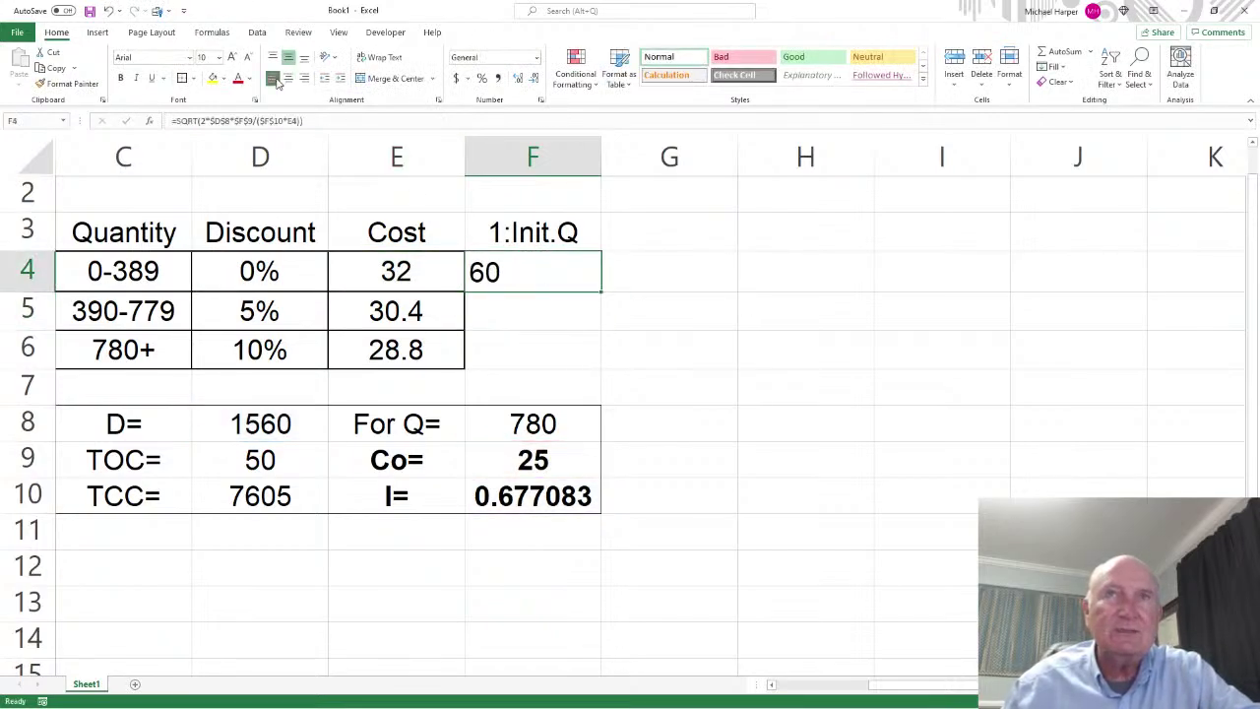
# Review the cell references of the F4 formula and copy it down through F6 for the other two price tiers
pyautogui.doubleClick(540, 268)
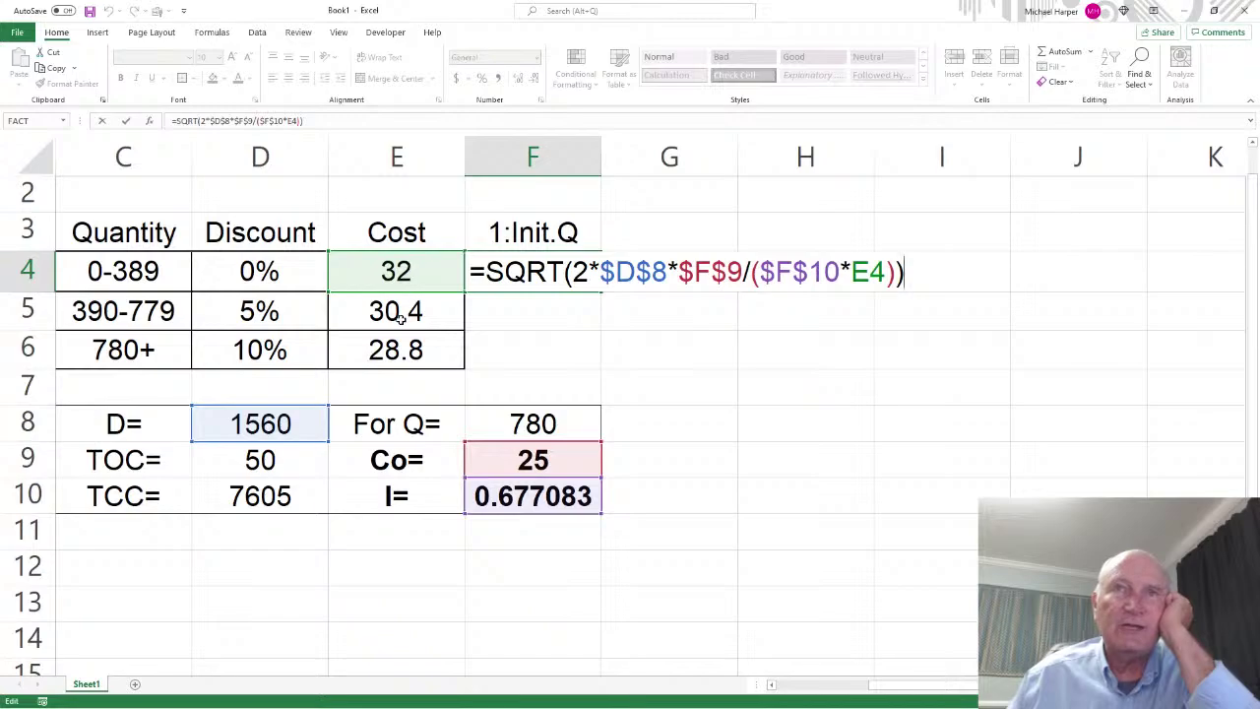
pyautogui.press('Return')
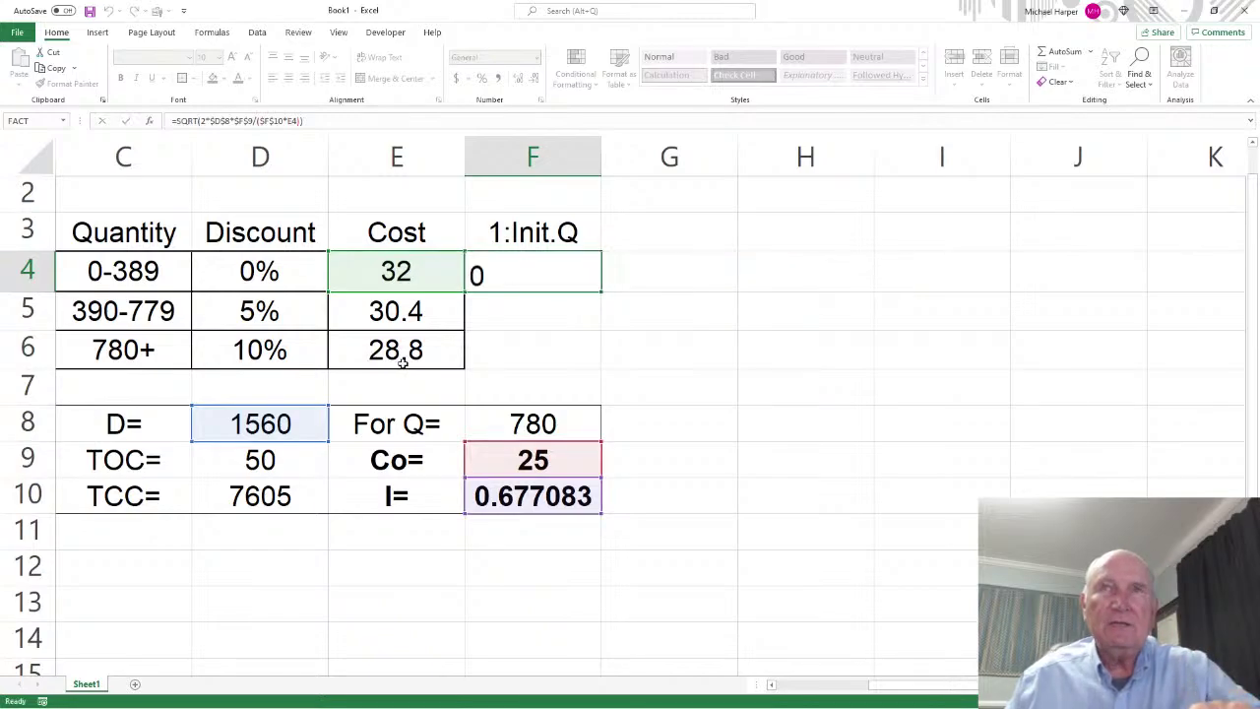
pyautogui.click(537, 271)
pyautogui.moveTo(602, 293); pyautogui.dragTo(600, 366)
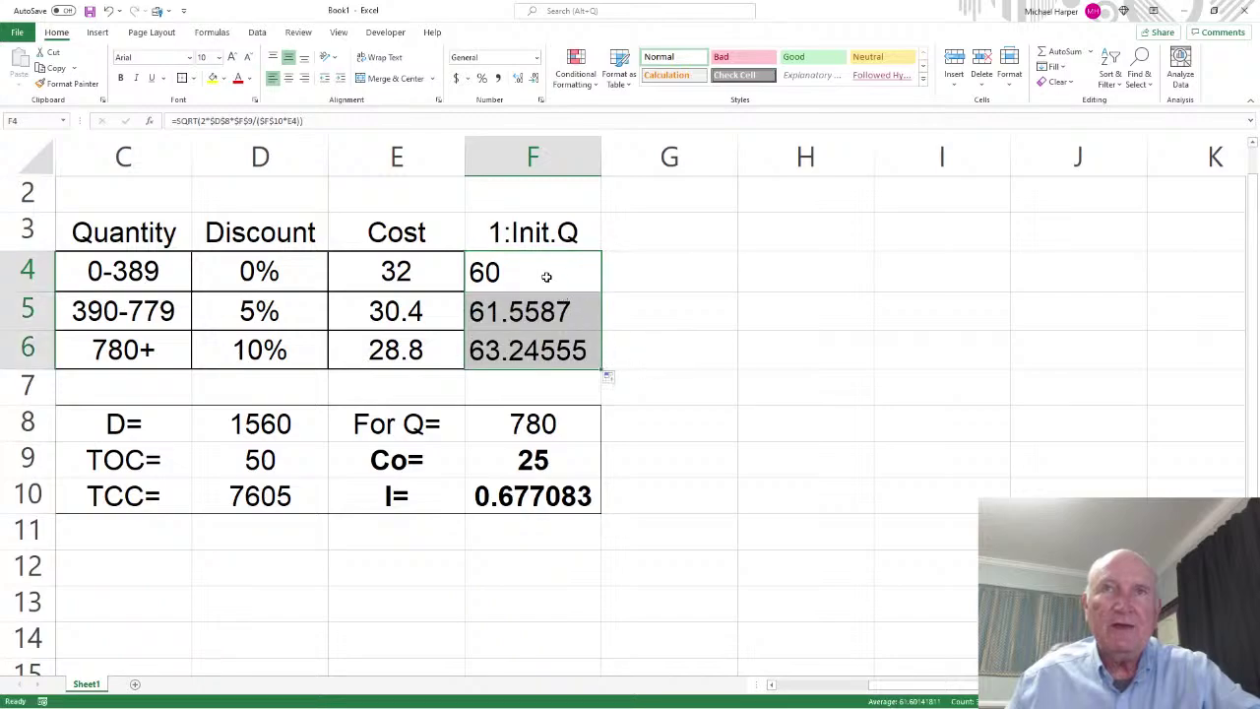
# Center the initial Q values in F4:F6 and enter the heading 2:Feas.Q in G3
pyautogui.click(289, 78)
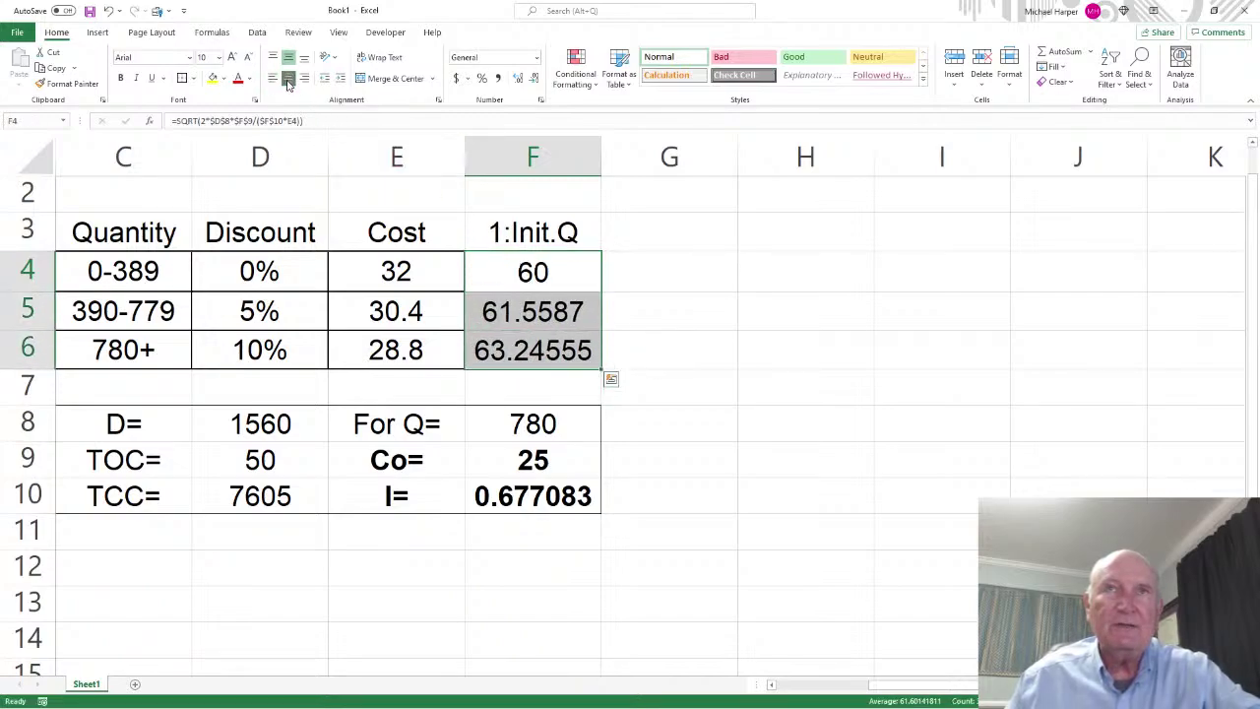
pyautogui.click(636, 234)
pyautogui.write('2:')
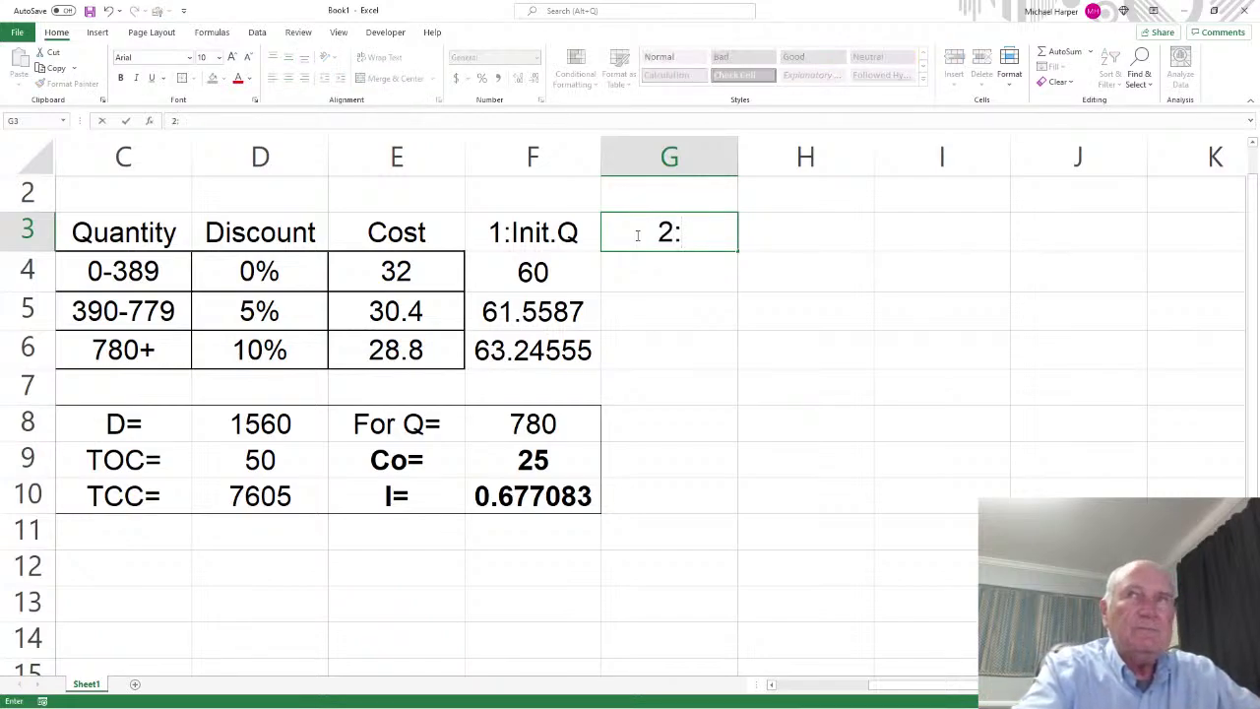
pyautogui.write('Feas.')
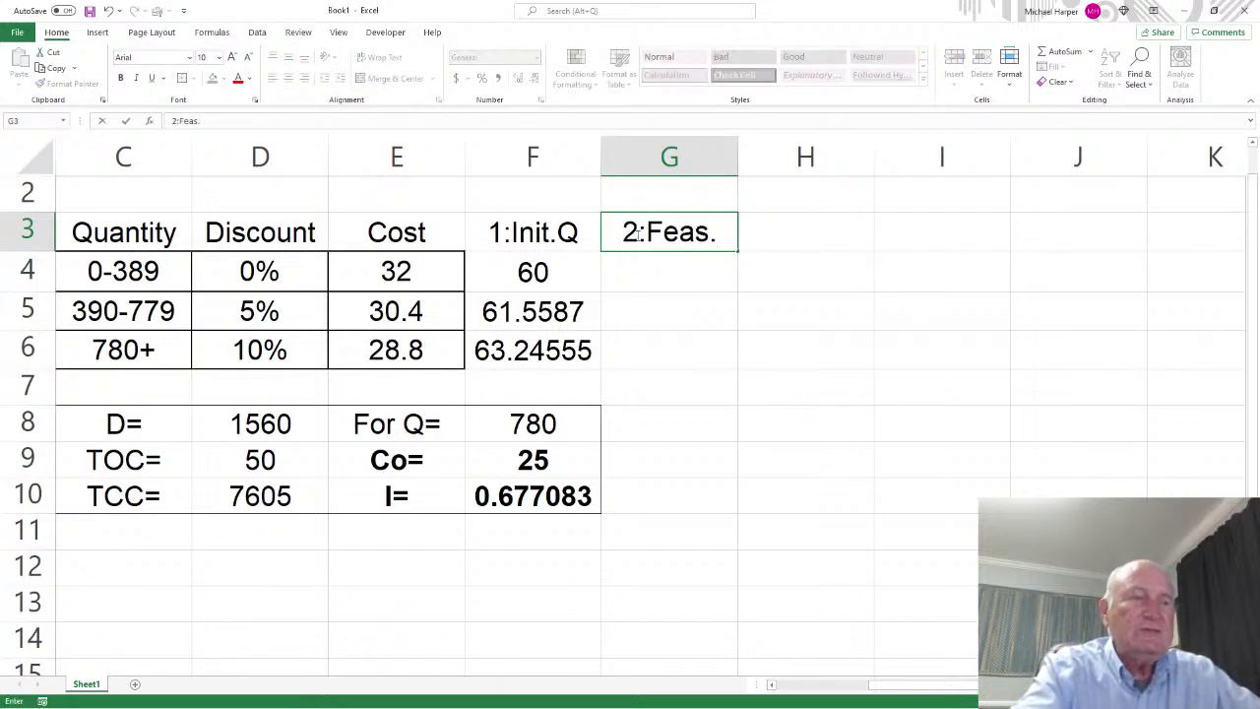
pyautogui.write('Q')
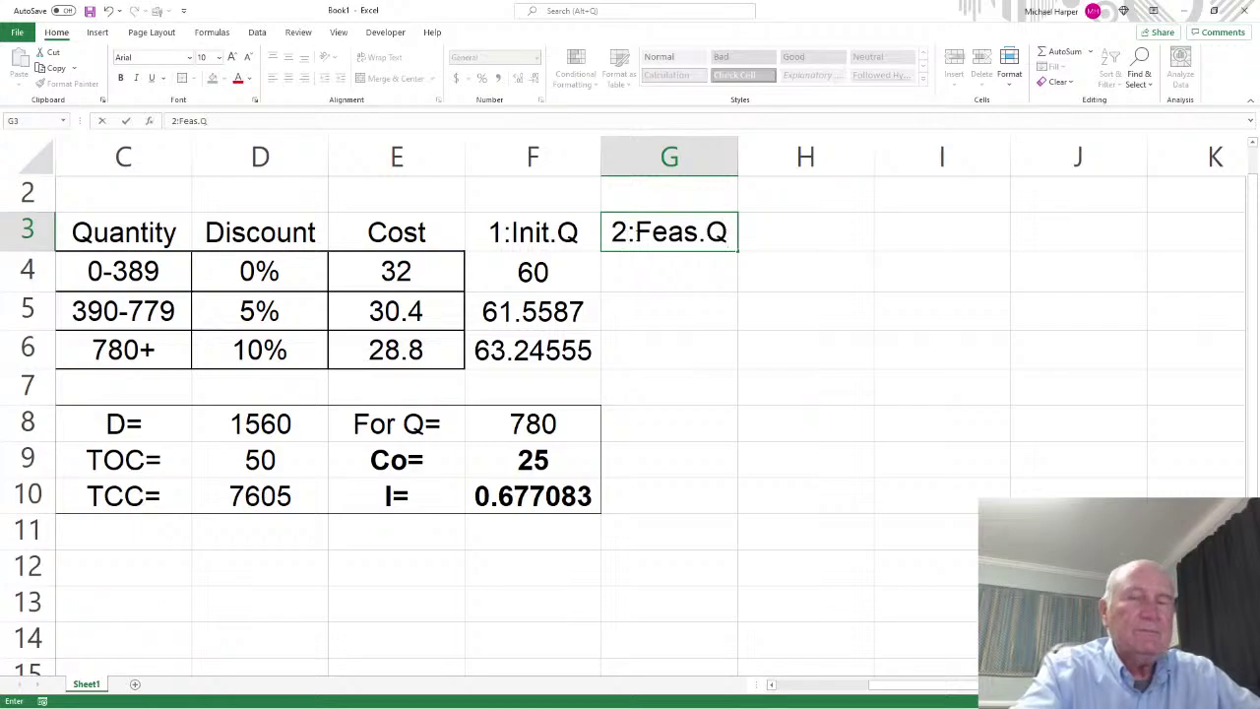
pyautogui.press('Return')
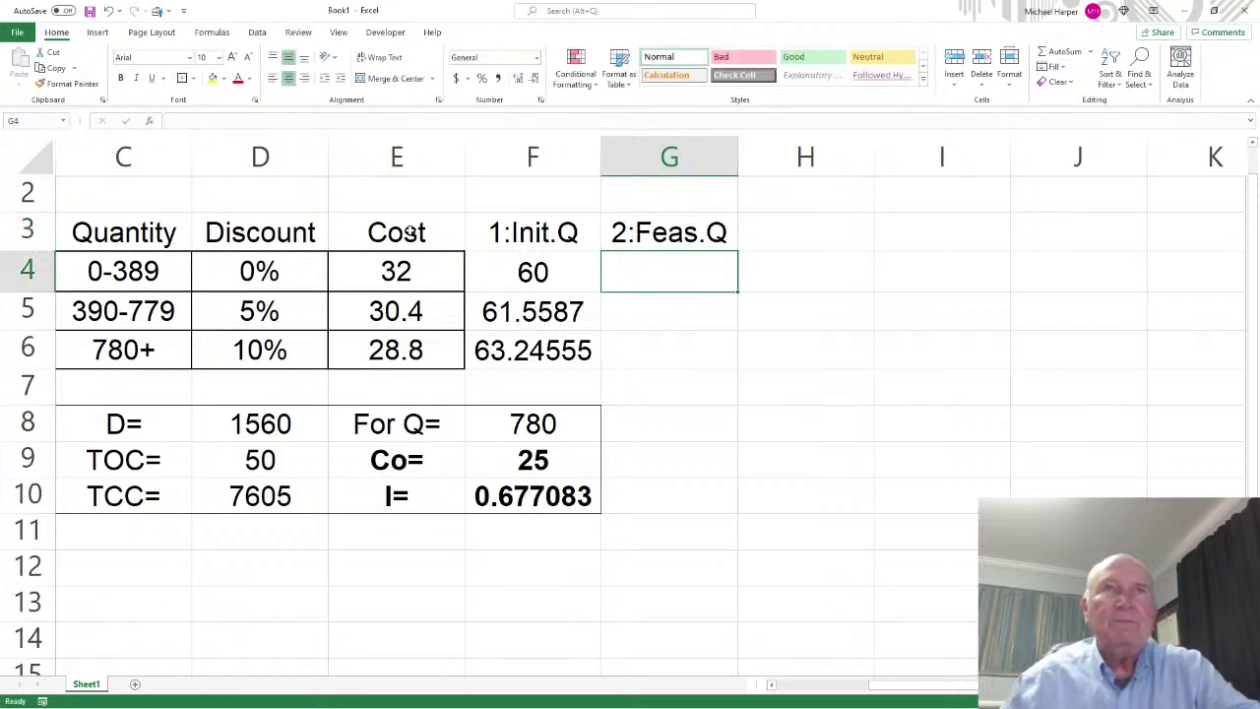
# Enter the feasible order quantities 60, 390 and 780 for the three price tiers in G4:G6
pyautogui.click(95, 273)
pyautogui.moveTo(95, 273); pyautogui.dragTo(599, 273)
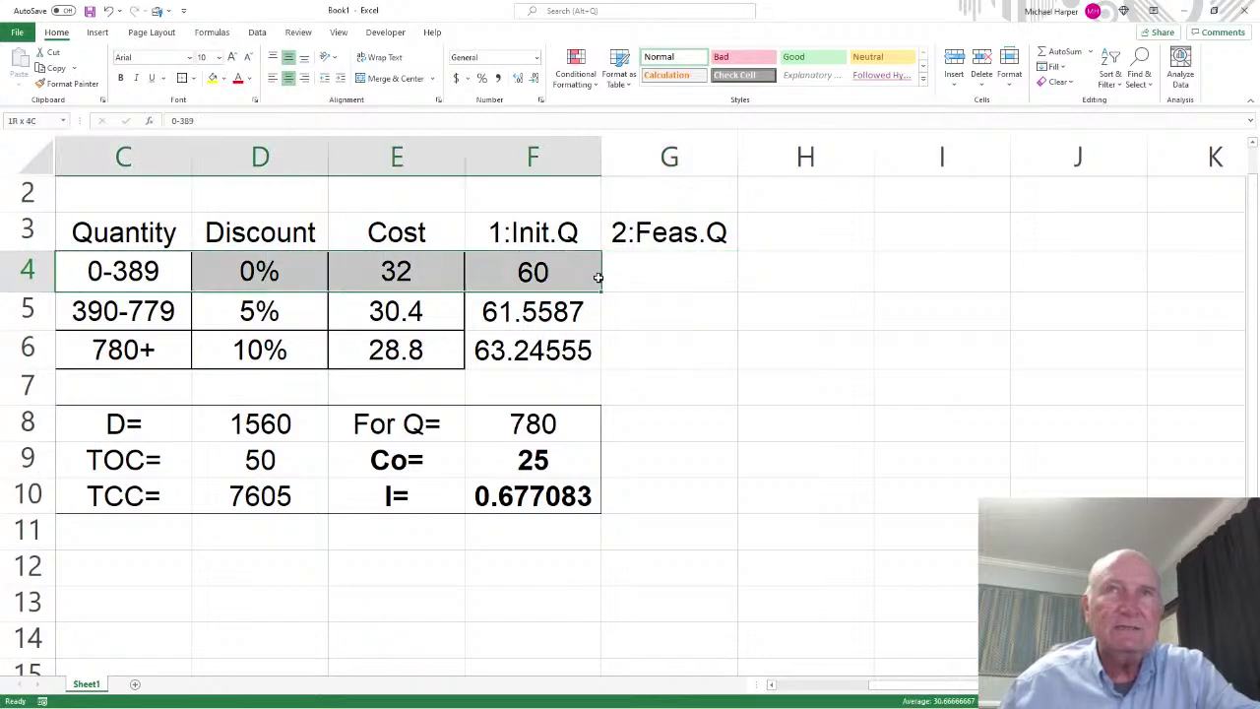
pyautogui.click(664, 276)
pyautogui.write('60')
pyautogui.press('Return')
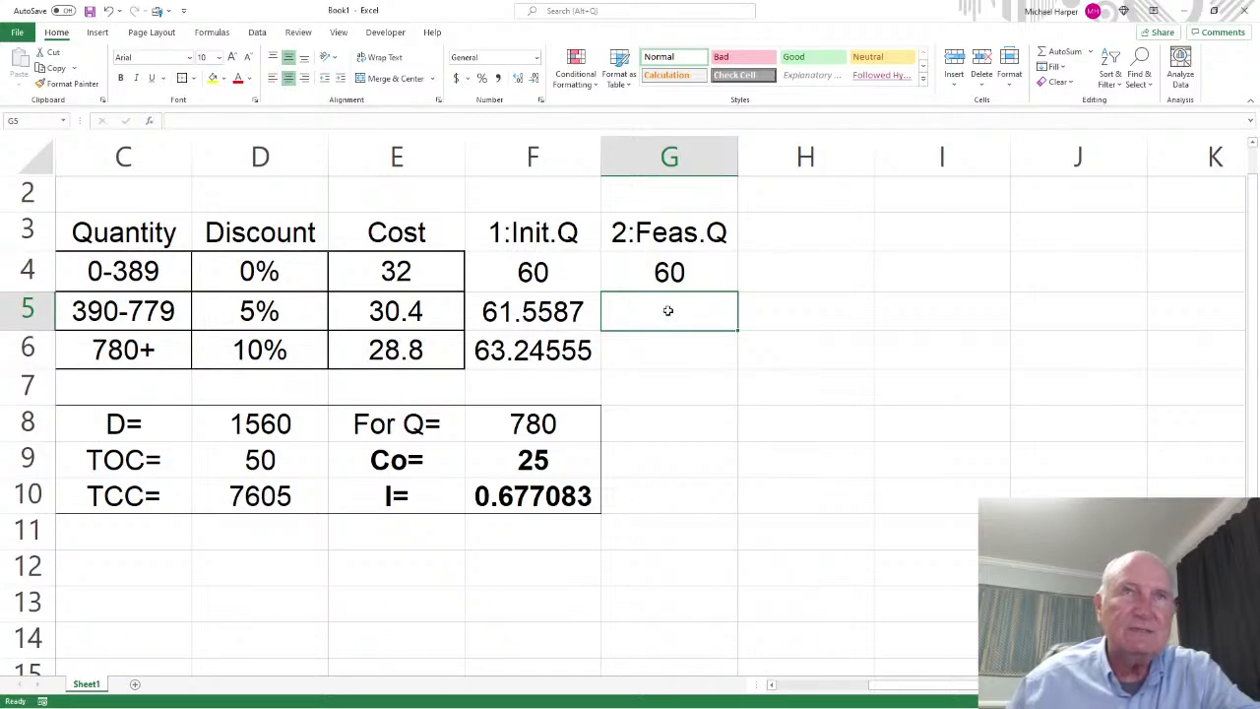
pyautogui.write('3.')
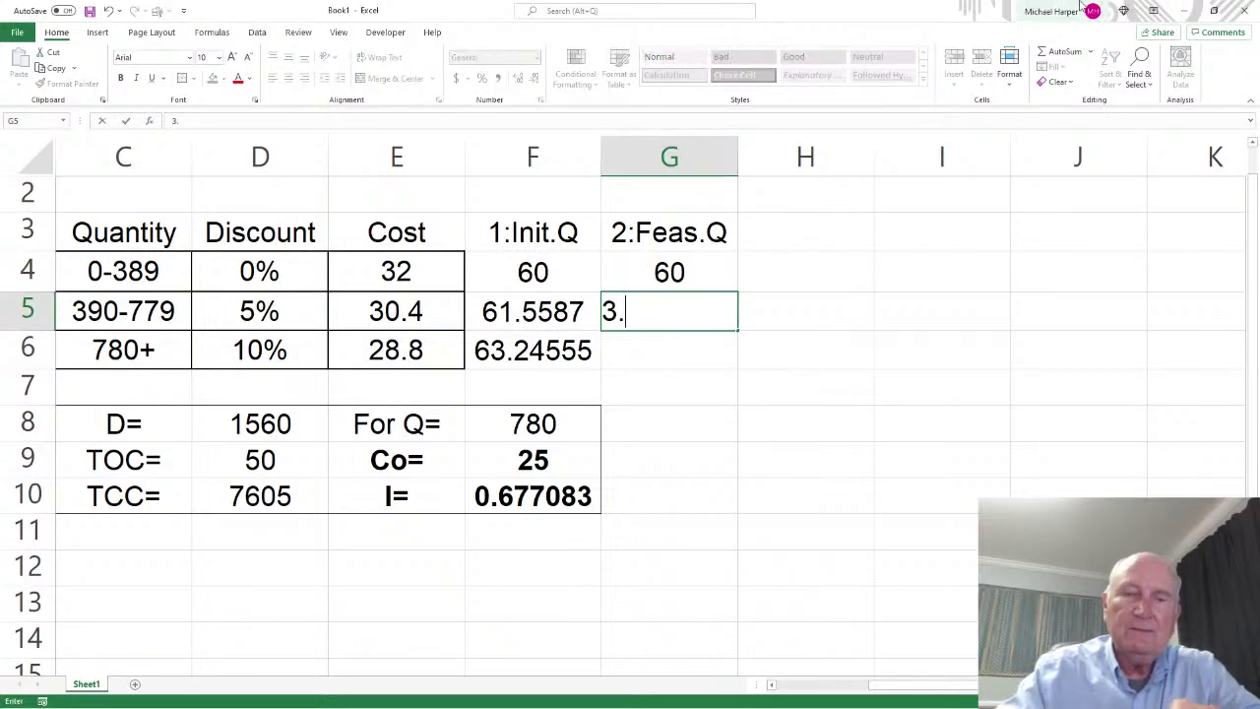
pyautogui.press('BackSpace')
pyautogui.press('BackSpace')
pyautogui.write('390')
pyautogui.press('Return')
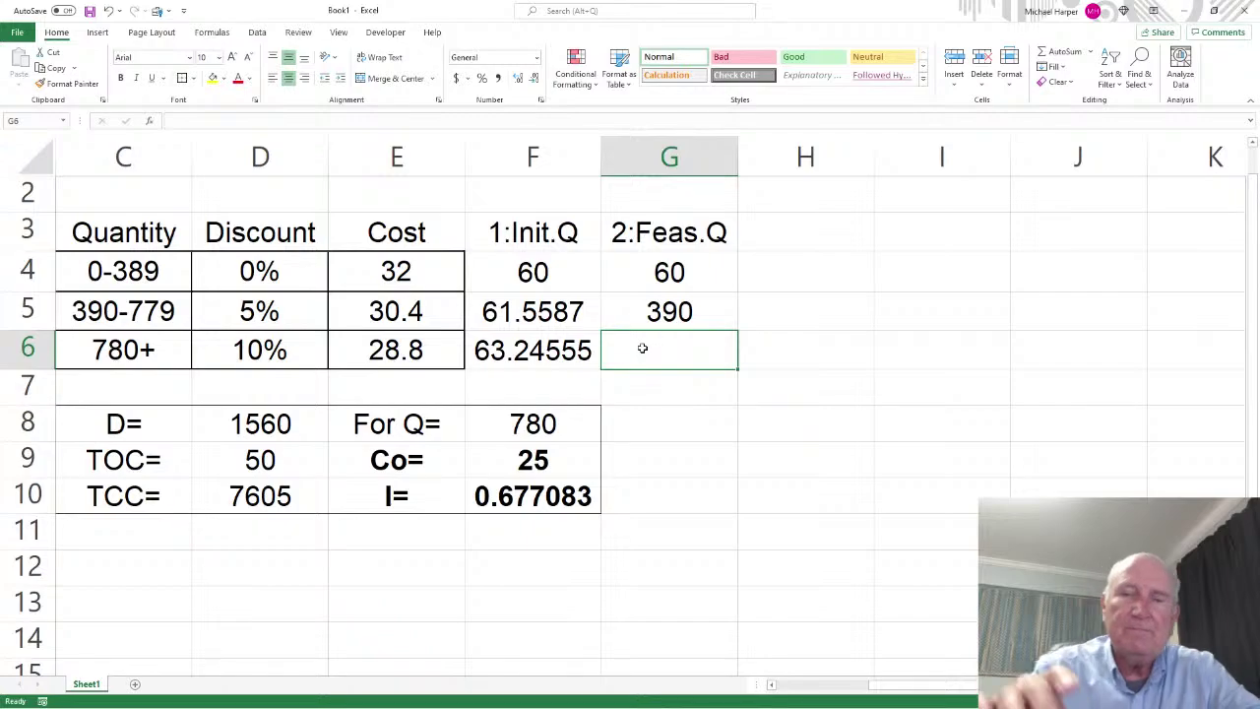
pyautogui.write('780')
pyautogui.press('Return')
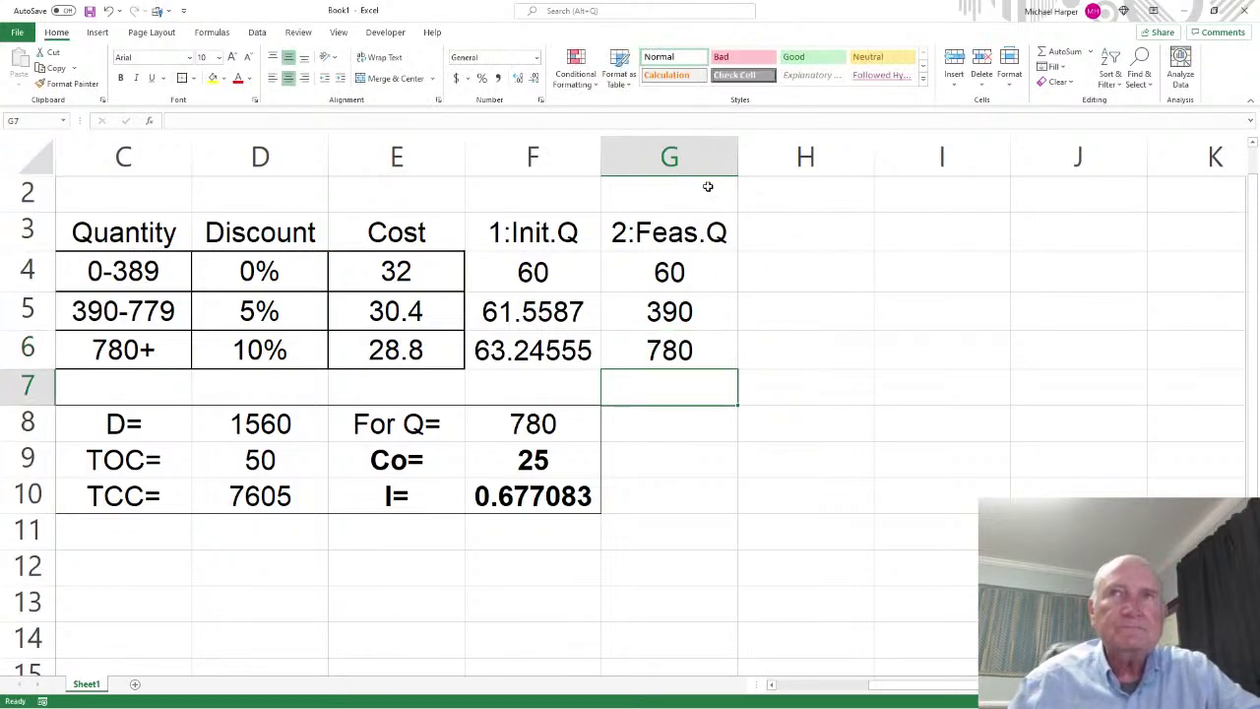
# Enter the heading 3:Tot.C in H3 for the total cost column
pyautogui.click(802, 229)
pyautogui.write('3:')
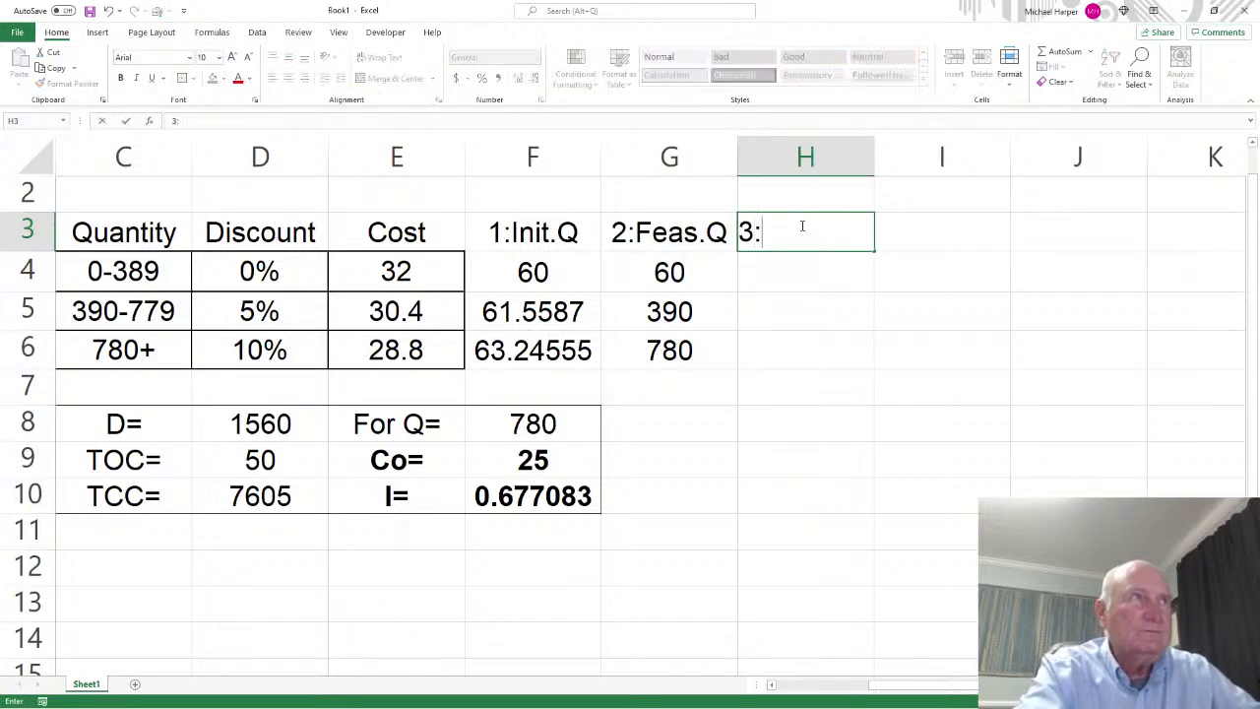
pyautogui.write('Tot.')
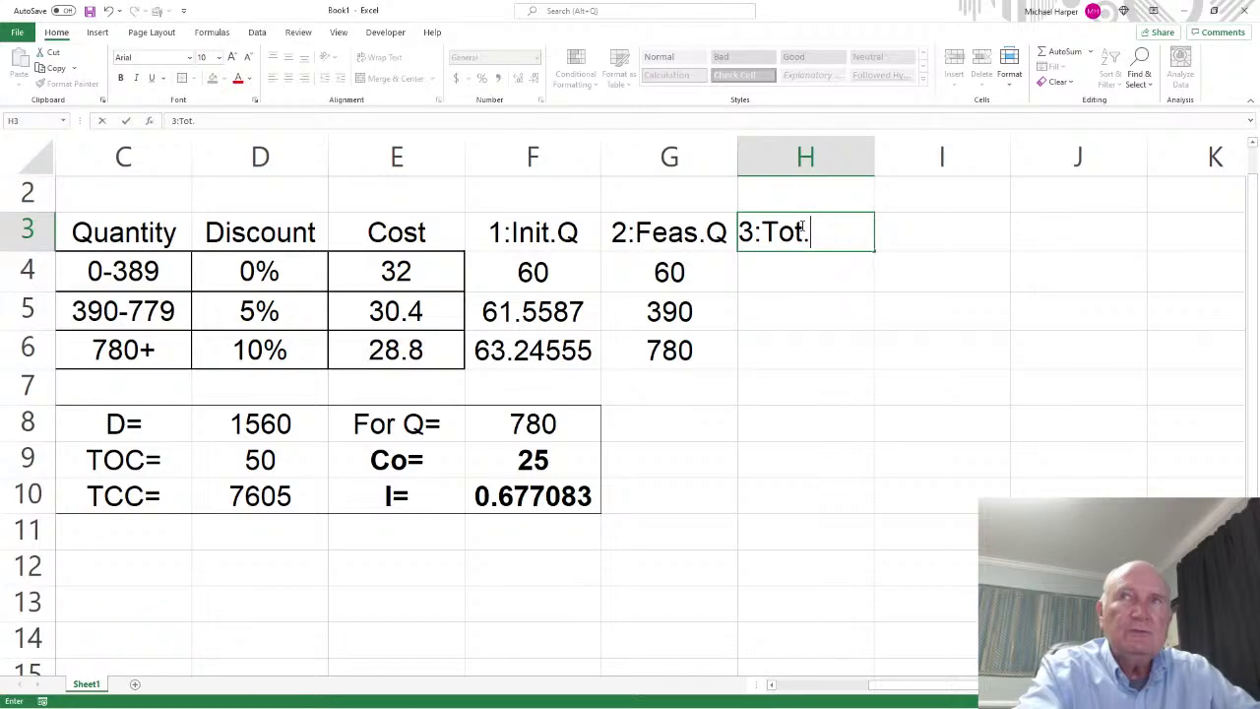
pyautogui.write('C')
pyautogui.press('Return')
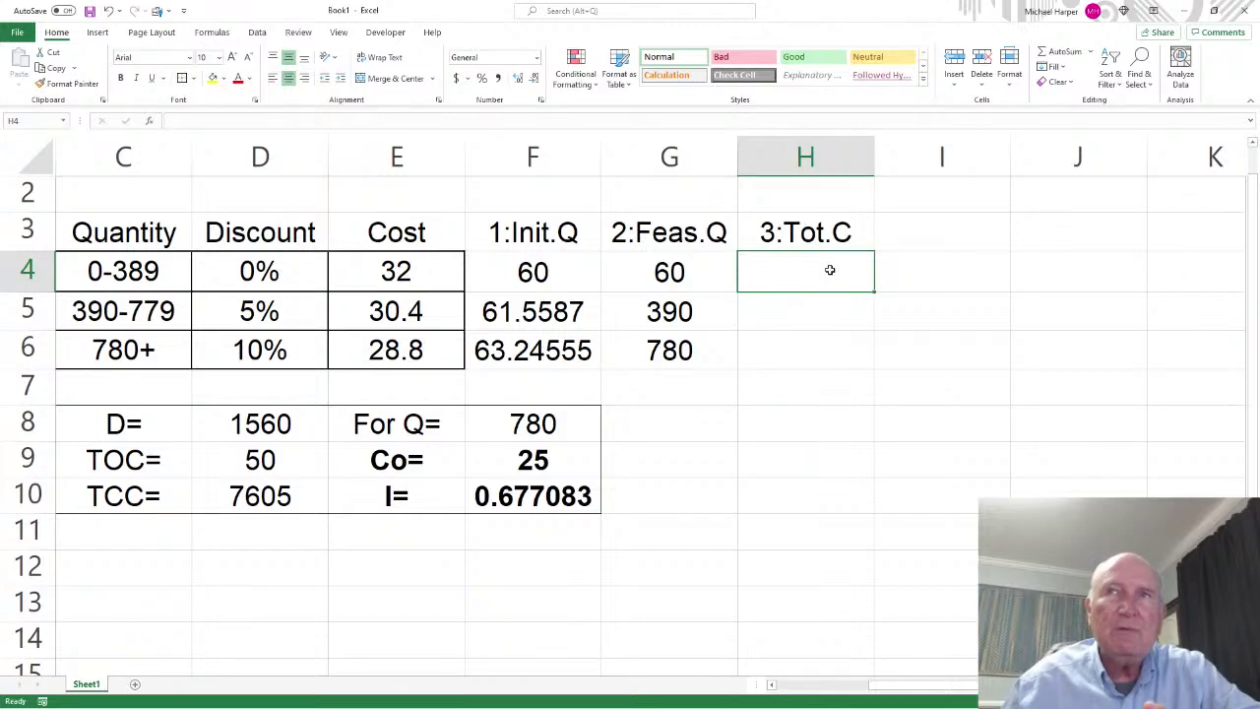
# Shorten the total cost heading in H3 to 3:TC
pyautogui.click(813, 239)
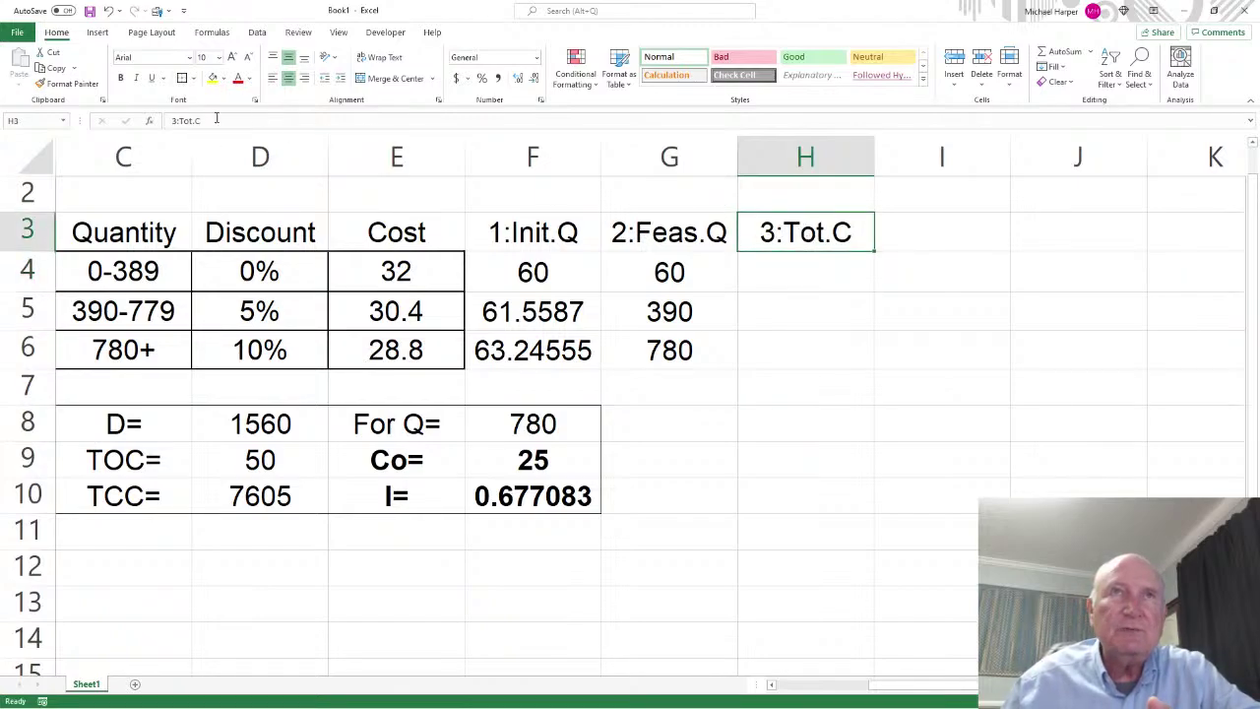
pyautogui.click(215, 120)
pyautogui.press('BackSpace')
pyautogui.press('BackSpace')
pyautogui.press('BackSpace')
pyautogui.press('BackSpace')
pyautogui.press('BackSpace')
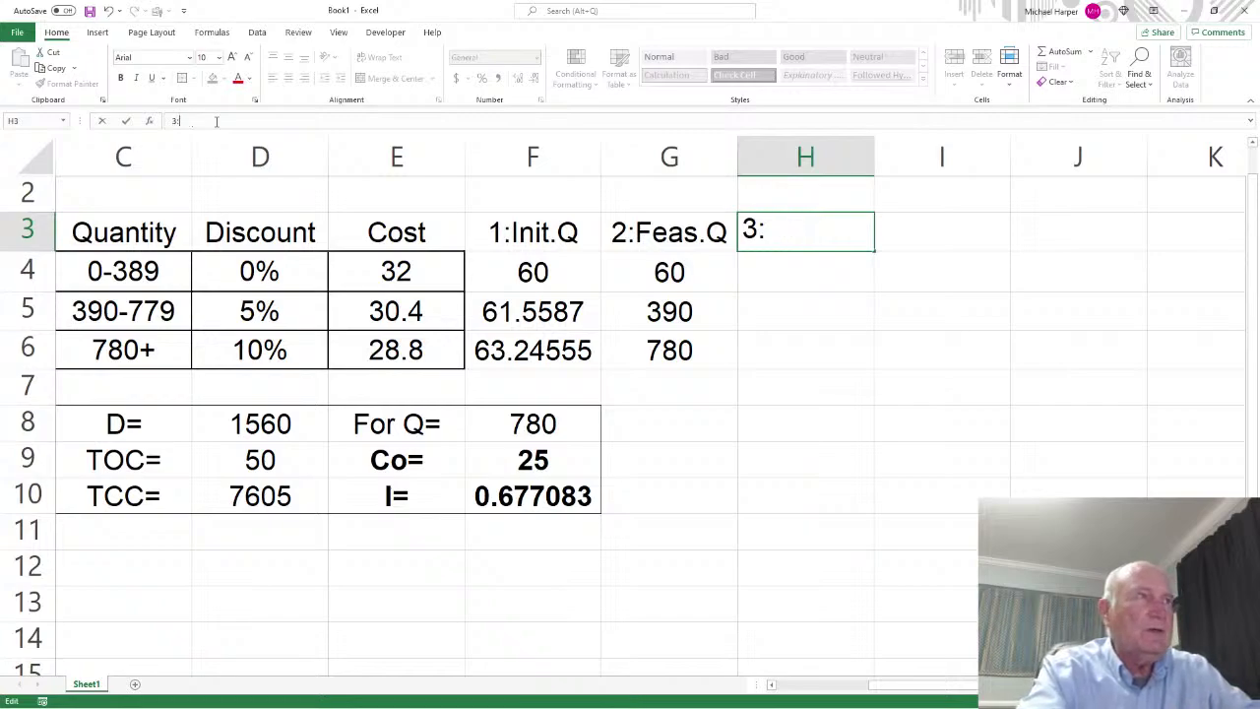
pyautogui.write('TC')
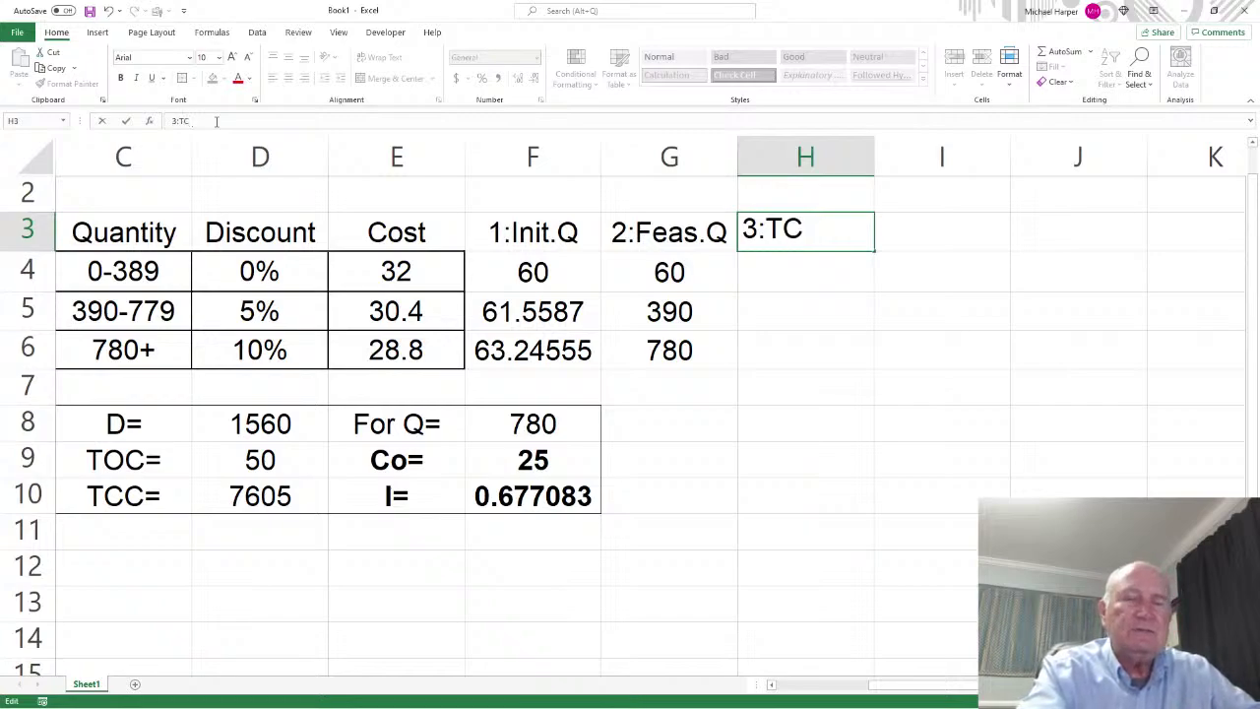
pyautogui.press('Return')
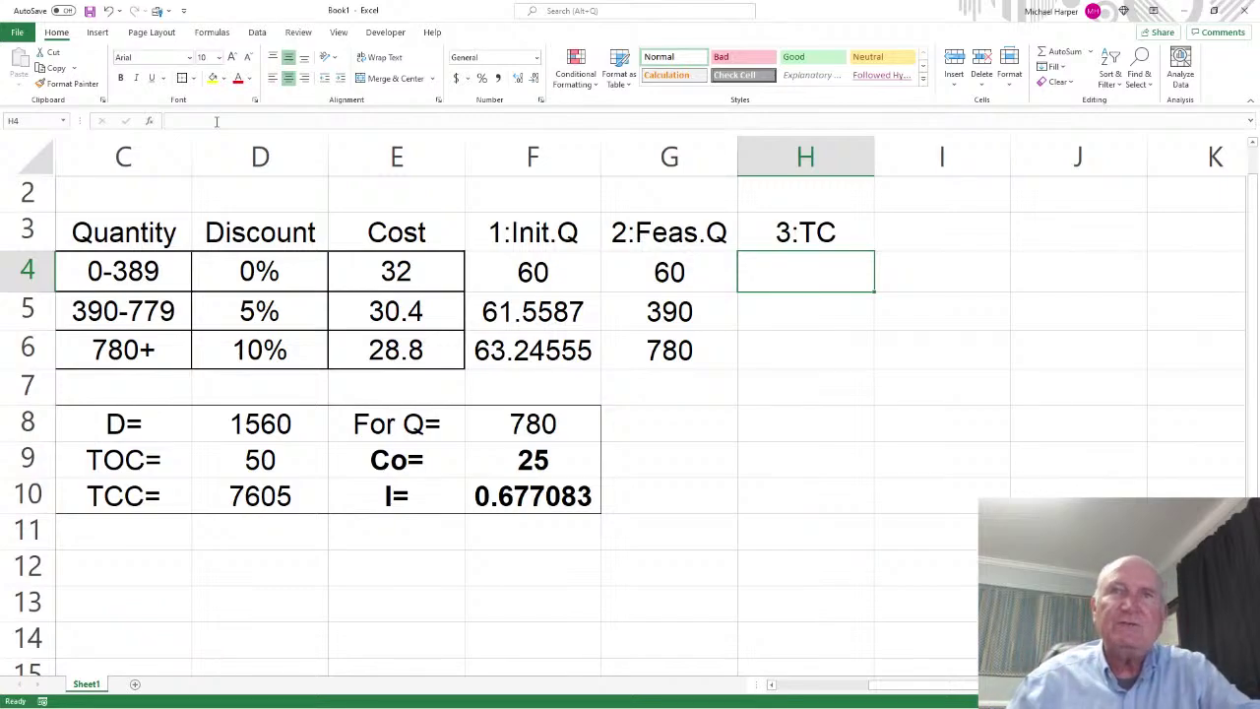
# Title a new cost table TOC in C12 and enter Feas.Q as its first column heading in C13
pyautogui.click(106, 564)
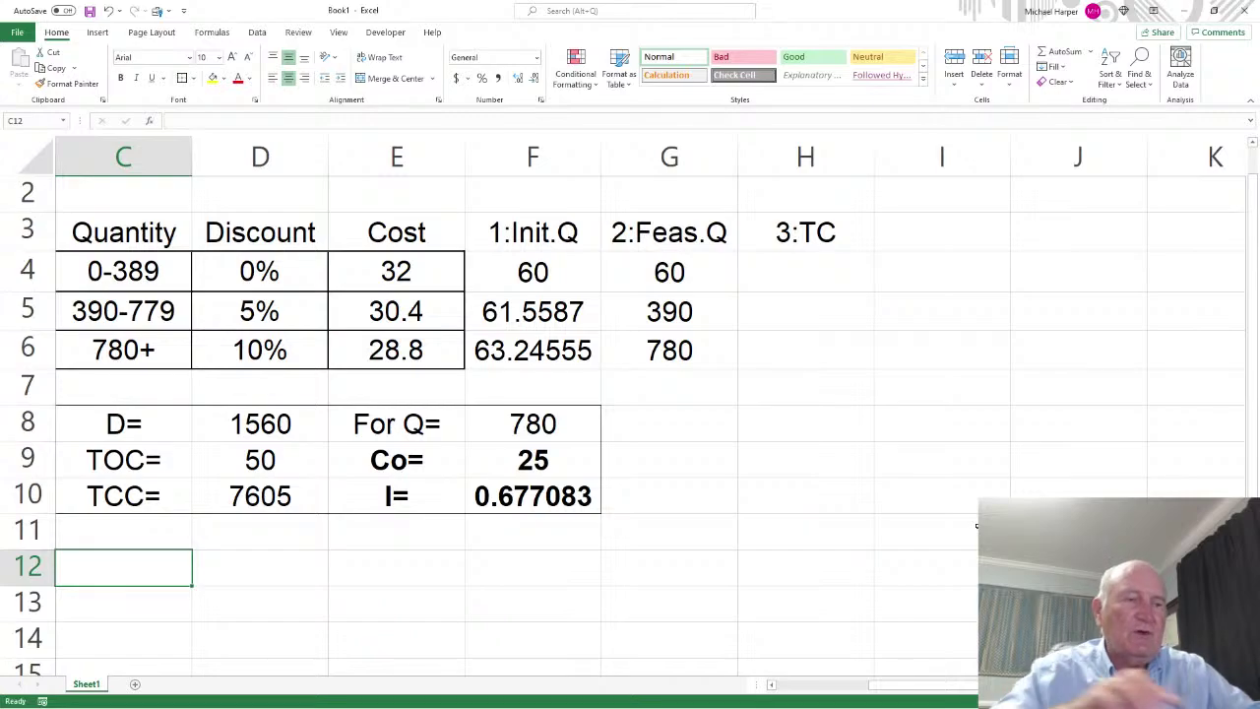
pyautogui.write('TOC')
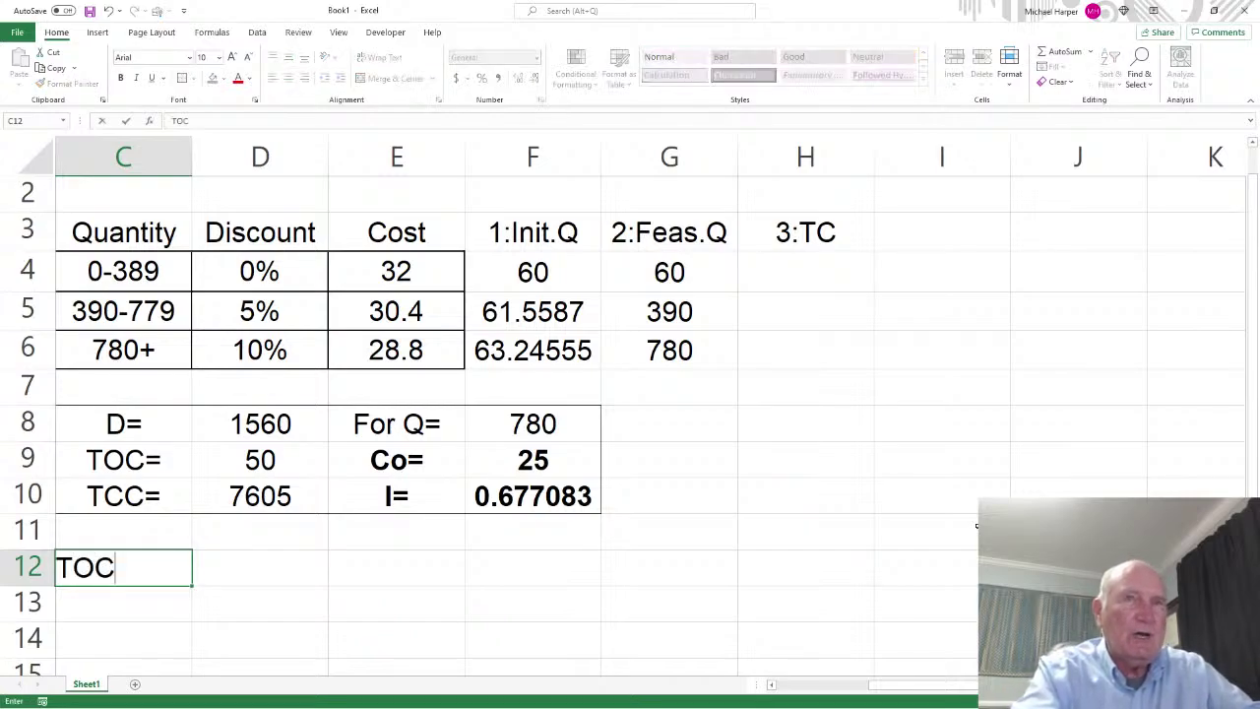
pyautogui.press('Return')
pyautogui.write('Fes')
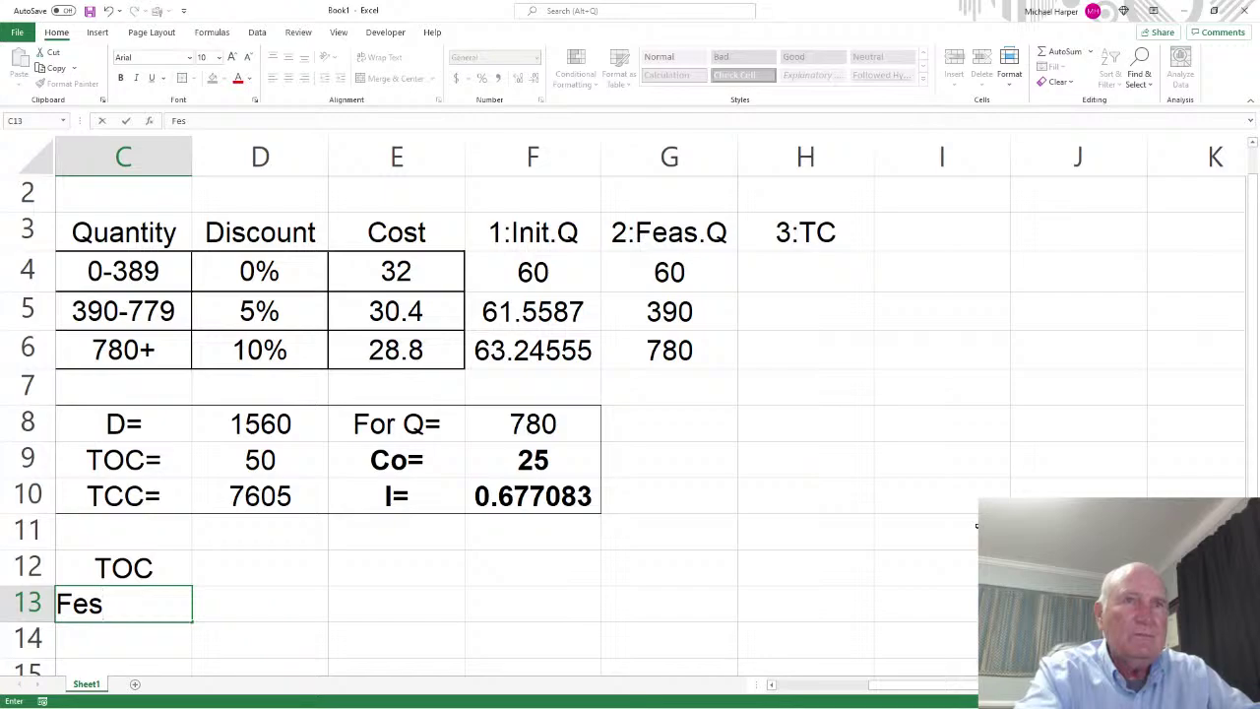
pyautogui.press('BackSpace')
pyautogui.write('as.')
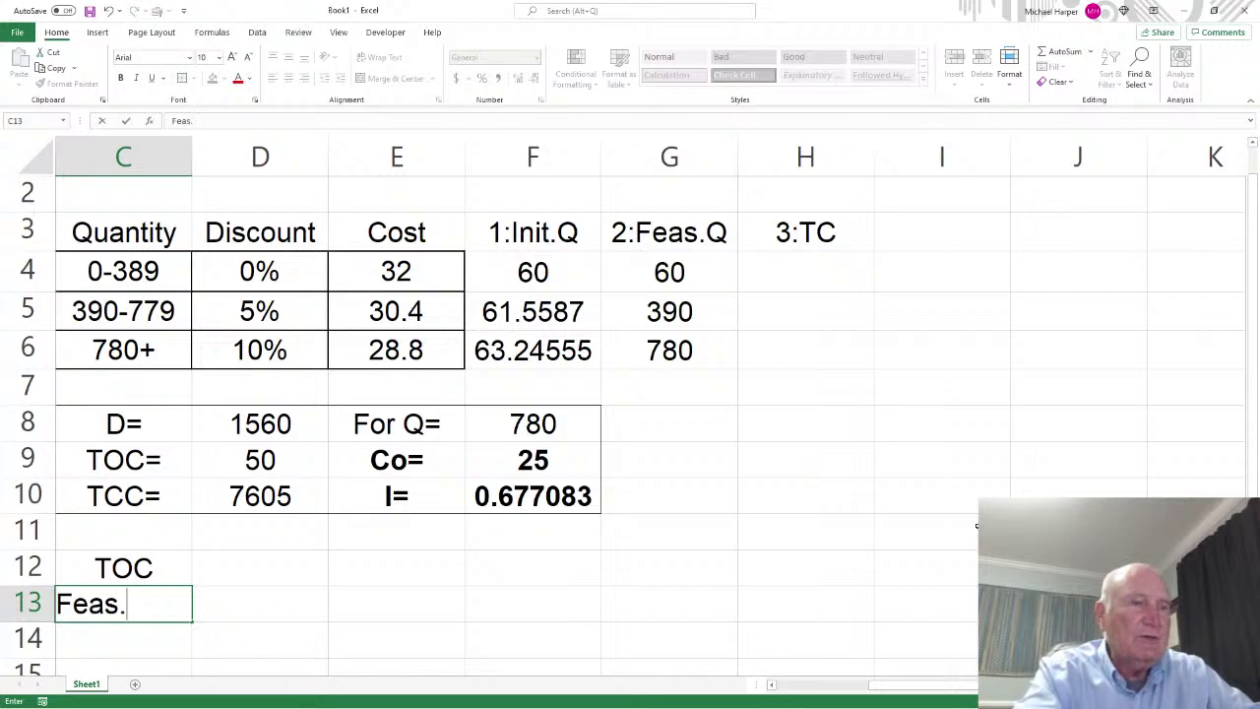
pyautogui.write('Q')
pyautogui.press('Tab')
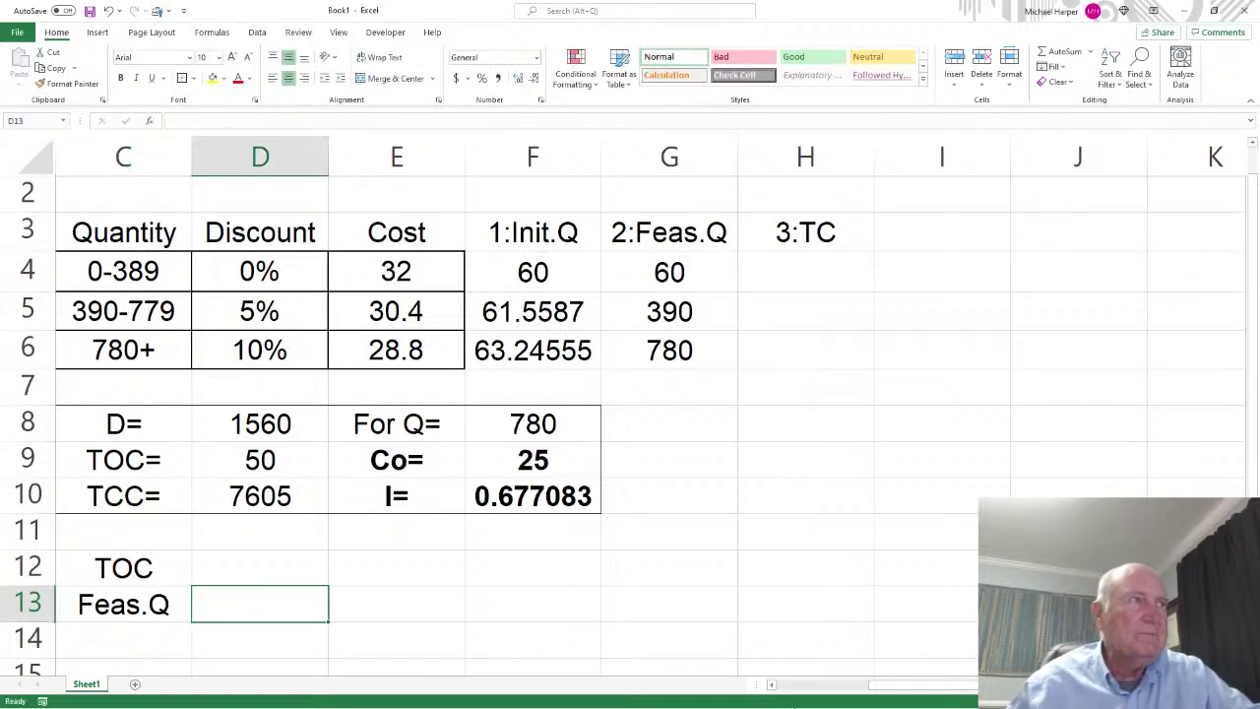
# Enter the remaining TOC table headings Item Cost, D, F, Co and TOC in D13:H13
pyautogui.click(774, 602)
pyautogui.scroll(-1, 768, 595)
pyautogui.click(246, 492)
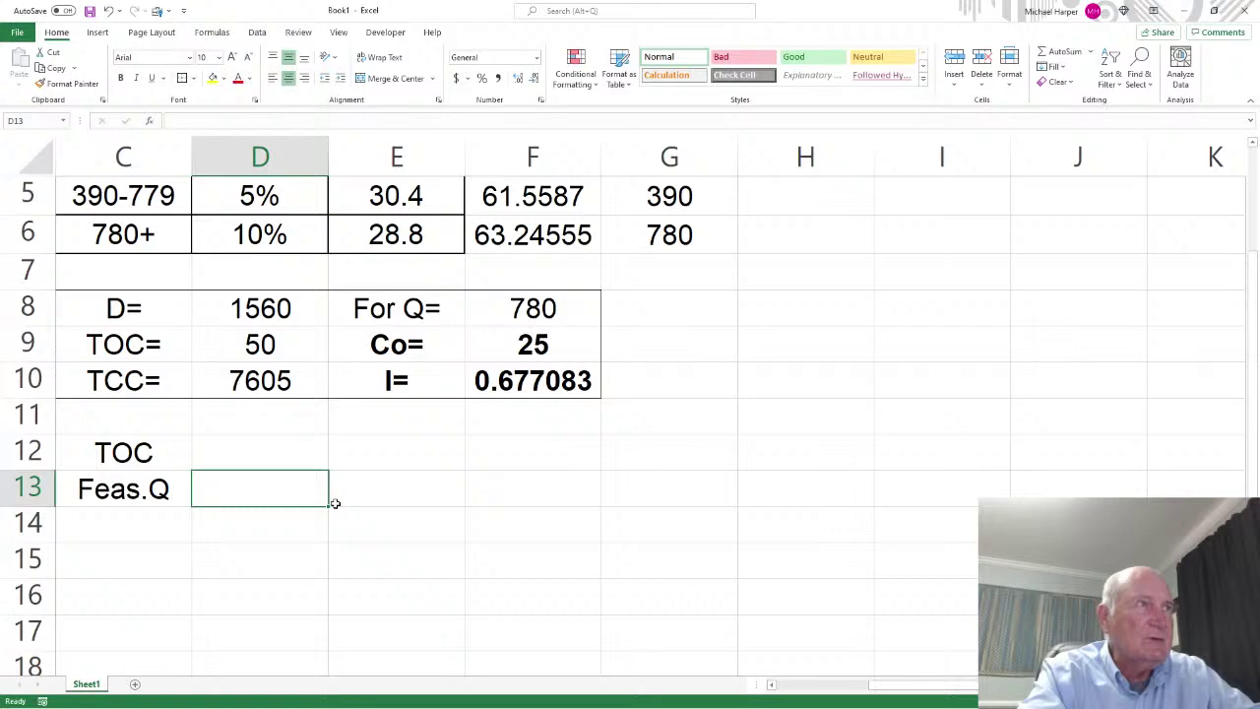
pyautogui.write('Item Cost')
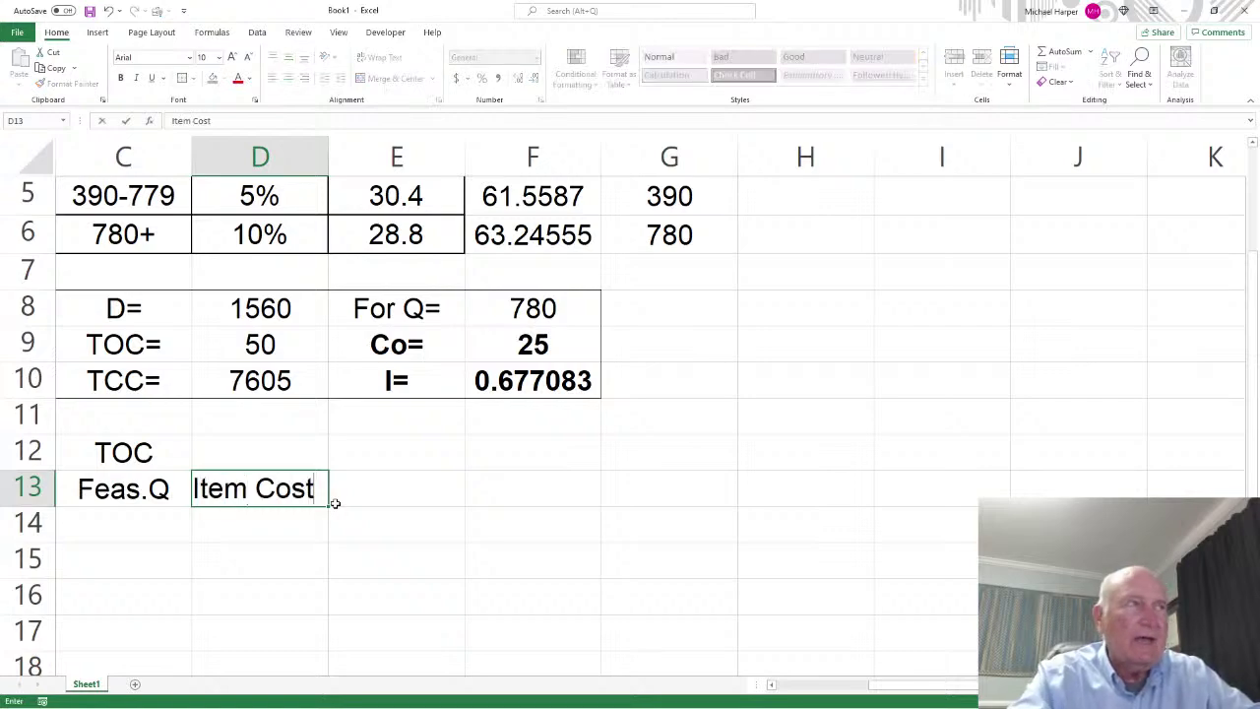
pyautogui.press('Tab')
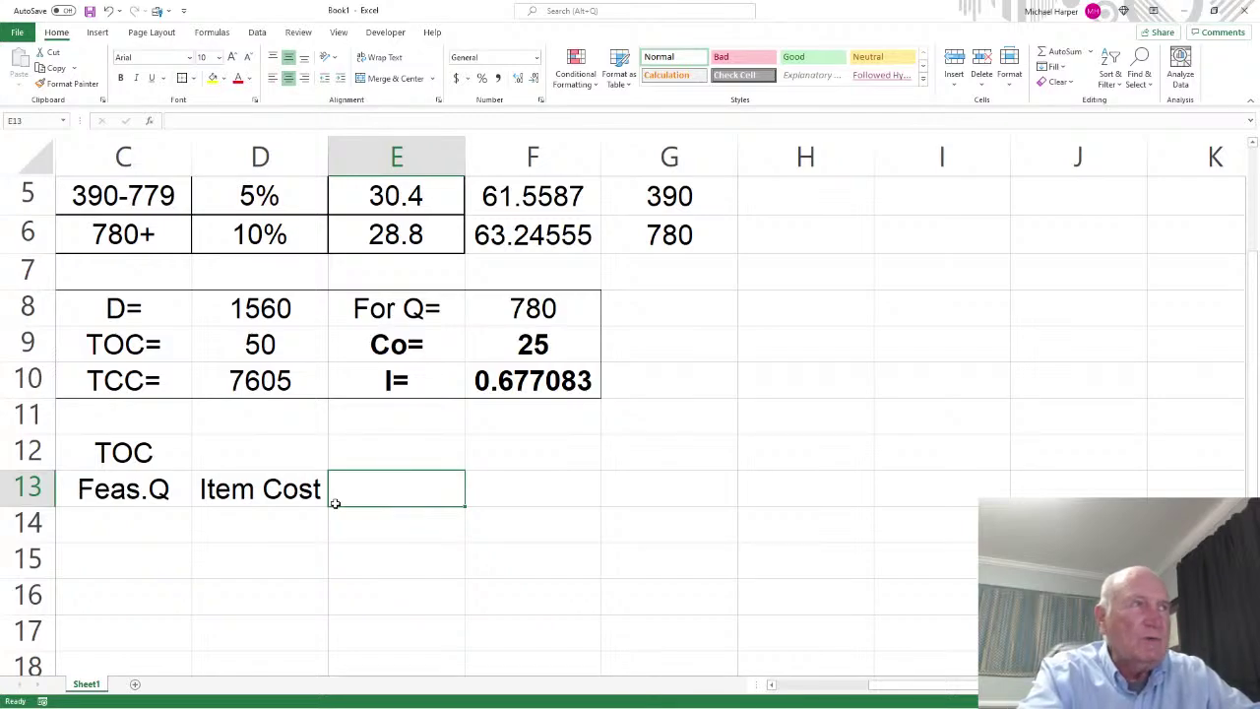
pyautogui.write('D')
pyautogui.press('Tab')
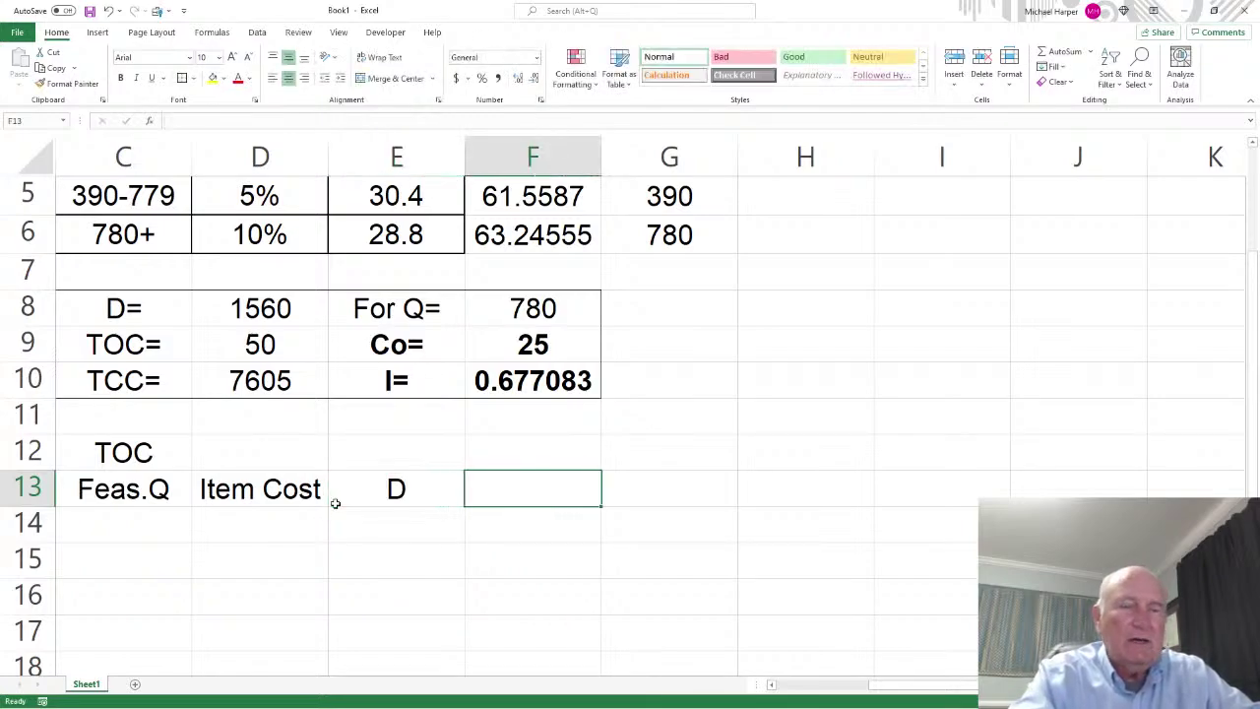
pyautogui.write('F')
pyautogui.press('Tab')
pyautogui.write('Co')
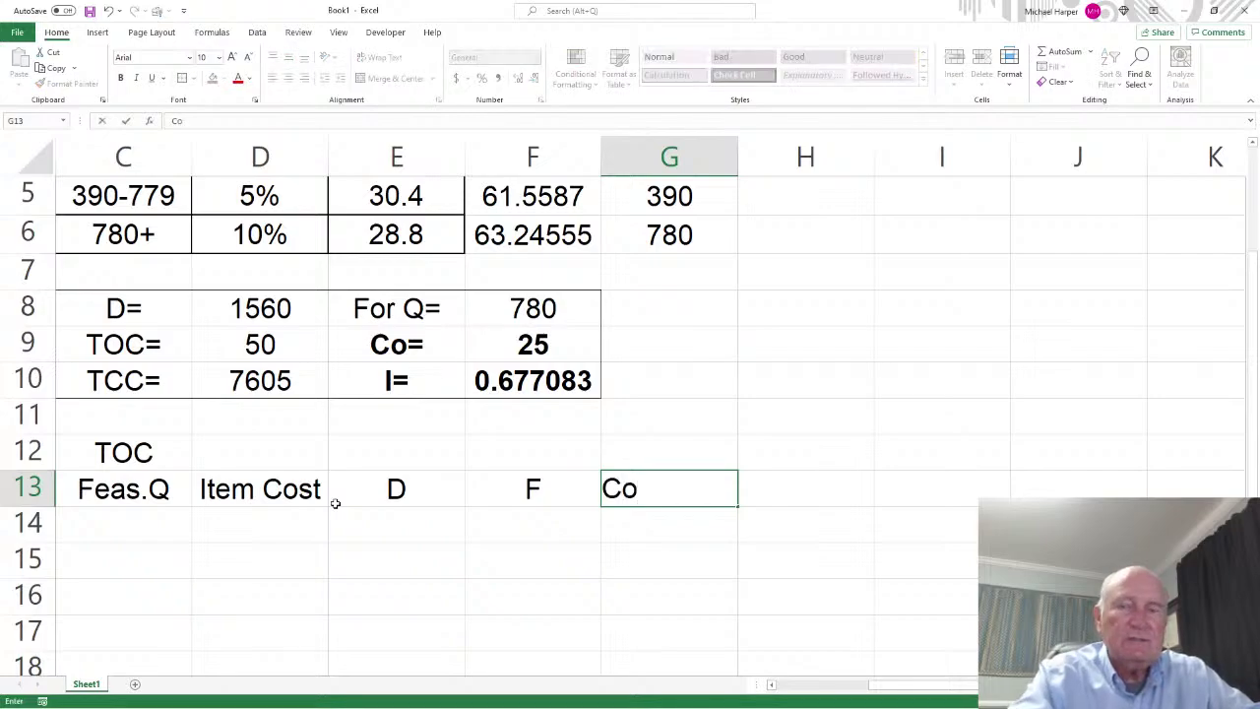
pyautogui.press('Tab')
pyautogui.write('Toc')
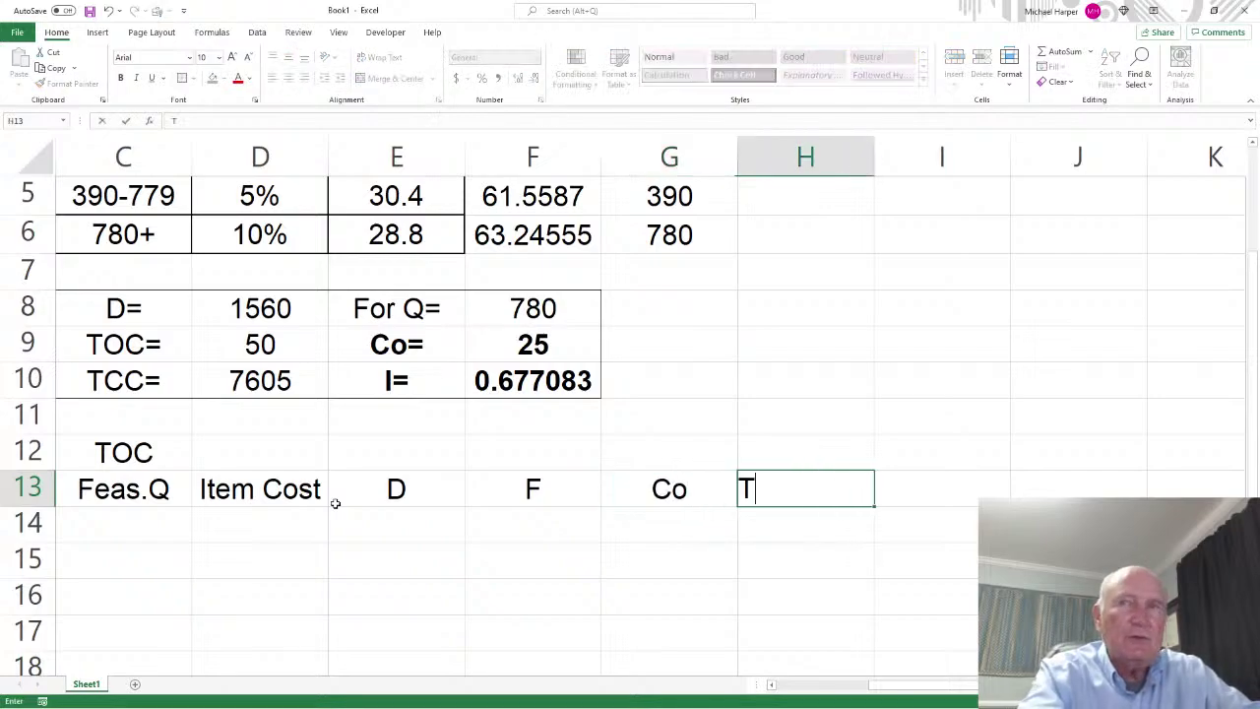
pyautogui.press('BackSpace')
pyautogui.press('BackSpace')
pyautogui.write('OC')
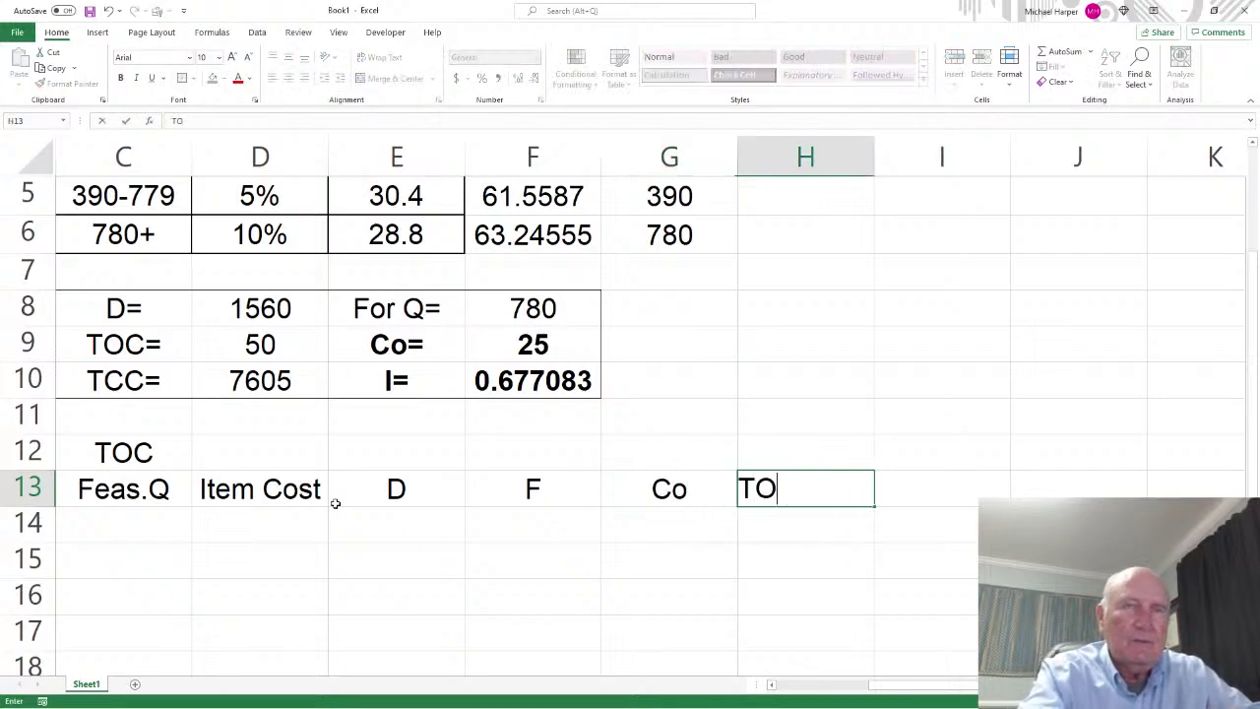
pyautogui.press('Return')
# Link C14 to the first feasible quantity with =G4 and copy the formula down through C16
pyautogui.press('Left')
pyautogui.press('Left')
pyautogui.press('Left')
pyautogui.press('Left')
pyautogui.press('Left')
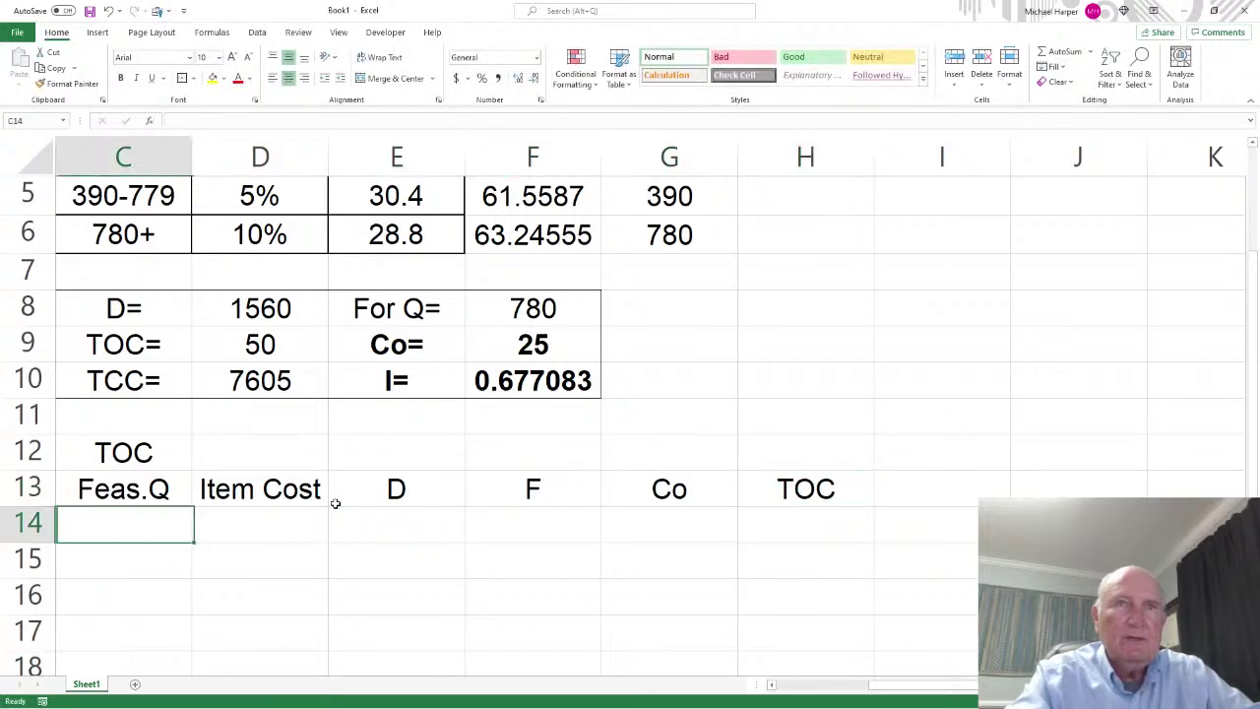
pyautogui.write('=')
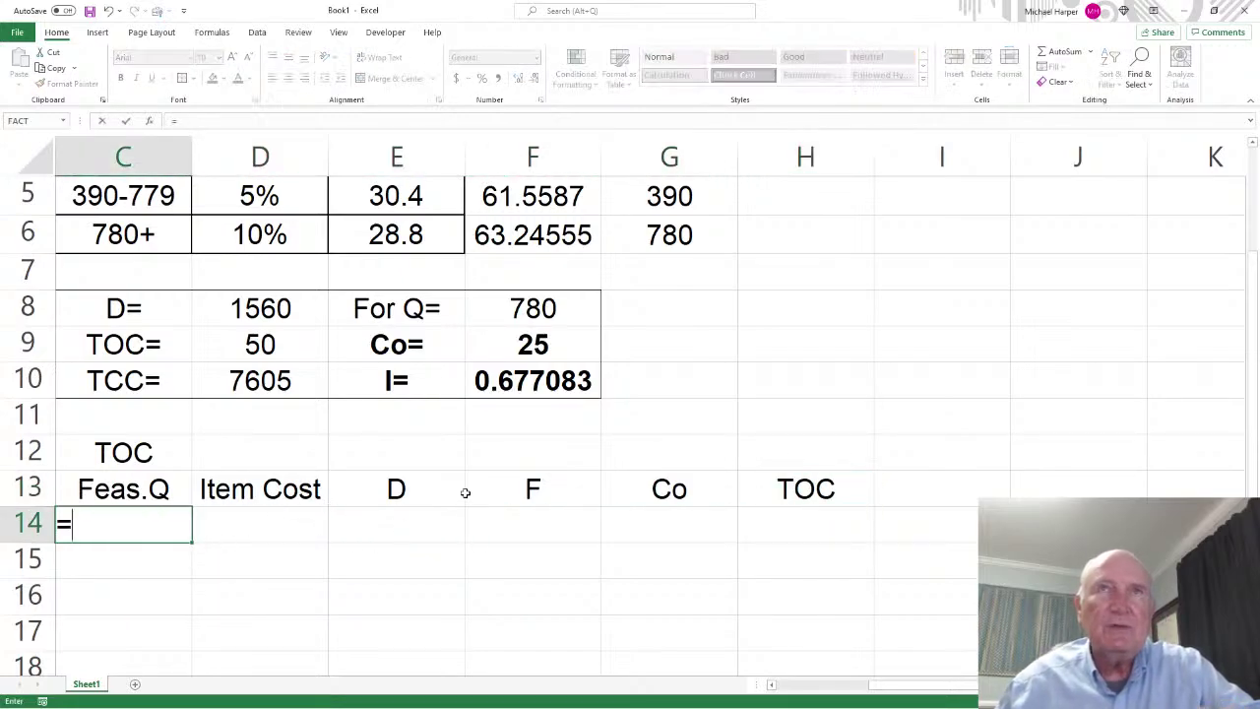
pyautogui.scroll(2, 364, 529)
pyautogui.click(656, 309)
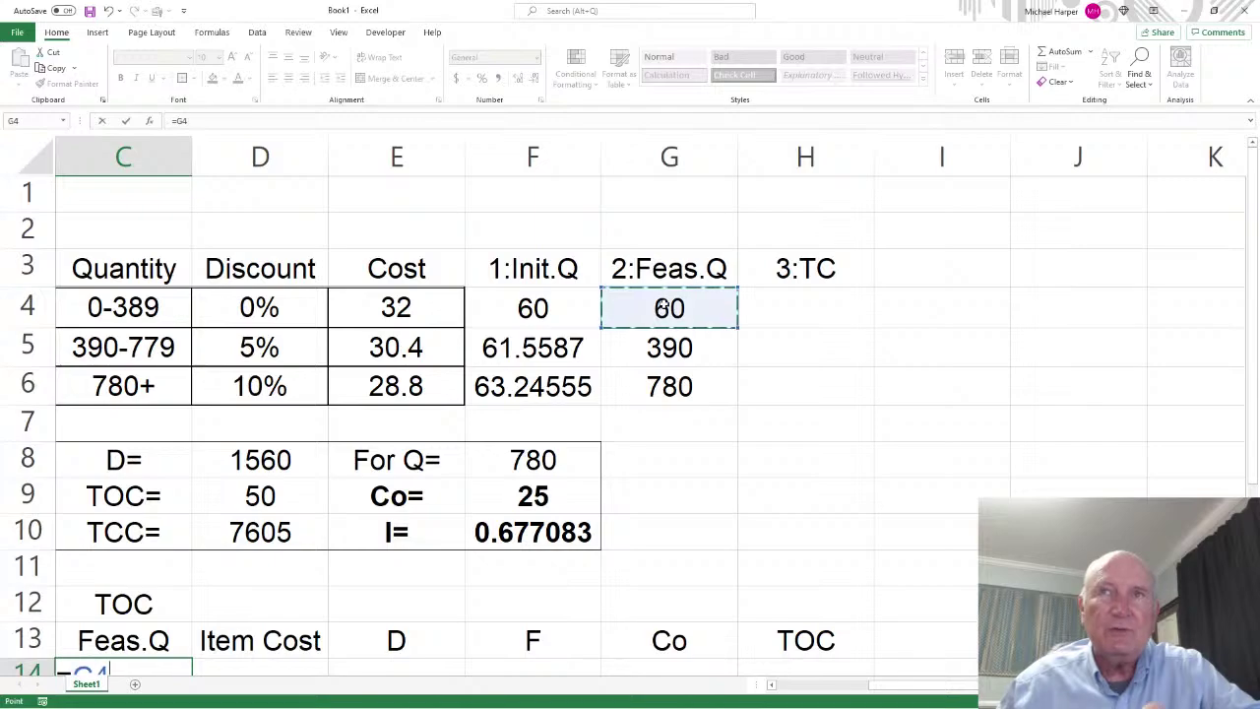
pyautogui.press('Return')
pyautogui.click(127, 486)
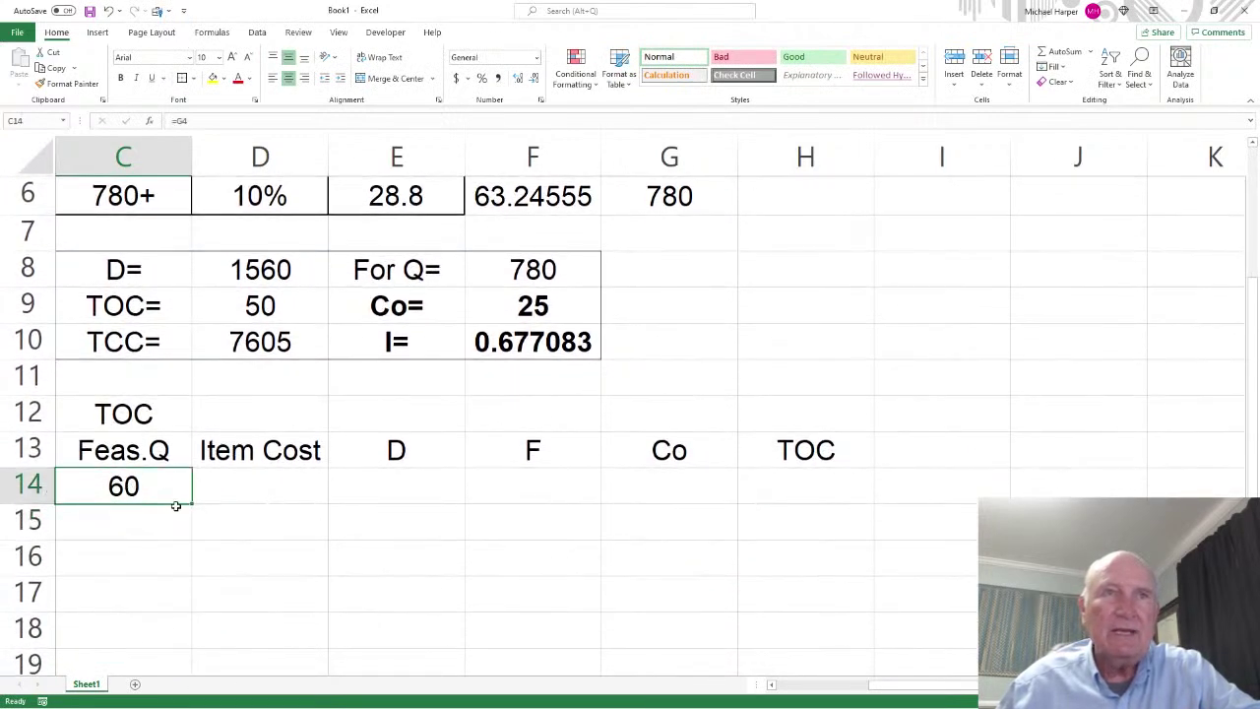
pyautogui.moveTo(193, 503); pyautogui.dragTo(192, 576)
# Link D14 to the first price tier's cost with =E4 and copy the formula down through D16
pyautogui.click(247, 491)
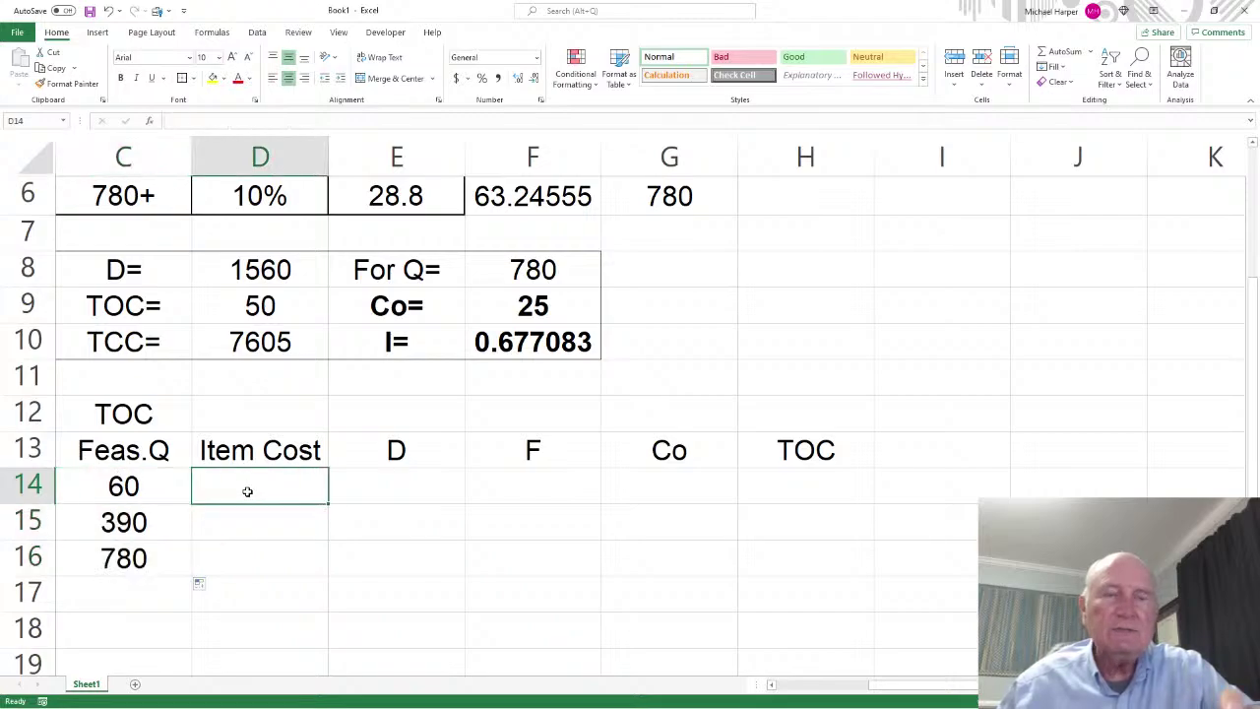
pyautogui.write('=')
pyautogui.scroll(2, 413, 430)
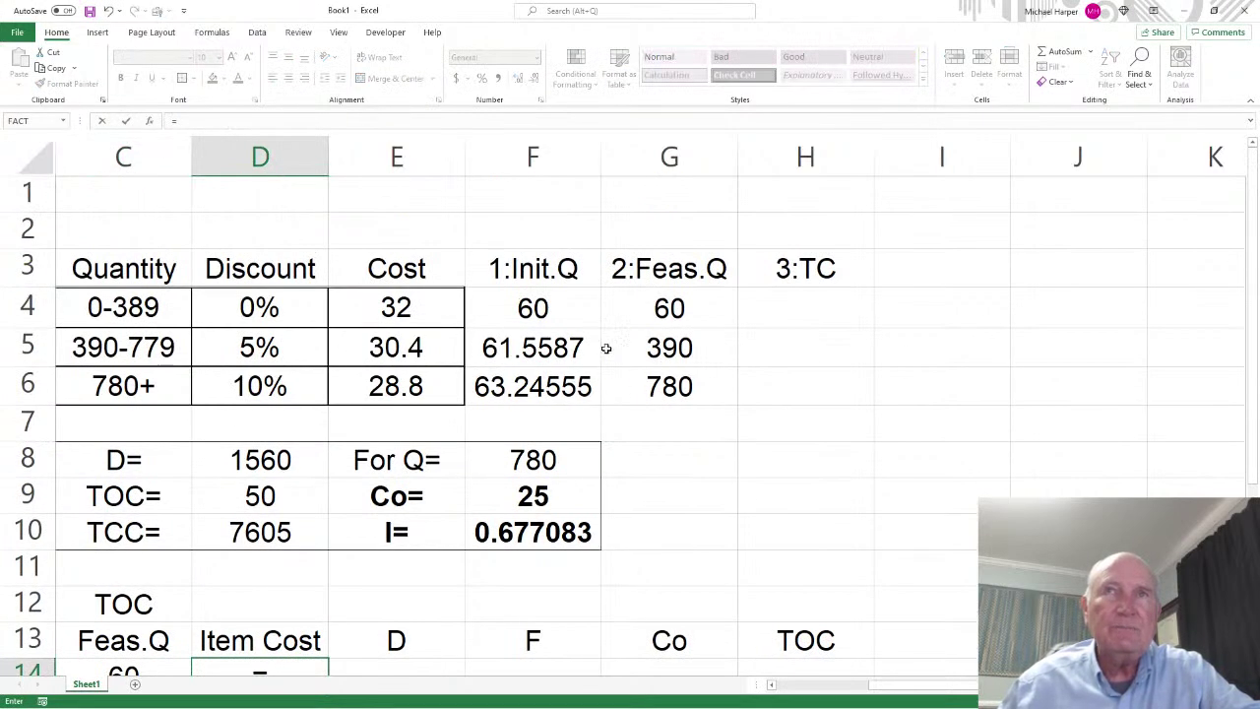
pyautogui.click(393, 312)
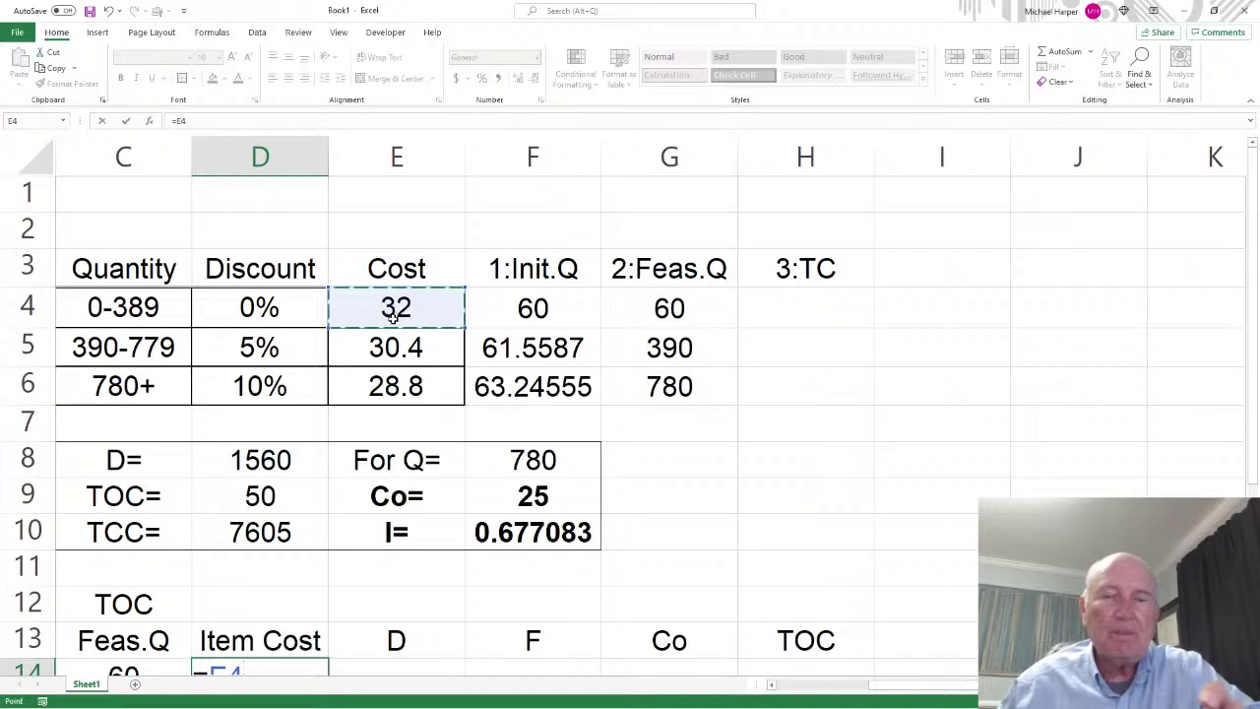
pyautogui.press('Return')
pyautogui.scroll(-2, 421, 360)
pyautogui.click(291, 483)
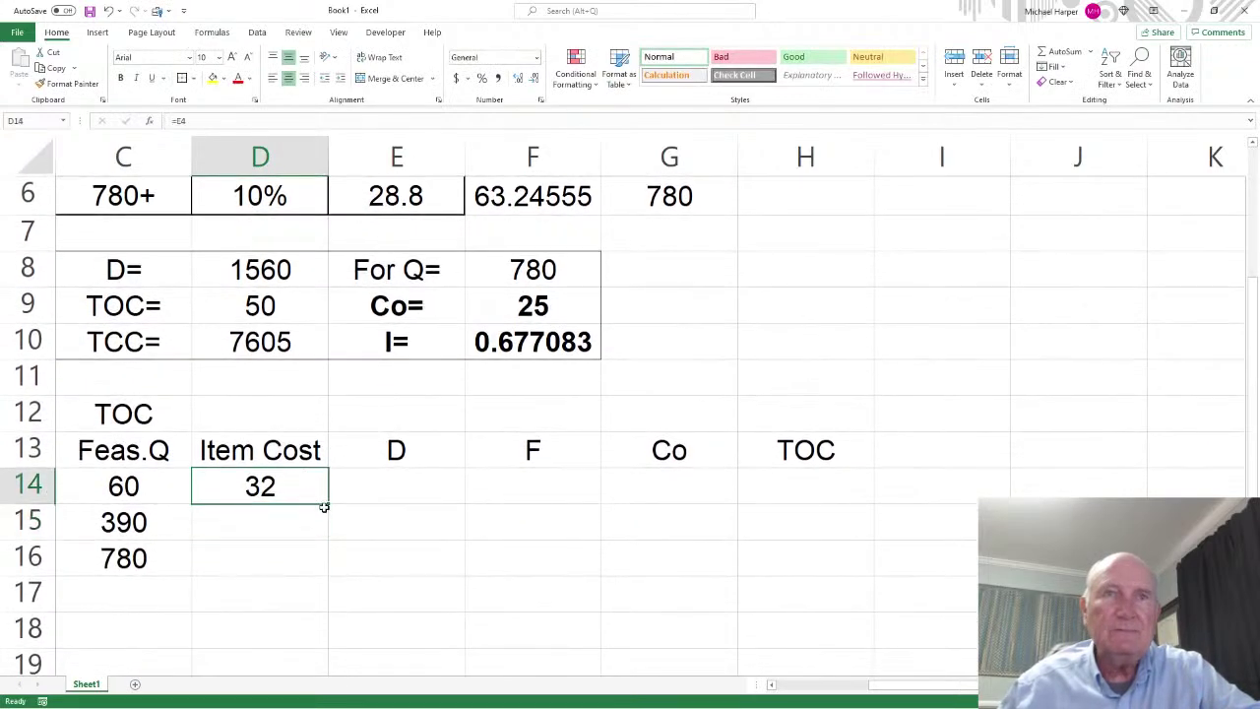
pyautogui.moveTo(328, 503); pyautogui.dragTo(336, 569)
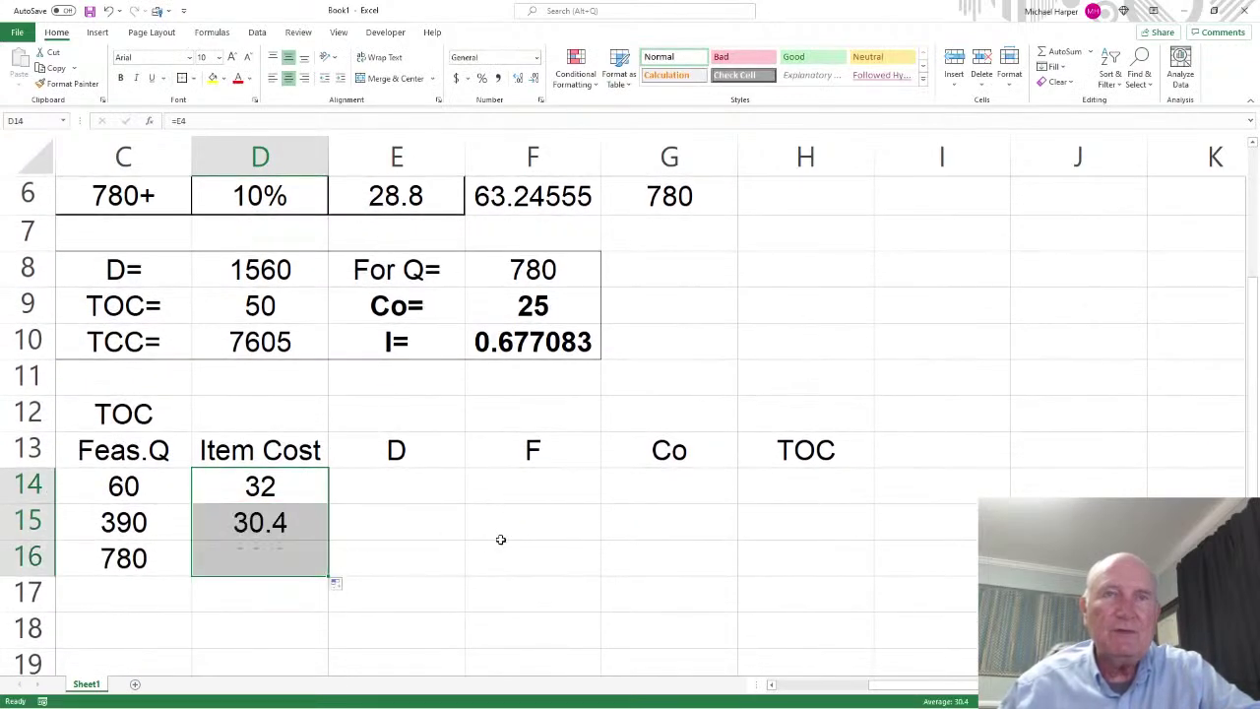
# Link E14 in the TOC table's D column to the annual demand in D8
pyautogui.keyDown('ctrl'); pyautogui.scroll(-1, 471, 534); pyautogui.keyUp('ctrl')
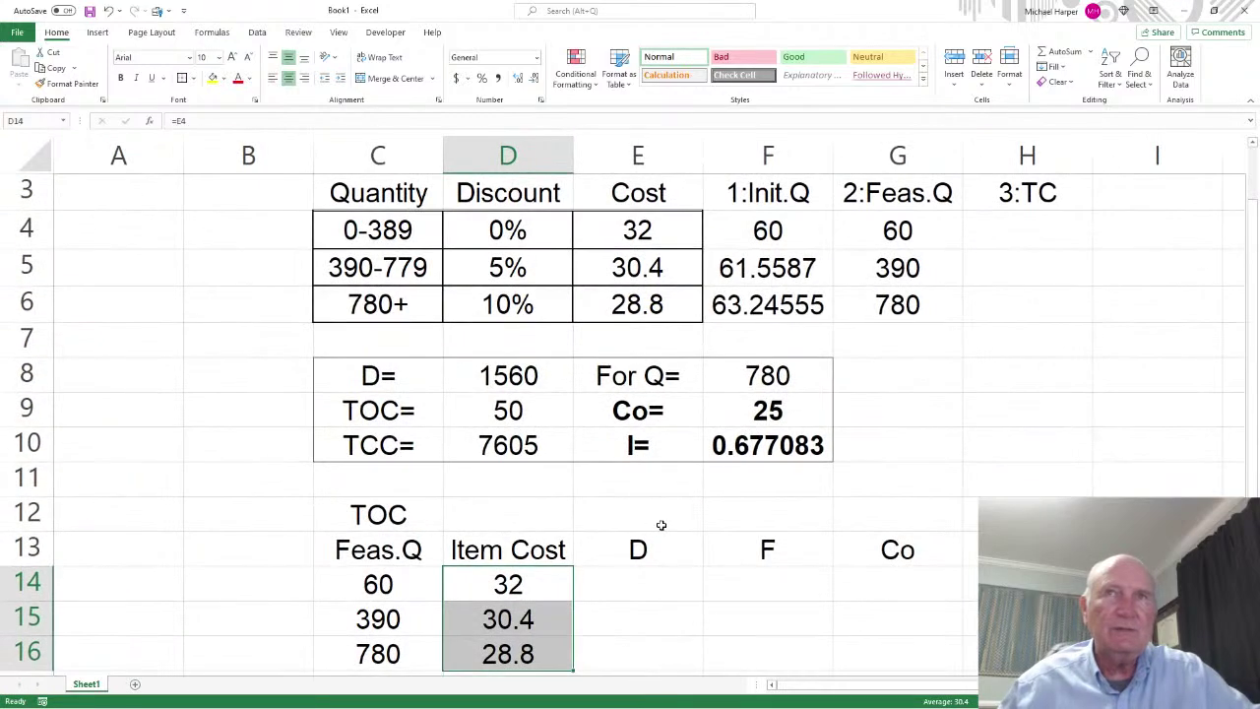
pyautogui.keyDown('ctrl'); pyautogui.scroll(-1, 697, 544); pyautogui.keyUp('ctrl')
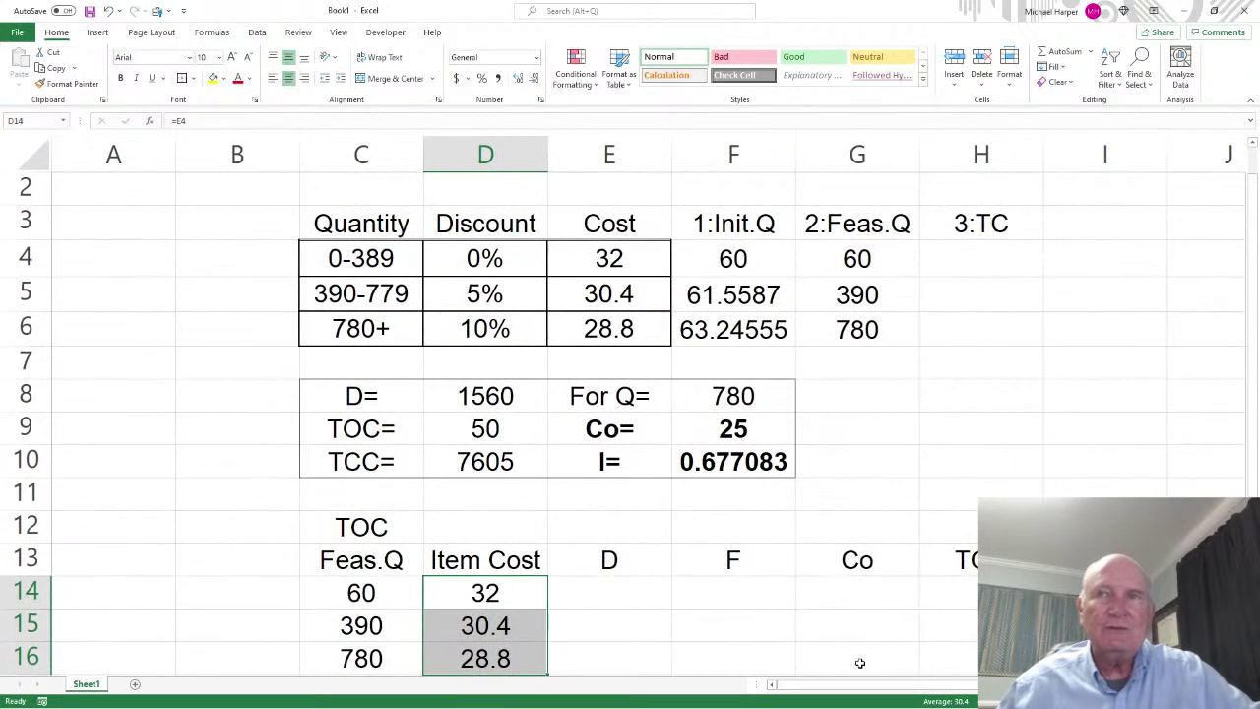
pyautogui.moveTo(836, 688); pyautogui.dragTo(899, 692)
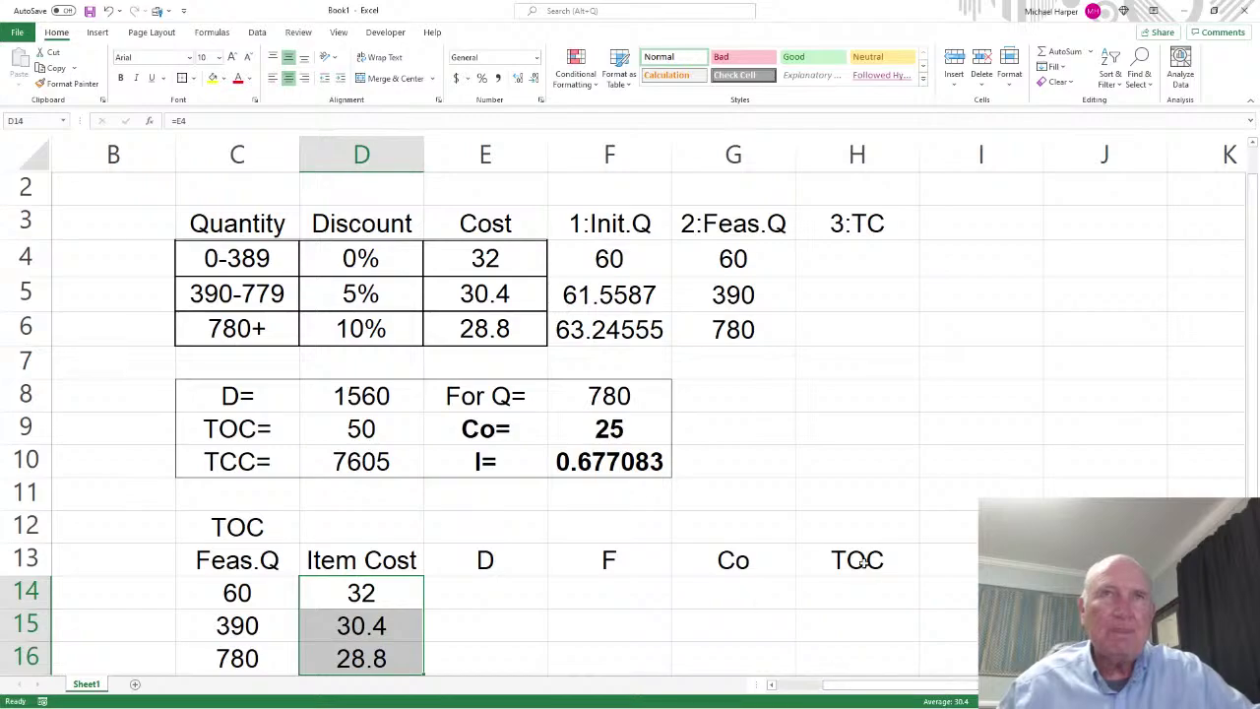
pyautogui.keyDown('ctrl'); pyautogui.scroll(-1, 711, 588); pyautogui.keyUp('ctrl')
pyautogui.keyDown('ctrl'); pyautogui.scroll(-1, 712, 588); pyautogui.keyUp('ctrl')
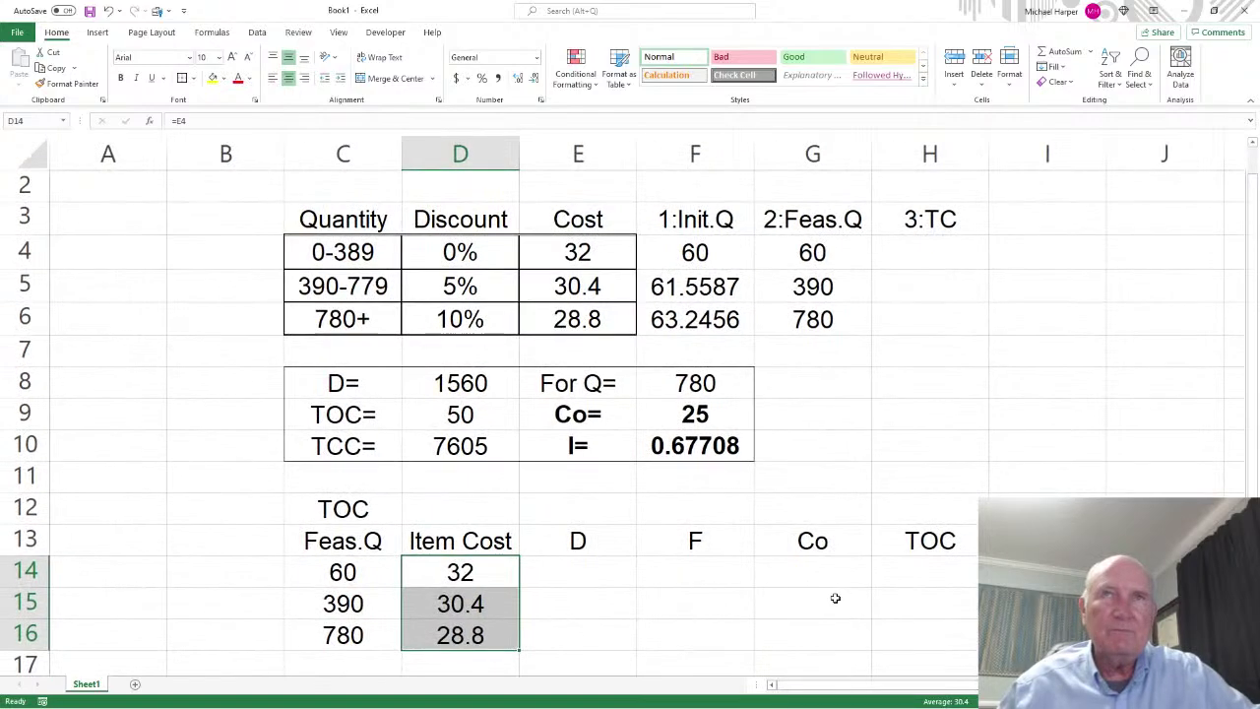
pyautogui.moveTo(819, 687); pyautogui.dragTo(934, 682)
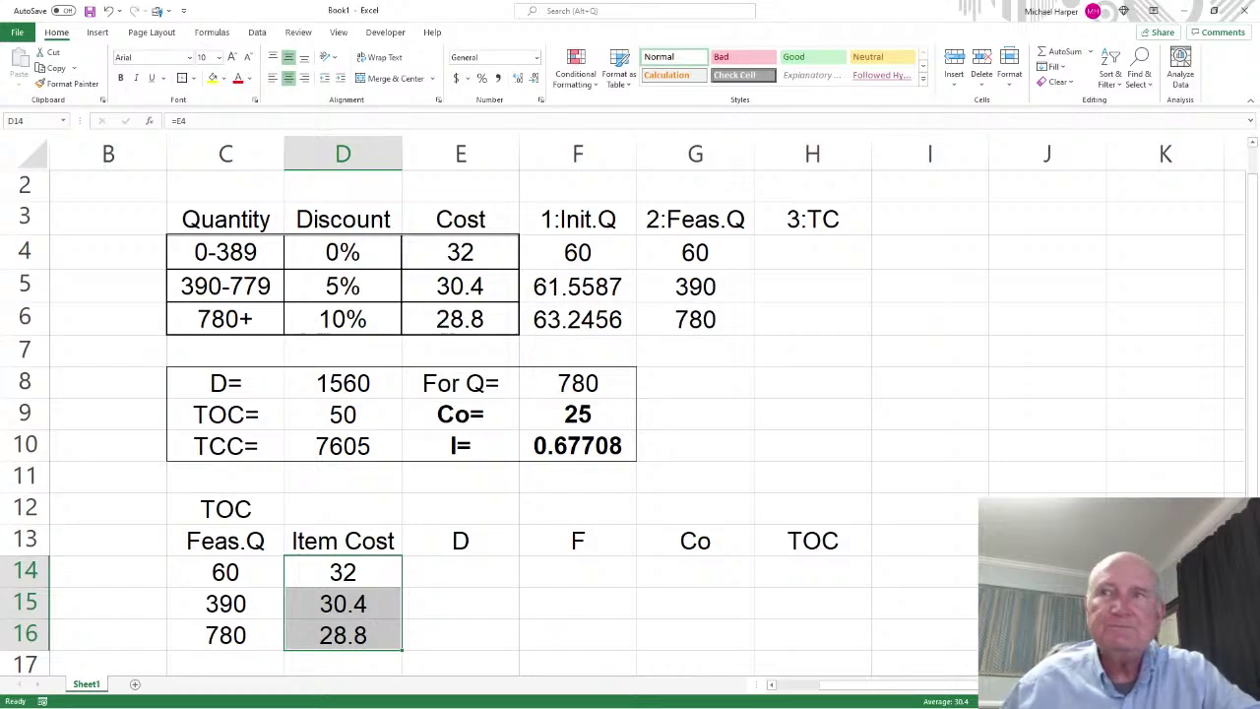
pyautogui.scroll(-1, 605, 455)
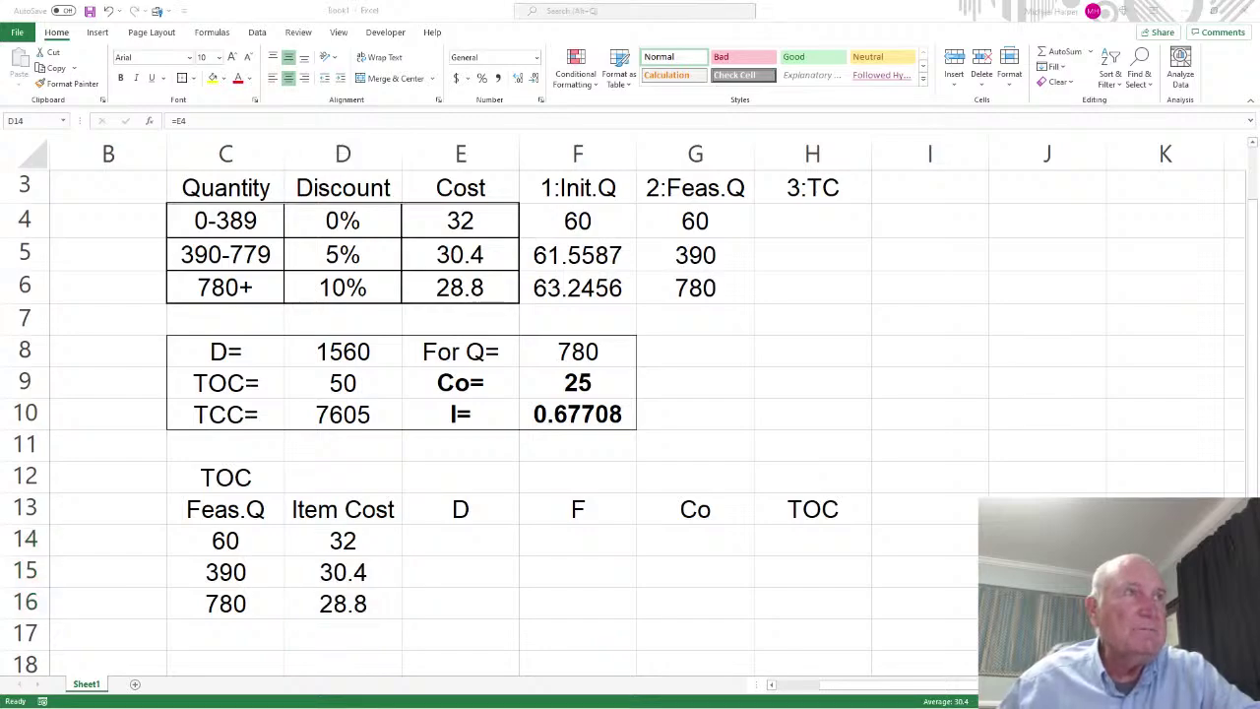
pyautogui.click(459, 534)
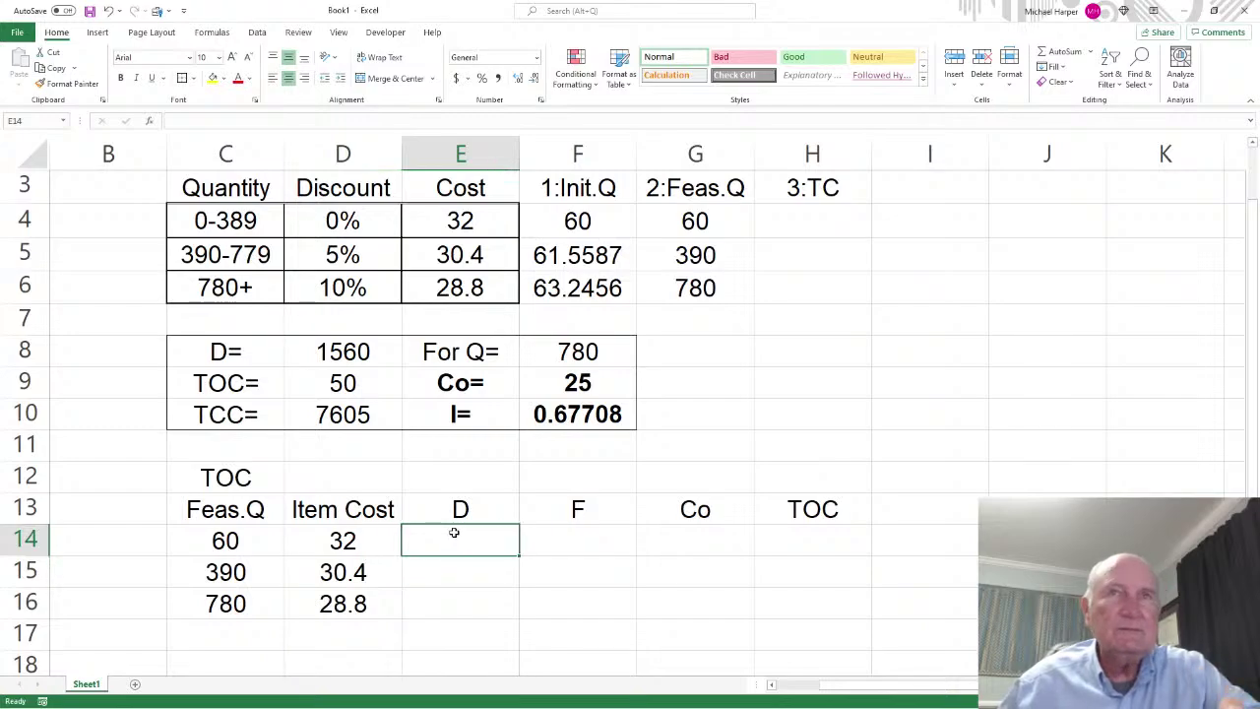
pyautogui.write('=')
pyautogui.click(345, 356)
pyautogui.press('Return')
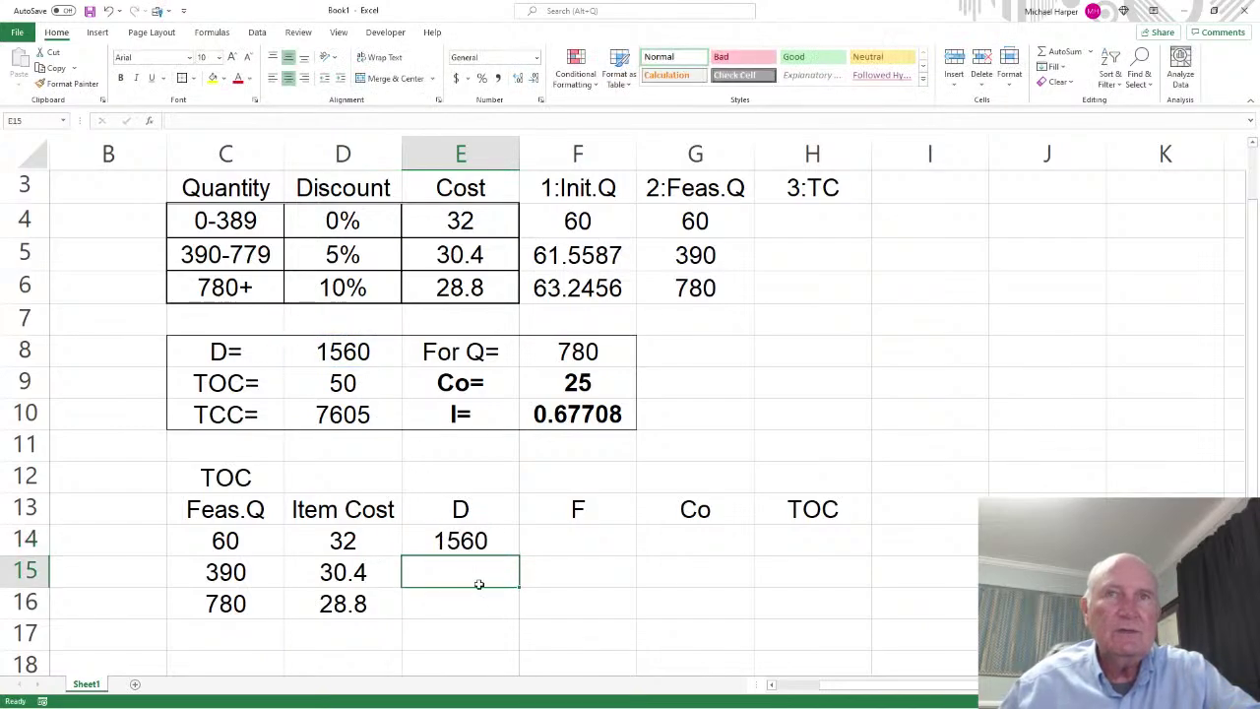
# Carry the demand down the TOC table by entering =E14 in E15 and =E15 in E16
pyautogui.write('=')
pyautogui.click(461, 537)
pyautogui.press('Return')
pyautogui.write('=')
pyautogui.click(461, 576)
pyautogui.press('Return')
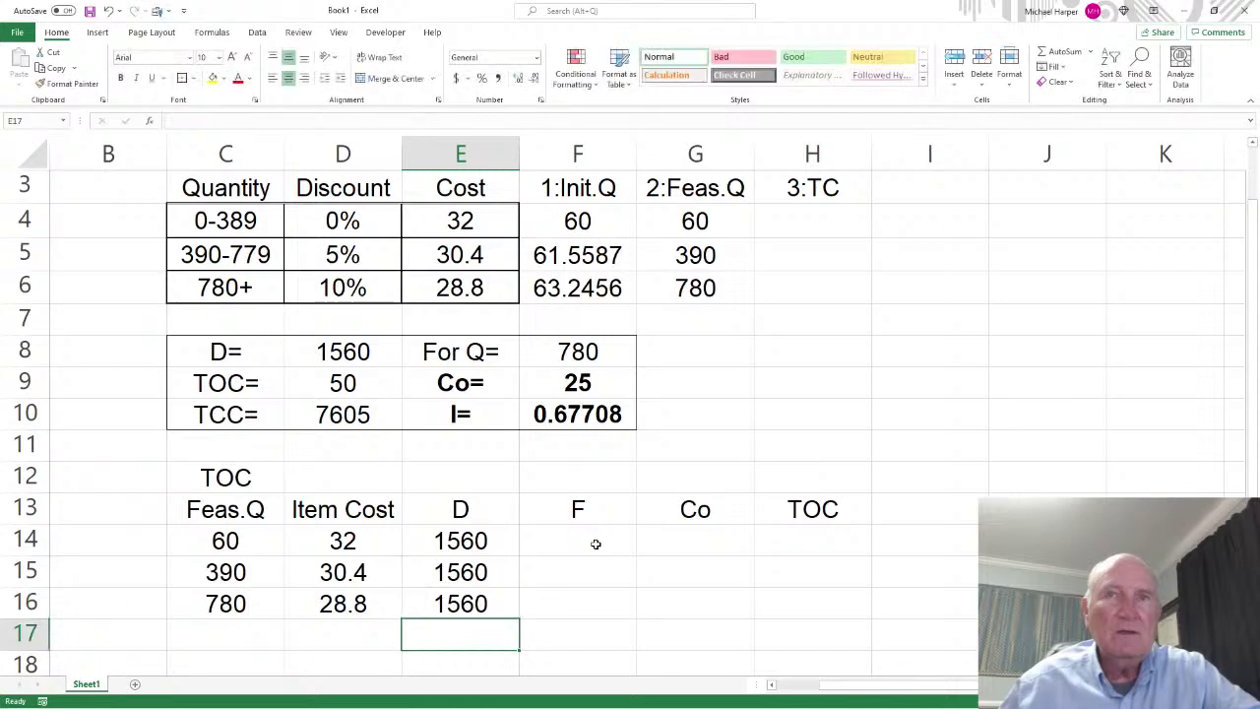
# Calculate the order frequency in F14 with =E14/C14 and copy the formula down through F16
pyautogui.click(594, 540)
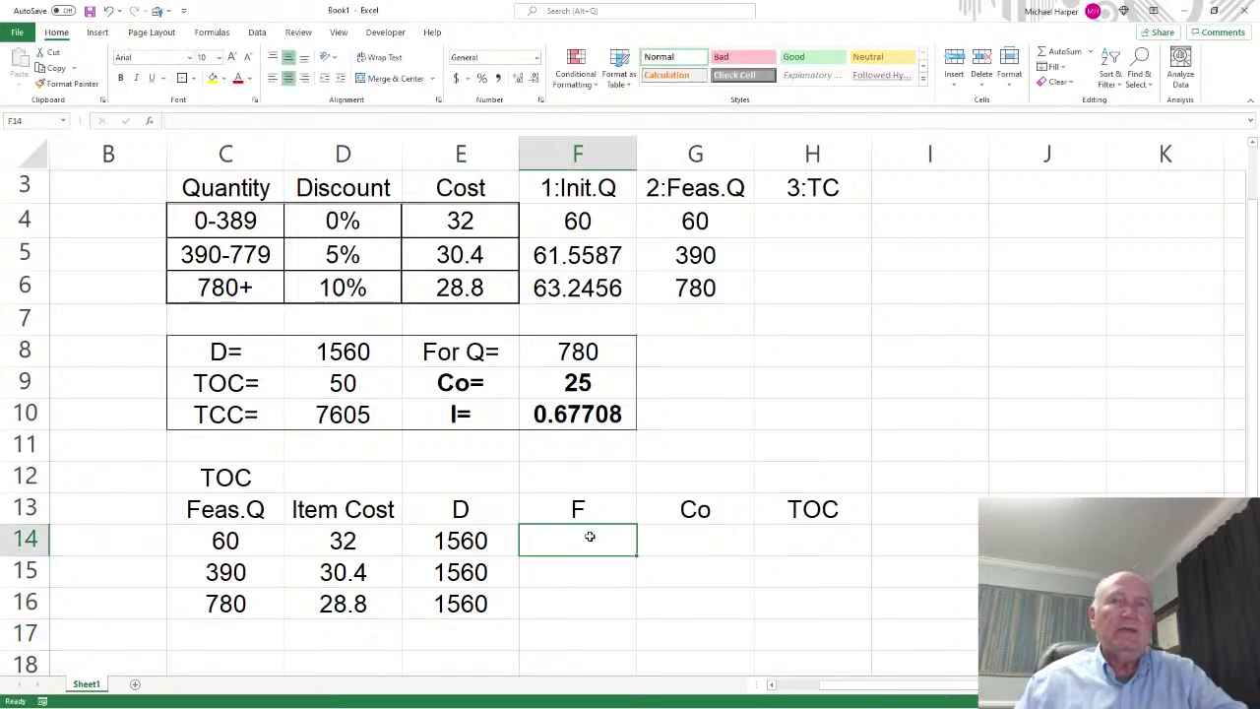
pyautogui.write('=')
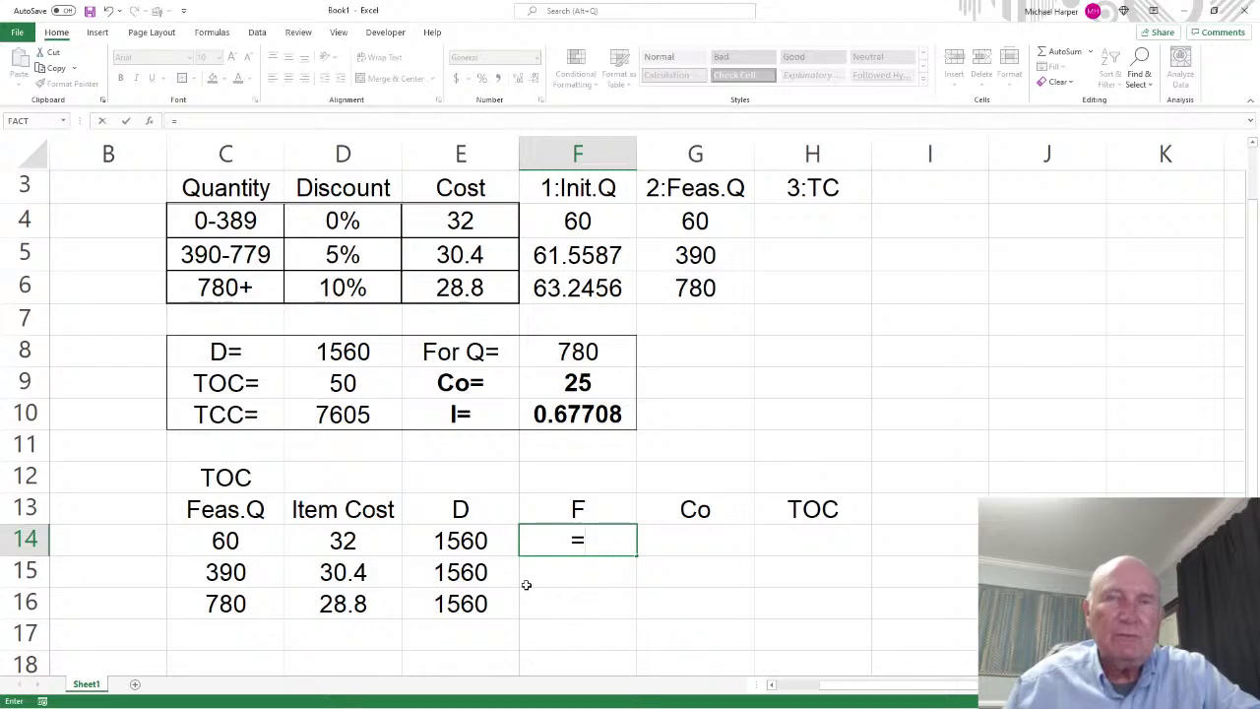
pyautogui.click(458, 545)
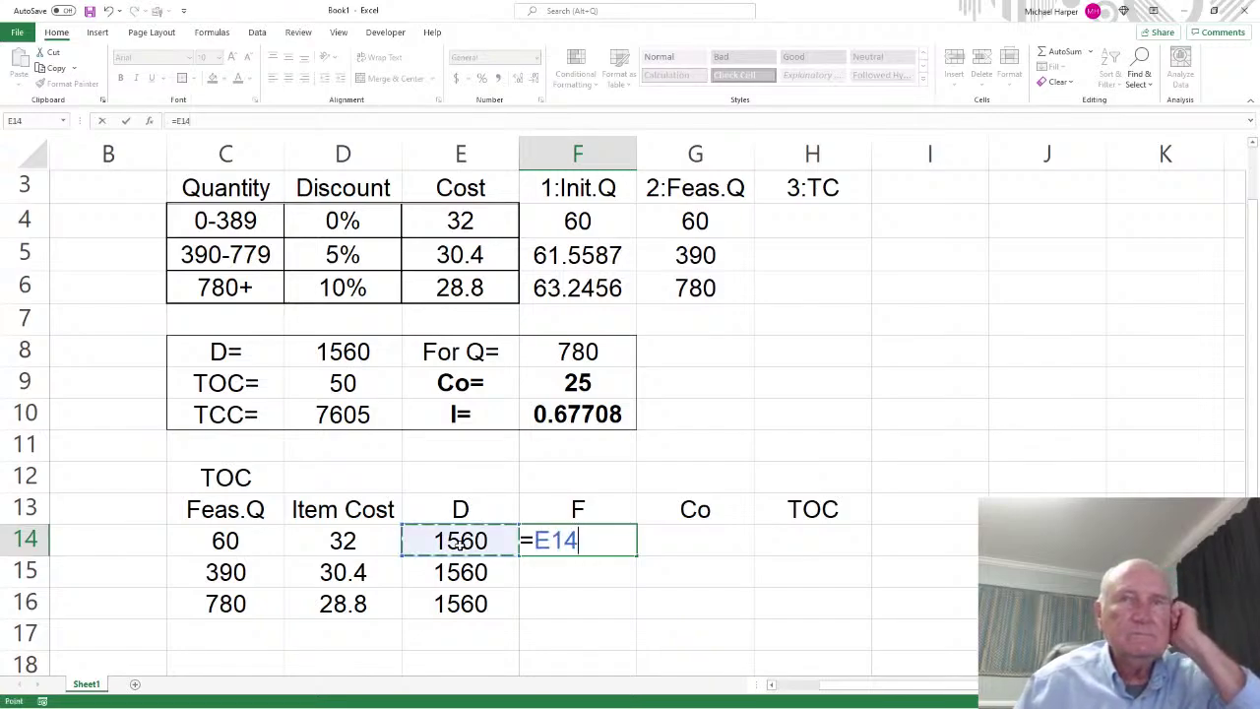
pyautogui.write('/')
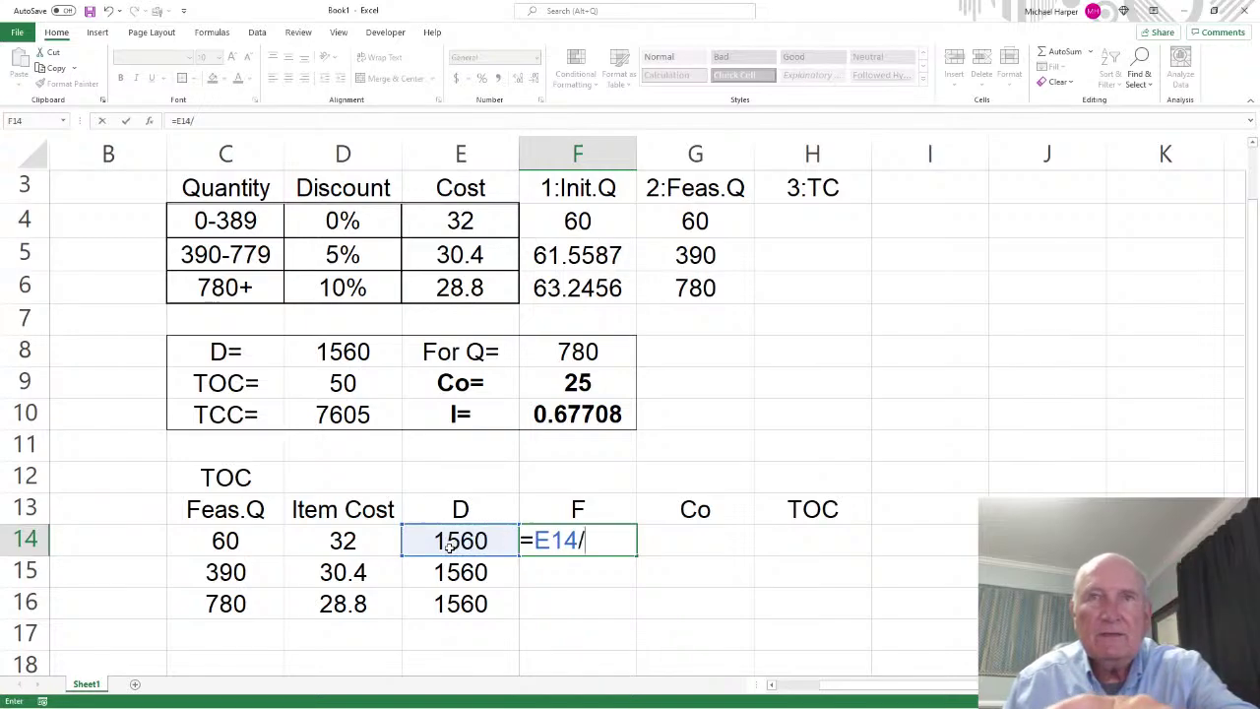
pyautogui.click(233, 544)
pyautogui.press('Return')
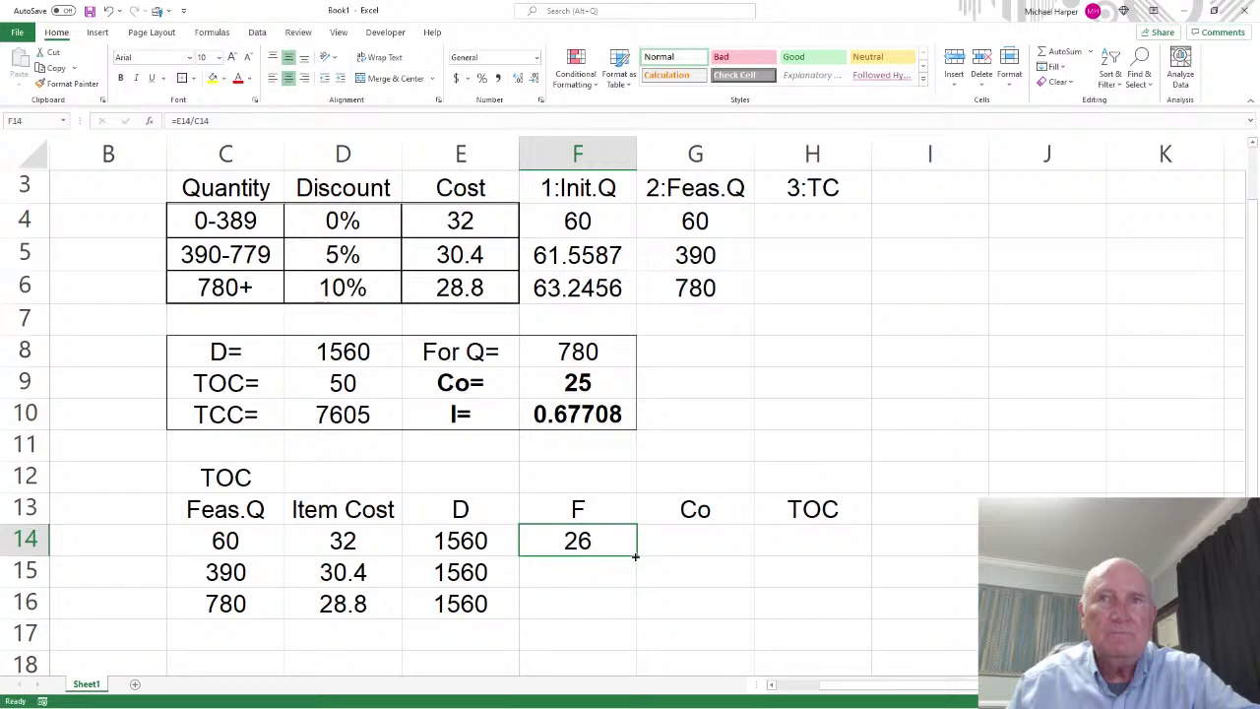
pyautogui.moveTo(636, 556); pyautogui.dragTo(655, 618)
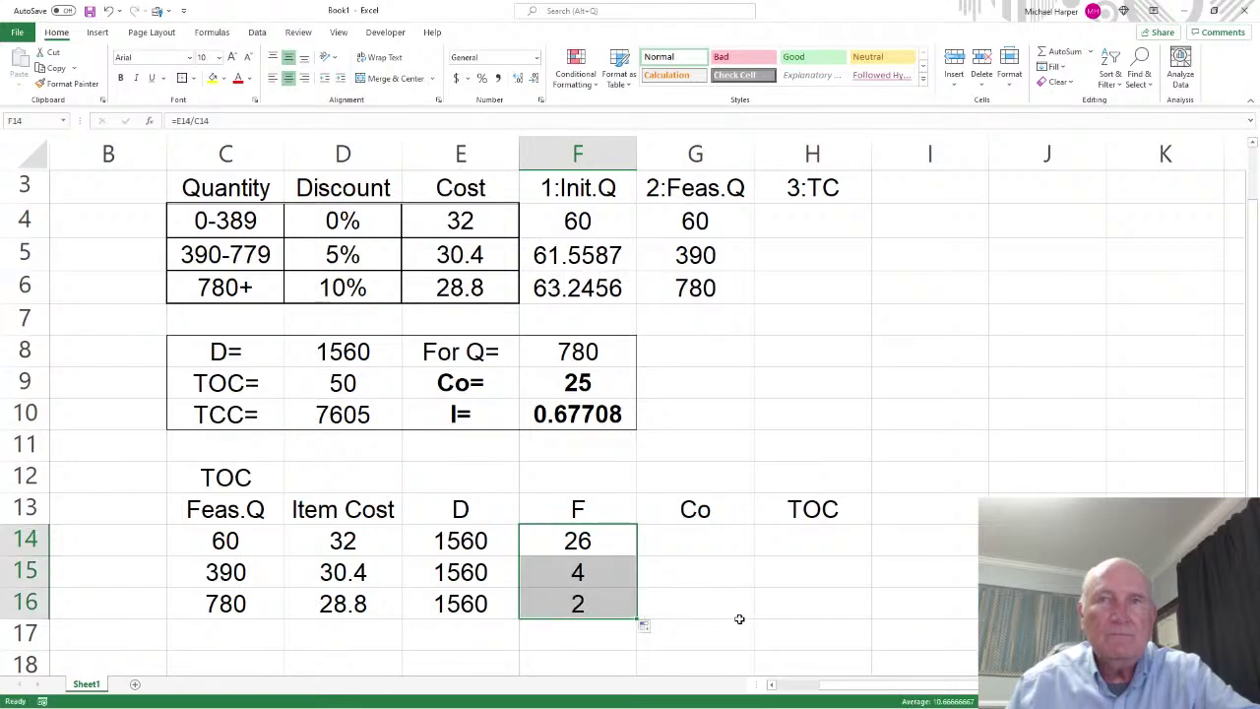
# Fill the Co column by linking G14 to the ordering cost in F9, G15 to G14 and G16 to G15
pyautogui.click(695, 540)
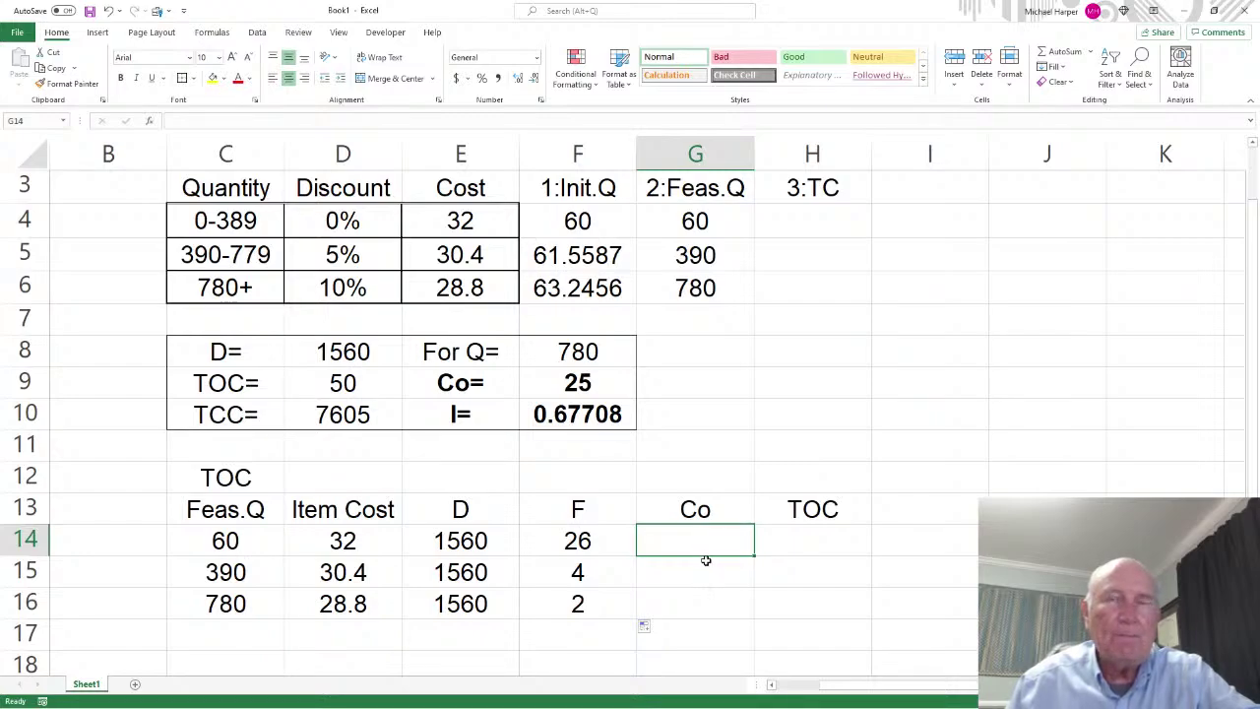
pyautogui.write('=')
pyautogui.click(580, 387)
pyautogui.press('Return')
pyautogui.write('=')
pyautogui.click(702, 541)
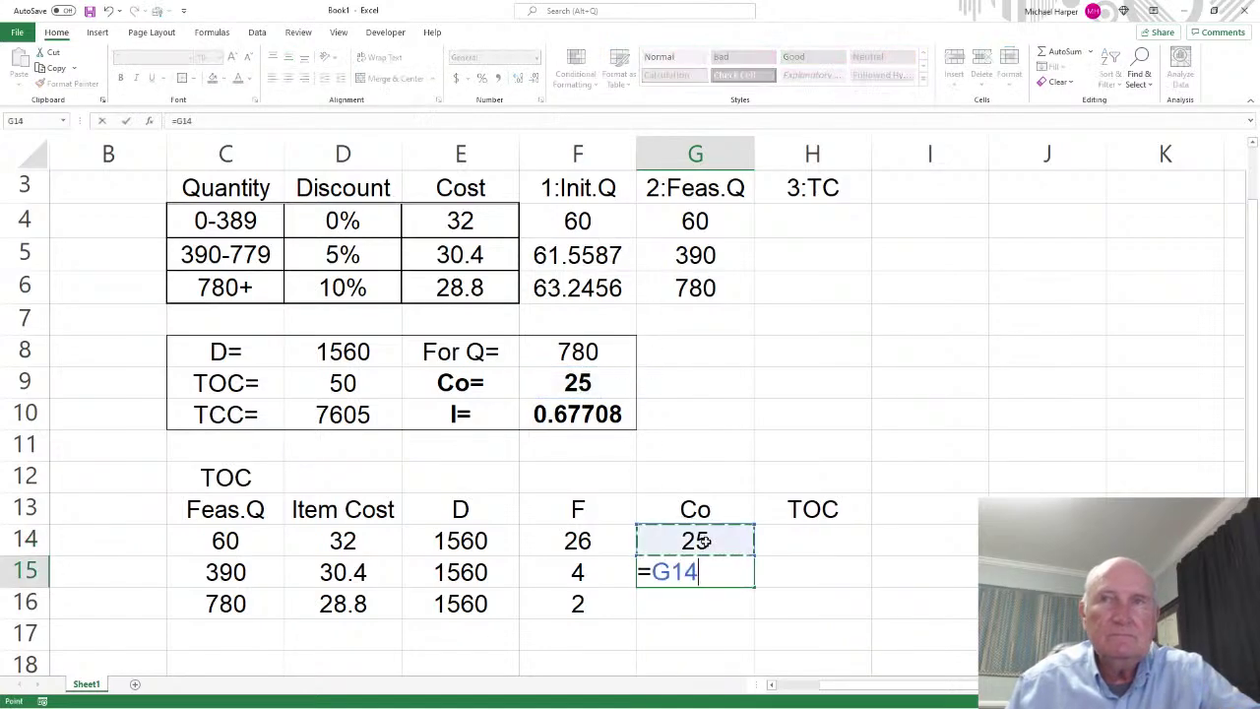
pyautogui.press('Return')
pyautogui.write('=')
pyautogui.click(701, 573)
pyautogui.press('Return')
# Calculate the total ordering cost in H14 with =F14*G14 and copy the formula down through H16
pyautogui.click(807, 536)
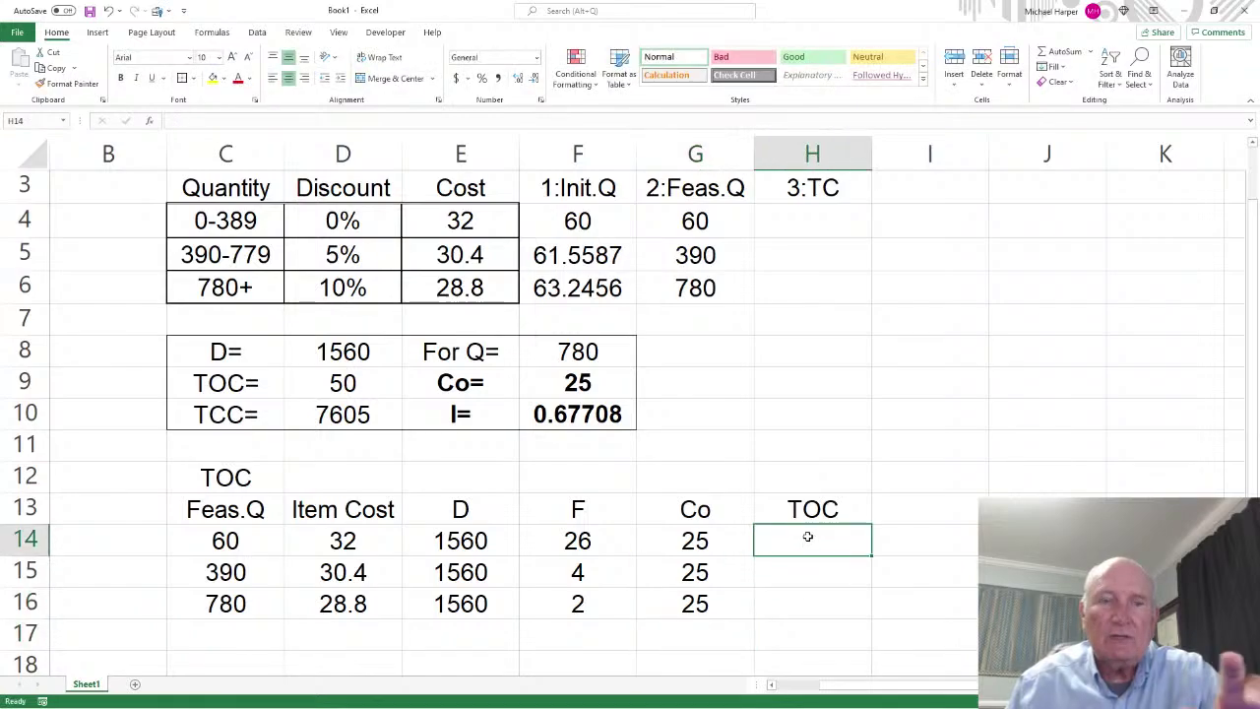
pyautogui.write('=')
pyautogui.click(591, 540)
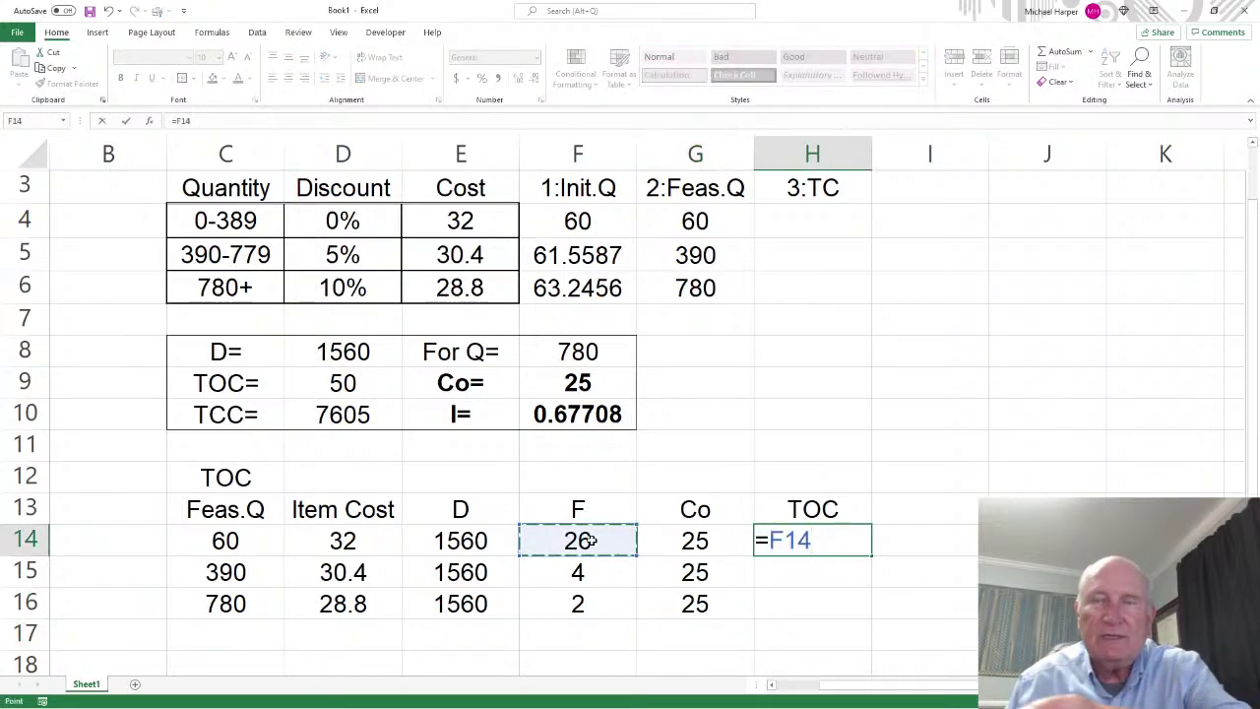
pyautogui.write('*')
pyautogui.click(689, 544)
pyautogui.press('Return')
pyautogui.click(842, 553)
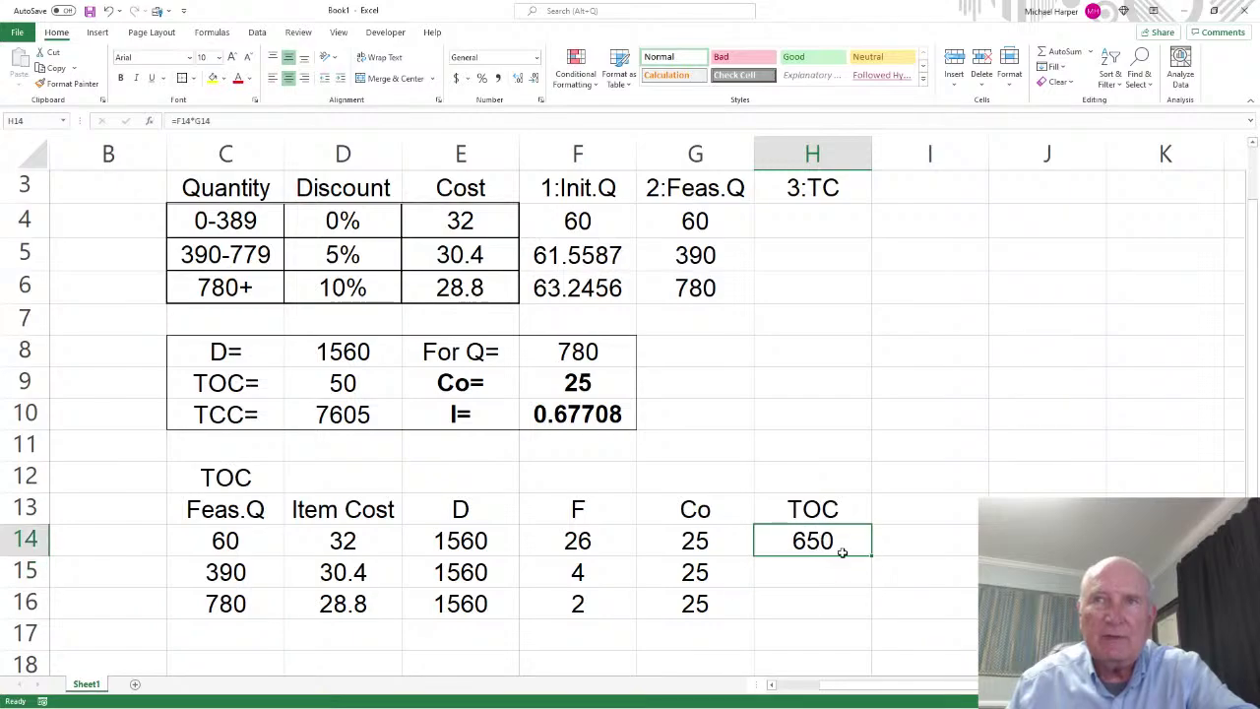
pyautogui.moveTo(872, 555); pyautogui.dragTo(874, 607)
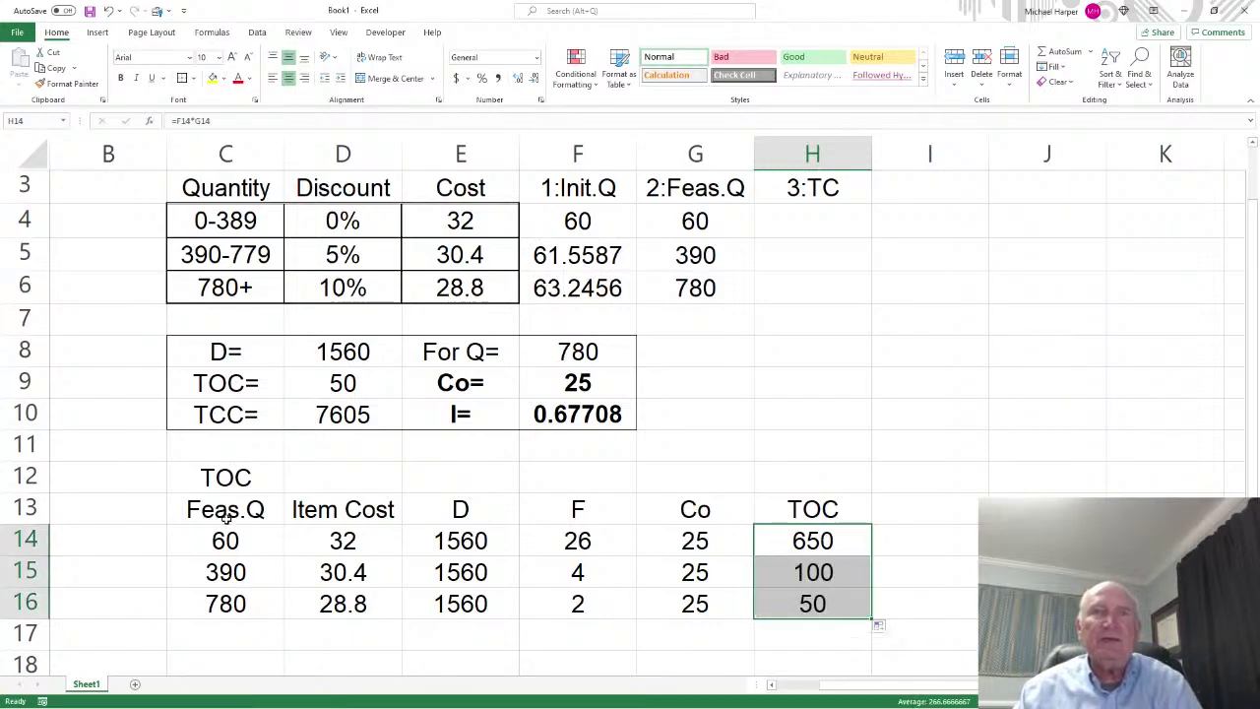
# Outline the TOC table C13:H16 and its data rows C14:H16 with outside borders
pyautogui.moveTo(226, 519); pyautogui.dragTo(793, 602)
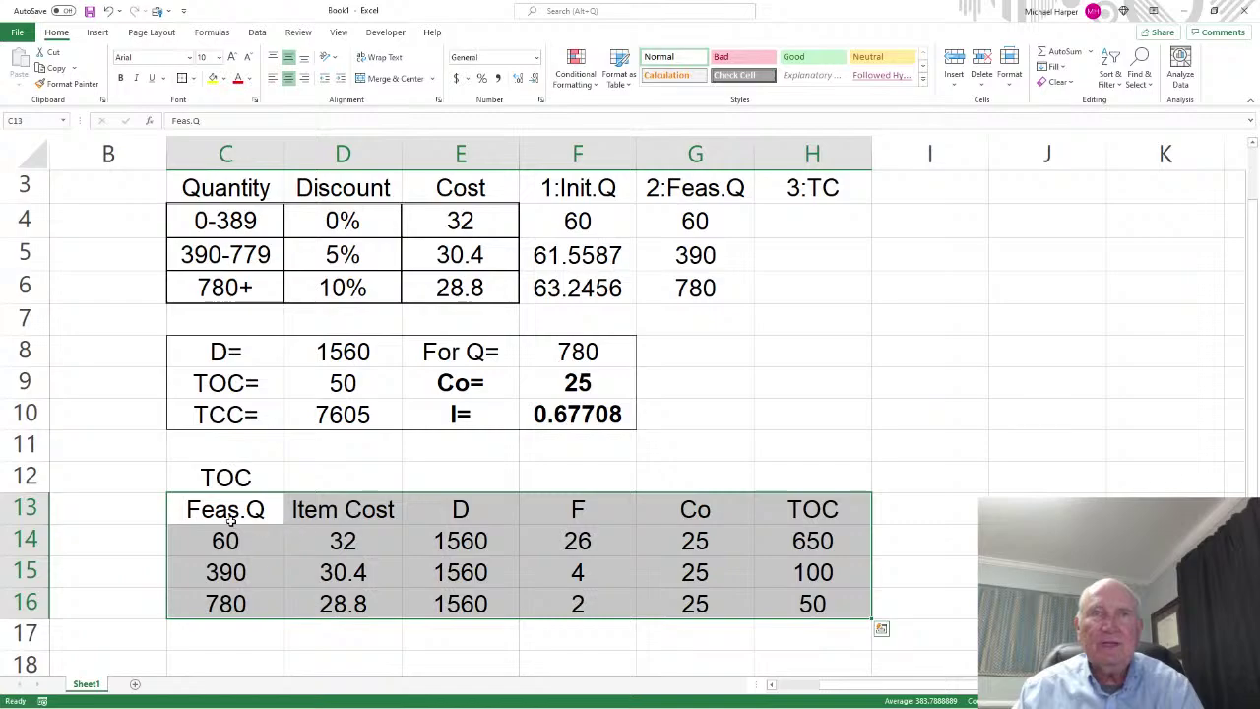
pyautogui.moveTo(226, 540); pyautogui.dragTo(787, 600)
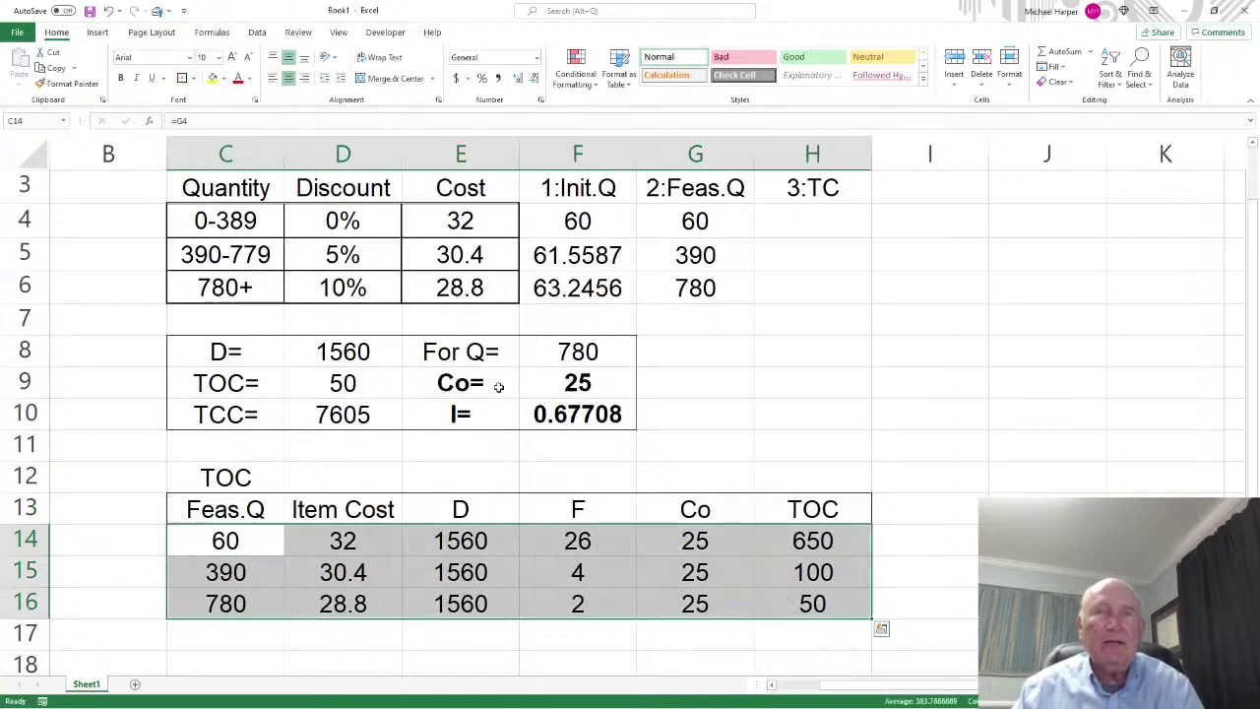
# Enter the title TCC in C18 and the column header Feas.Q in C19 below the TOC table
pyautogui.scroll(-2, 601, 398)
pyautogui.click(235, 463)
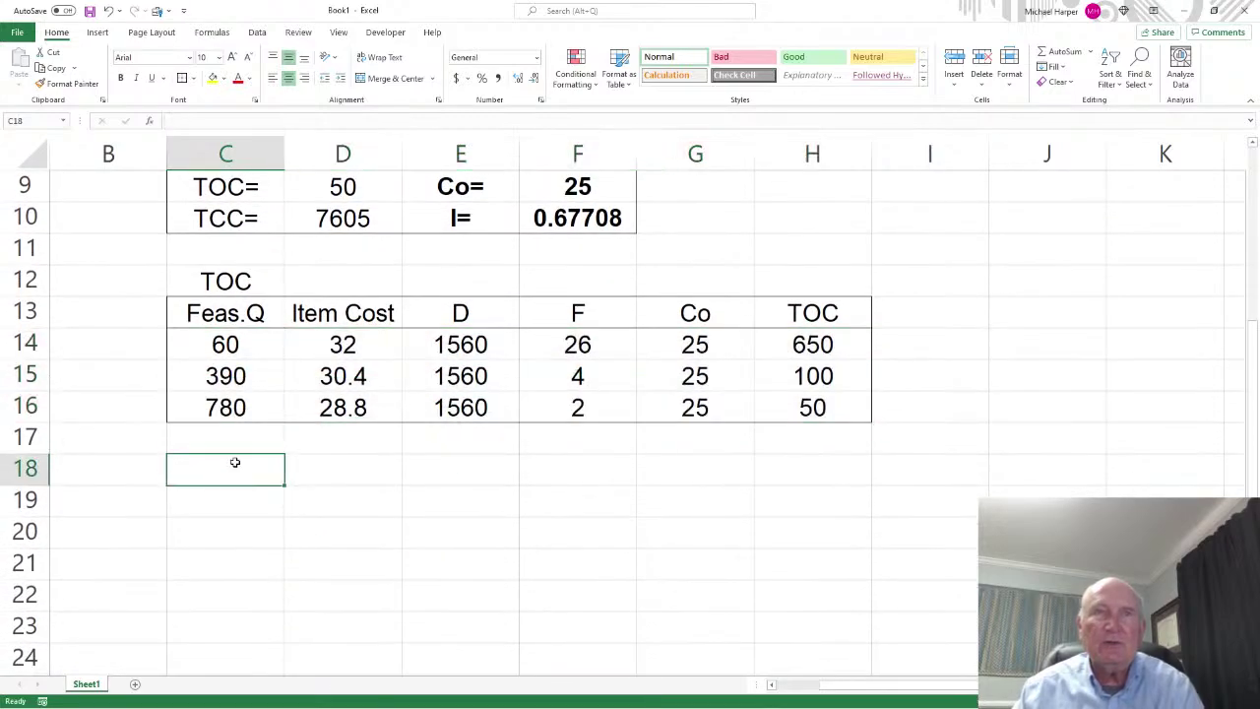
pyautogui.write('TCC')
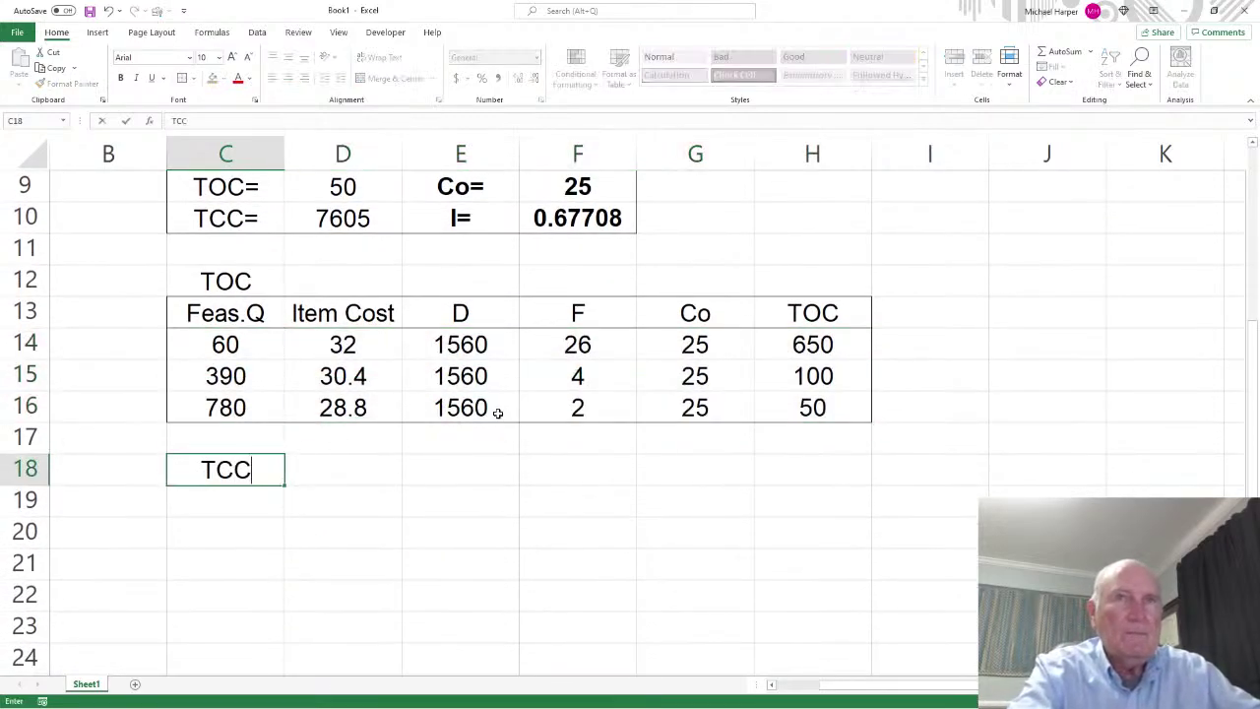
pyautogui.press('Return')
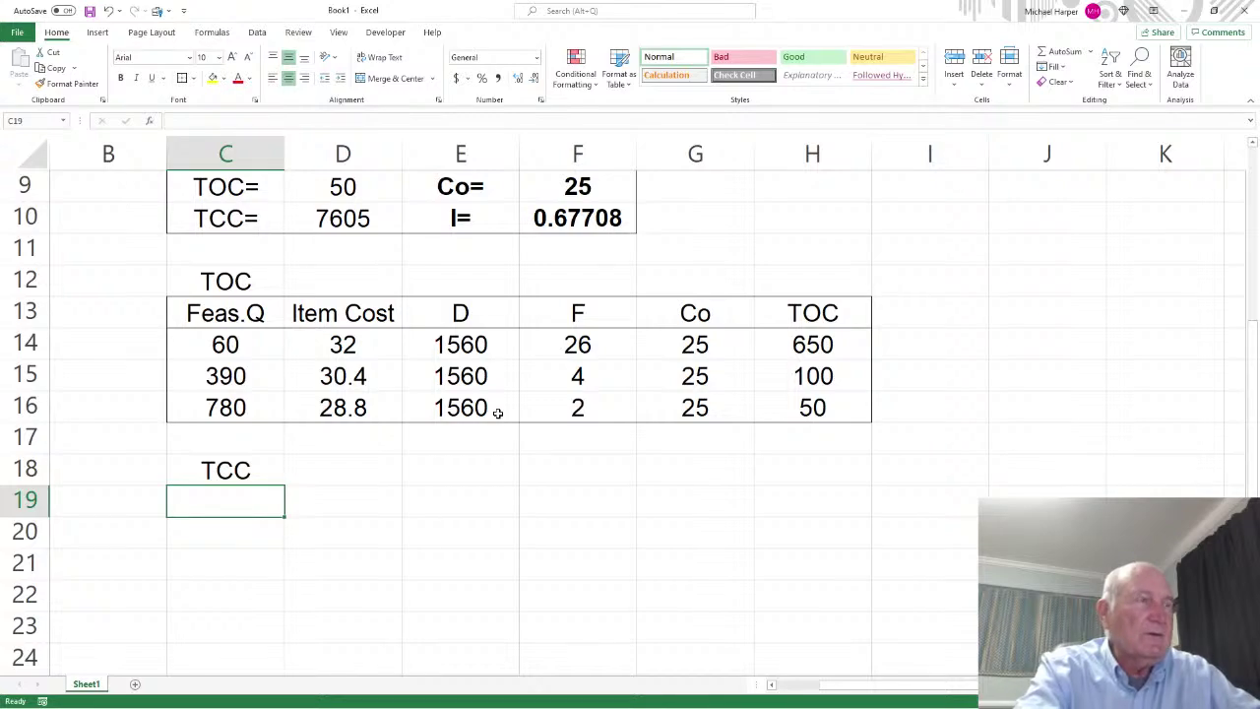
pyautogui.write('Feas')
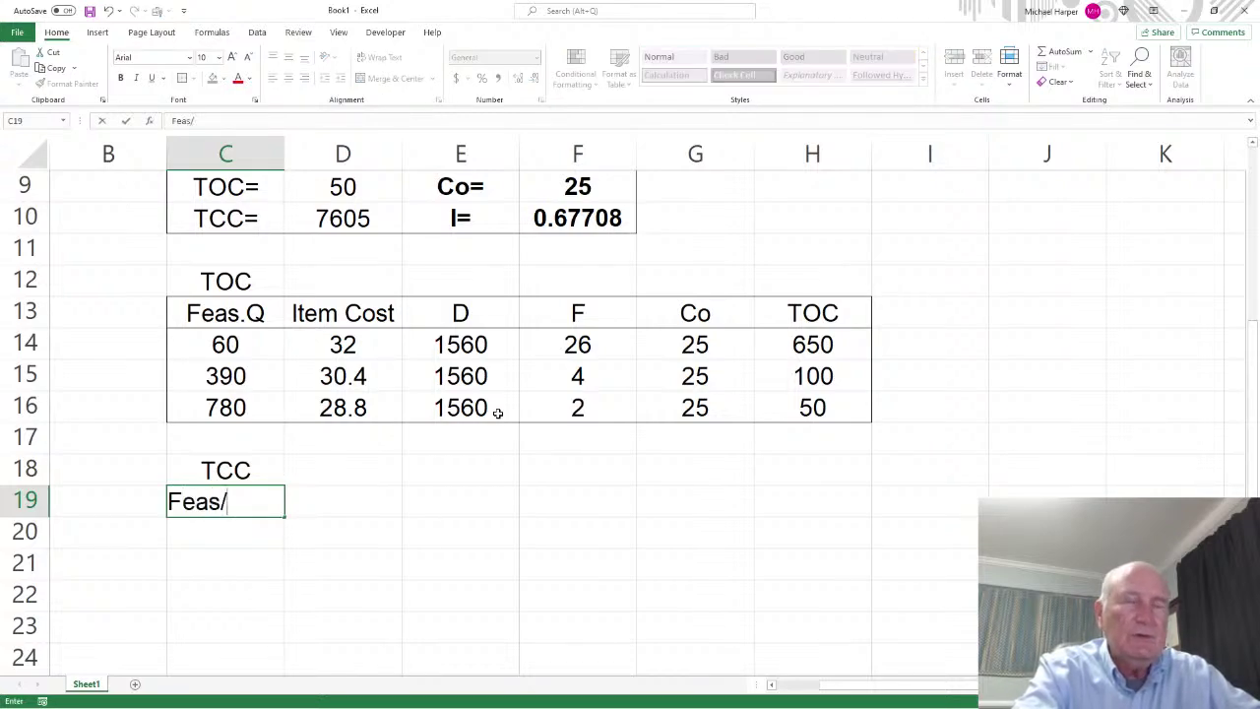
pyautogui.write('.Q')
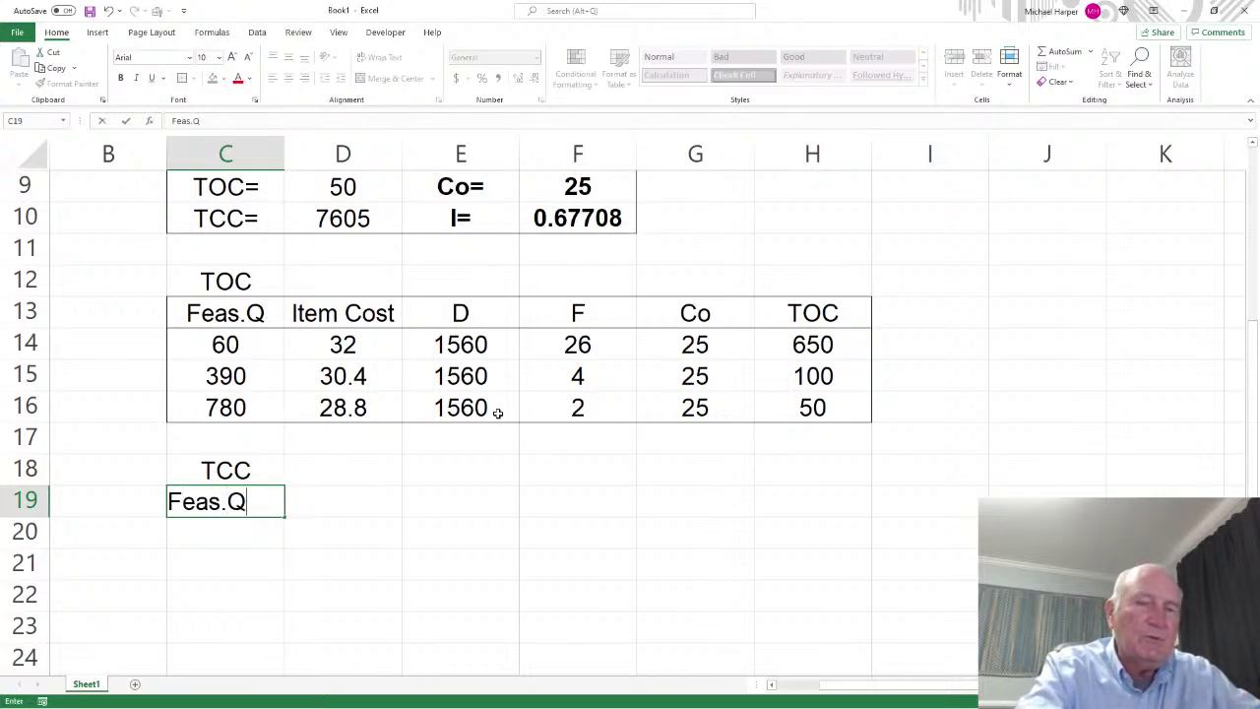
pyautogui.press('Tab')
# Add the column headers Ave.Inv. in D19 and ItemCost in E19
pyautogui.write('Av')
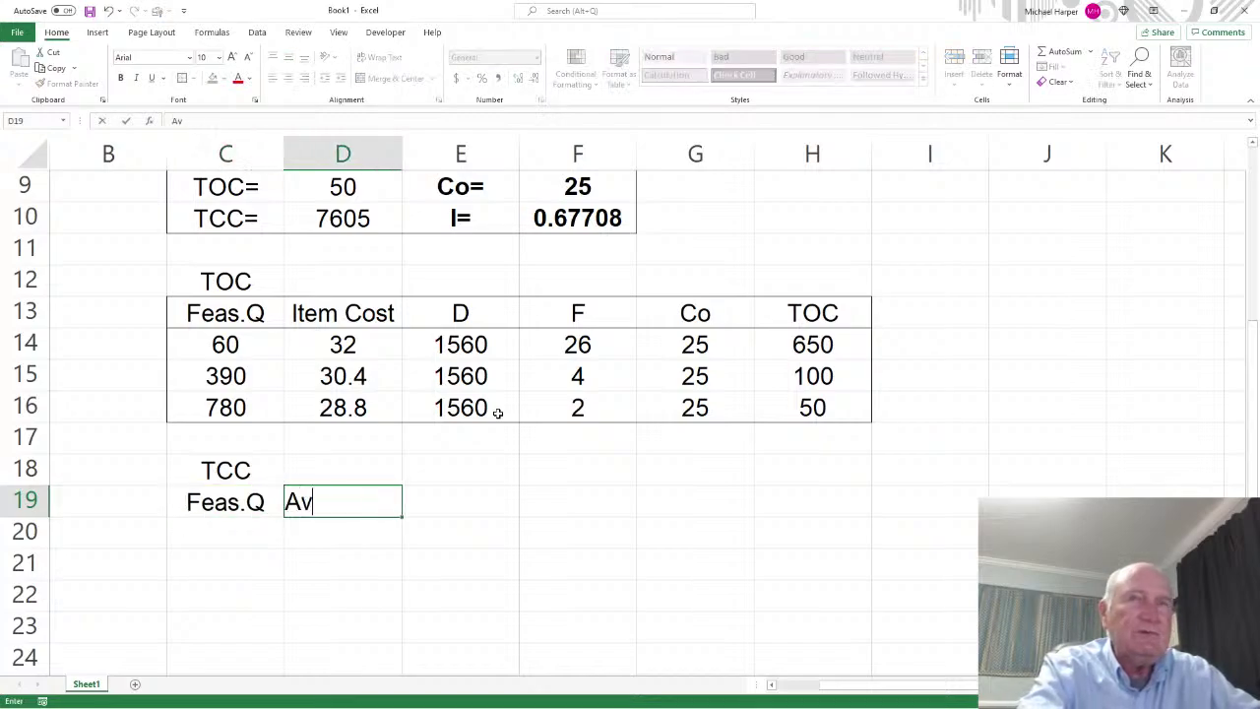
pyautogui.write('e.Inv.')
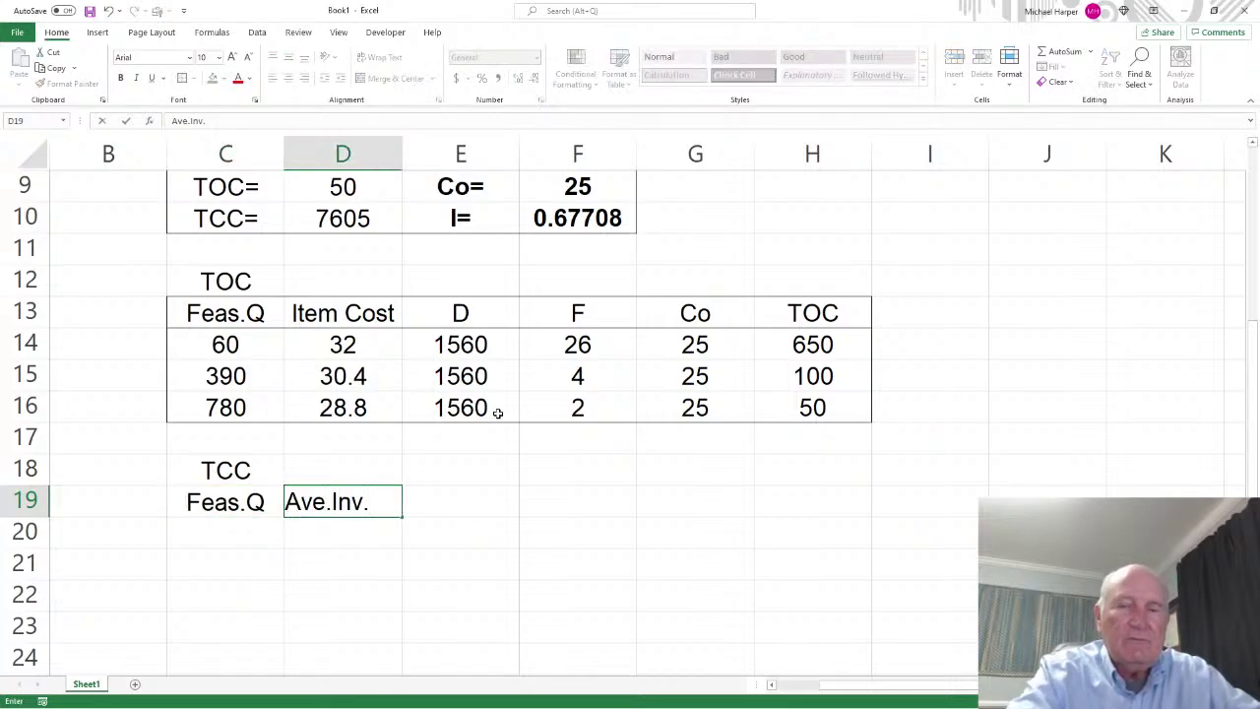
pyautogui.press('Tab')
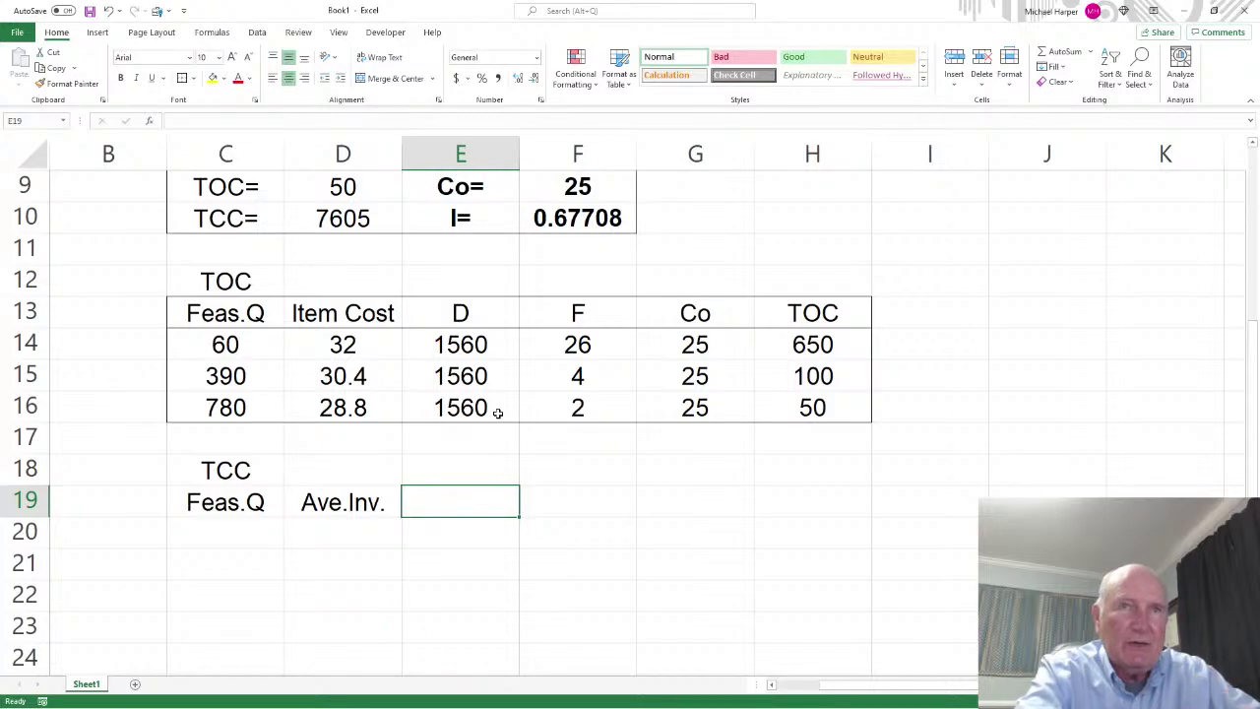
pyautogui.write('Item')
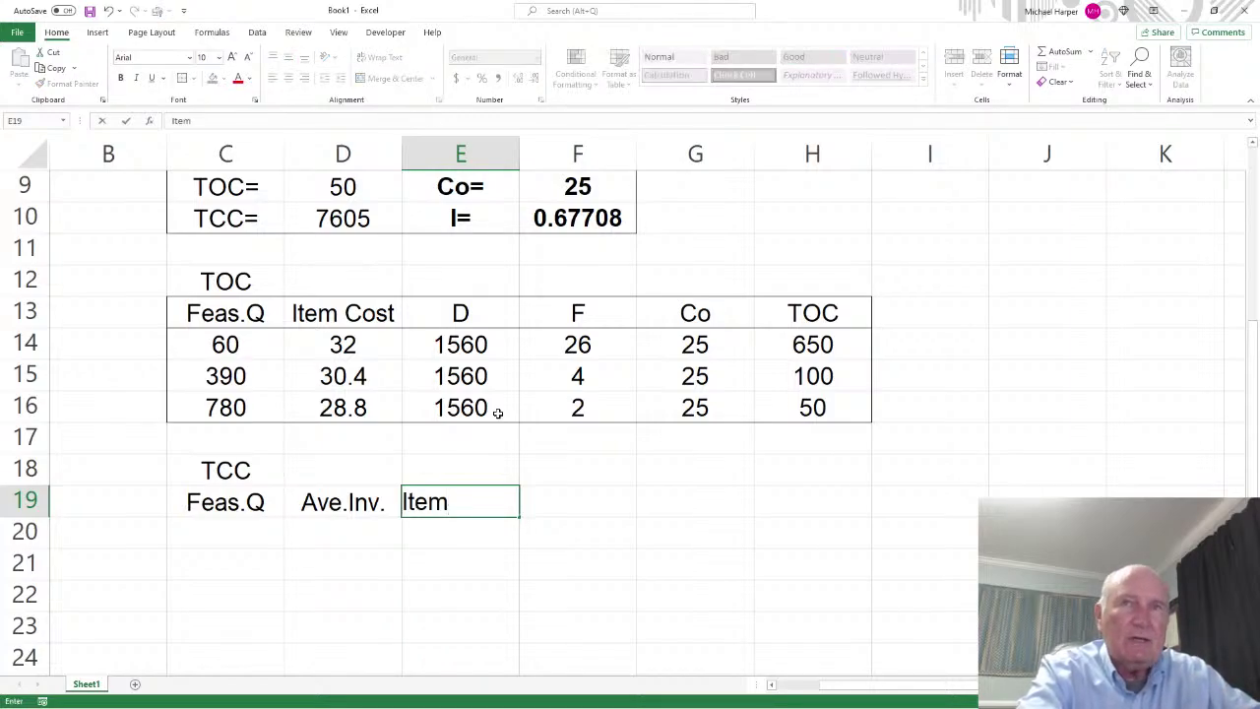
pyautogui.write('Cost')
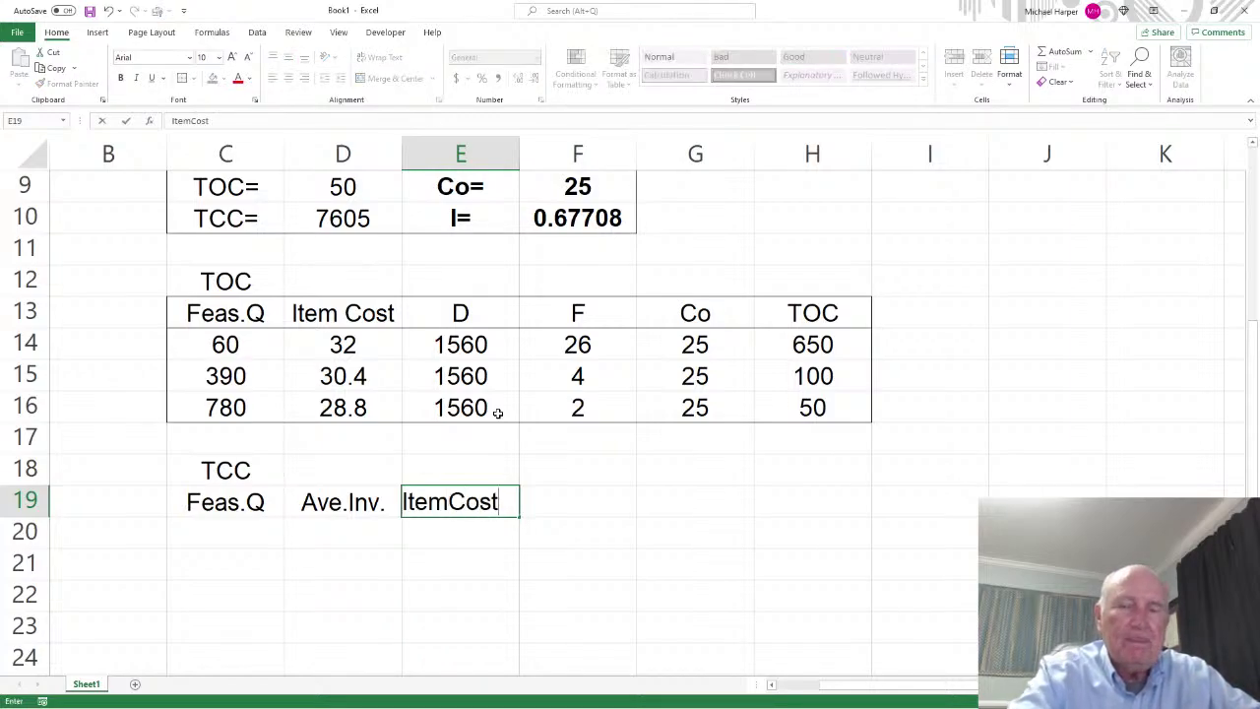
pyautogui.press('Tab')
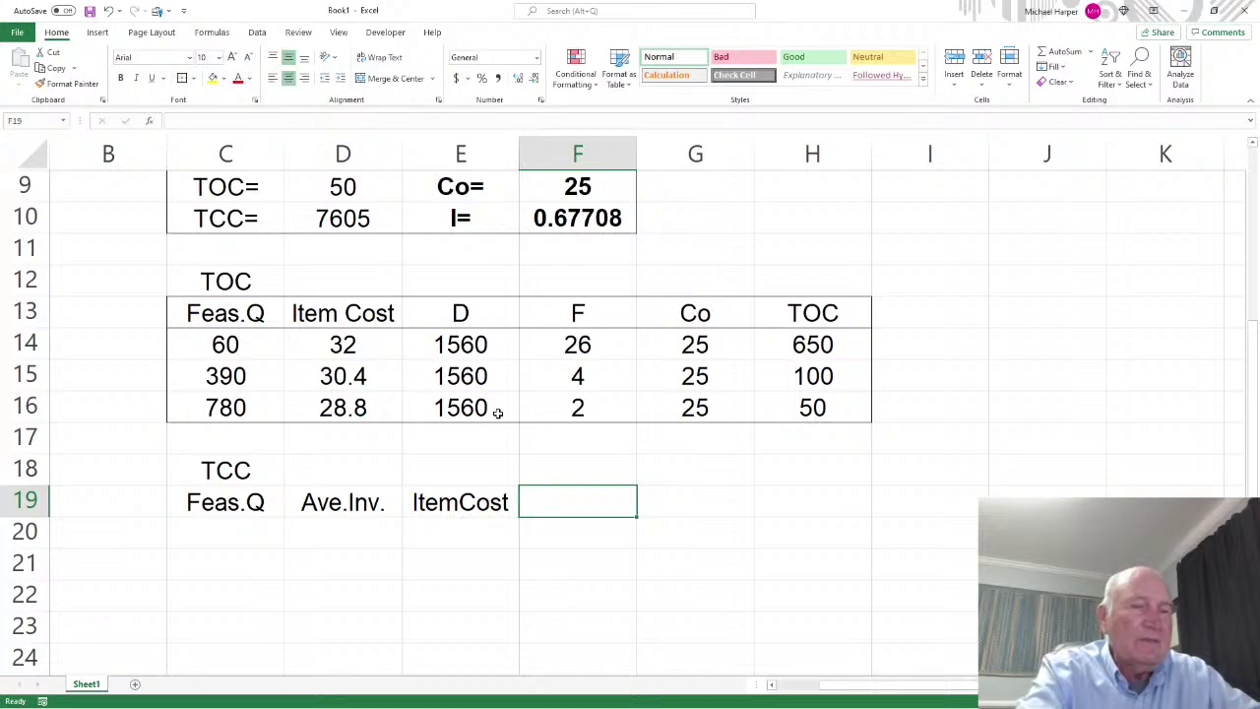
# Complete the TCC table's header row with I in F19, Cc=I*C in G19 and TCC in H19
pyautogui.write('I')
pyautogui.press('Tab')
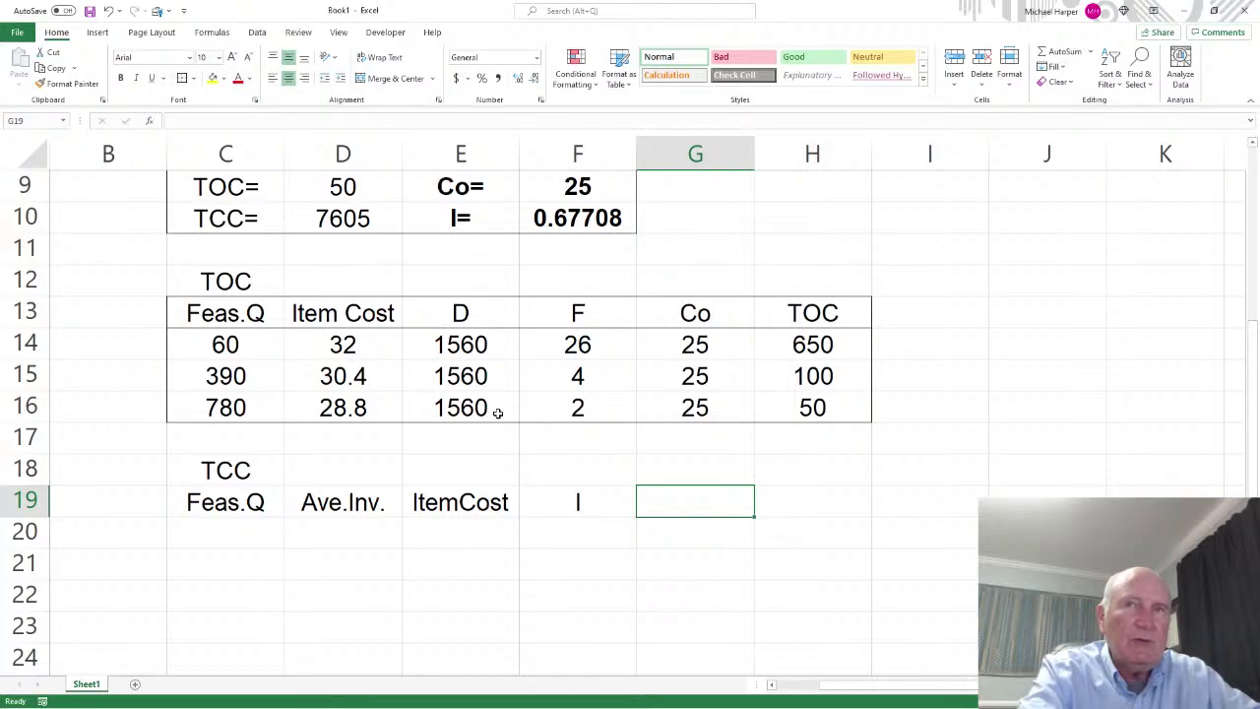
pyautogui.write('Cc=I*')
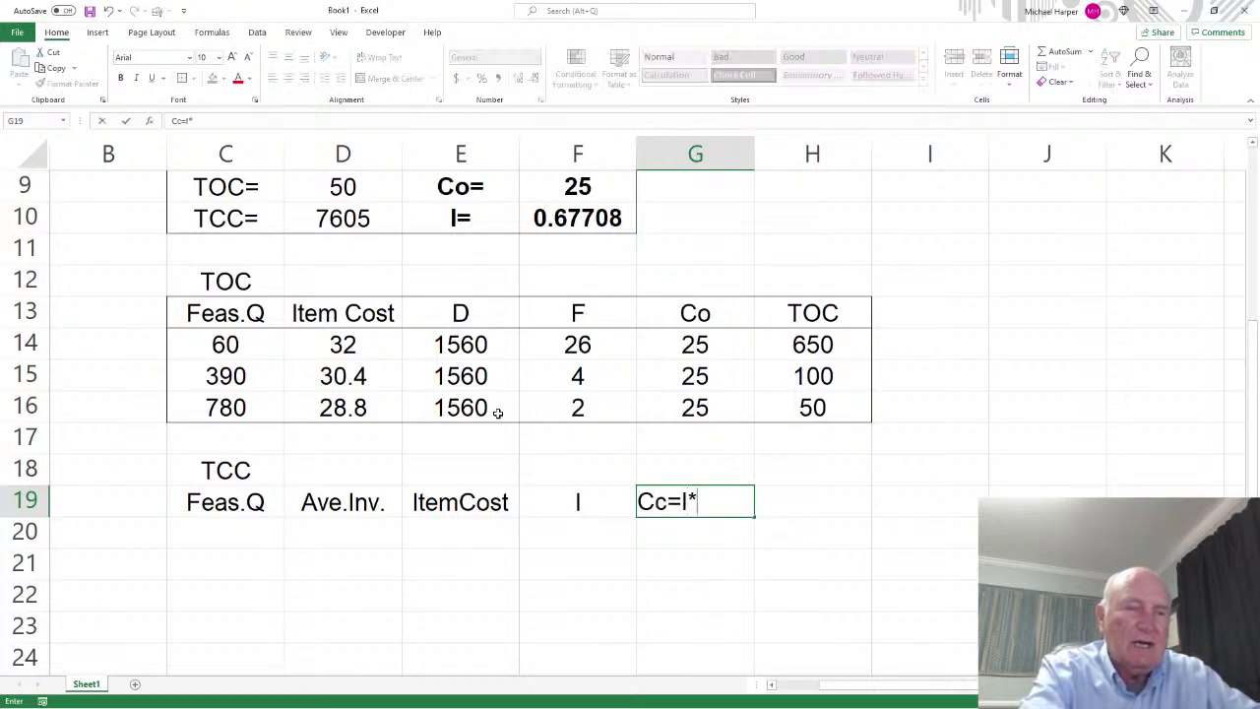
pyautogui.write('C')
pyautogui.press('Tab')
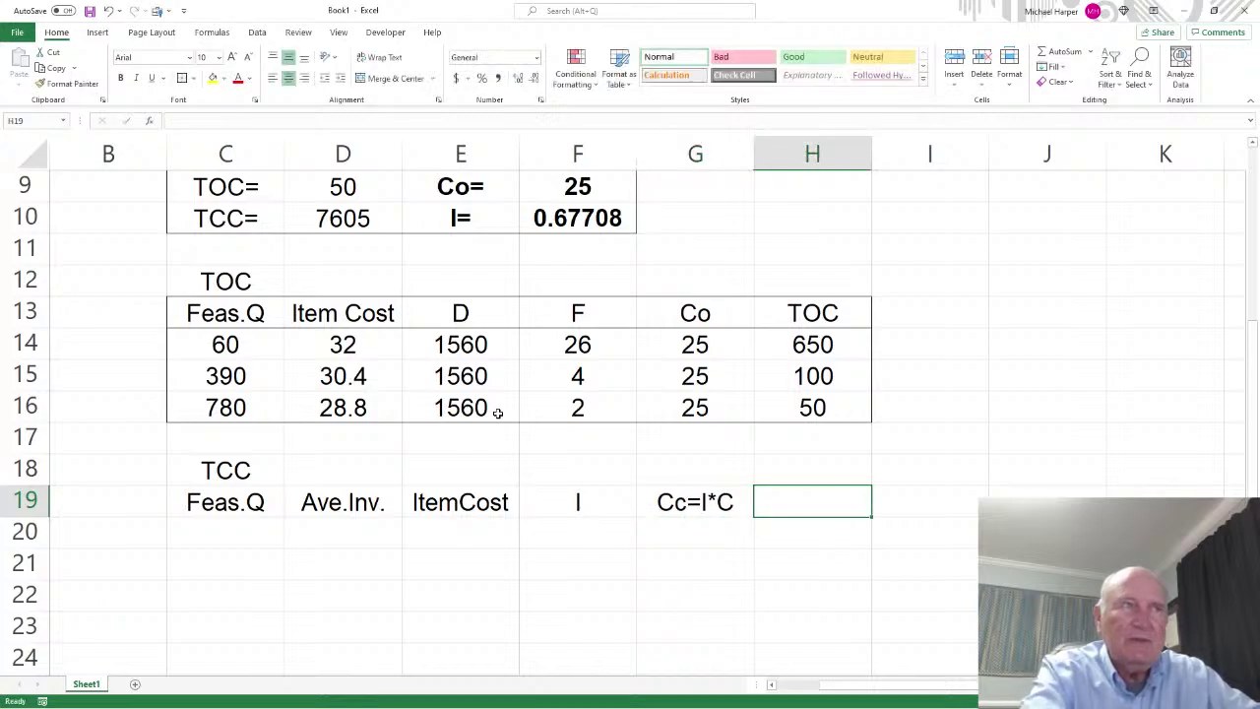
pyautogui.write('TO')
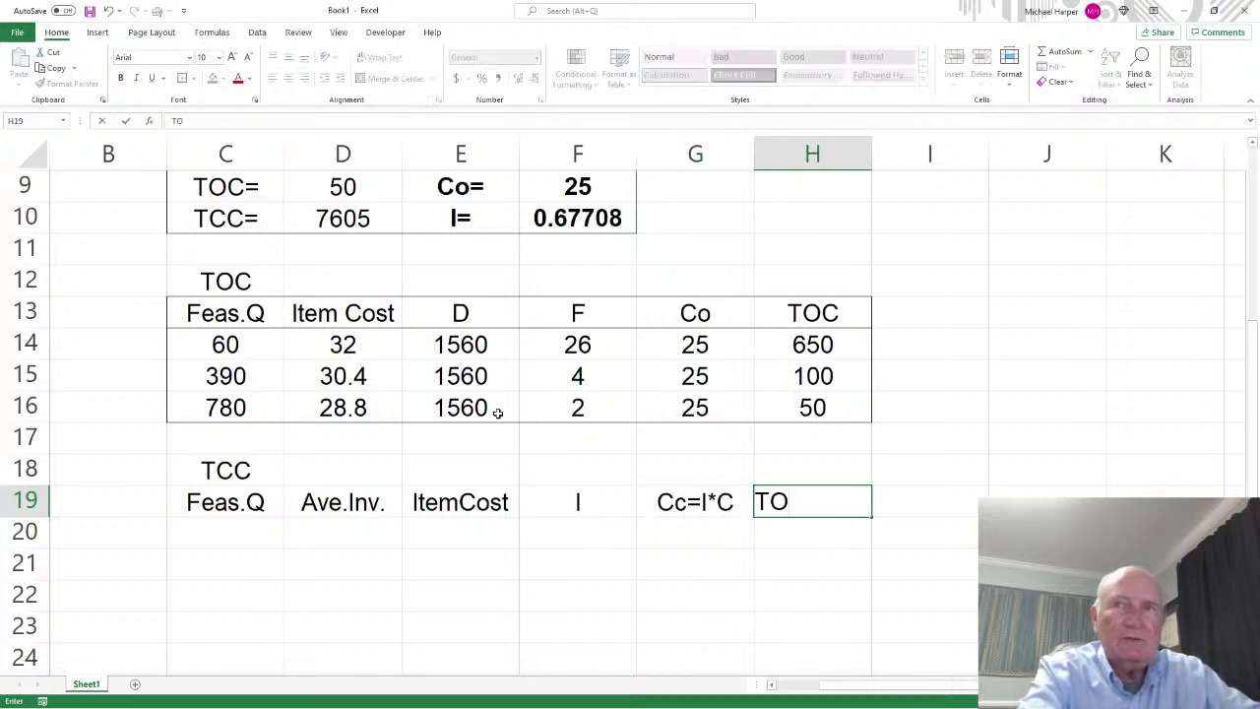
pyautogui.press('BackSpace')
pyautogui.write('CC')
pyautogui.press('Return')
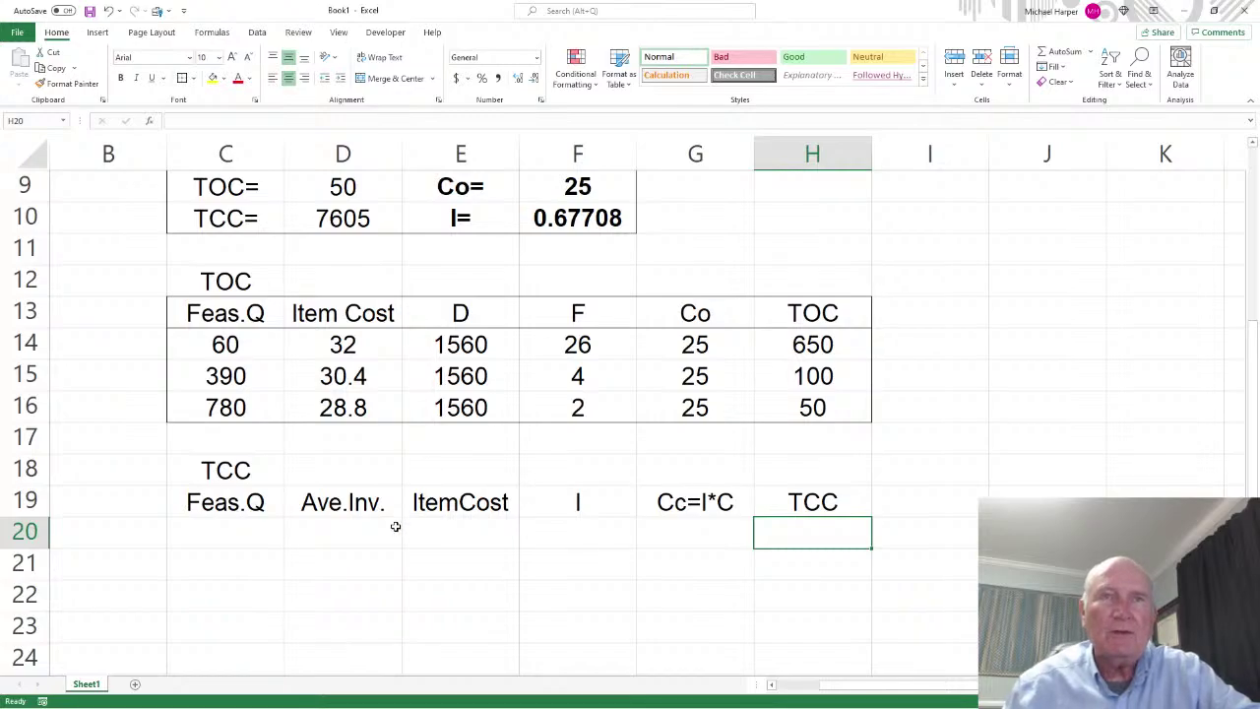
# Link C20 to the first feasible quantity in G4 and copy the formula down through C22
pyautogui.click(221, 528)
pyautogui.write('=')
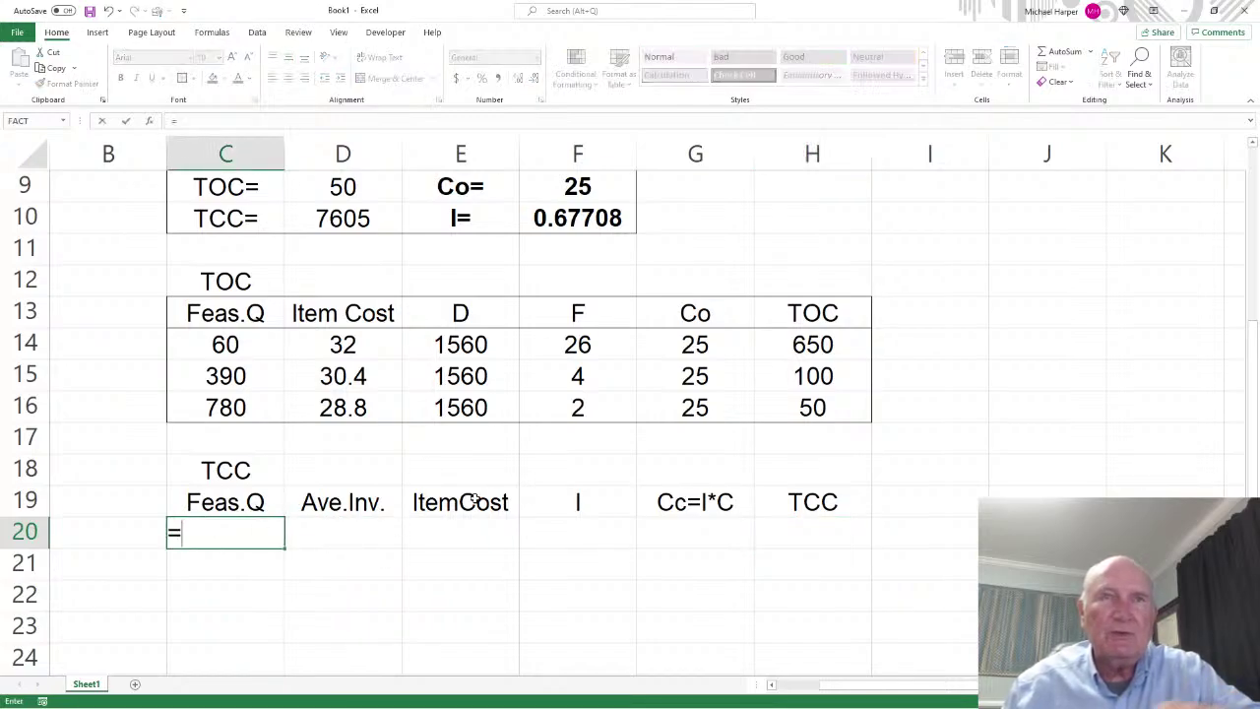
pyautogui.scroll(3, 561, 482)
pyautogui.click(689, 287)
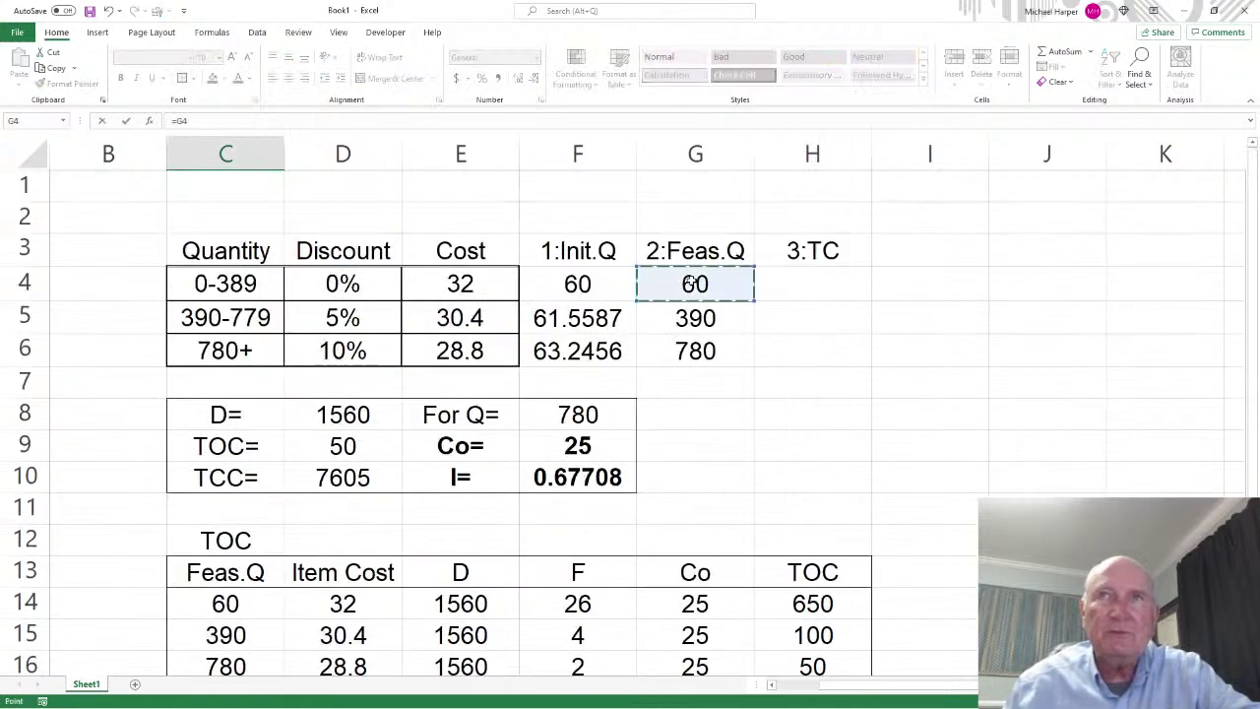
pyautogui.press('Return')
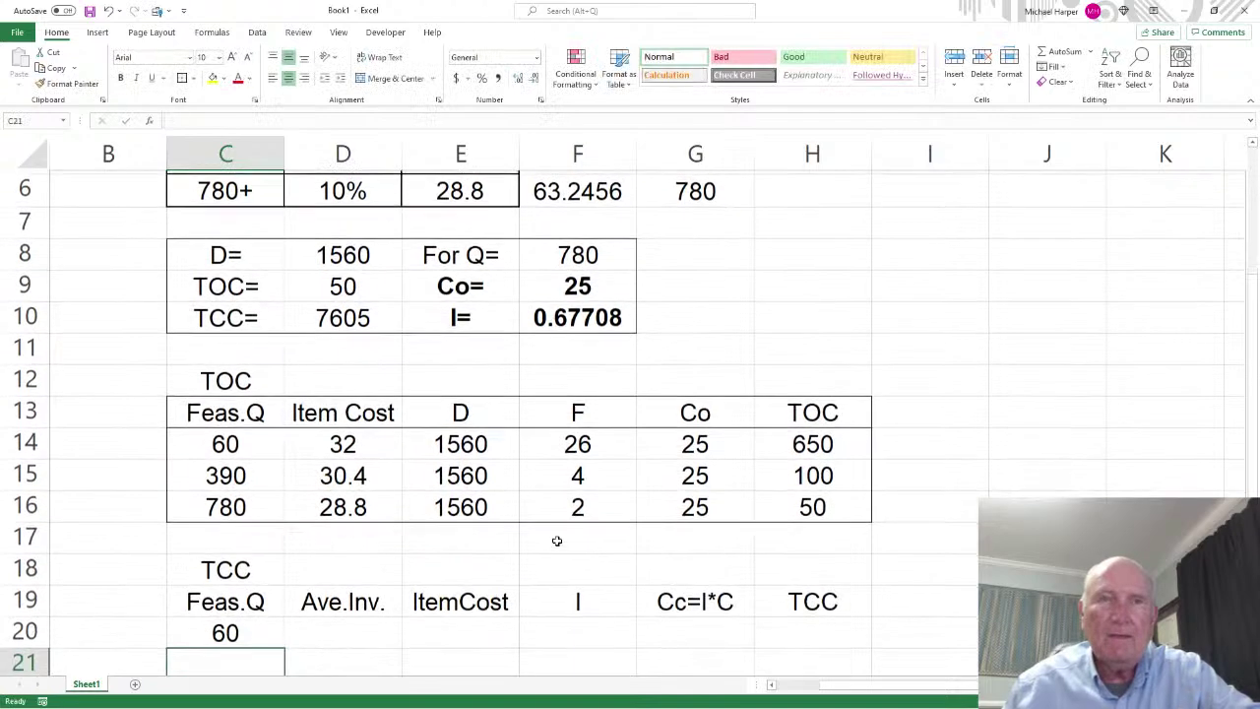
pyautogui.click(277, 544)
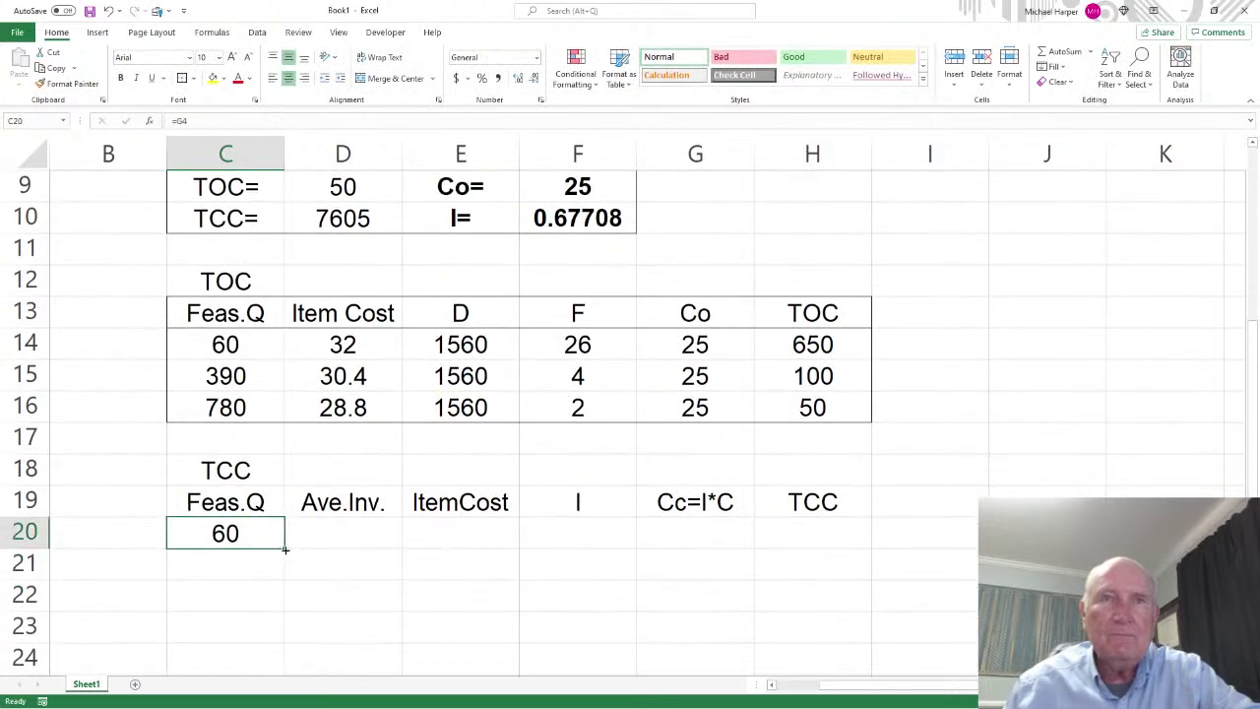
pyautogui.moveTo(284, 550); pyautogui.dragTo(285, 607)
# Calculate the average inventory in D20 with =C20/2 and copy the formula down through D22
pyautogui.click(348, 531)
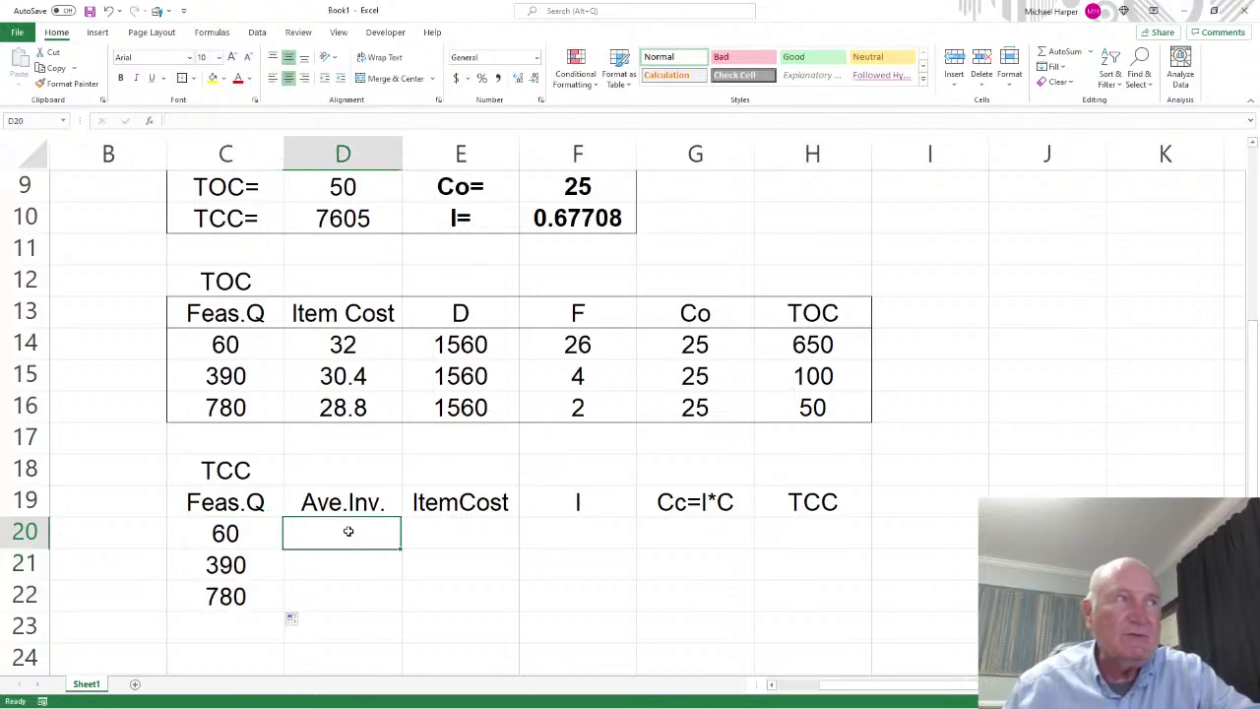
pyautogui.write('=')
pyautogui.click(225, 532)
pyautogui.write('/2')
pyautogui.press('Return')
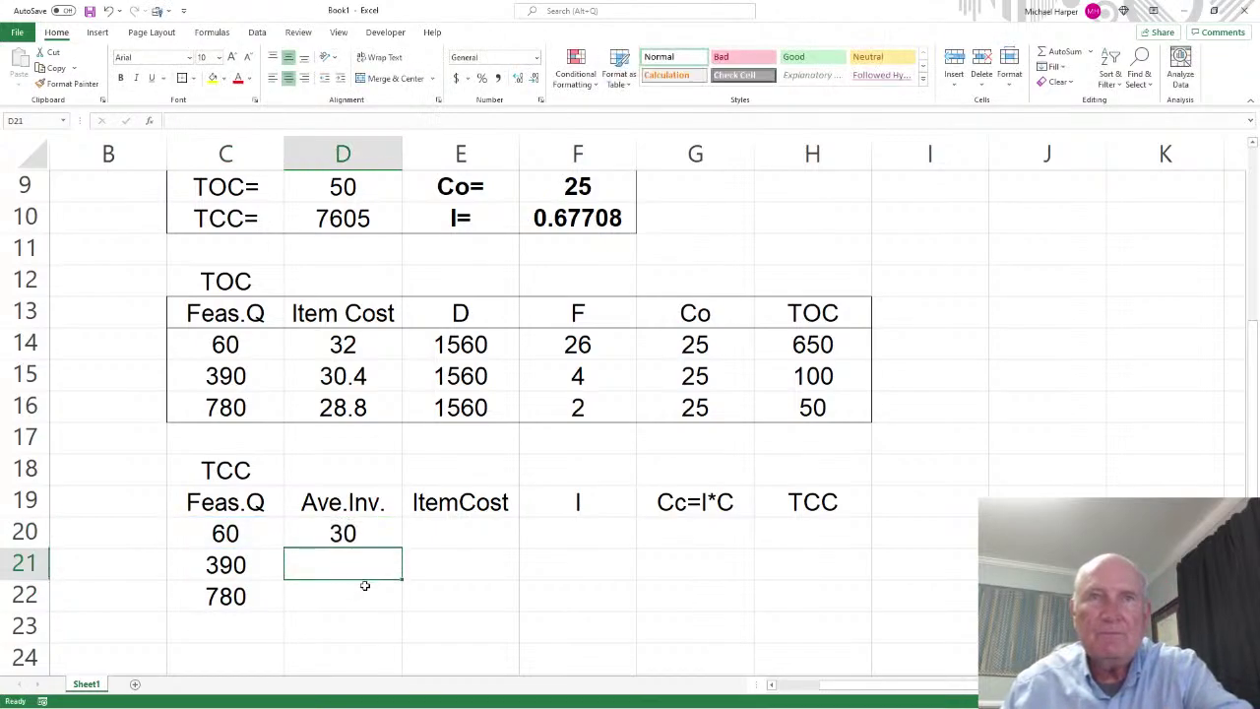
pyautogui.click(362, 538)
pyautogui.moveTo(401, 548); pyautogui.dragTo(406, 610)
# Link E20 to the item cost in E4 and copy the formula down through E22
pyautogui.click(458, 532)
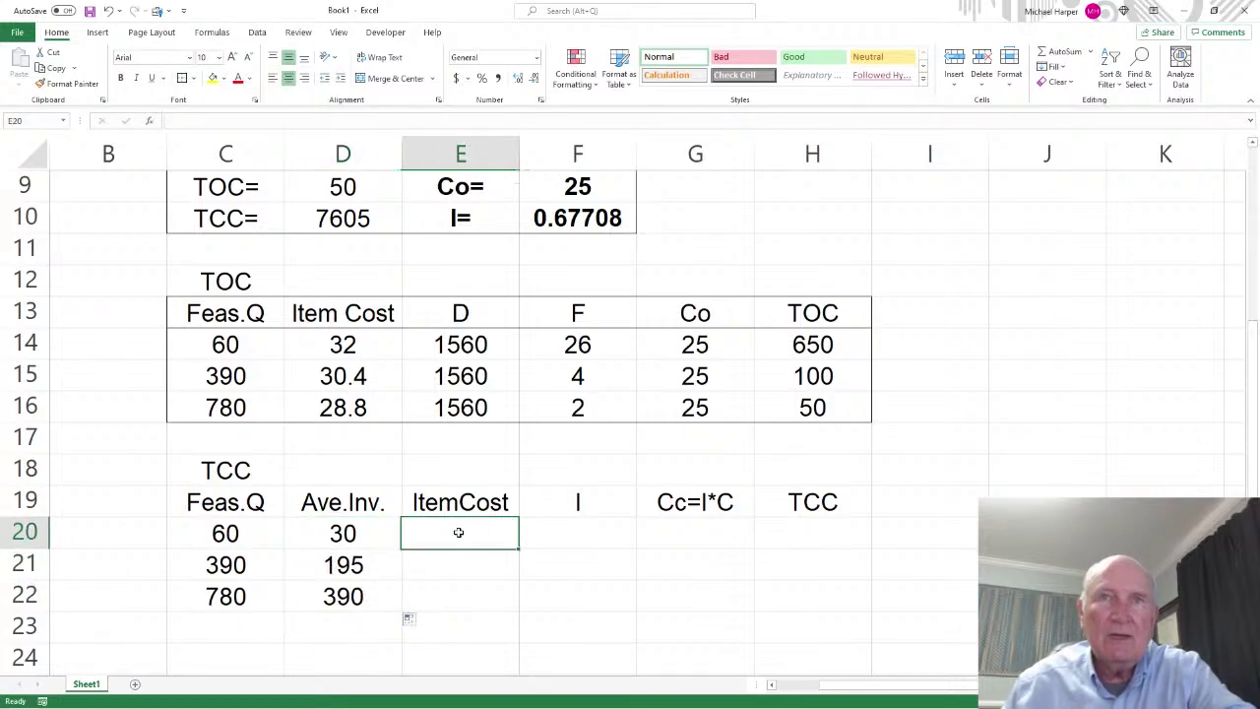
pyautogui.write('=')
pyautogui.scroll(2, 514, 487)
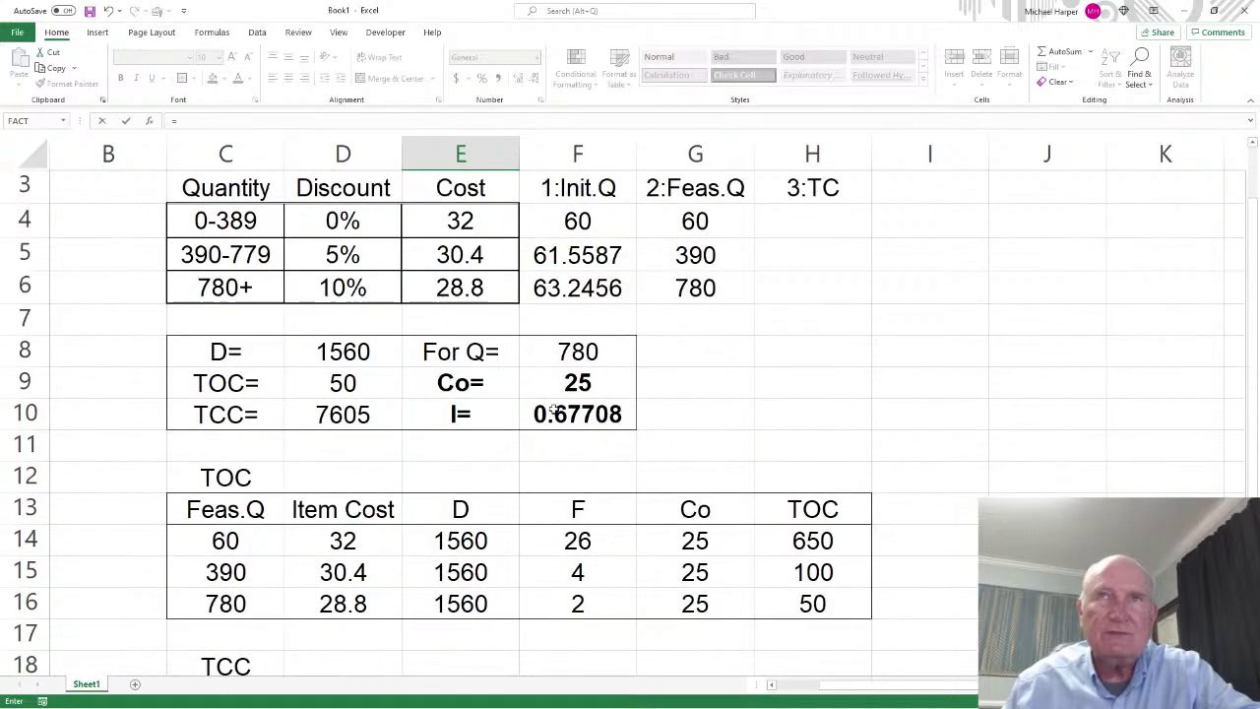
pyautogui.click(460, 221)
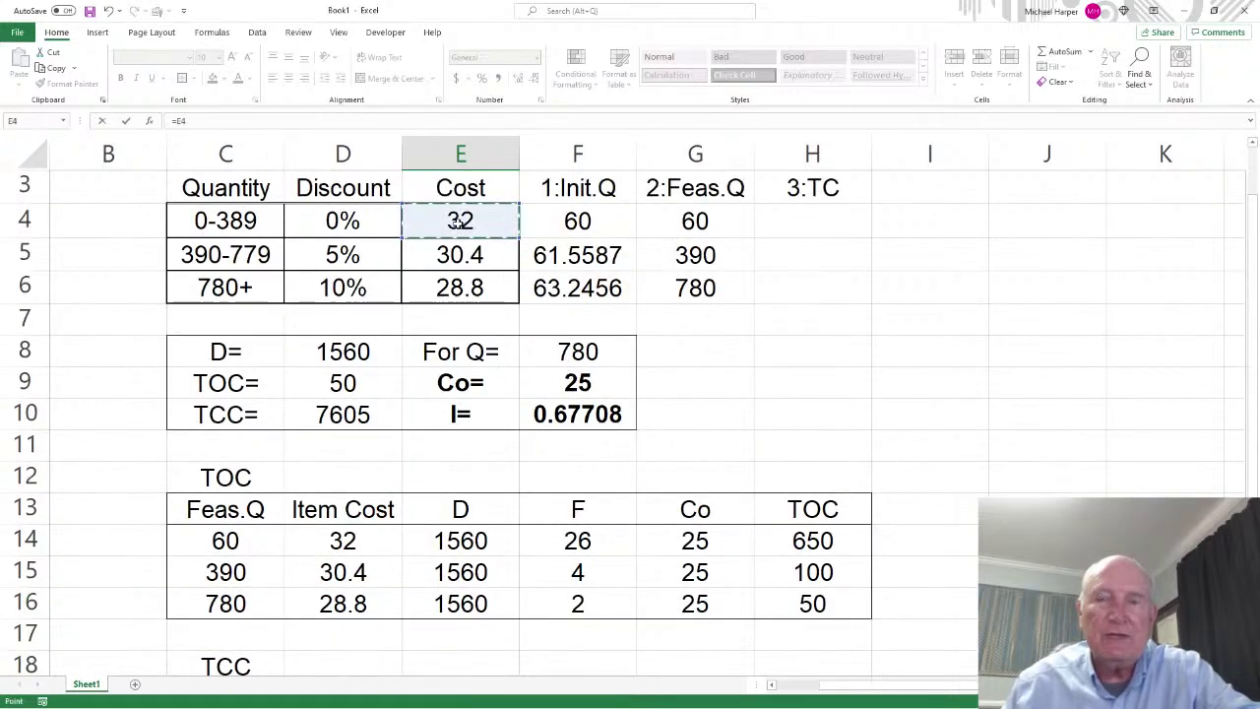
pyautogui.press('Return')
pyautogui.scroll(-3, 509, 338)
pyautogui.click(474, 439)
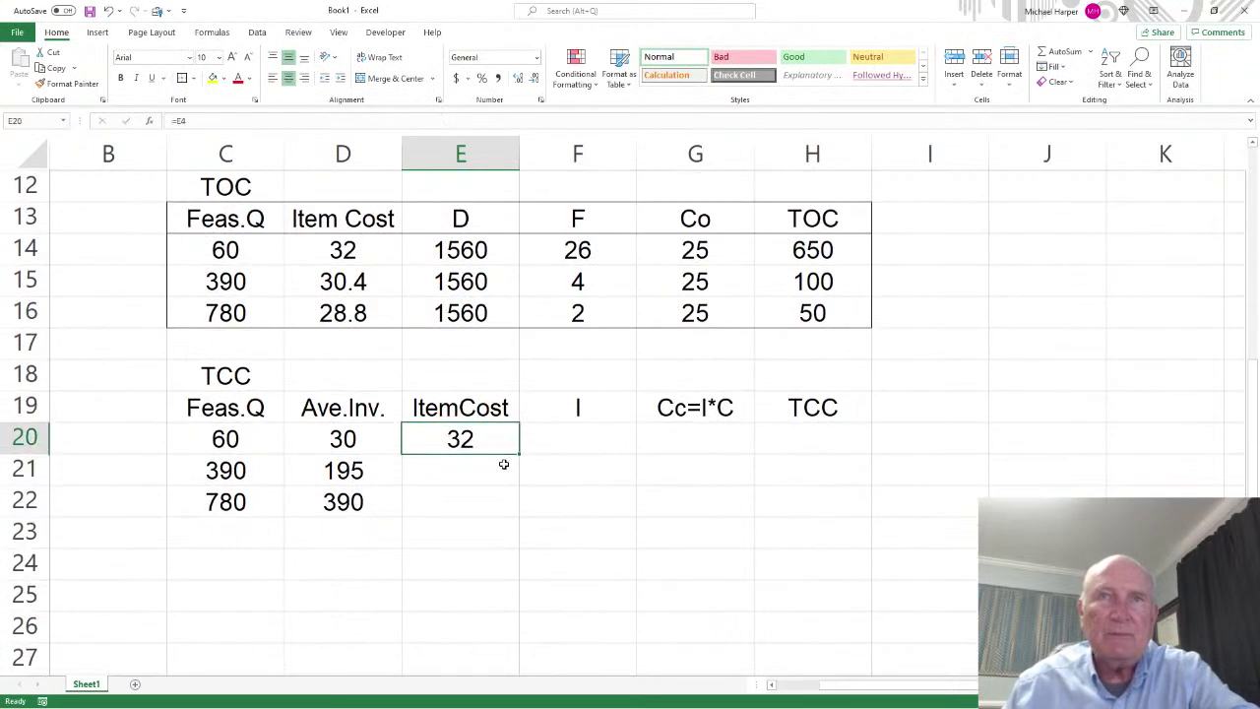
pyautogui.moveTo(519, 453); pyautogui.dragTo(519, 514)
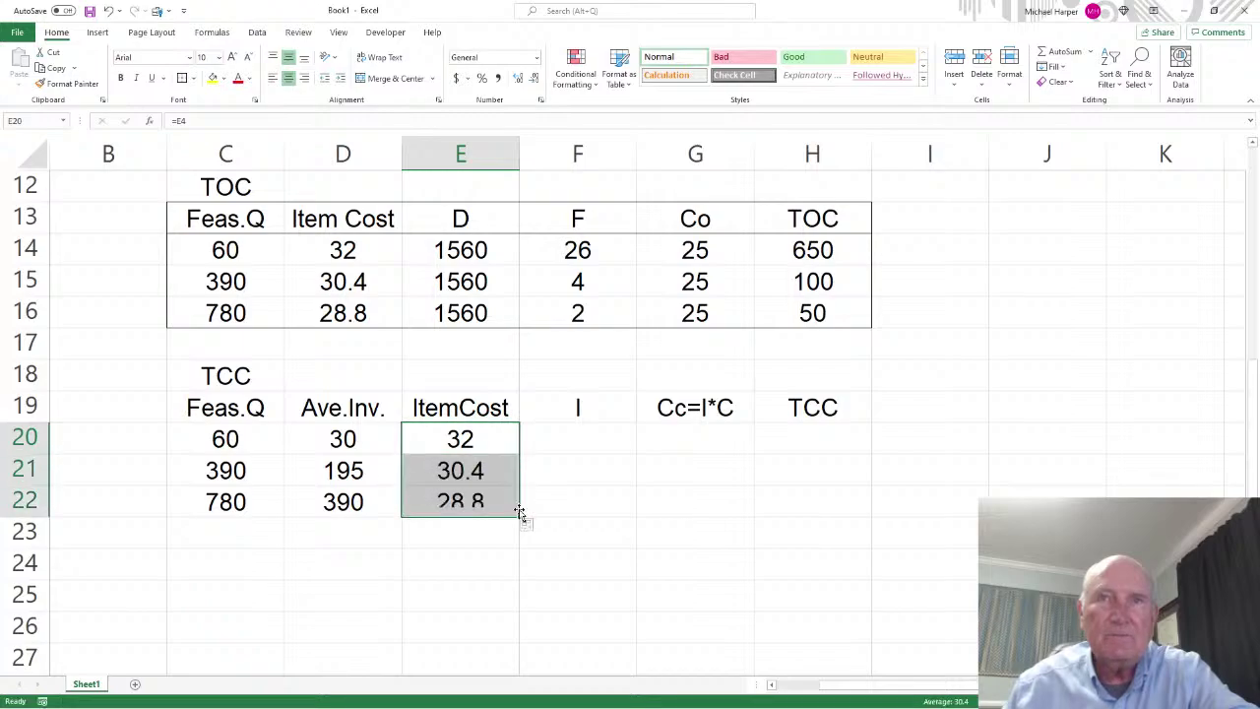
# Fill the I column by linking F20 to the carrying rate in F10 and F21 to F20
pyautogui.click(585, 439)
pyautogui.scroll(2, 585, 439)
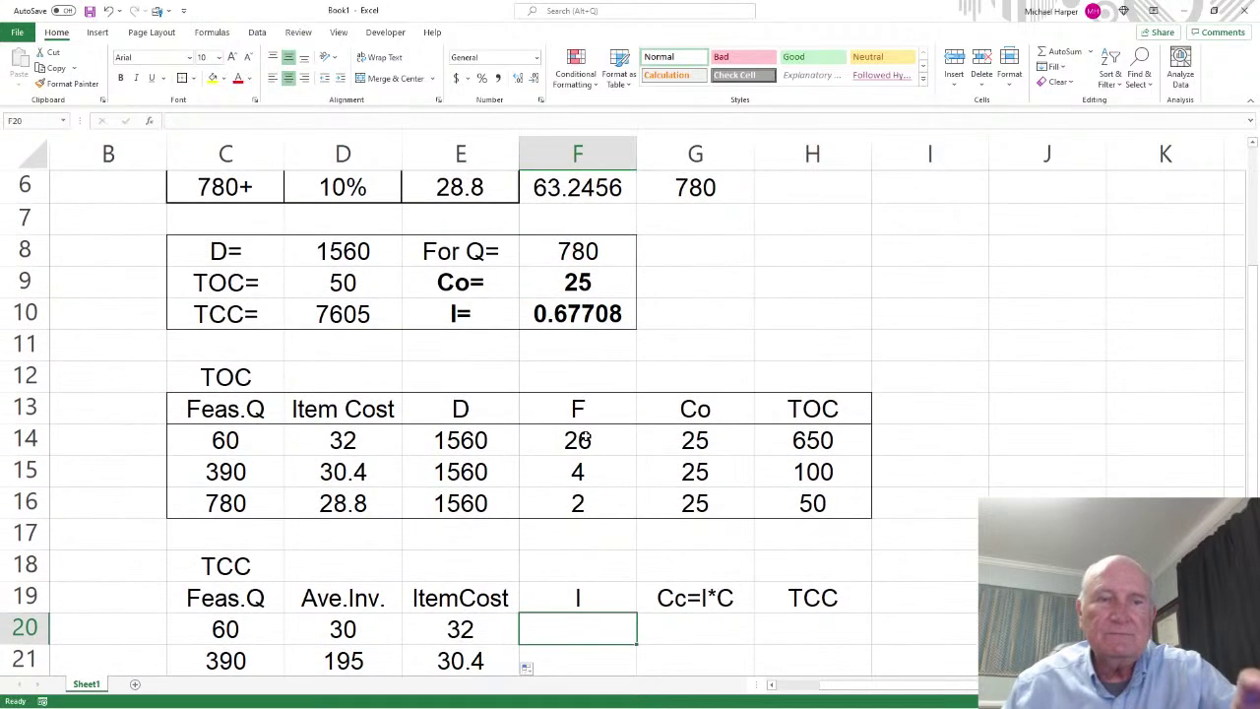
pyautogui.write('=')
pyautogui.click(571, 313)
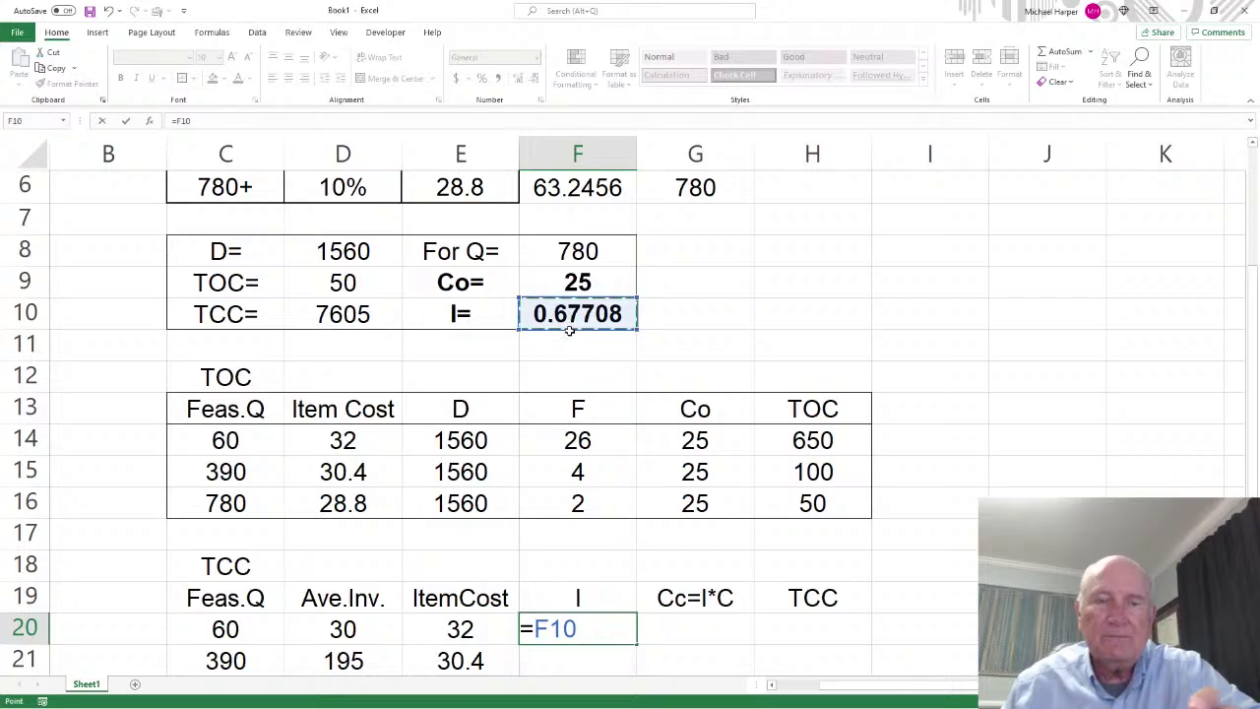
pyautogui.press('Return')
pyautogui.scroll(-1, 618, 431)
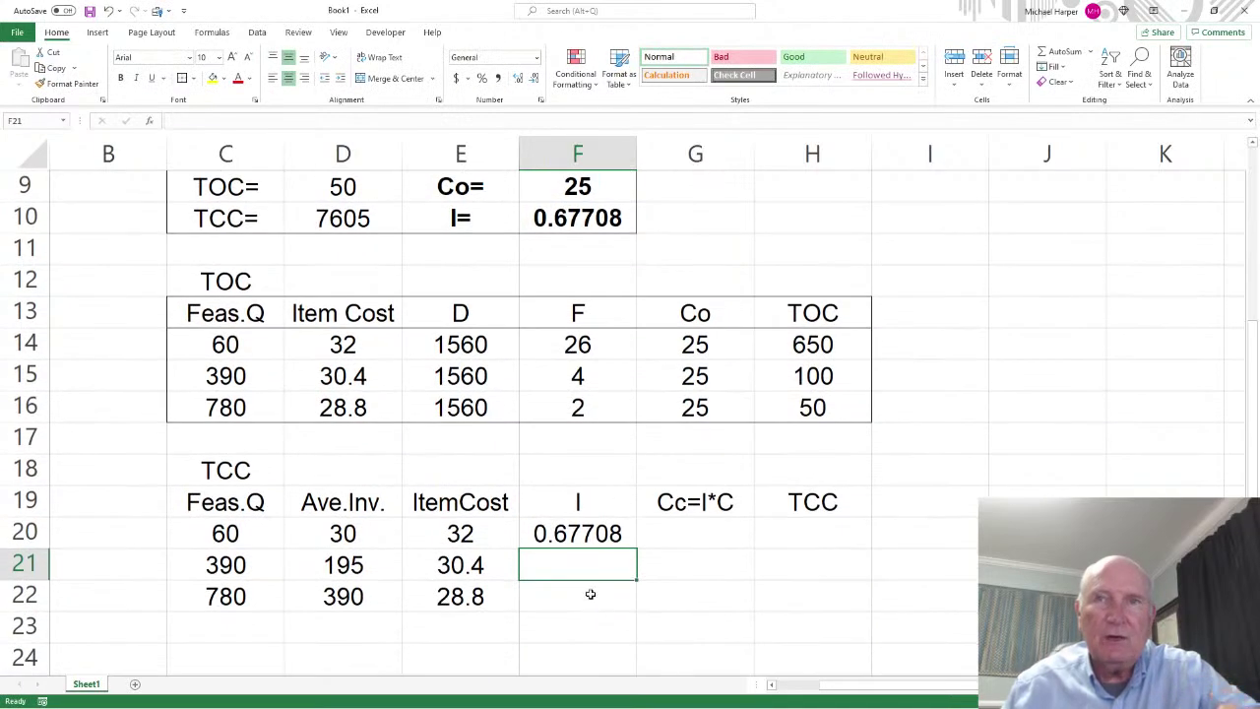
pyautogui.write('=')
pyautogui.click(581, 537)
pyautogui.press('Return')
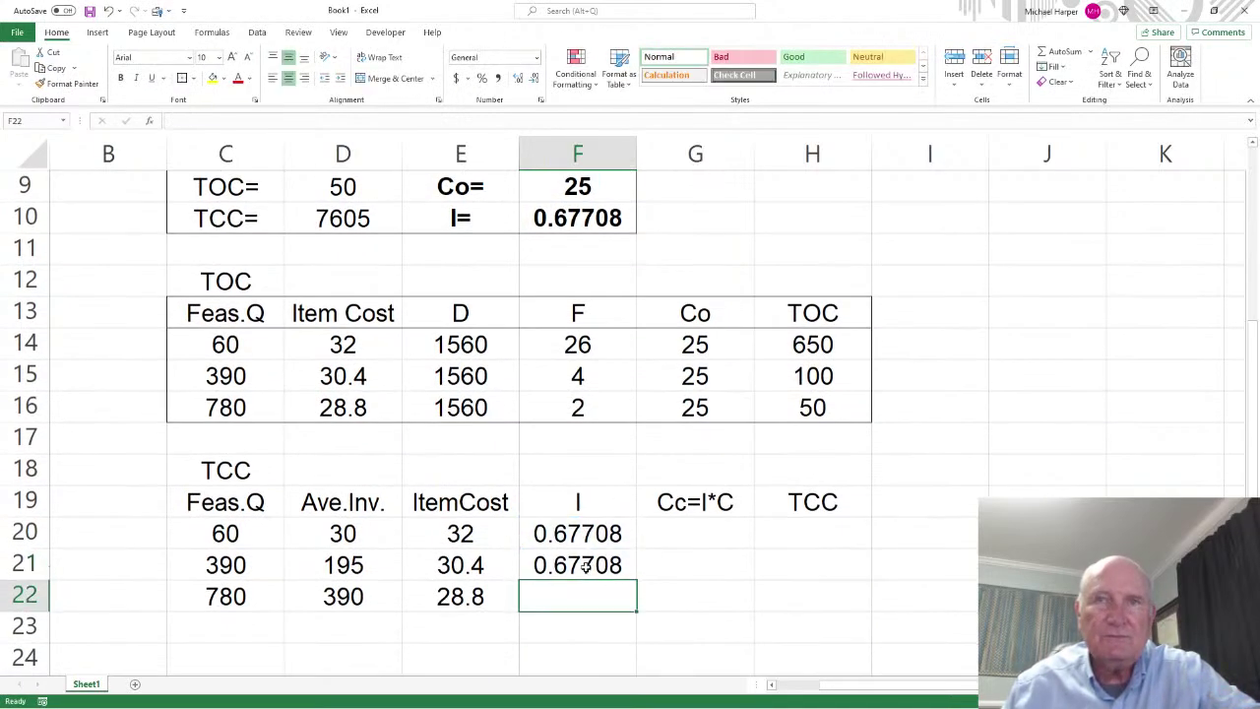
# Link cell F22 in the TCC table's I column to the value above with =F21
pyautogui.write('=')
pyautogui.click(587, 565)
pyautogui.press('Return')
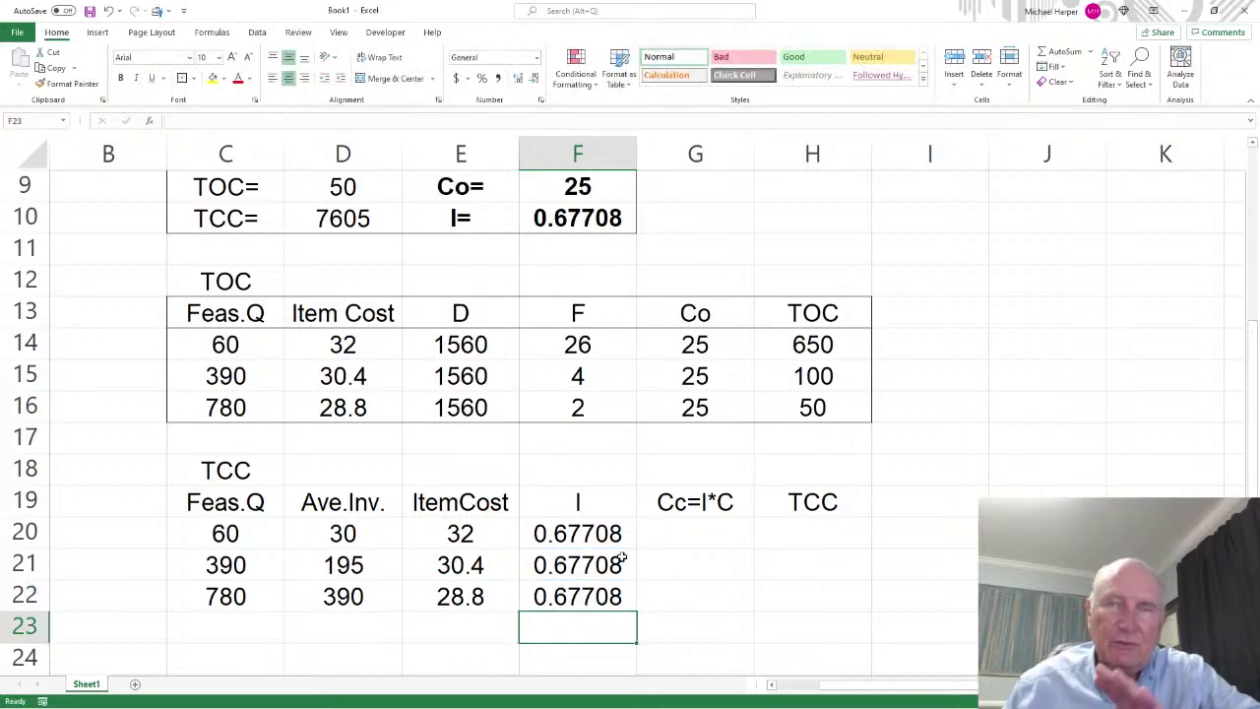
# Calculate the Cc=I*C column with =F20*E20 in G20 and fill the formula down through G22
pyautogui.scroll(-1, 622, 558)
pyautogui.click(686, 435)
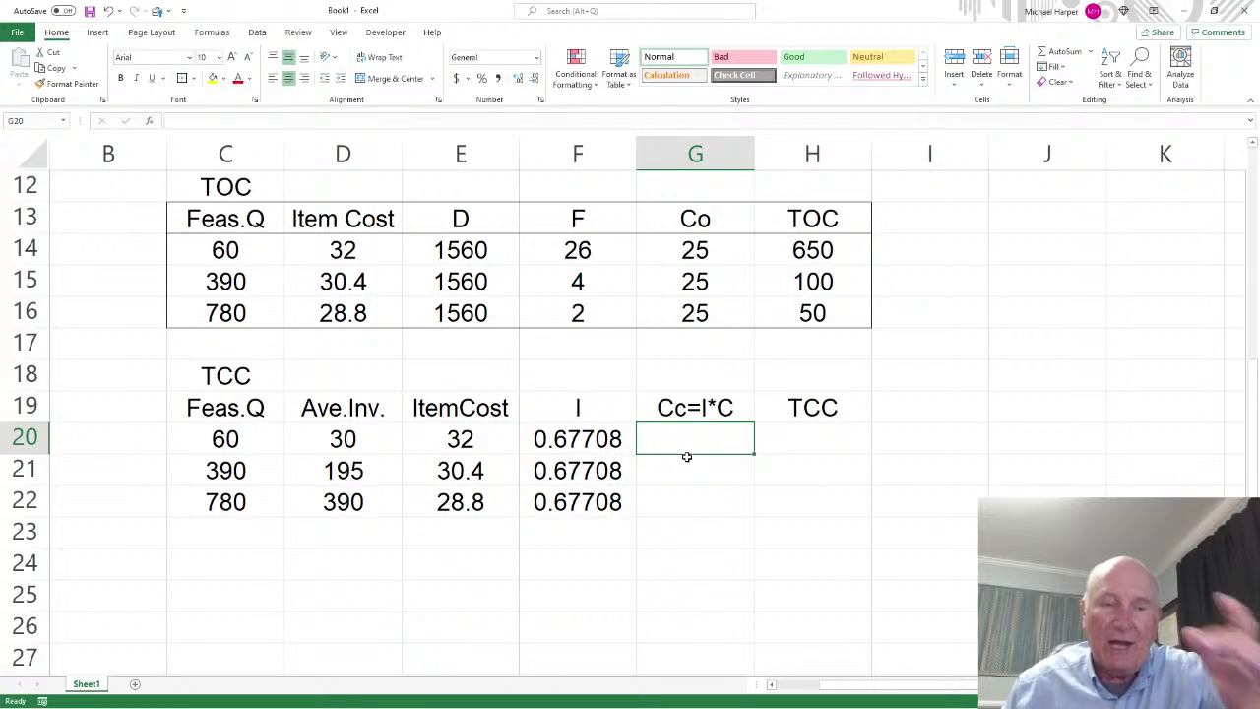
pyautogui.write('=')
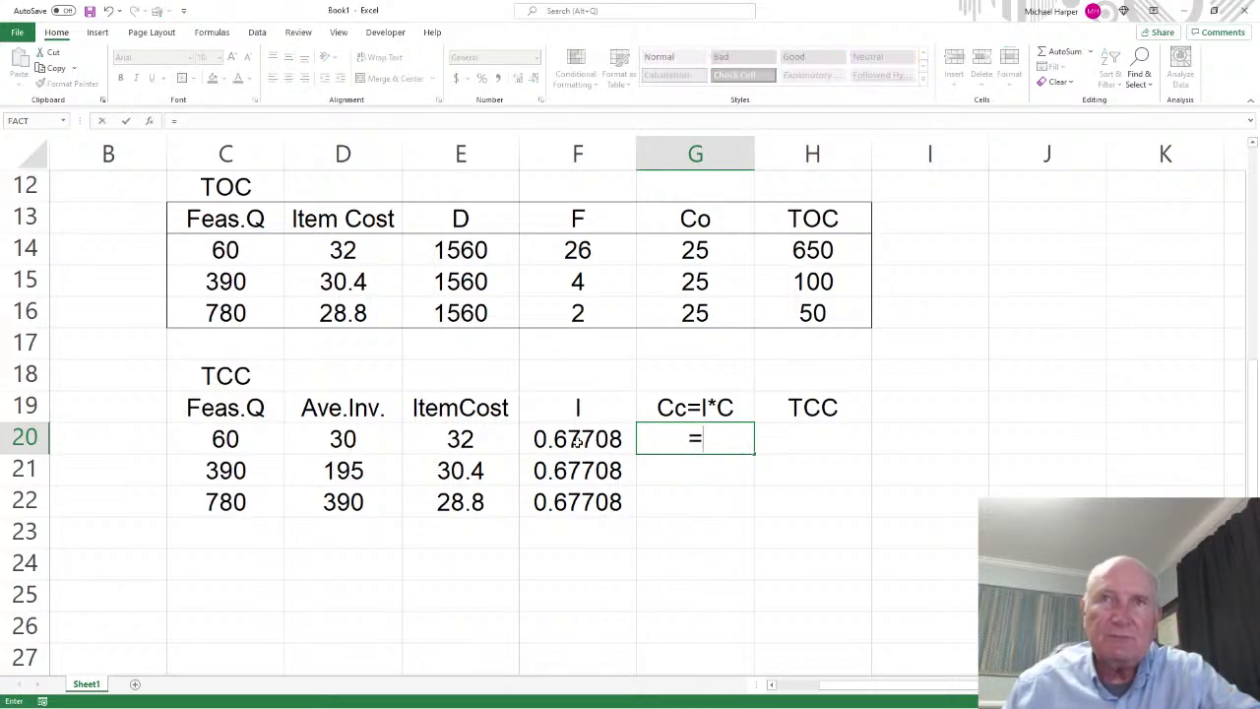
pyautogui.click(578, 443)
pyautogui.write('*')
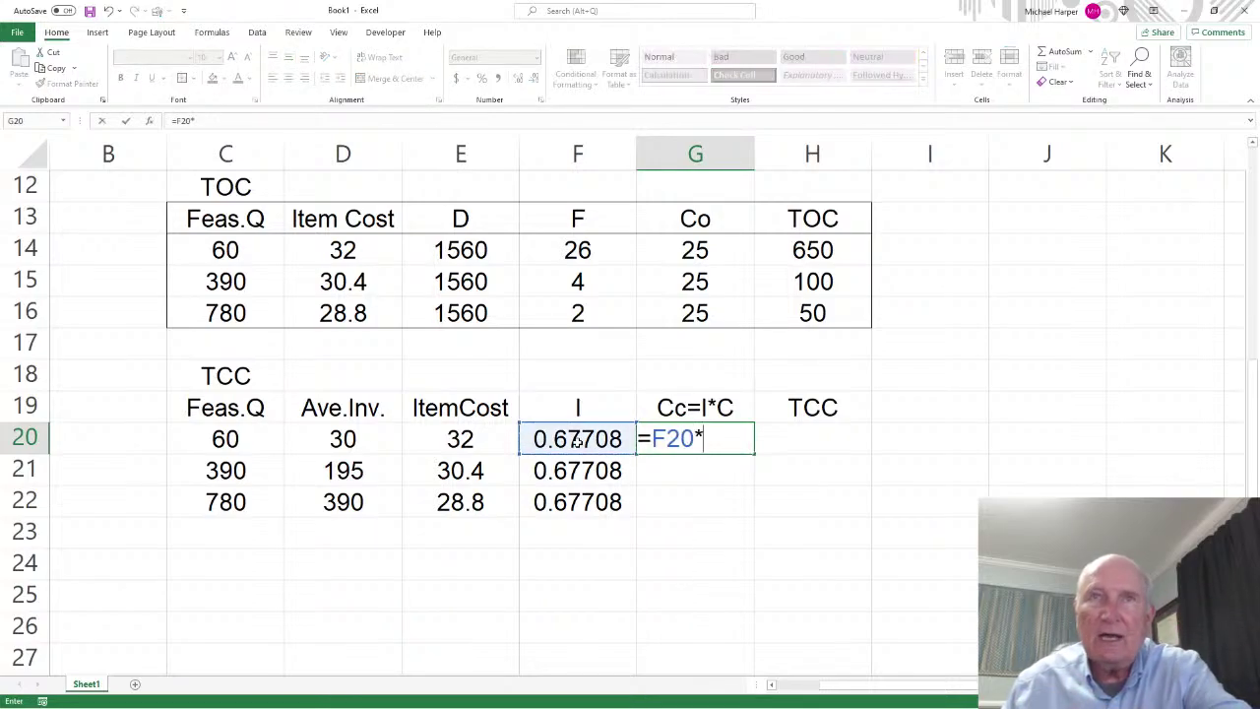
pyautogui.click(450, 443)
pyautogui.press('Return')
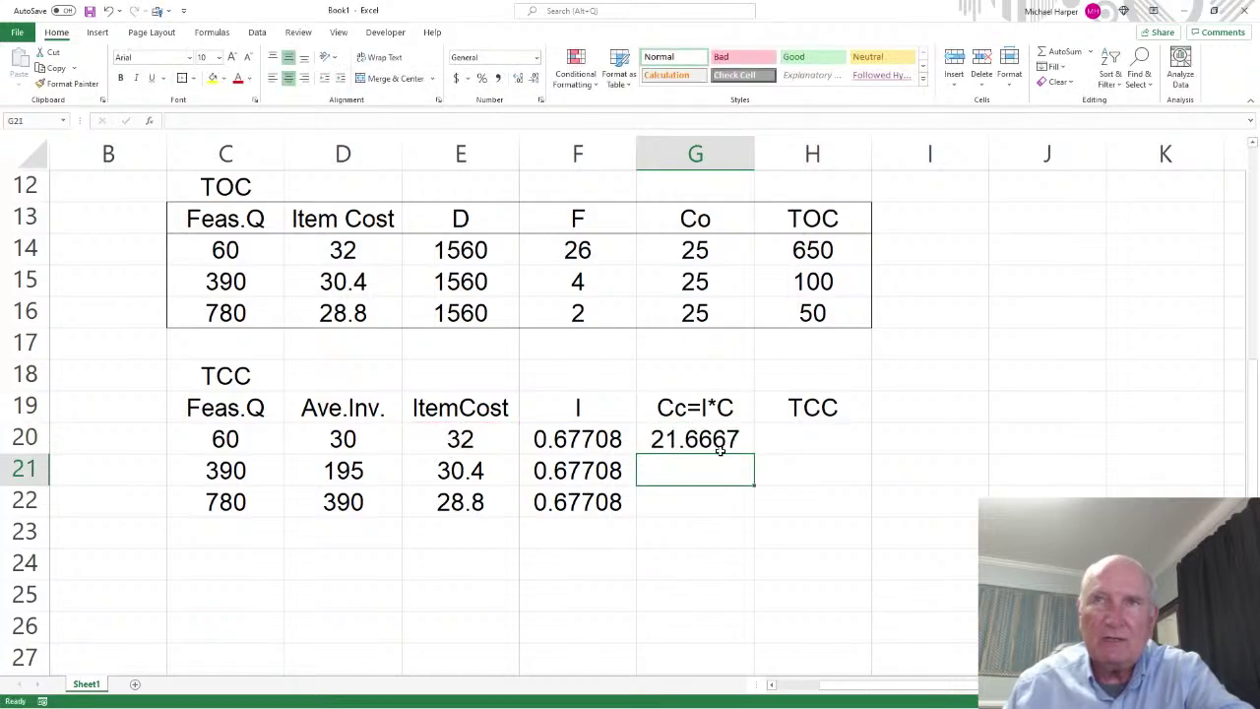
pyautogui.click(714, 442)
pyautogui.moveTo(754, 454); pyautogui.dragTo(753, 513)
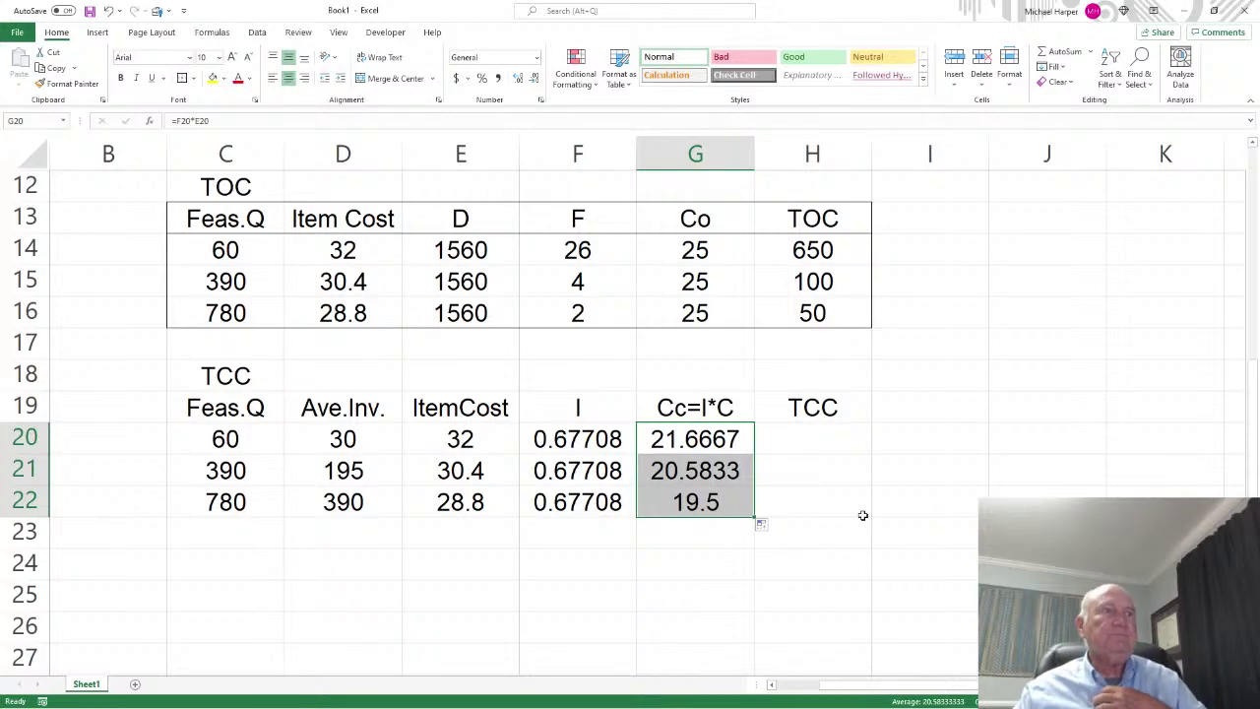
# Calculate the TCC column with =D20*G20 in H20 and fill the formula down through H22
pyautogui.click(811, 443)
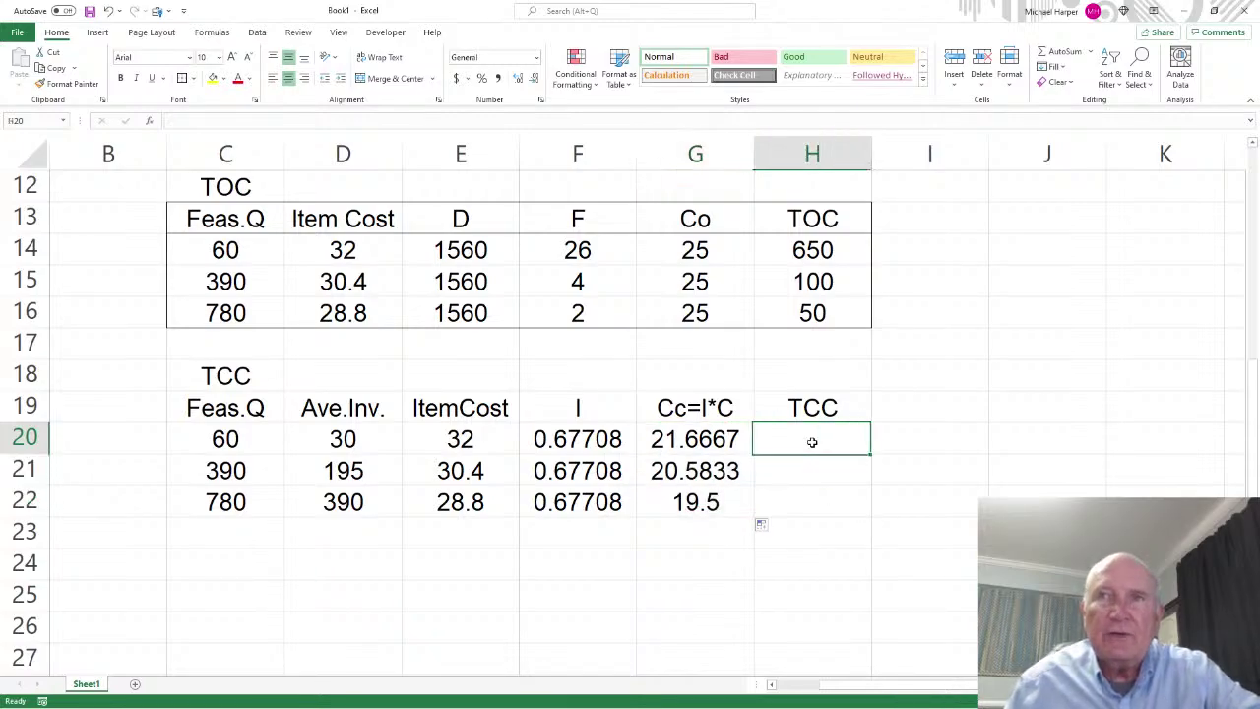
pyautogui.write('=')
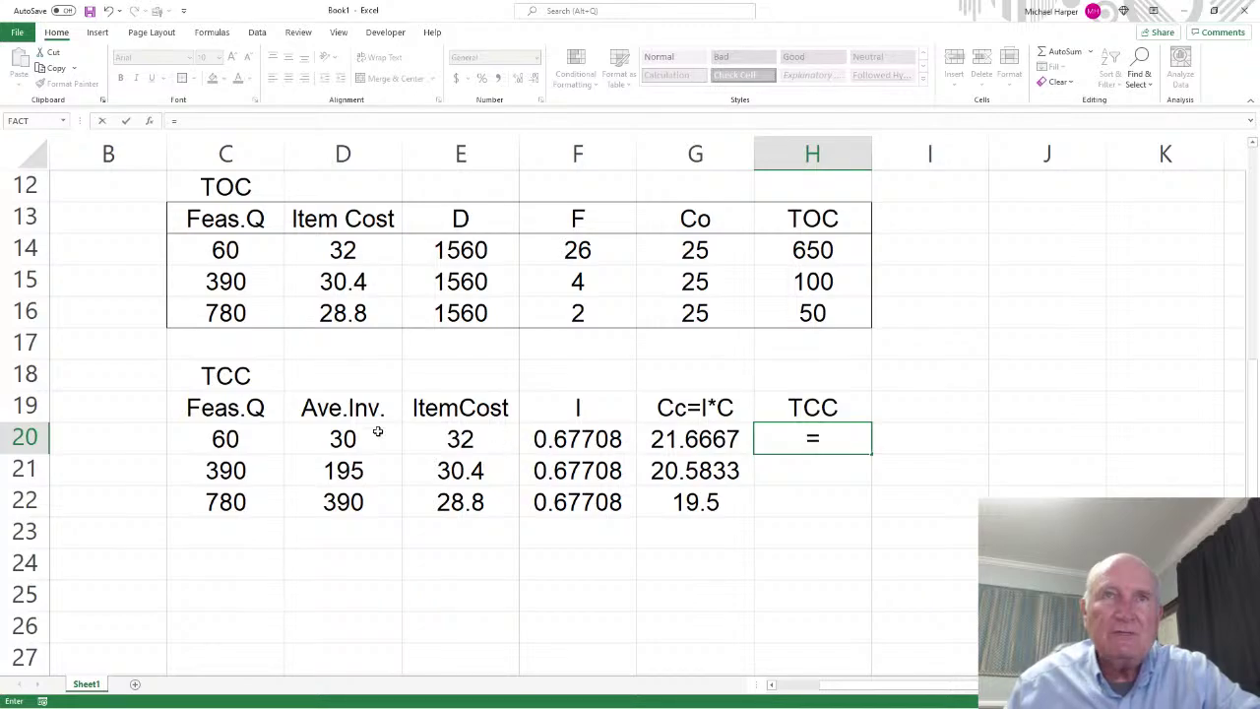
pyautogui.click(346, 439)
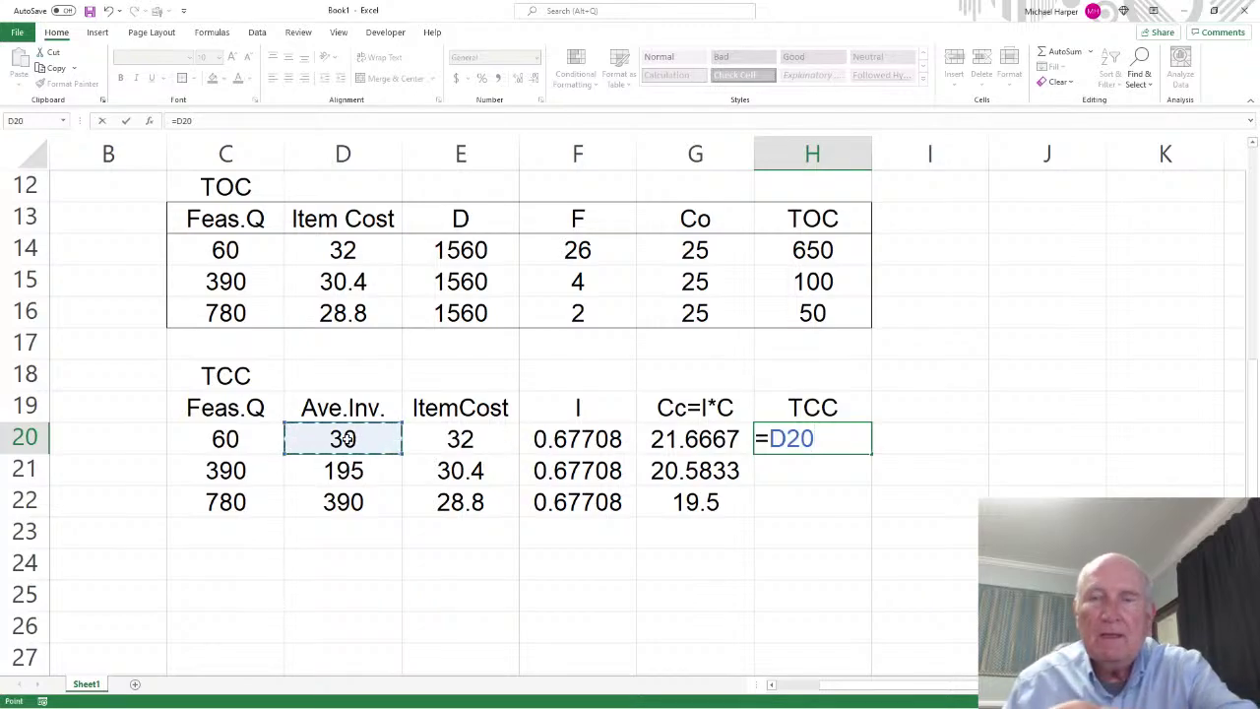
pyautogui.write('*')
pyautogui.click(706, 440)
pyautogui.press('Return')
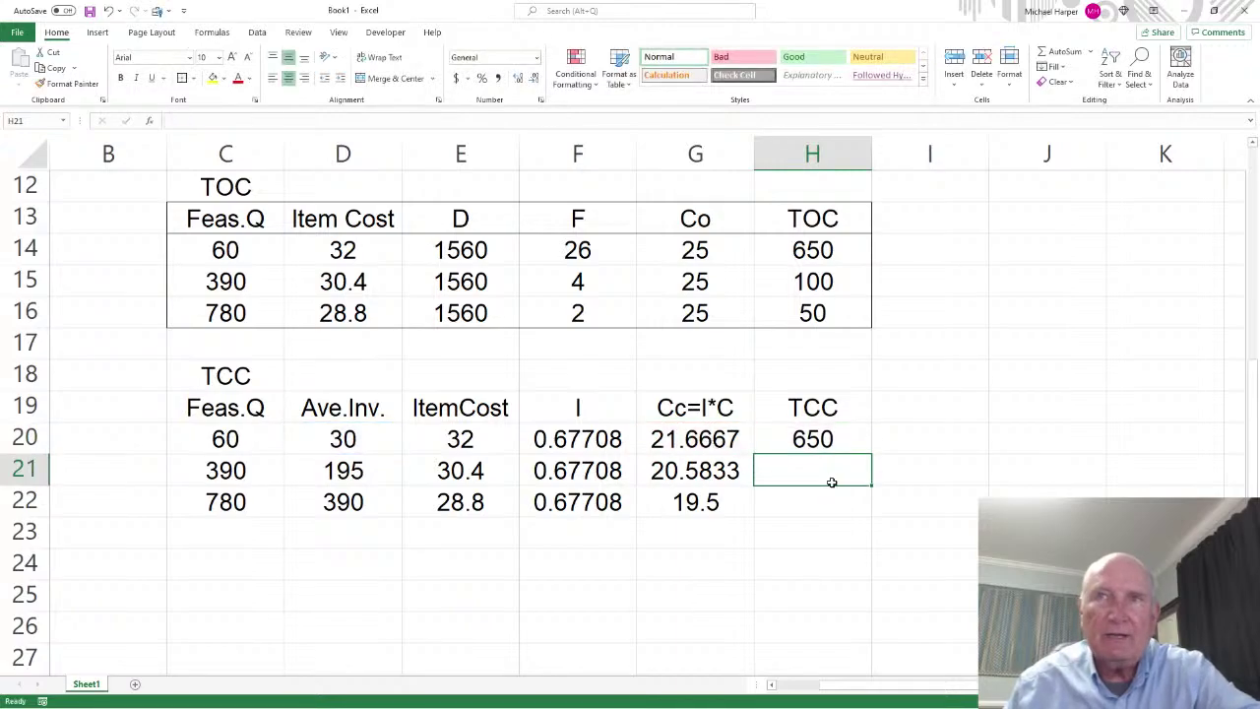
pyautogui.click(825, 440)
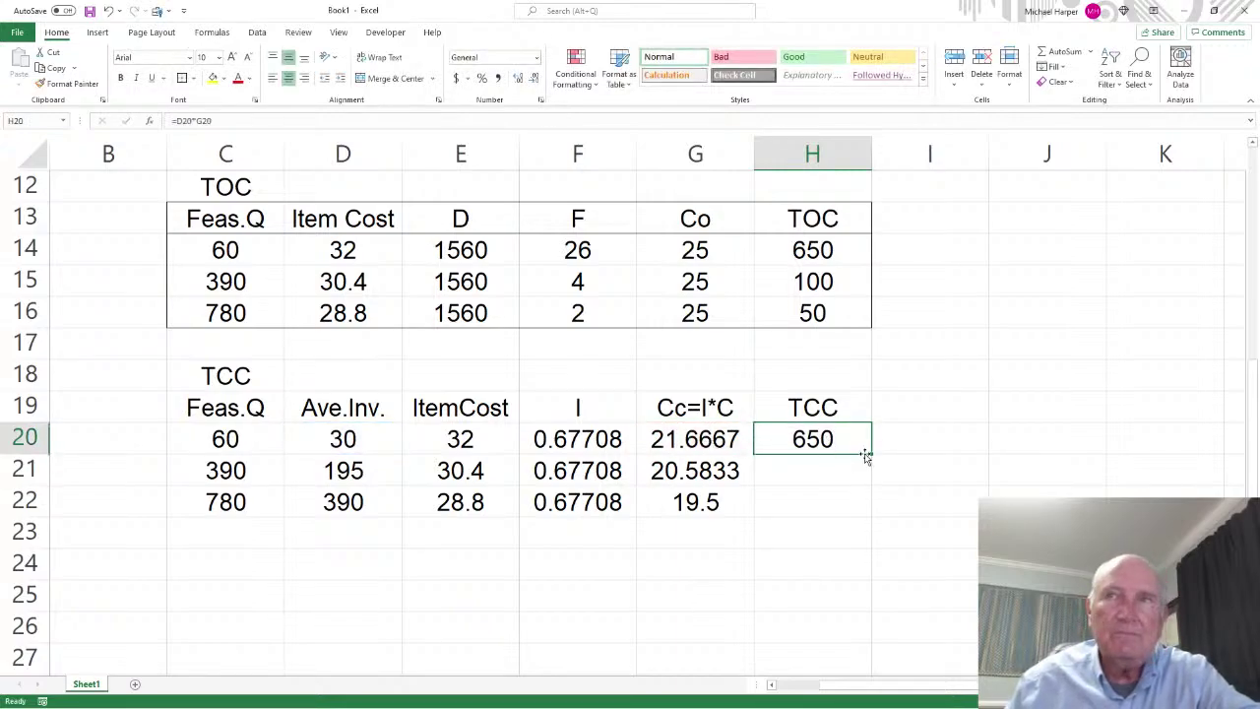
pyautogui.moveTo(867, 452); pyautogui.dragTo(868, 514)
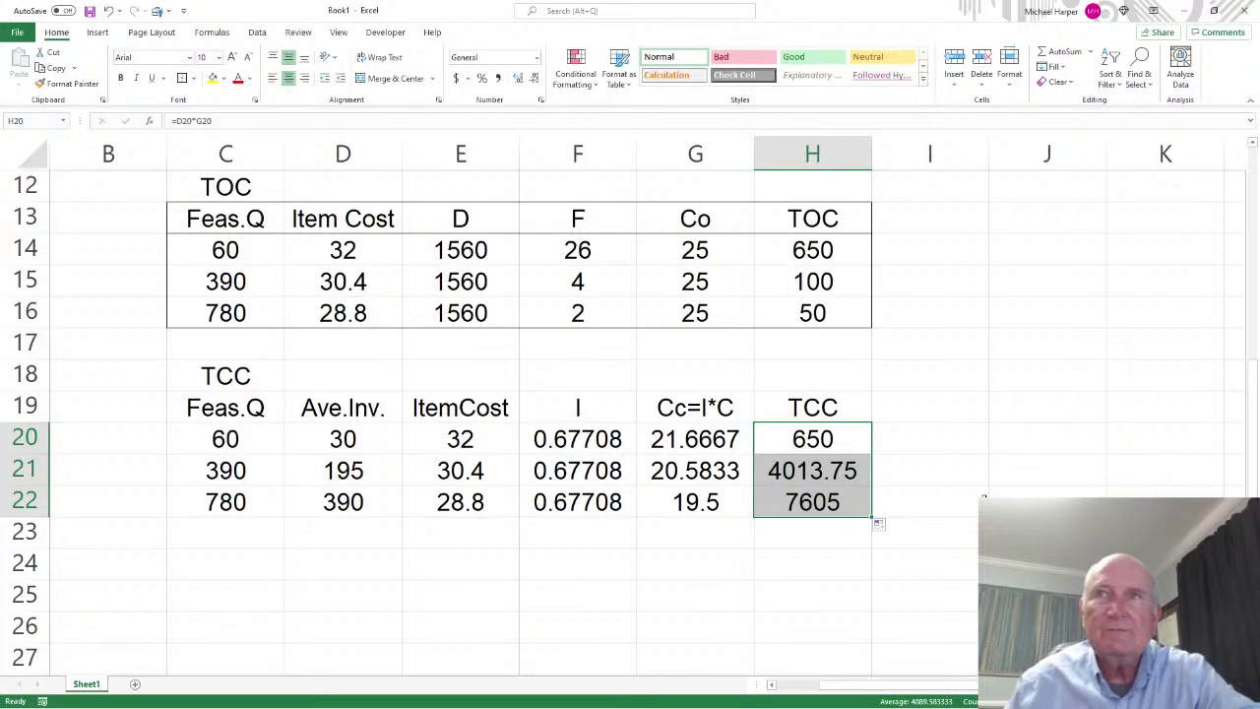
# Display the TCC value in H21 with no decimal places
pyautogui.click(825, 472)
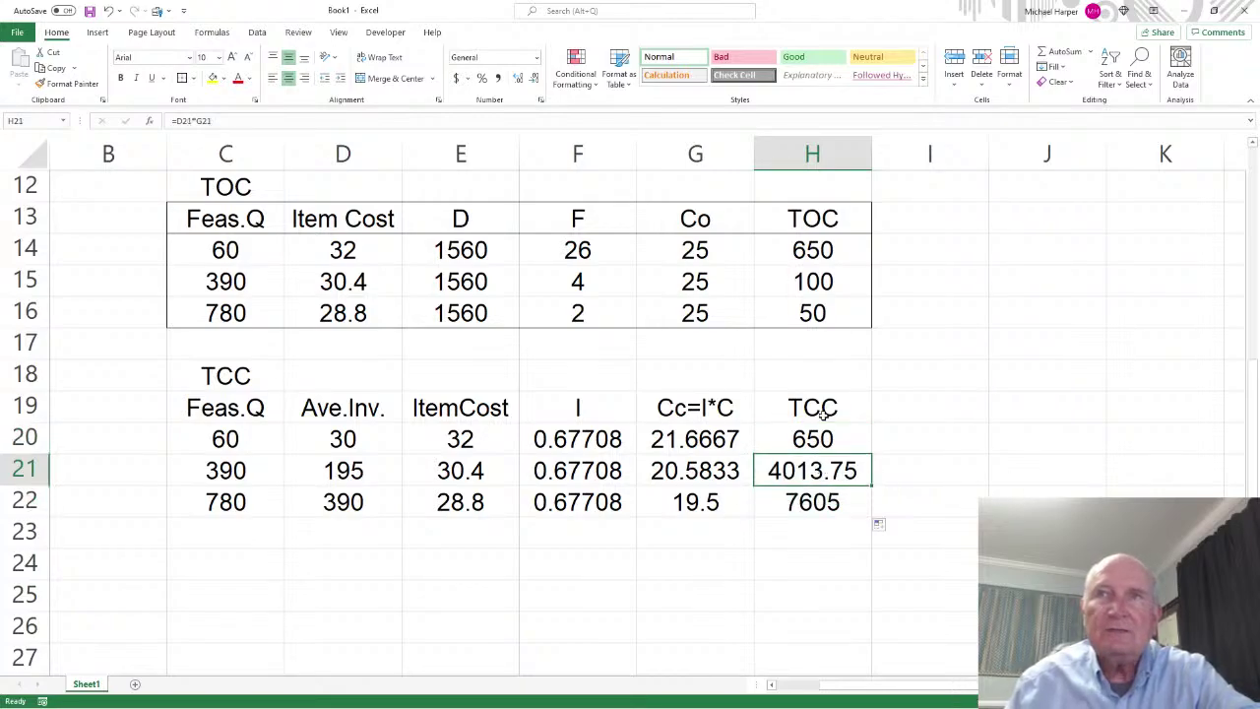
pyautogui.click(535, 78)
pyautogui.click(536, 78)
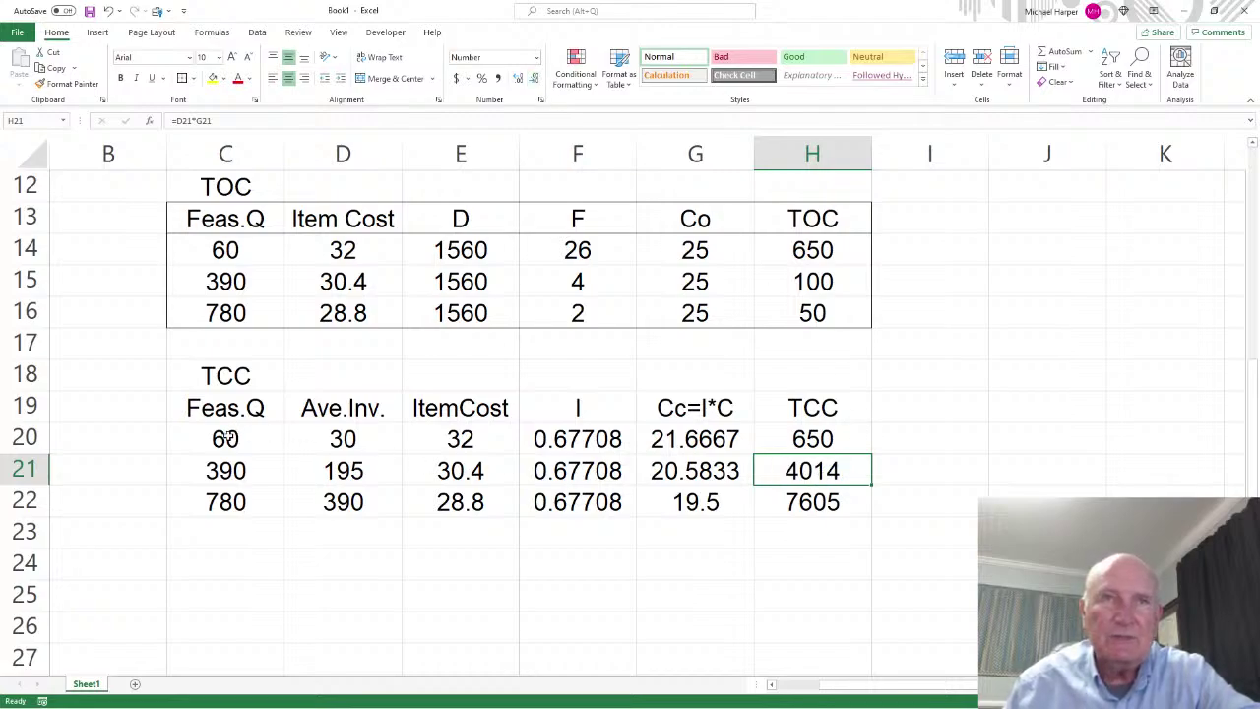
# Add an outside border around the TCC data C20:H22 and another around the whole table C19:H22
pyautogui.moveTo(229, 439); pyautogui.dragTo(793, 497)
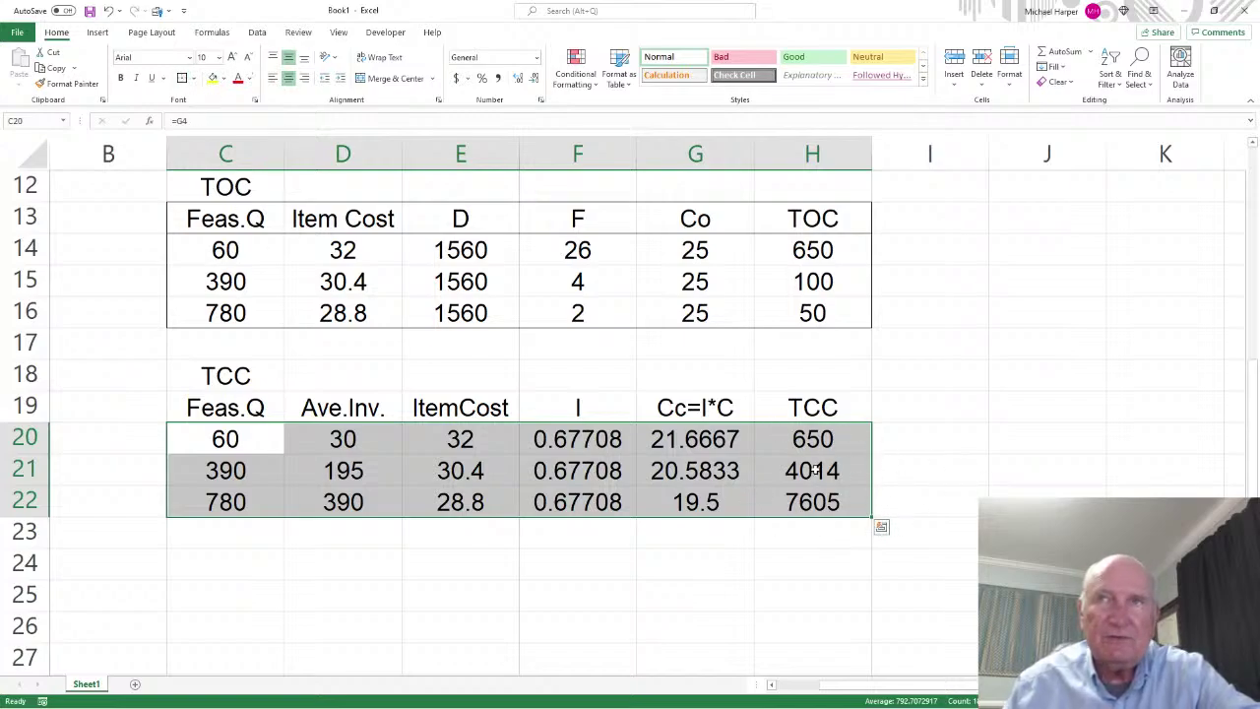
pyautogui.click(964, 470)
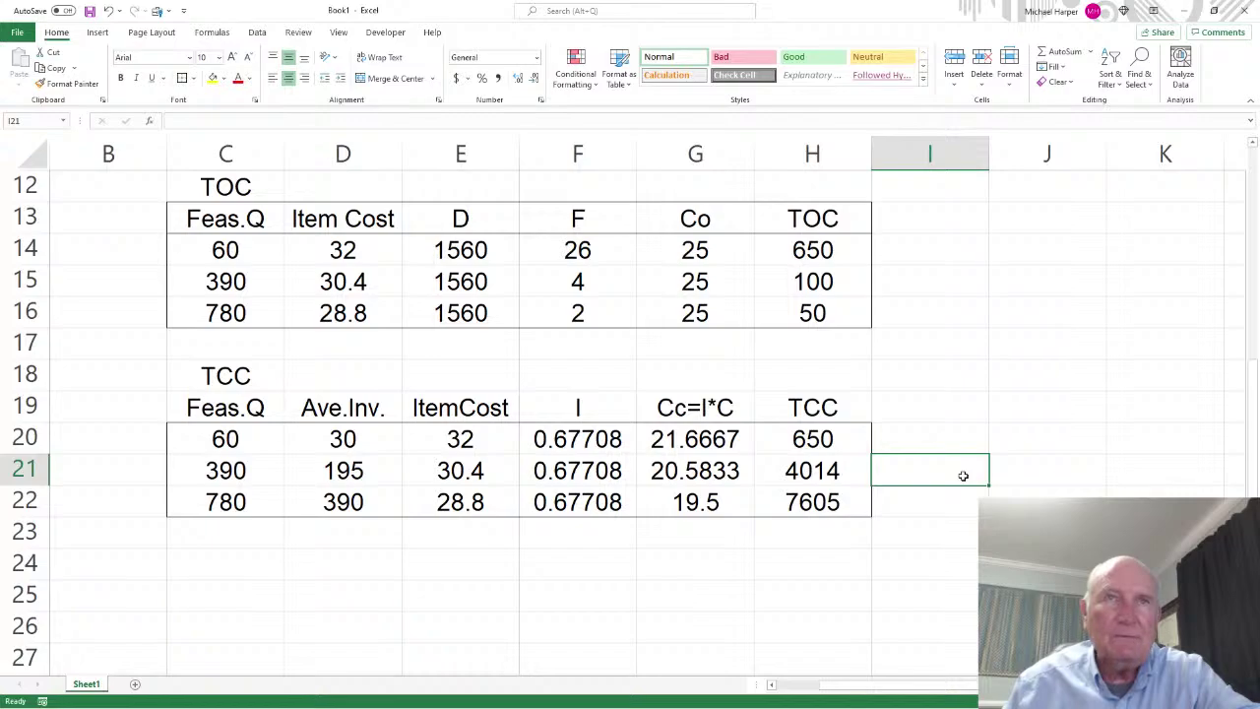
pyautogui.moveTo(203, 407); pyautogui.dragTo(797, 491)
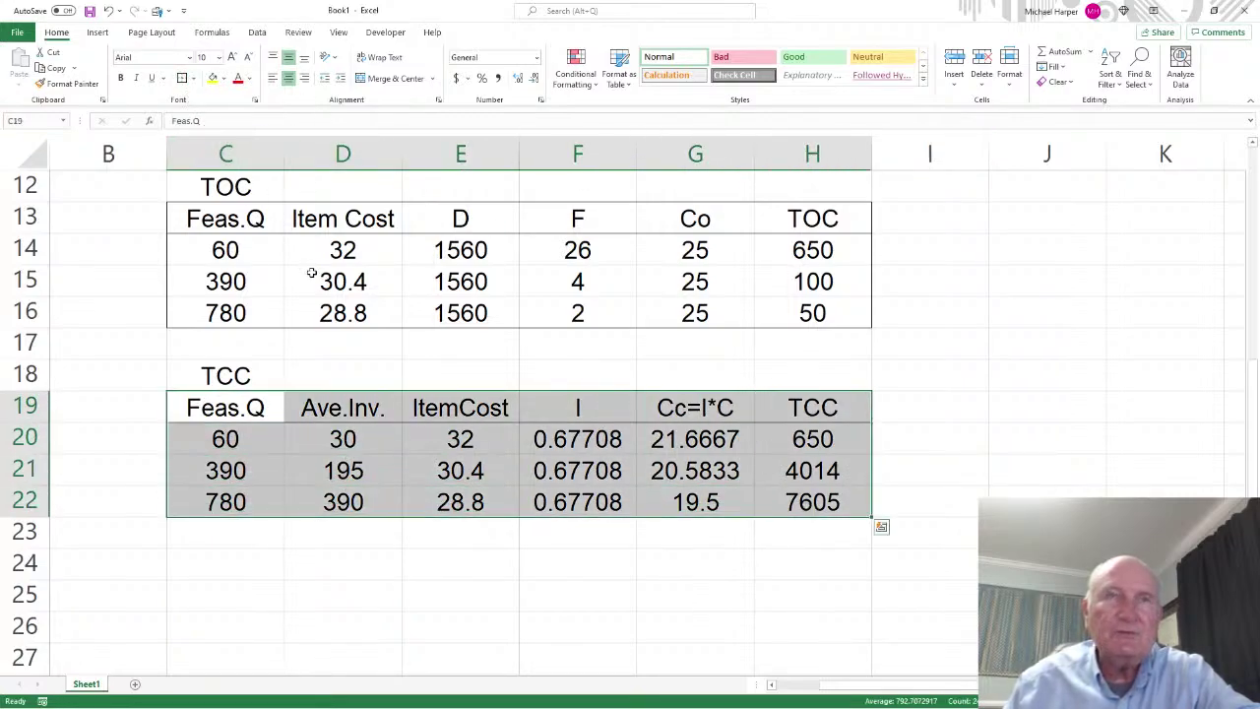
# Make the table titles TOC in C12 and TCC in C18 bold
pyautogui.scroll(4, 512, 389)
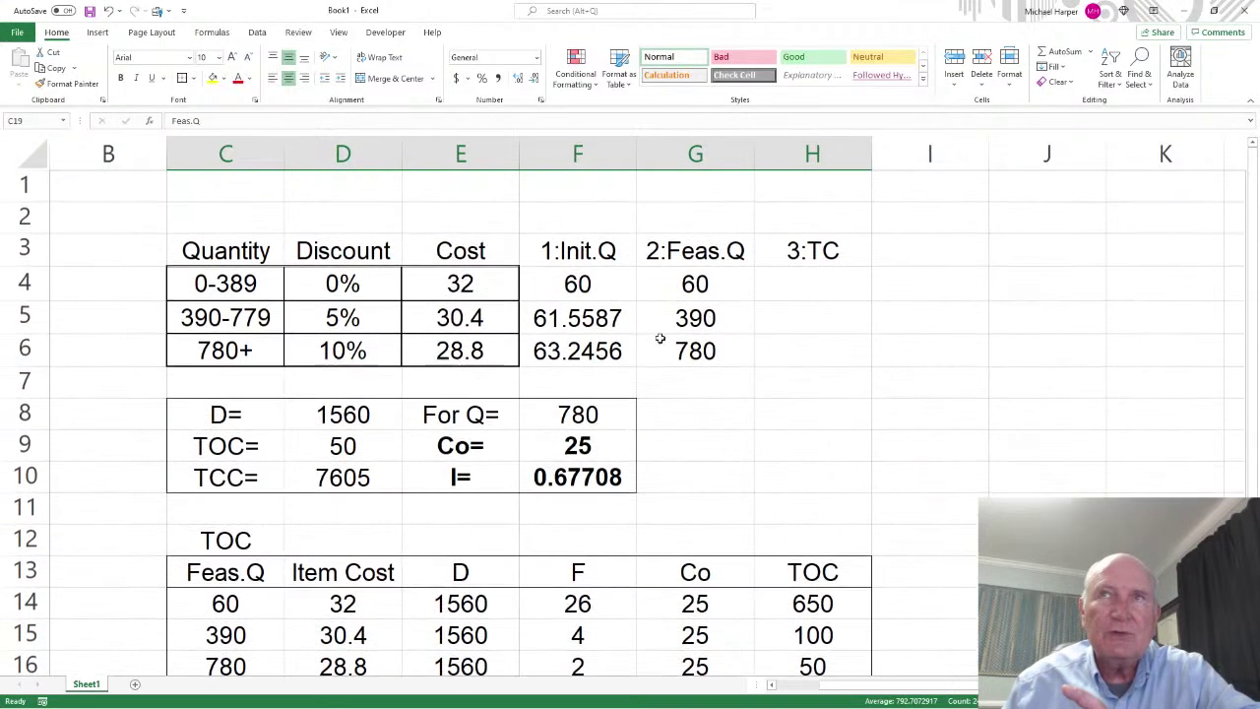
pyautogui.scroll(-2, 757, 285)
pyautogui.click(247, 344)
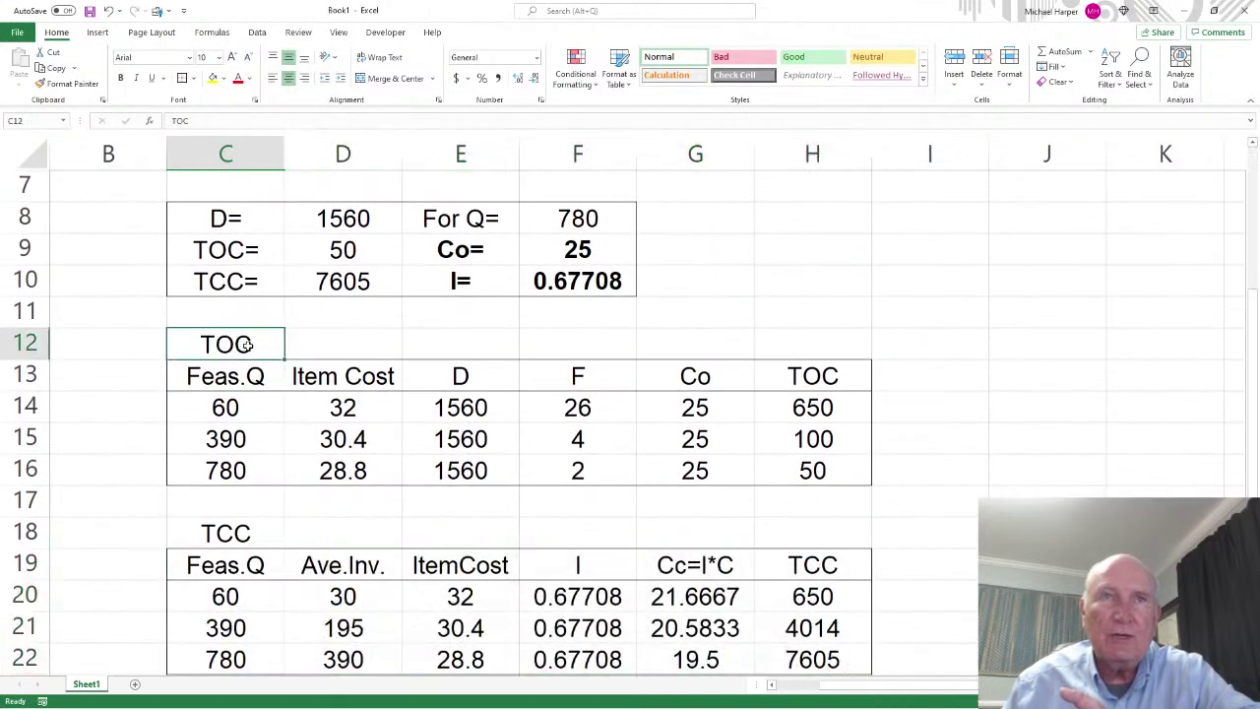
pyautogui.click(120, 78)
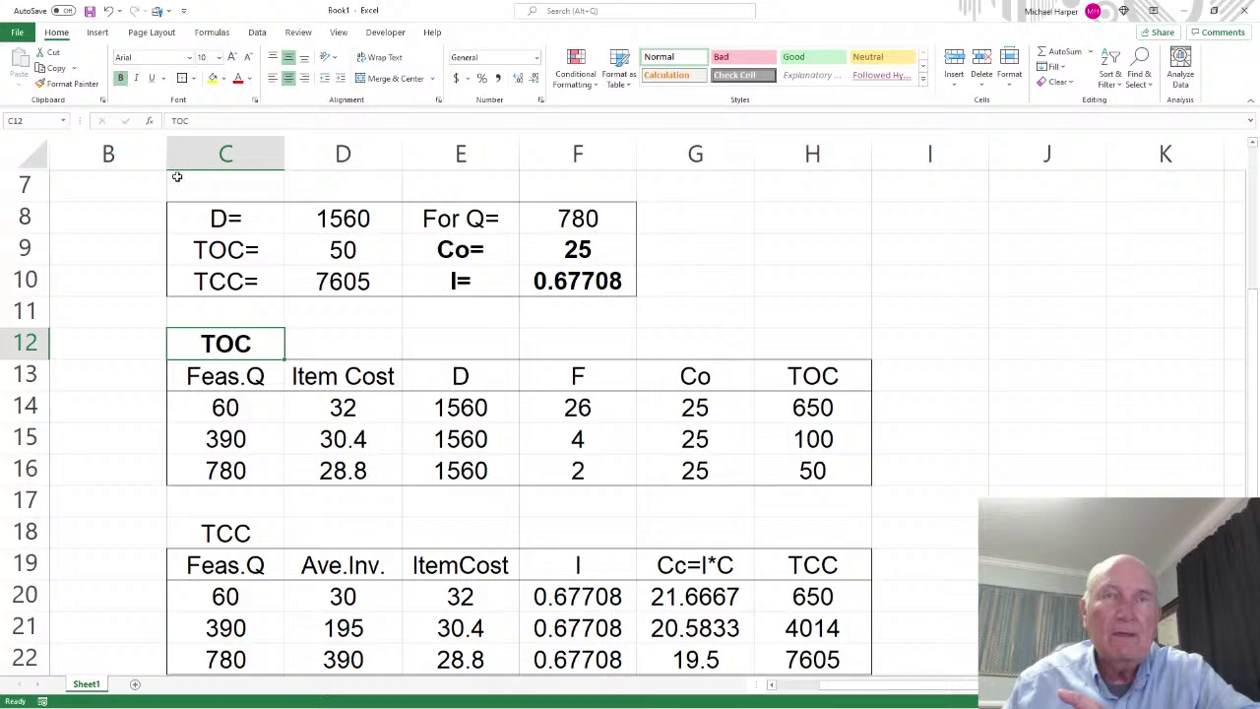
pyautogui.scroll(-3, 202, 244)
pyautogui.click(229, 250)
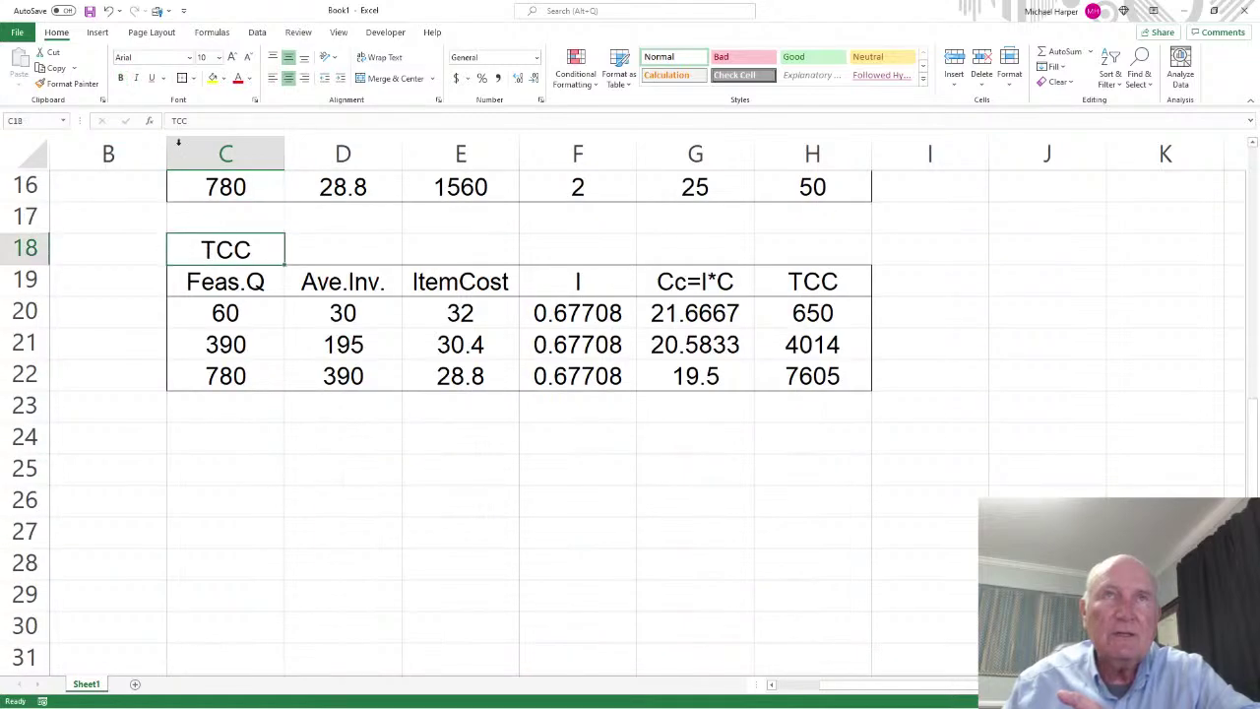
pyautogui.click(120, 78)
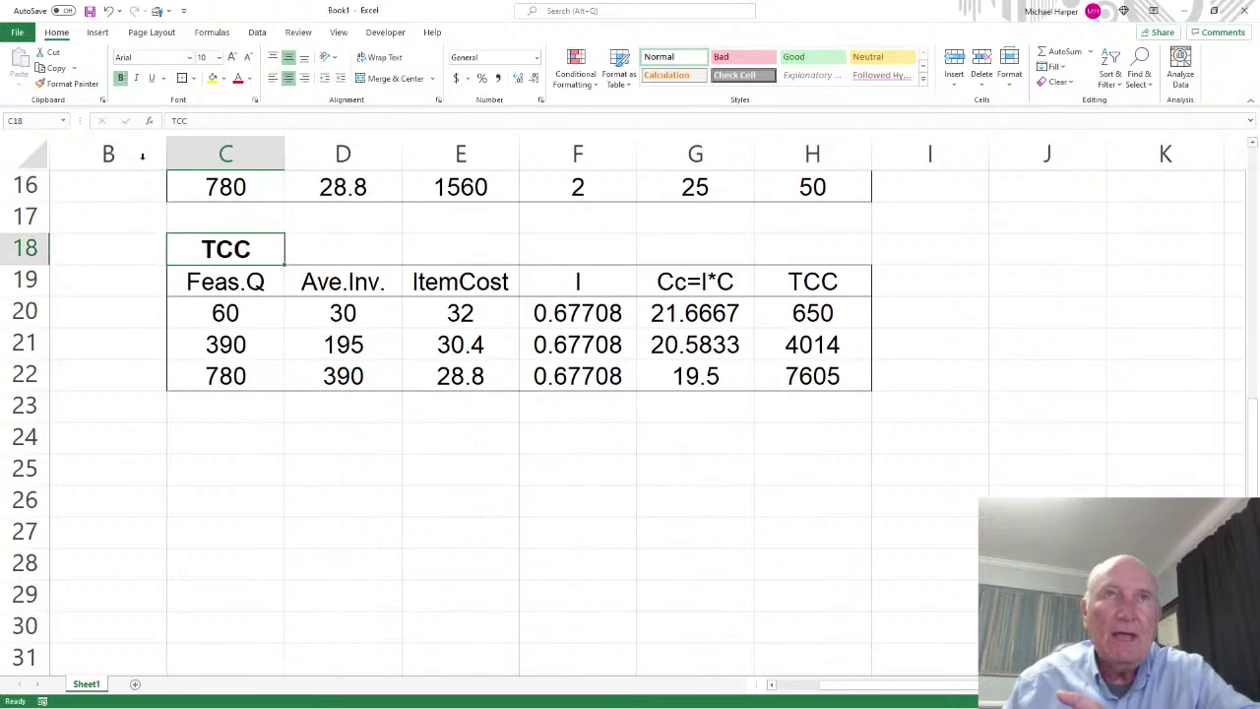
# Set up a new table titled TAC in C24, with the row 25 headers D, Item Cost and TAC
pyautogui.click(231, 436)
pyautogui.write('TAC')
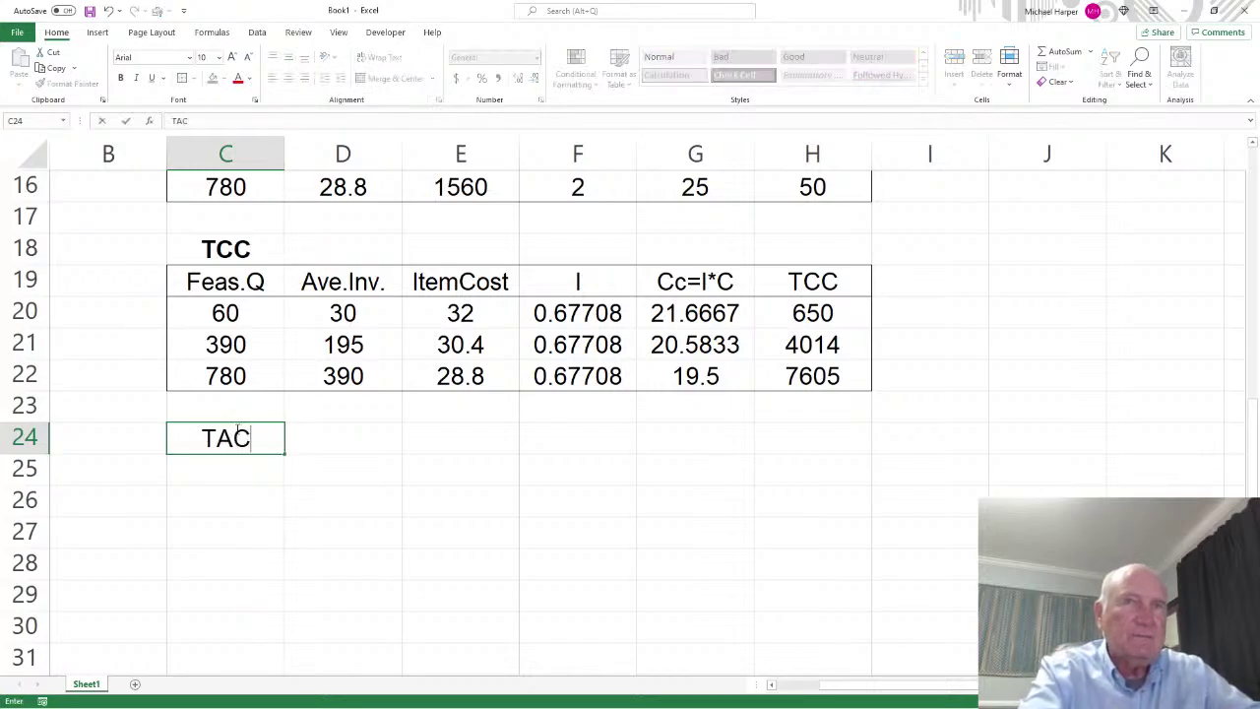
pyautogui.press('Return')
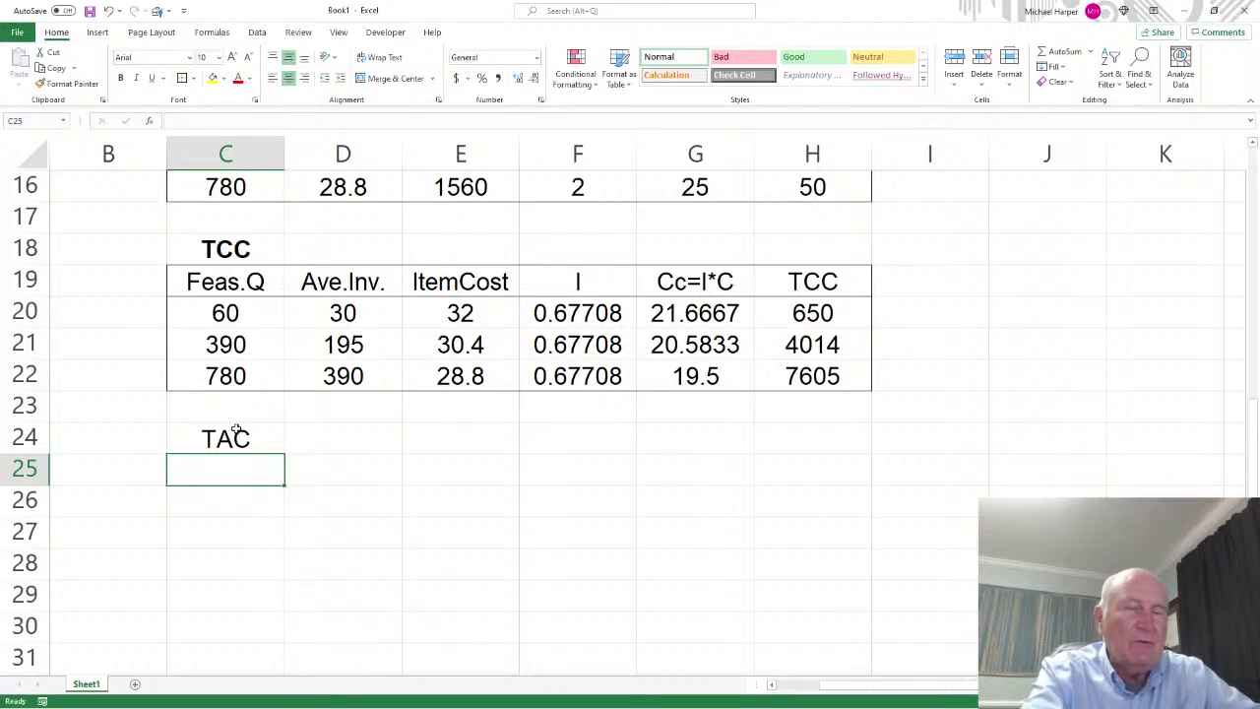
pyautogui.write('D')
pyautogui.press('Tab')
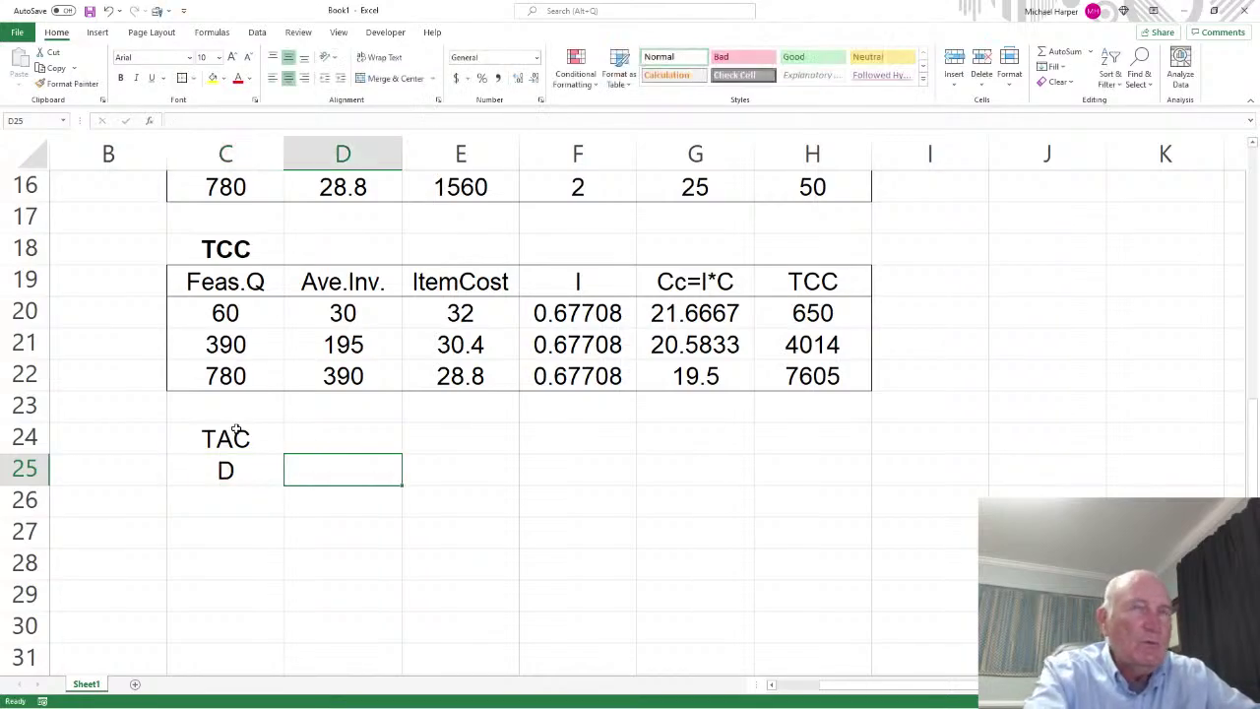
pyautogui.write('Item Cost')
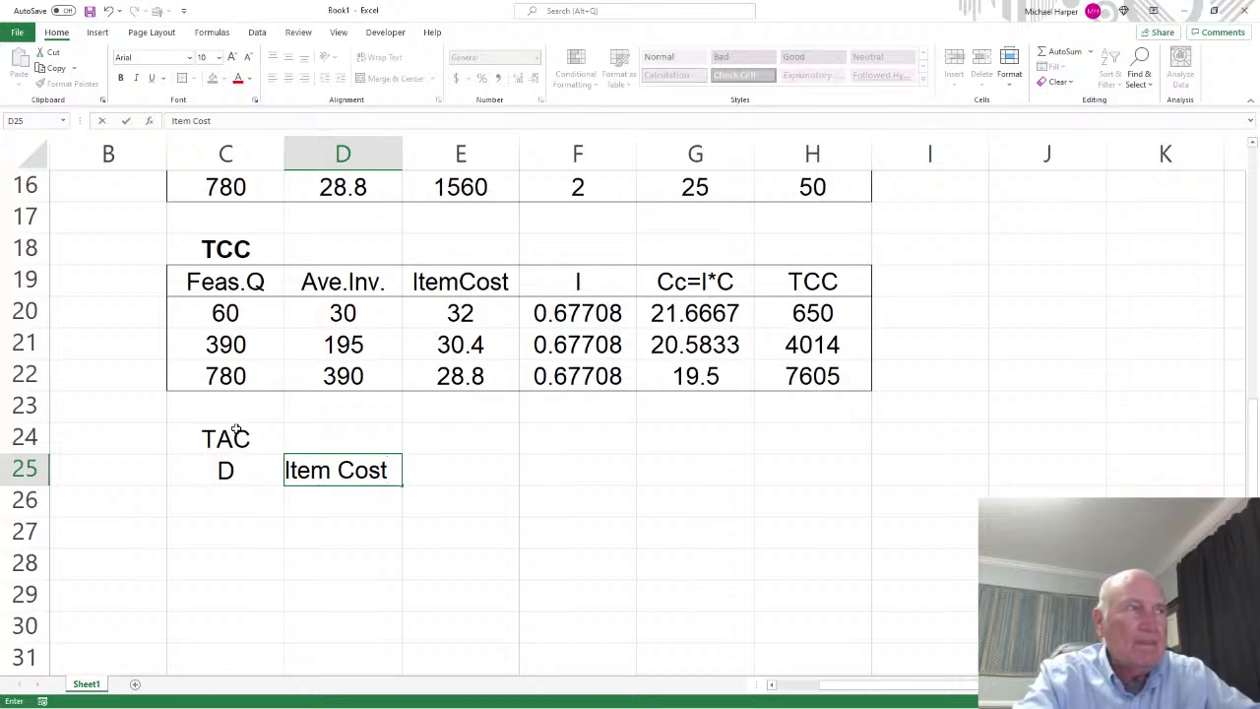
pyautogui.press('Tab')
pyautogui.write('TGA')
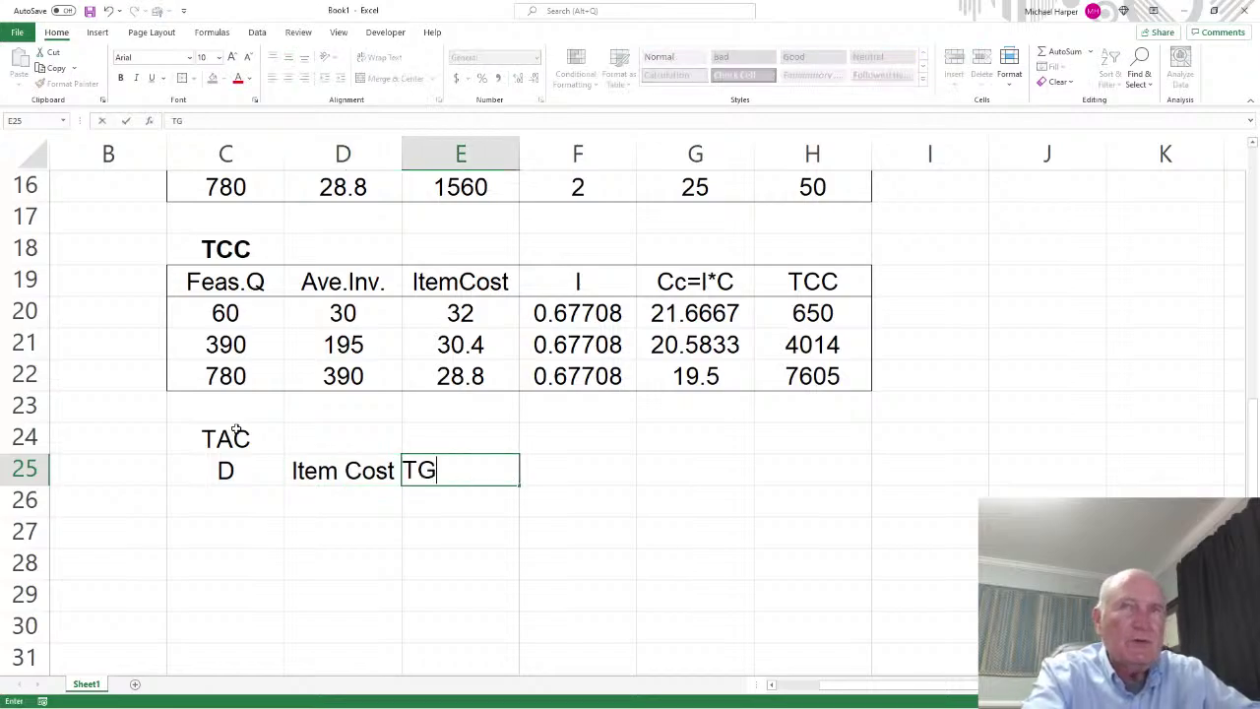
pyautogui.press('BackSpace')
pyautogui.press('BackSpace')
pyautogui.write('AC')
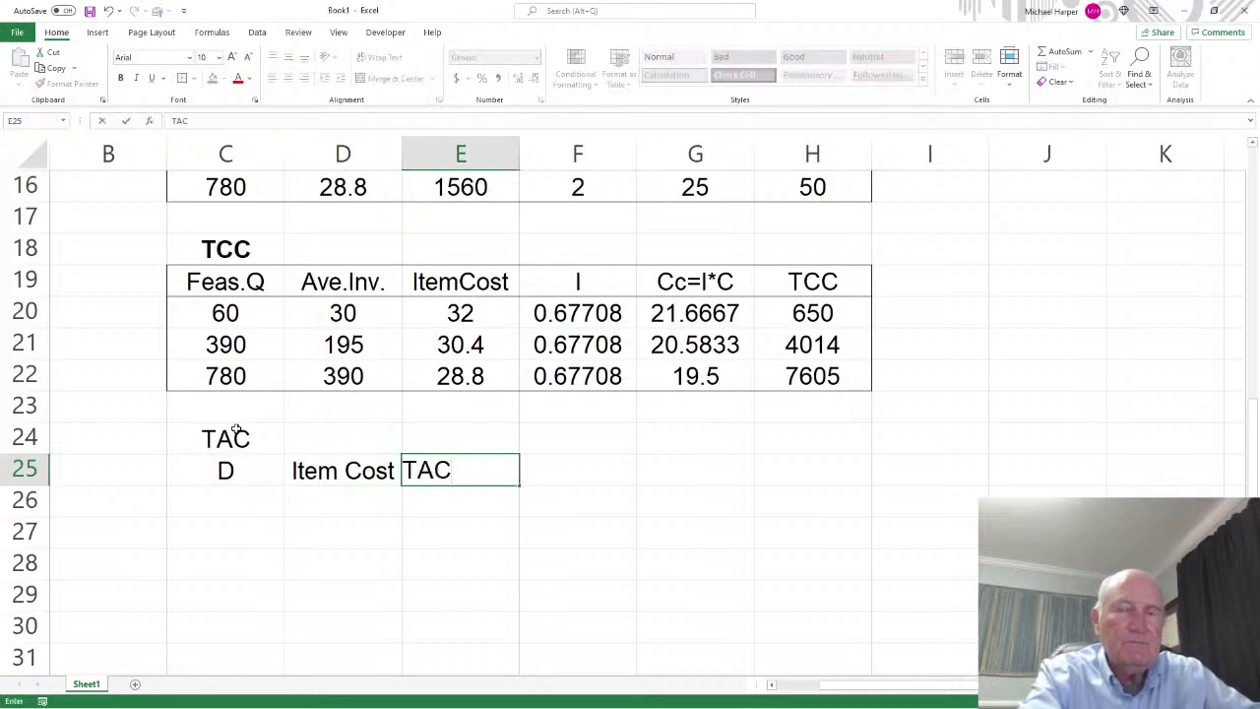
pyautogui.press('Return')
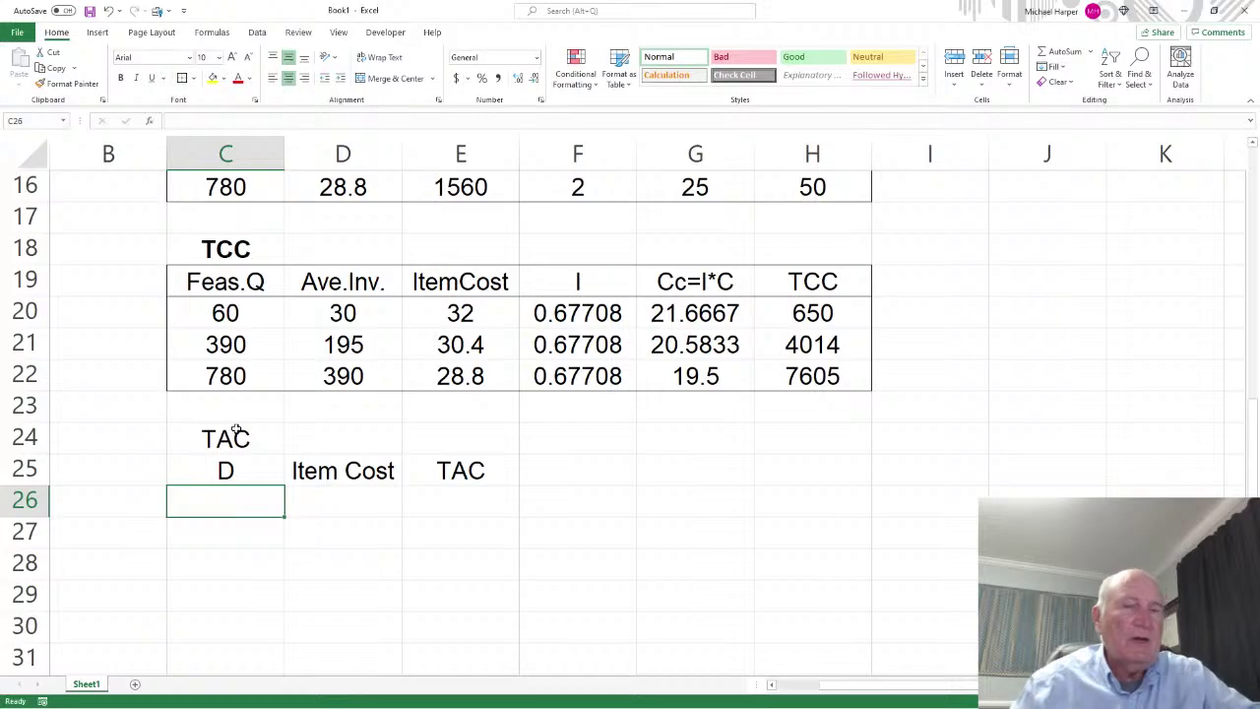
# Link the first D value of the TAC table in C26 to the demand in cell D8
pyautogui.write('=')
pyautogui.scroll(3, 248, 466)
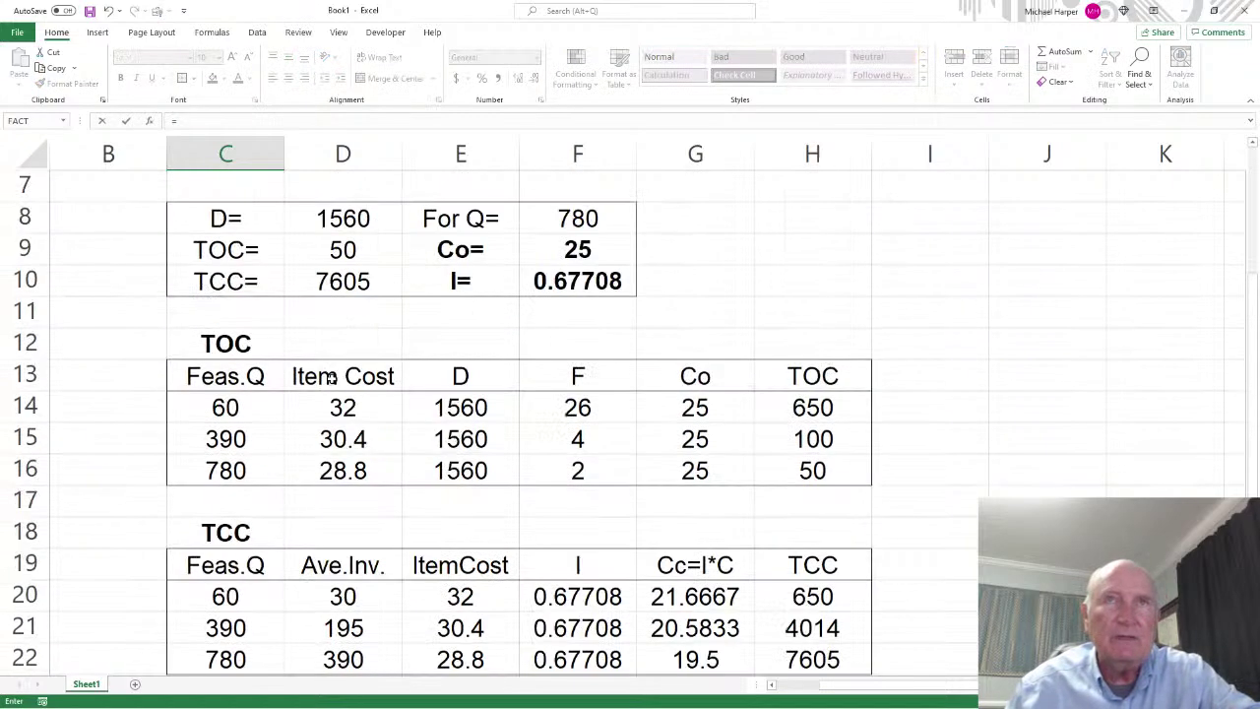
pyautogui.scroll(1, 344, 334)
pyautogui.click(344, 320)
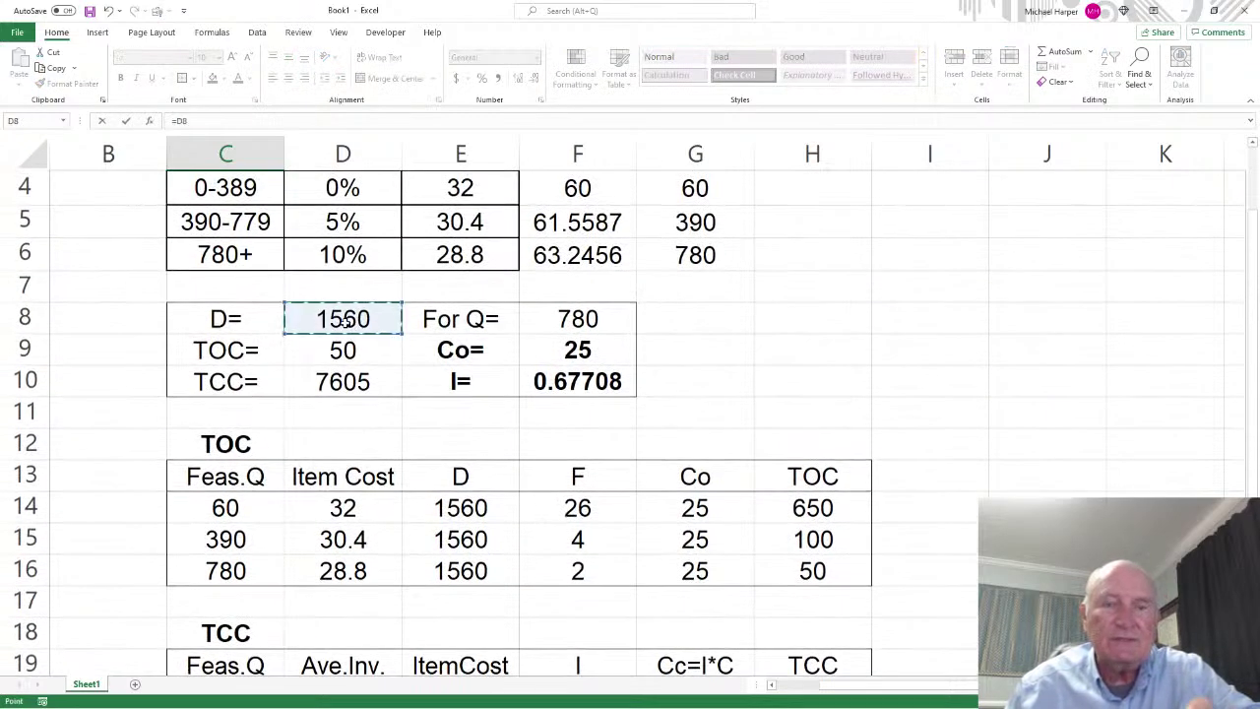
pyautogui.press('Return')
pyautogui.scroll(-1, 353, 530)
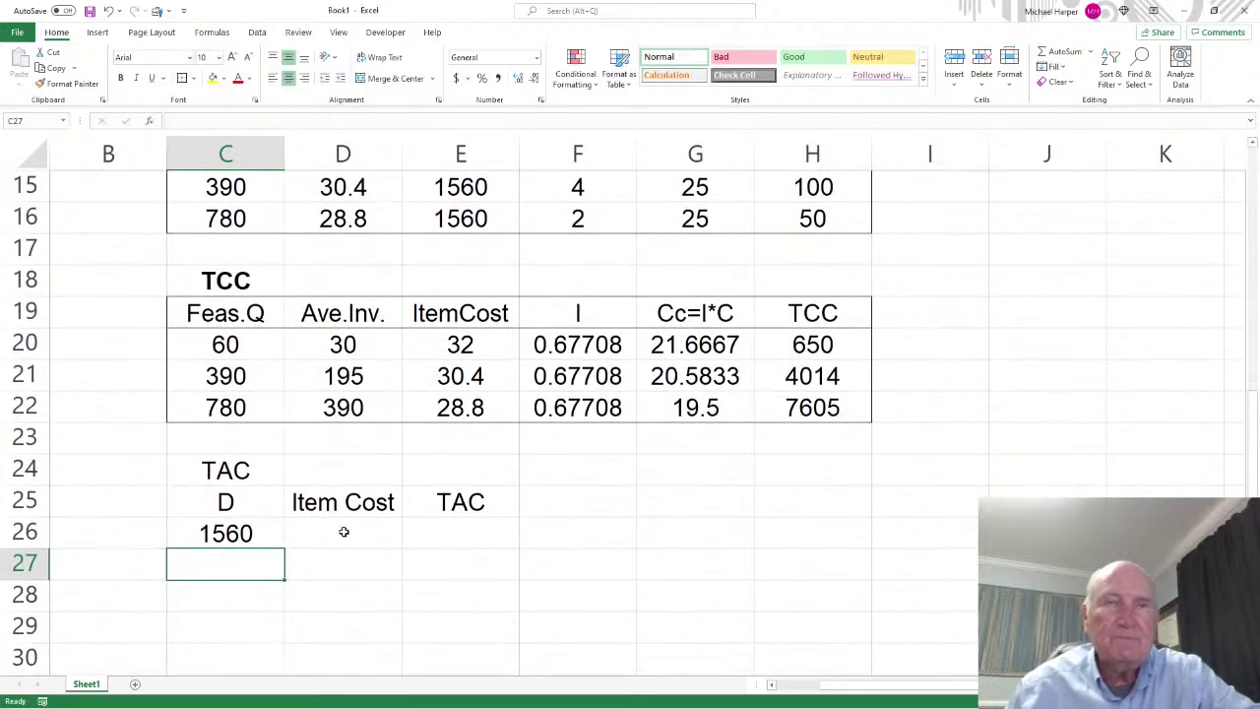
# Complete the D column of the TAC table with =C26 in C27 and =C27 in C28
pyautogui.write('=')
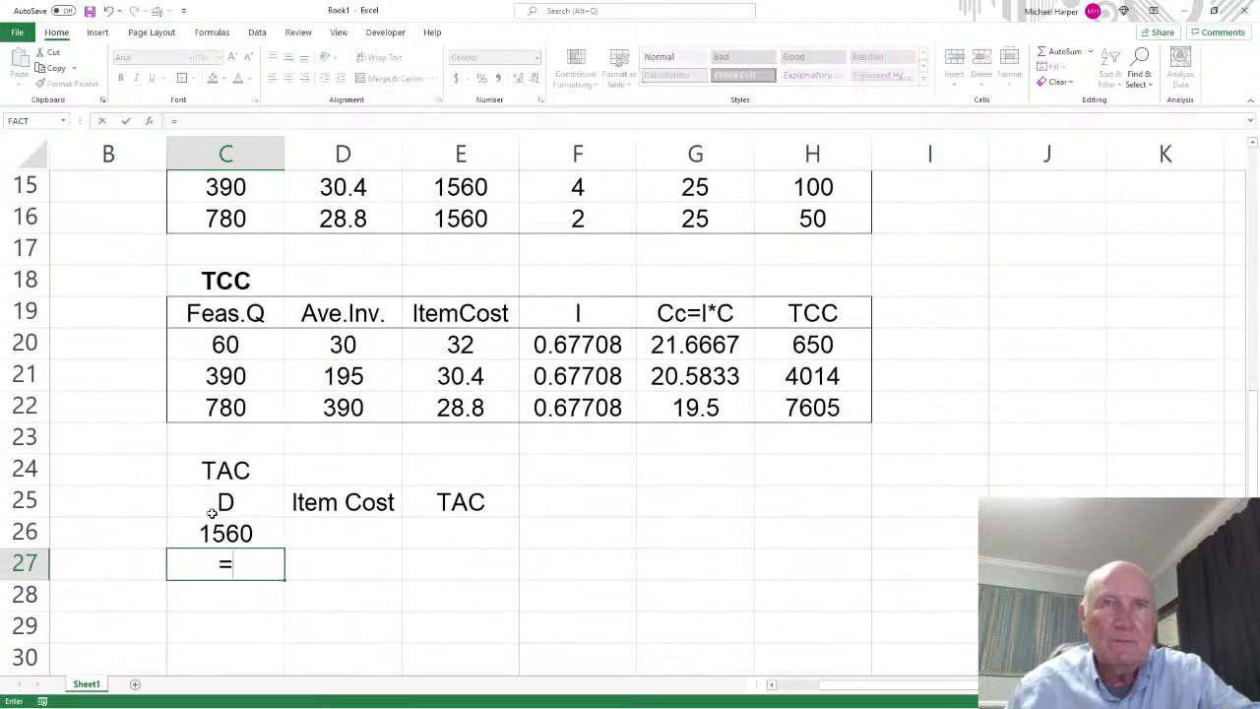
pyautogui.click(221, 531)
pyautogui.press('Return')
pyautogui.write('=')
pyautogui.click(226, 564)
pyautogui.press('Return')
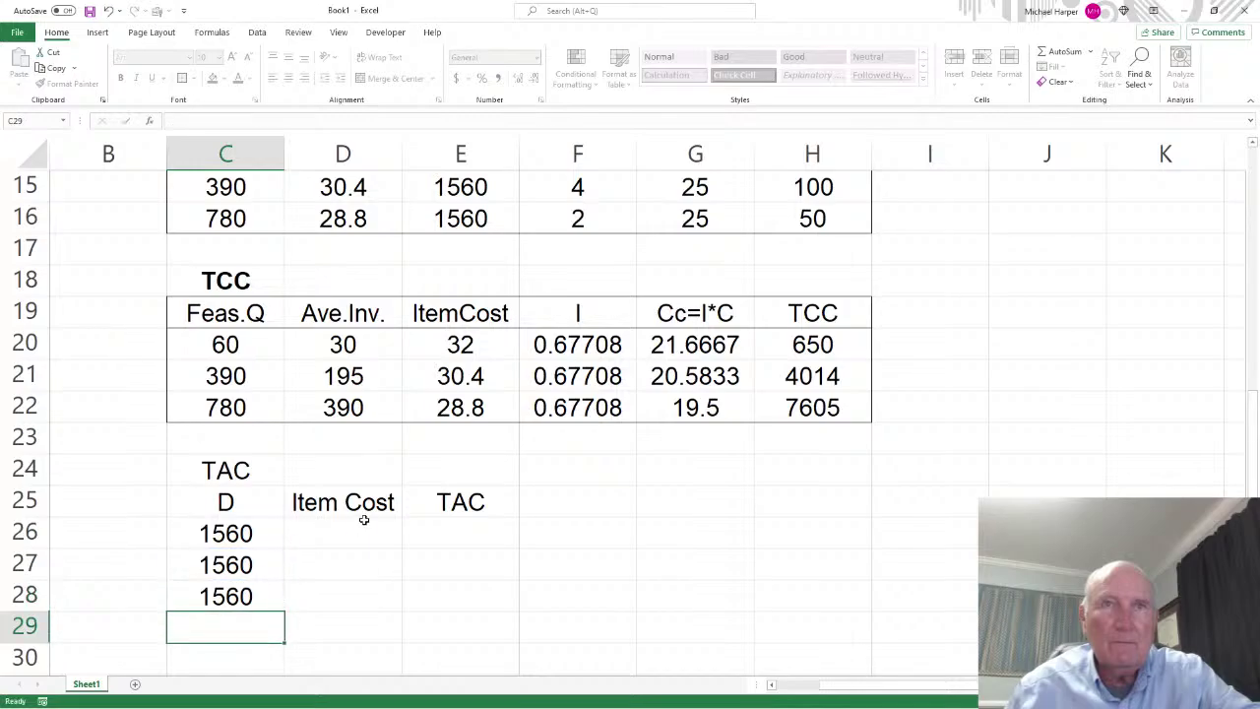
# Fill the Item Cost column of the TAC table, D26:D28, with links to the price-break costs starting with =E4
pyautogui.click(366, 523)
pyautogui.scroll(3, 402, 504)
pyautogui.write('=')
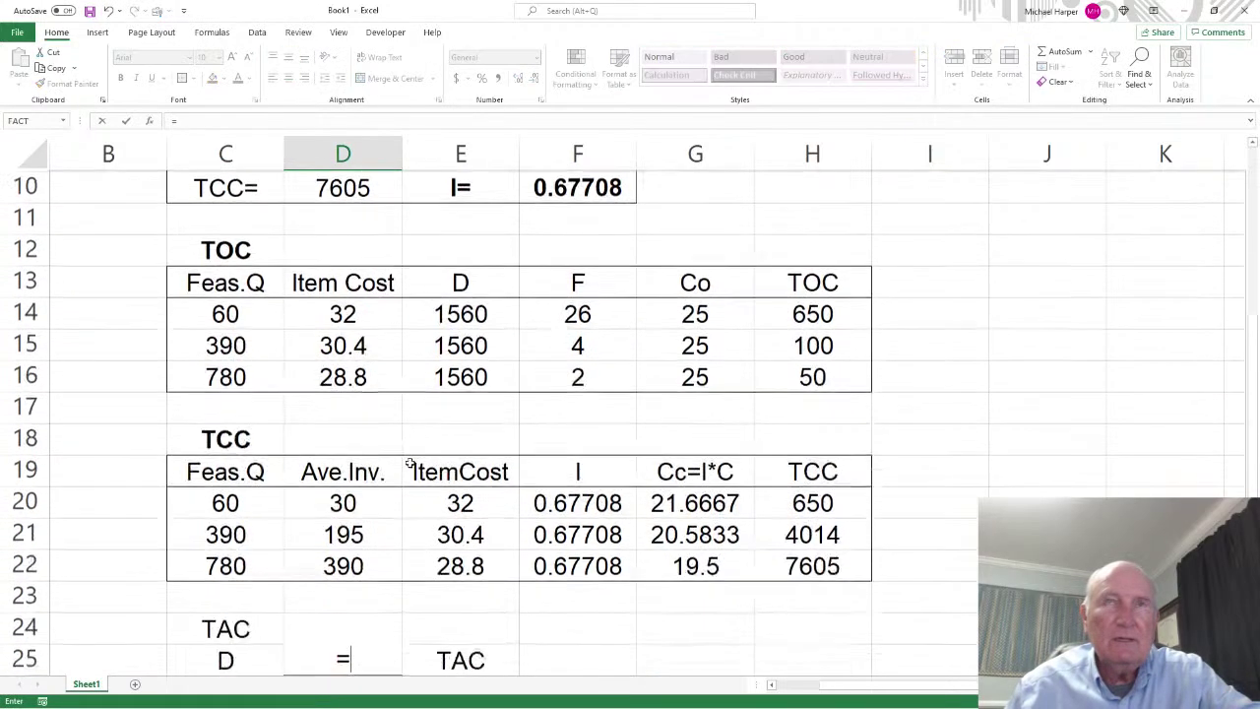
pyautogui.scroll(3, 424, 365)
pyautogui.click(467, 285)
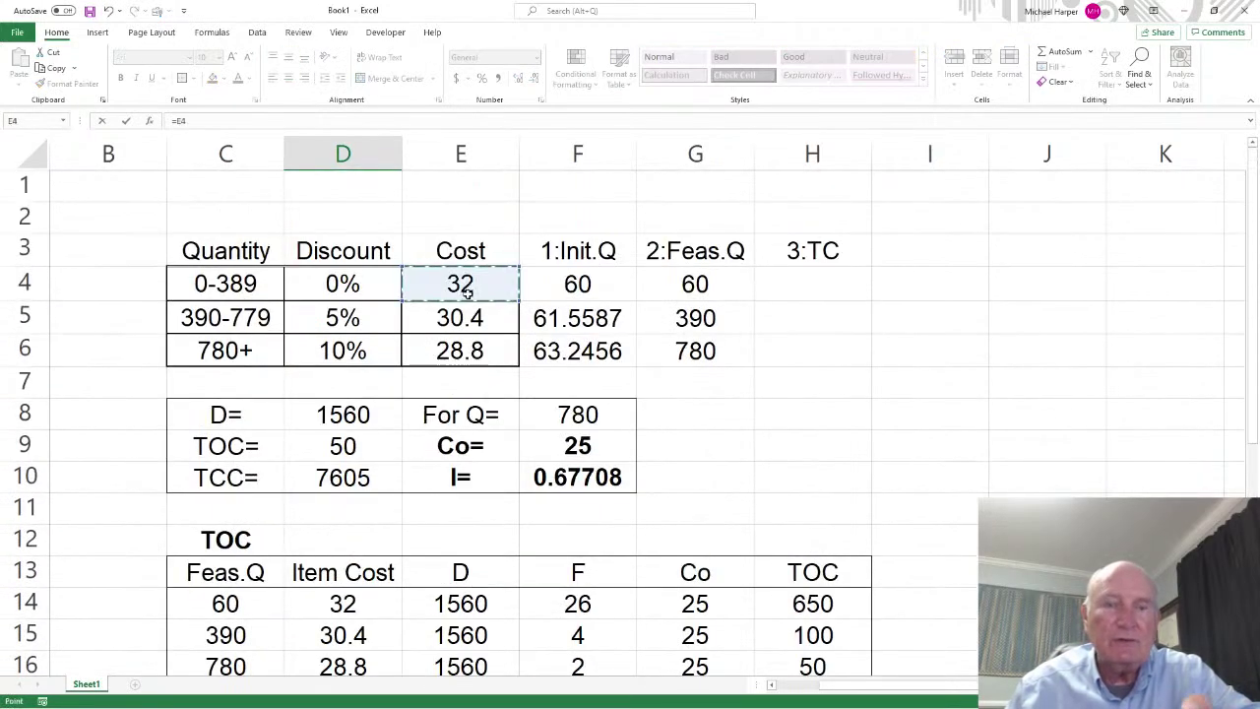
pyautogui.press('Return')
pyautogui.click(379, 344)
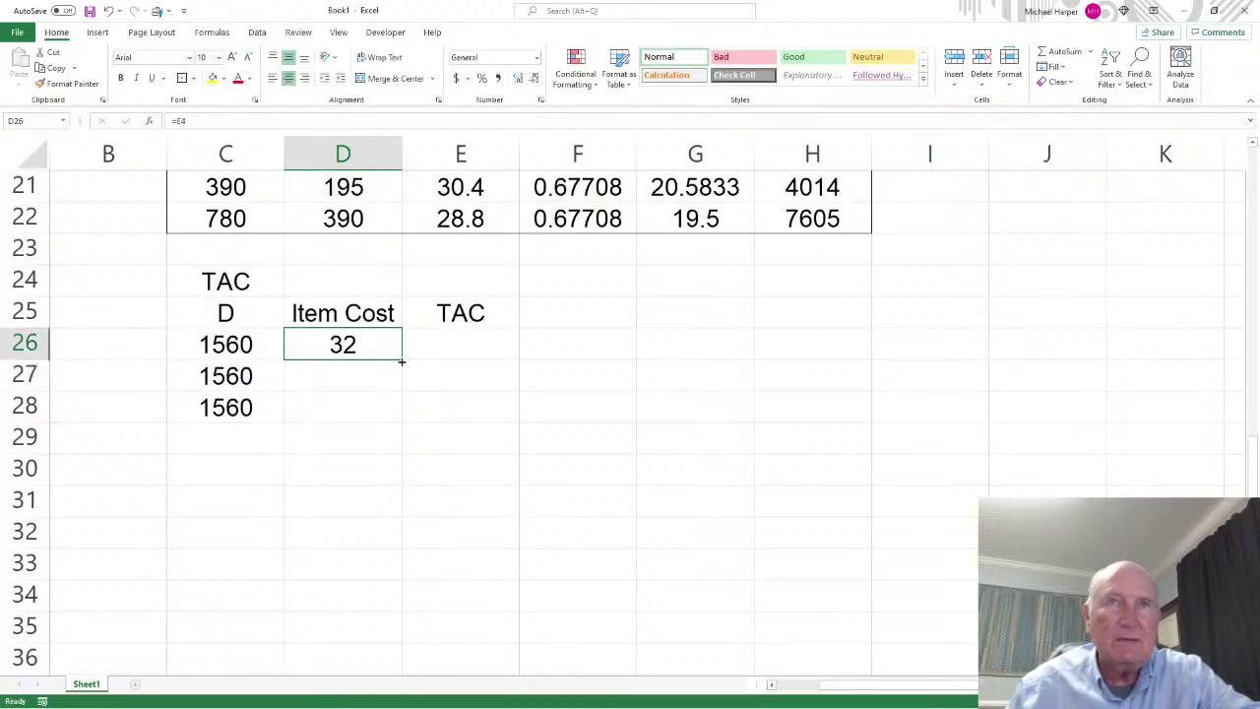
pyautogui.moveTo(401, 362); pyautogui.dragTo(402, 415)
# Calculate TAC in E26 as =C26*D26 and copy the formula down through E28
pyautogui.click(460, 348)
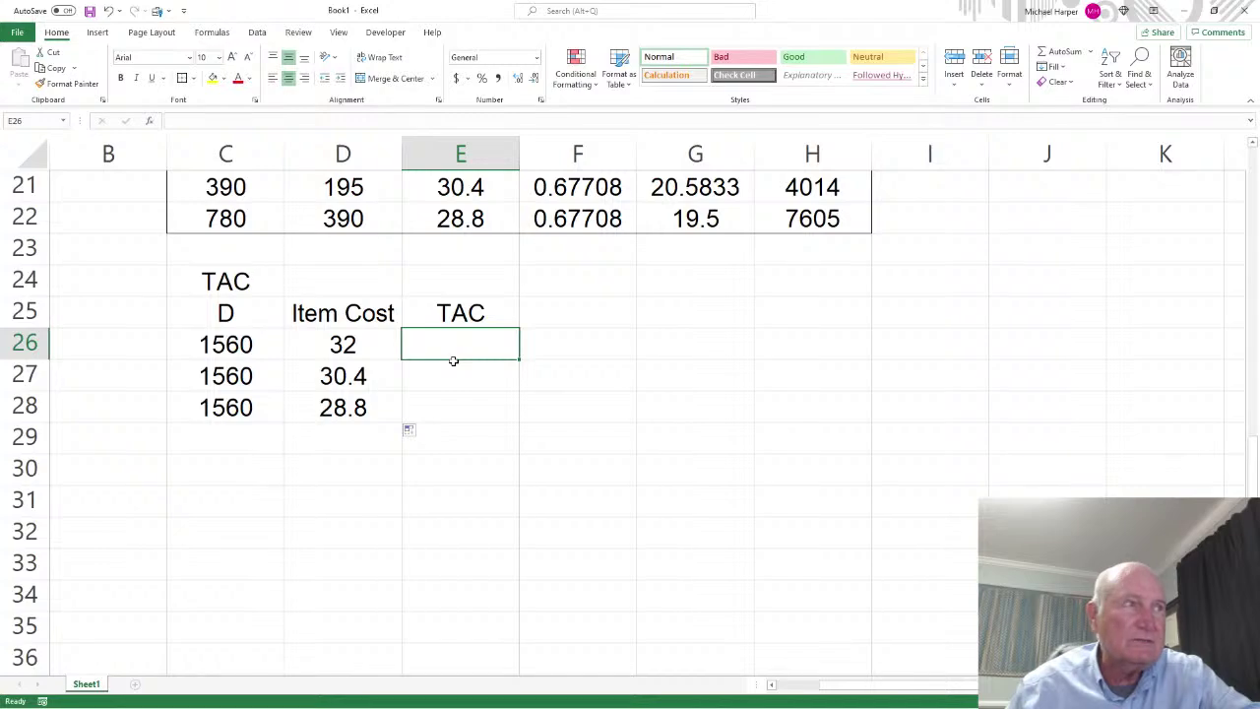
pyautogui.write('=')
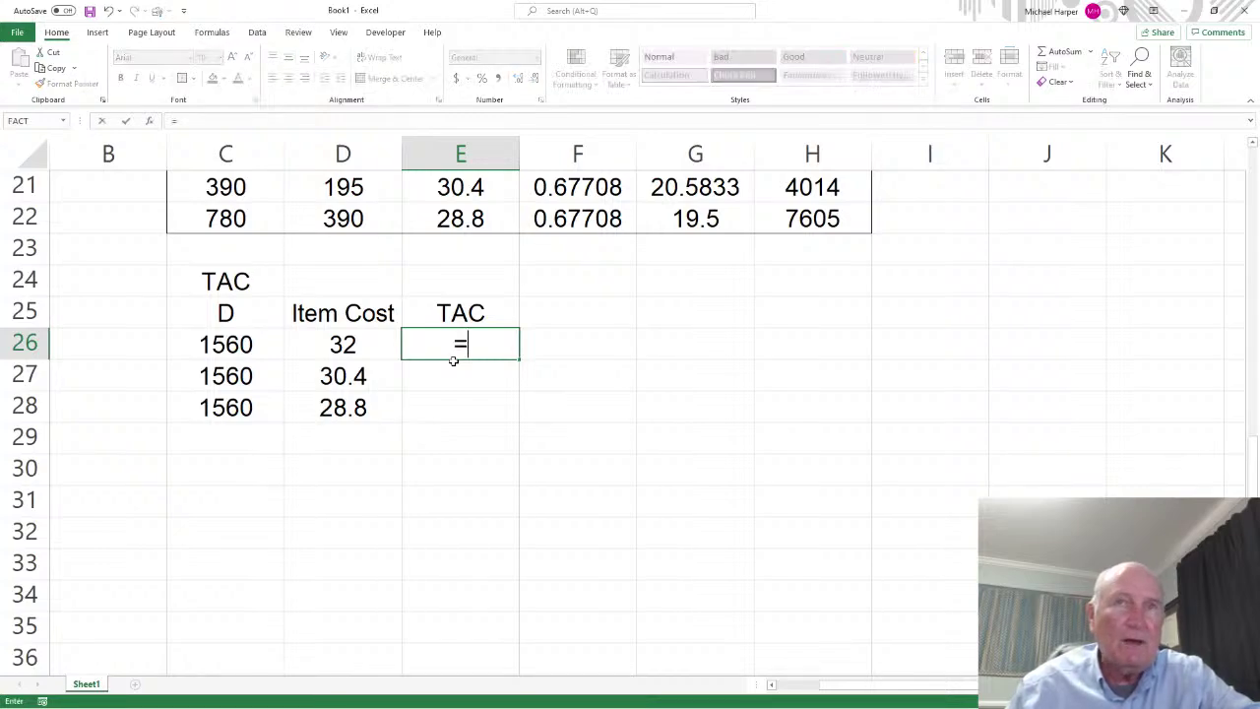
pyautogui.click(225, 346)
pyautogui.write('*')
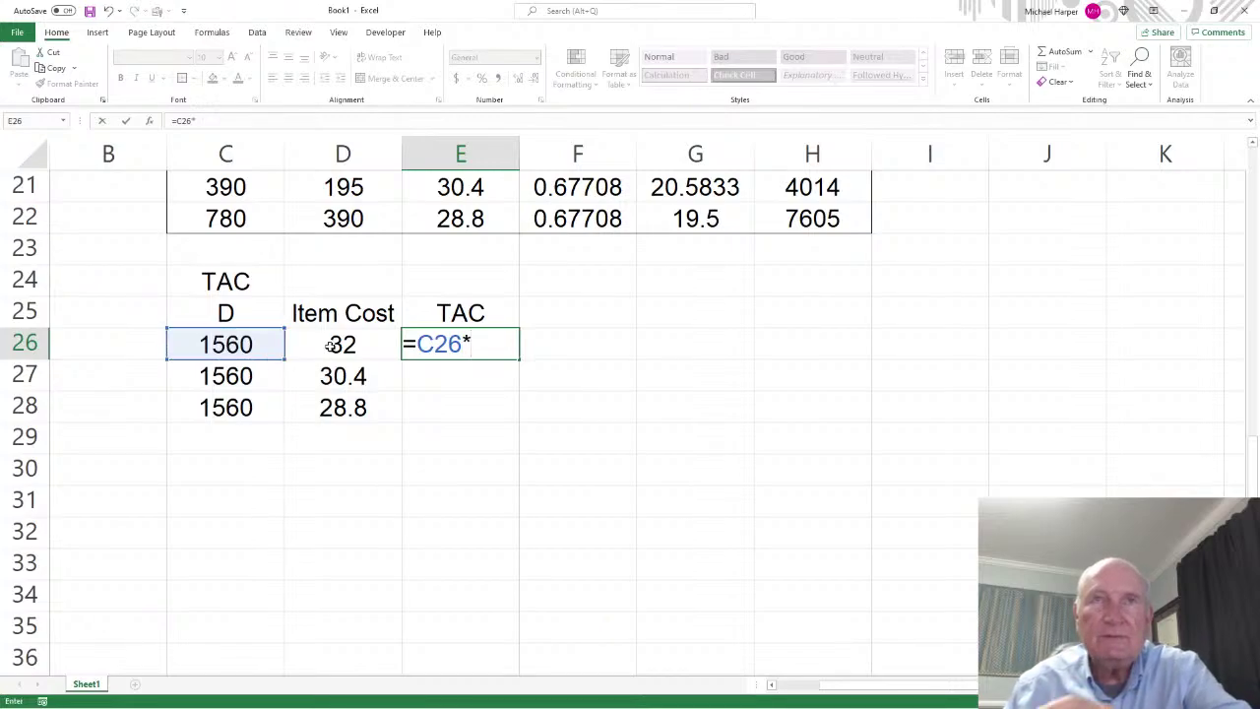
pyautogui.click(333, 345)
pyautogui.press('Return')
pyautogui.click(491, 356)
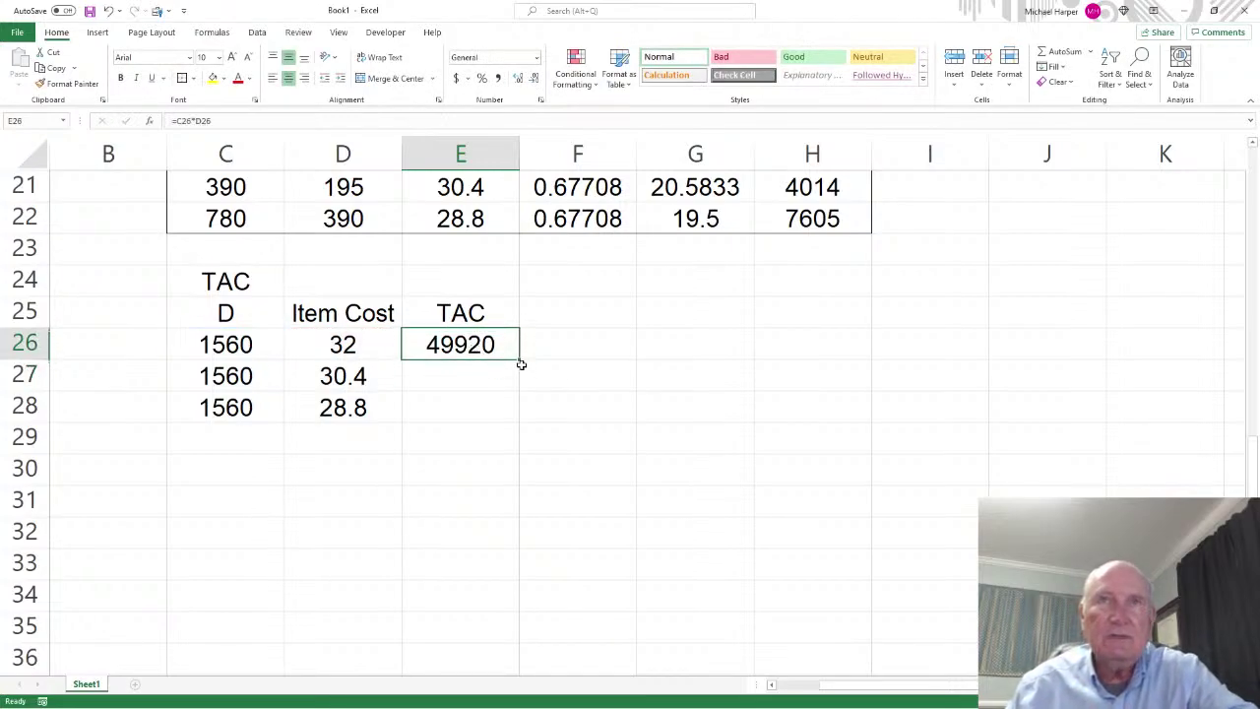
pyautogui.moveTo(519, 359); pyautogui.dragTo(518, 419)
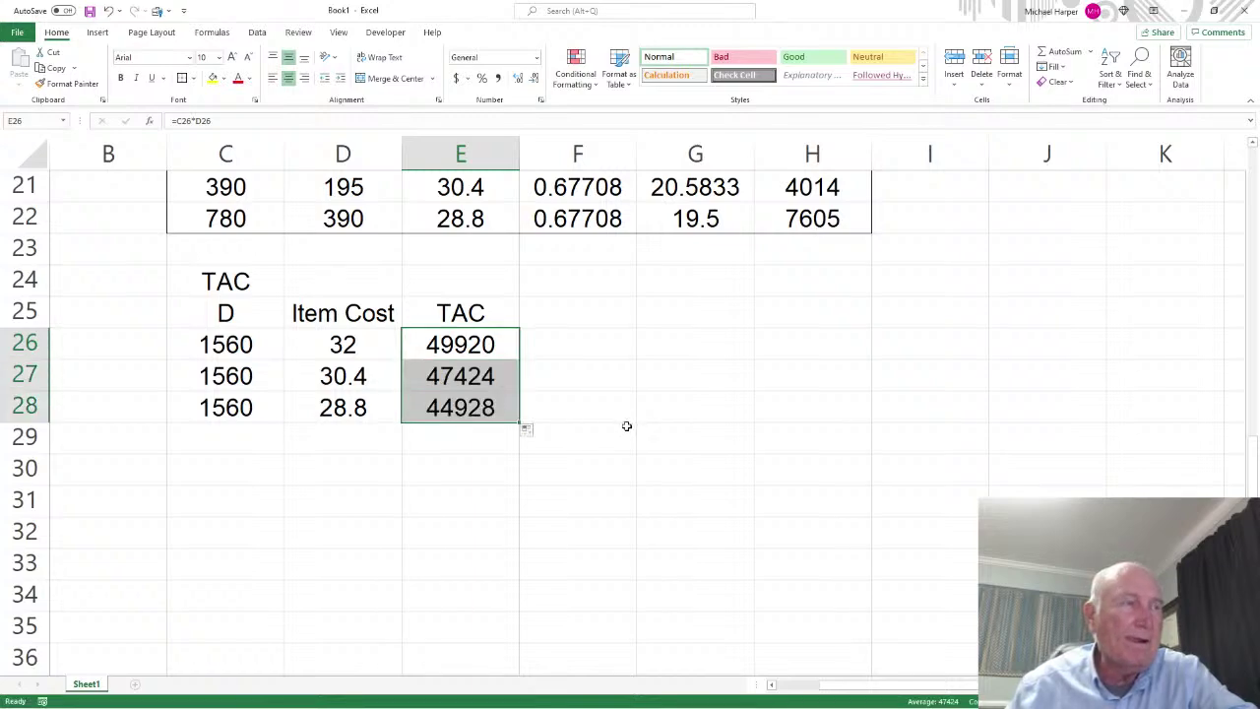
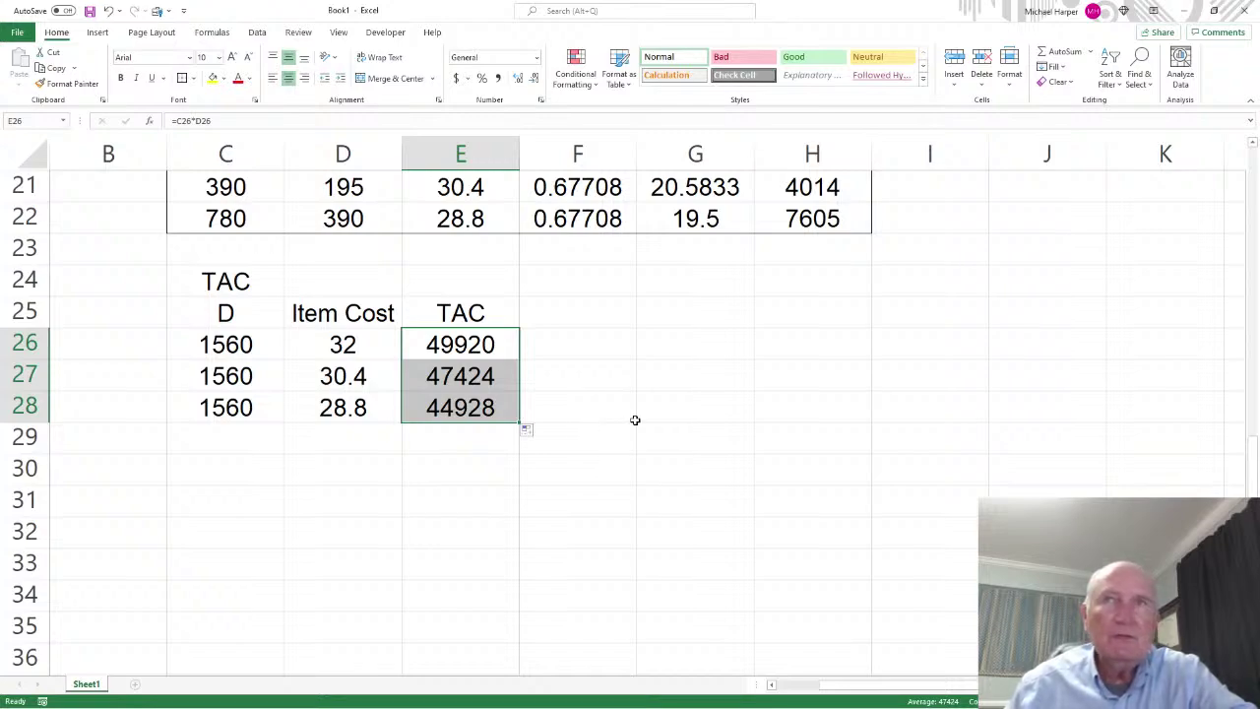
pyautogui.click(681, 318)
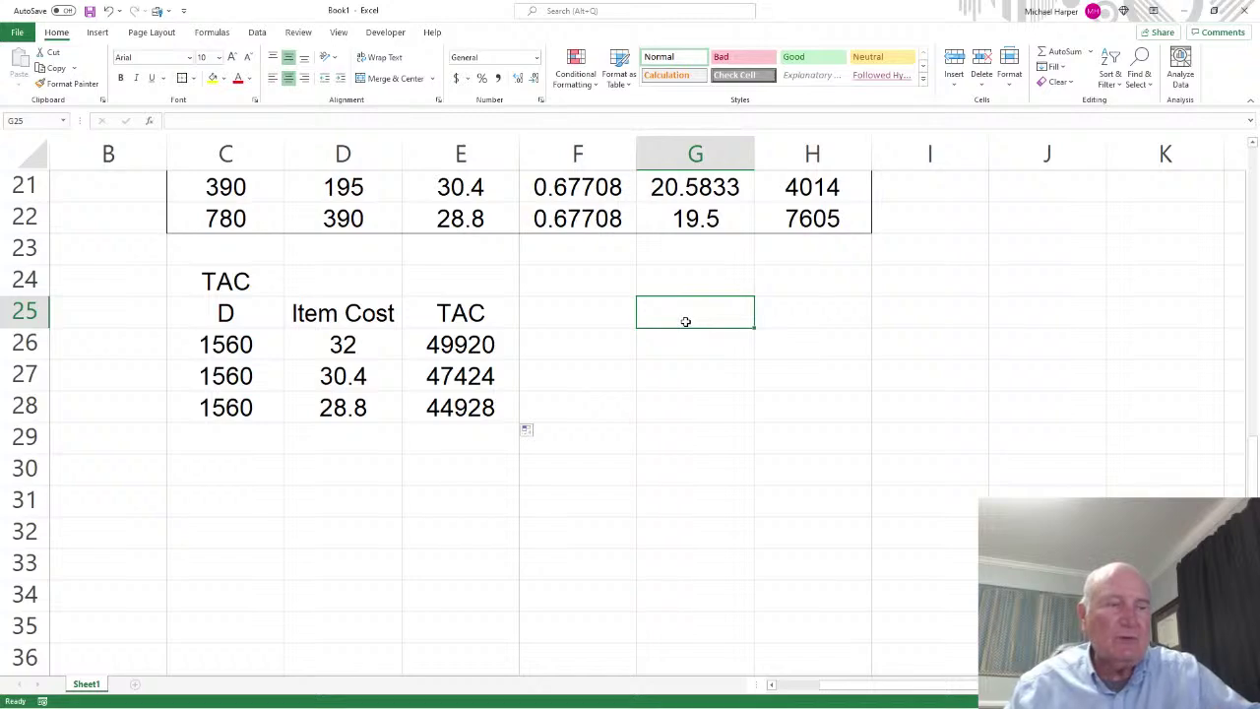
pyautogui.write('TC')
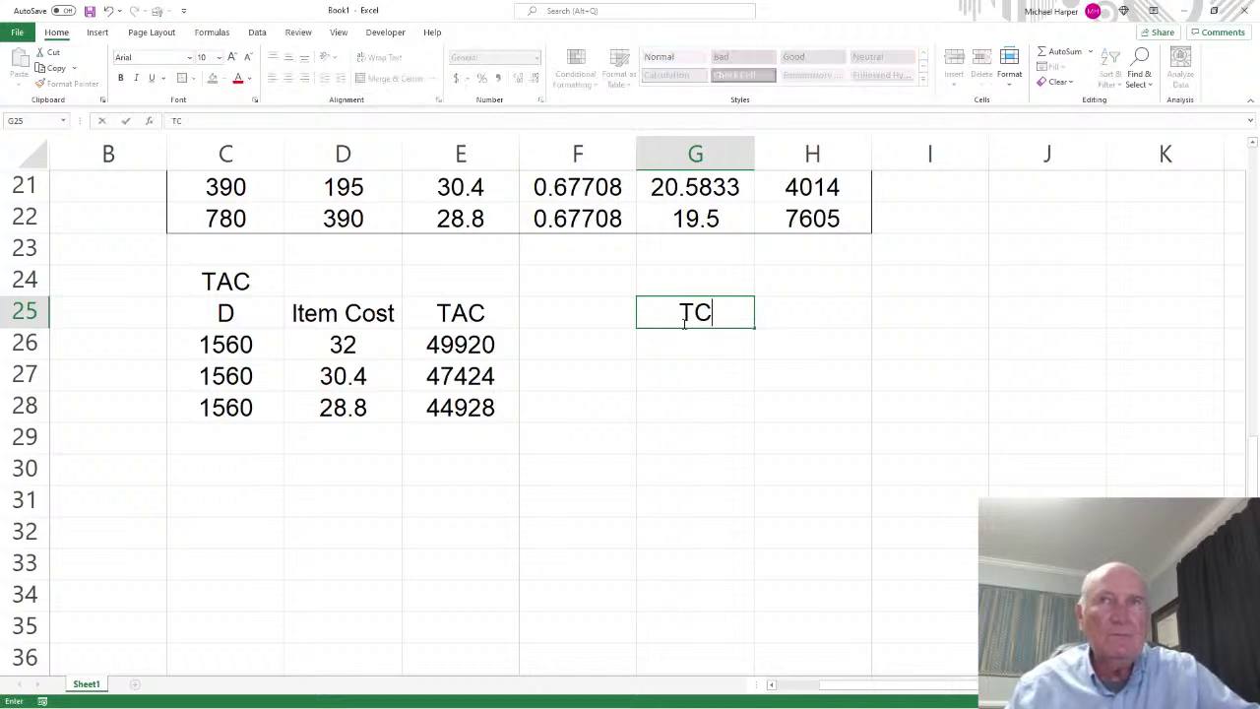
pyautogui.press('BackSpace')
pyautogui.press('BackSpace')
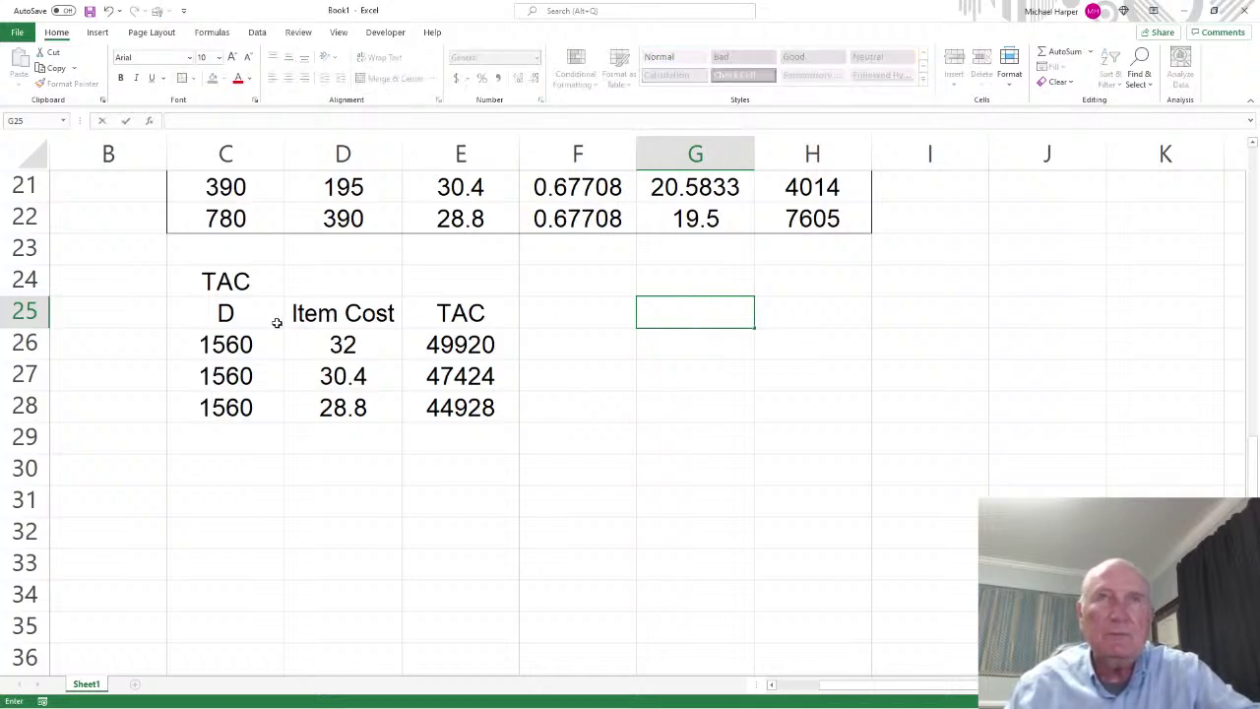
# Put an outside border around the TAC table C25:E28 and make its title in C24 bold
pyautogui.moveTo(240, 317)
pyautogui.mouseDown()
pyautogui.moveTo(374, 350)
pyautogui.moveTo(423, 404)
pyautogui.mouseUp()
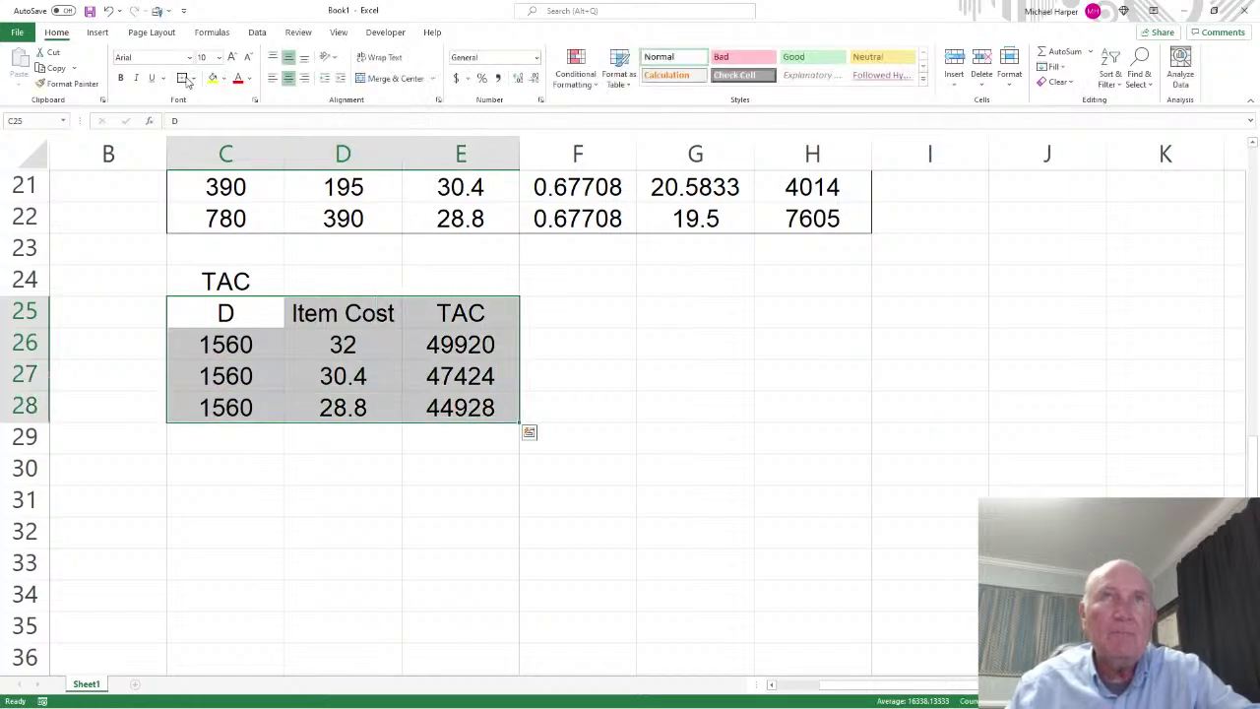
pyautogui.click(212, 281)
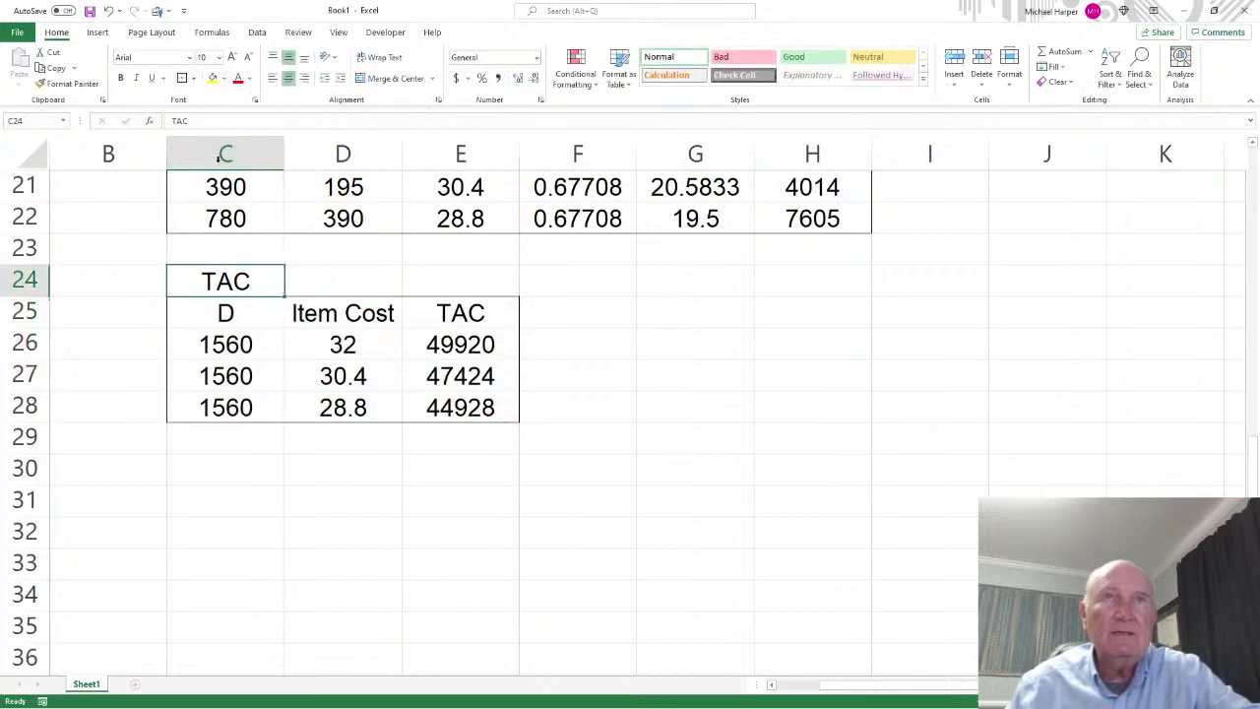
pyautogui.click(121, 78)
# Enter the heading TC in G24 and make it bold
pyautogui.click(677, 283)
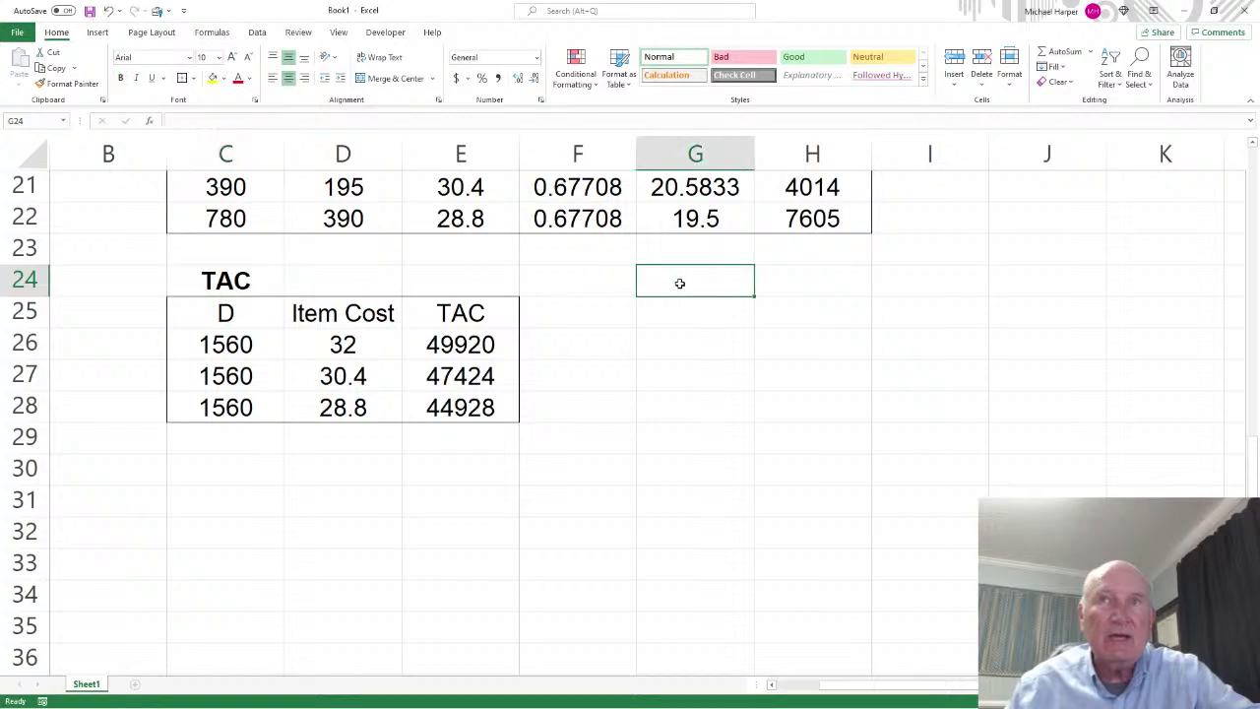
pyautogui.write('TC')
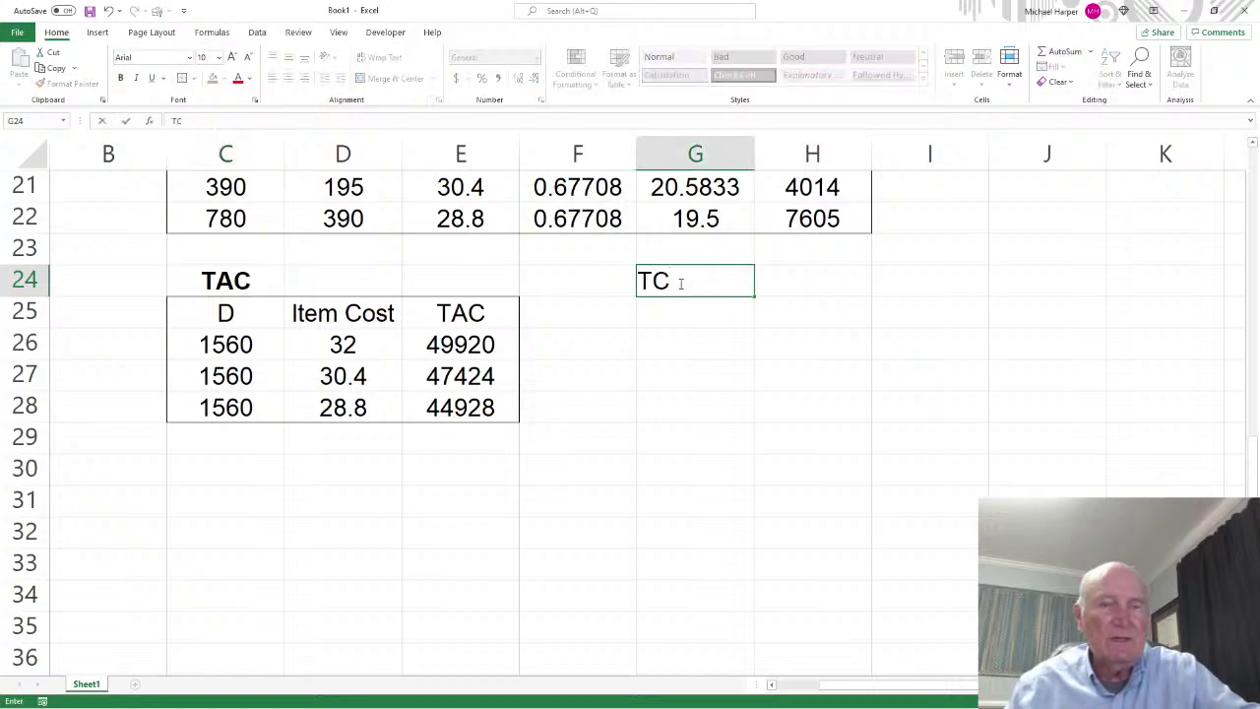
pyautogui.press('Return')
pyautogui.click(693, 282)
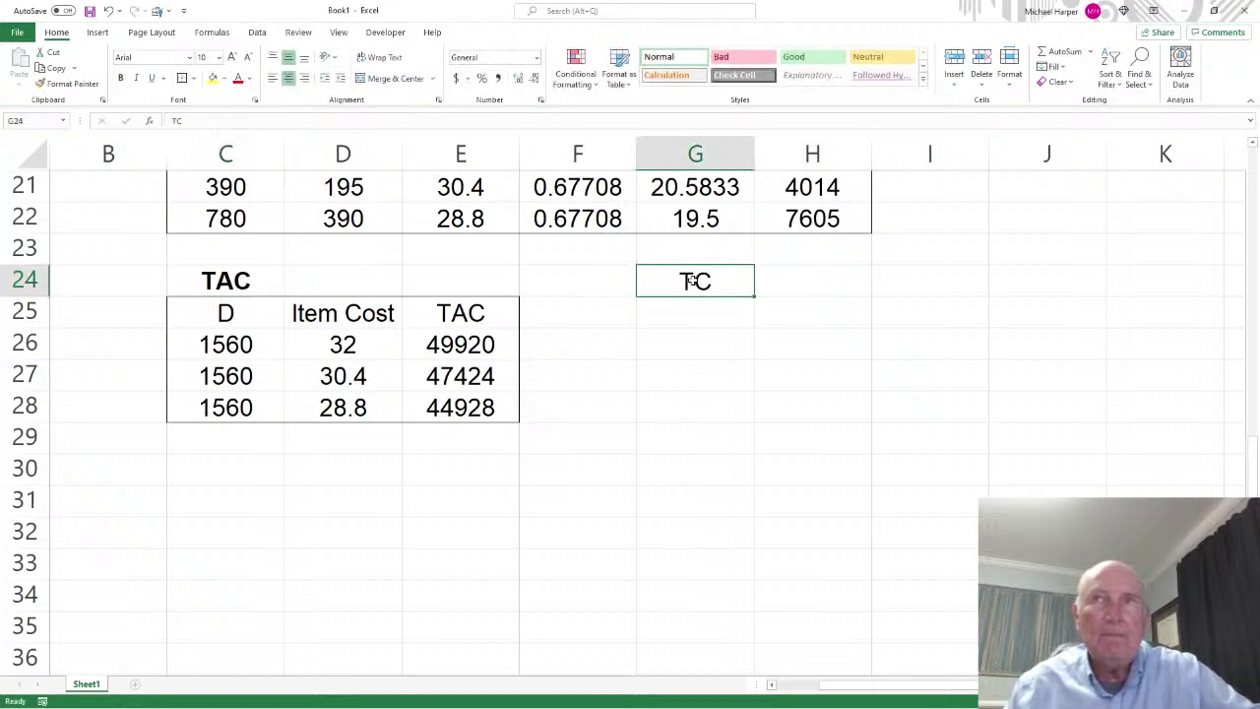
pyautogui.click(121, 78)
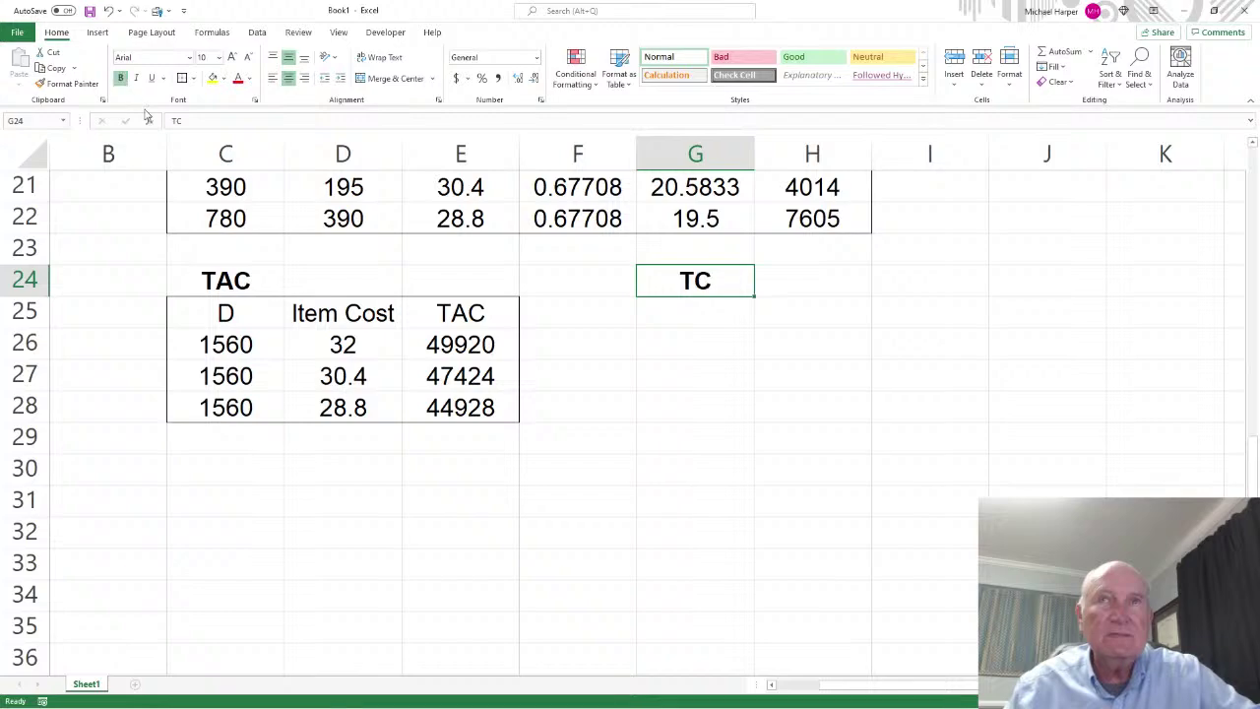
# Move the bold TC heading from G24 to J24
pyautogui.click(682, 341)
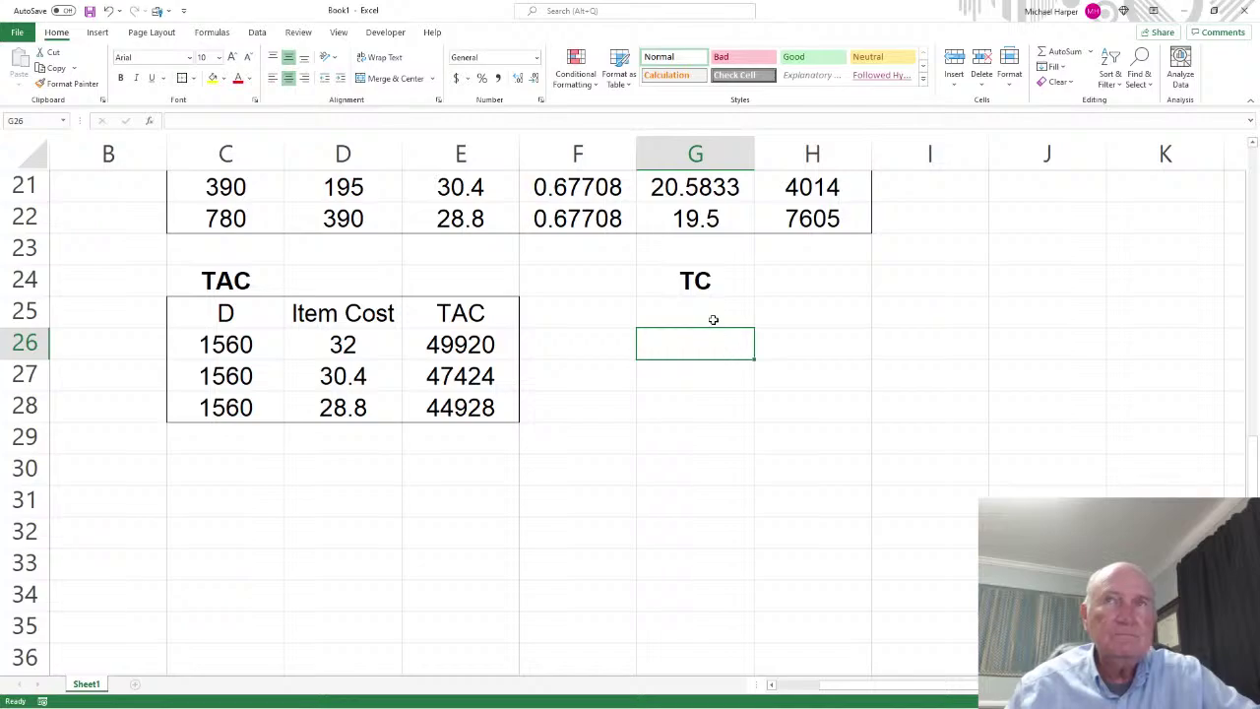
pyautogui.click(702, 283)
pyautogui.moveTo(702, 299); pyautogui.dragTo(925, 285)
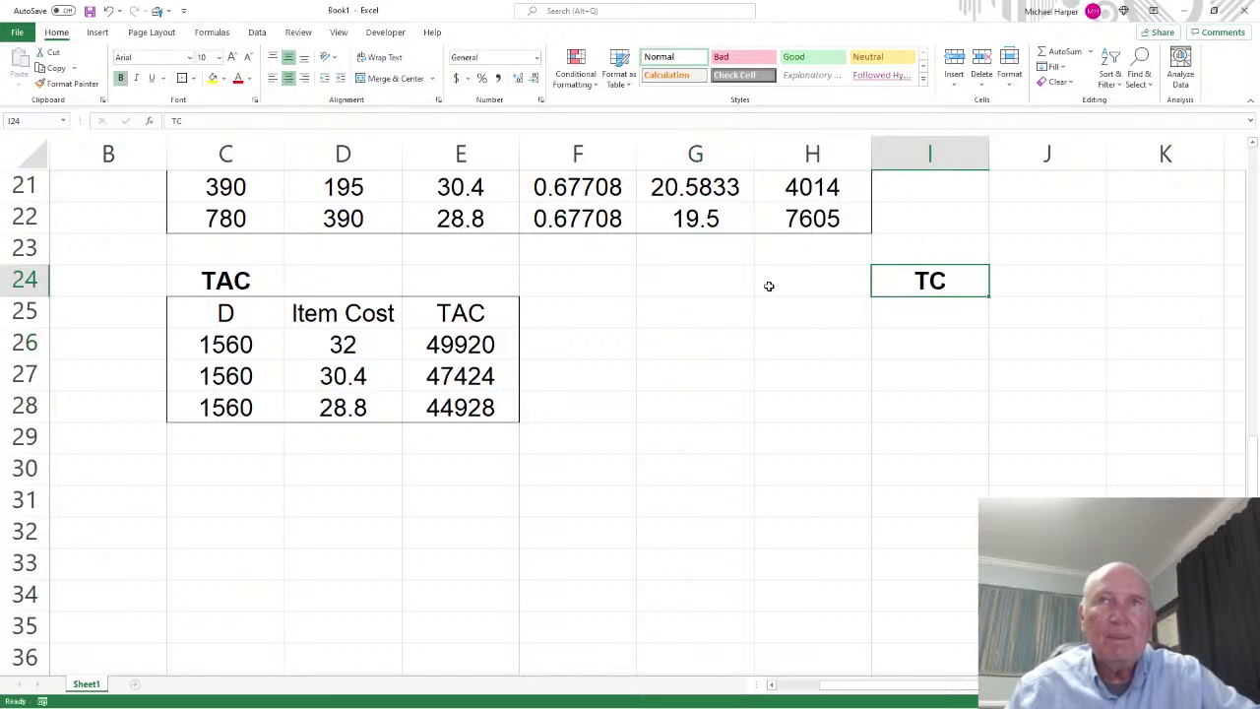
pyautogui.click(689, 279)
pyautogui.click(930, 283)
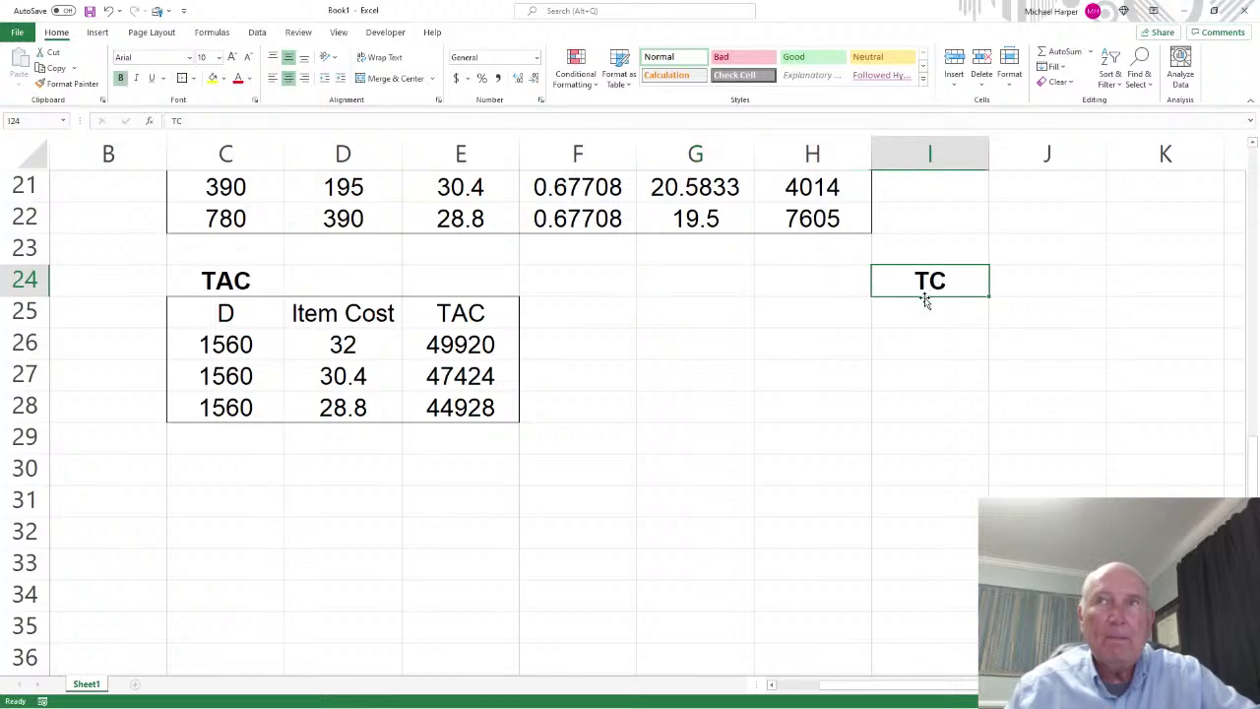
pyautogui.moveTo(926, 300); pyautogui.dragTo(1033, 299)
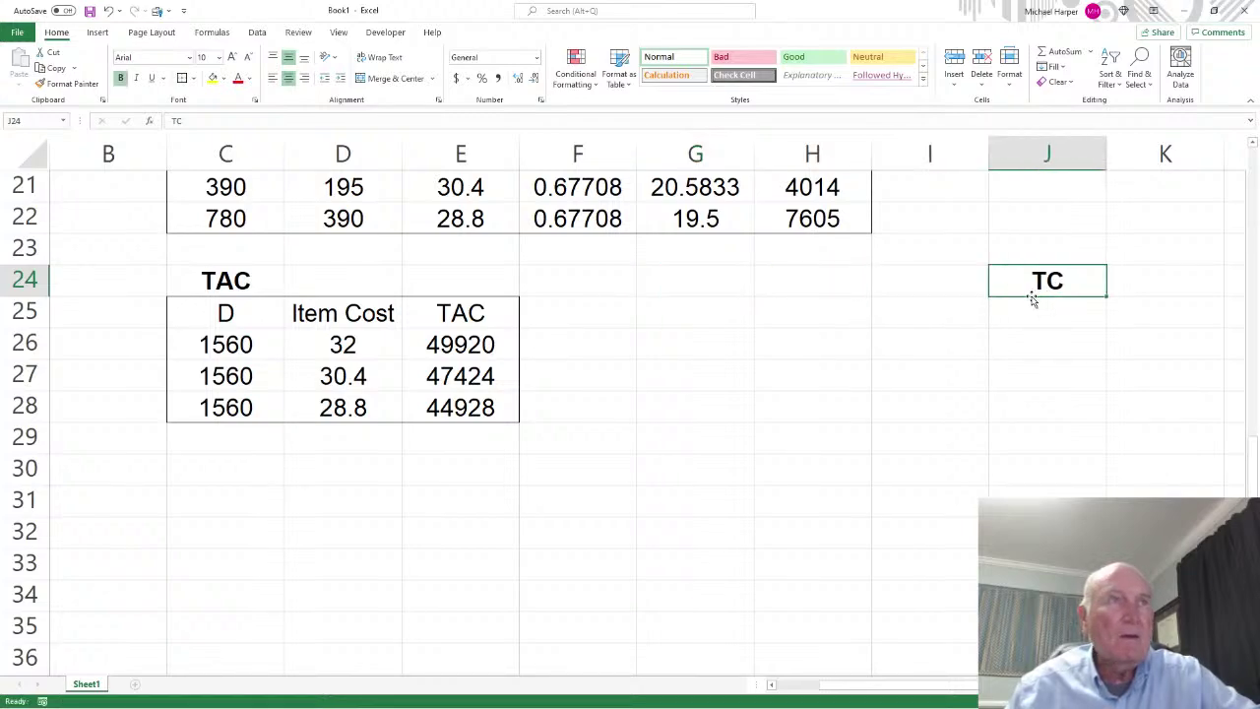
# Enter the headers TOC, TCC and TAC in cells G24, H24 and I24
pyautogui.click(667, 285)
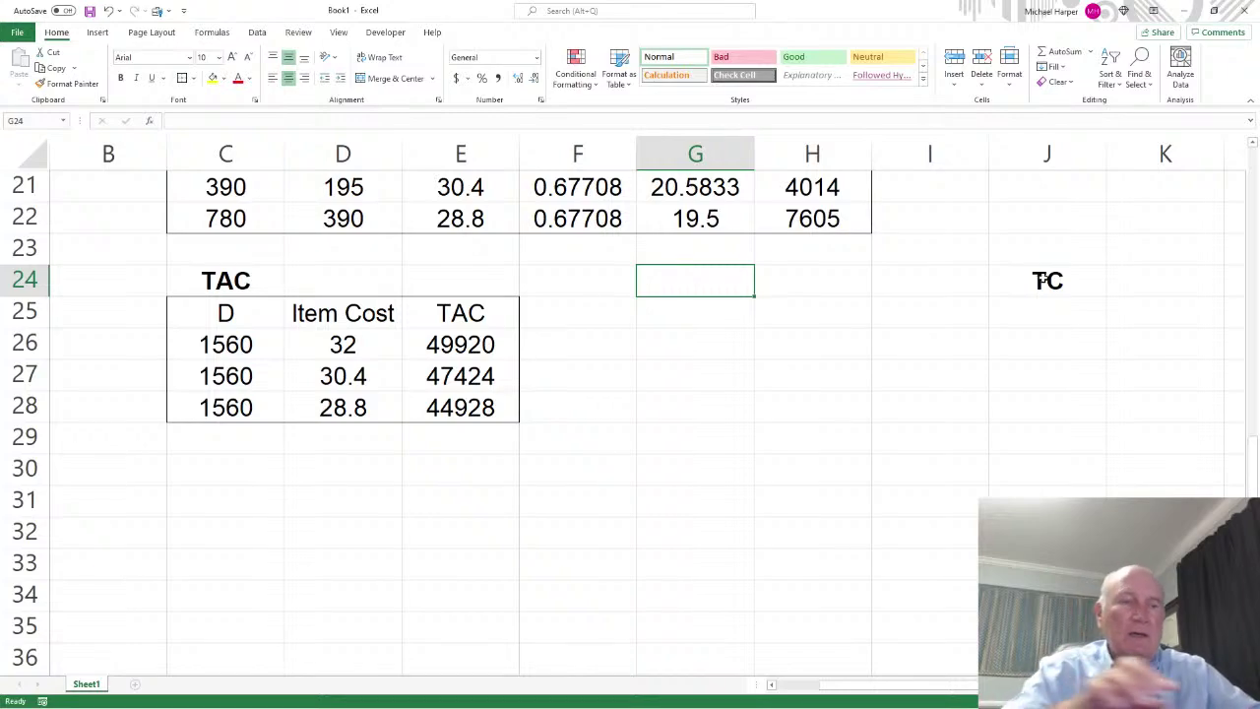
pyautogui.write('T')
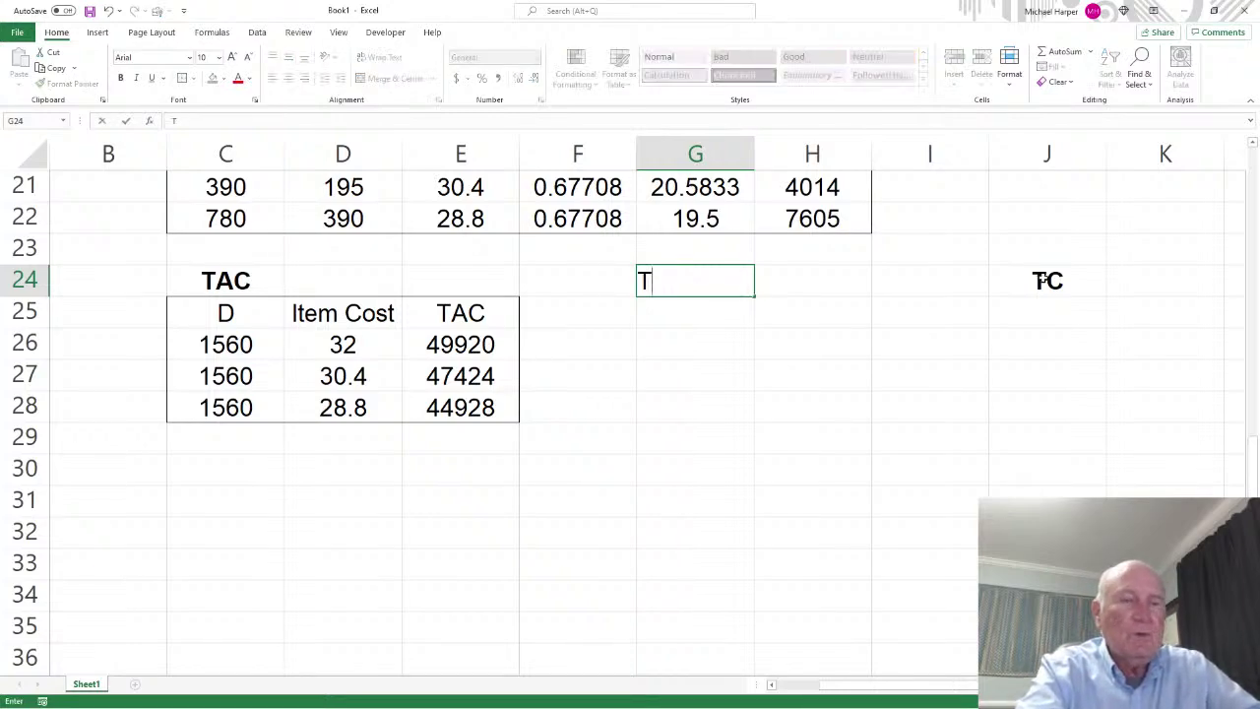
pyautogui.write('OC')
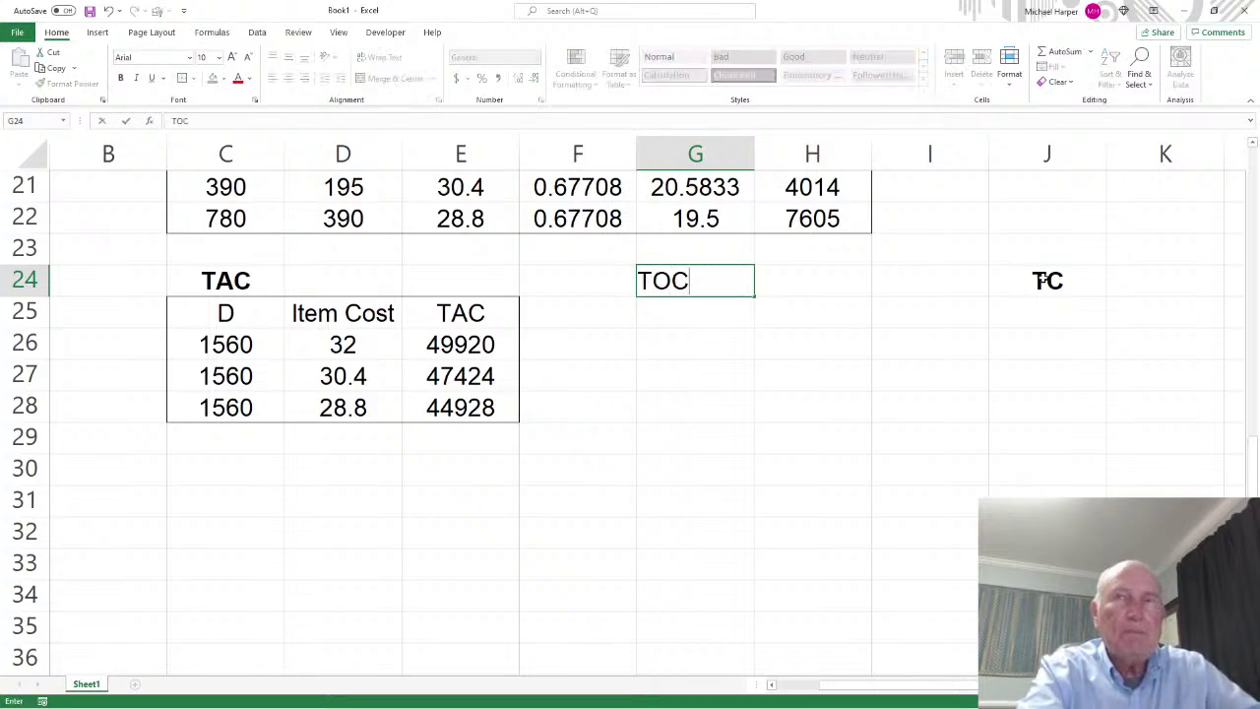
pyautogui.press('Tab')
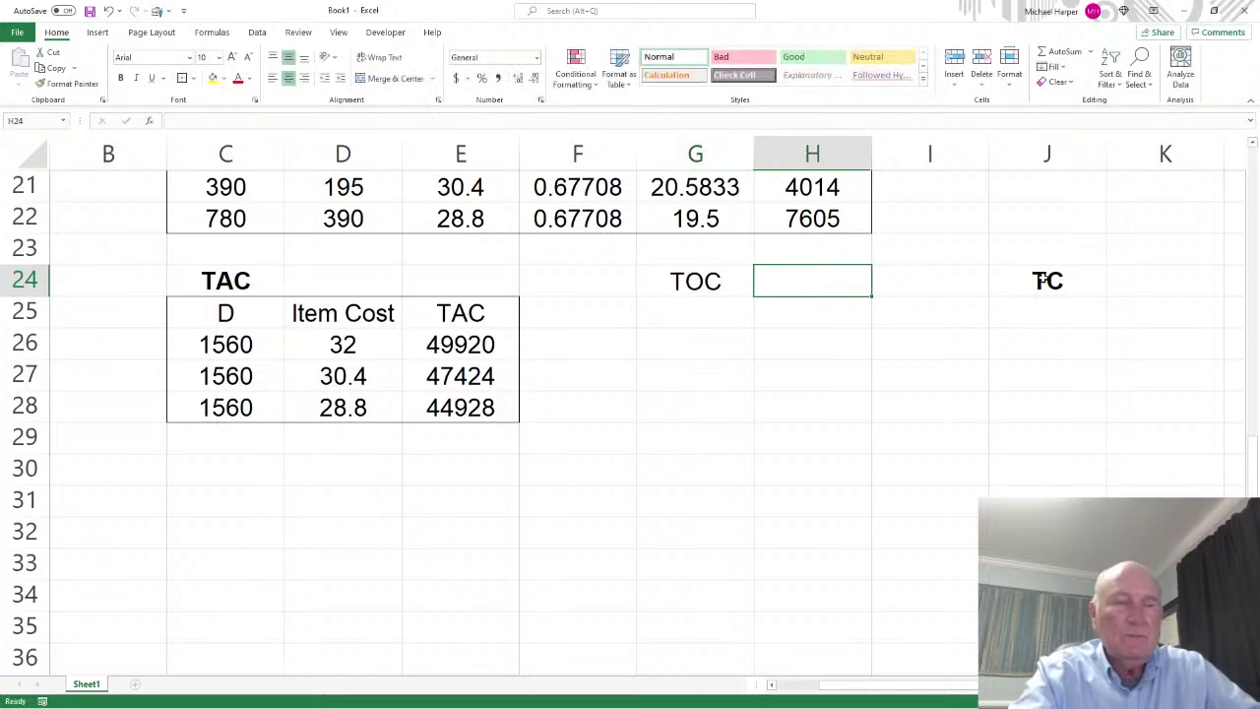
pyautogui.write('TCC')
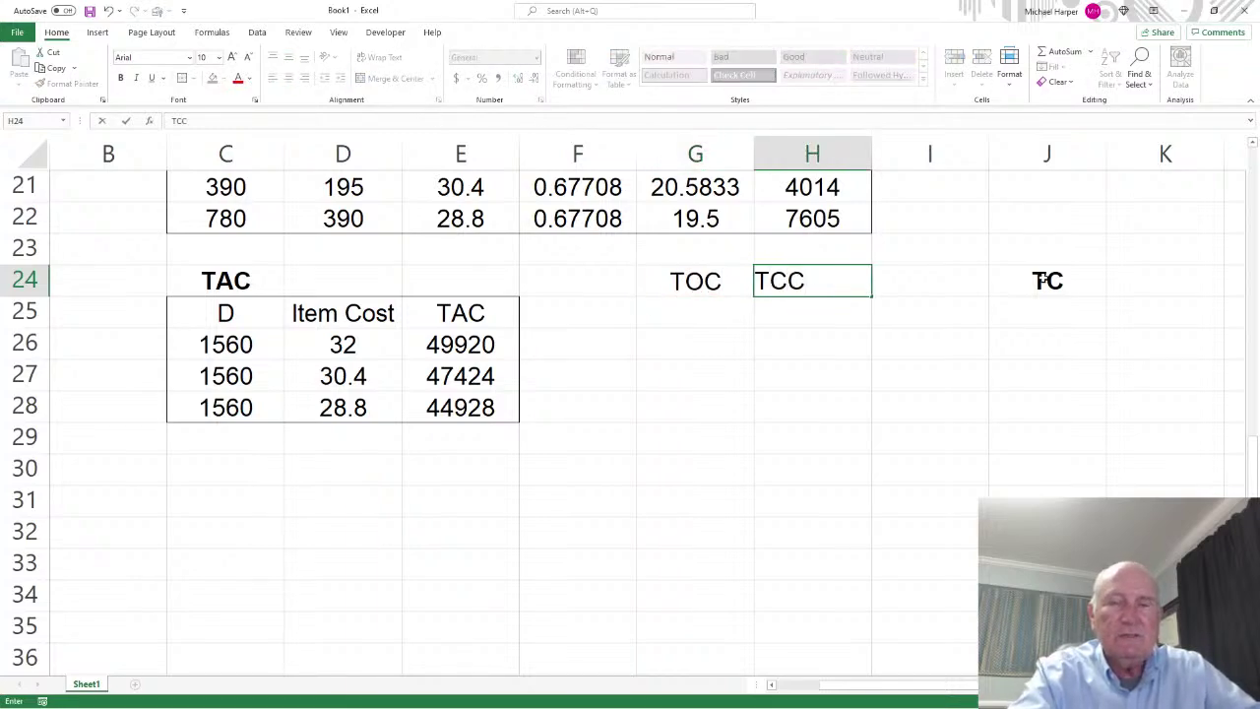
pyautogui.press('Tab')
pyautogui.write('TAC')
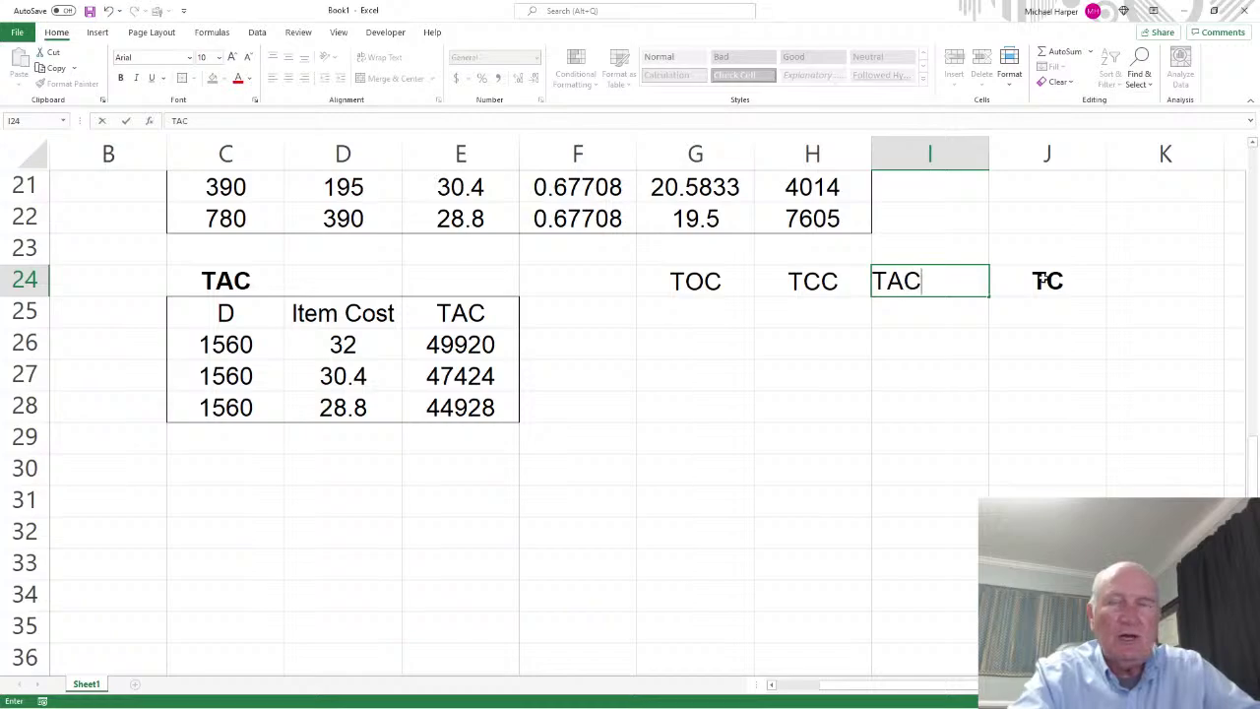
pyautogui.press('Return')
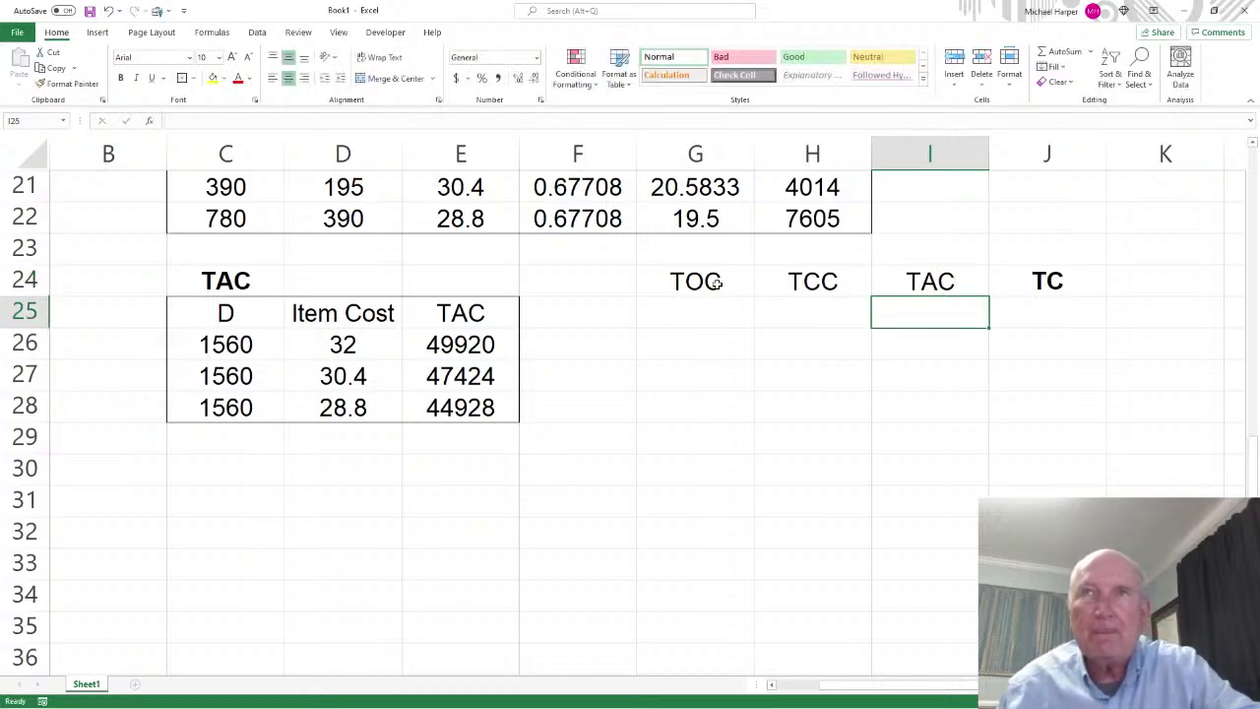
# Move the TOC, TCC, TAC and TC headers down one row to G25:J25
pyautogui.moveTo(717, 283); pyautogui.dragTo(908, 280)
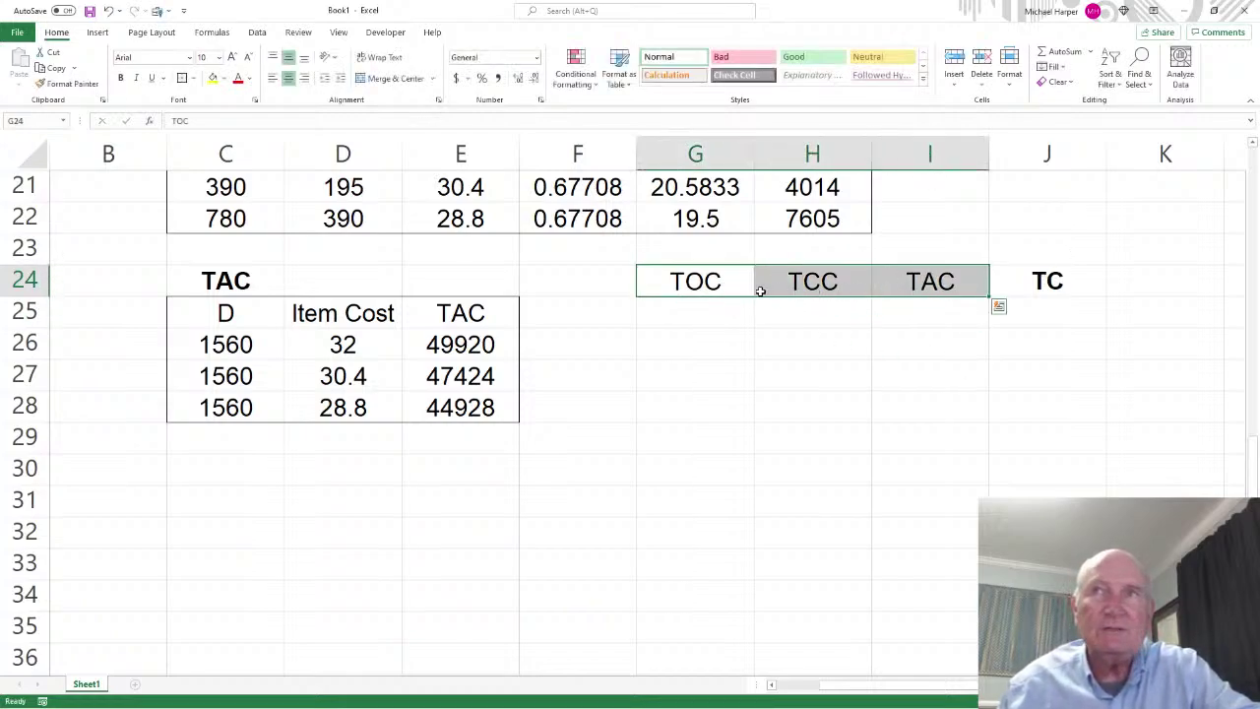
pyautogui.moveTo(718, 300); pyautogui.dragTo(718, 315)
pyautogui.click(1039, 285)
pyautogui.moveTo(1041, 295); pyautogui.dragTo(1039, 311)
# Link the first TOC value of the cost summary in G26 to H14 of the TOC table
pyautogui.click(693, 343)
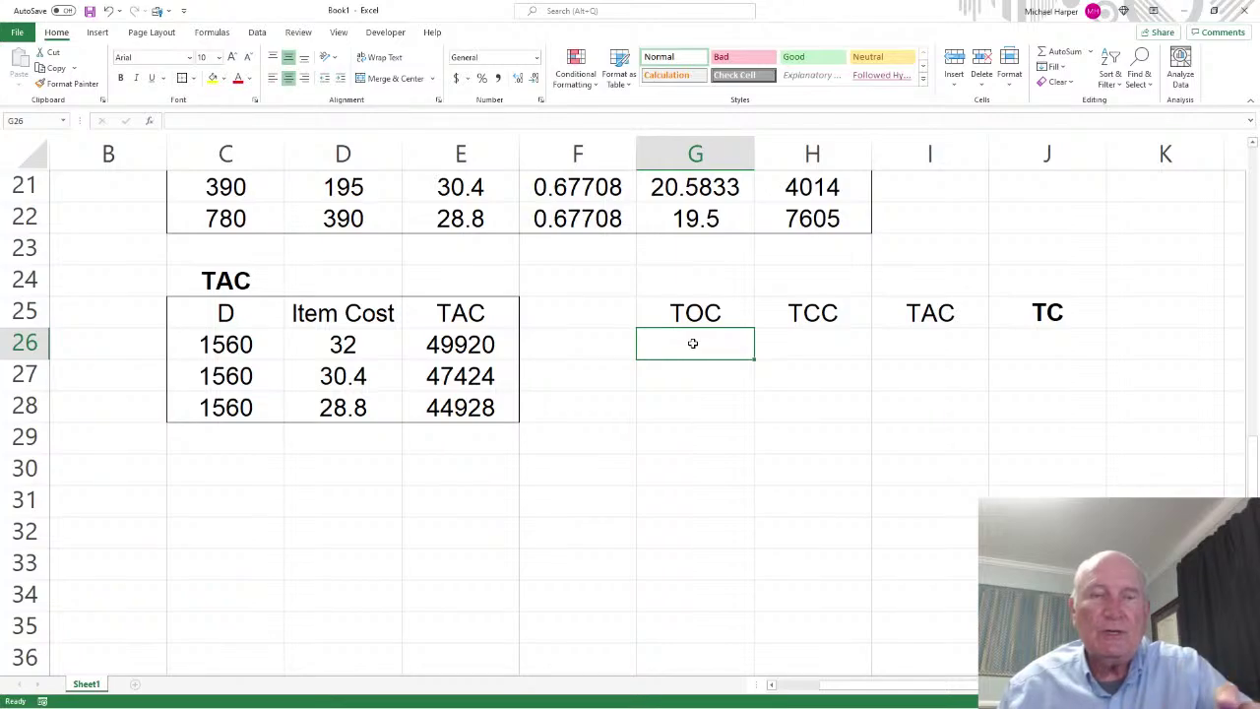
pyautogui.write('=')
pyautogui.scroll(3, 845, 327)
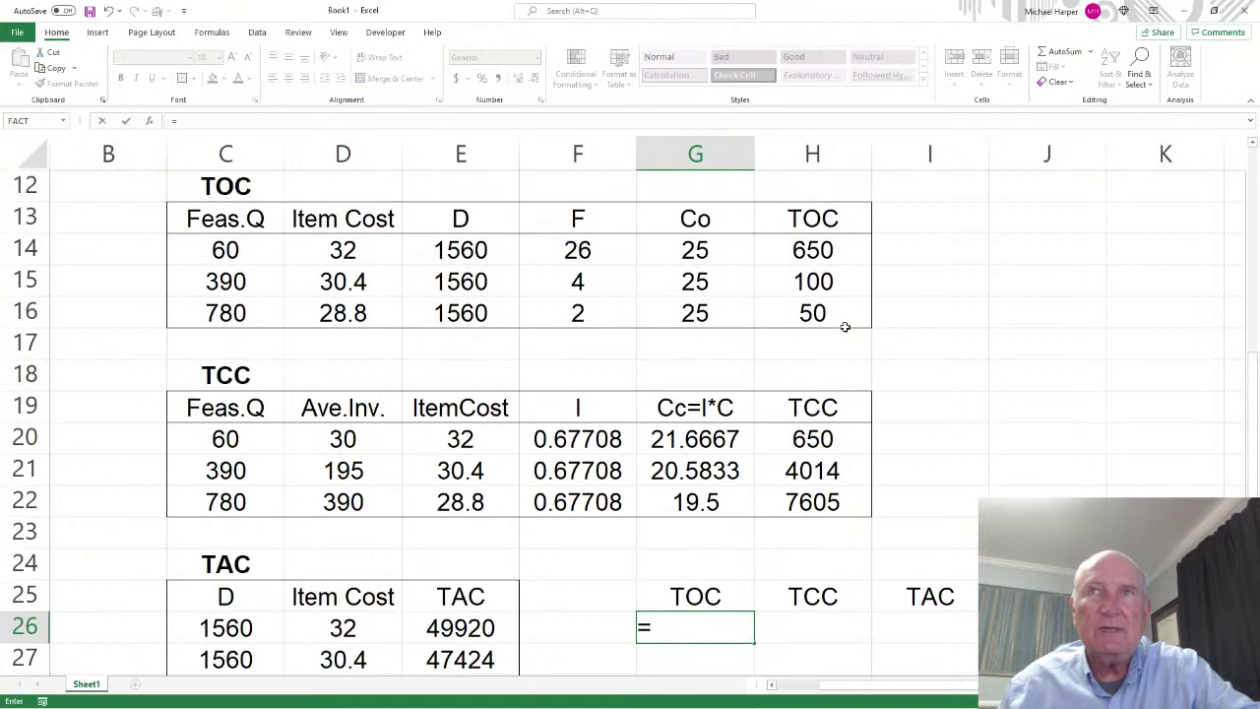
pyautogui.click(801, 253)
pyautogui.press('Return')
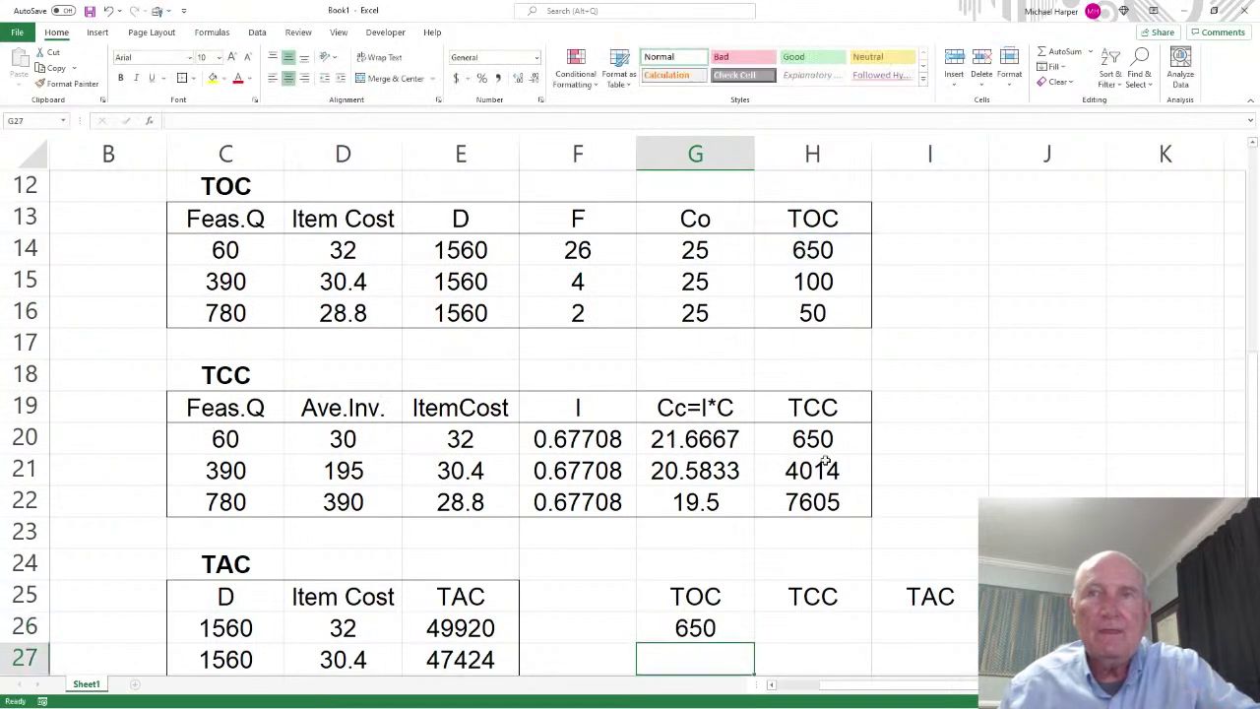
# Link the first TCC value of the cost summary in H26 to the TCC table with =H20
pyautogui.click(823, 631)
pyautogui.write('=')
pyautogui.click(810, 439)
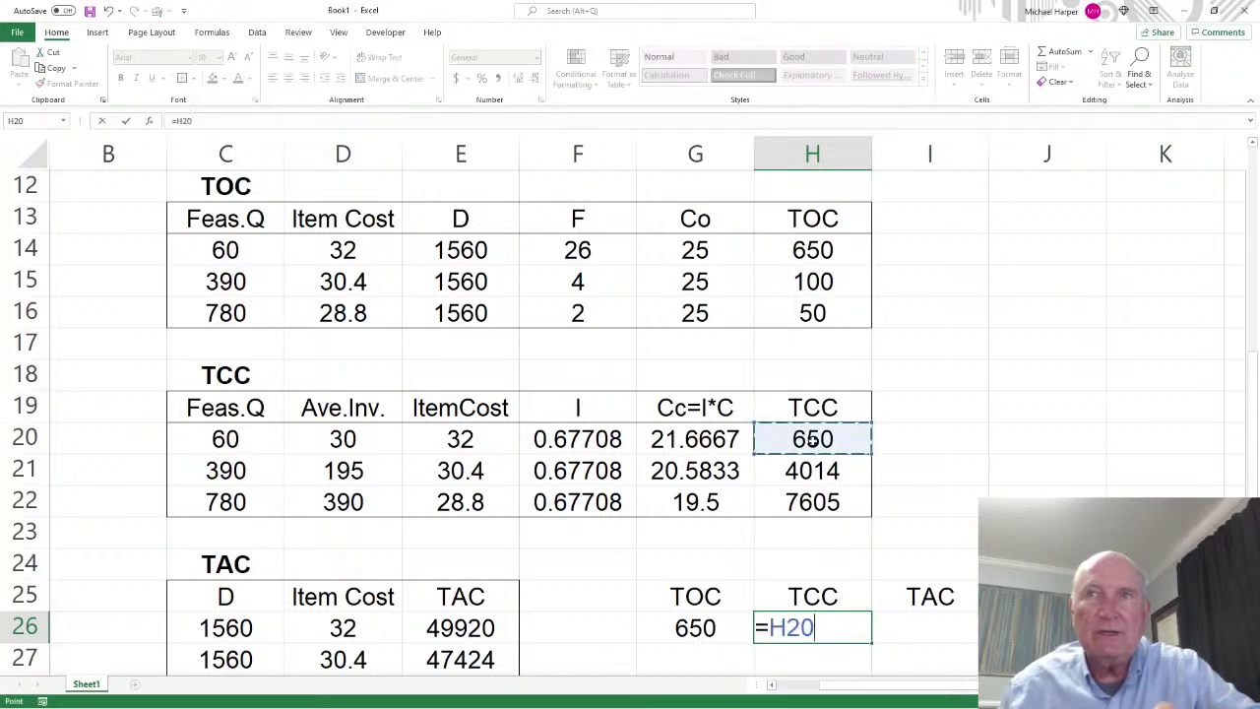
pyautogui.press('Return')
# Link the first TAC value of the cost summary in I26 to E26 of the TAC table
pyautogui.click(922, 626)
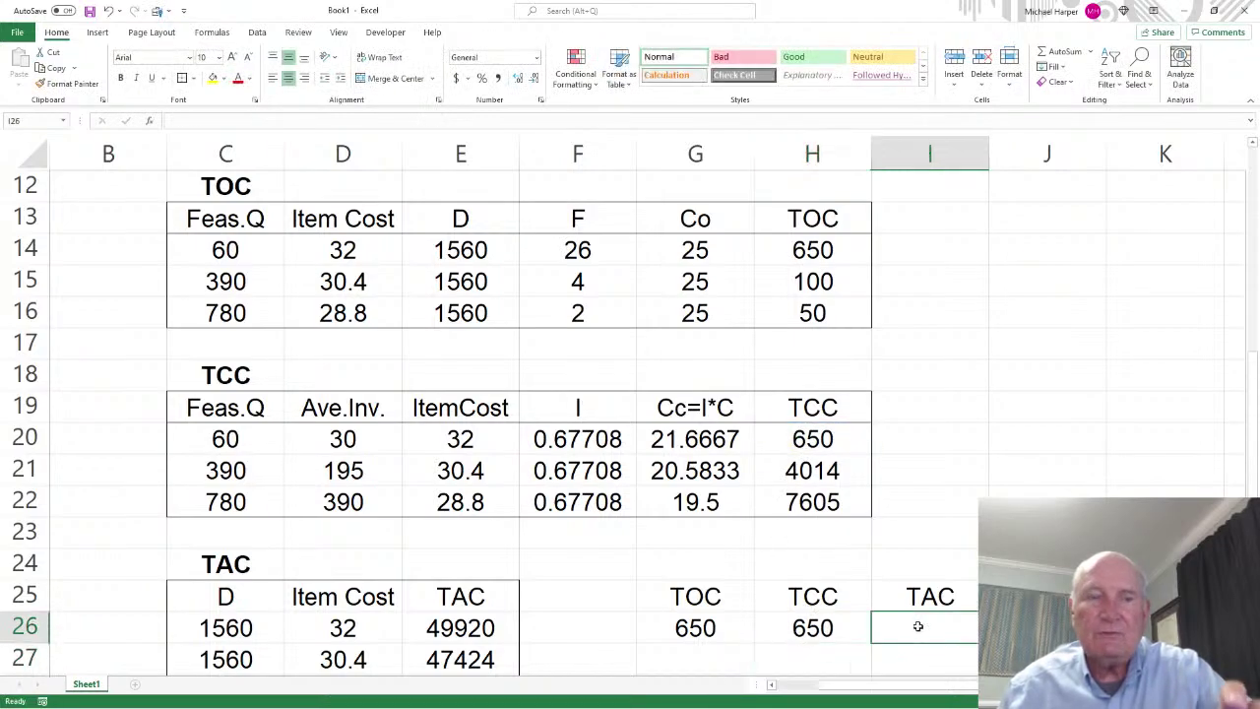
pyautogui.write('=')
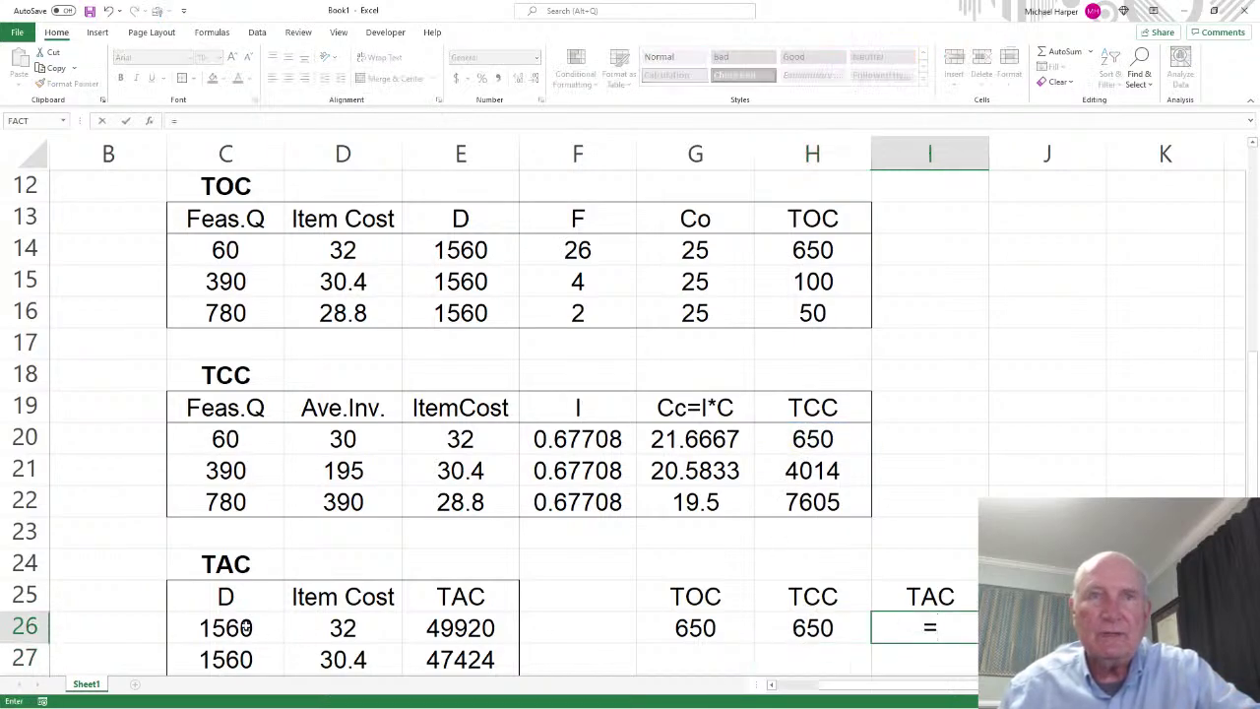
pyautogui.click(466, 628)
pyautogui.press('Return')
# Fill the linked TOC, TCC and TAC values in G26:I26 down through row 28
pyautogui.scroll(-2, 670, 585)
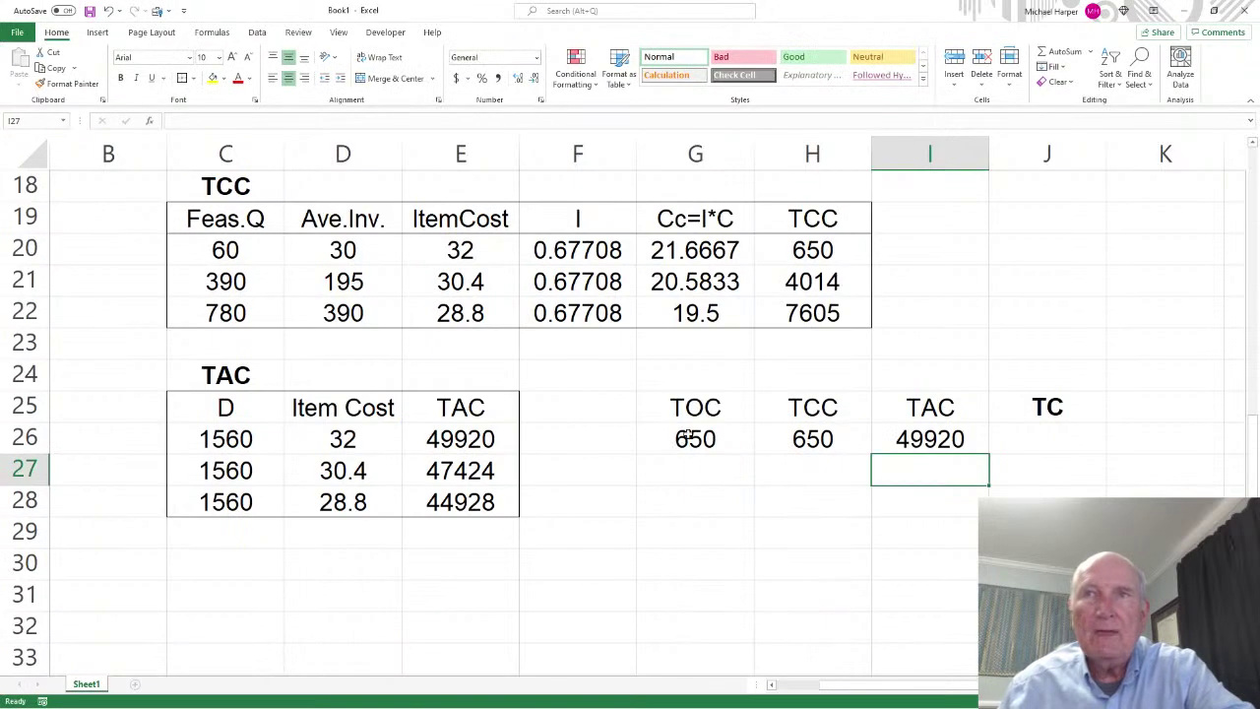
pyautogui.moveTo(693, 435); pyautogui.dragTo(905, 441)
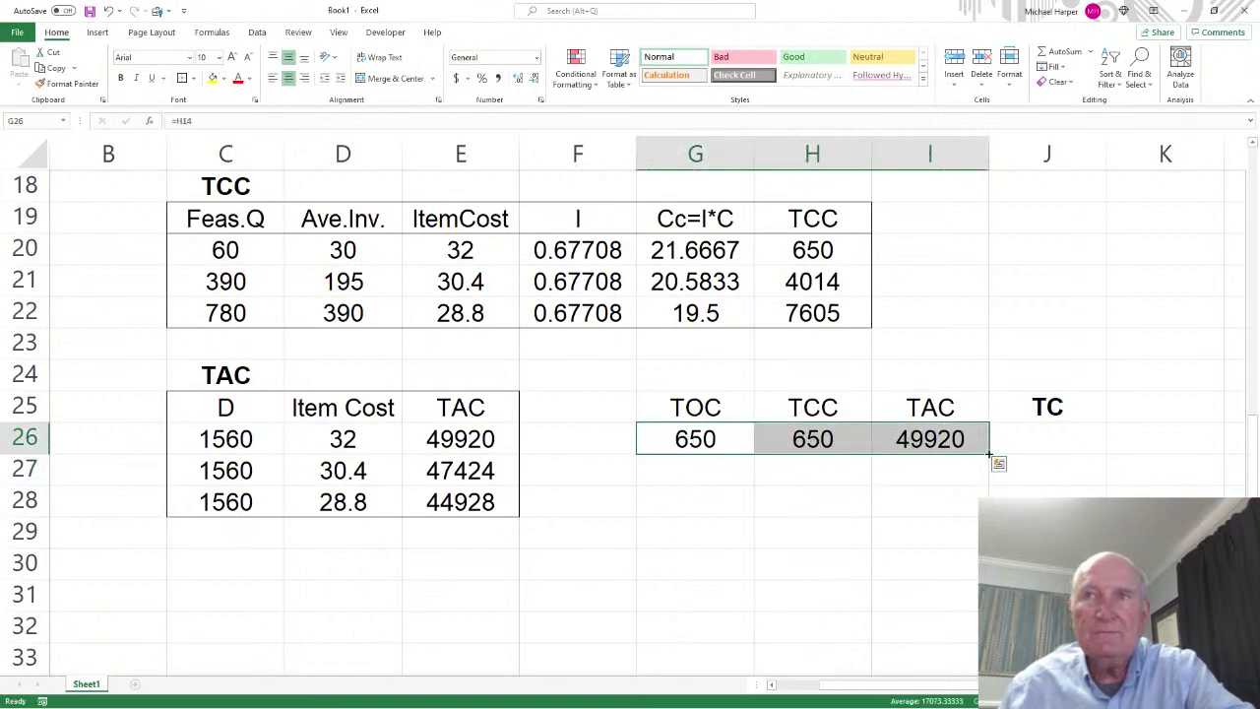
pyautogui.moveTo(989, 454); pyautogui.dragTo(990, 515)
# Calculate the first total cost in J26 with the formula =I26+H26+G26
pyautogui.click(1058, 442)
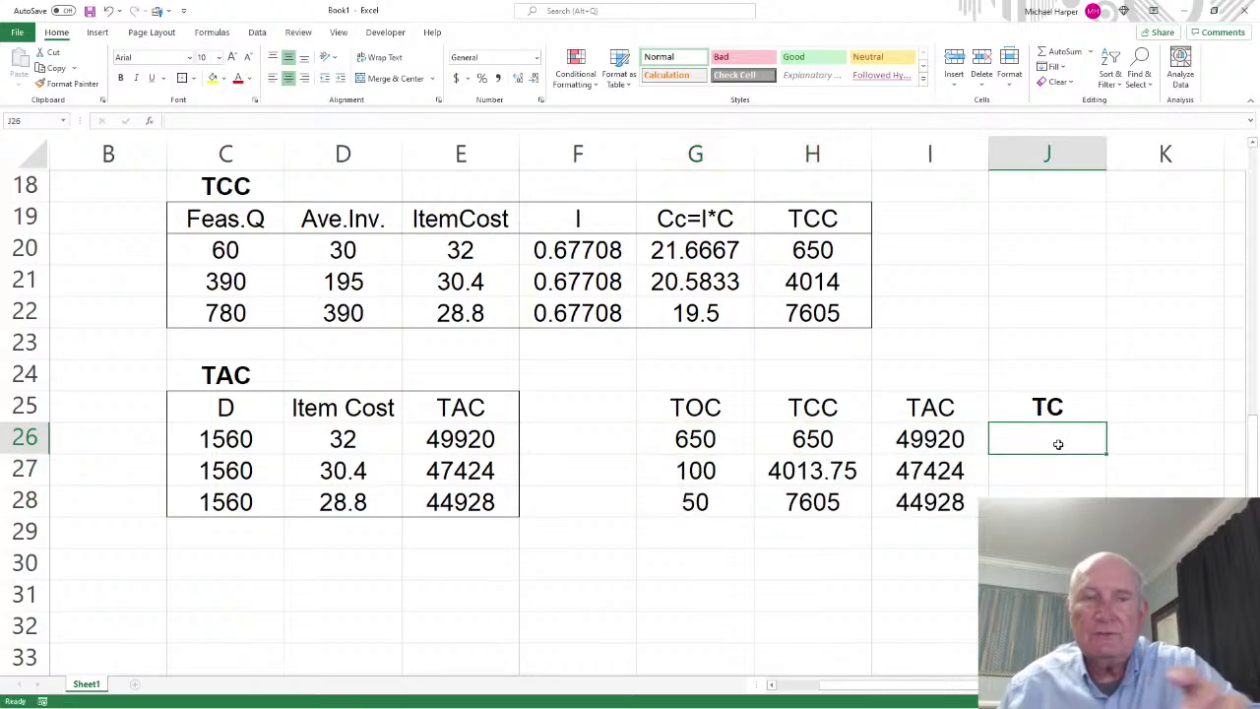
pyautogui.write('=')
pyautogui.click(925, 440)
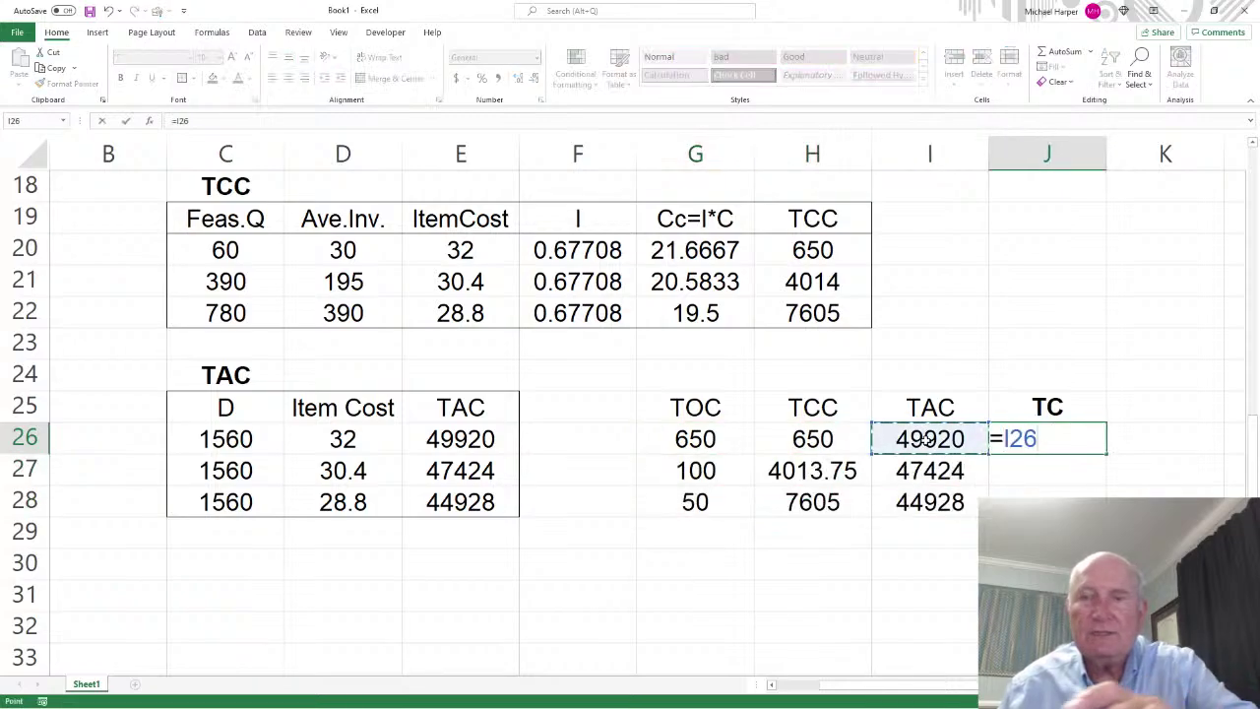
pyautogui.write('+')
pyautogui.click(812, 440)
pyautogui.write('+')
pyautogui.click(695, 440)
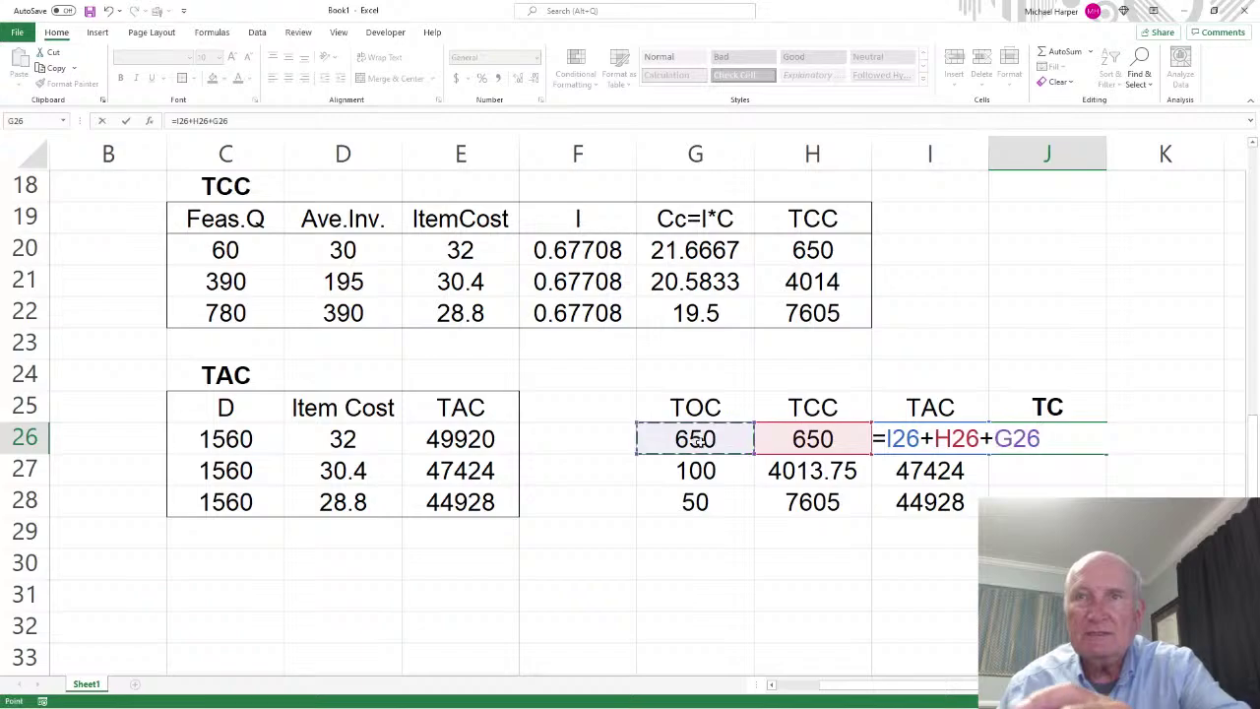
pyautogui.press('Return')
# Fill the TC formula from J26 down to J28 and show J27 without decimals
pyautogui.click(1061, 433)
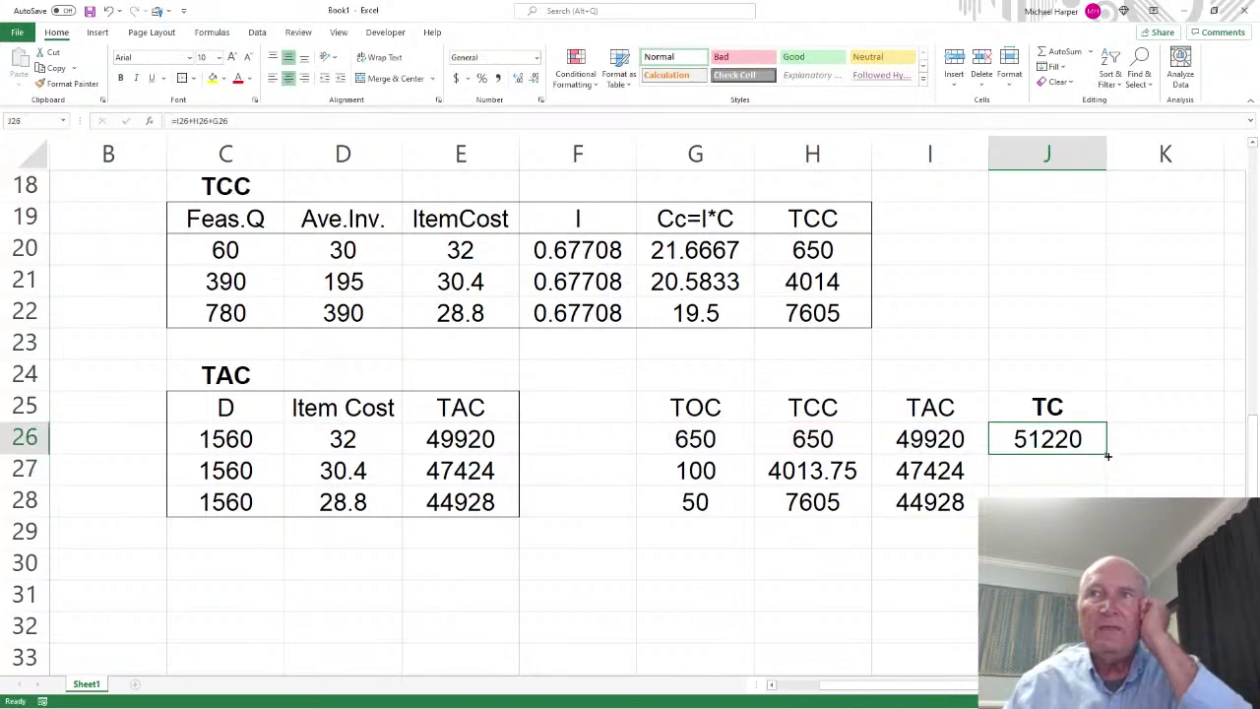
pyautogui.moveTo(1107, 468); pyautogui.dragTo(1103, 504)
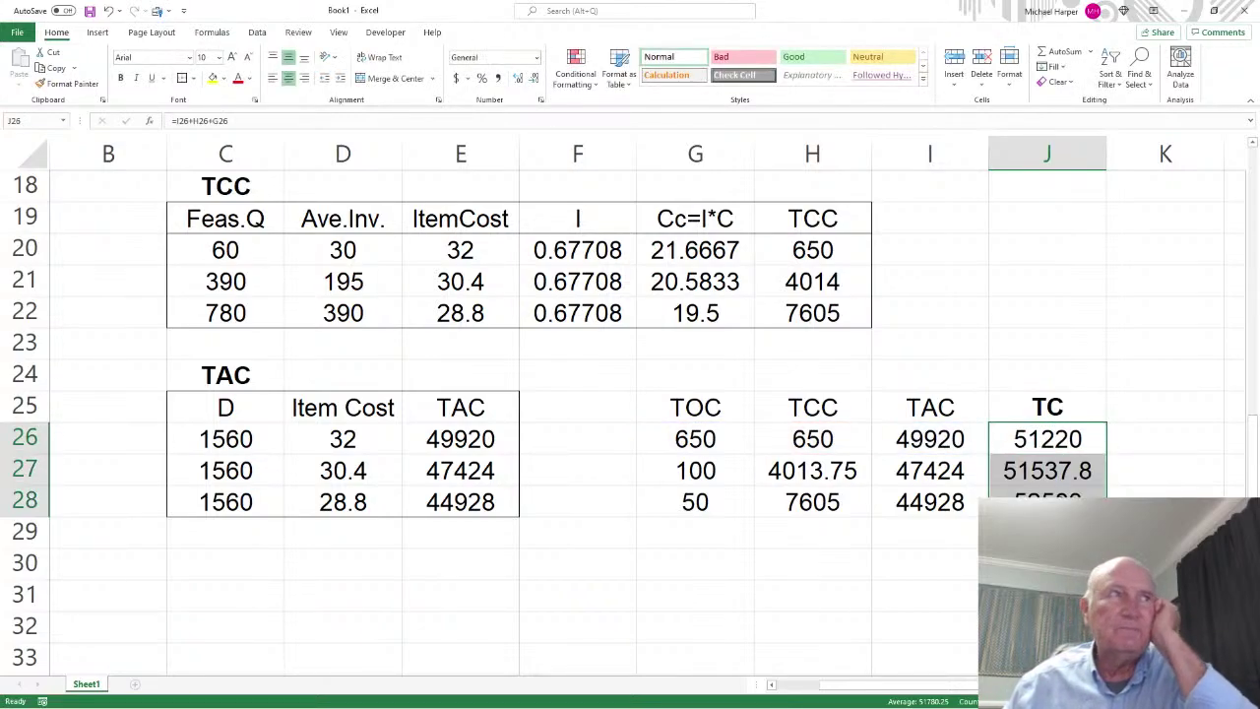
pyautogui.click(1045, 471)
pyautogui.click(532, 81)
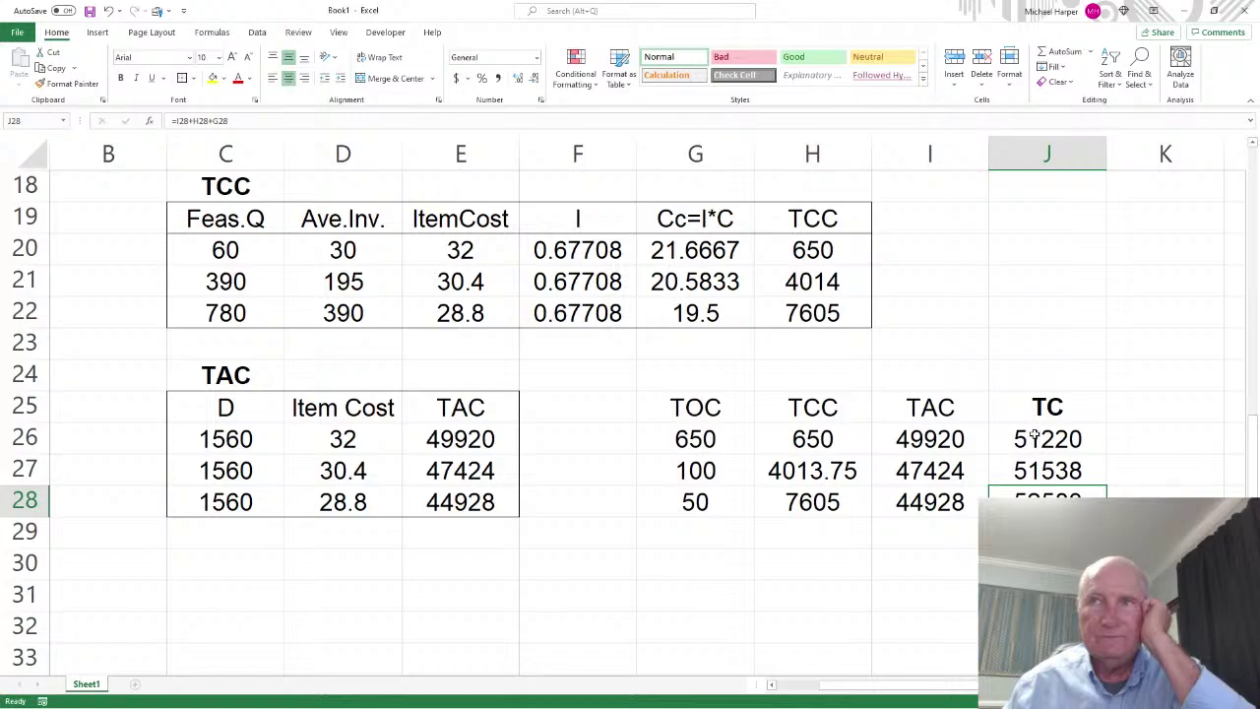
# Bold the TC values in J26:J28 and outline them, the summary table G25:J28 and its value rows G26:J28 with borders
pyautogui.moveTo(1047, 437); pyautogui.dragTo(1041, 489)
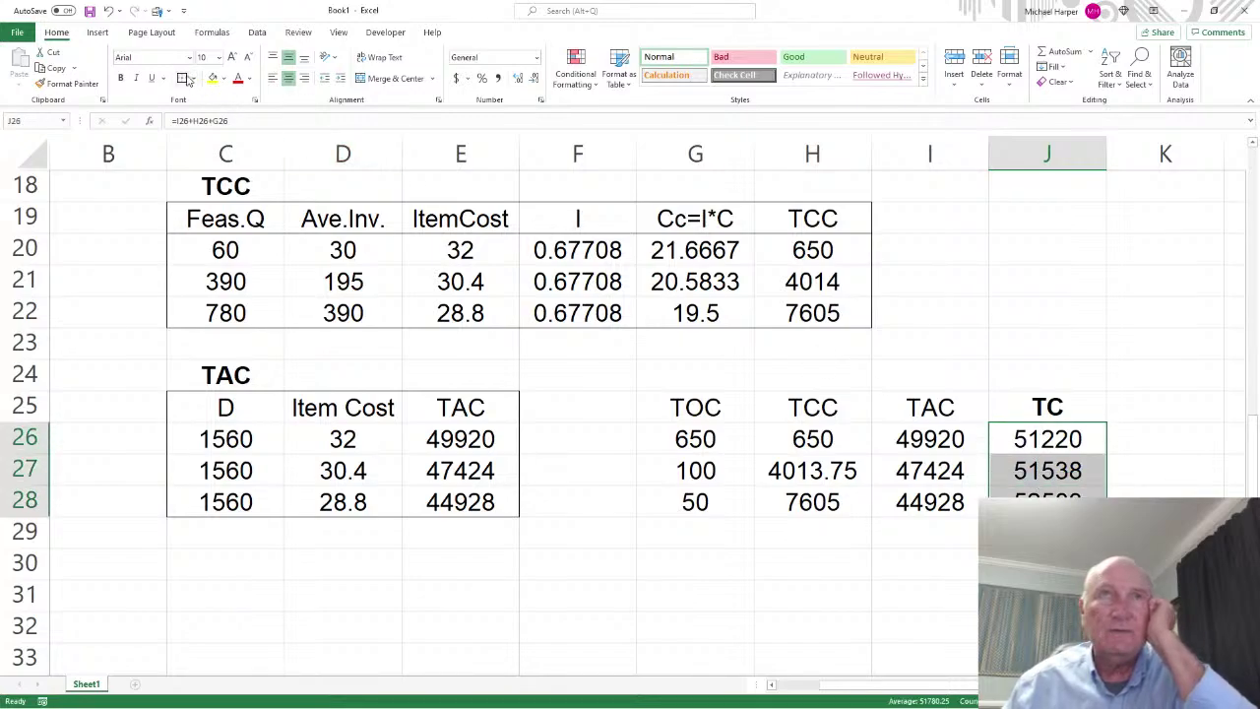
pyautogui.click(121, 78)
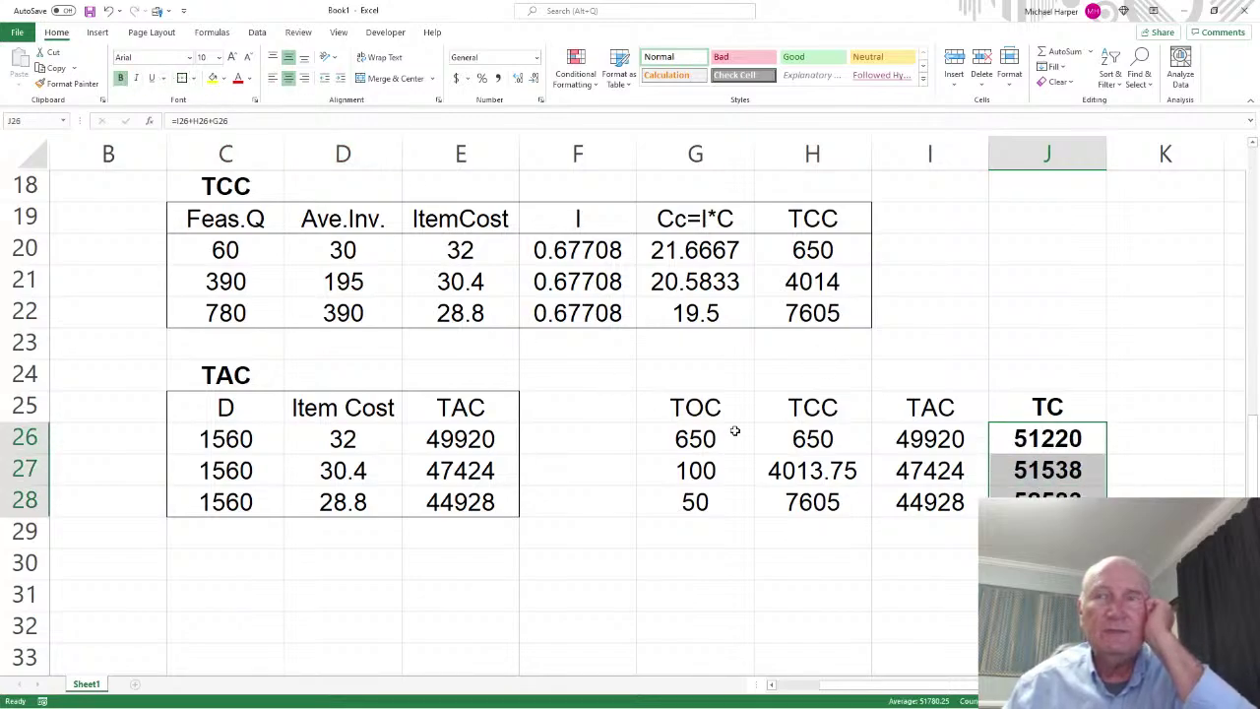
pyautogui.moveTo(695, 411); pyautogui.dragTo(1020, 494)
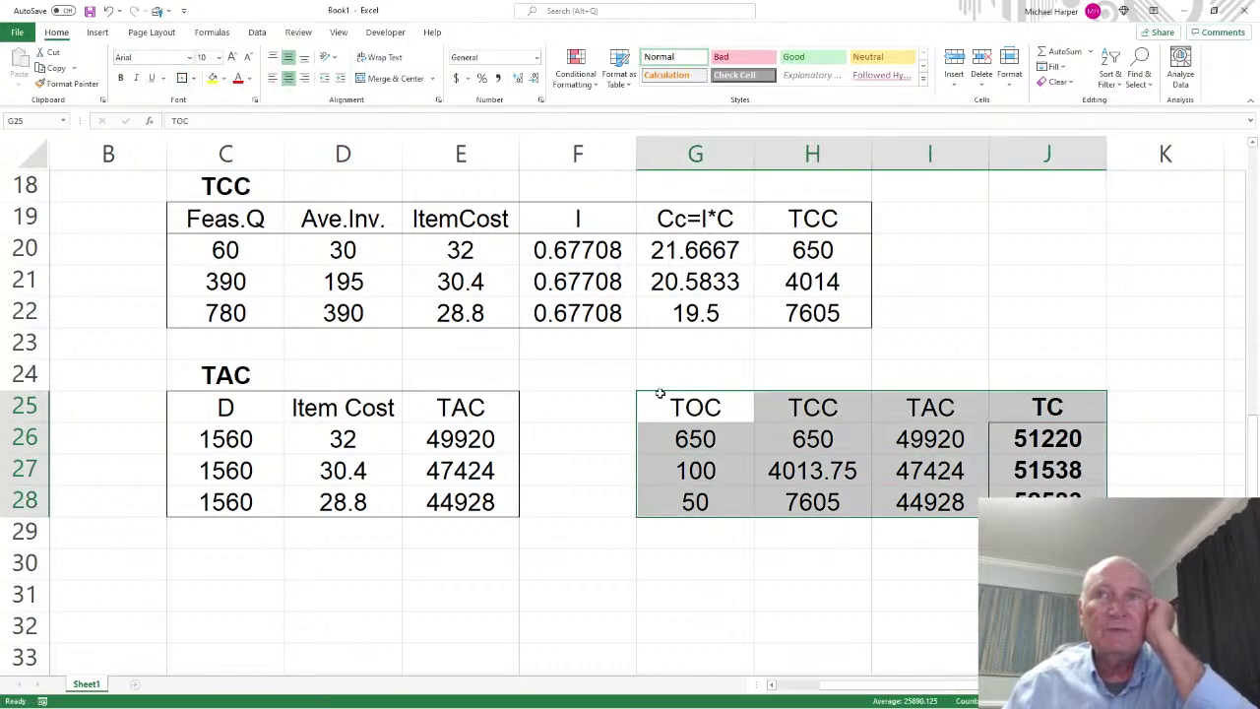
pyautogui.moveTo(687, 438); pyautogui.dragTo(1022, 492)
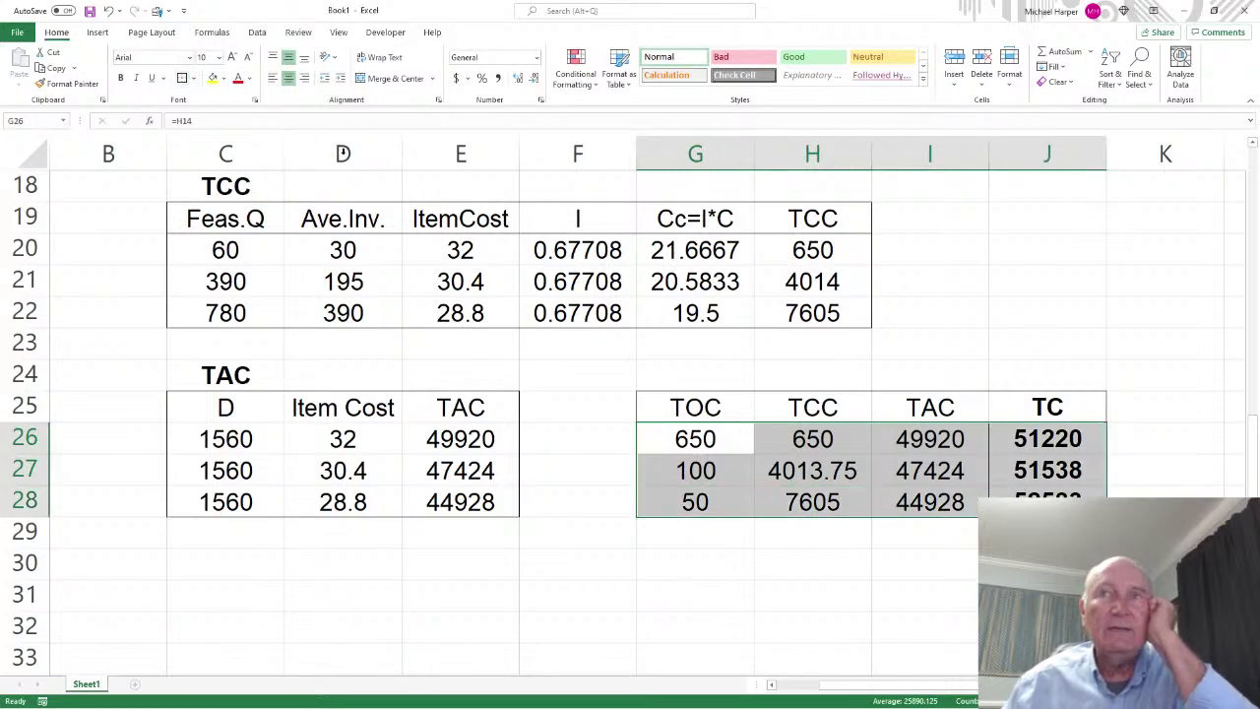
pyautogui.moveTo(1041, 439); pyautogui.dragTo(1043, 502)
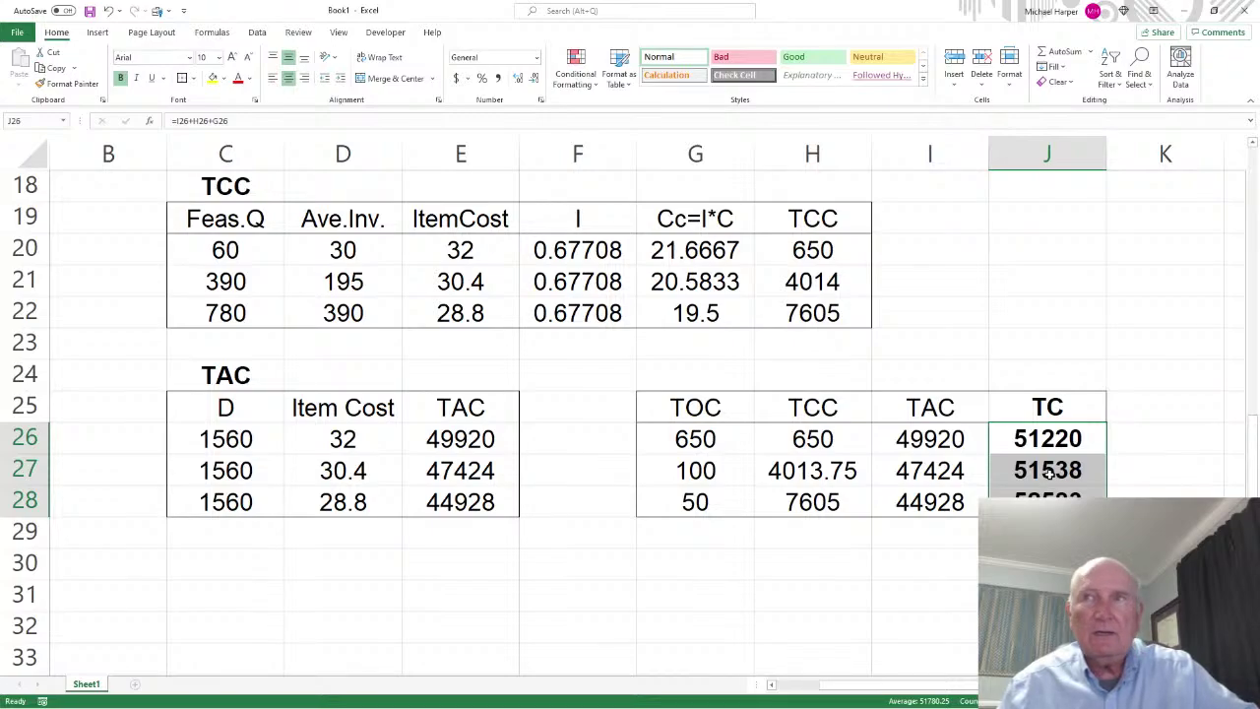
# Link the first 3:TC value in H4 of the discount table to the total cost in J26
pyautogui.scroll(6, 1038, 452)
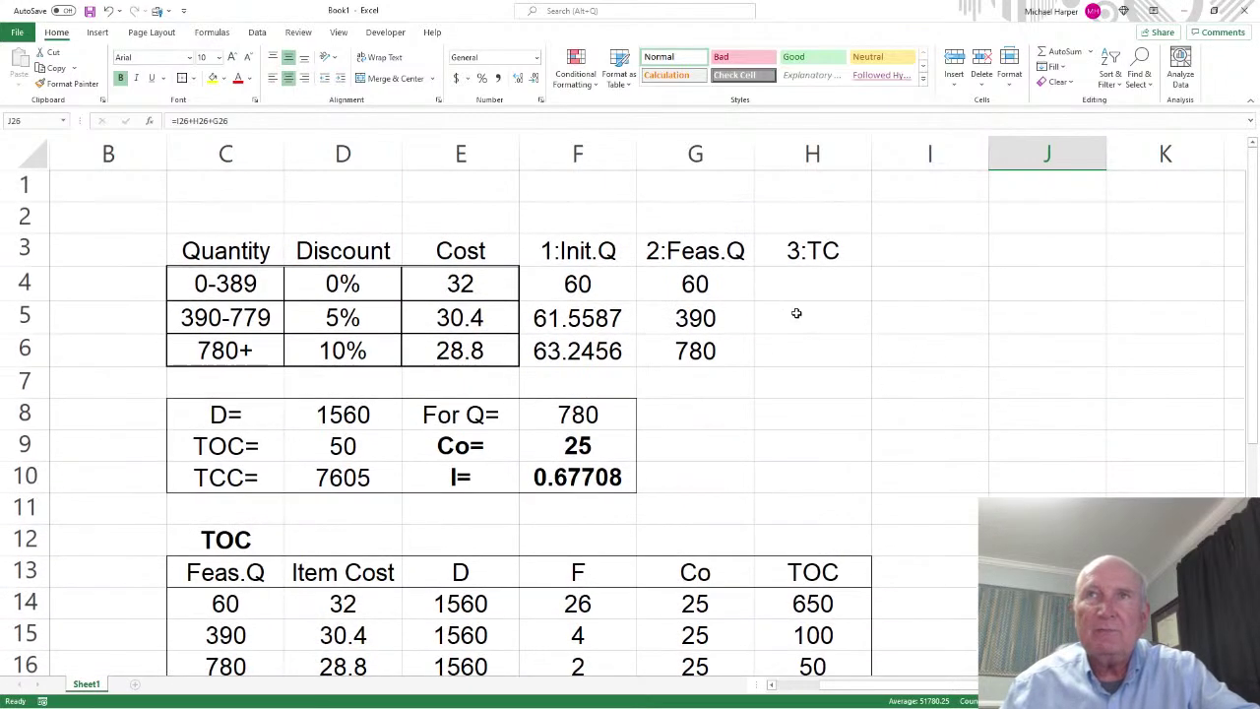
pyautogui.click(798, 288)
pyautogui.write('=')
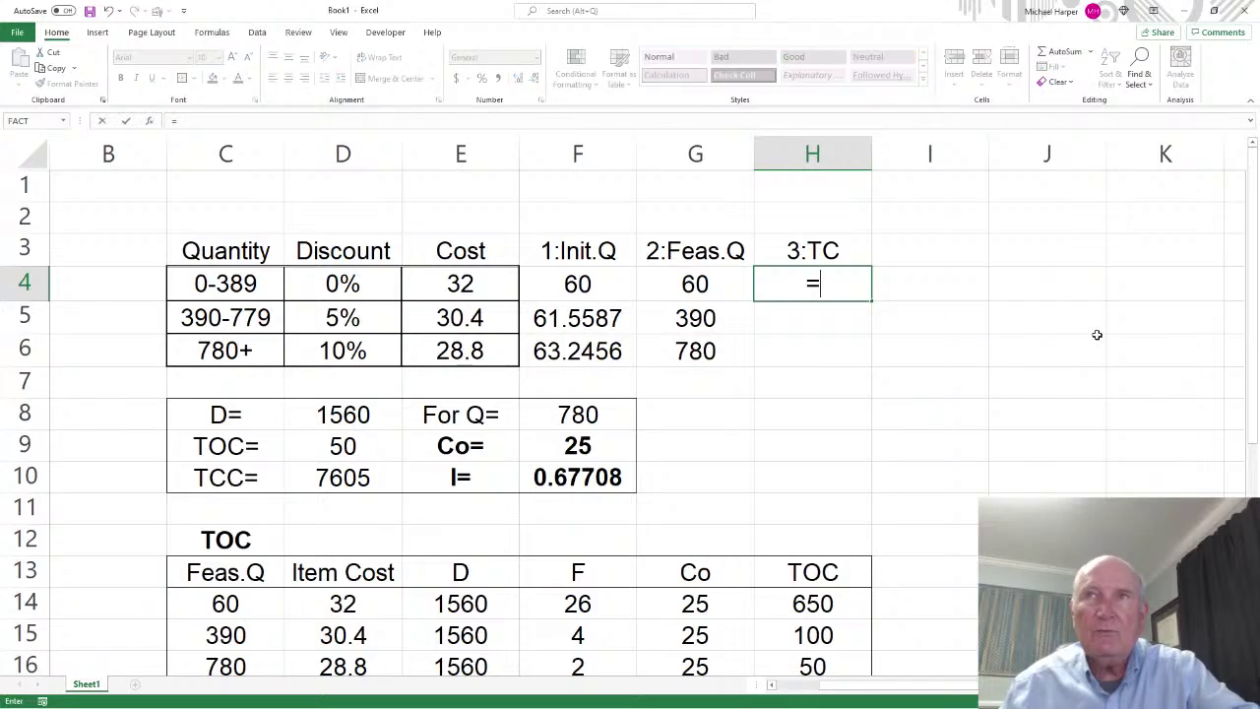
pyautogui.scroll(-6, 1097, 331)
pyautogui.click(1041, 410)
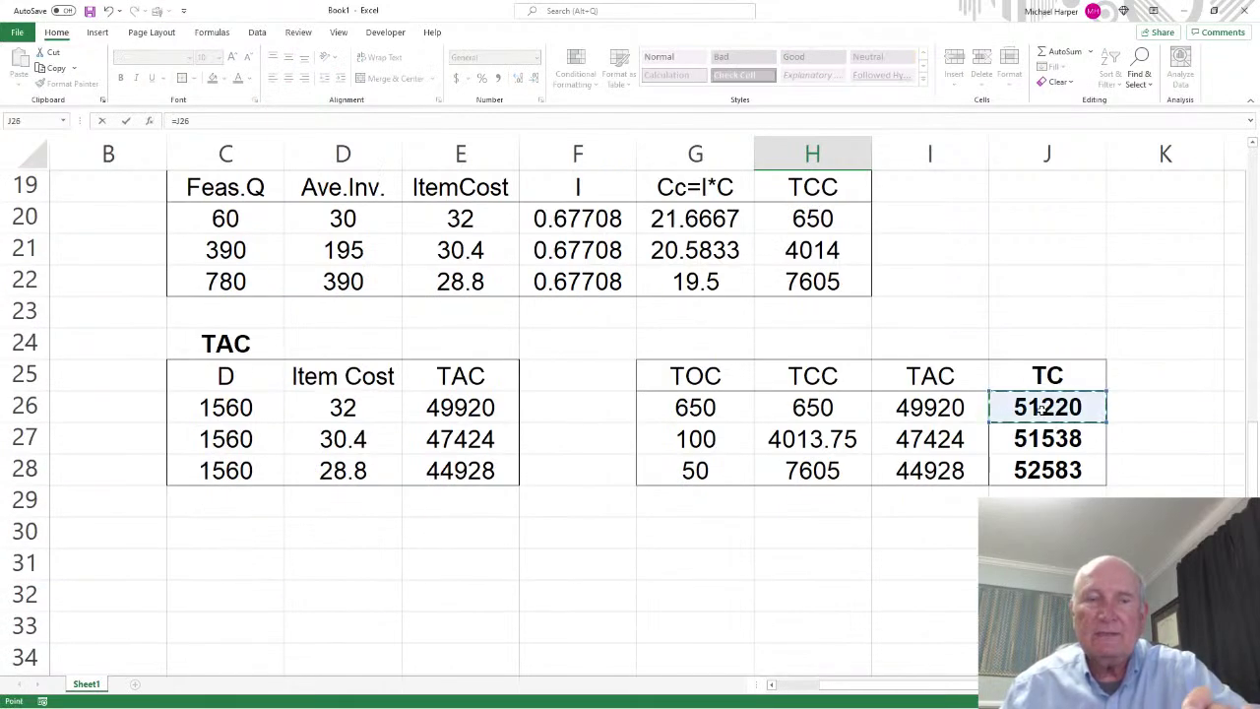
pyautogui.press('Return')
# Fill the TC link from H4 down to H6 and show H5 without decimals
pyautogui.click(810, 289)
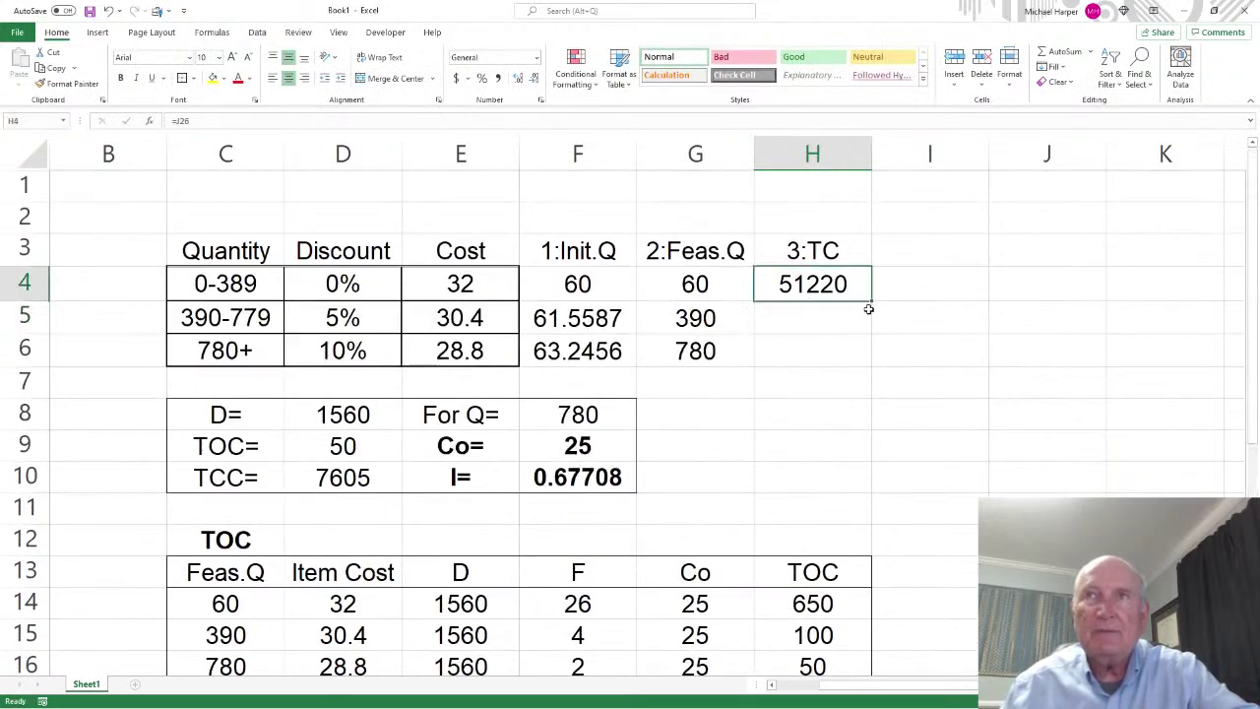
pyautogui.moveTo(868, 309); pyautogui.dragTo(879, 362)
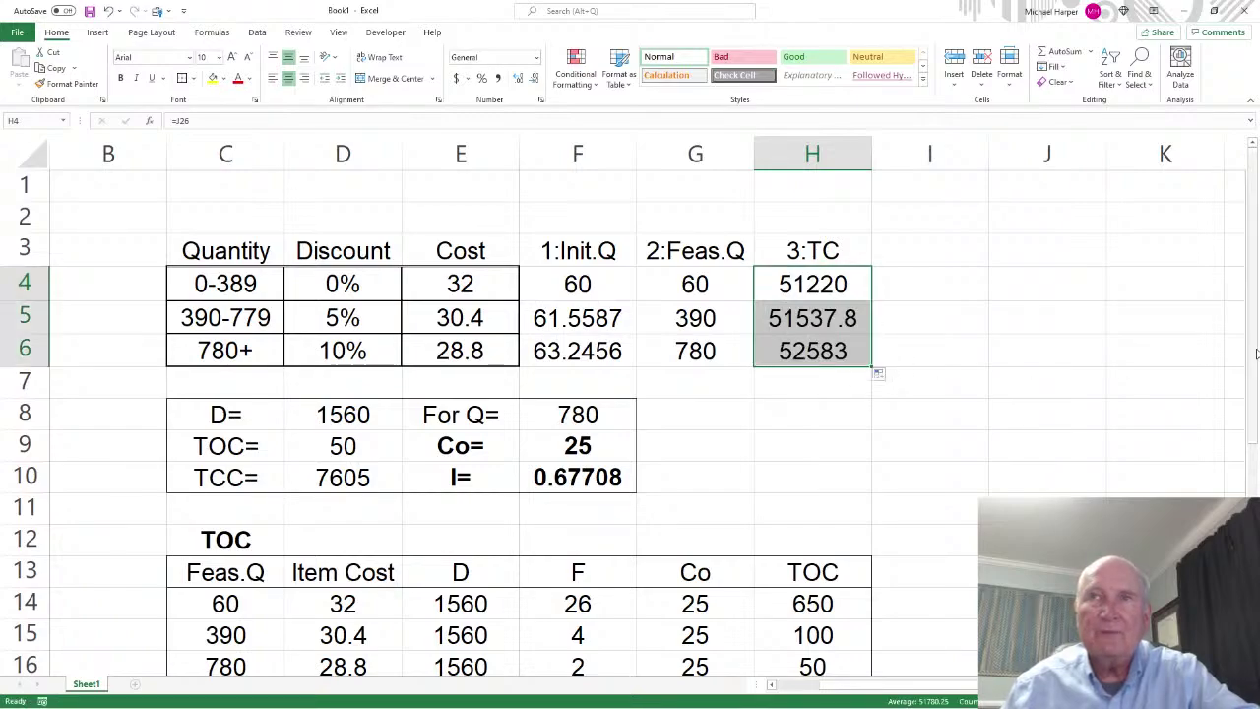
pyautogui.press('Down')
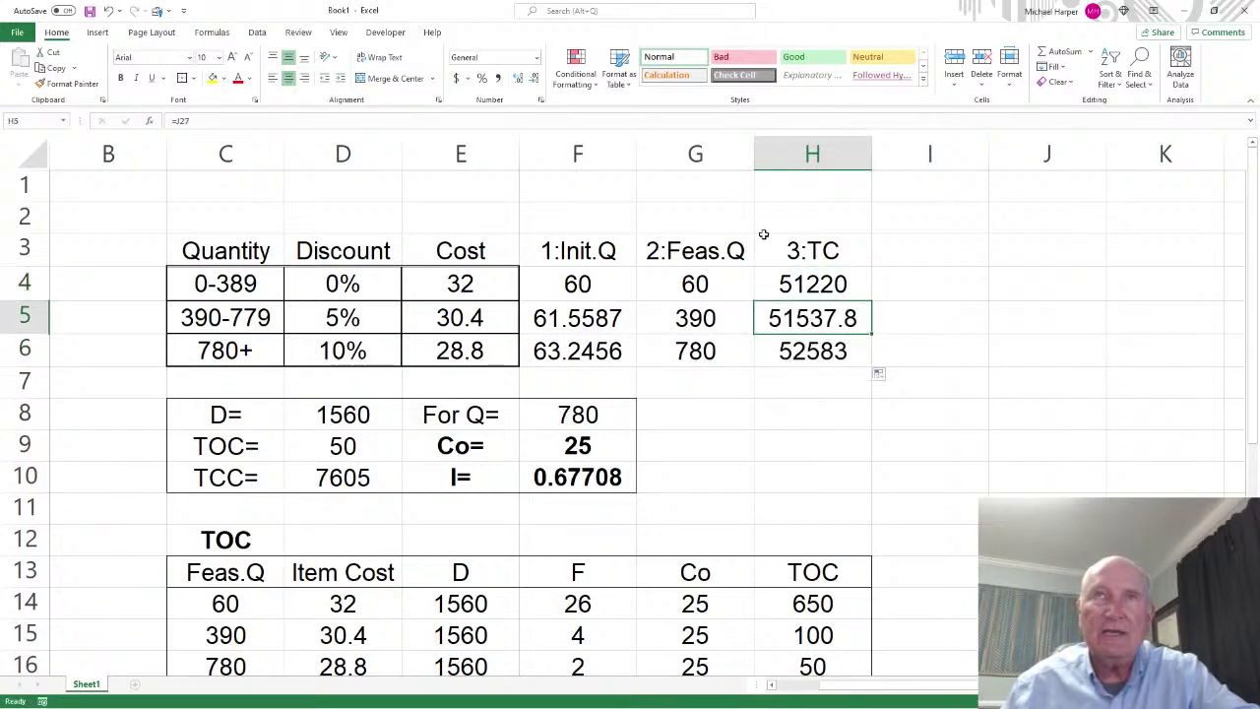
pyautogui.click(532, 79)
pyautogui.click(927, 327)
pyautogui.click(915, 249)
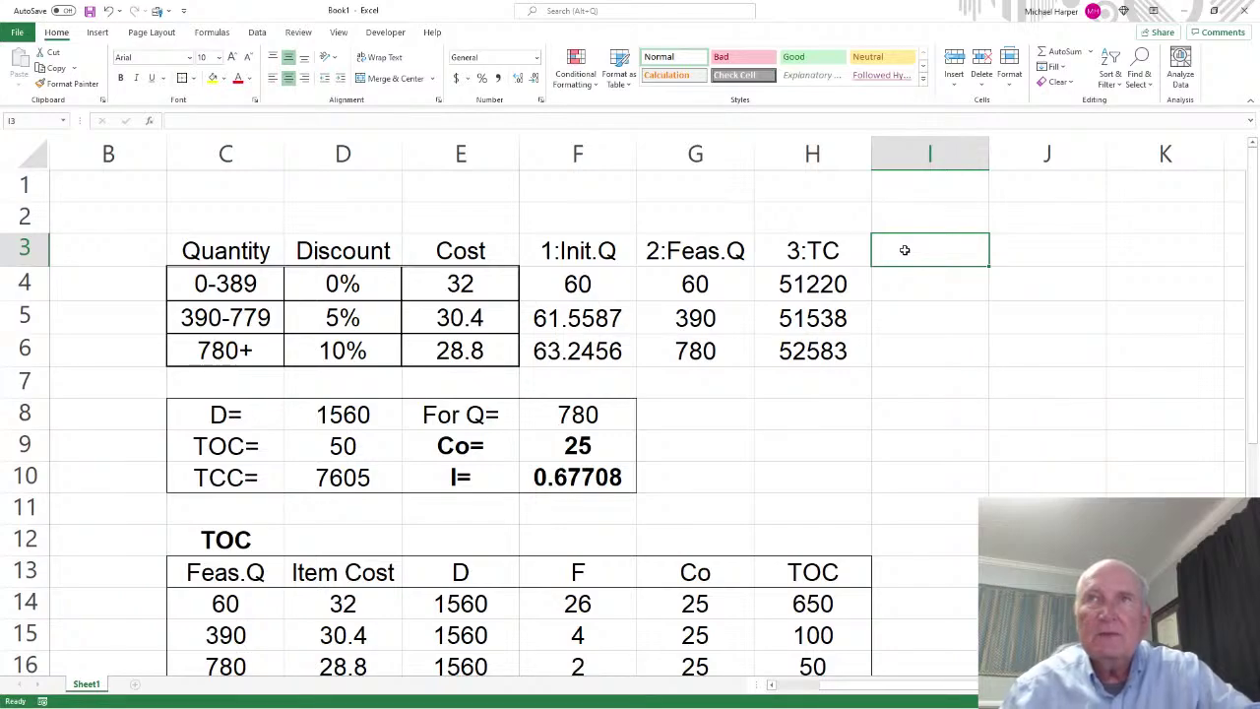
# Highlight the lowest-cost option in G4:H4 with bold text and thick outside borders
pyautogui.click(802, 288)
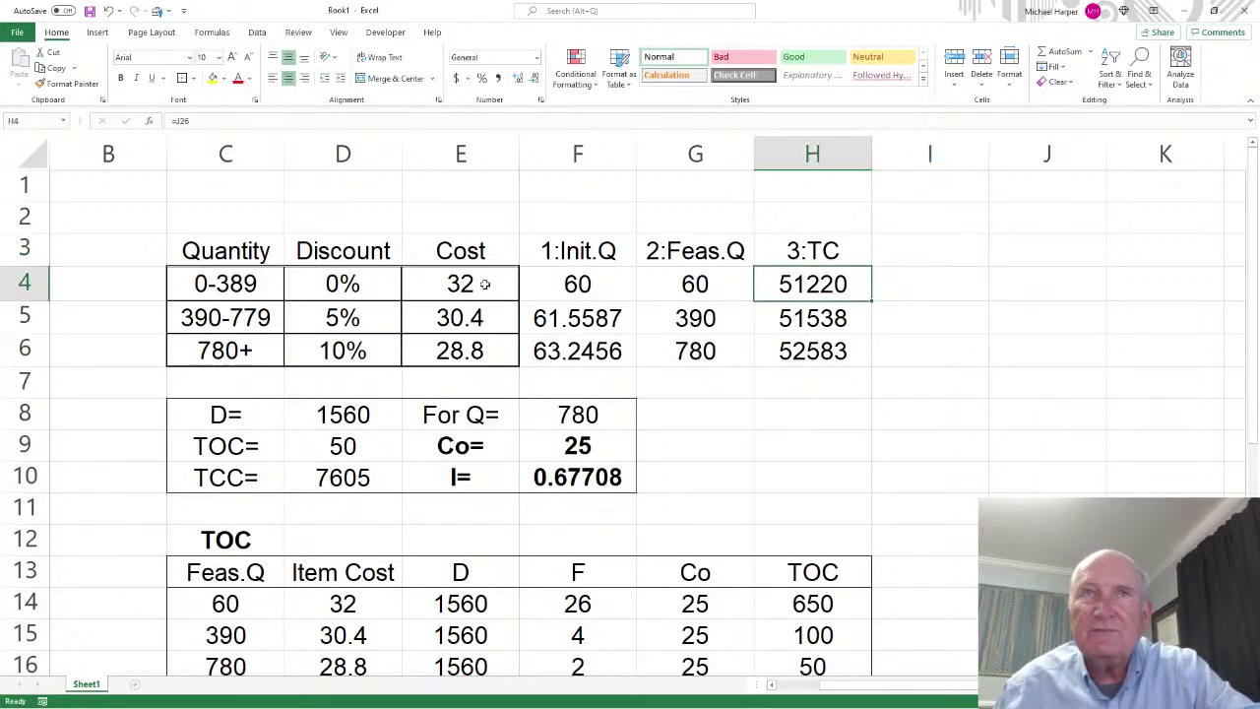
pyautogui.click(113, 284)
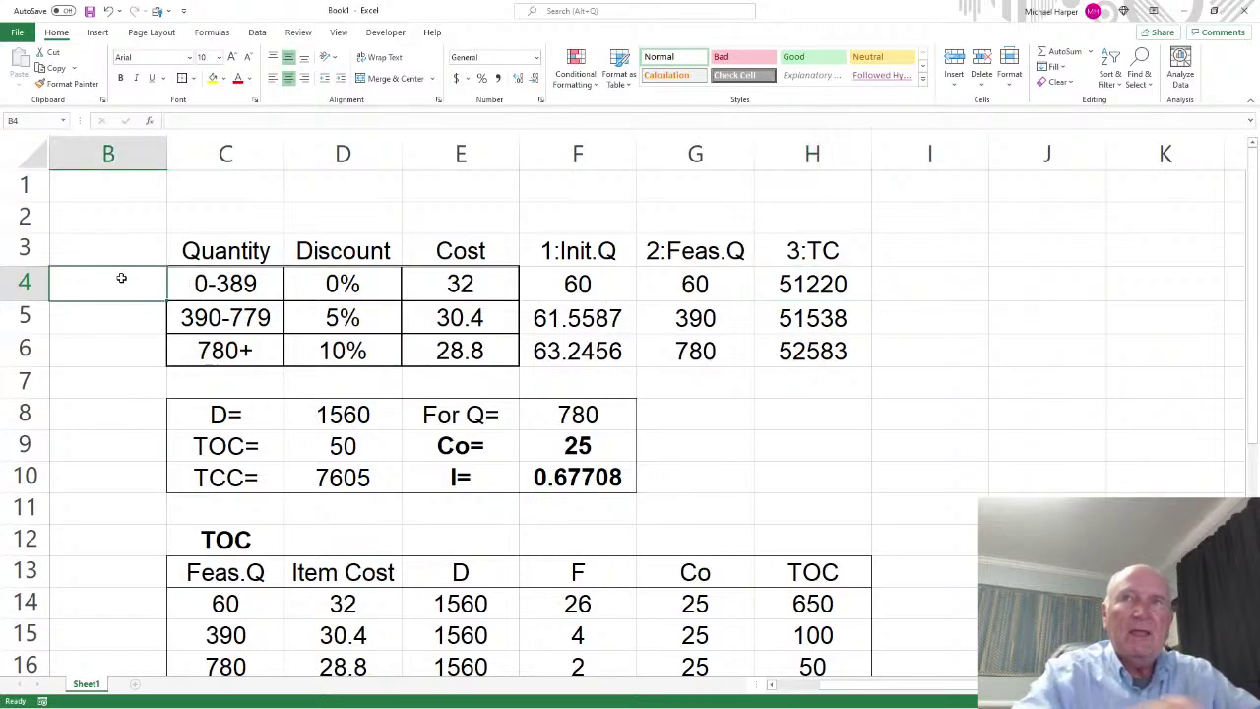
pyautogui.moveTo(699, 284); pyautogui.dragTo(802, 285)
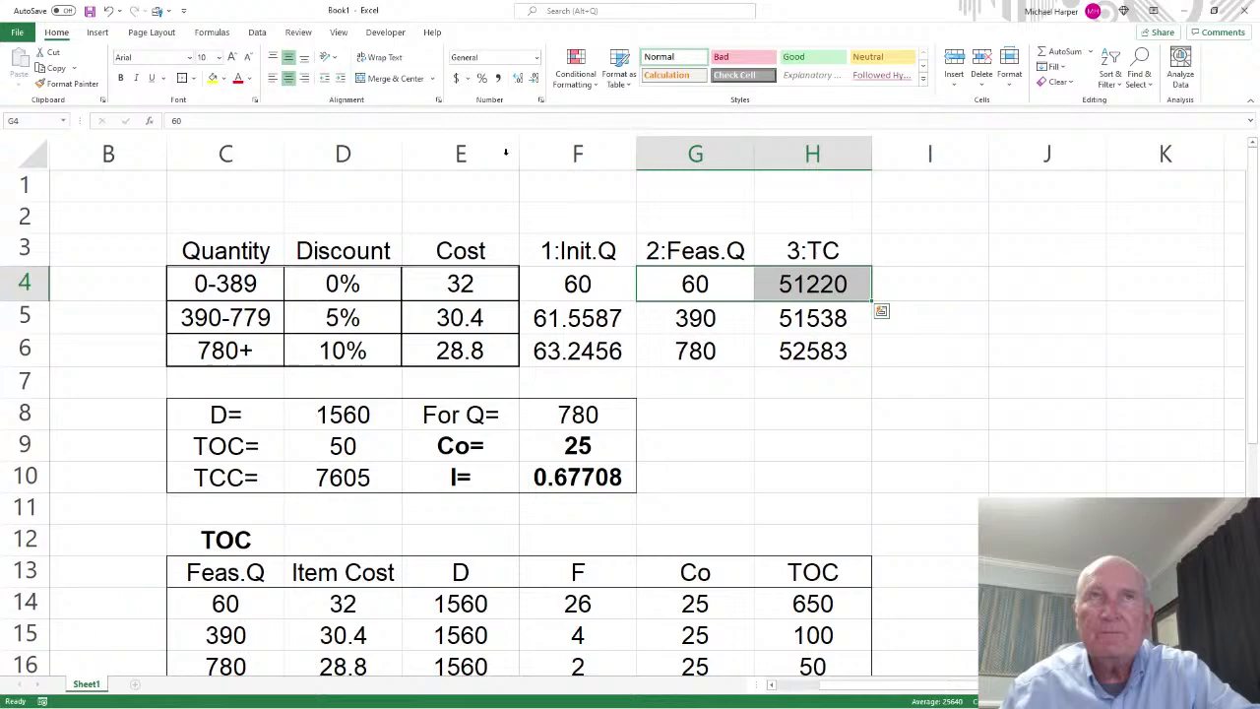
pyautogui.click(120, 78)
pyautogui.click(196, 78)
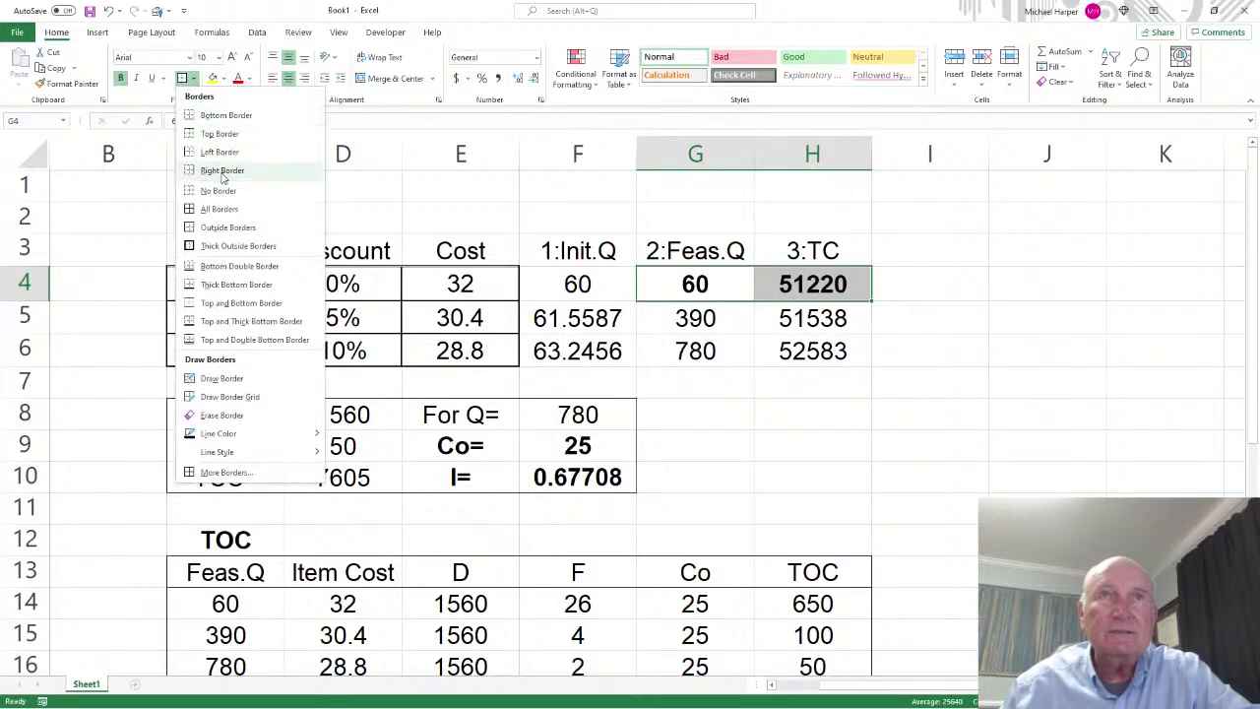
pyautogui.click(224, 247)
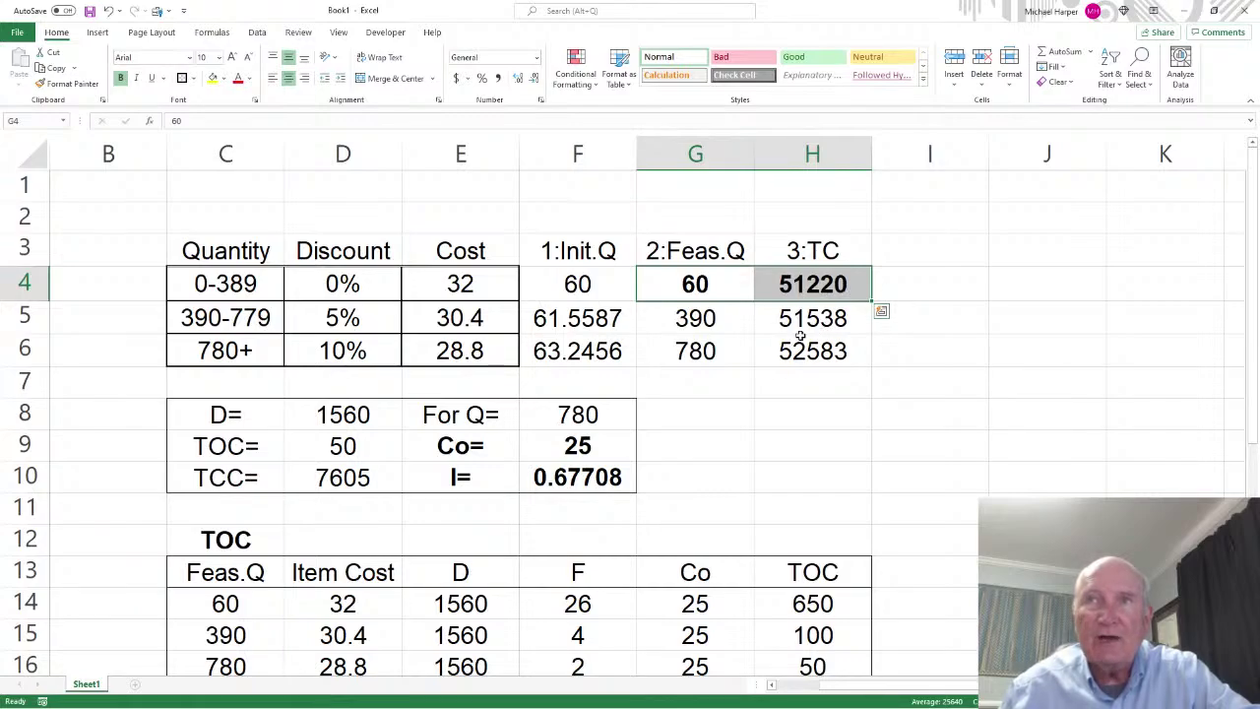
# Compare the feasible quantities and total costs of the three discount tiers, and review the TOC, TCC and TAC tables behind them
pyautogui.click(712, 287)
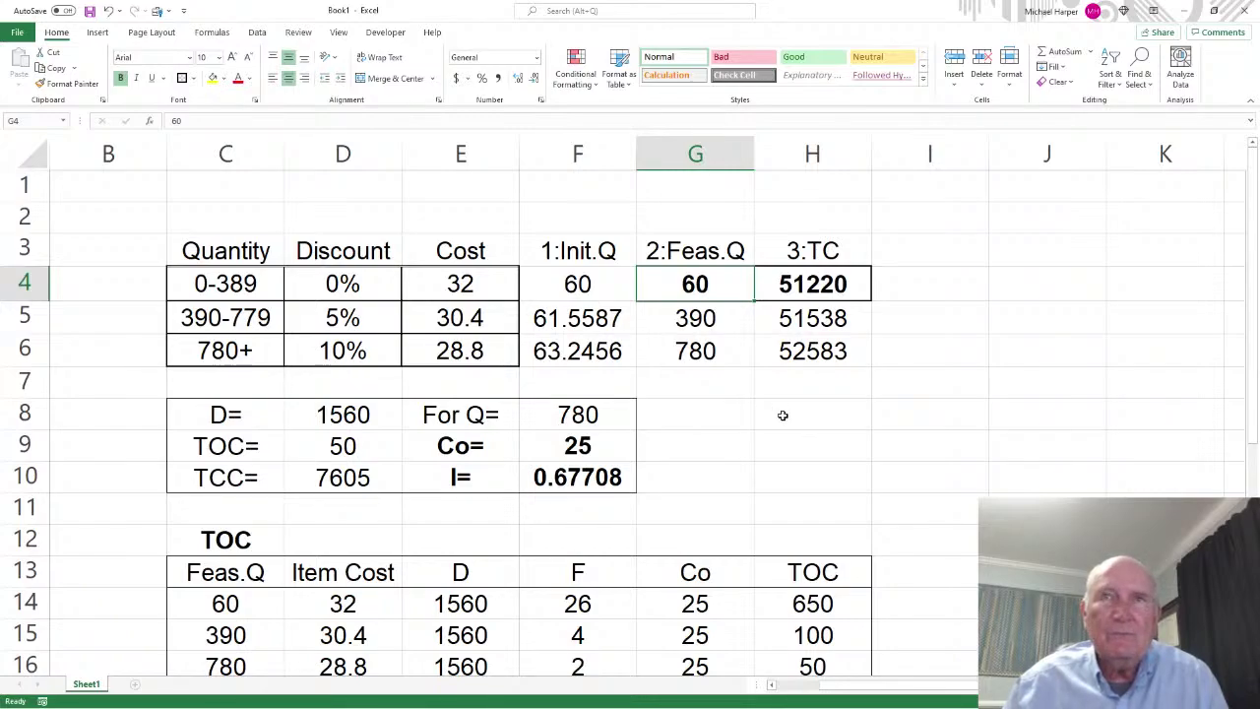
pyautogui.moveTo(249, 352); pyautogui.dragTo(781, 362)
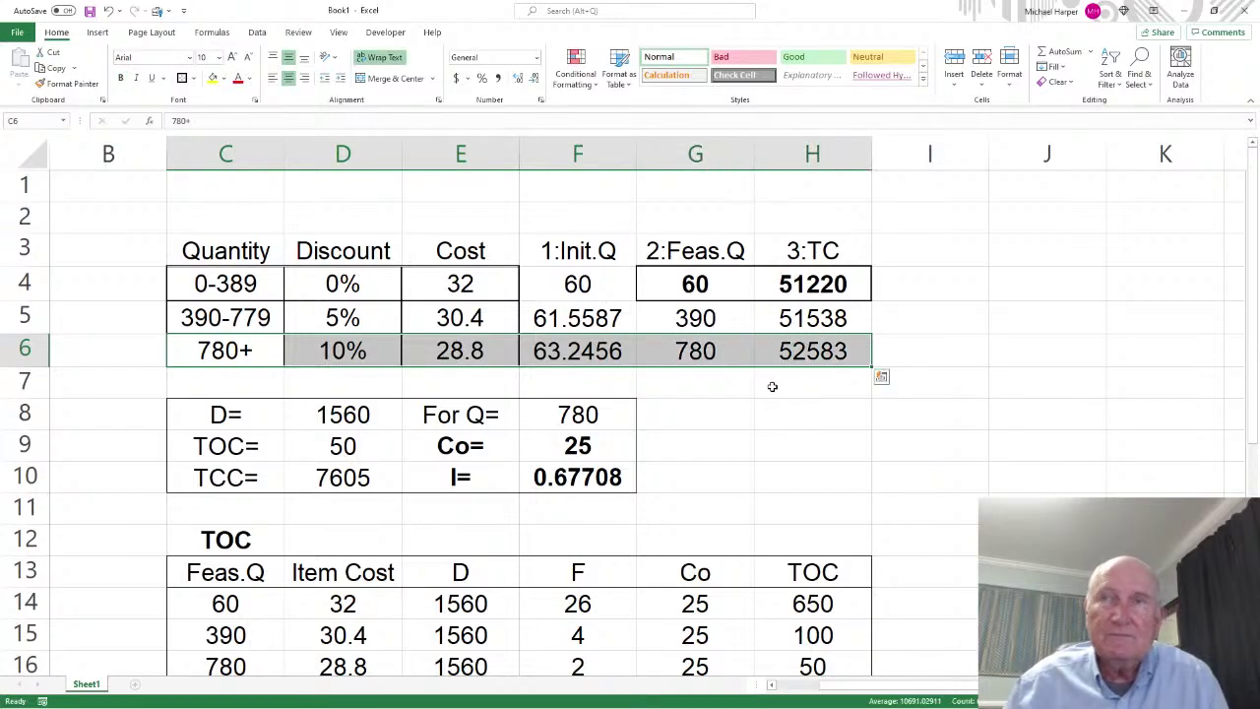
pyautogui.moveTo(700, 325); pyautogui.dragTo(792, 321)
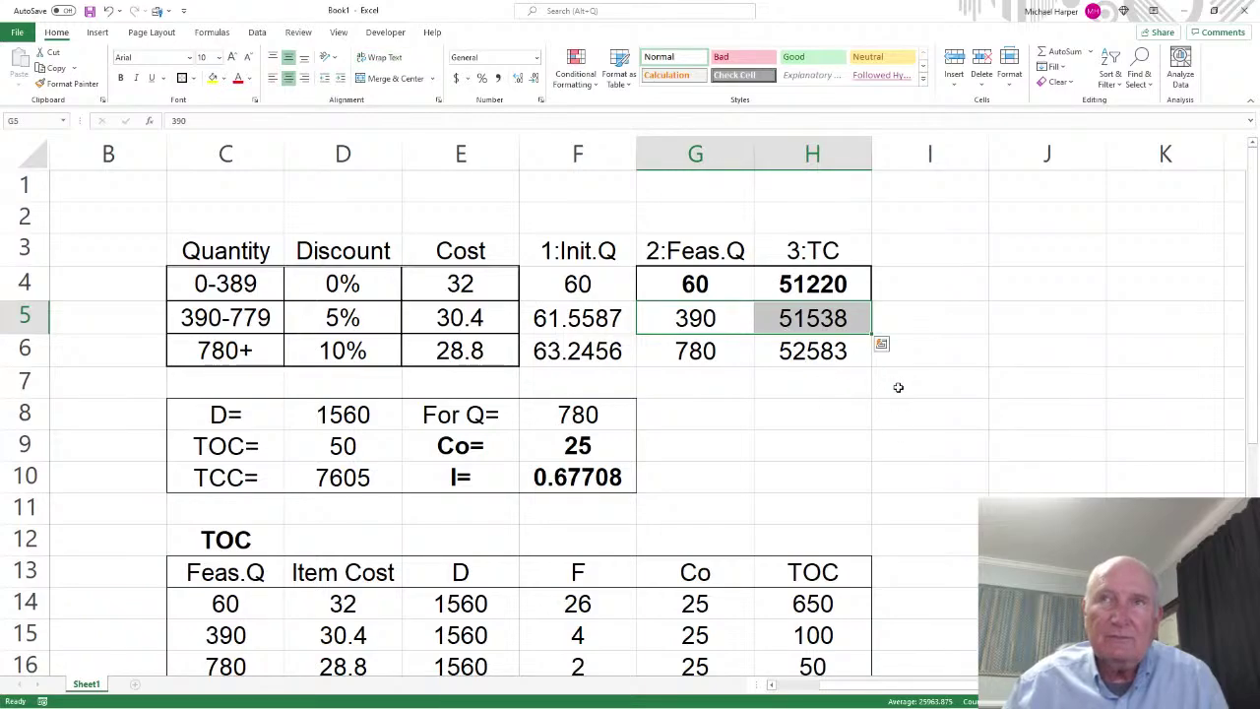
pyautogui.moveTo(717, 284); pyautogui.dragTo(765, 283)
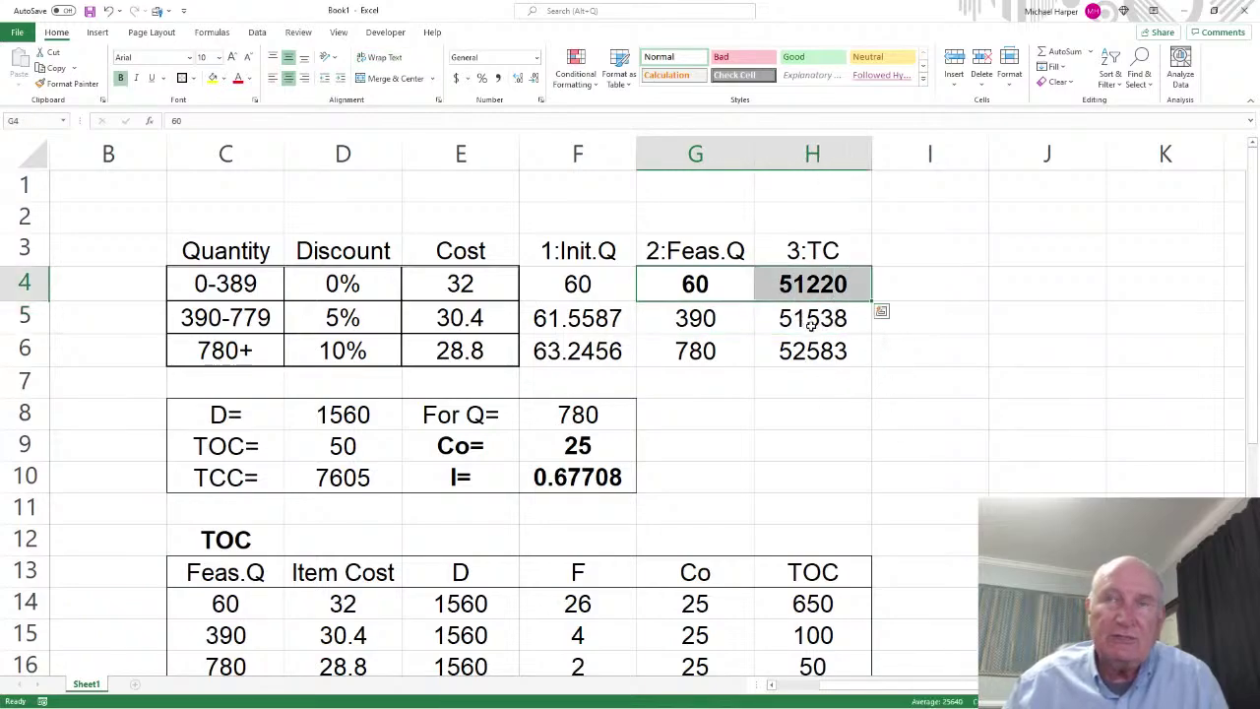
pyautogui.click(801, 384)
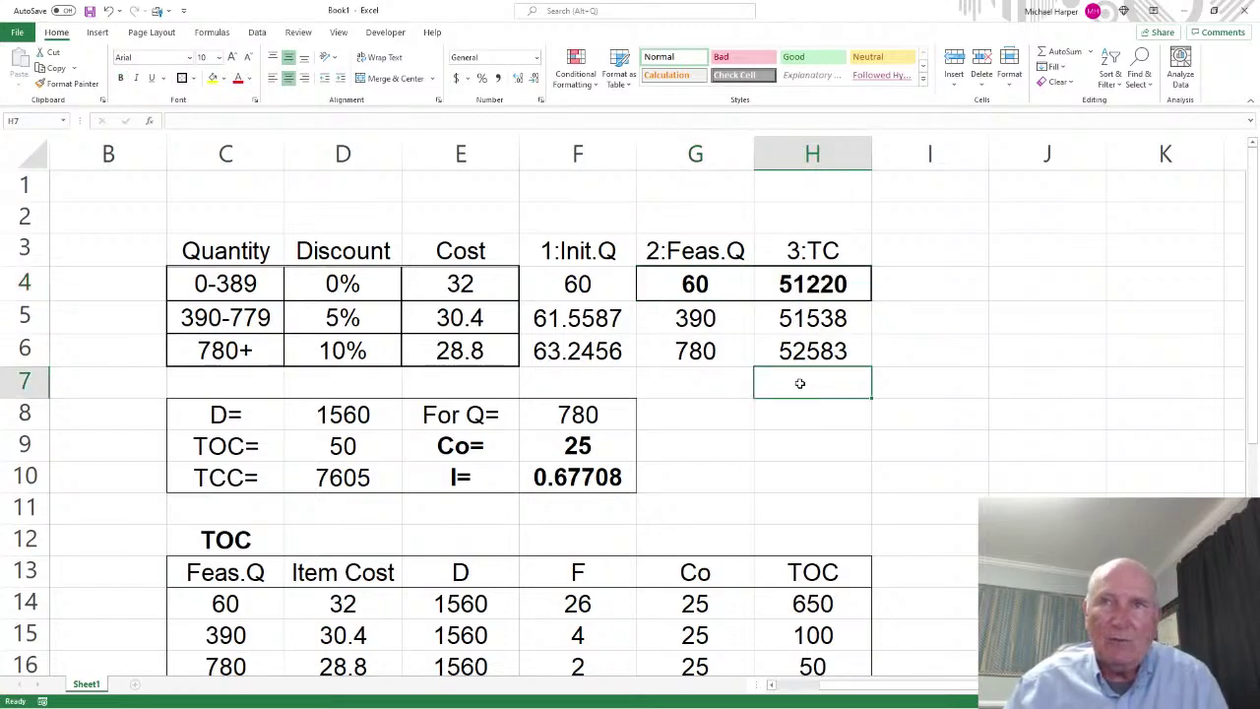
pyautogui.scroll(-3, 799, 384)
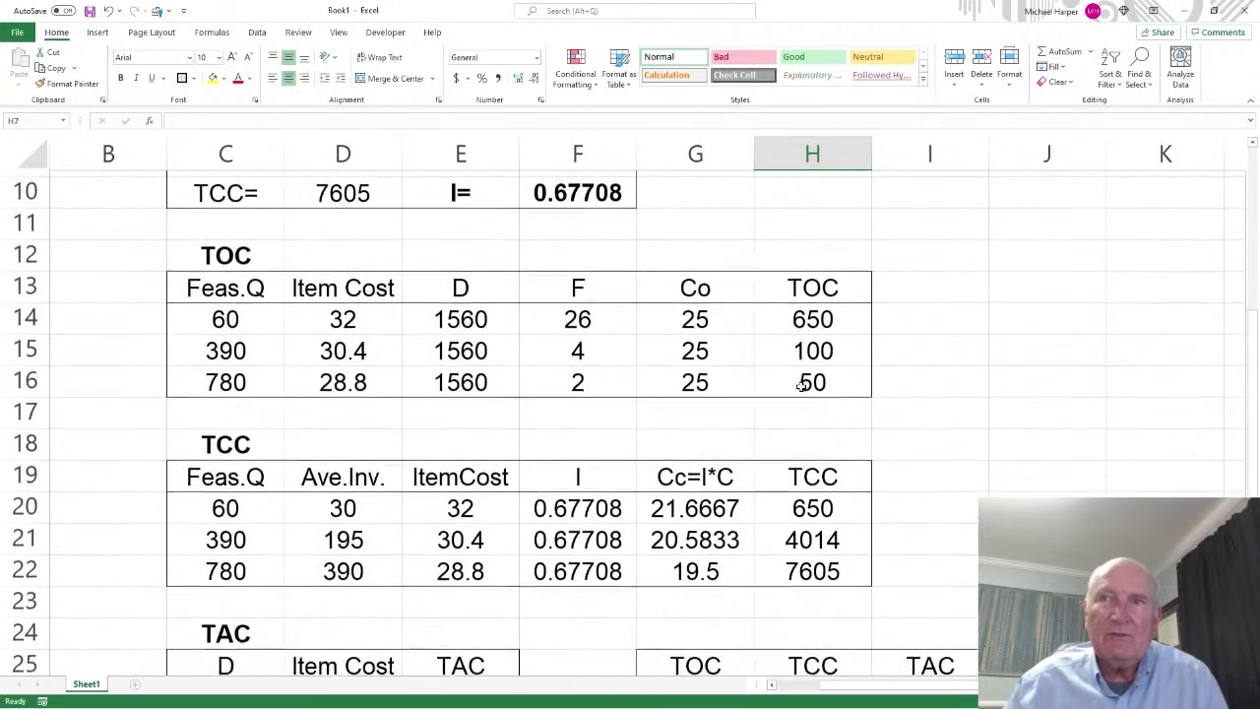
pyautogui.scroll(-2, 799, 384)
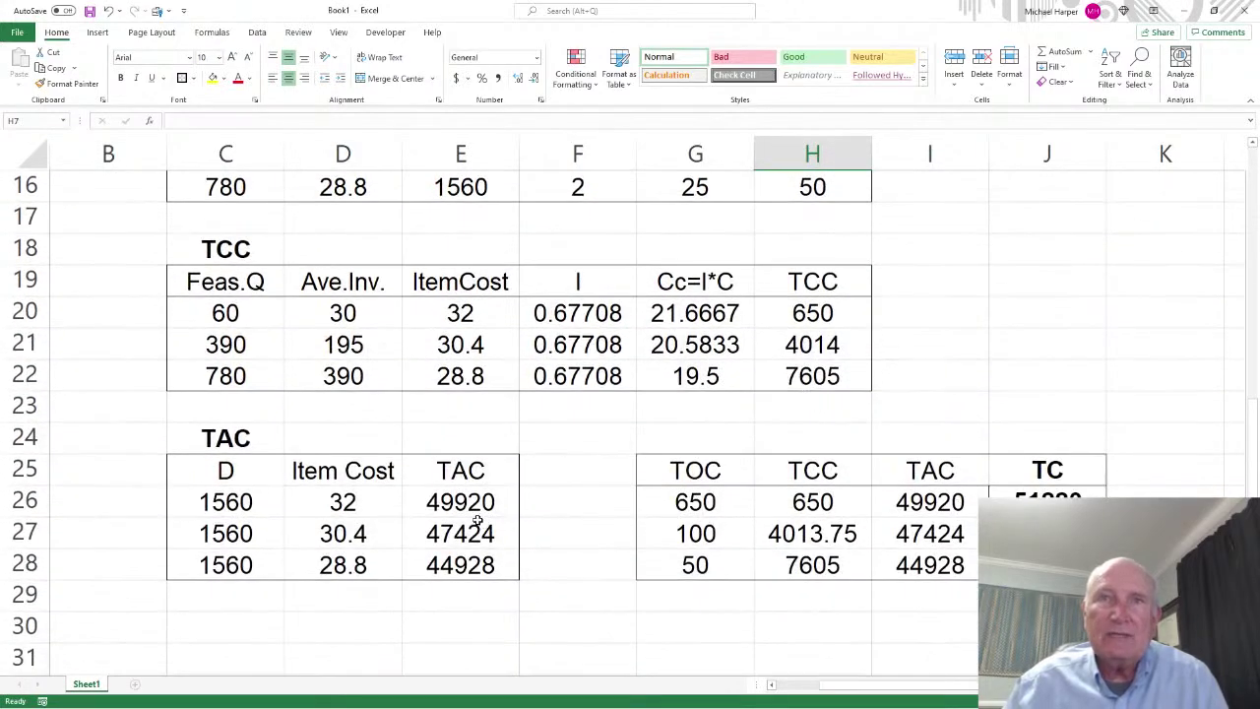
pyautogui.click(460, 565)
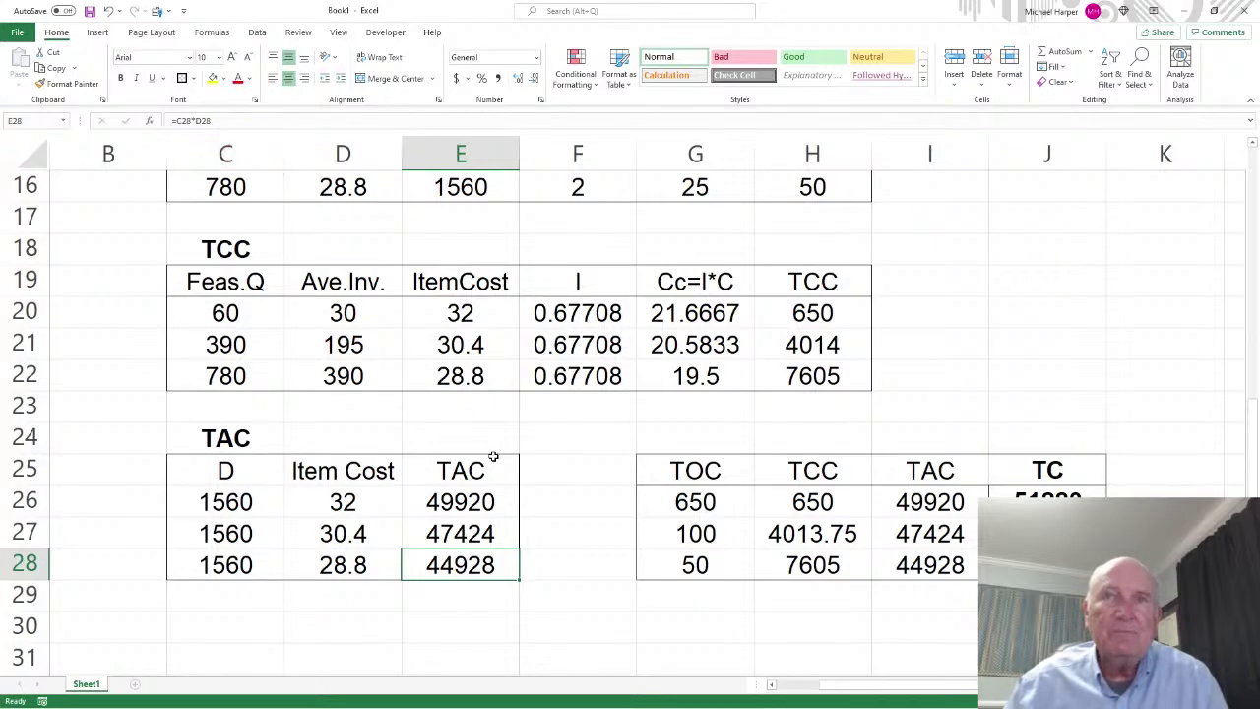
# Add the heading Min? in F25 beside the TAC column
pyautogui.click(549, 466)
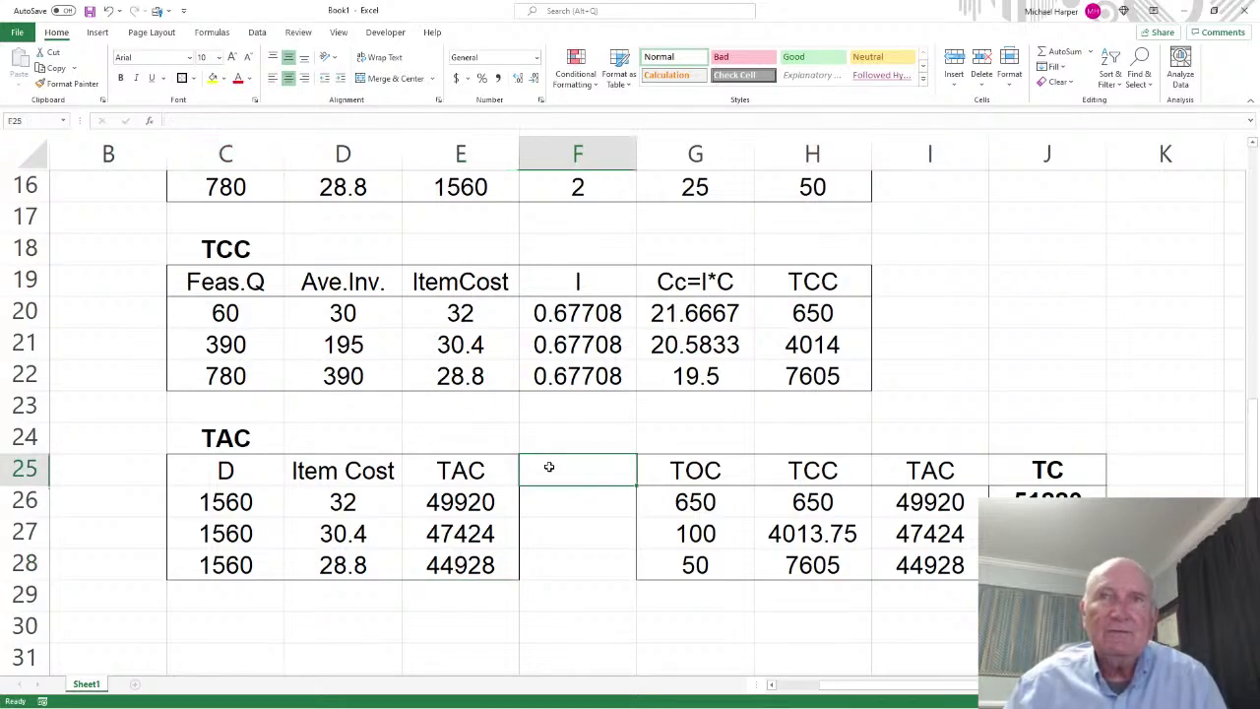
pyautogui.write('Min?')
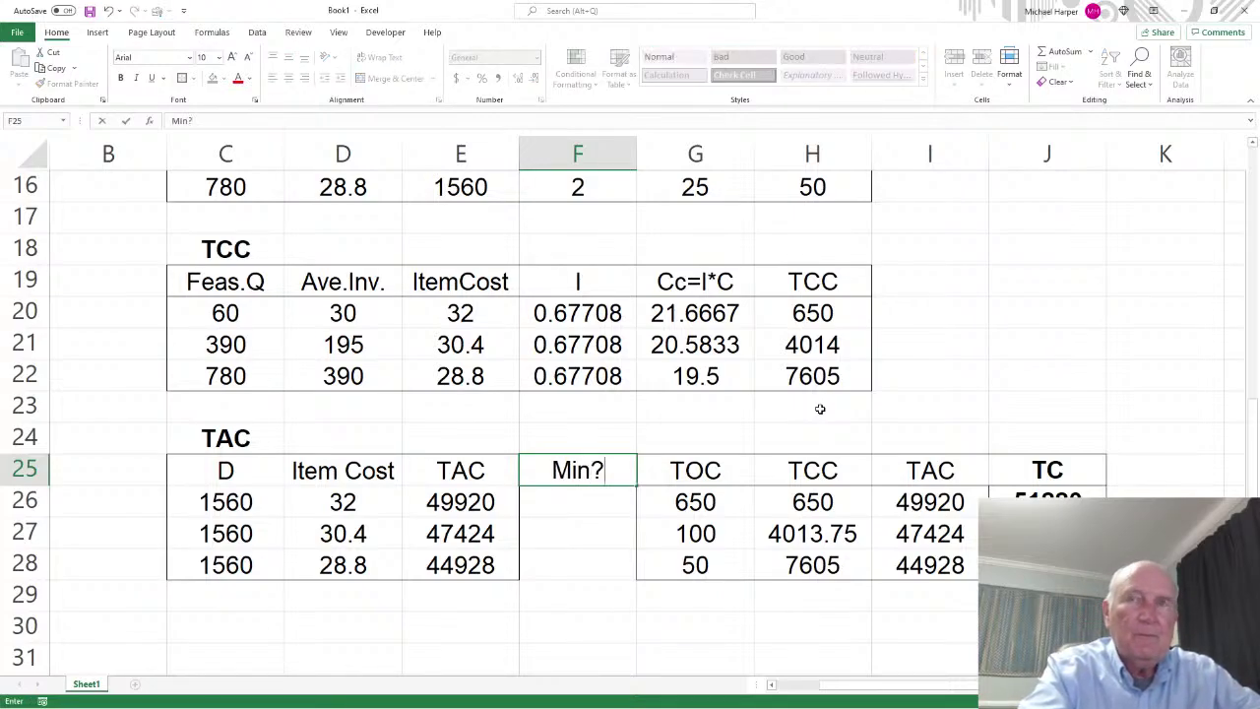
pyautogui.press('Return')
# Enter =IF(E26=MIN($E$26:$E$28),"Min","") in F26 to flag the lowest TAC value
pyautogui.write('=')
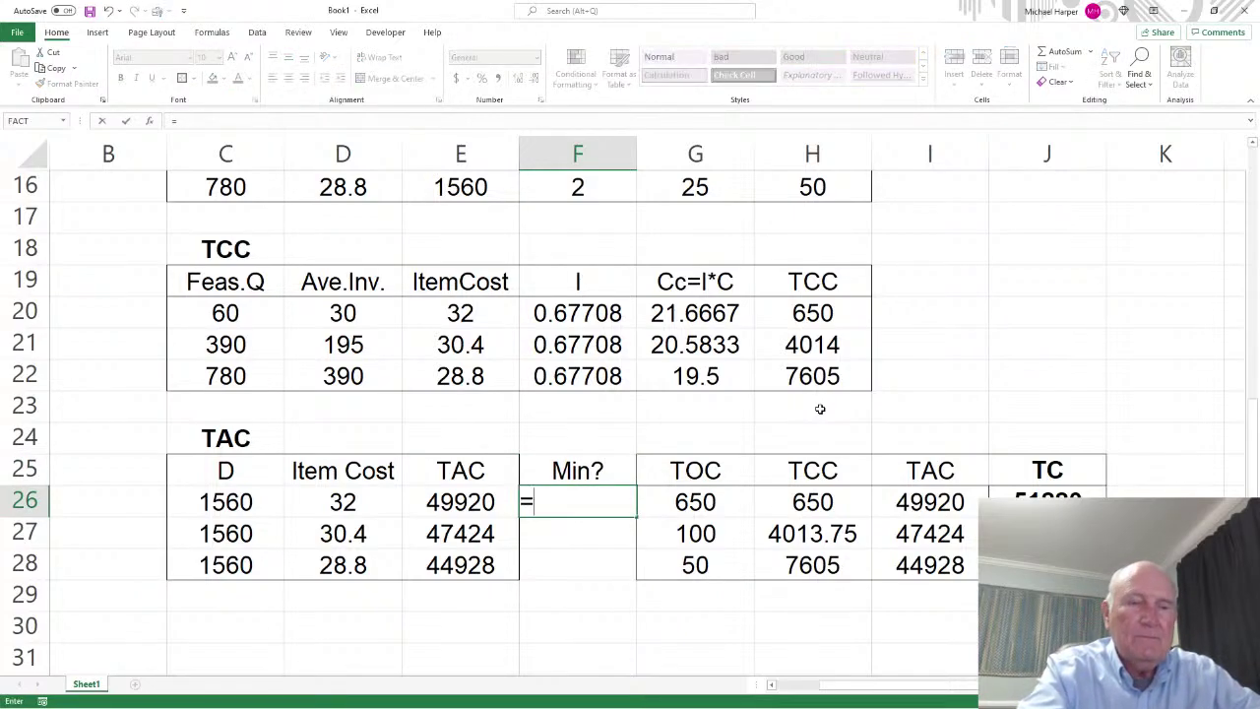
pyautogui.write('if(')
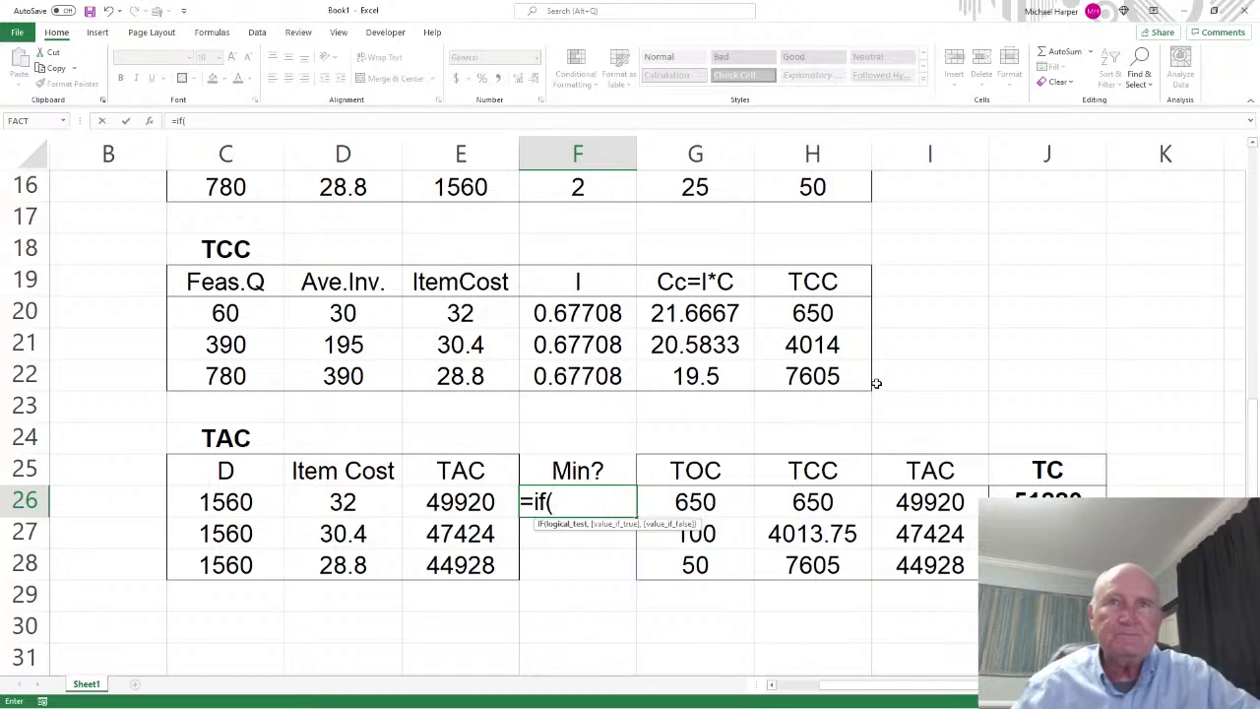
pyautogui.click(460, 504)
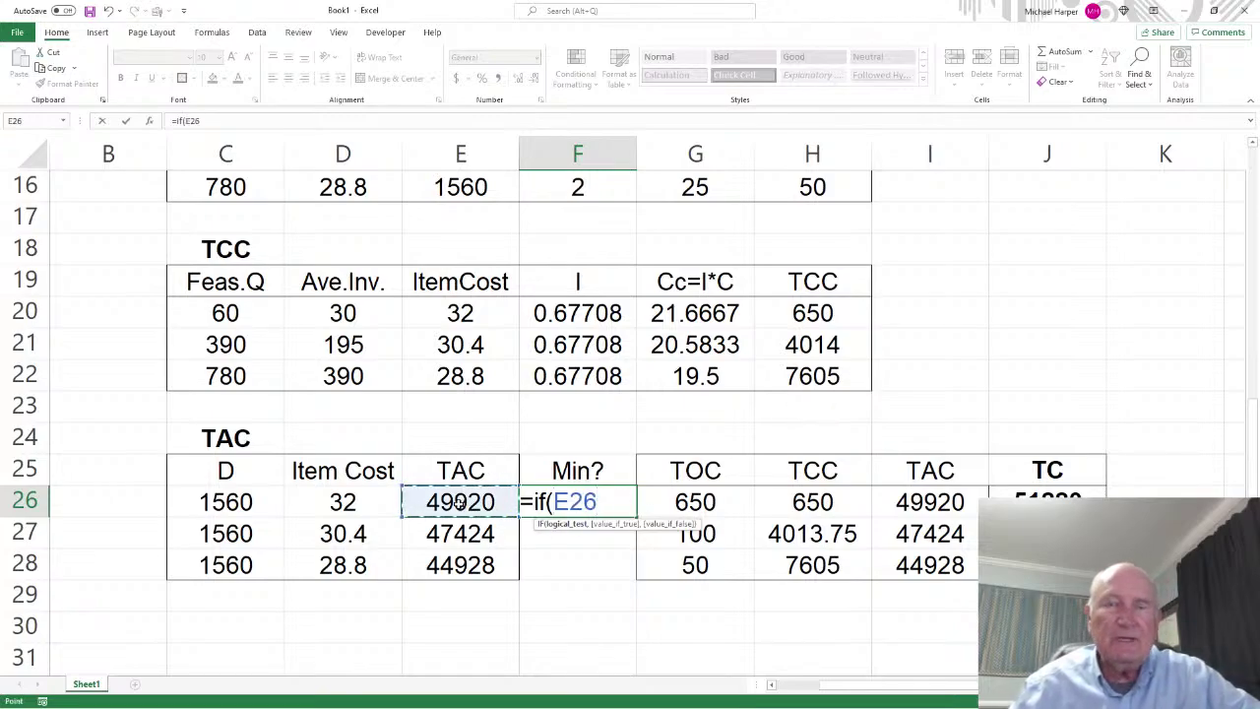
pyautogui.write('=min(')
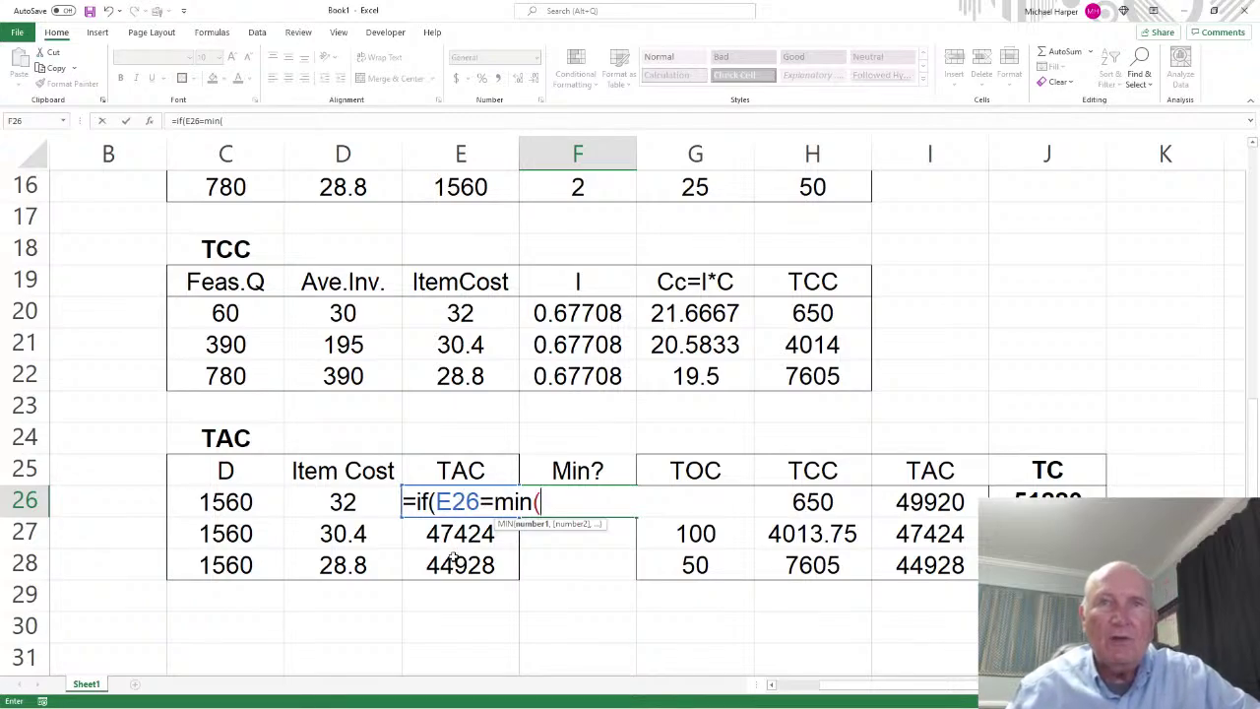
pyautogui.moveTo(453, 558); pyautogui.dragTo(448, 506)
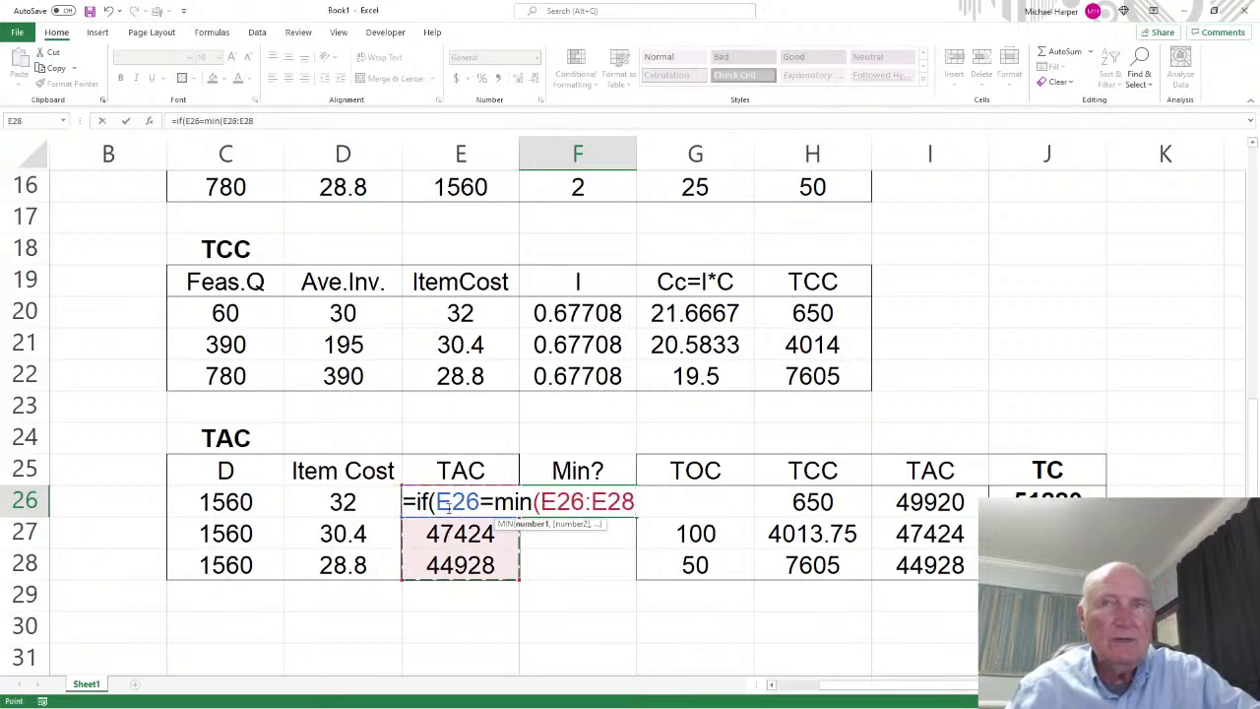
pyautogui.press('F4')
pyautogui.write(')')
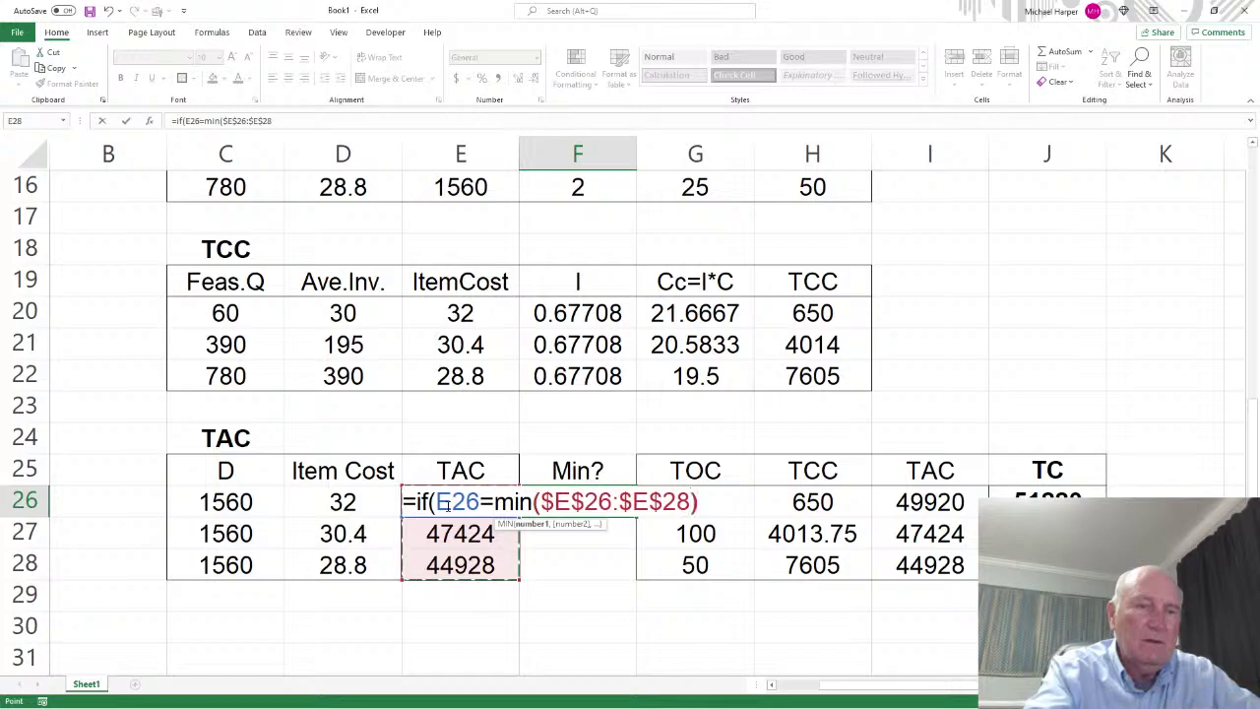
pyautogui.write(',')
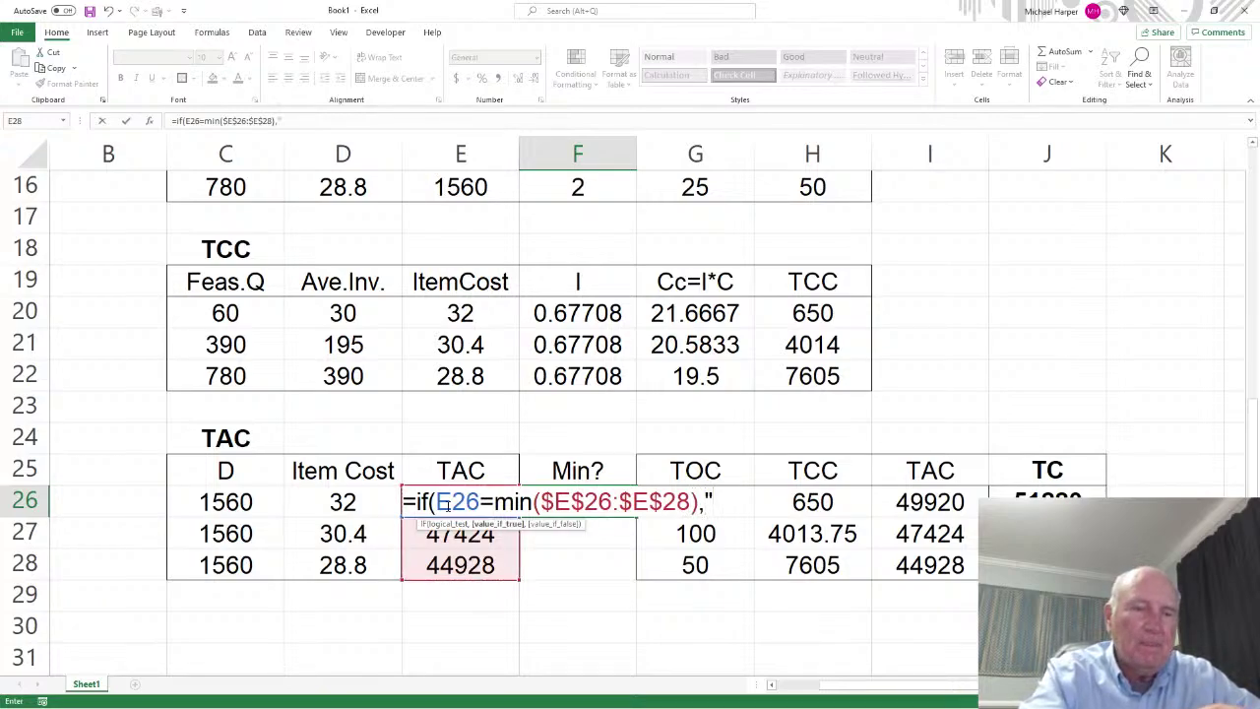
pyautogui.write('"<M')
pyautogui.press('BackSpace')
pyautogui.press('BackSpace')
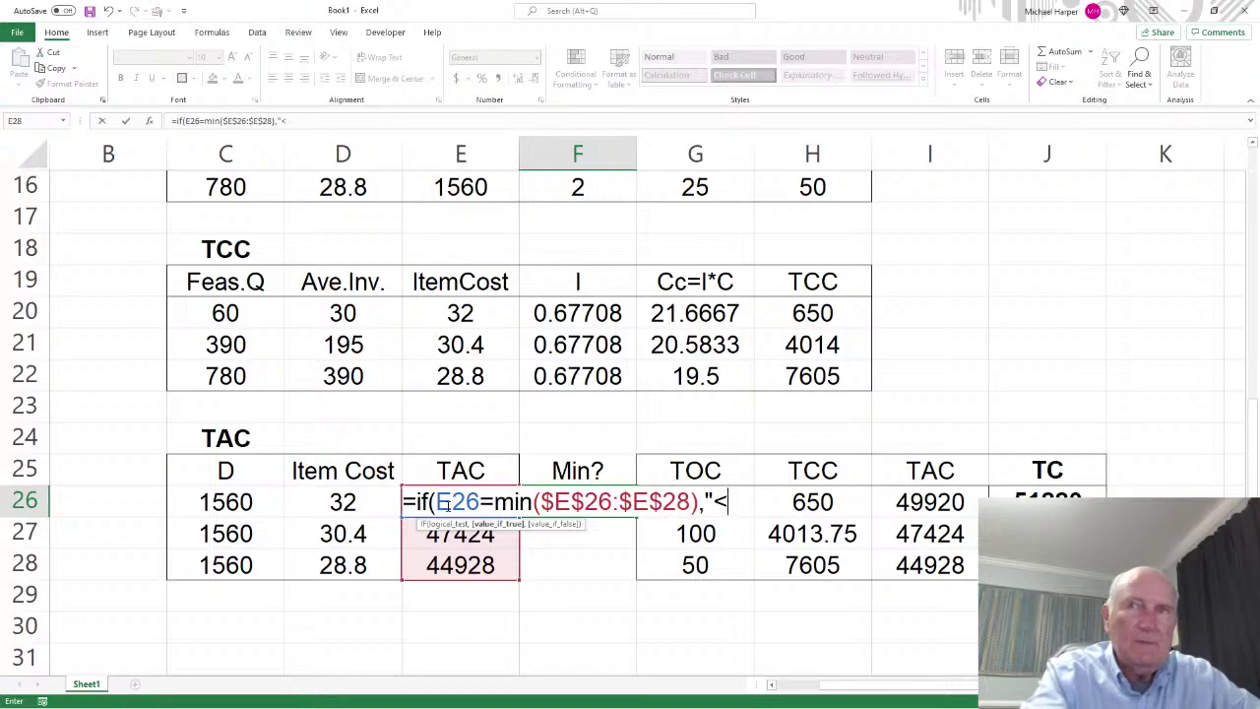
pyautogui.write('Min')
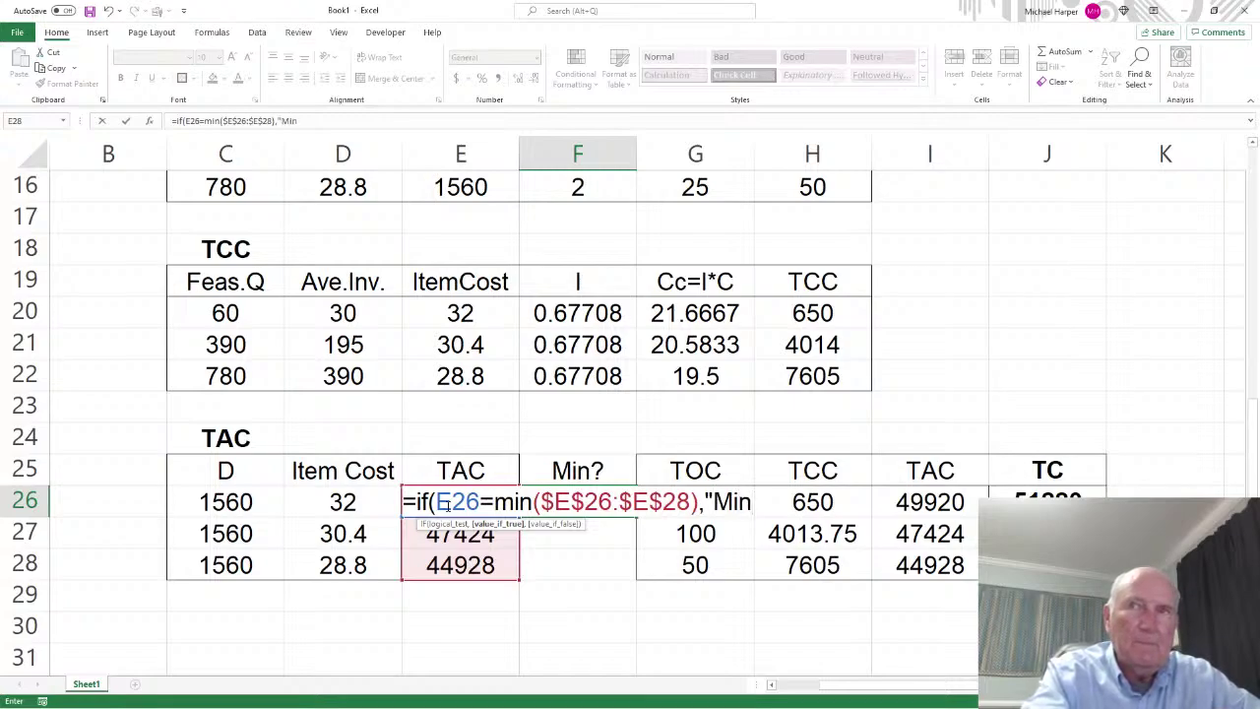
pyautogui.write('","')
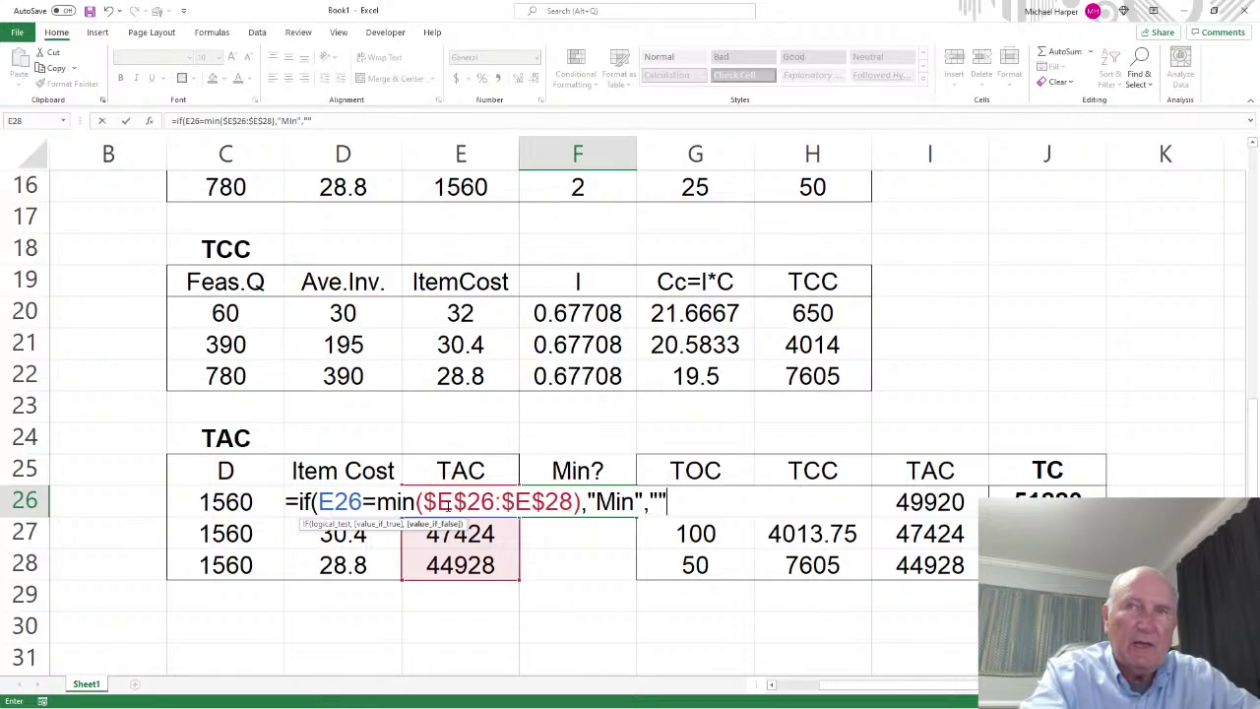
pyautogui.write('")')
pyautogui.press('Return')
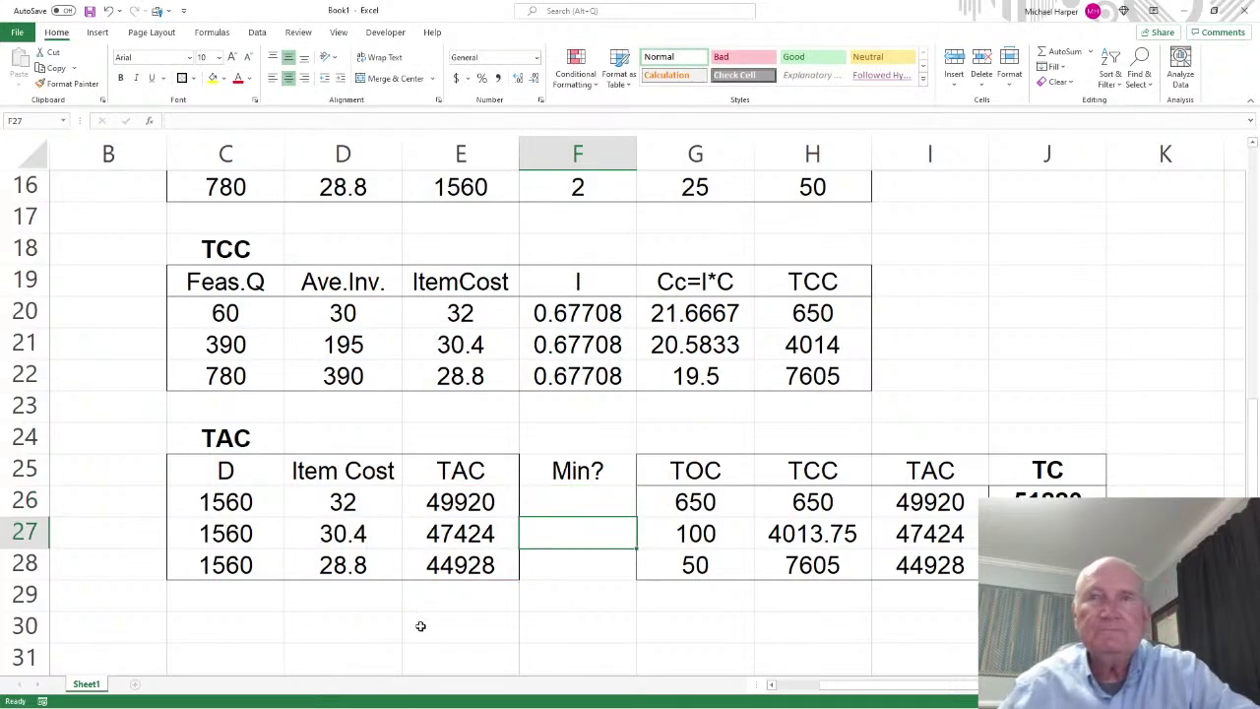
# Fill the Min? formula from F26 down to F28 and check the flagged TAC row
pyautogui.click(591, 505)
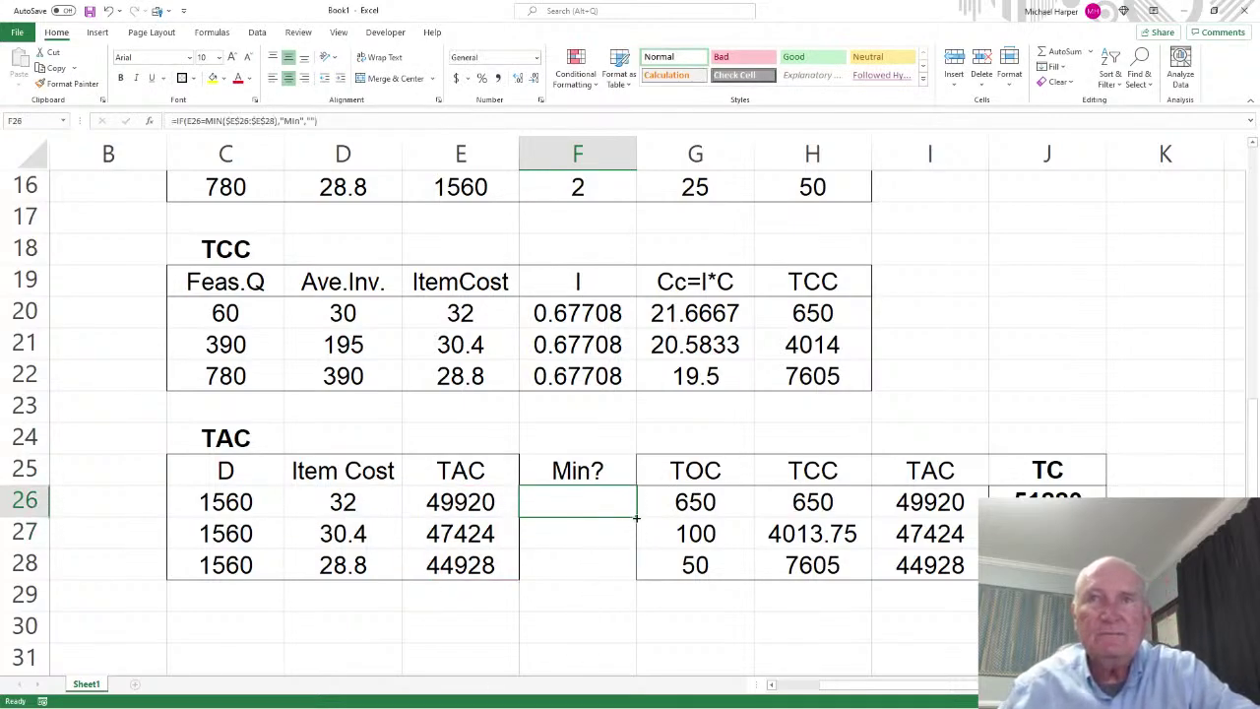
pyautogui.moveTo(636, 517); pyautogui.dragTo(640, 582)
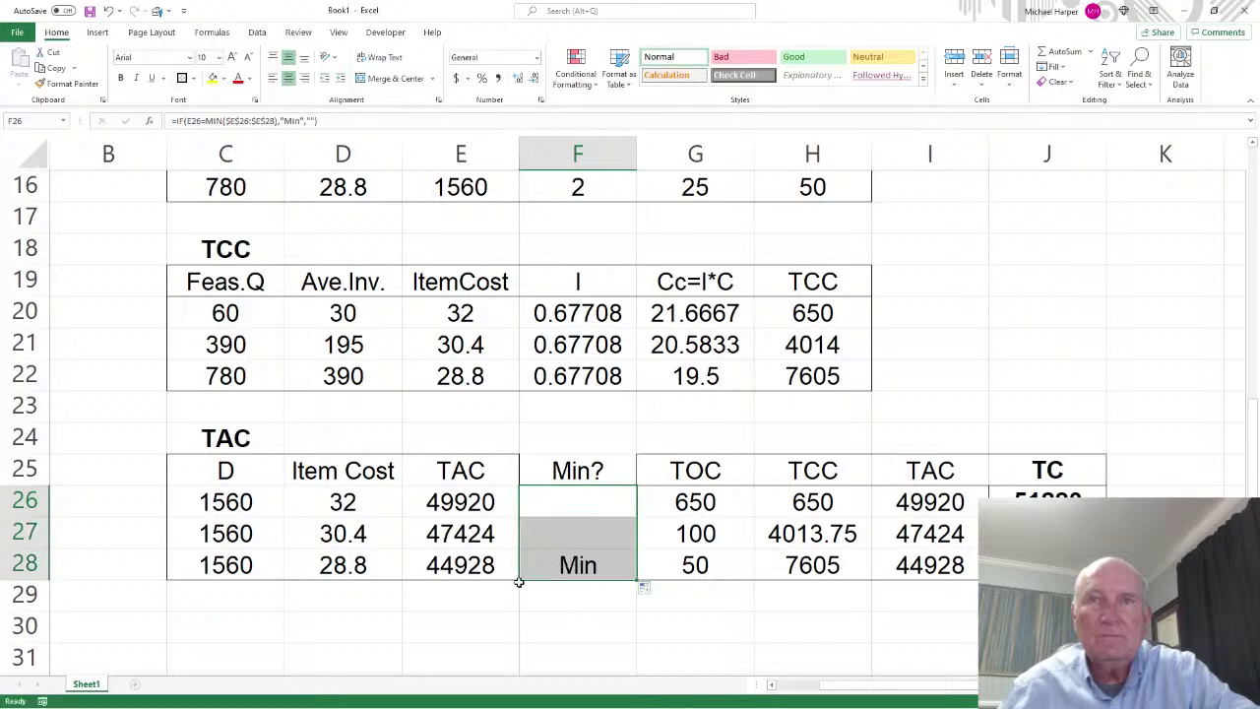
pyautogui.moveTo(445, 566); pyautogui.dragTo(524, 568)
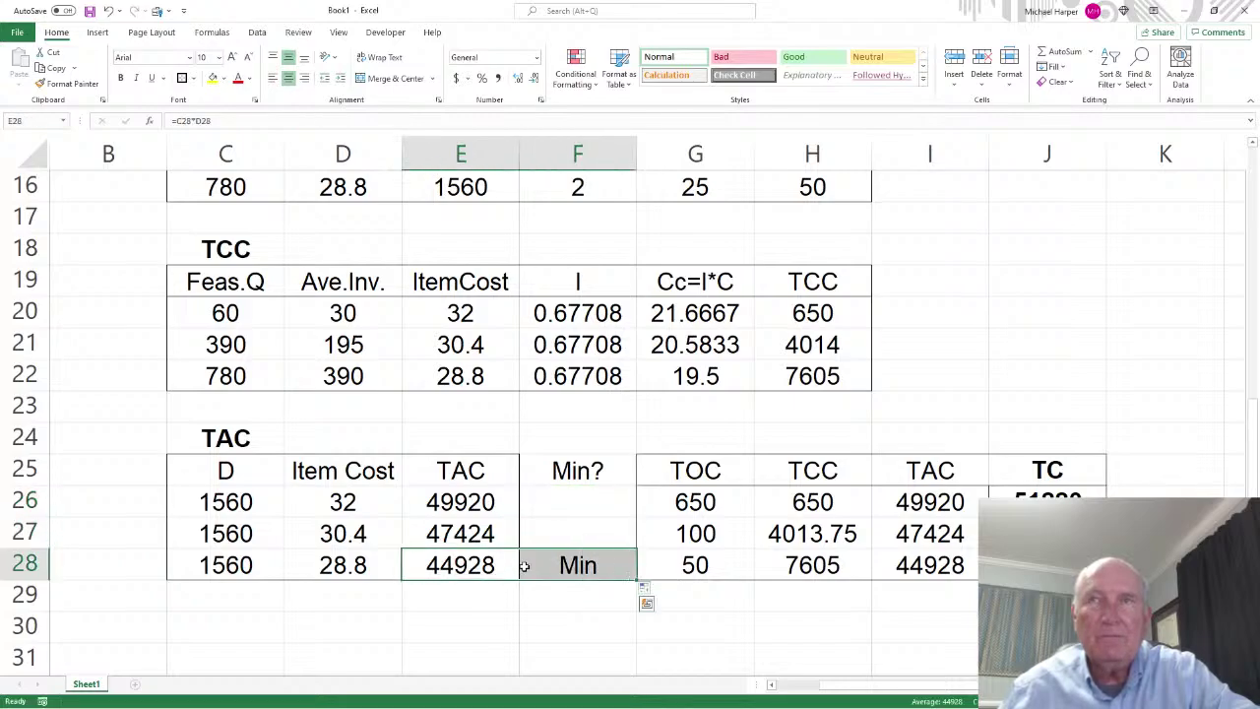
# Copy the Min? heading from F25 to I19 beside the TCC column and I13 beside the TOC column
pyautogui.click(937, 282)
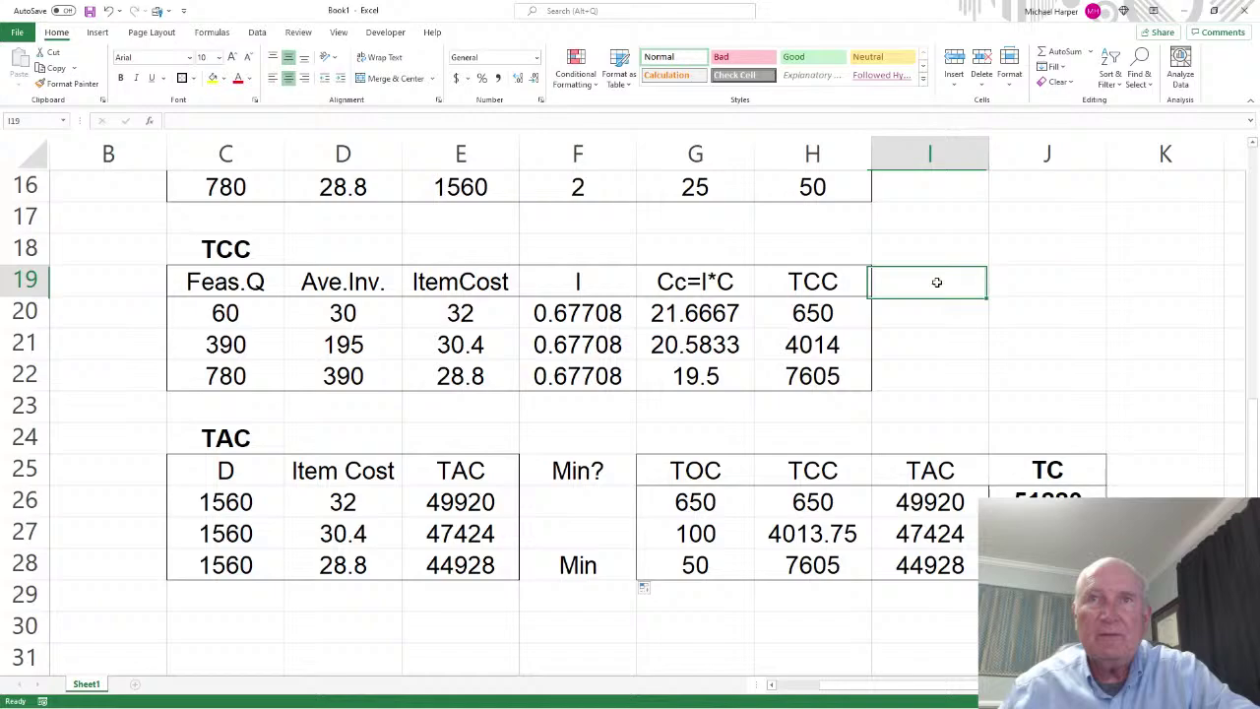
pyautogui.click(583, 473)
pyautogui.hotkey('ctrl', 'c')
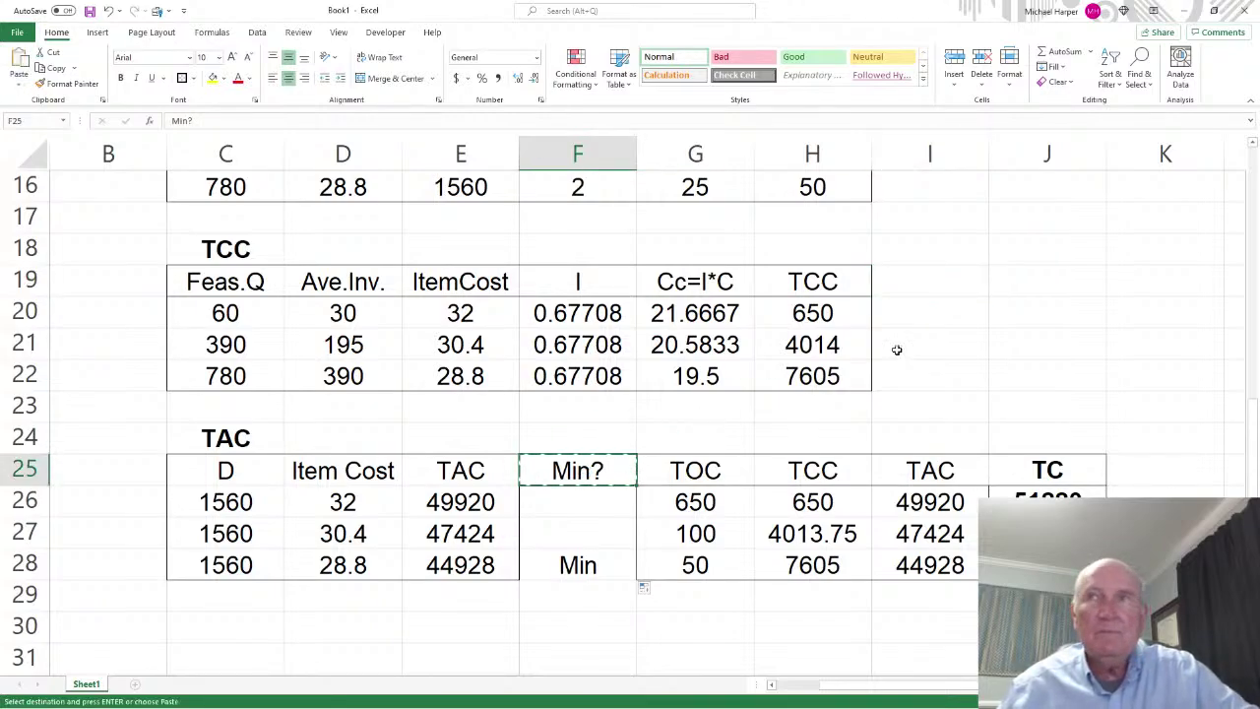
pyautogui.click(921, 281)
pyautogui.hotkey('ctrl', 'v')
pyautogui.scroll(2, 984, 266)
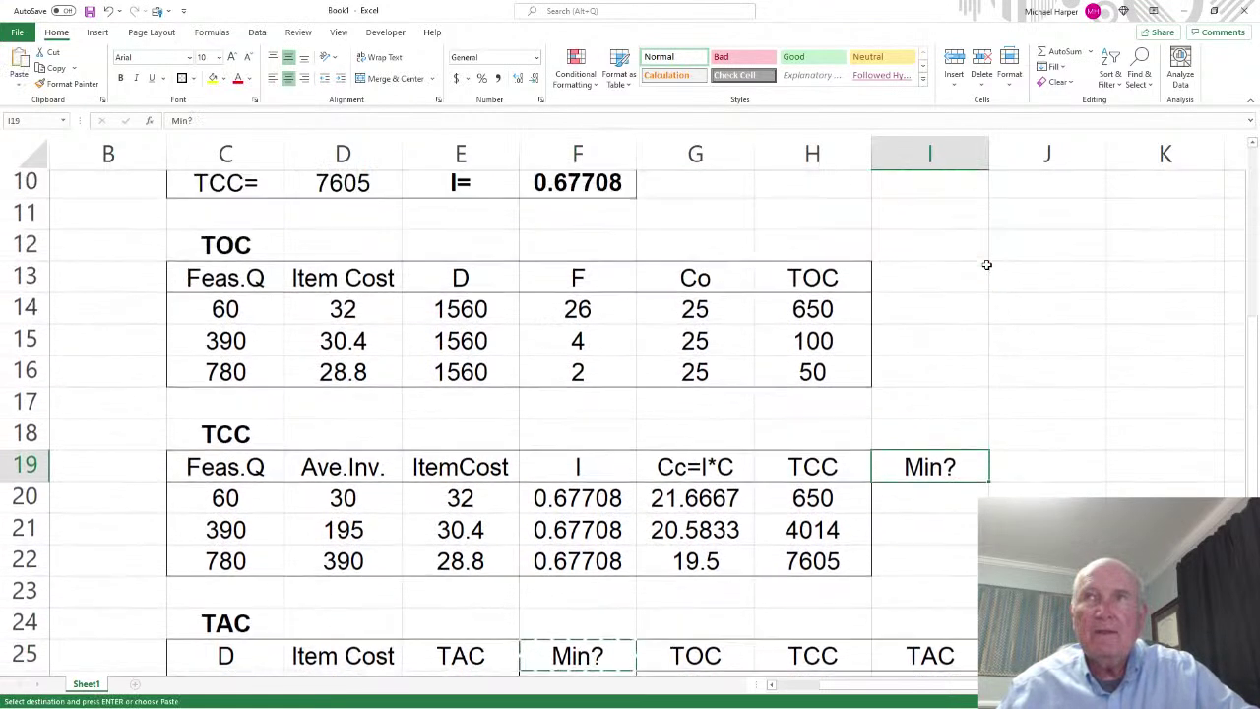
pyautogui.click(920, 290)
pyautogui.hotkey('ctrl', 'v')
# Write an IF formula in I14 that returns "Min" when H14 equals the MIN of $H$14:$H$16, otherwise an empty string
pyautogui.click(914, 315)
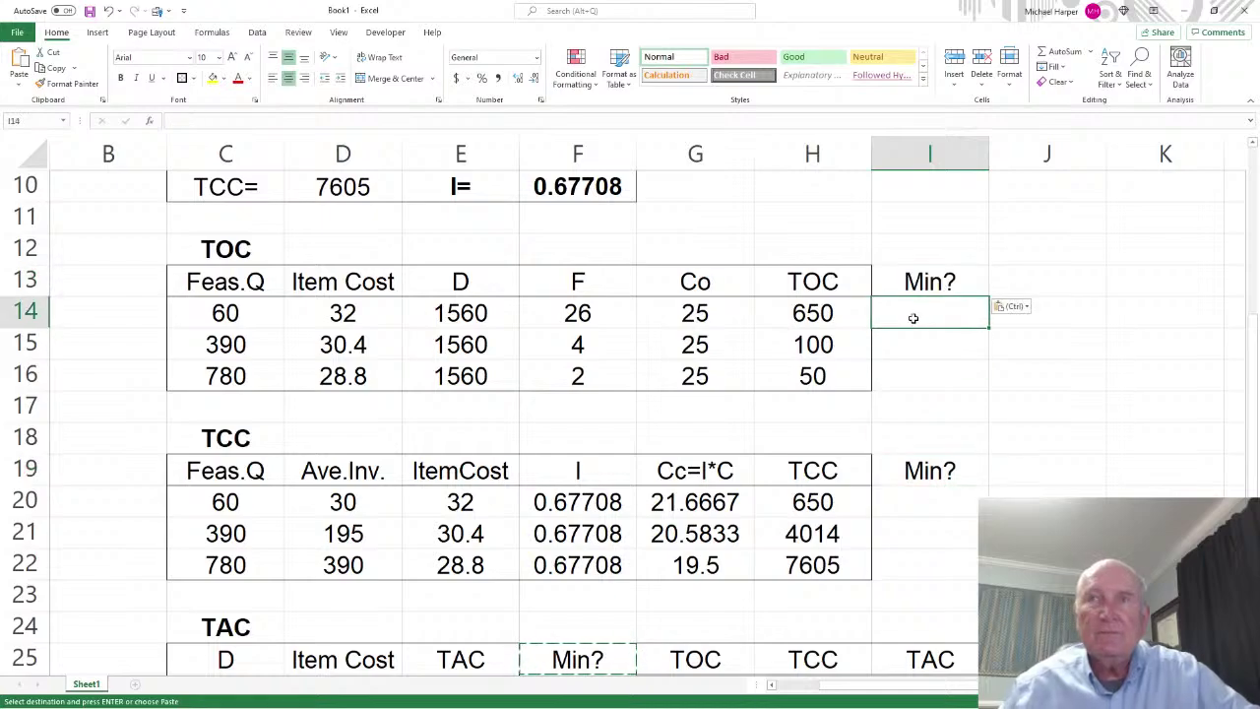
pyautogui.write('=if(')
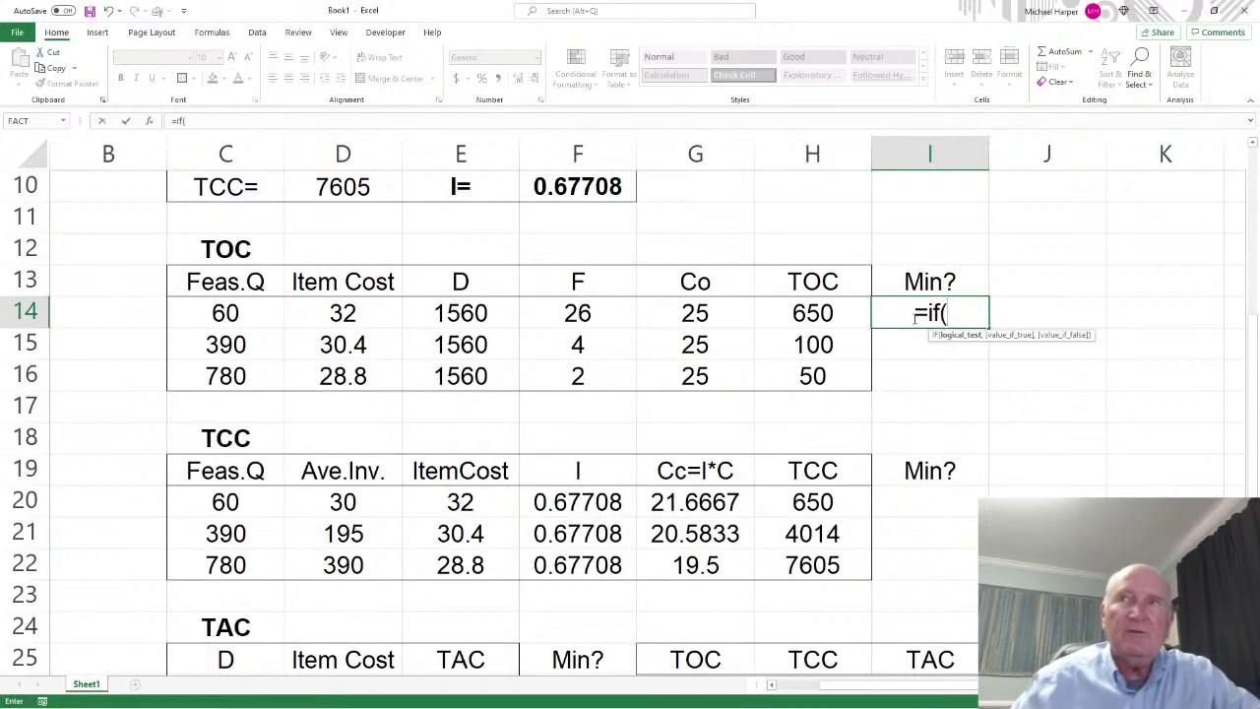
pyautogui.click(811, 313)
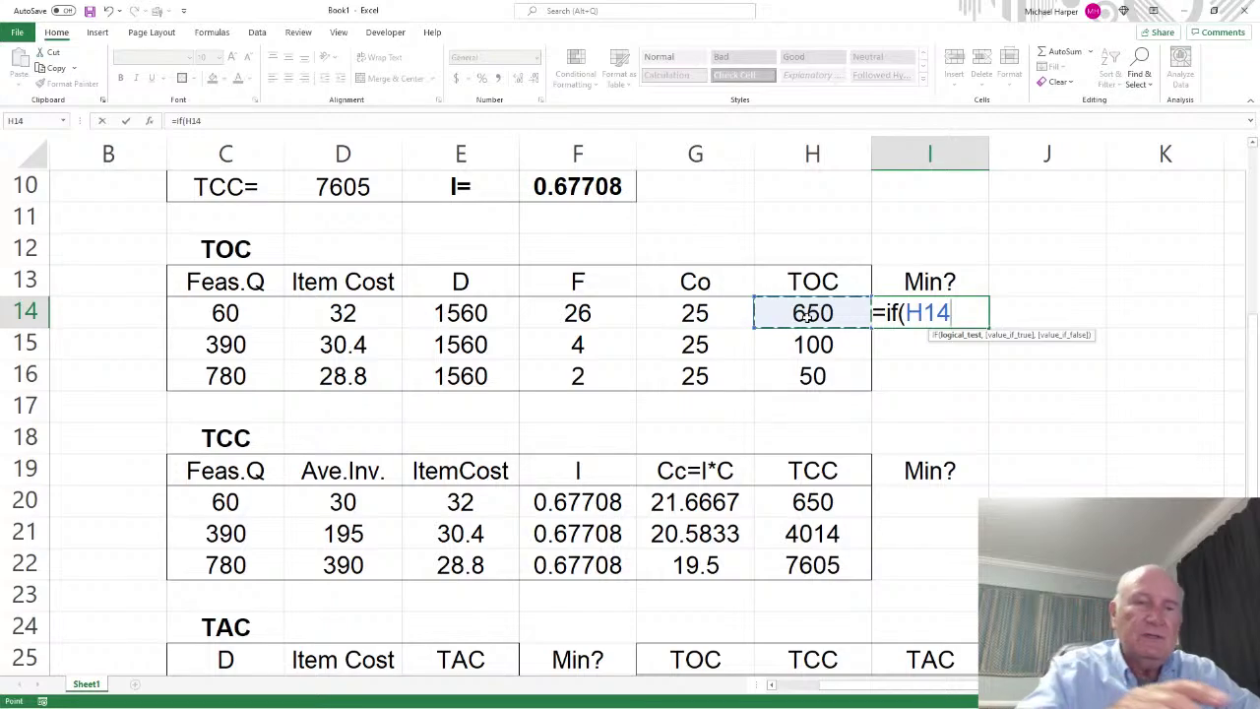
pyautogui.write('=min(')
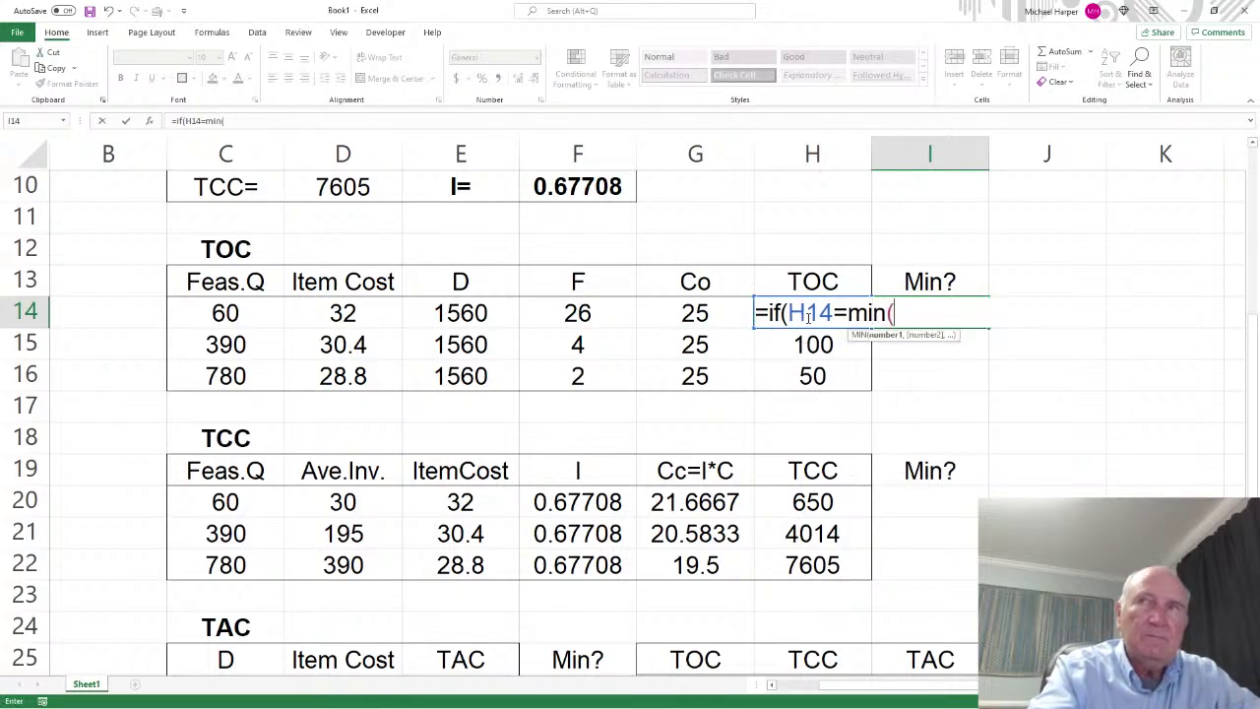
pyautogui.moveTo(807, 374); pyautogui.dragTo(808, 316)
pyautogui.press('F4')
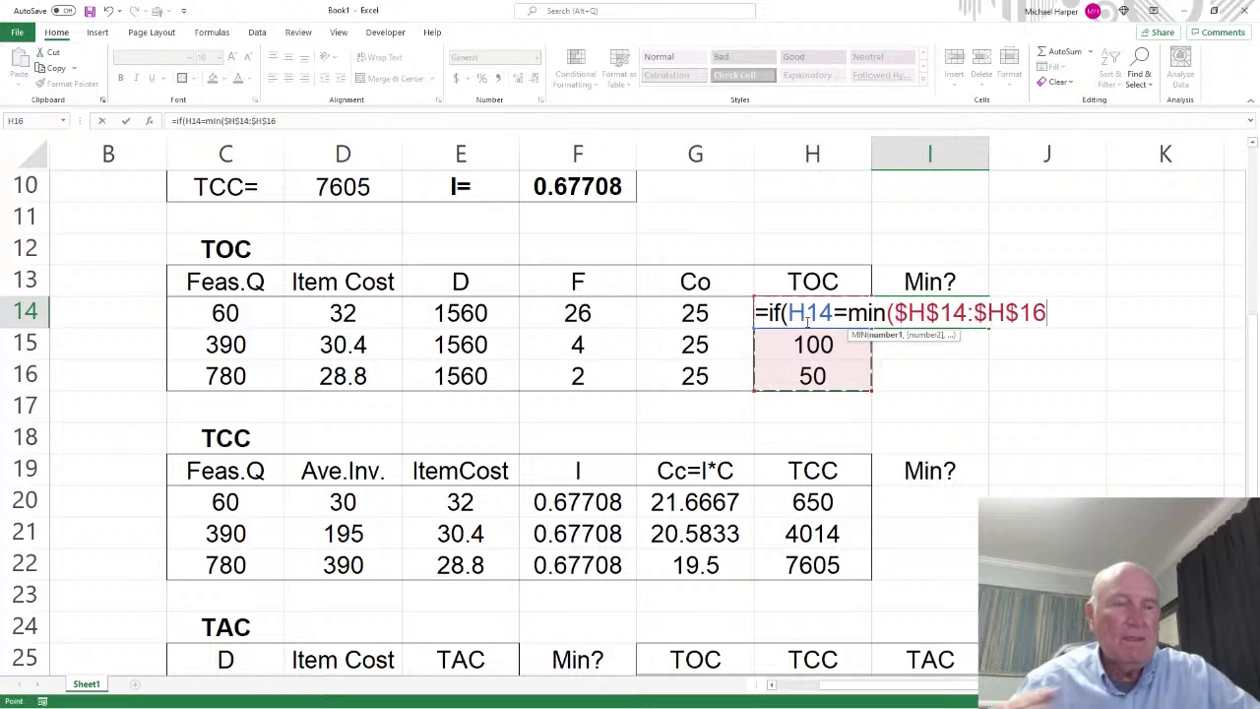
pyautogui.write(',"M')
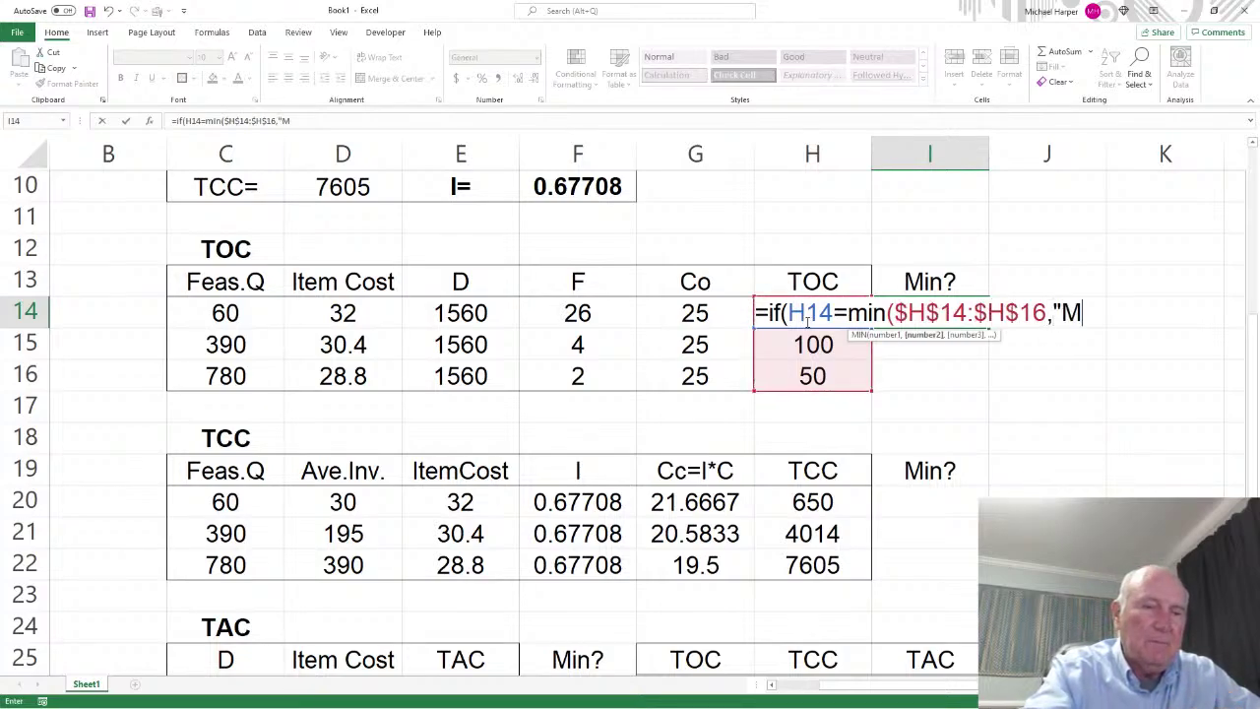
pyautogui.write('in","")')
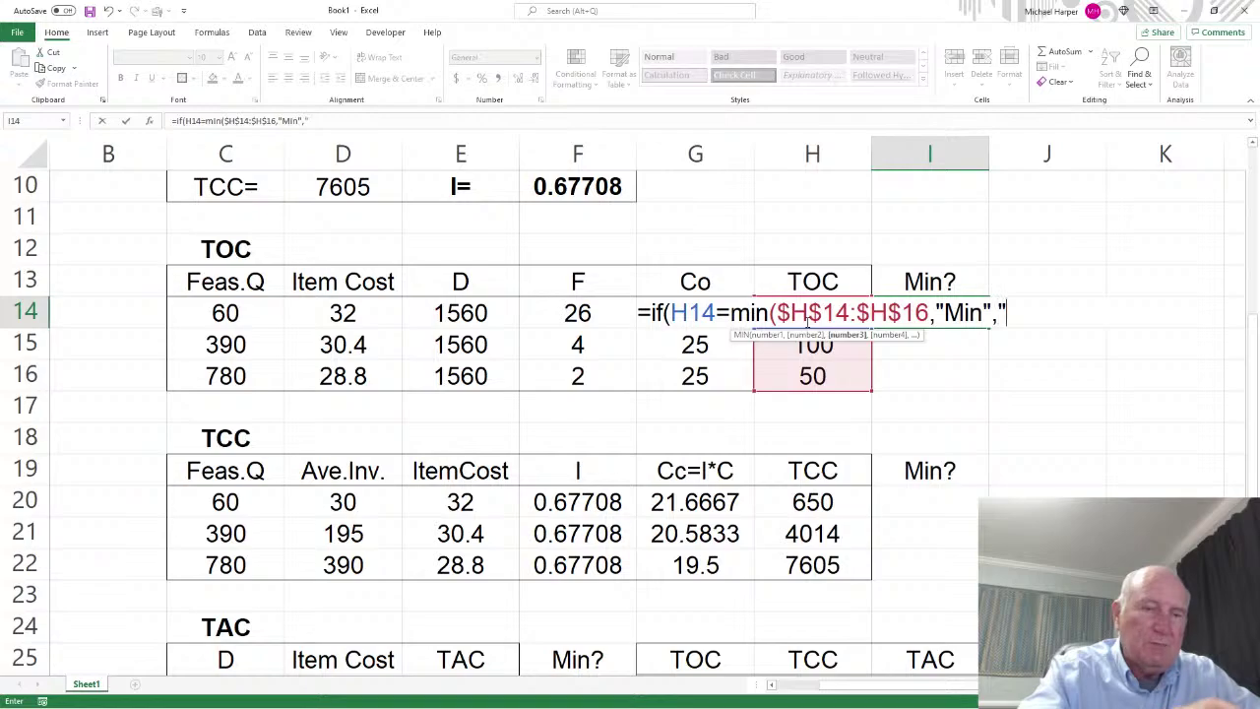
pyautogui.press('Return')
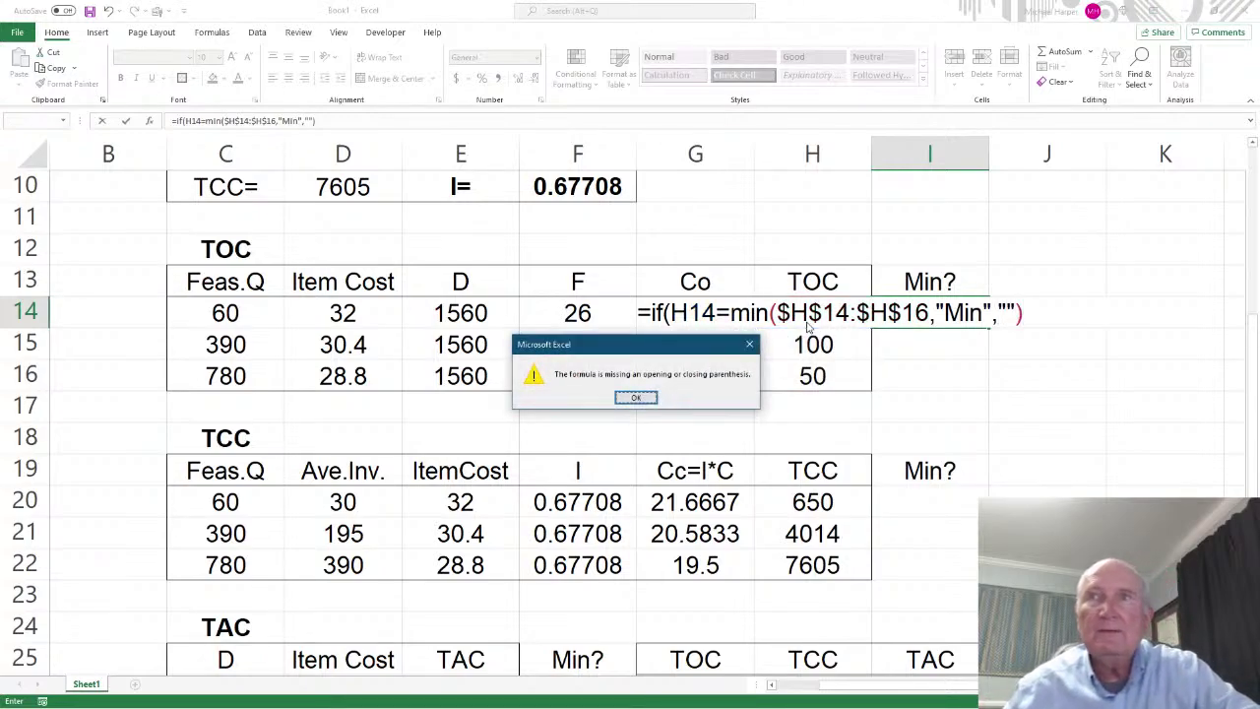
# Add the closing parenthesis after $H$16 in the I14 formula and fill it down to I16
pyautogui.click(636, 397)
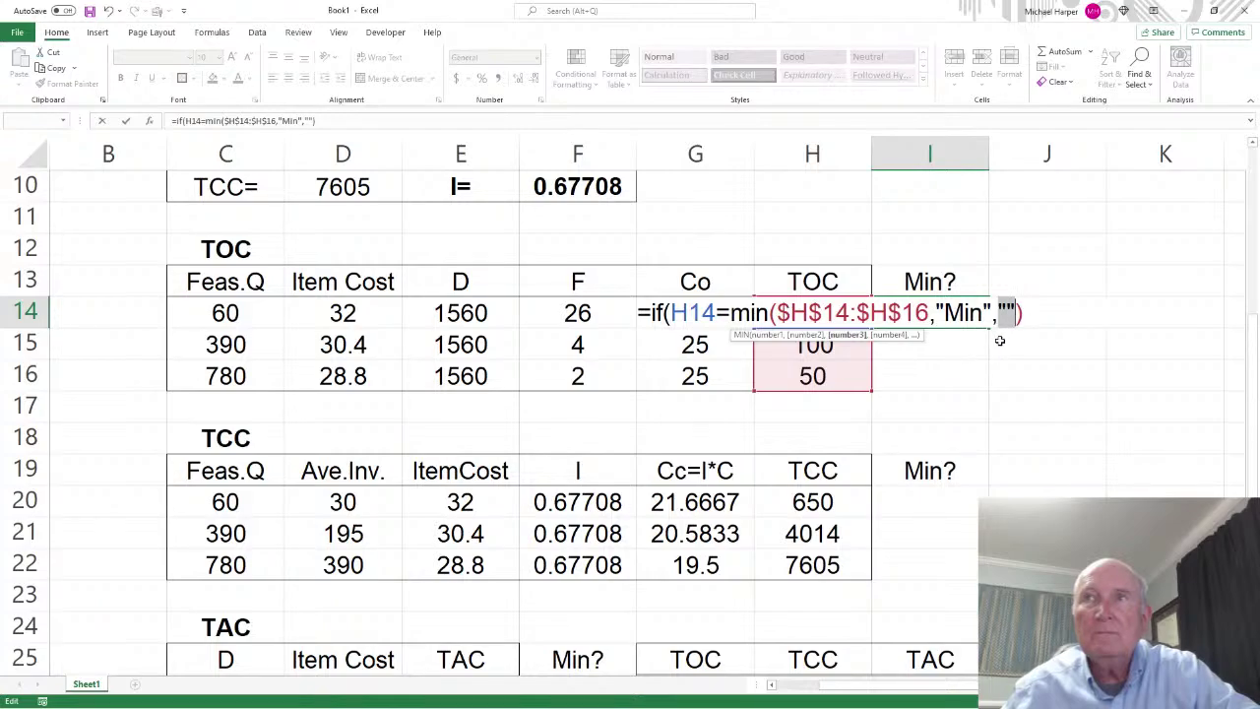
pyautogui.click(922, 313)
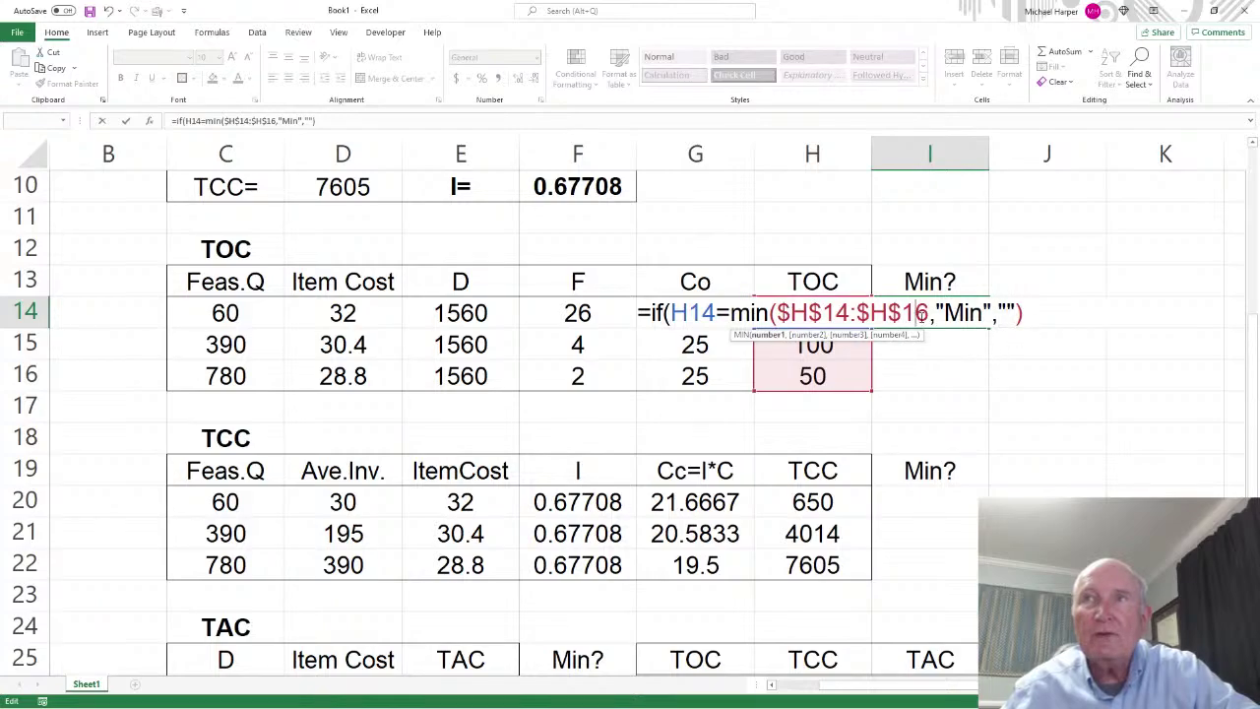
pyautogui.press('Right')
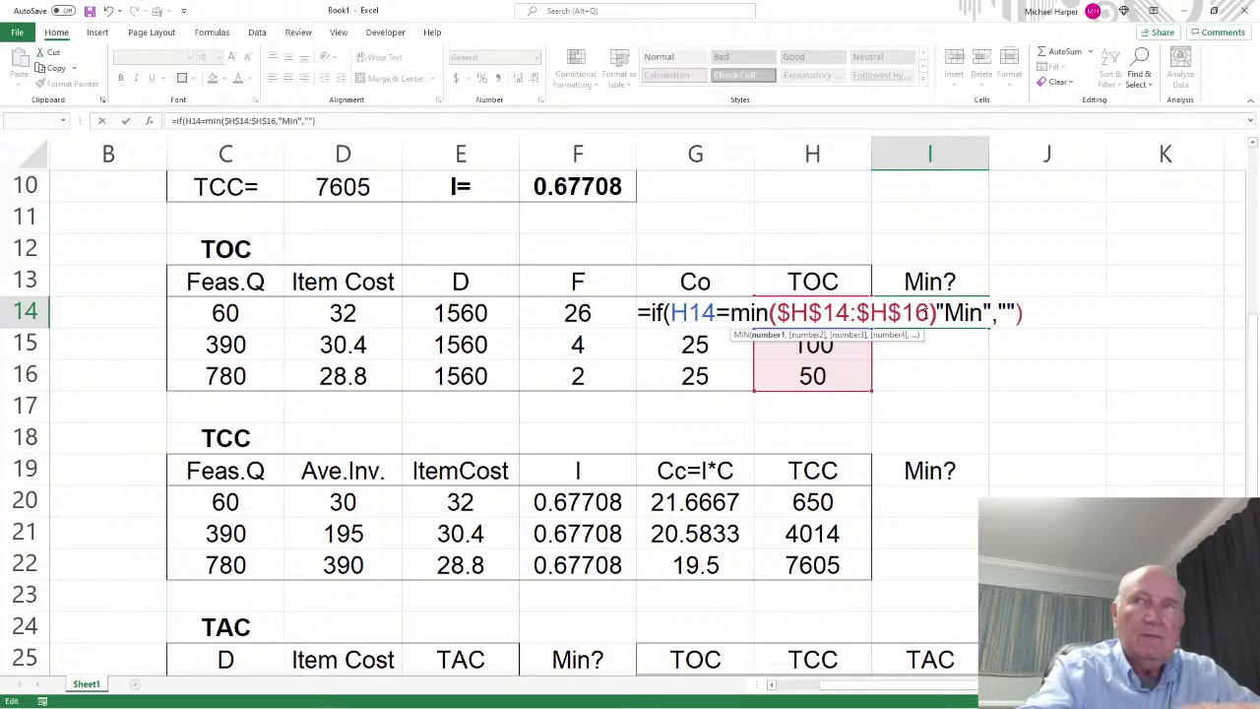
pyautogui.write(')')
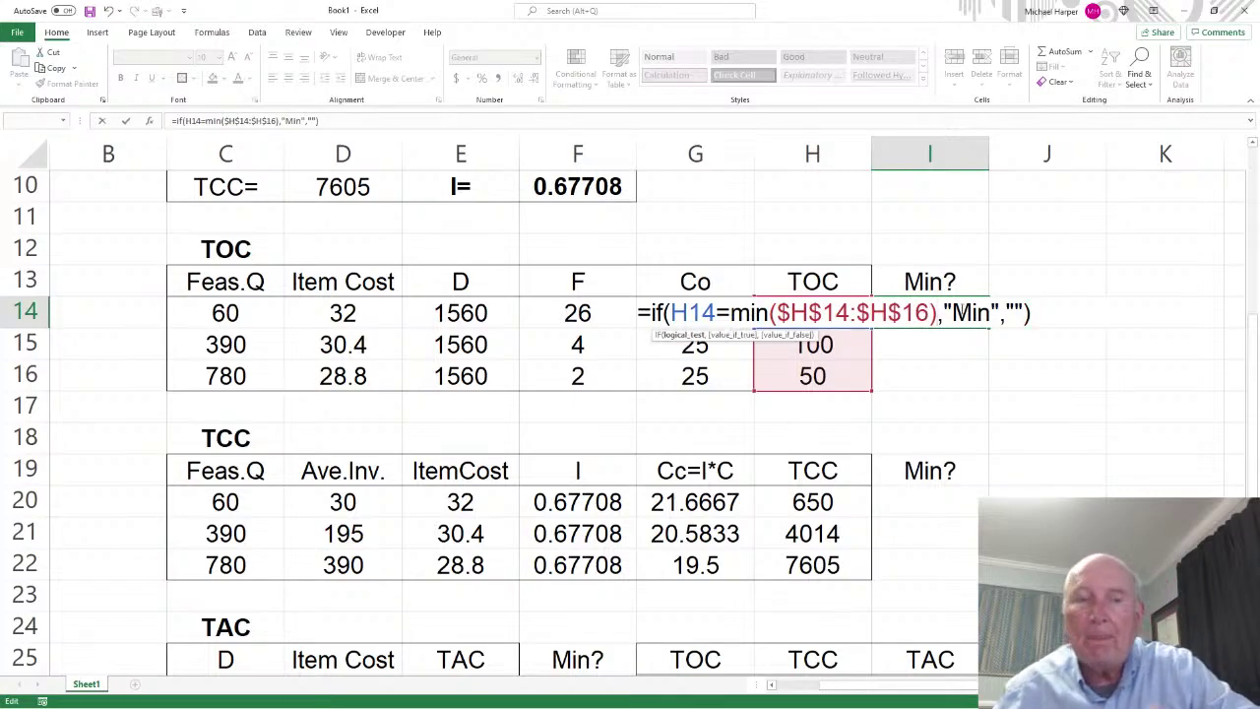
pyautogui.press('Return')
pyautogui.click(942, 313)
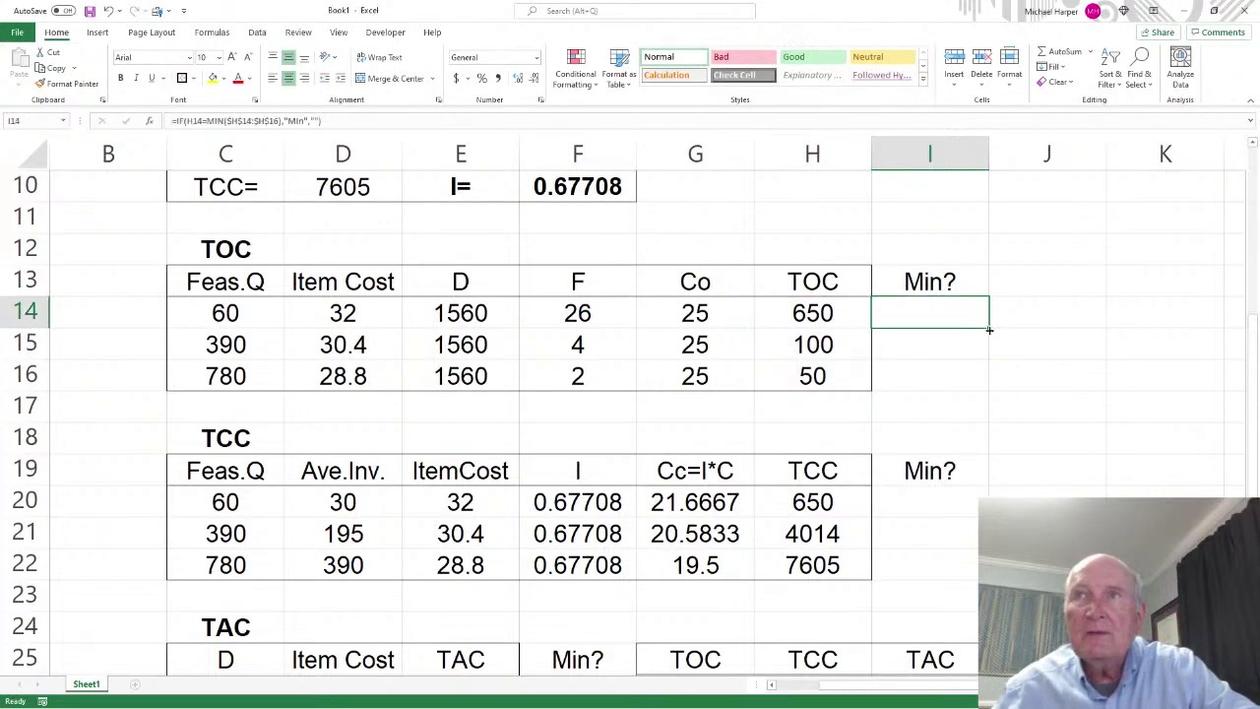
pyautogui.moveTo(989, 329); pyautogui.dragTo(990, 392)
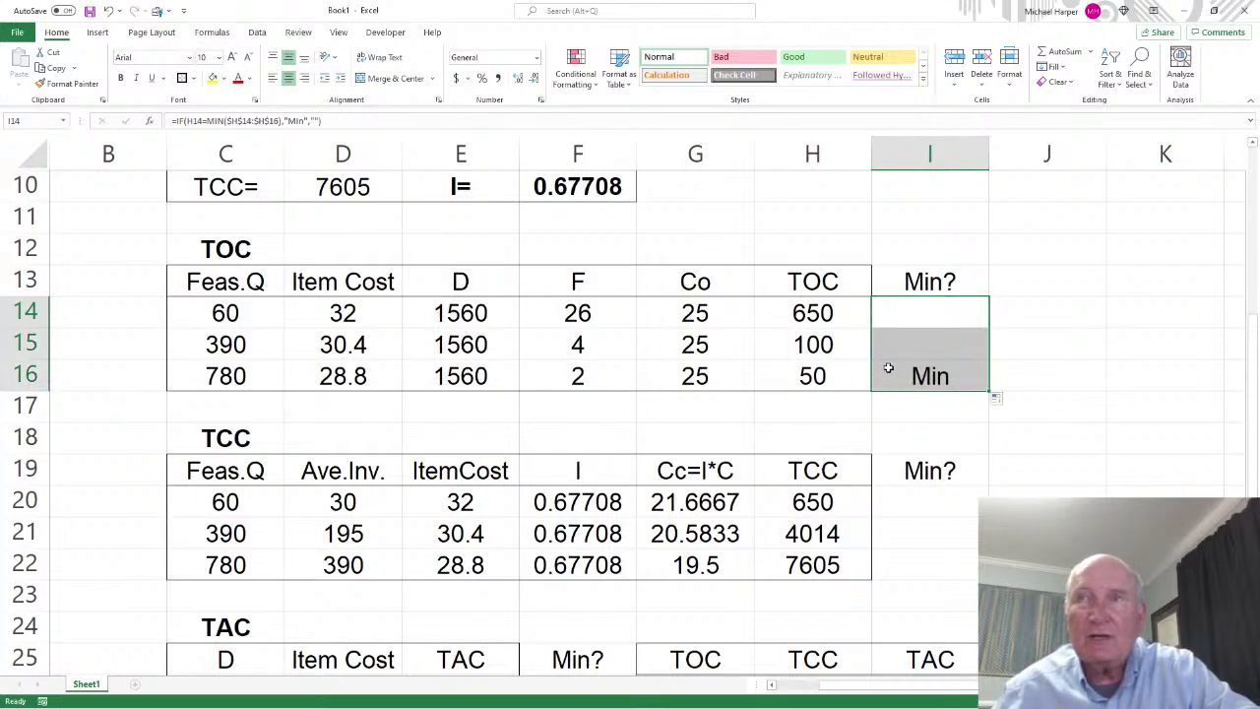
# Write an IF formula in I20 that returns "Min" when H20 equals the MIN of $H$20:$H$22, otherwise an empty string
pyautogui.scroll(-1, 896, 379)
pyautogui.click(932, 415)
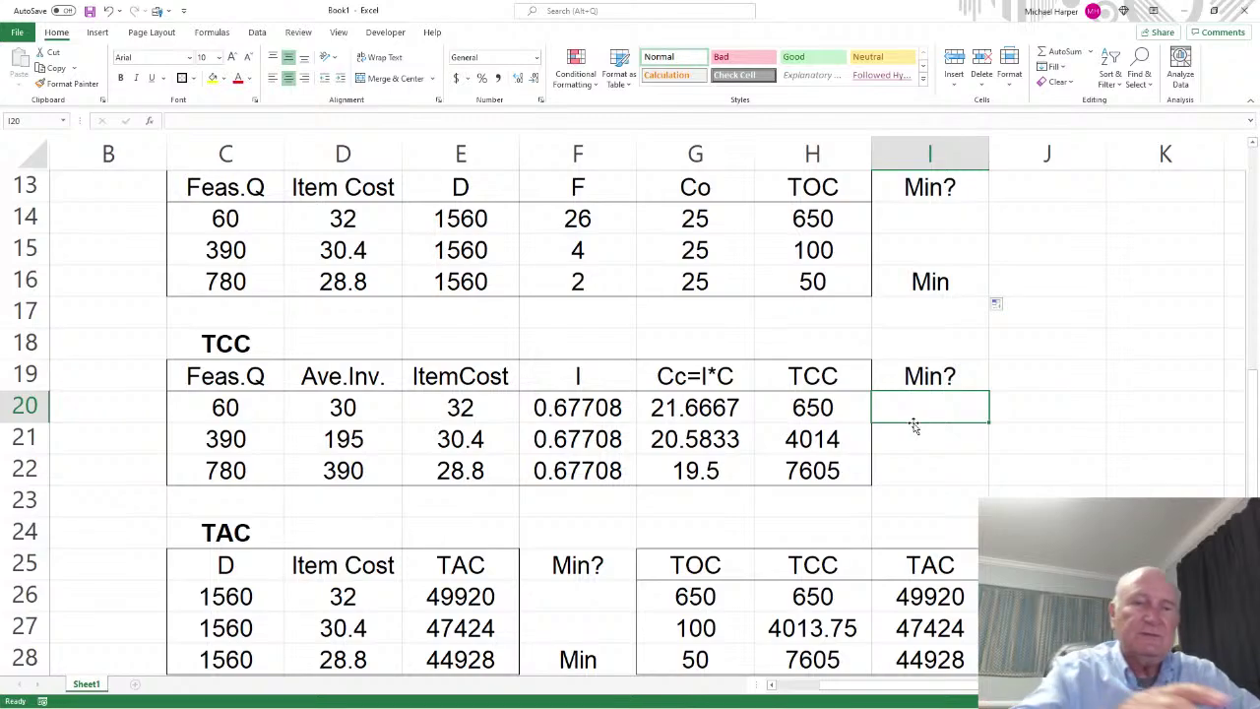
pyautogui.write('=if(')
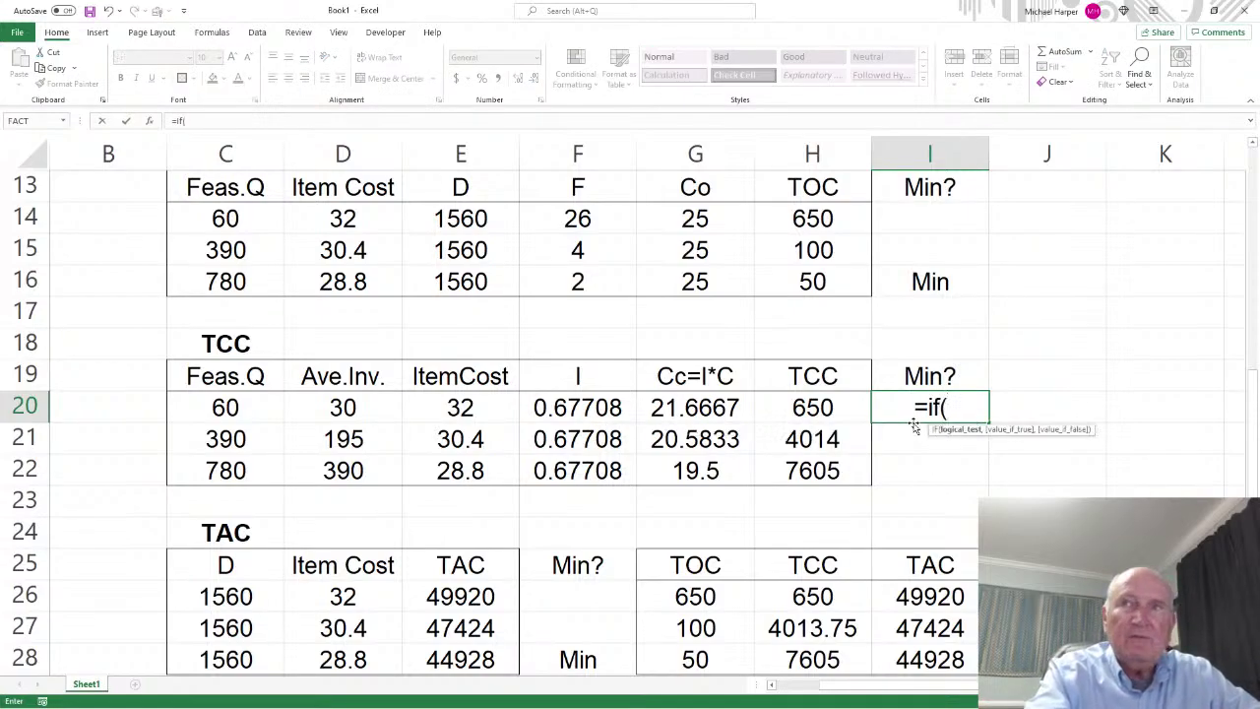
pyautogui.click(816, 407)
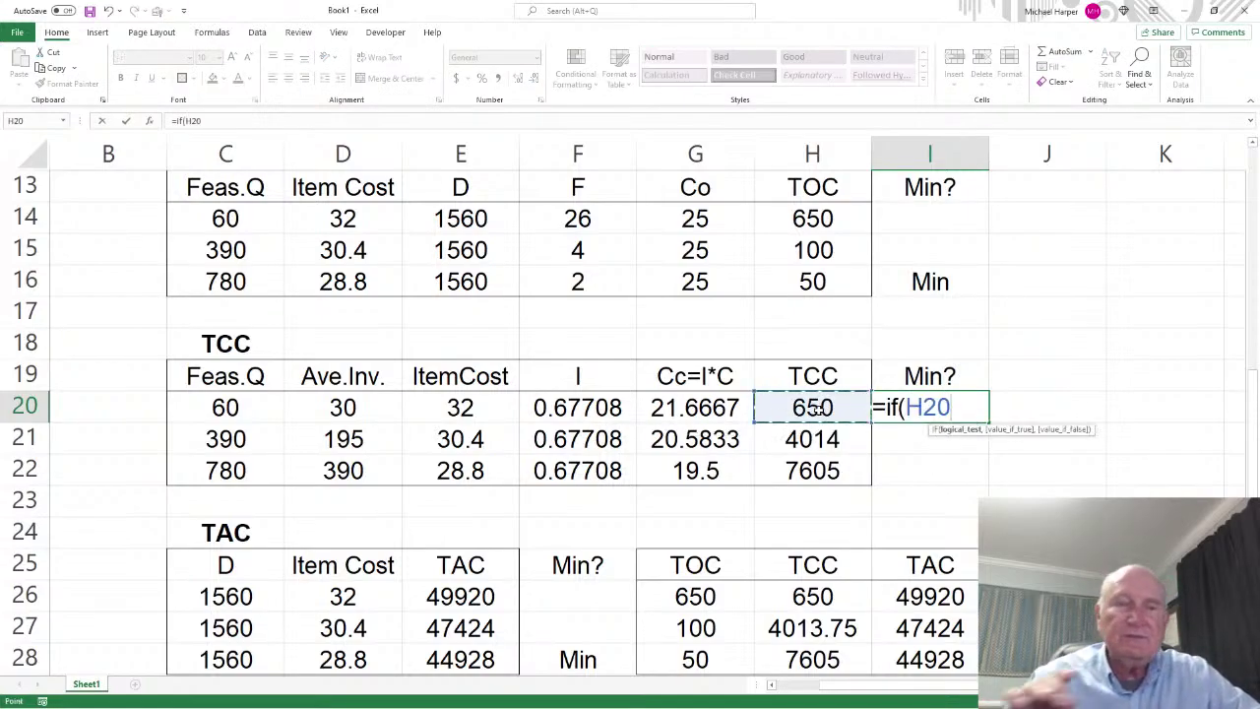
pyautogui.write('=min(')
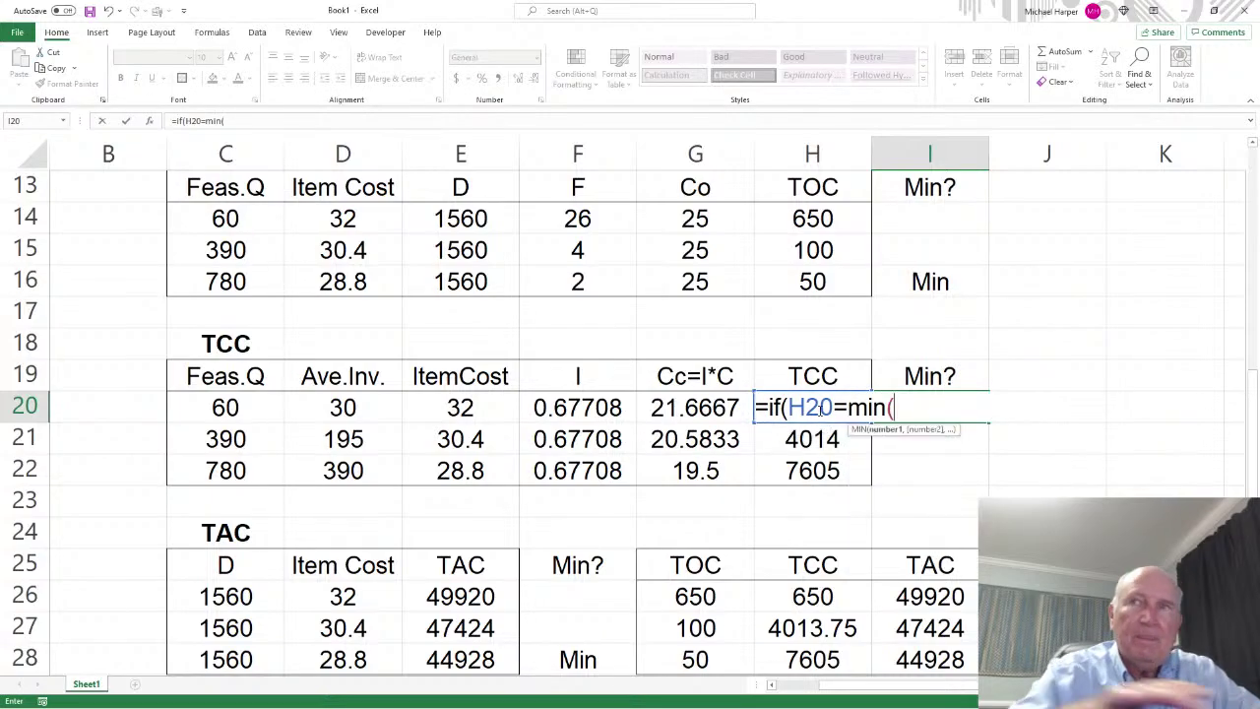
pyautogui.moveTo(814, 471); pyautogui.dragTo(818, 414)
pyautogui.press('F4')
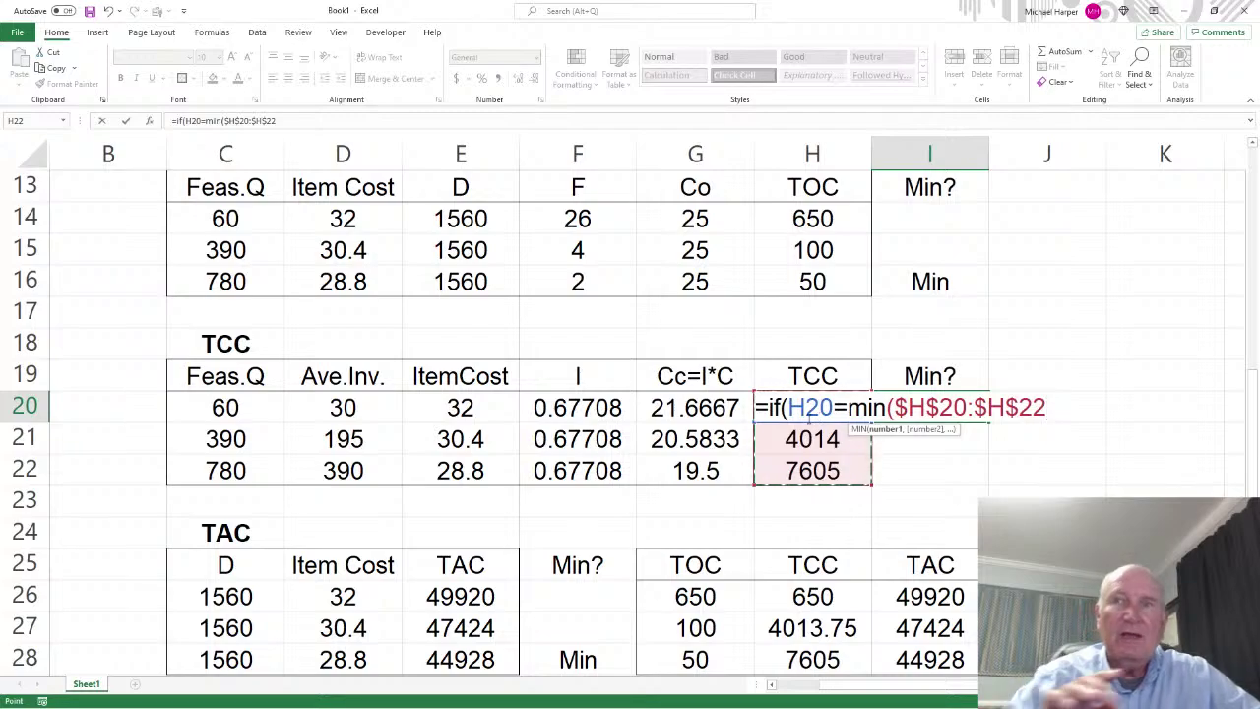
pyautogui.write(')')
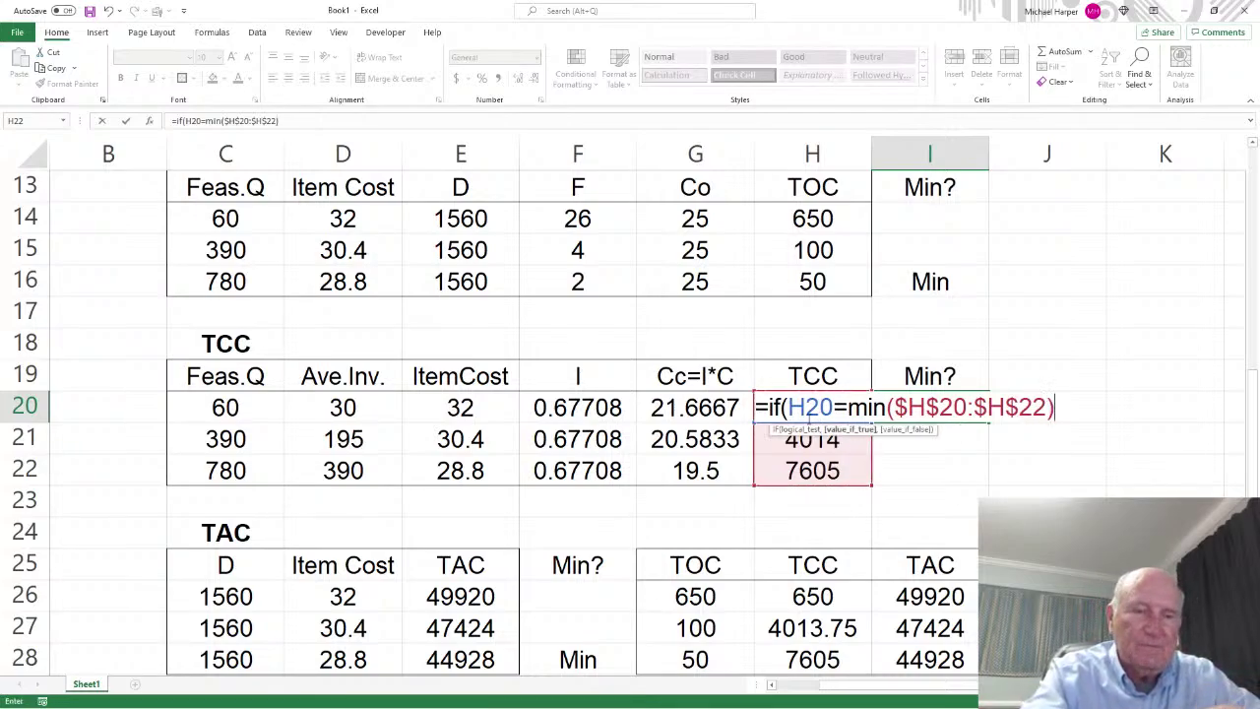
pyautogui.write(',"')
pyautogui.write('Mi')
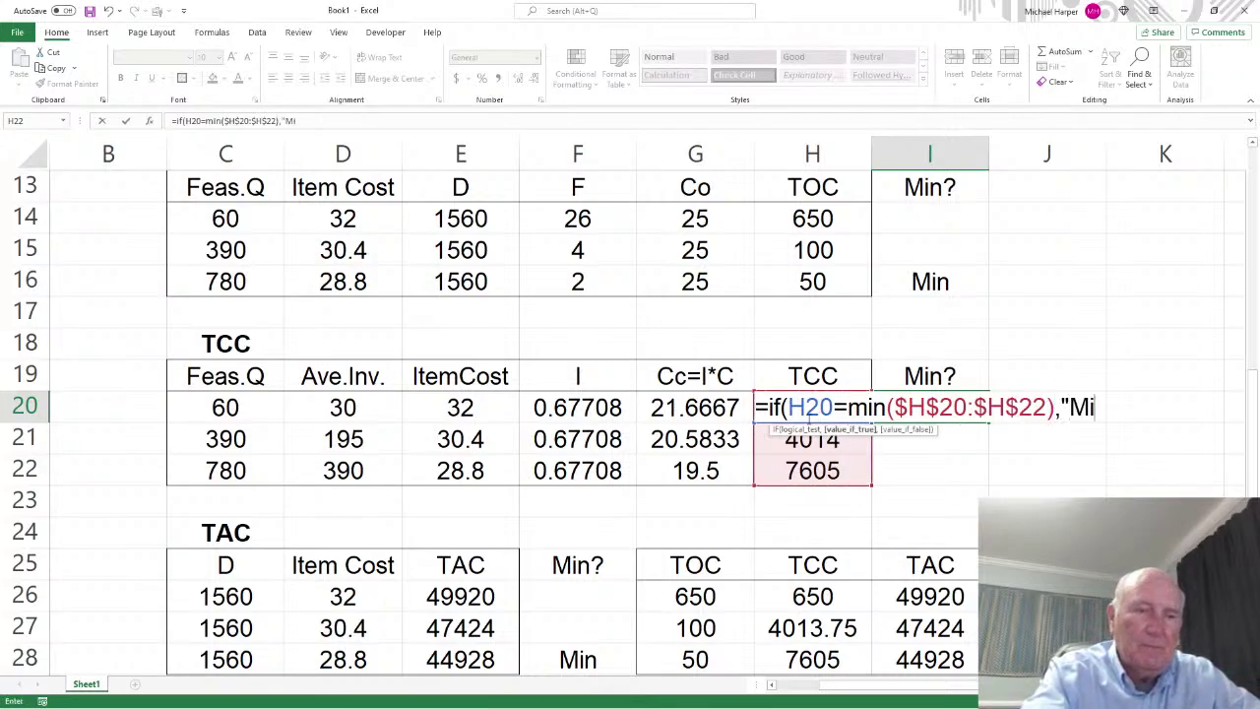
pyautogui.write('n",""')
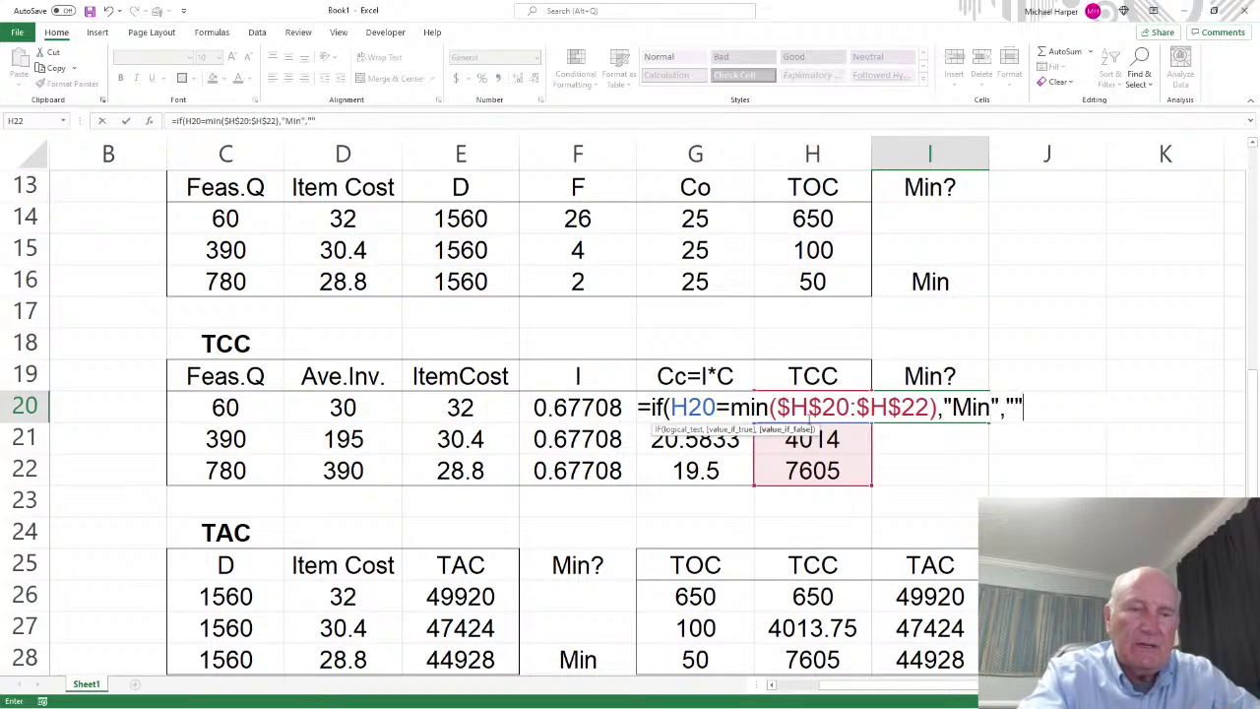
pyautogui.write(')')
pyautogui.press('Return')
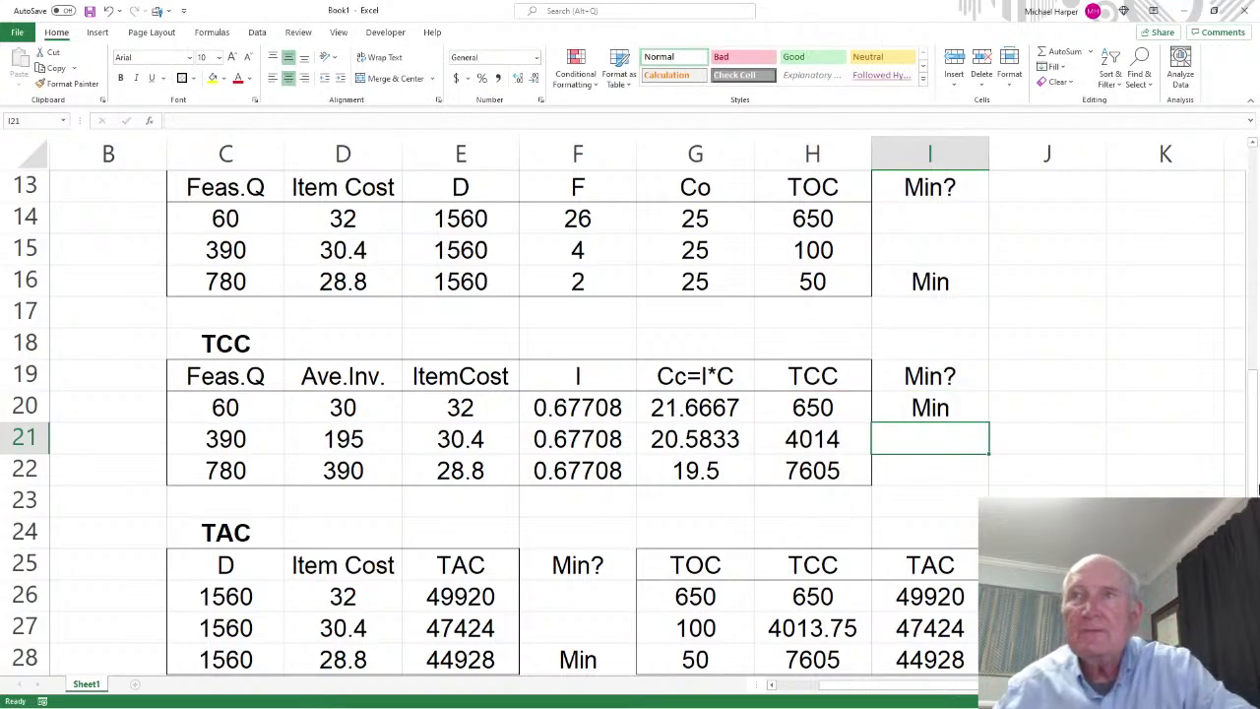
# Fill the TCC Min? formula from I20 down to I22
pyautogui.click(941, 411)
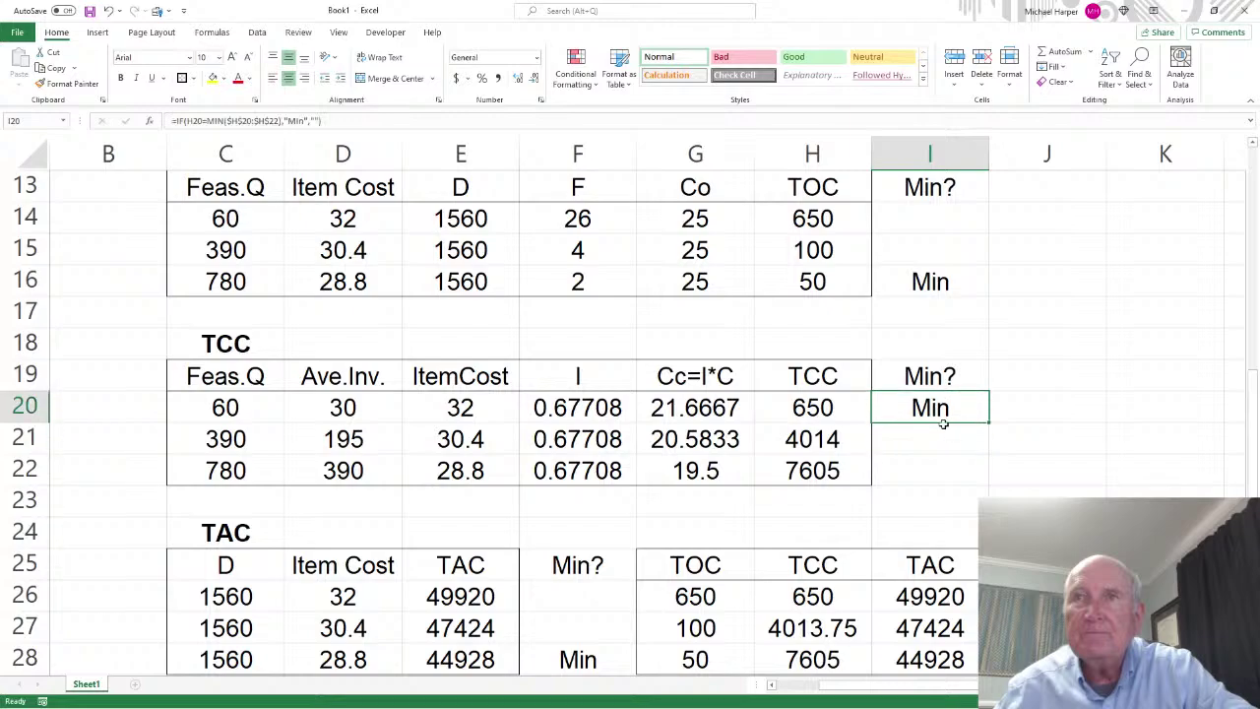
pyautogui.moveTo(989, 423); pyautogui.dragTo(982, 478)
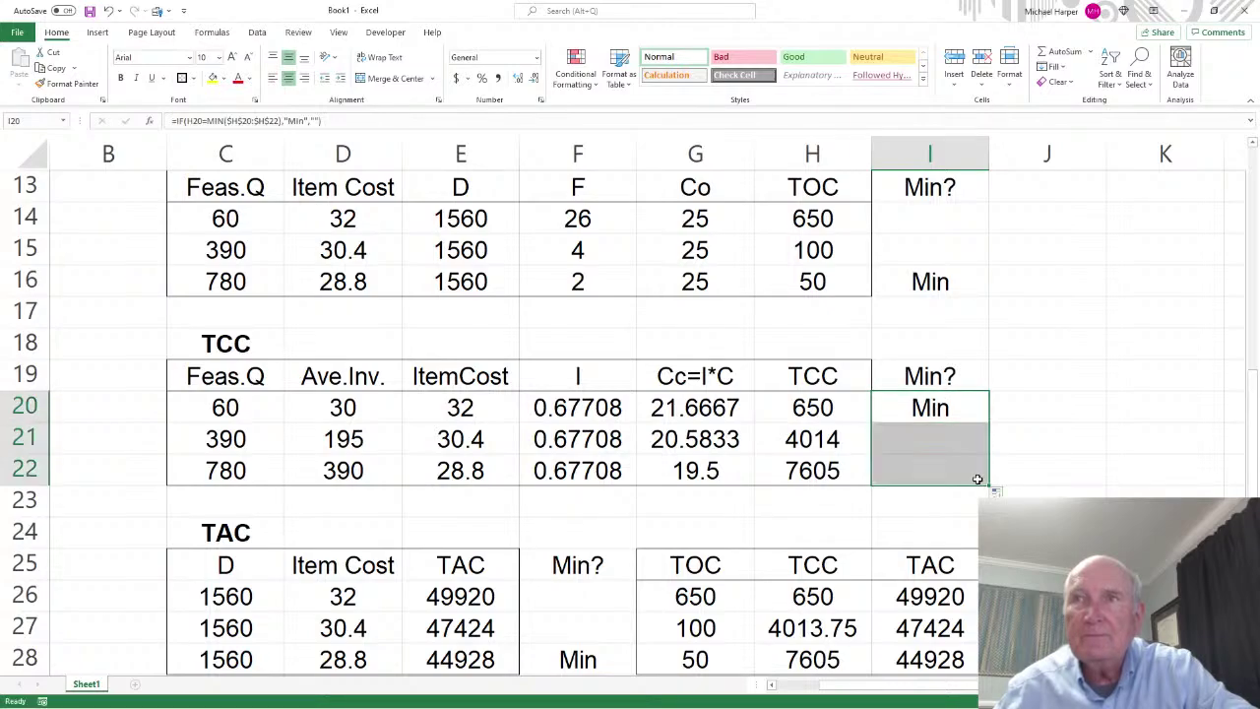
pyautogui.click(928, 404)
# Bold the lowest TOC value in G28 of the total cost table
pyautogui.scroll(-1, 1004, 404)
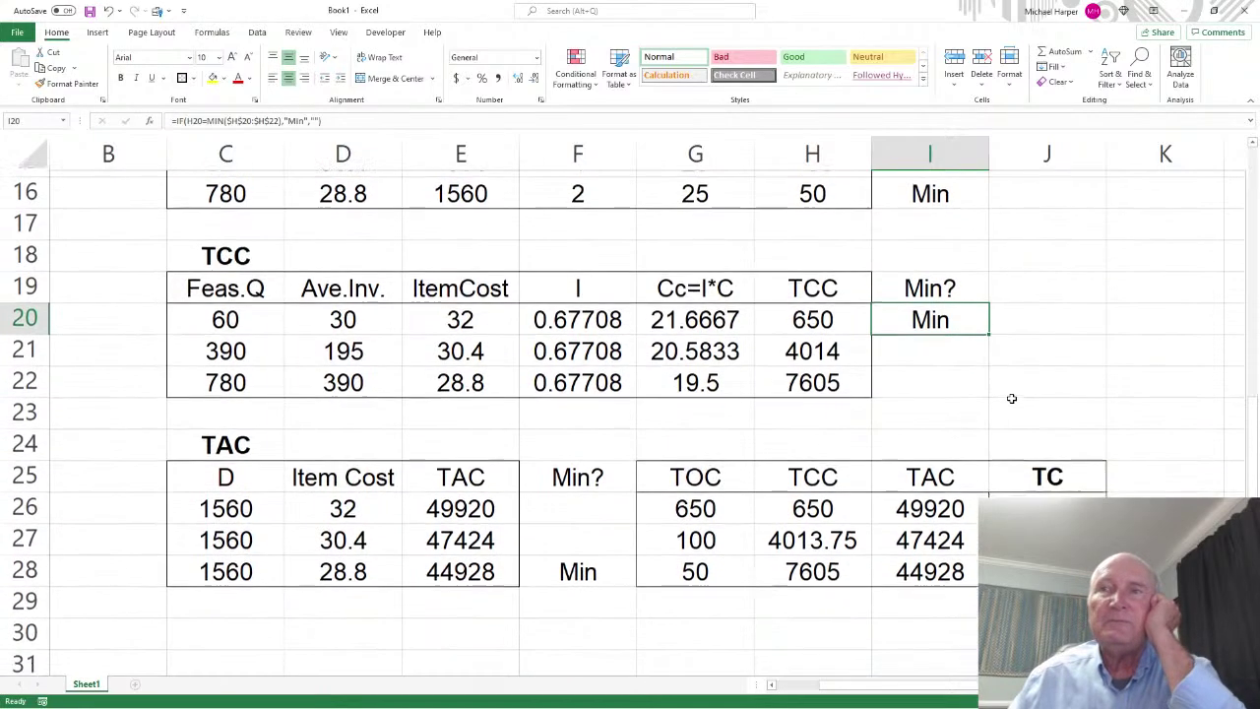
pyautogui.click(696, 502)
pyautogui.click(702, 563)
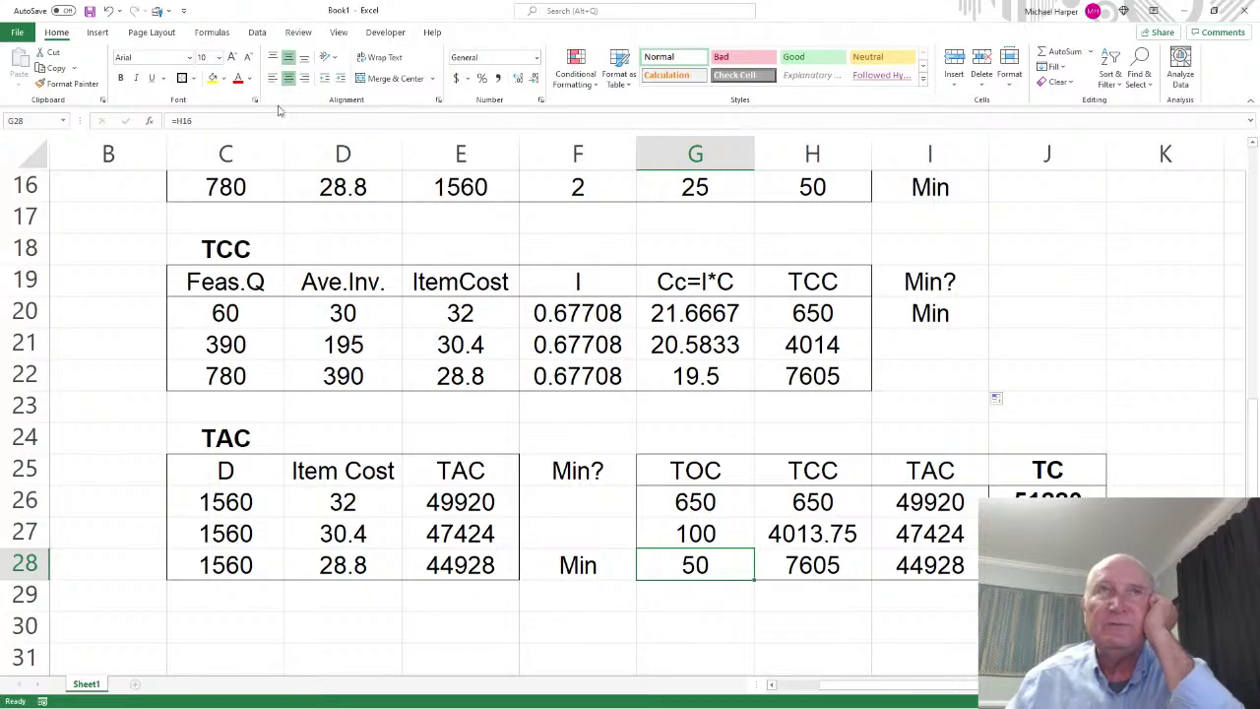
pyautogui.click(120, 78)
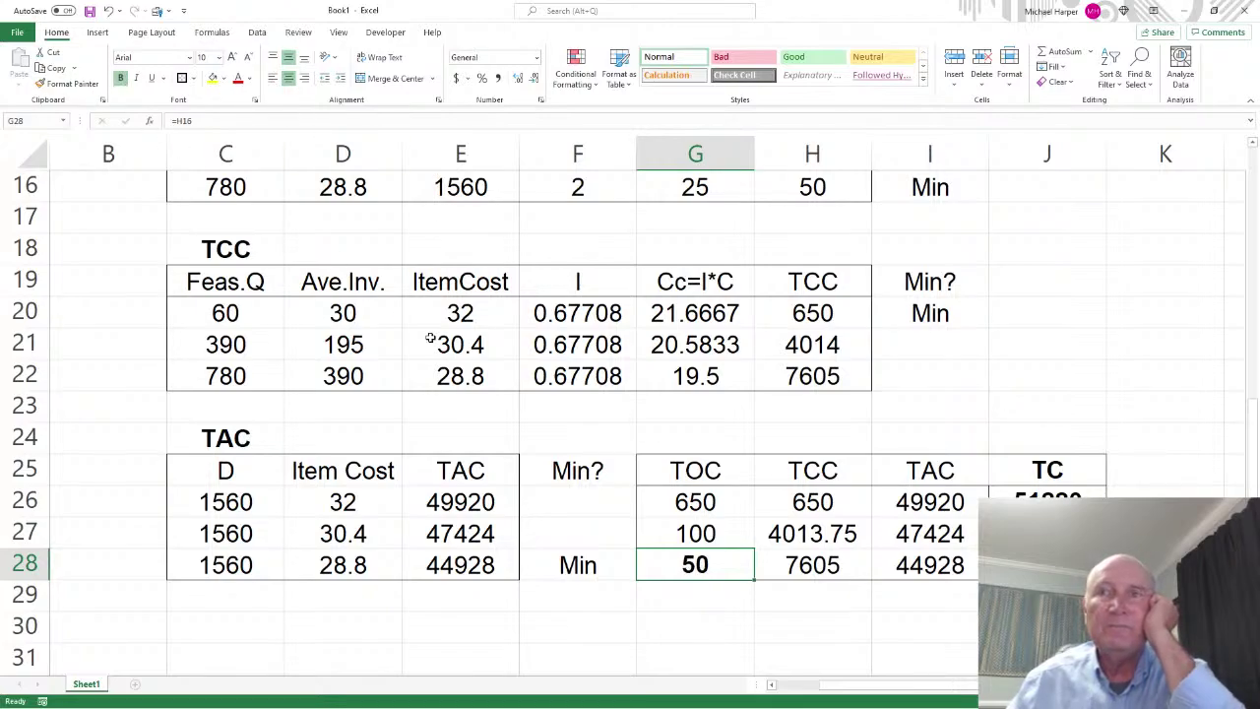
# Remove both decimal places from the TCC value in H27 so it displays as a whole number
pyautogui.click(818, 540)
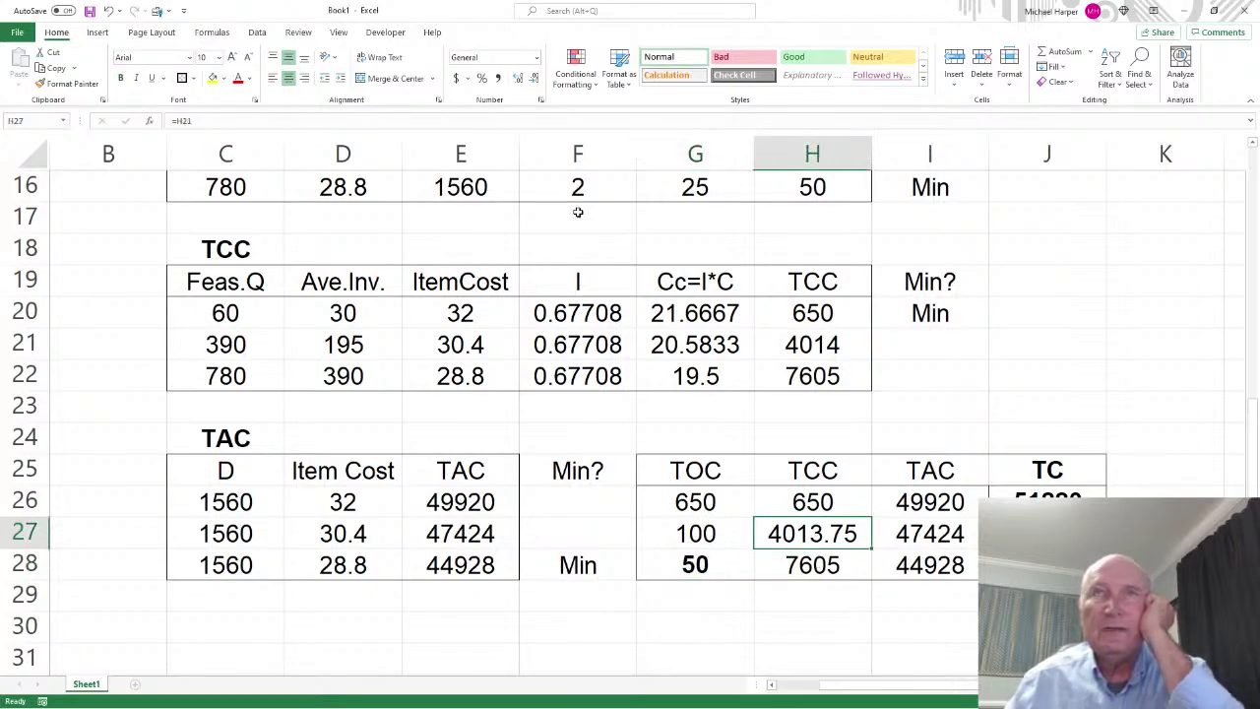
pyautogui.click(533, 78)
pyautogui.click(534, 77)
# Bold the lowest TCC value in H26 and the lowest TAC value in I28
pyautogui.click(807, 502)
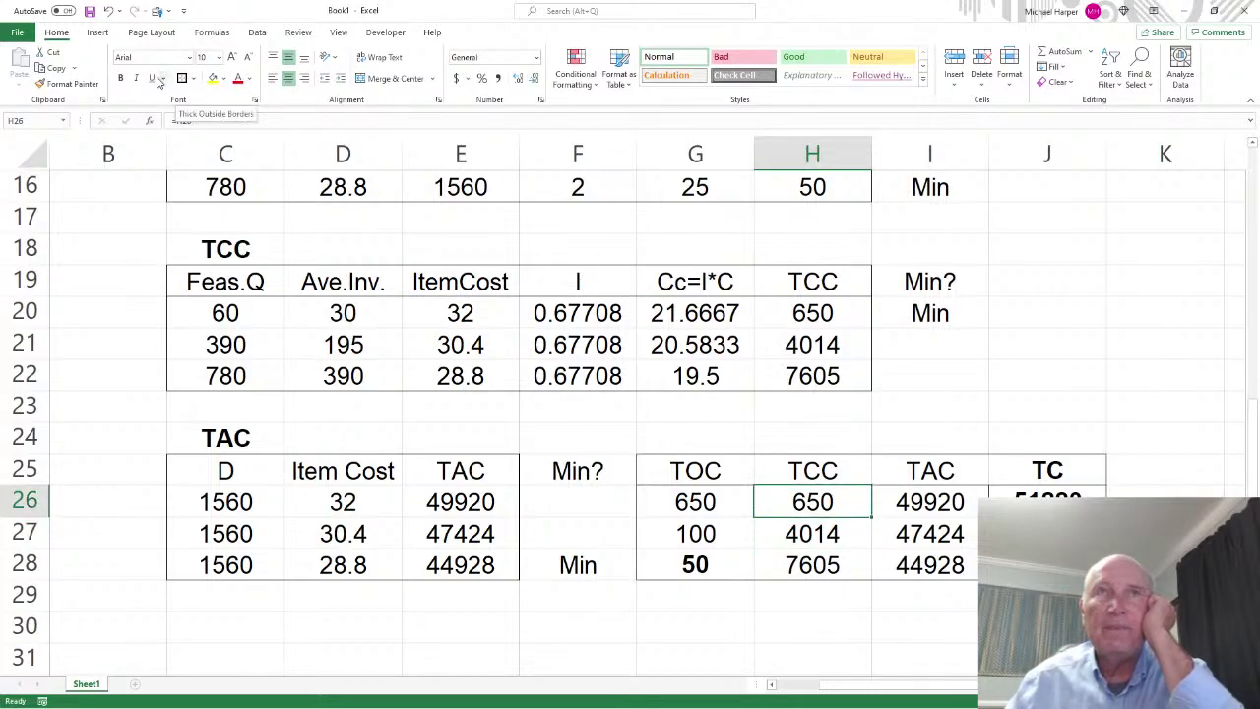
pyautogui.click(121, 78)
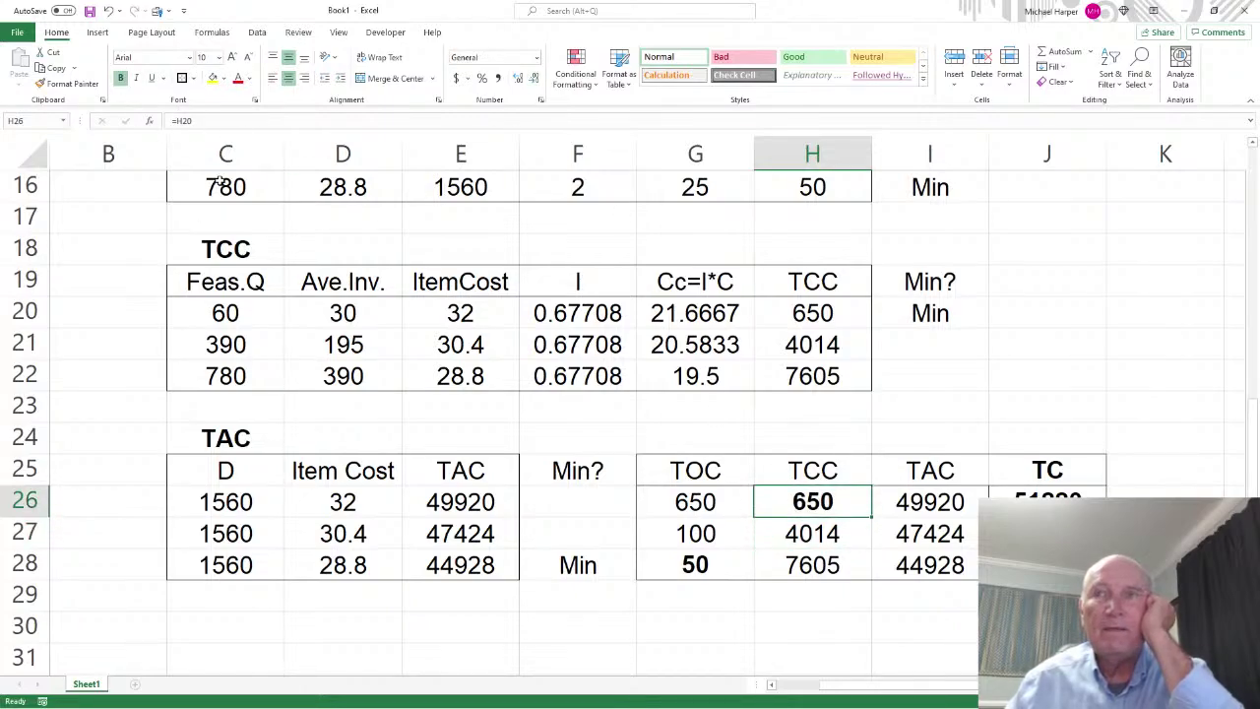
pyautogui.click(925, 564)
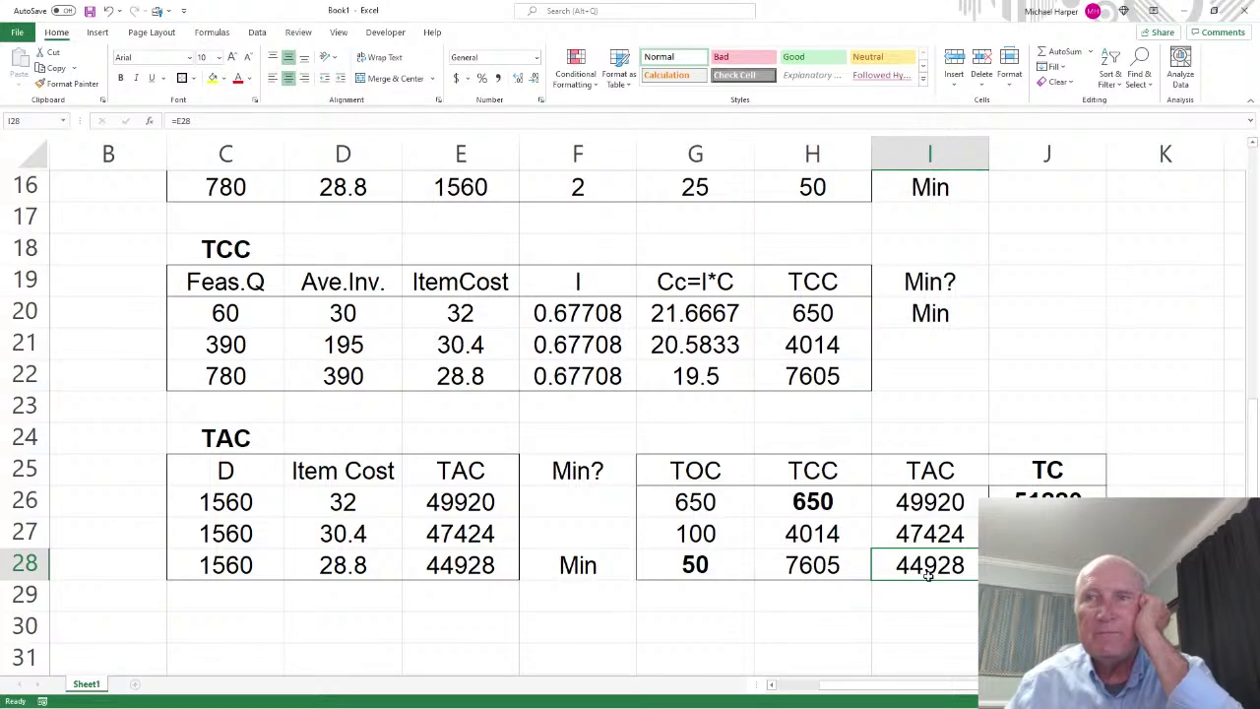
pyautogui.click(120, 78)
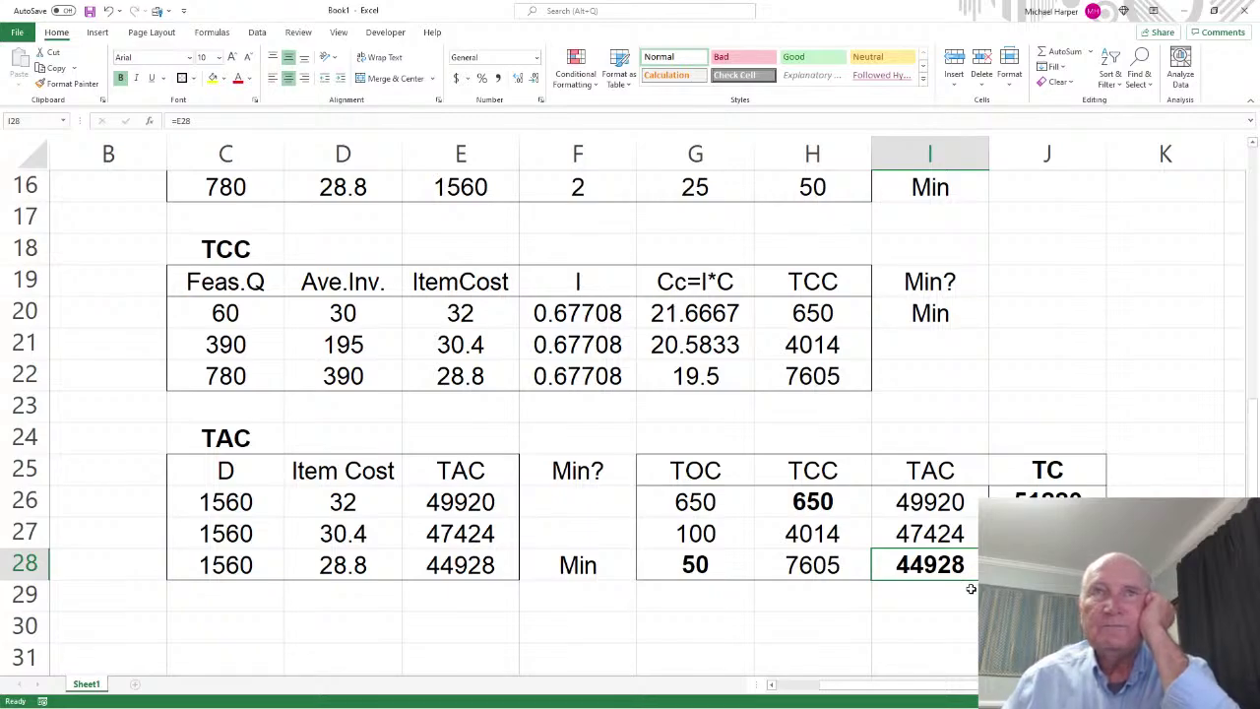
# Examine the bold minimum TOC, TCC and TAC cells in G28, H26 and I28 against the TC column
pyautogui.scroll(1, 967, 591)
pyautogui.scroll(-1, 886, 591)
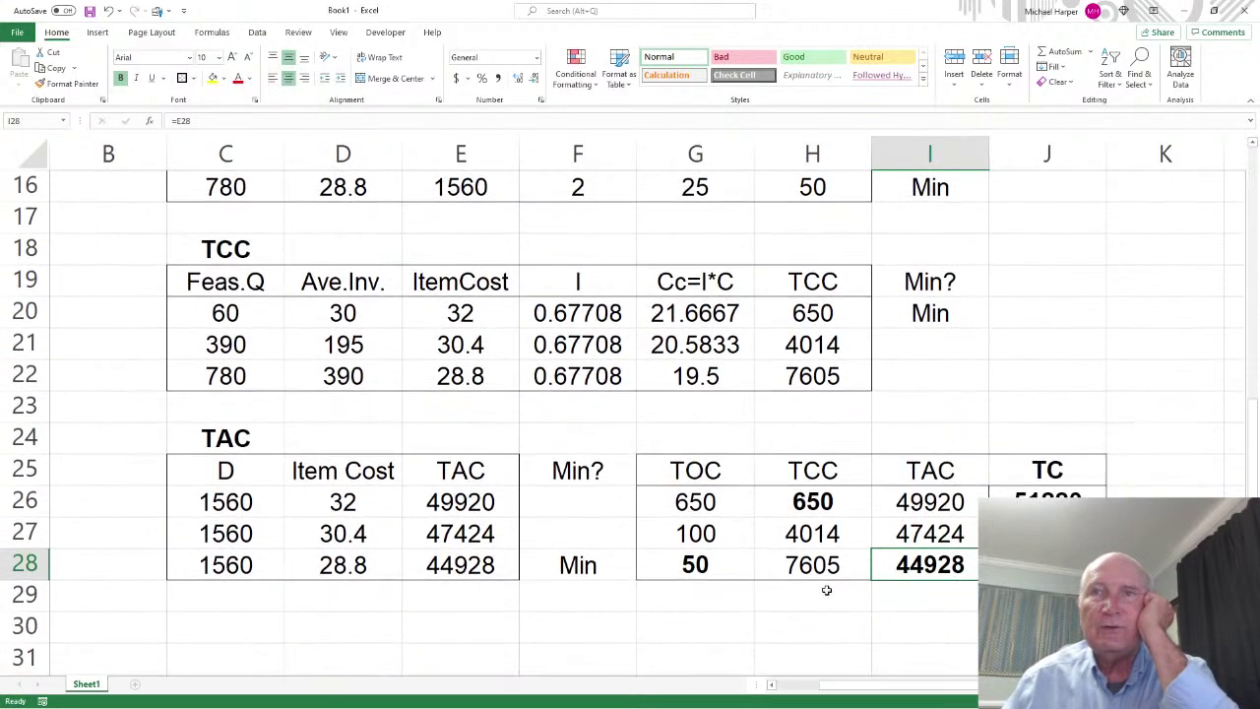
pyautogui.click(687, 564)
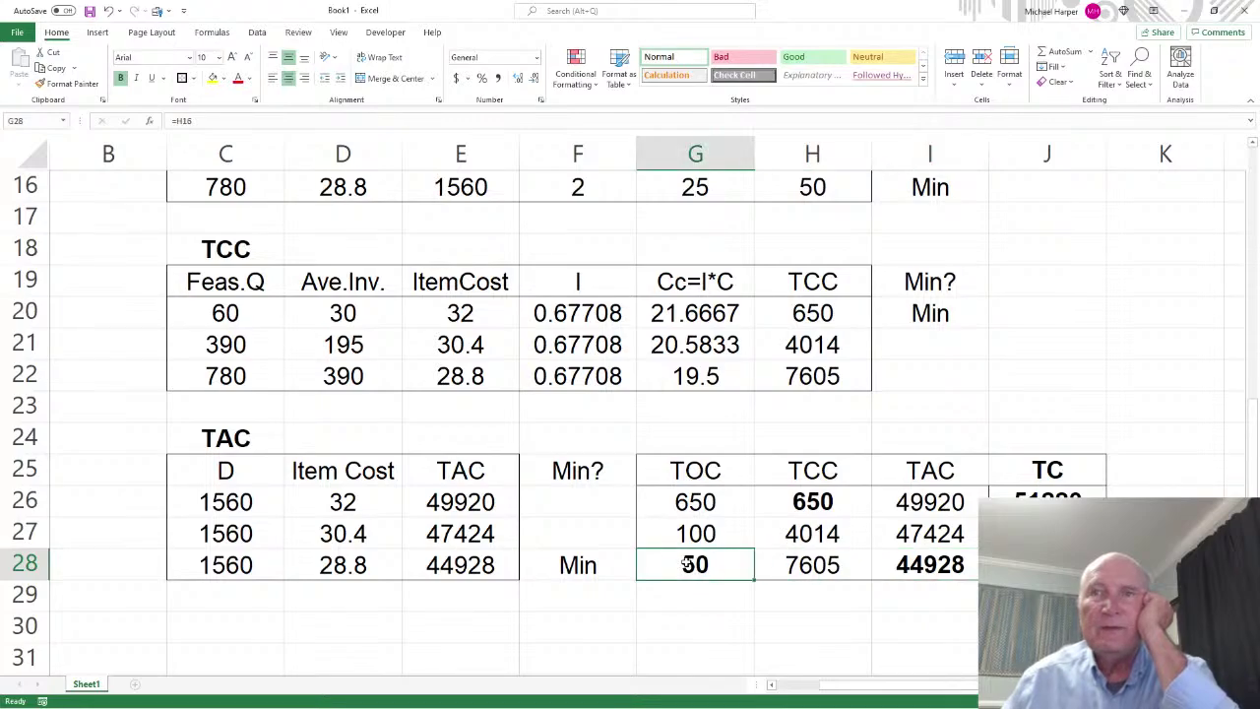
pyautogui.click(817, 499)
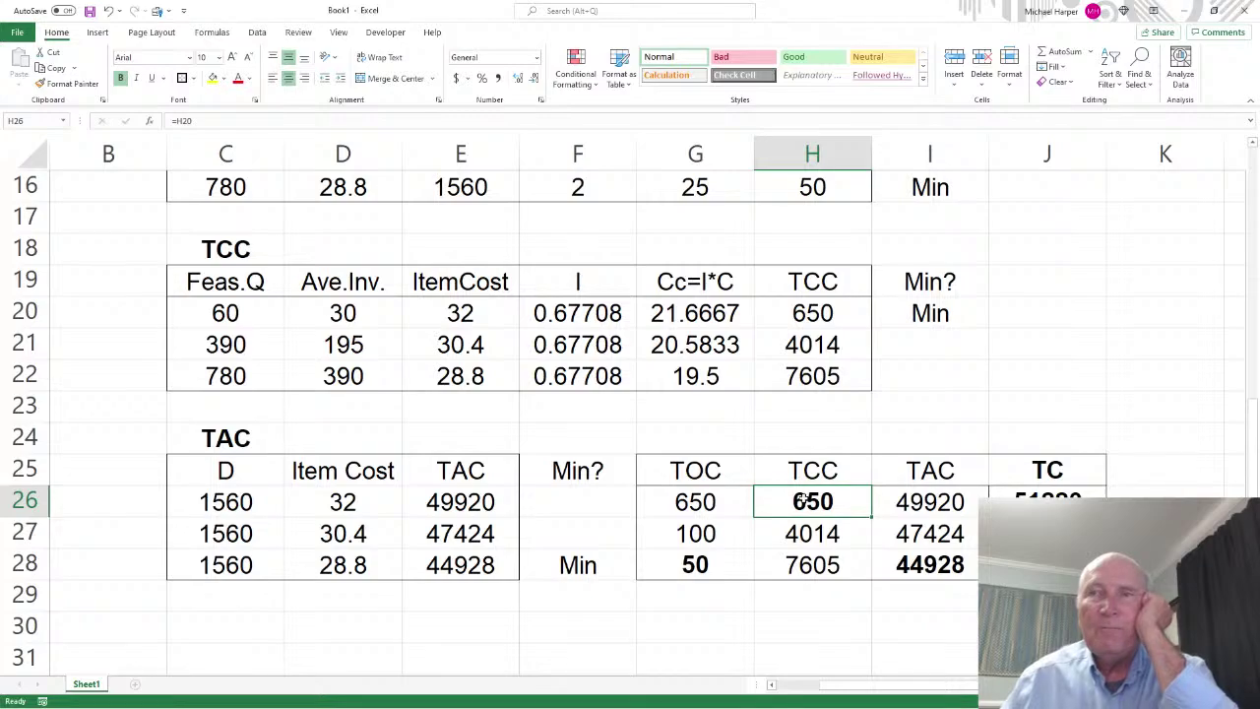
pyautogui.scroll(-1, 810, 502)
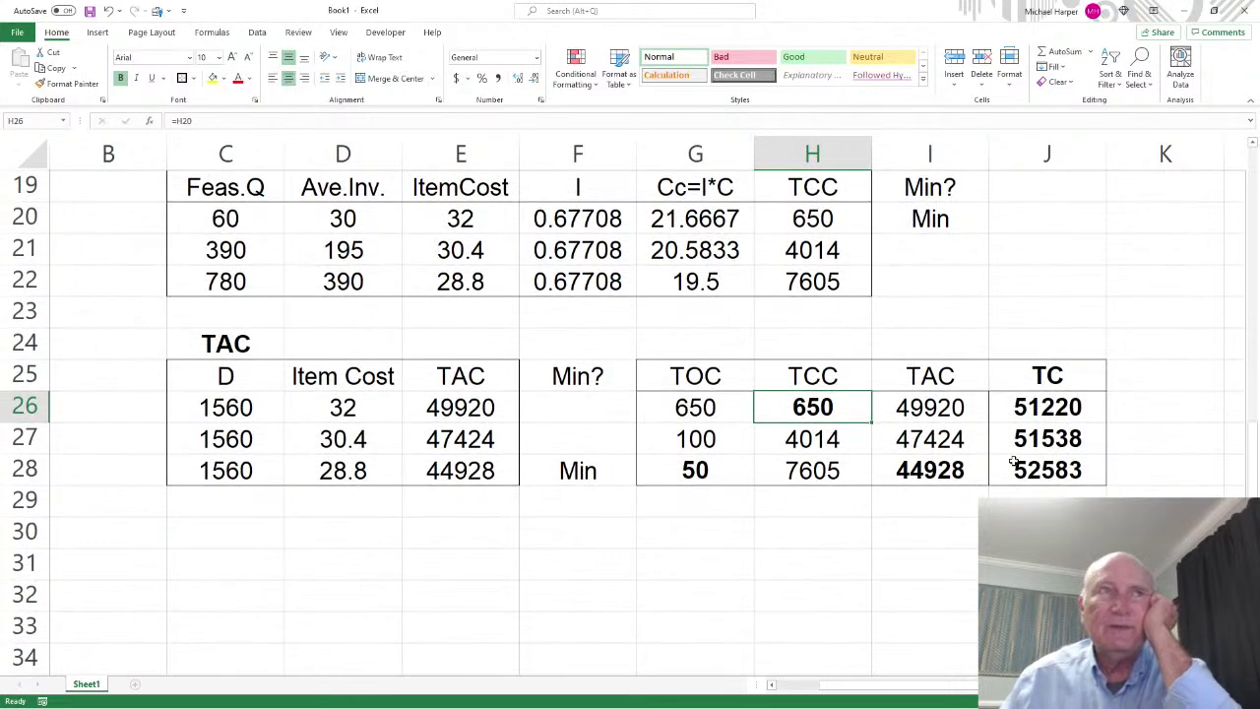
pyautogui.click(945, 472)
pyautogui.click(687, 470)
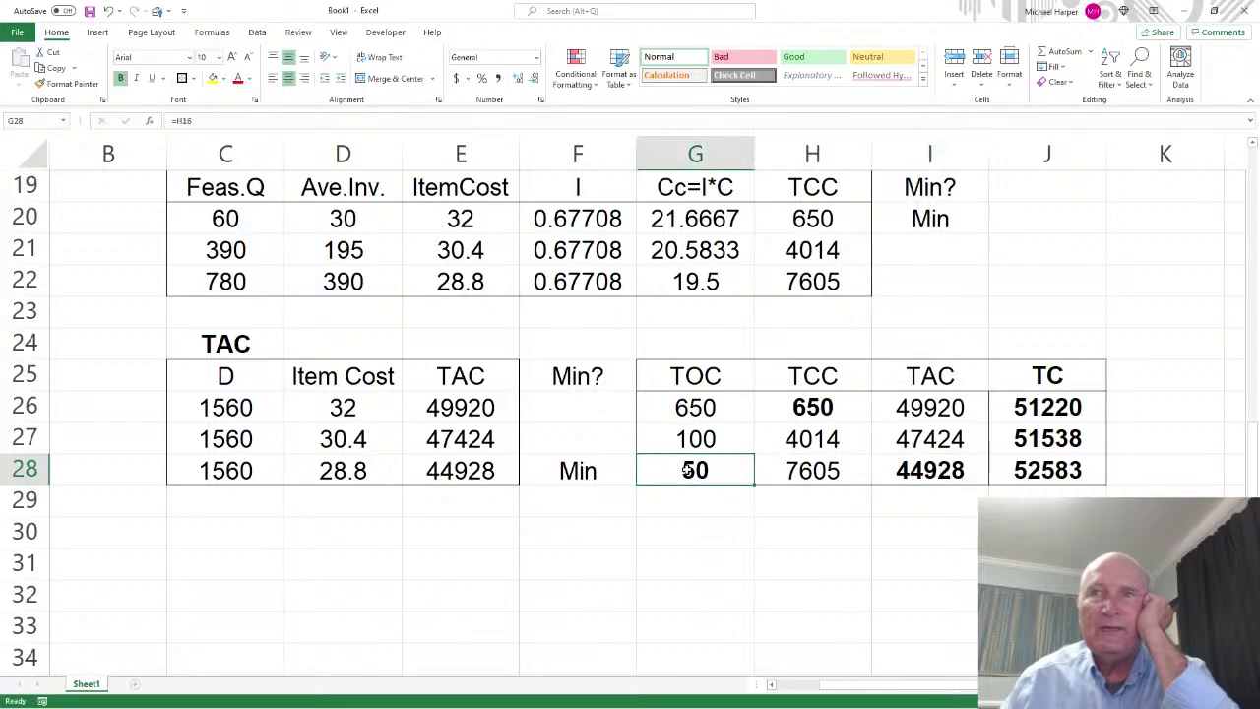
pyautogui.write('=H16')
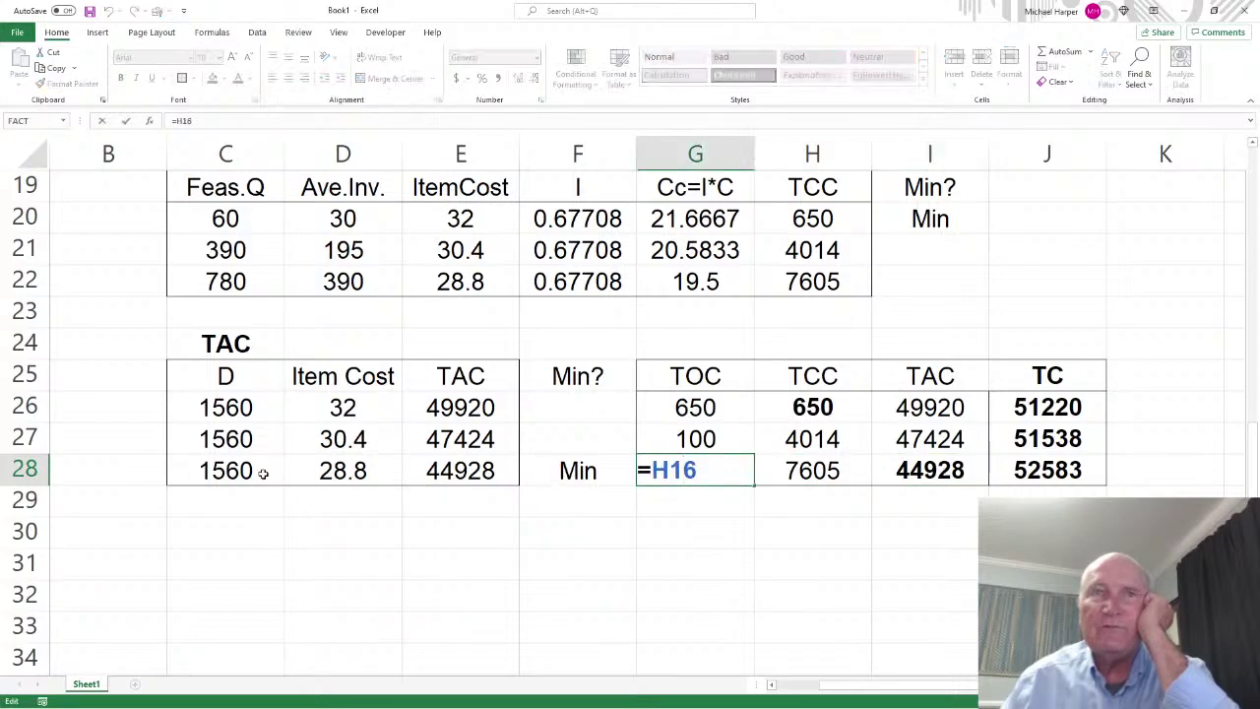
# Copy the Quantity range column C3:C6 to B13:B16 beside the TOC table
pyautogui.scroll(2, 399, 469)
pyautogui.scroll(4, 399, 469)
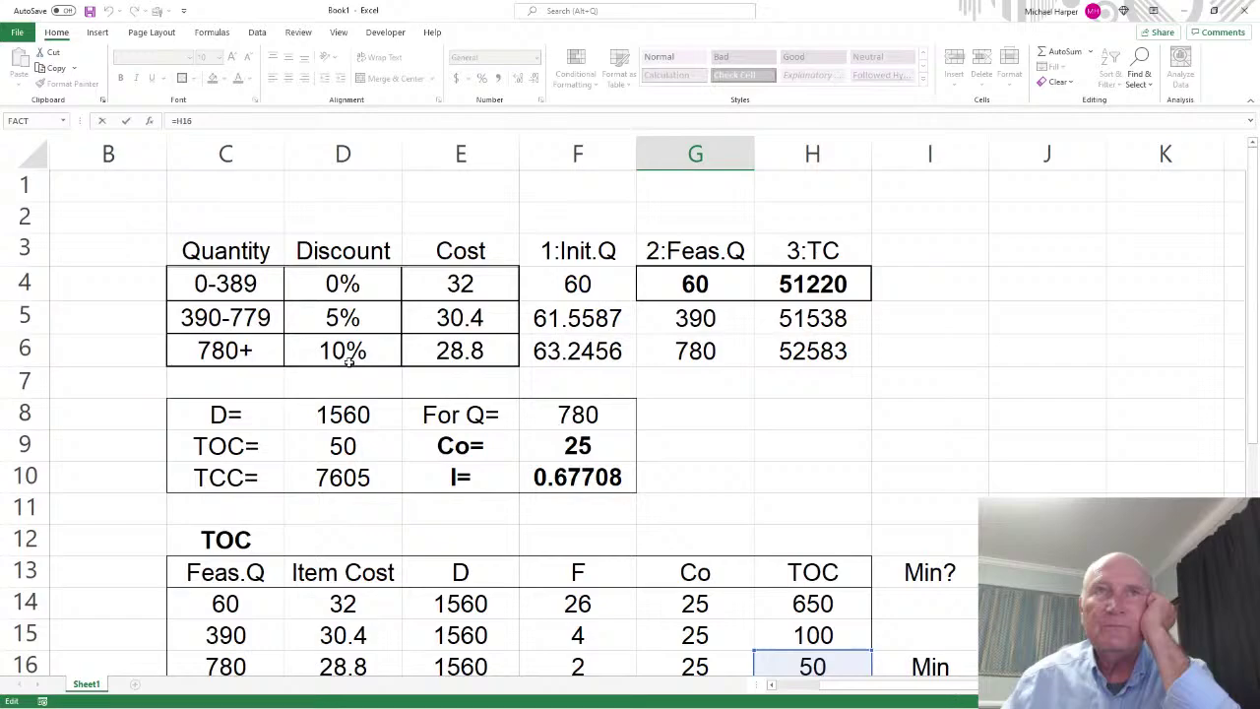
pyautogui.moveTo(231, 256); pyautogui.dragTo(232, 336)
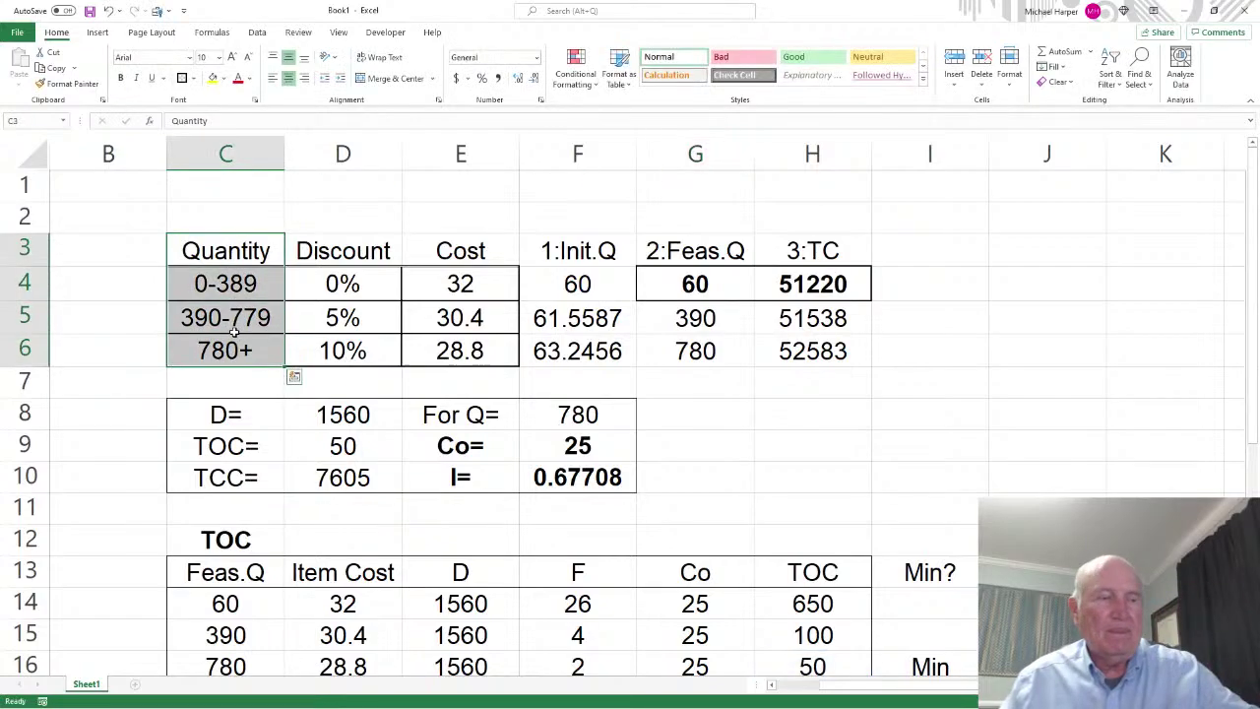
pyautogui.hotkey('ctrl', 'c')
pyautogui.scroll(-3, 234, 333)
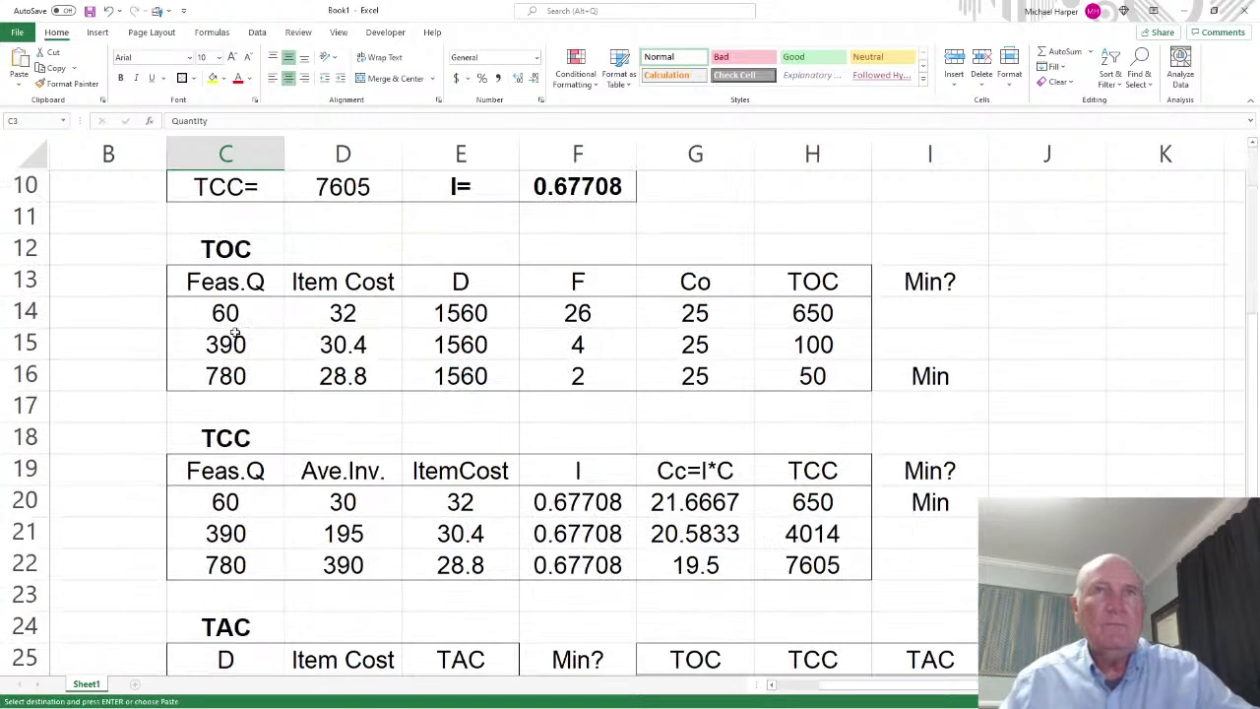
pyautogui.moveTo(112, 284); pyautogui.dragTo(105, 363)
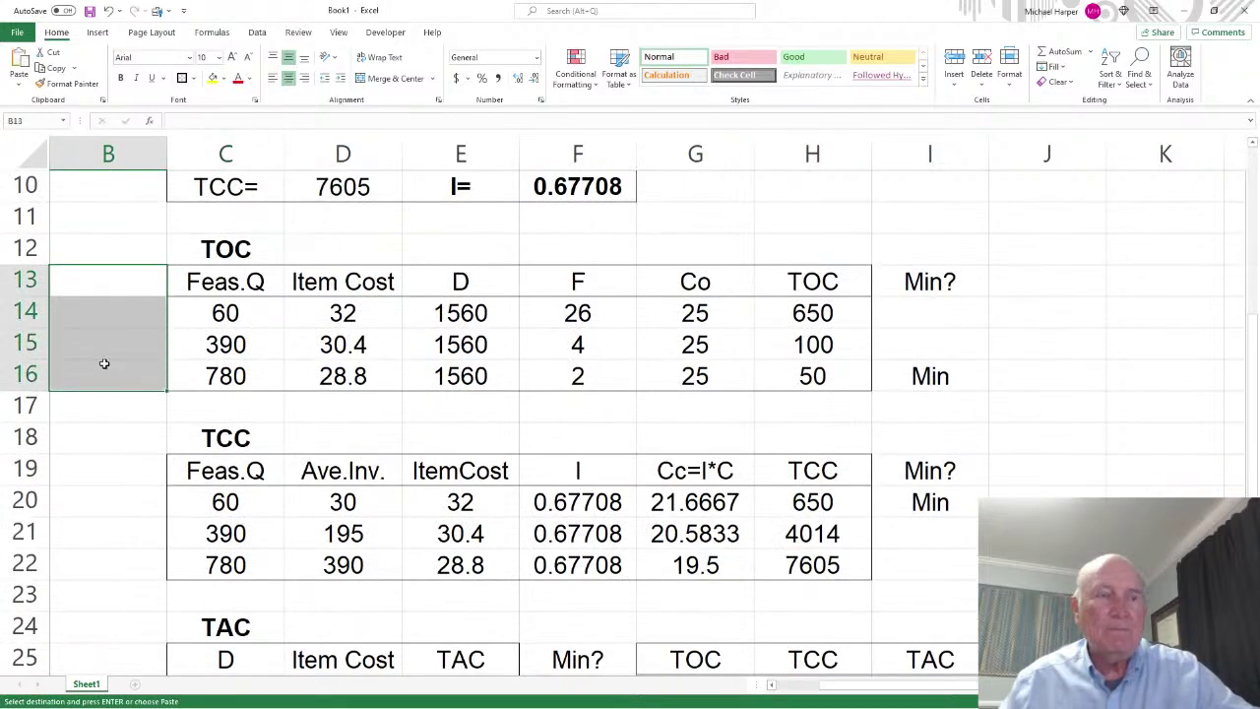
pyautogui.hotkey('ctrl', 'v')
# Paste the copied Quantity column into B19:B22 beside the TCC table and B25:B28 beside the TAC table
pyautogui.moveTo(130, 478); pyautogui.dragTo(121, 562)
pyautogui.hotkey('ctrl', 'v')
pyautogui.scroll(-2, 129, 544)
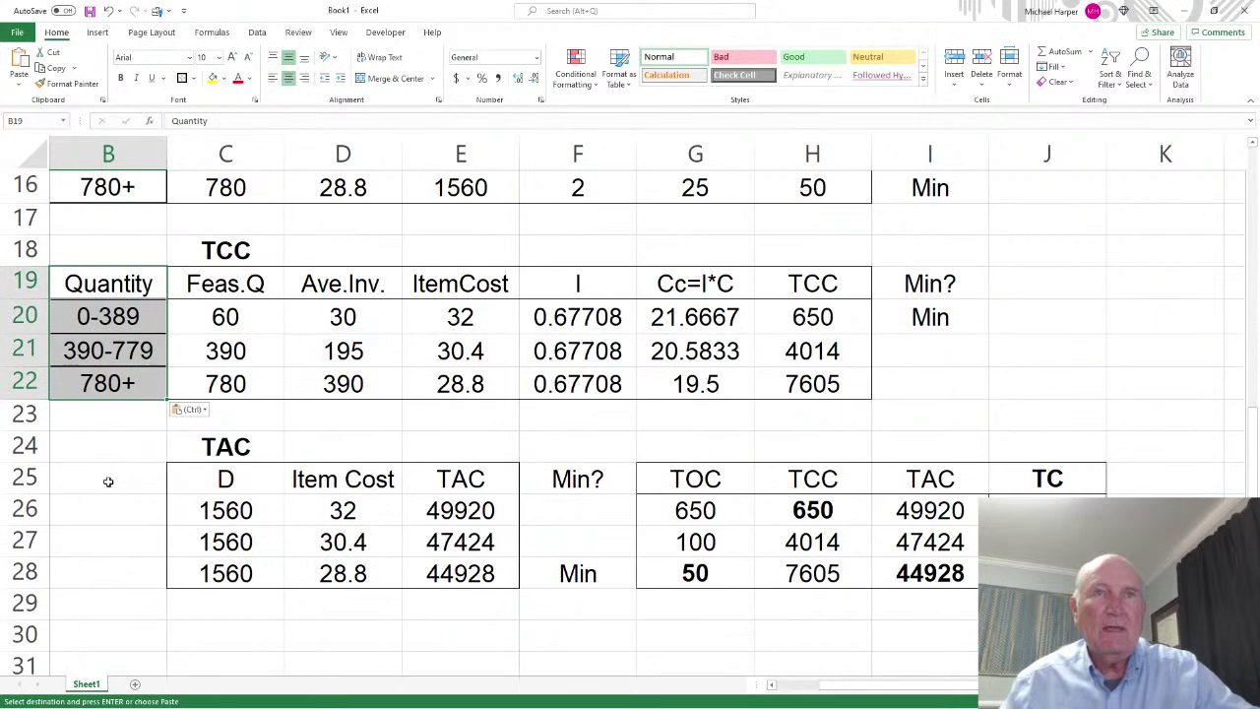
pyautogui.moveTo(108, 481); pyautogui.dragTo(112, 562)
pyautogui.hotkey('ctrl', 'v')
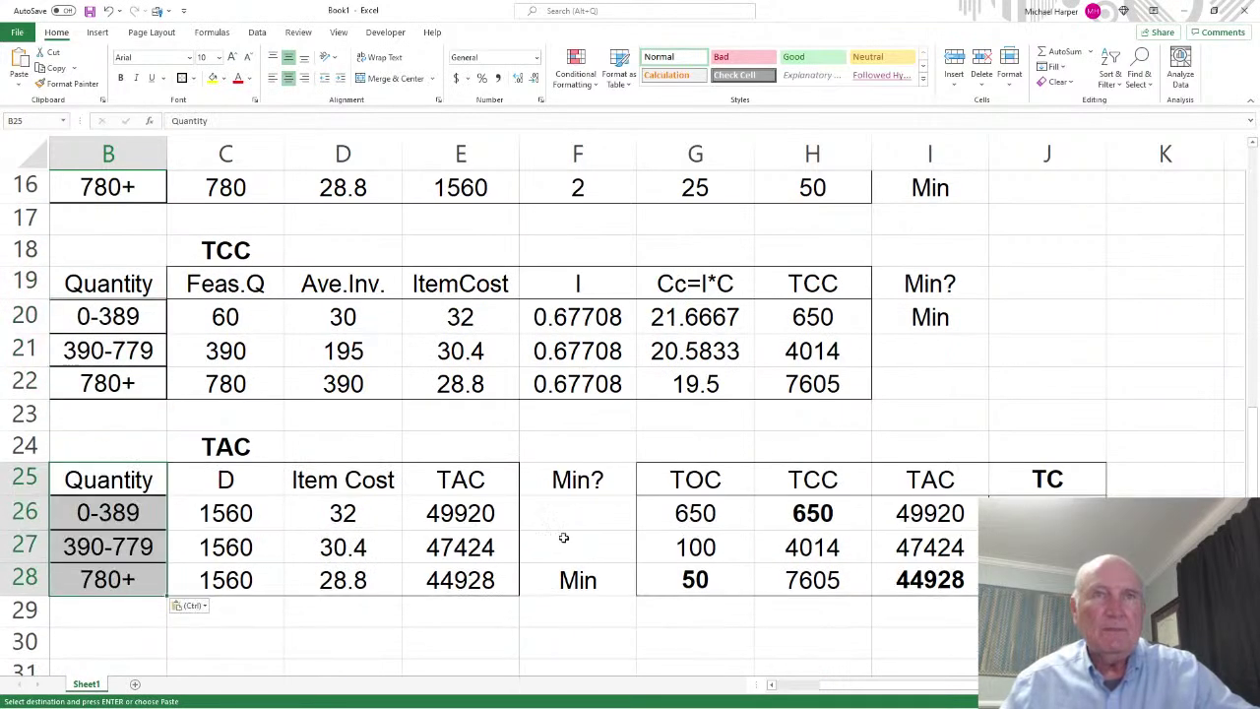
# Compare the costs of the 0-389 row with those of the 780+ row in the tables at rows 25 to 28
pyautogui.scroll(-1, 591, 539)
pyautogui.click(118, 419)
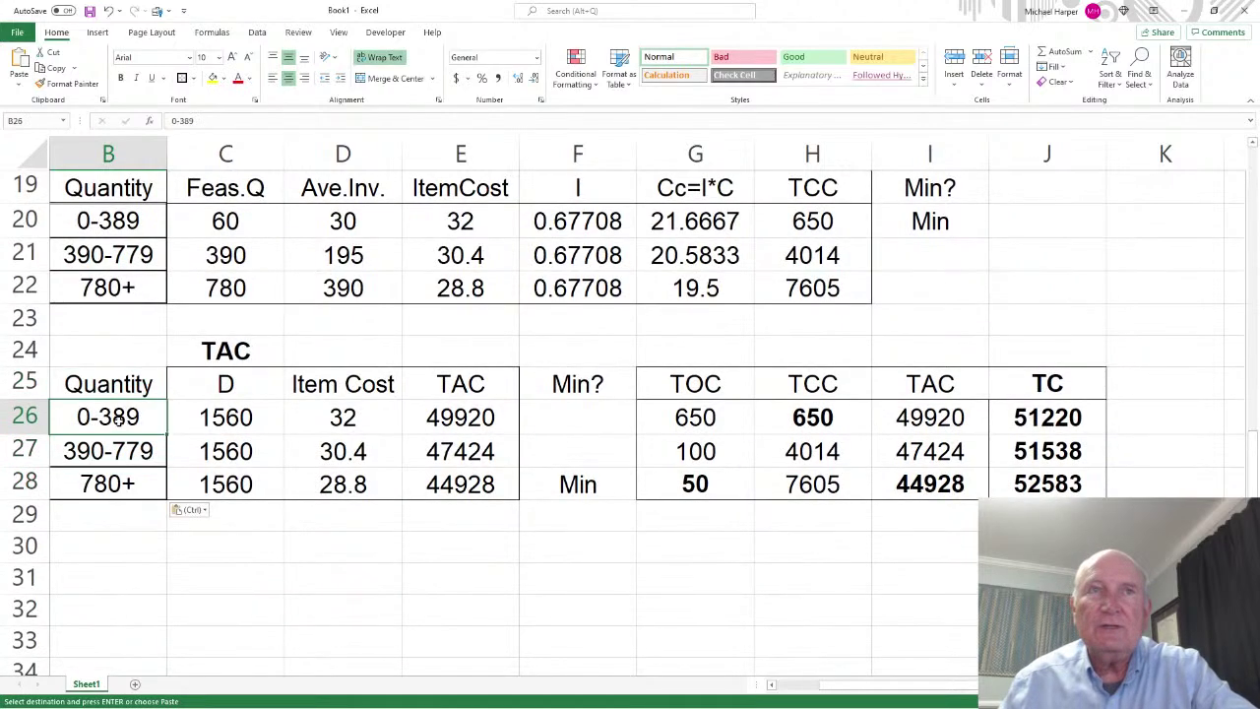
pyautogui.moveTo(113, 422); pyautogui.dragTo(815, 416)
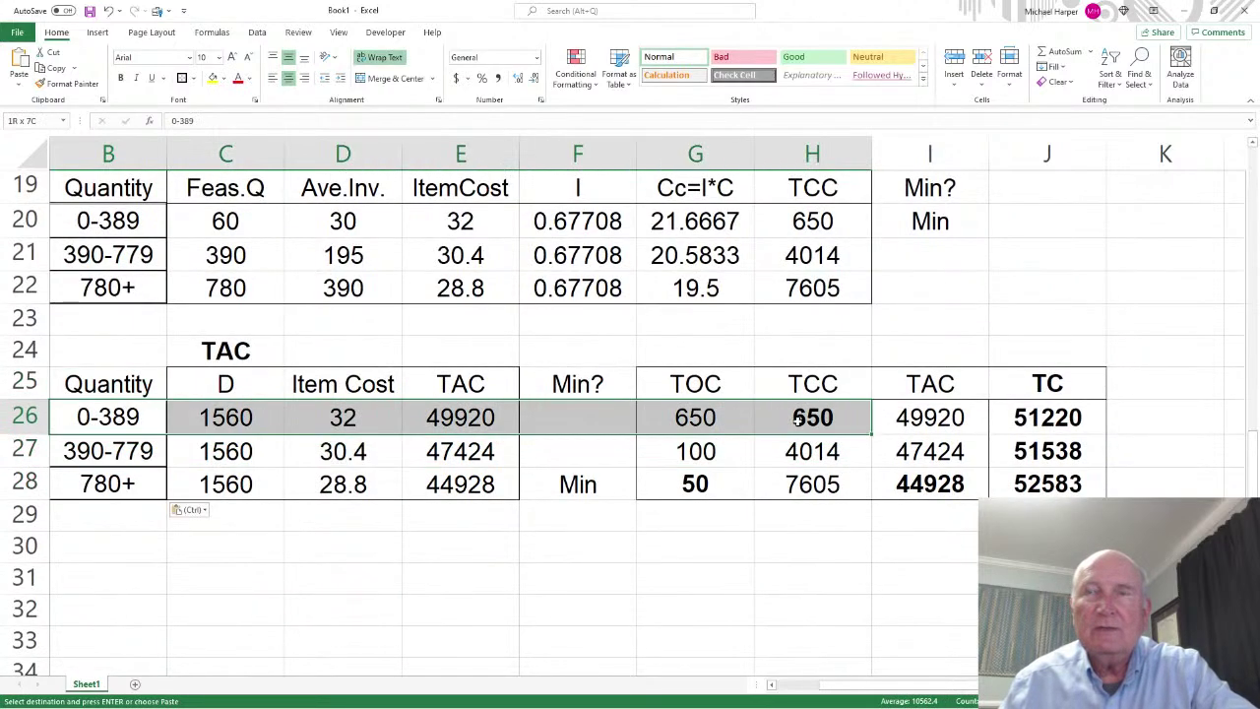
pyautogui.moveTo(68, 483); pyautogui.dragTo(1043, 485)
pyautogui.moveTo(940, 482); pyautogui.dragTo(809, 482)
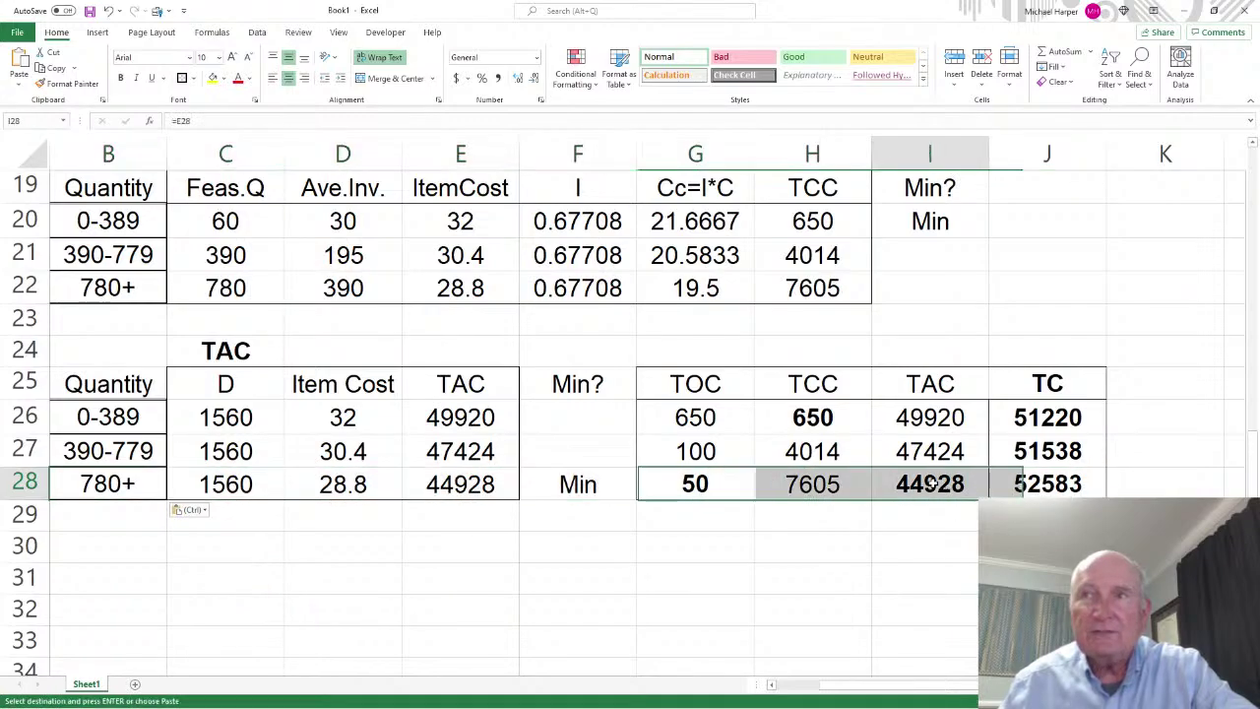
pyautogui.click(701, 484)
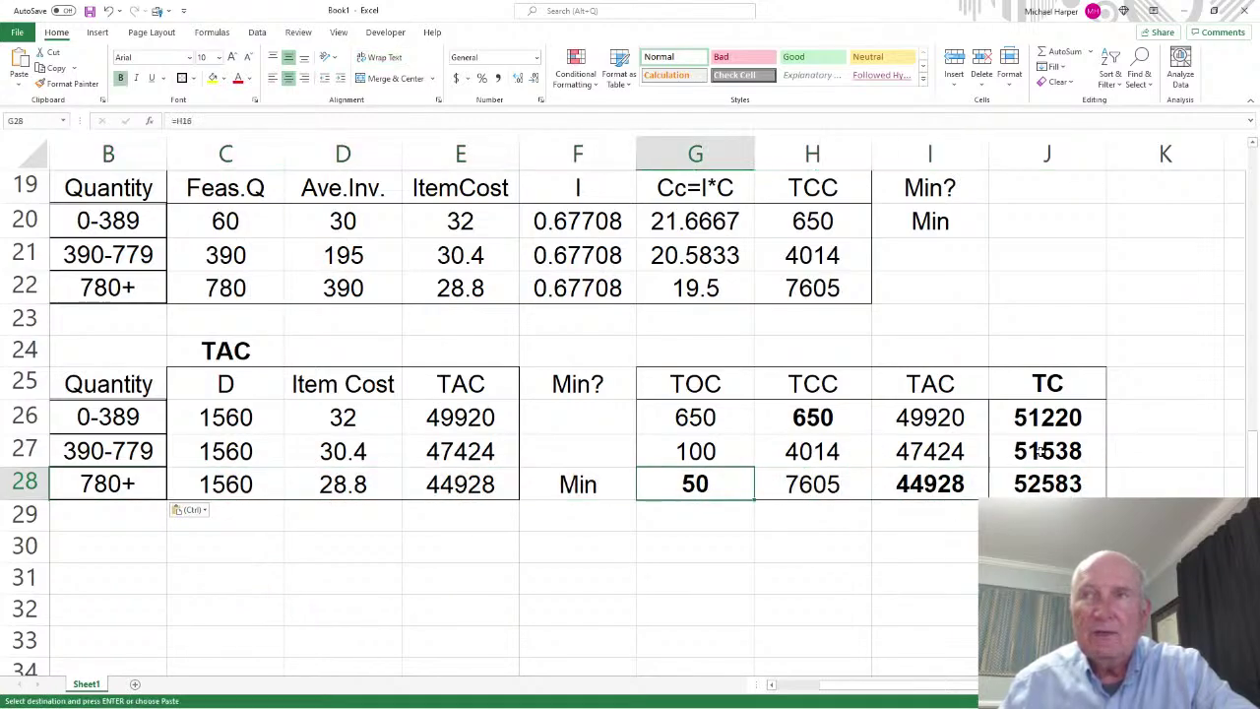
# Add an outline border around the lowest TC value in J26 and clear the leftover copy selection
pyautogui.click(1051, 421)
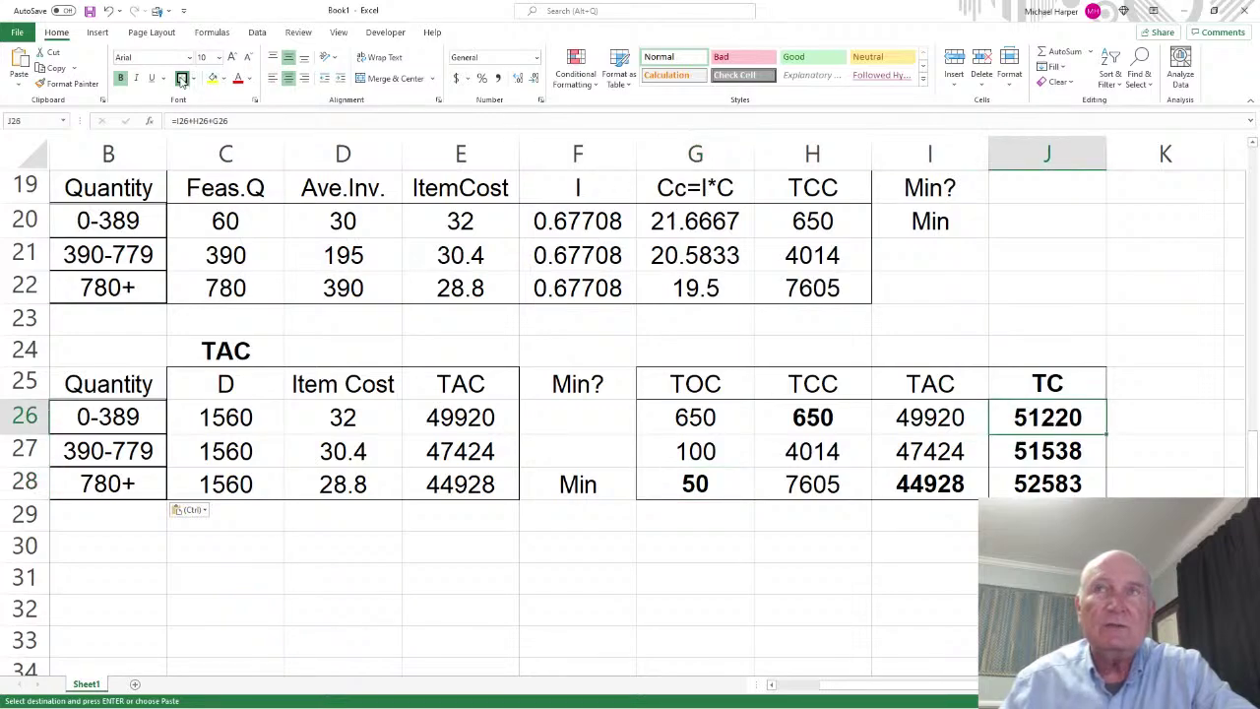
pyautogui.press('Escape')
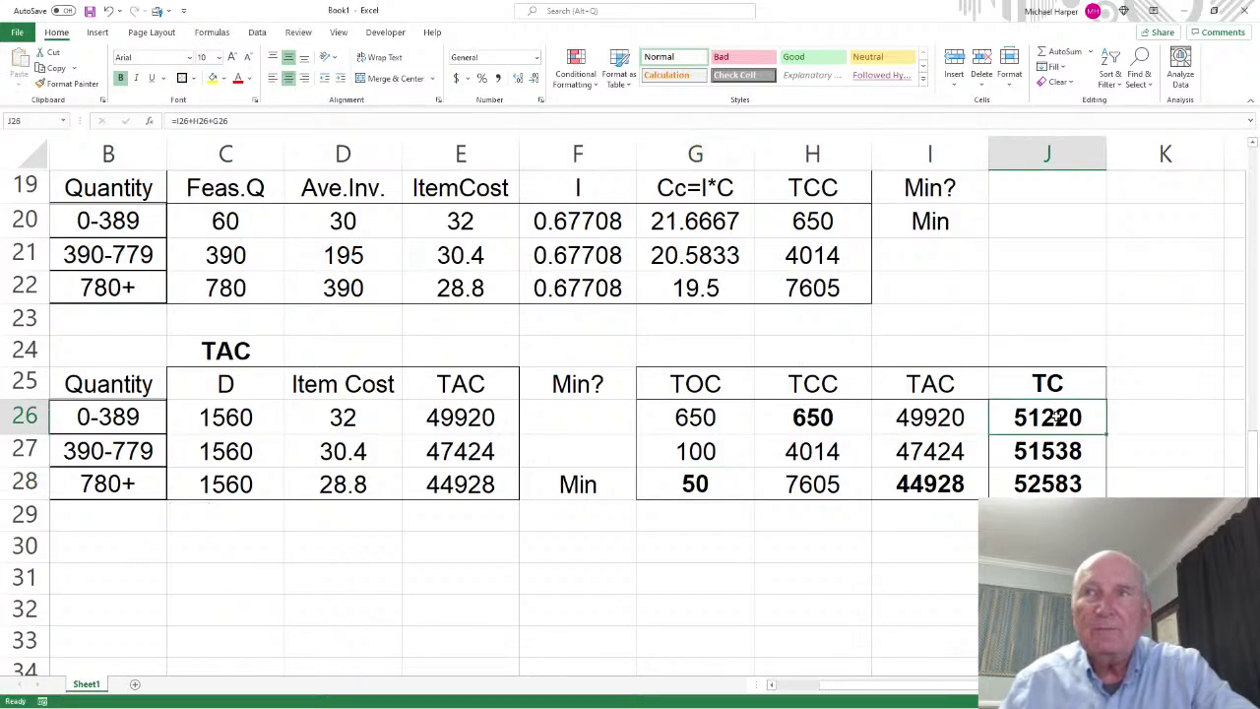
pyautogui.click(811, 418)
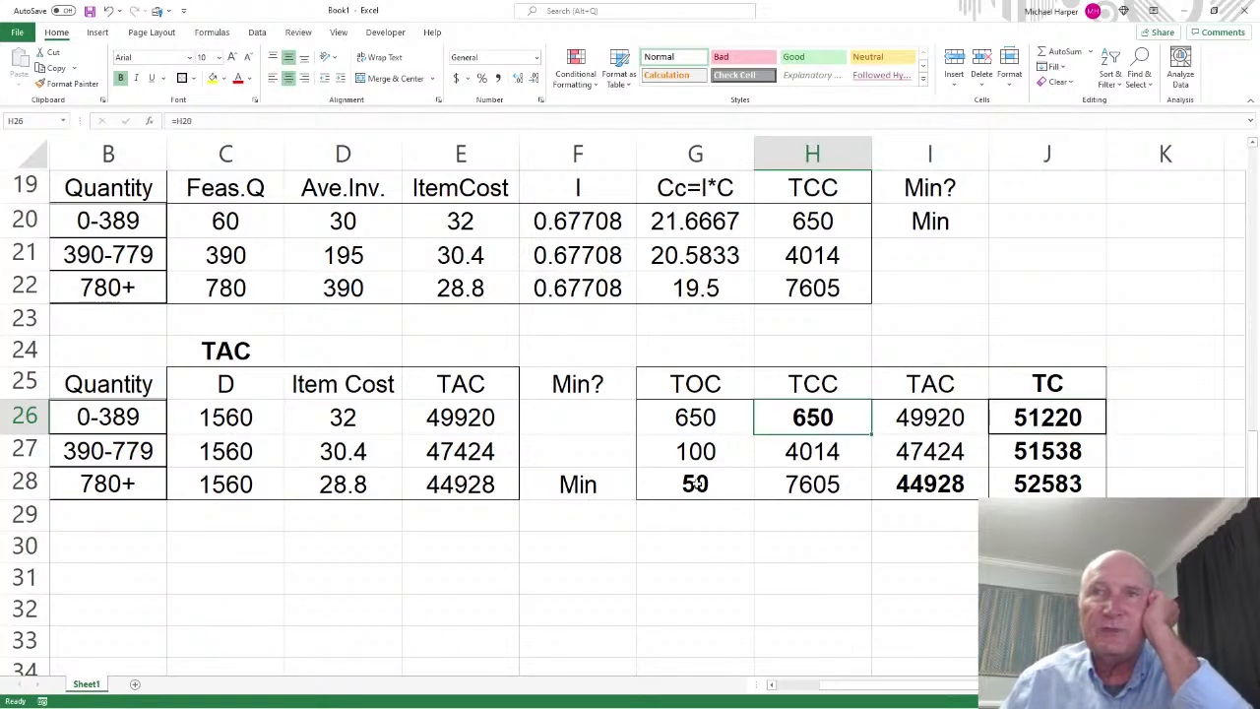
# Compare the TOC, TCC and TAC values across the three quantity ranges in G26:I28
pyautogui.moveTo(695, 484); pyautogui.dragTo(695, 418)
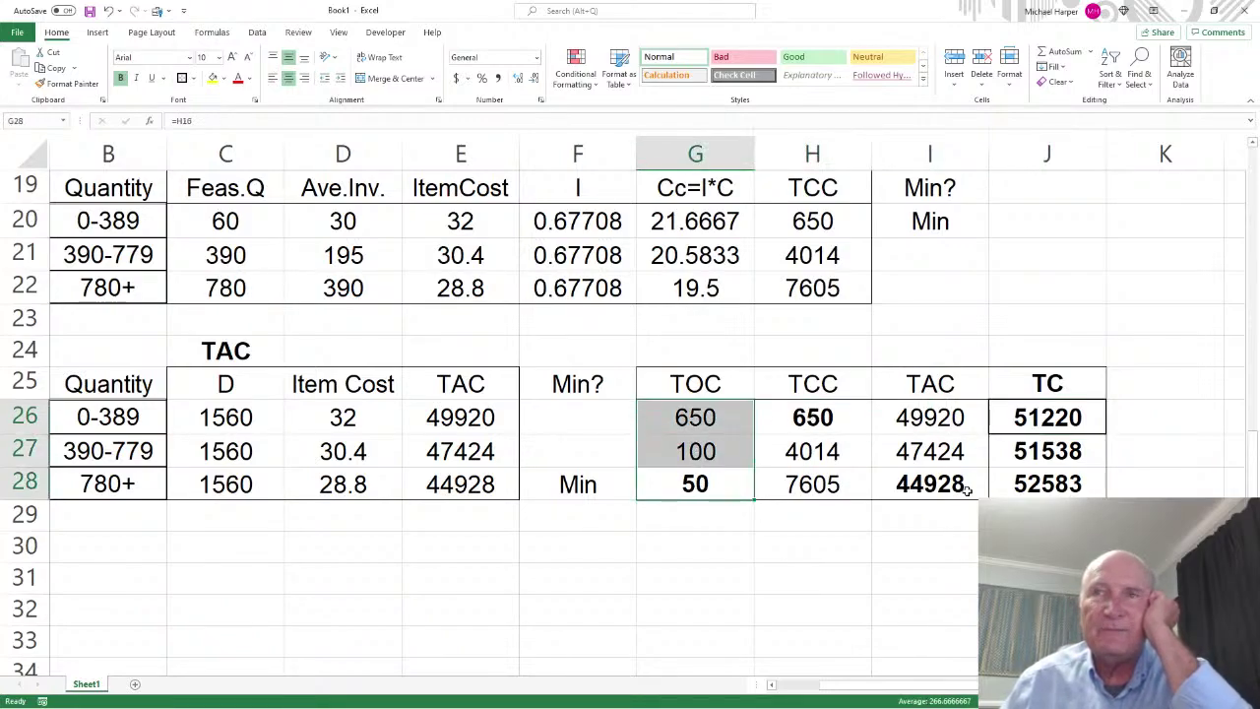
pyautogui.moveTo(812, 484); pyautogui.dragTo(812, 451)
pyautogui.moveTo(925, 484); pyautogui.dragTo(928, 419)
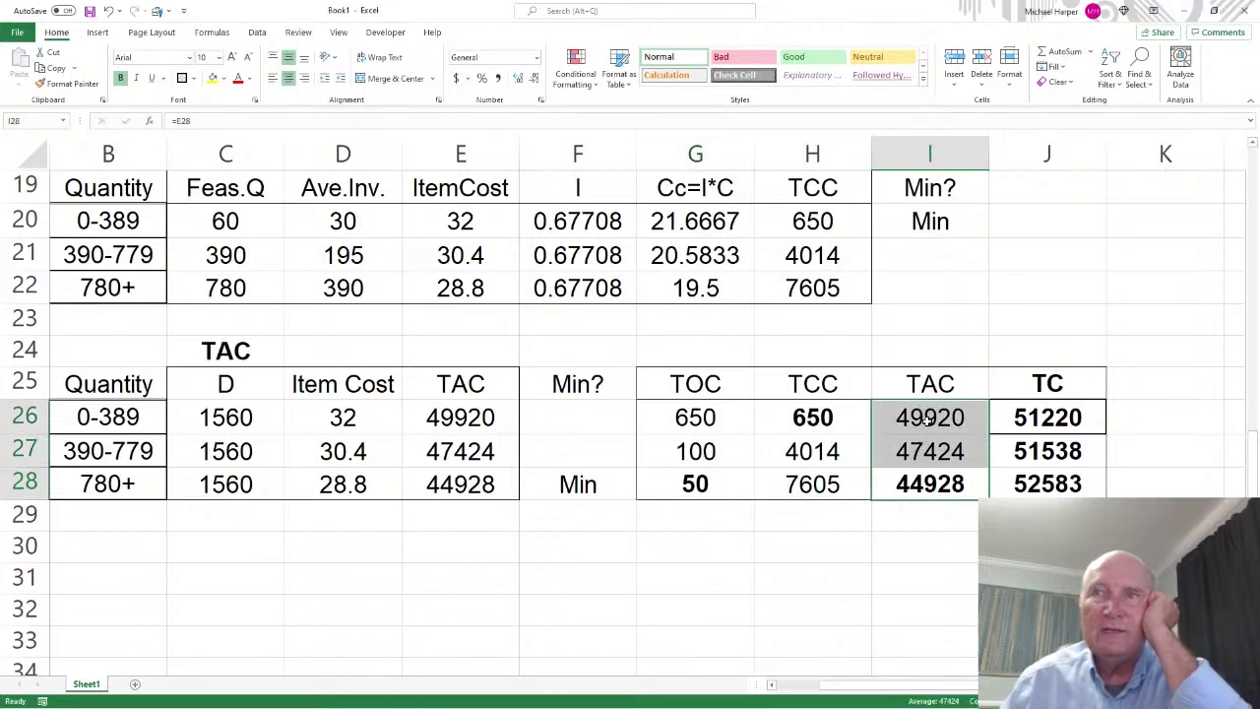
pyautogui.moveTo(809, 421); pyautogui.dragTo(858, 498)
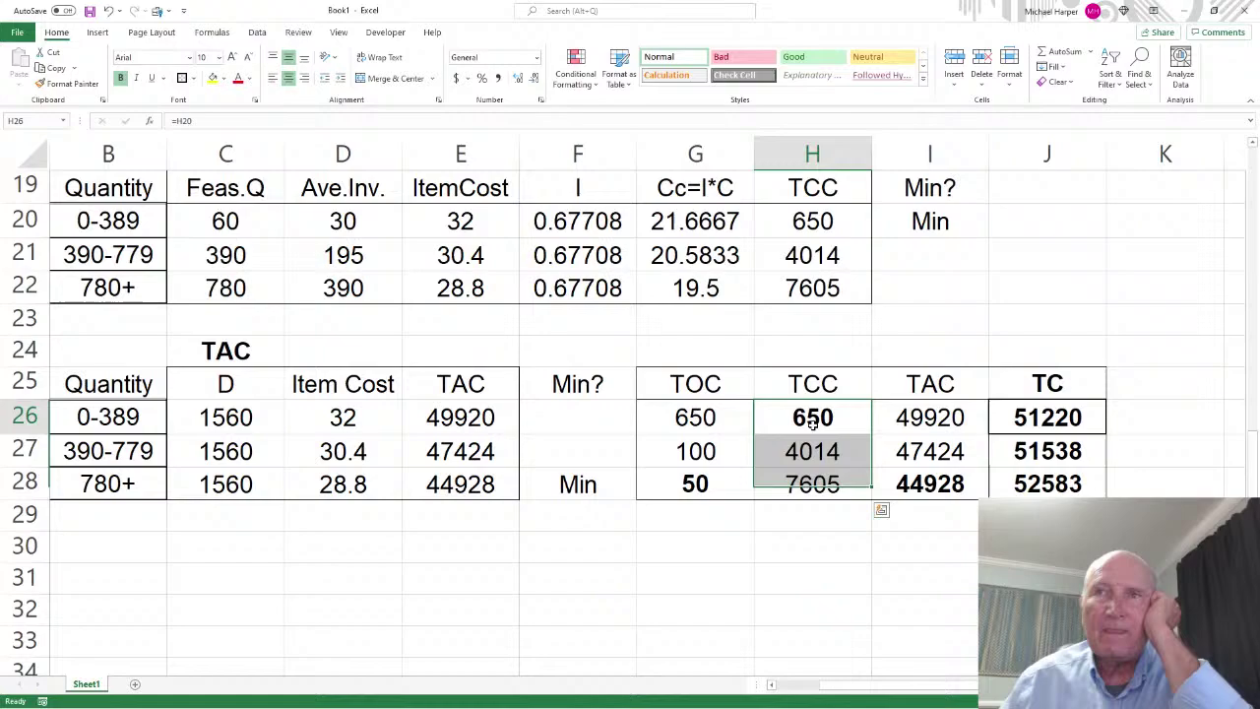
pyautogui.click(812, 421)
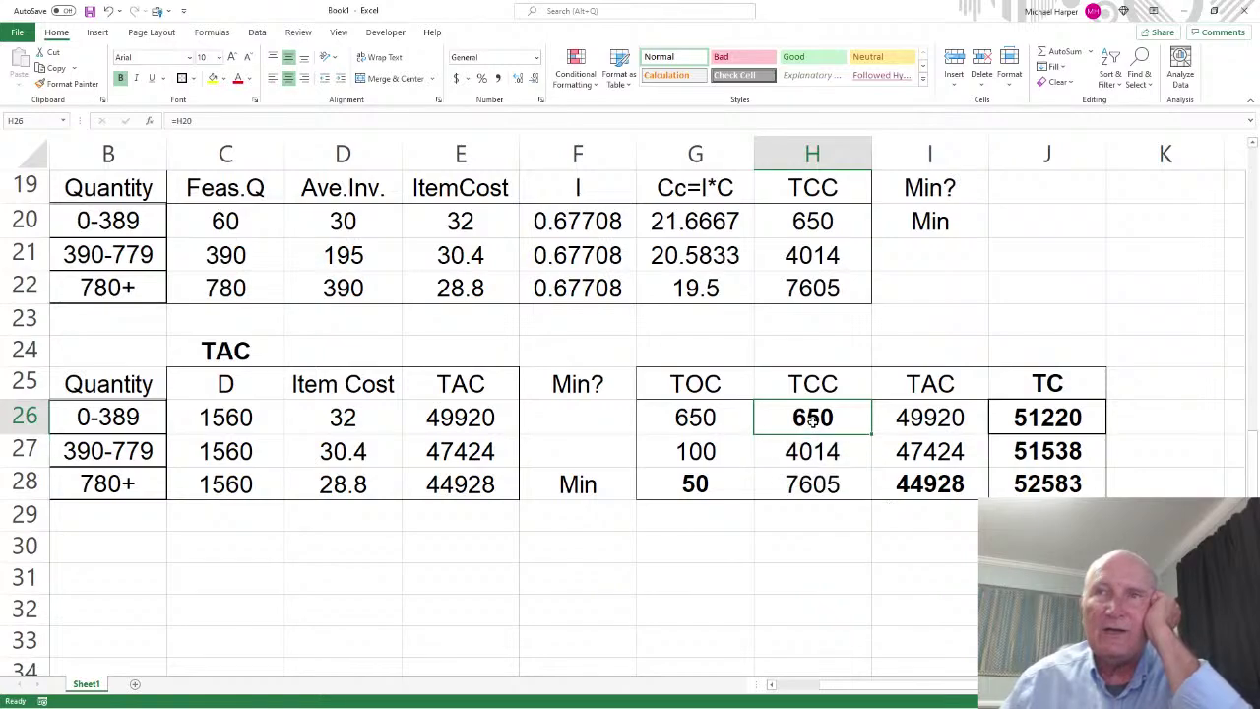
pyautogui.moveTo(812, 422); pyautogui.dragTo(814, 482)
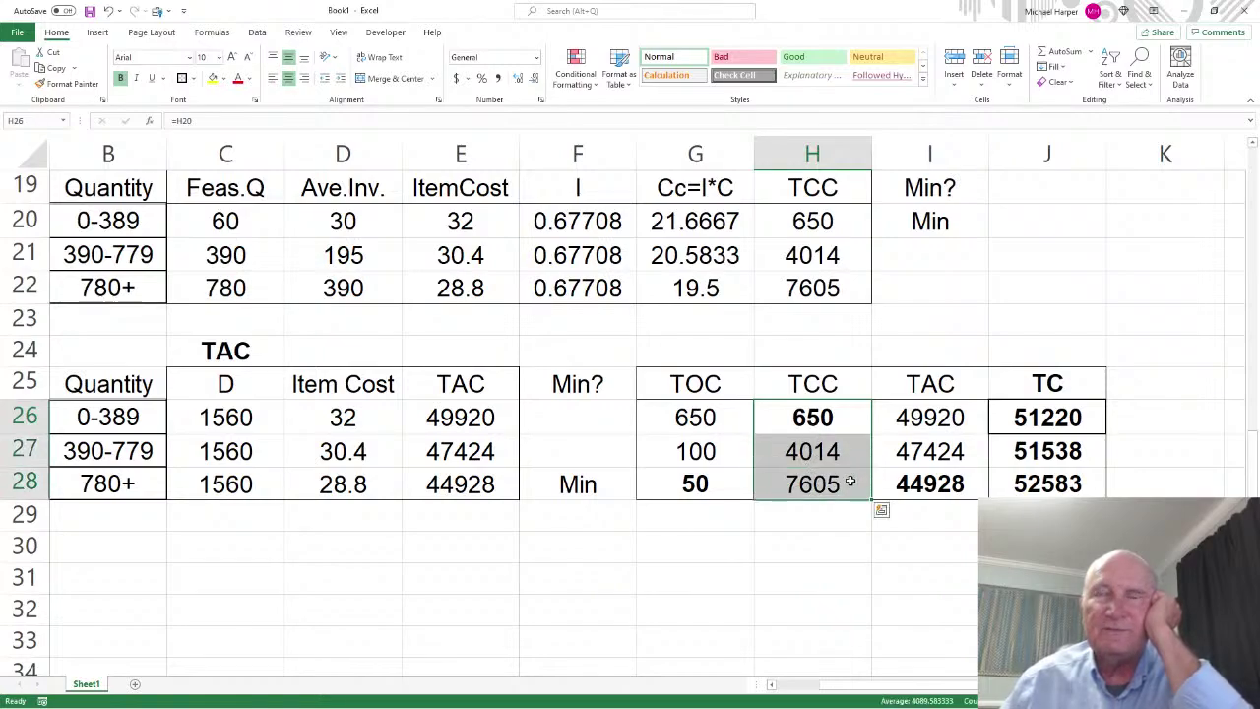
pyautogui.click(814, 421)
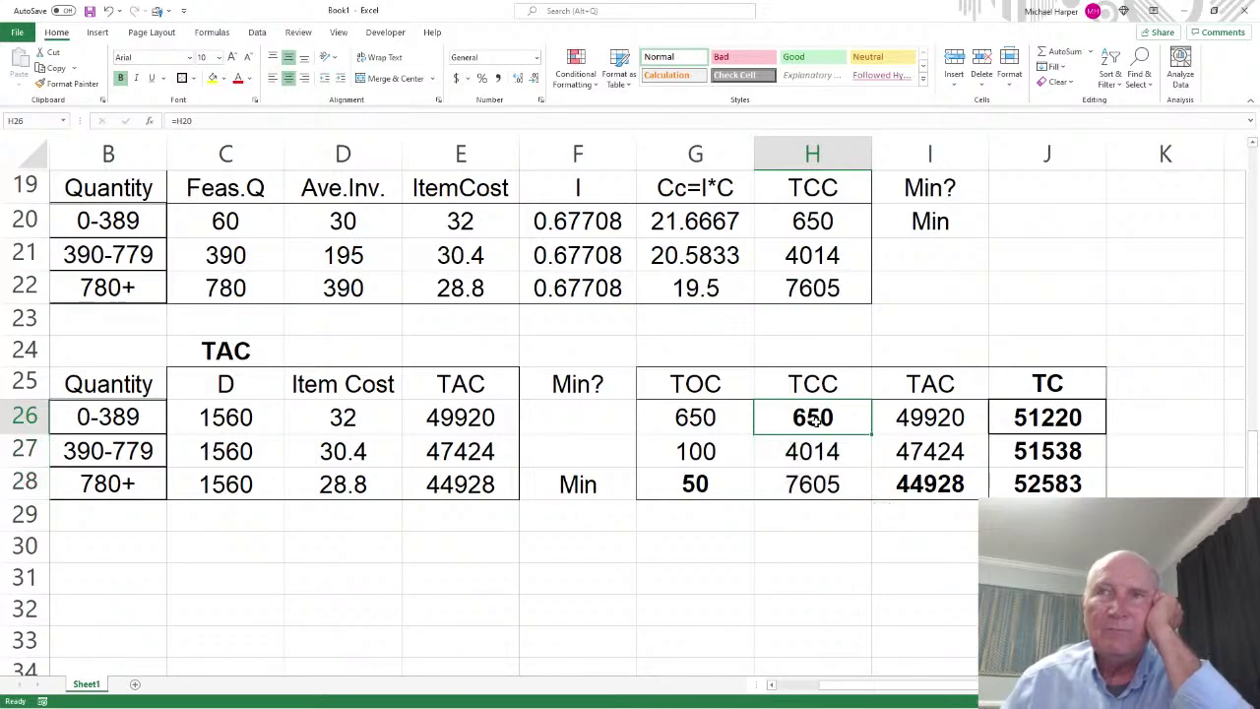
# Review the 780+ discount row C6:E6 against the TCC and the carrying rate I in row 10
pyautogui.scroll(6, 822, 423)
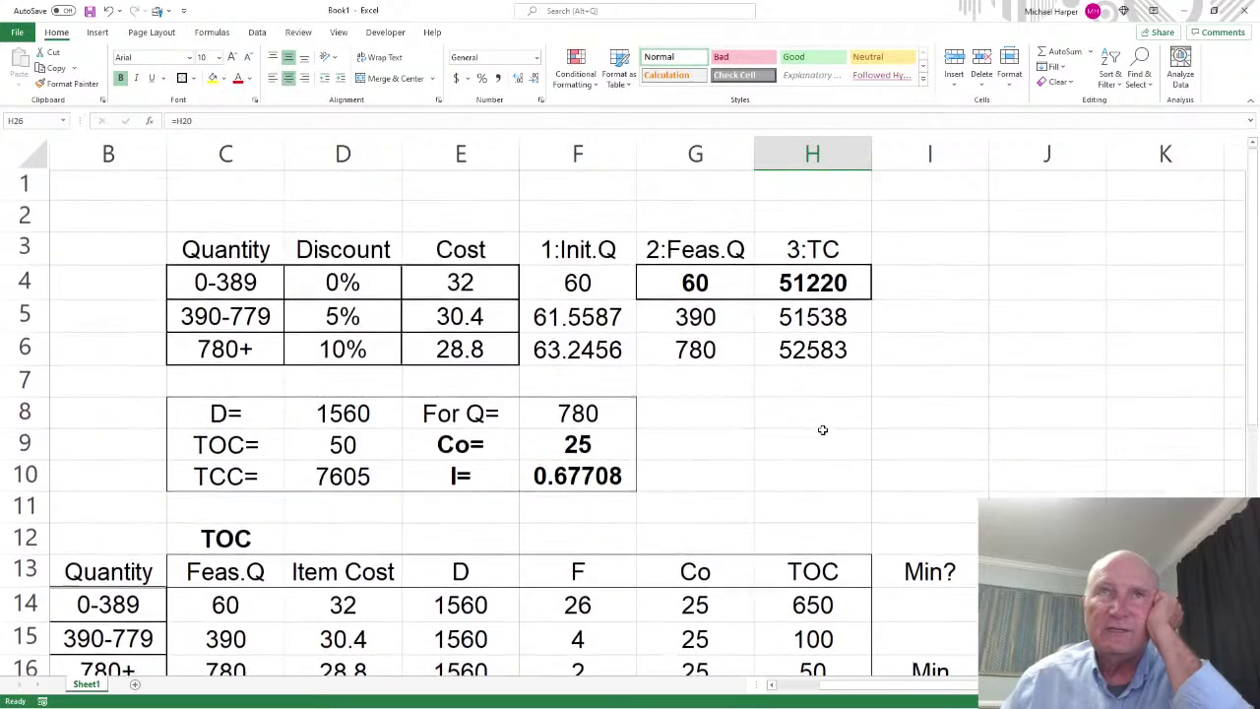
pyautogui.moveTo(230, 358); pyautogui.dragTo(468, 353)
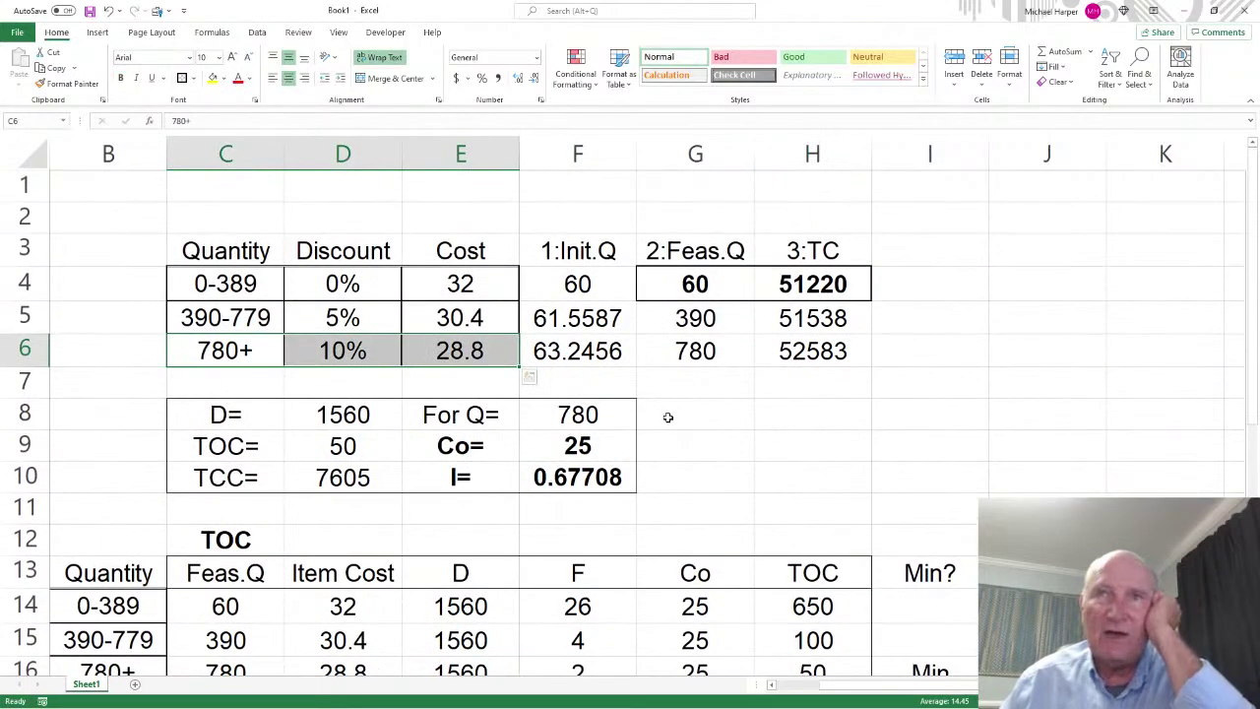
pyautogui.click(561, 477)
pyautogui.moveTo(277, 481); pyautogui.dragTo(507, 480)
pyautogui.click(556, 486)
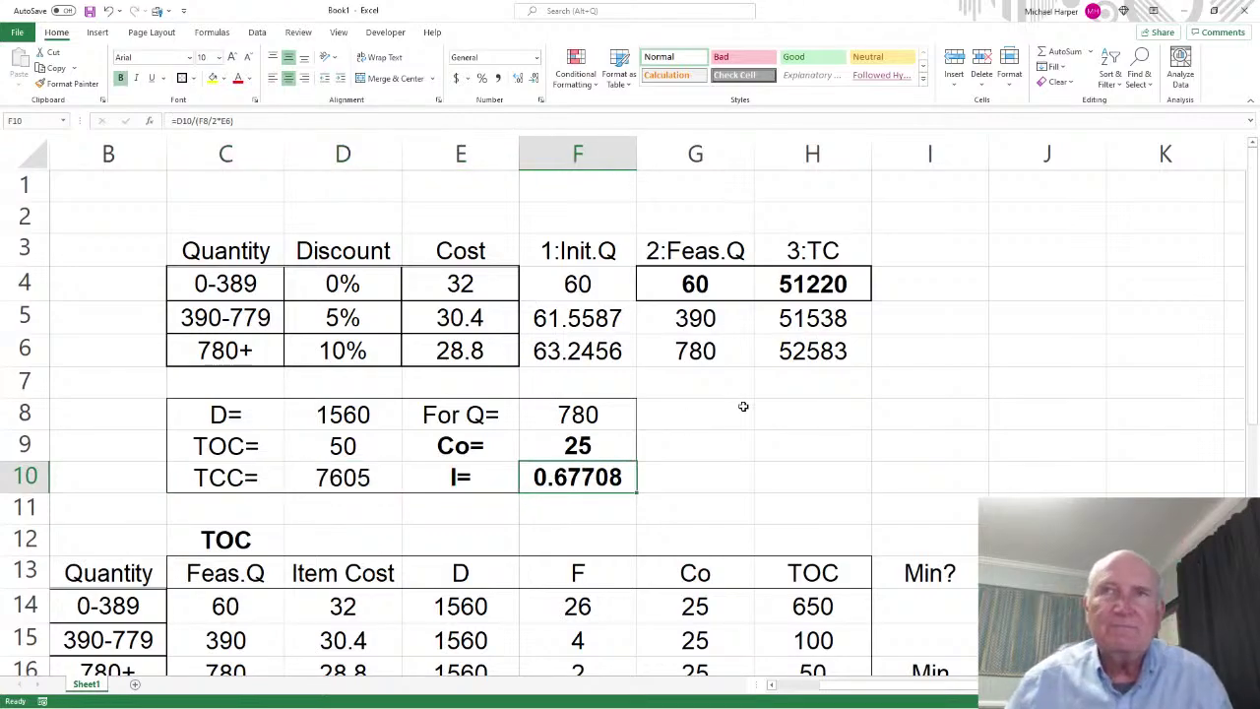
pyautogui.scroll(-1, 743, 406)
pyautogui.scroll(1, 743, 407)
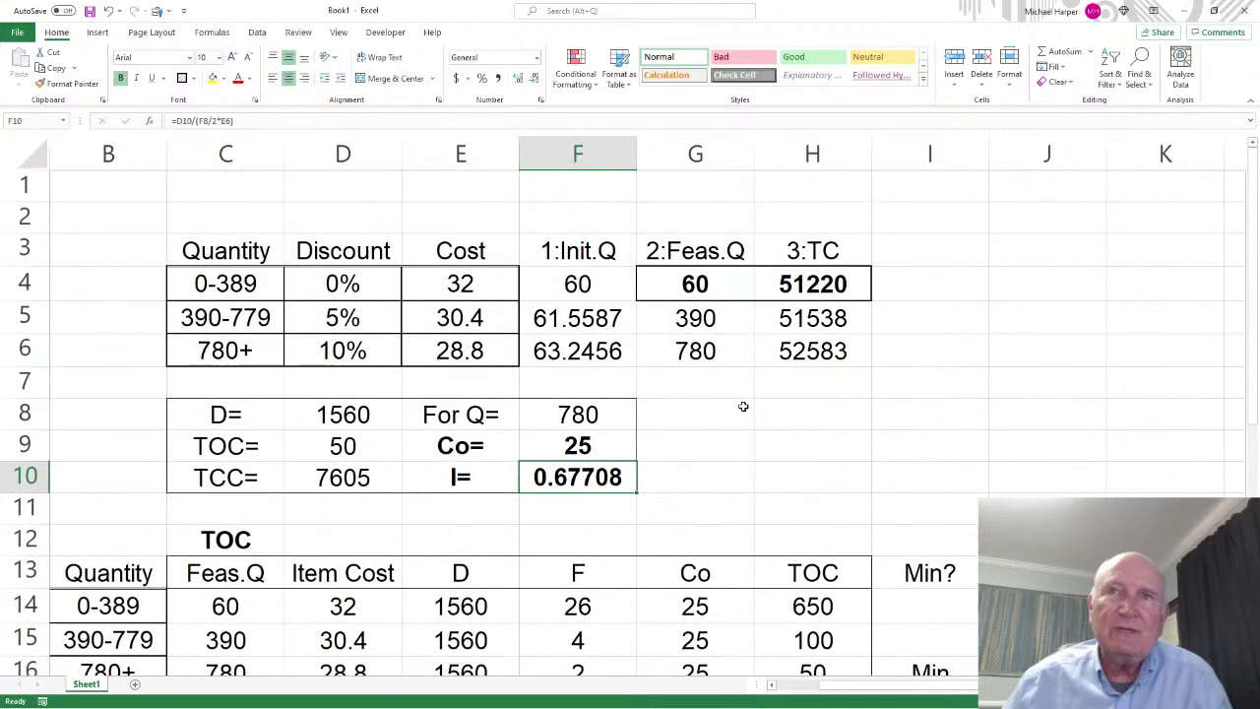
# Insert a blank row at row 7, between the discount table and the D, TOC and TCC block
pyautogui.click(802, 413)
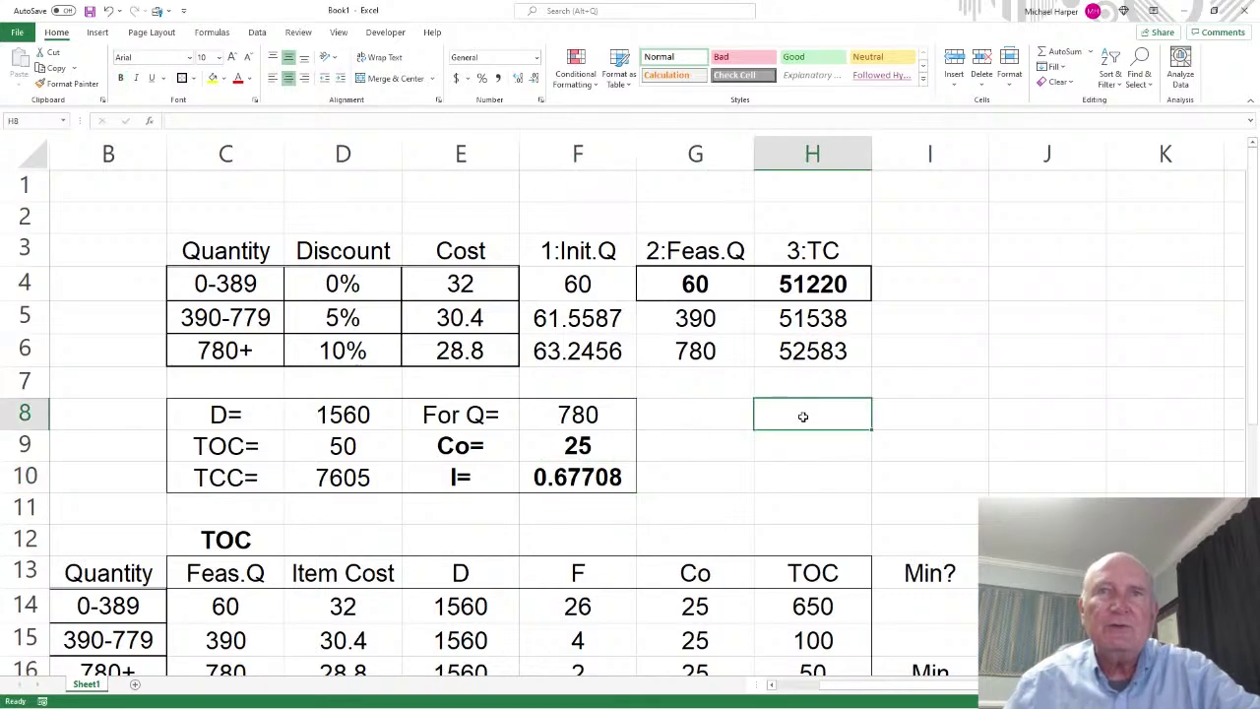
pyautogui.click(20, 386)
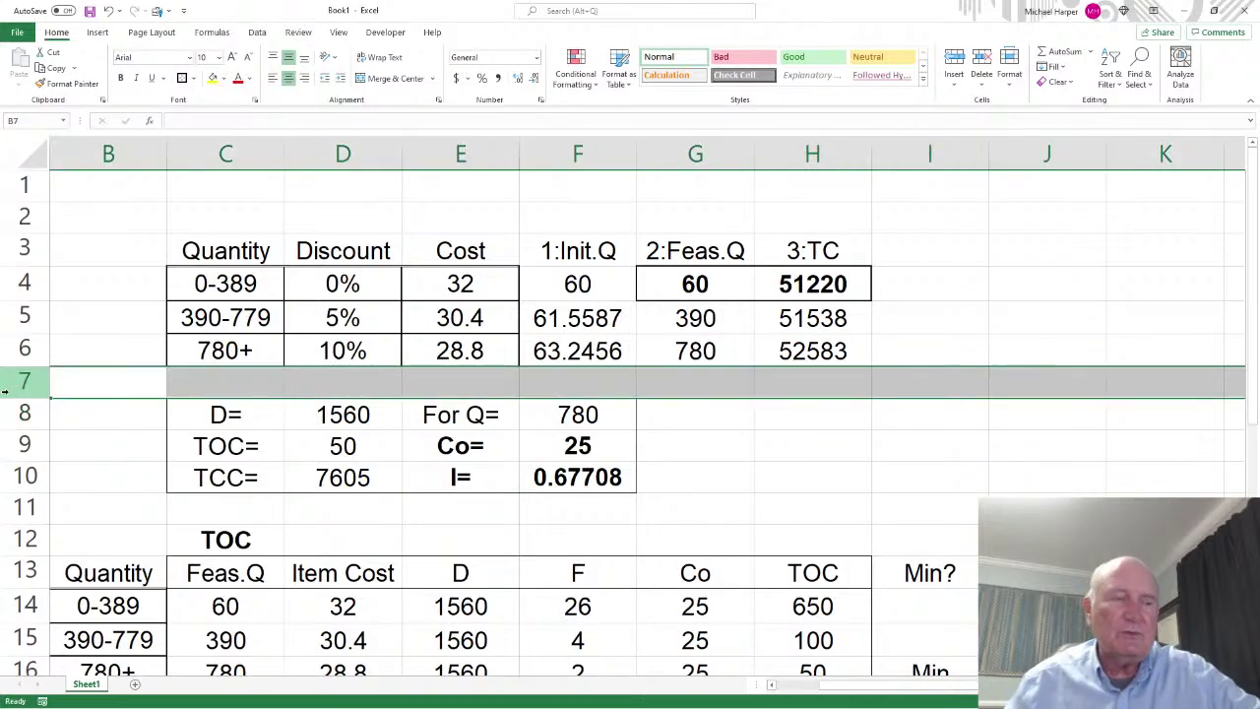
pyautogui.hotkey('ctrl', 'shift', '+')
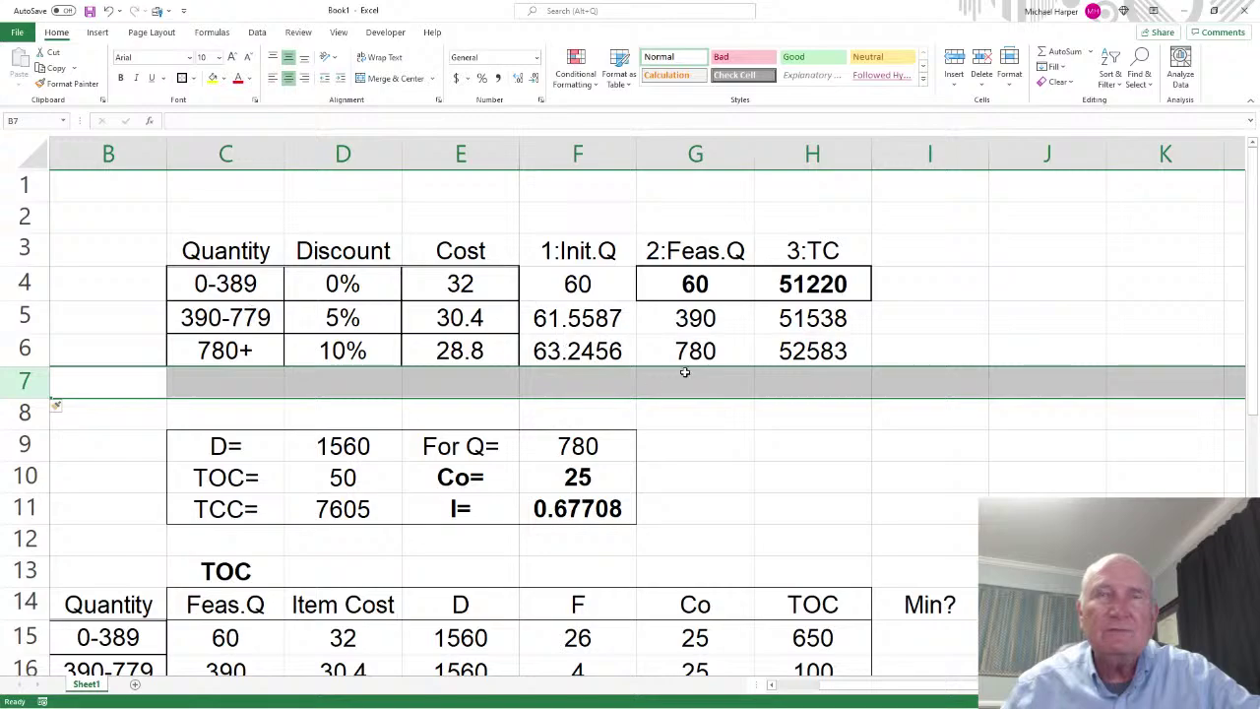
# Link H8 to the feasible quantity header with =G3 and fill the formula down to H11
pyautogui.click(814, 418)
pyautogui.write('=')
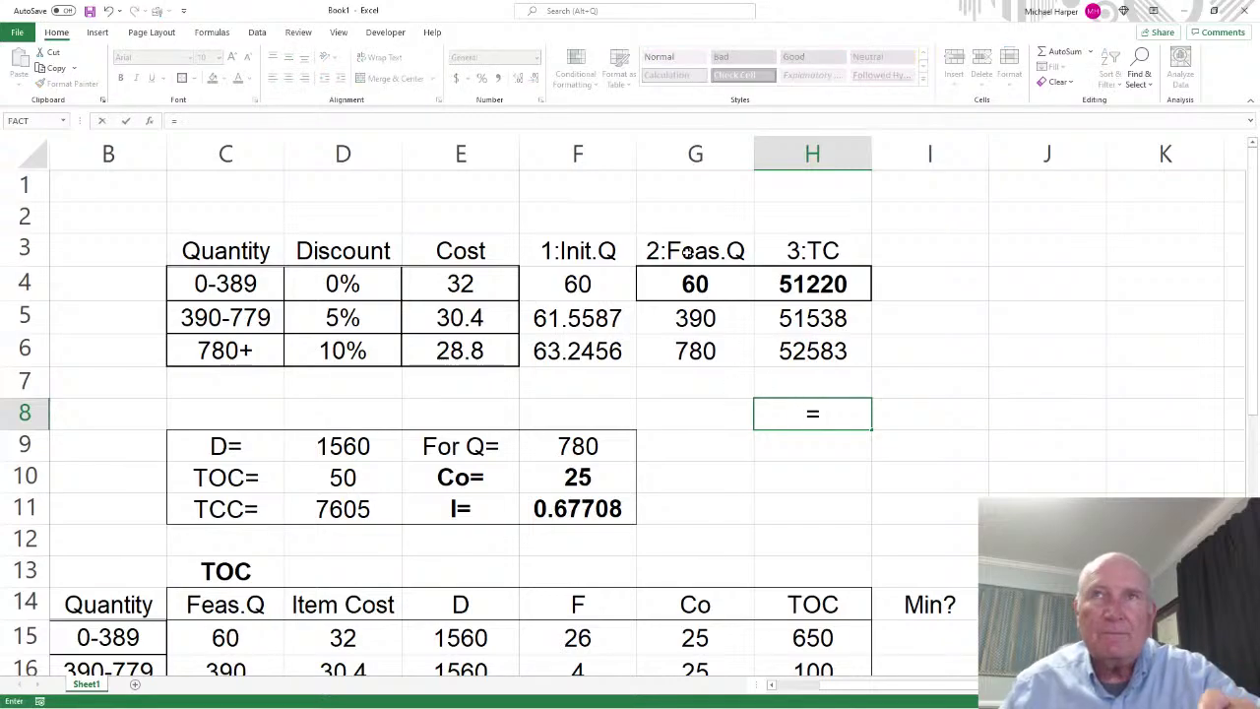
pyautogui.click(695, 251)
pyautogui.press('Return')
pyautogui.click(823, 412)
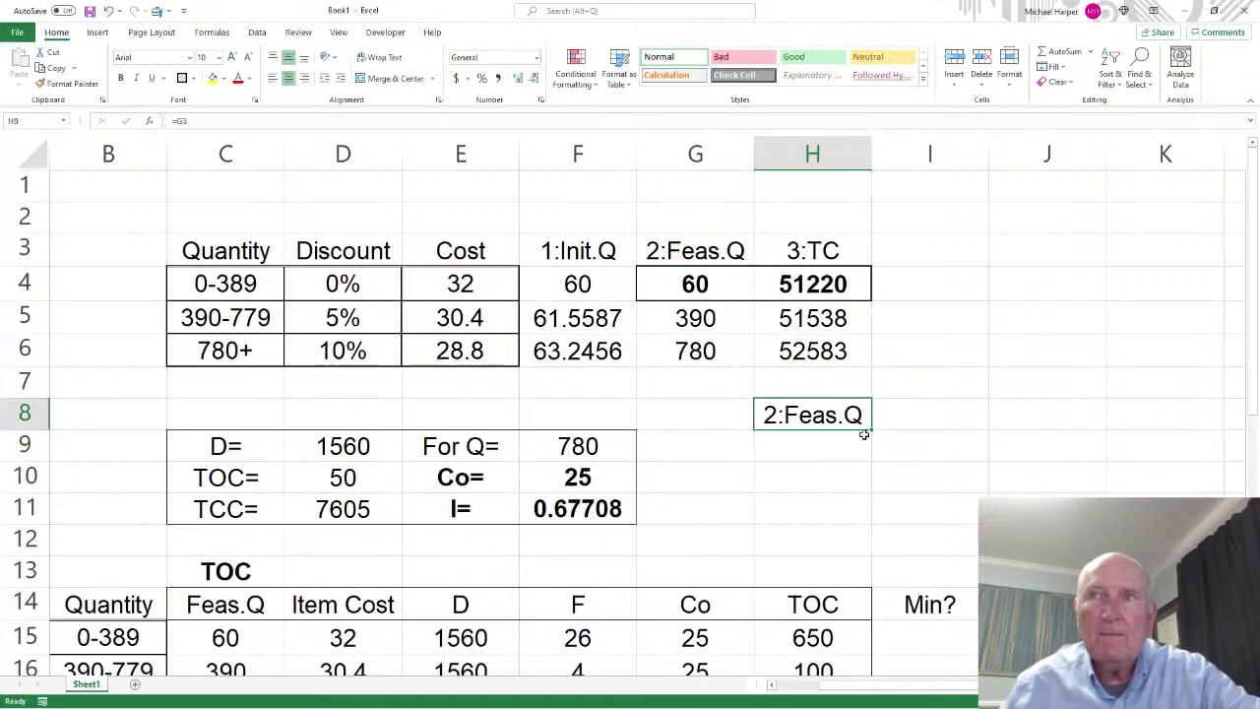
pyautogui.moveTo(872, 430); pyautogui.dragTo(872, 517)
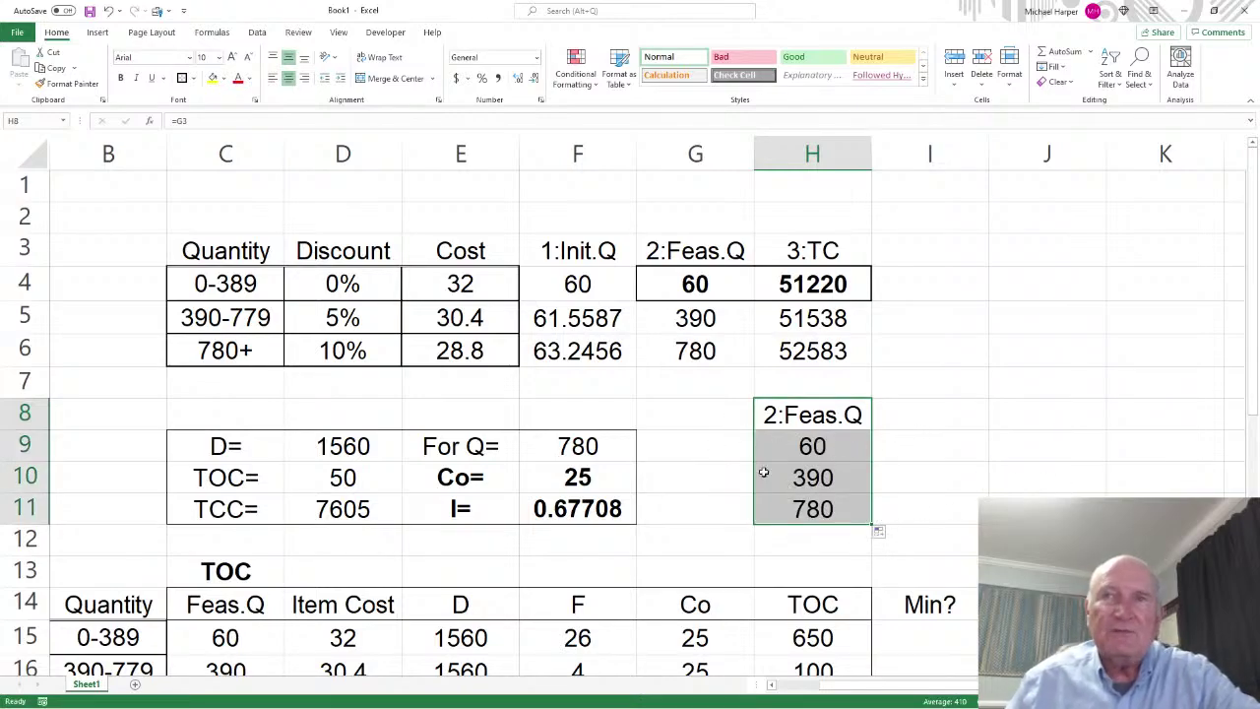
# Link I8 to the F header of the TOC table with =F14 and fill the formula down to I11
pyautogui.click(926, 418)
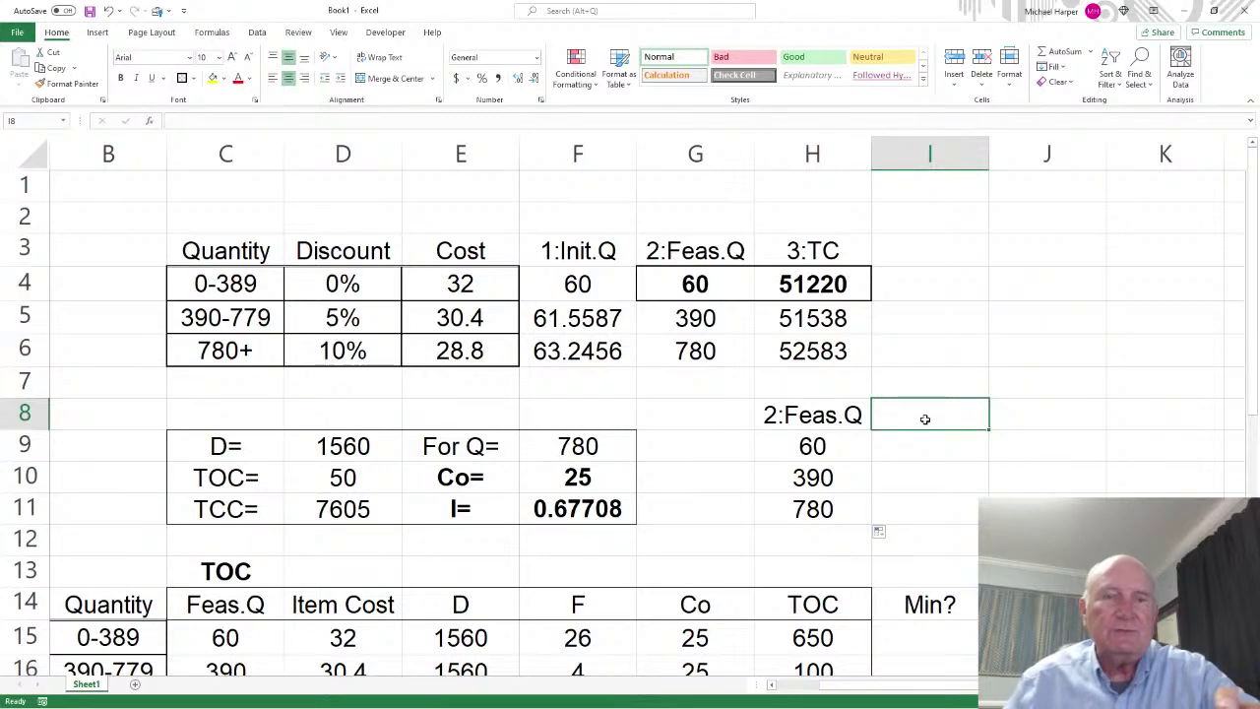
pyautogui.write('=')
pyautogui.scroll(-1, 703, 492)
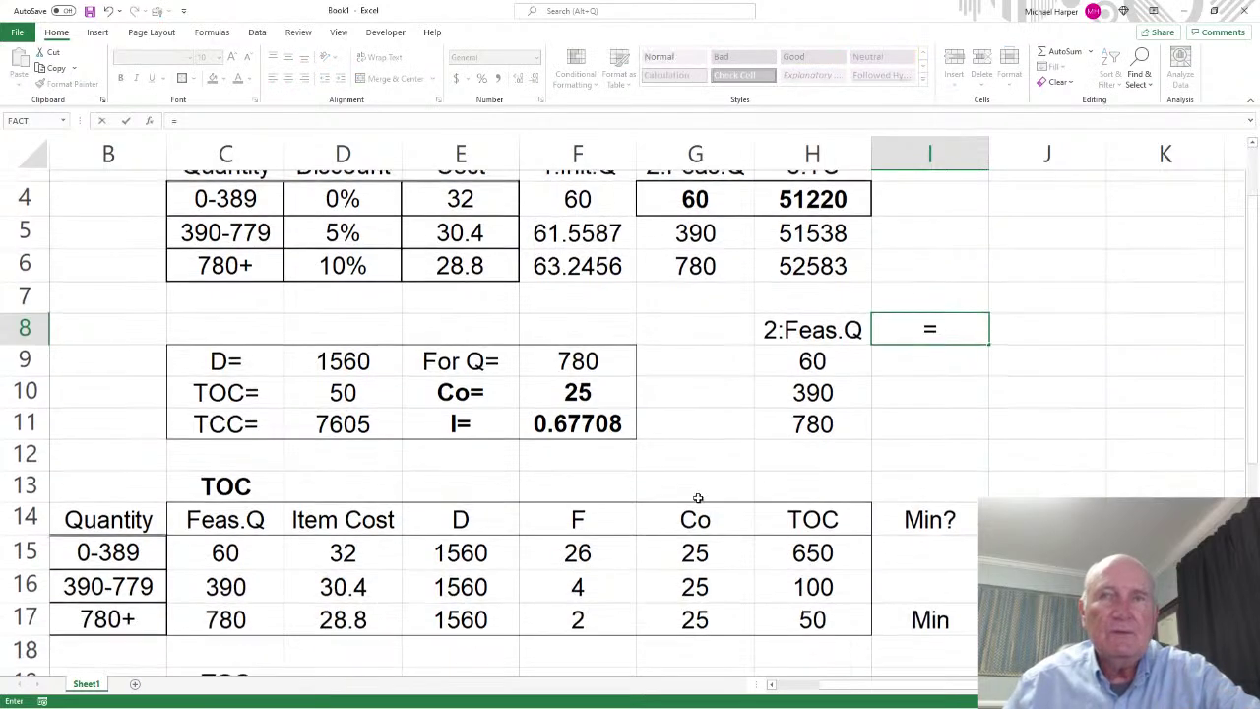
pyautogui.click(581, 514)
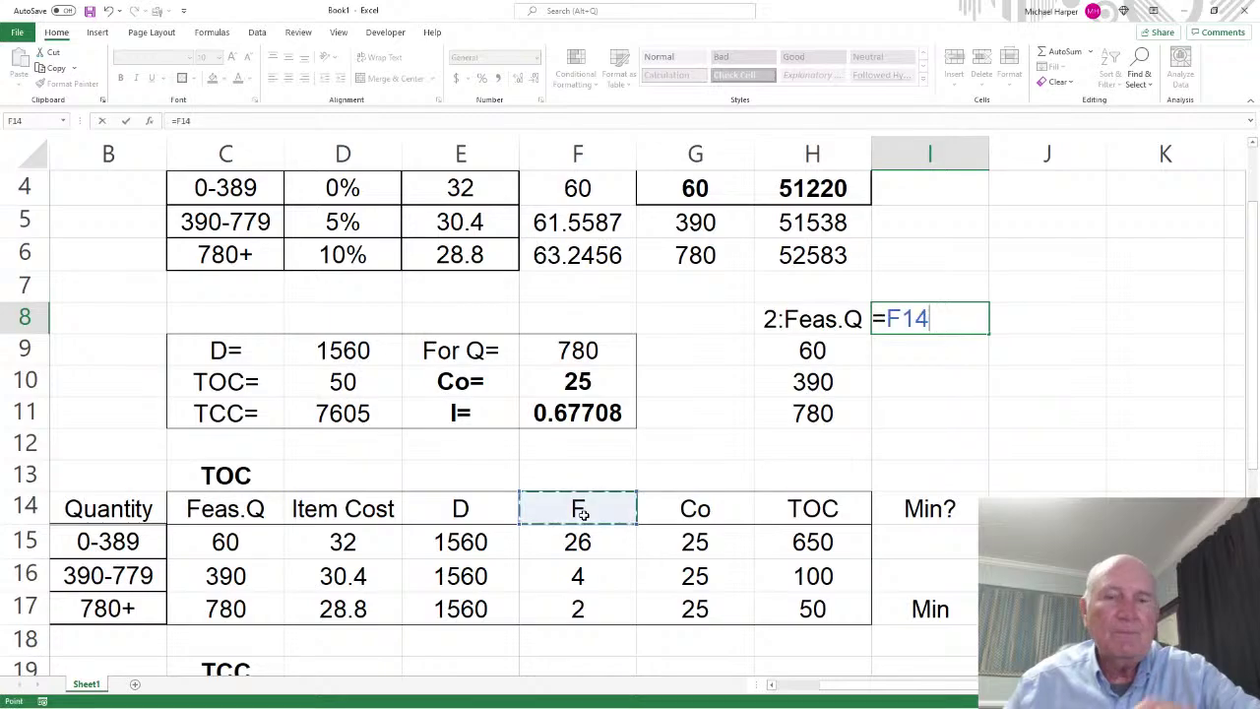
pyautogui.press('Return')
pyautogui.click(941, 322)
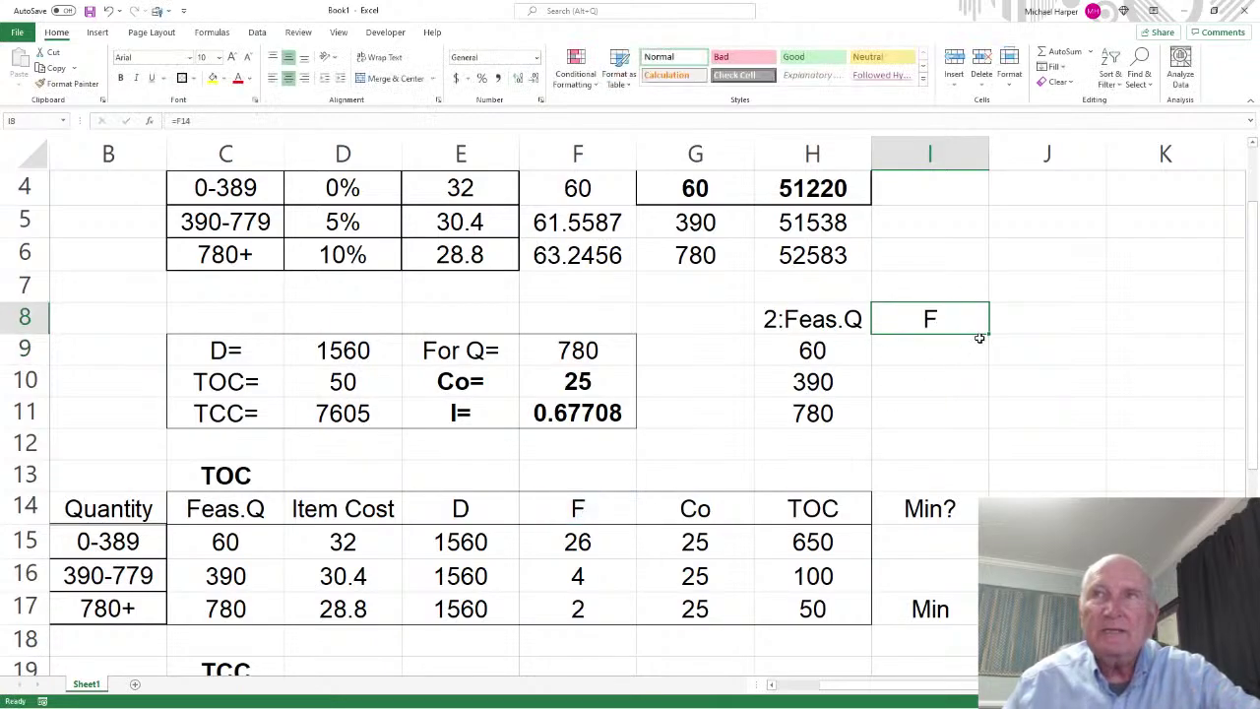
pyautogui.moveTo(990, 334); pyautogui.dragTo(990, 425)
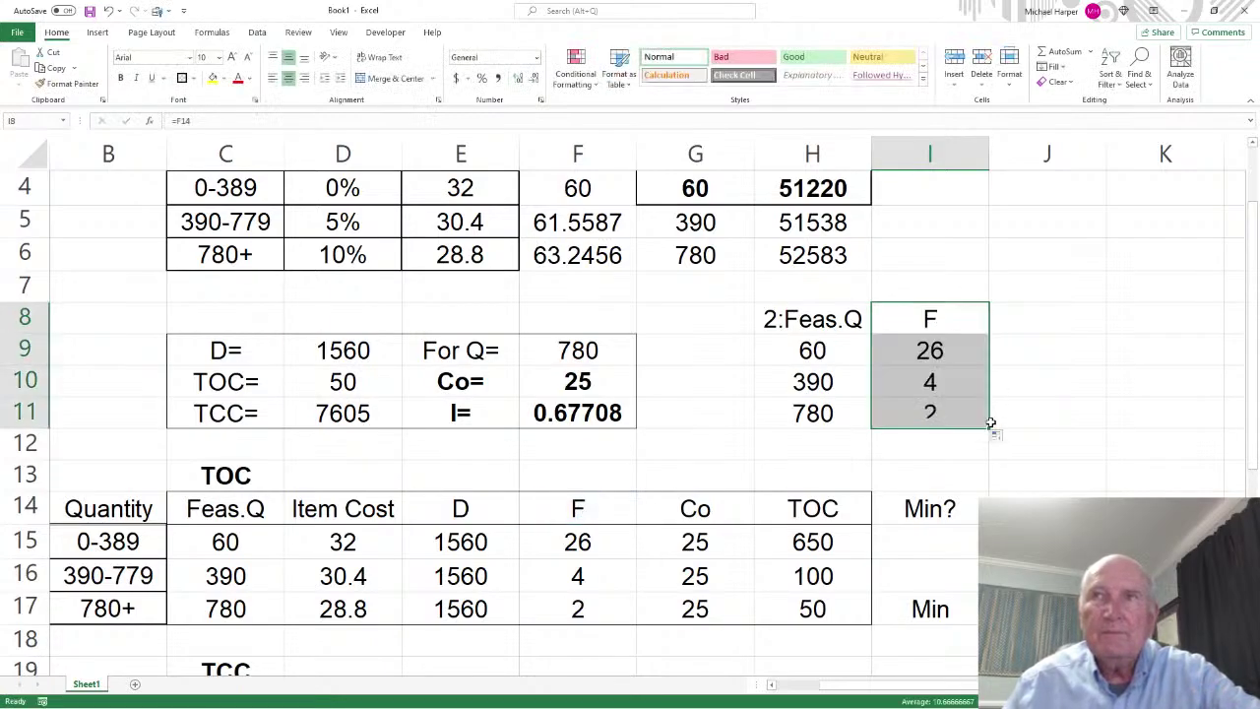
# Link J8 to the Ave.Inv. header of the TCC table with =D20 and fill the formula down to J11
pyautogui.click(1038, 324)
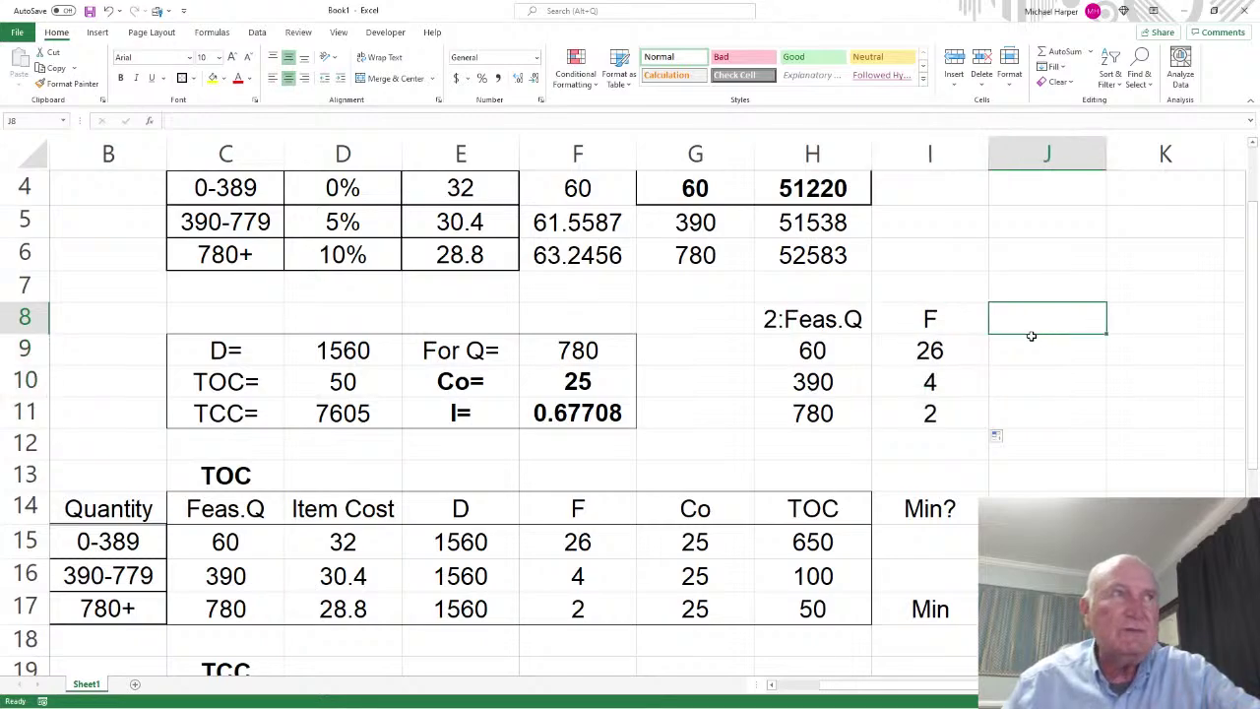
pyautogui.write('=')
pyautogui.scroll(-2, 796, 440)
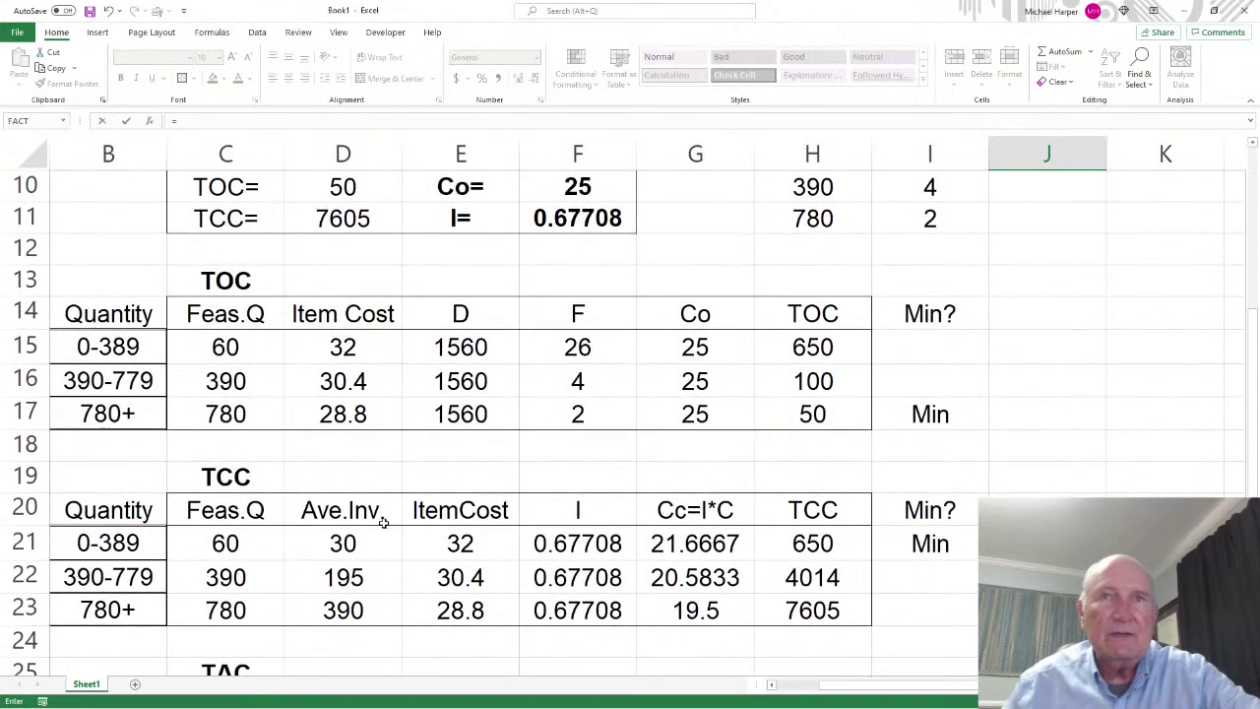
pyautogui.click(343, 510)
pyautogui.press('Return')
pyautogui.scroll(3, 969, 453)
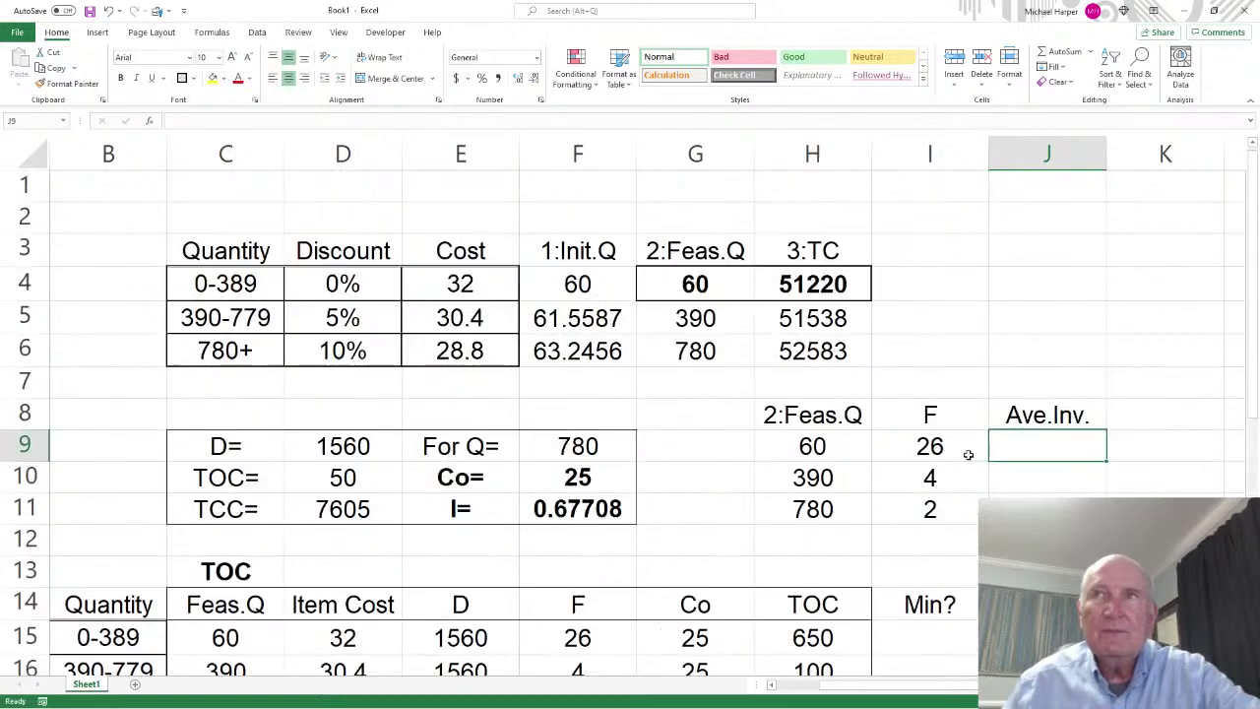
pyautogui.click(1076, 422)
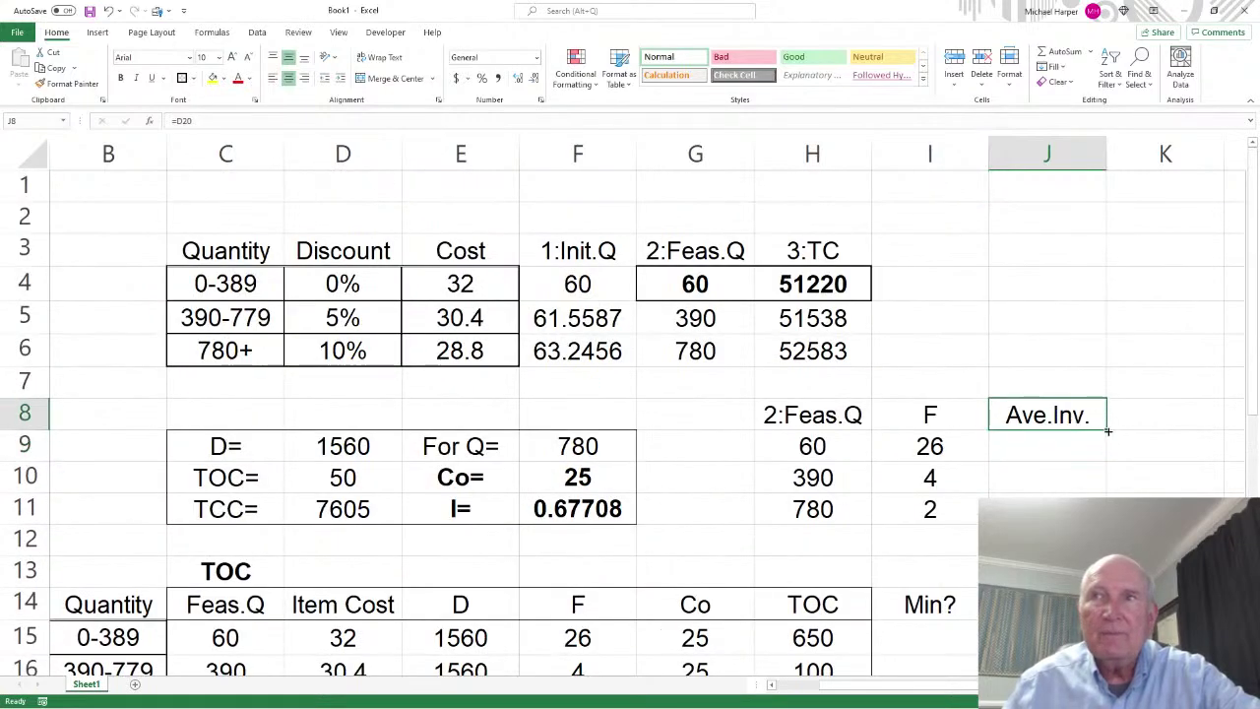
pyautogui.moveTo(1108, 431); pyautogui.dragTo(1045, 492)
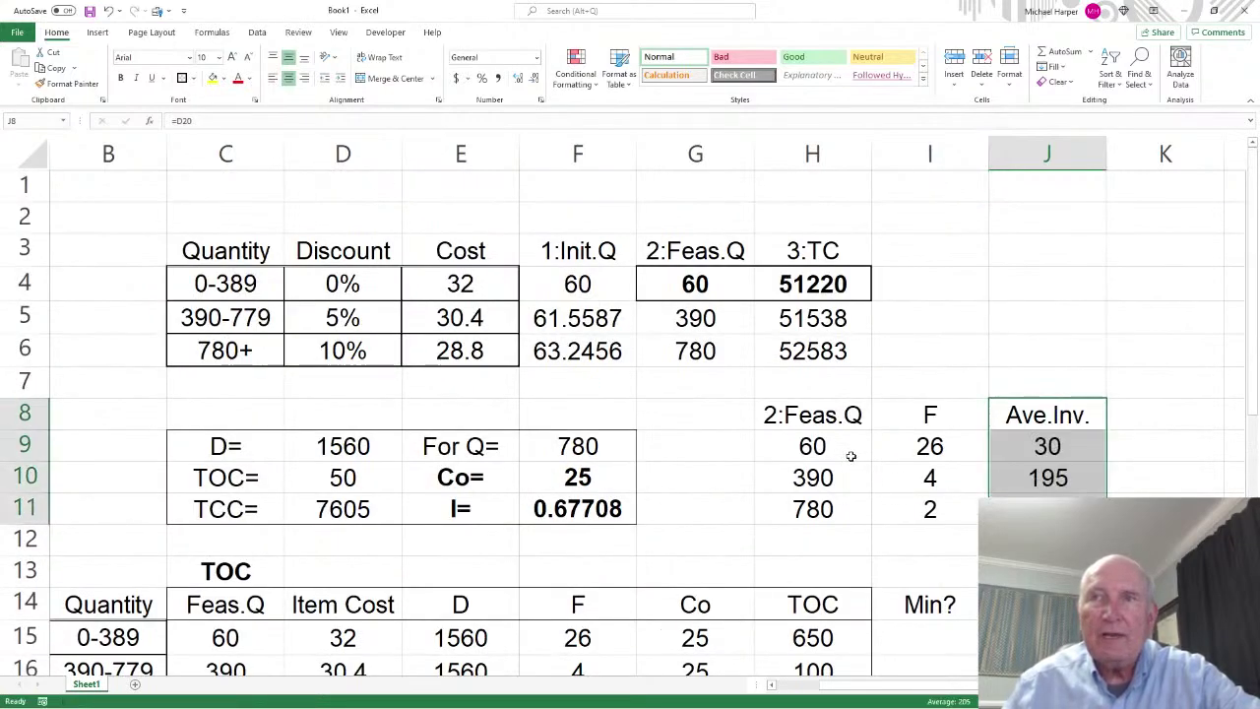
# Compare the Feas.Q, F and Ave.Inv. values in H9:J11 with the cost summary table in G26:J29
pyautogui.moveTo(851, 456); pyautogui.dragTo(1044, 507)
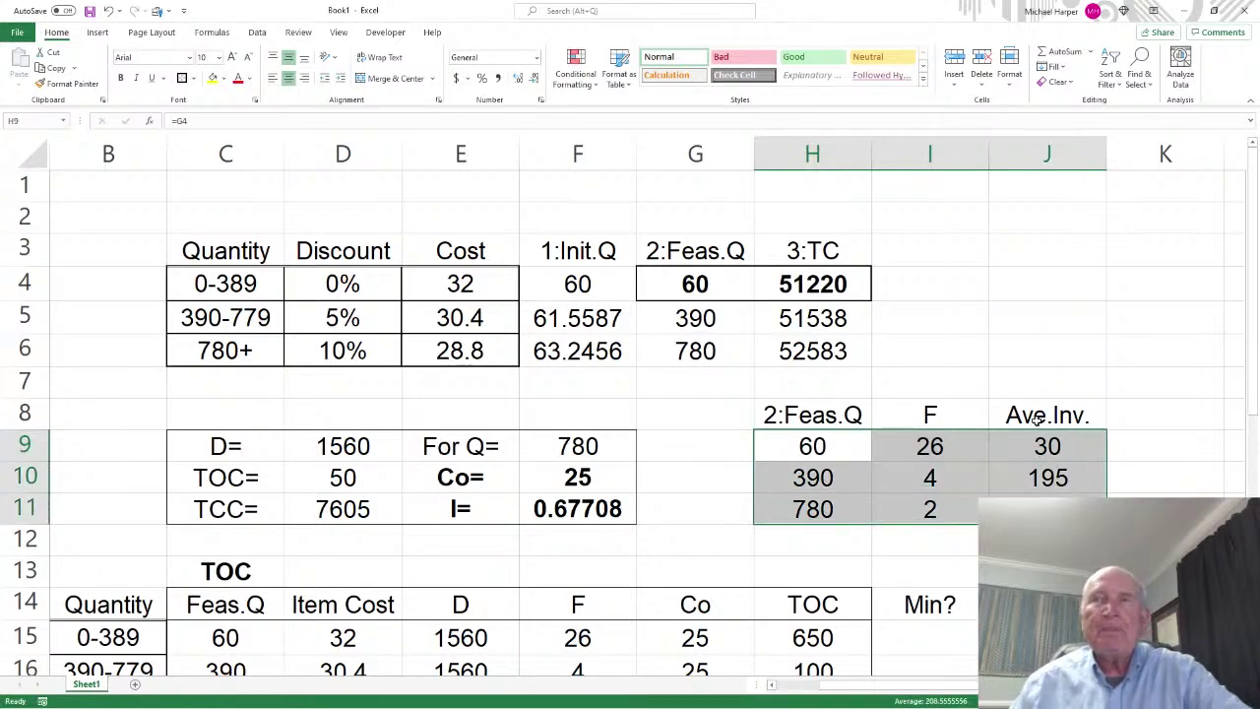
pyautogui.scroll(-1, 1037, 418)
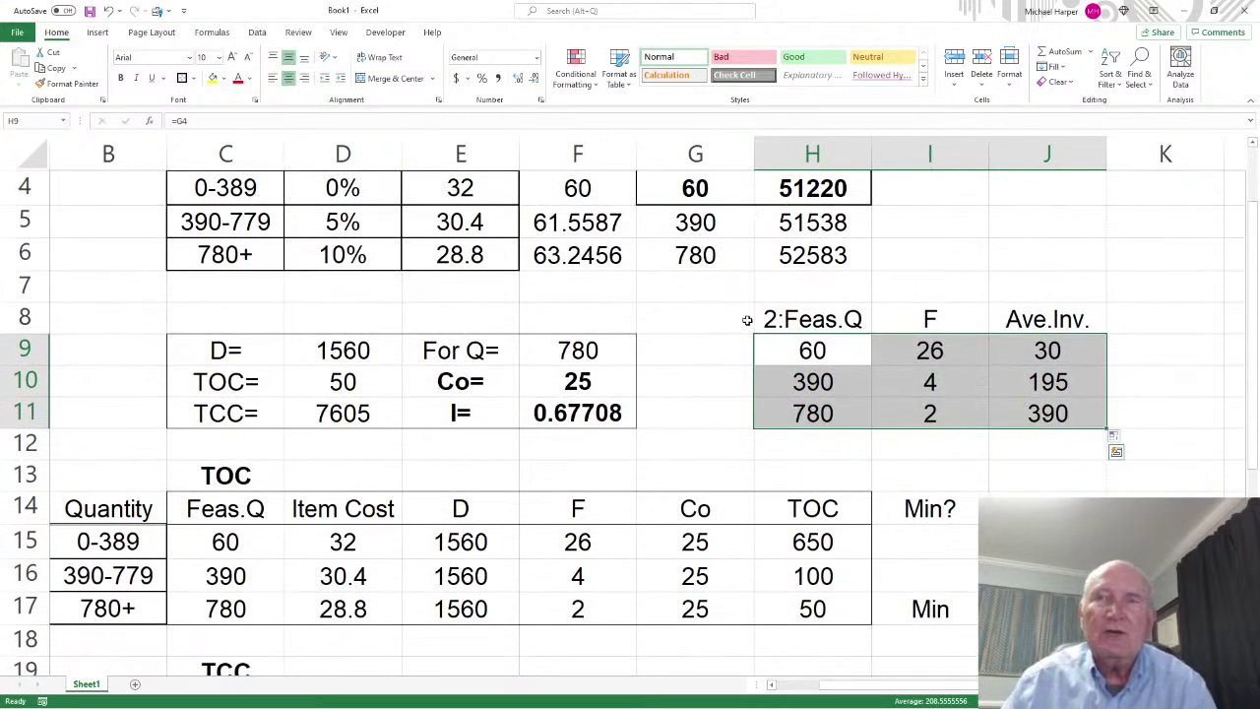
pyautogui.scroll(-5, 748, 320)
pyautogui.moveTo(719, 415); pyautogui.dragTo(1048, 515)
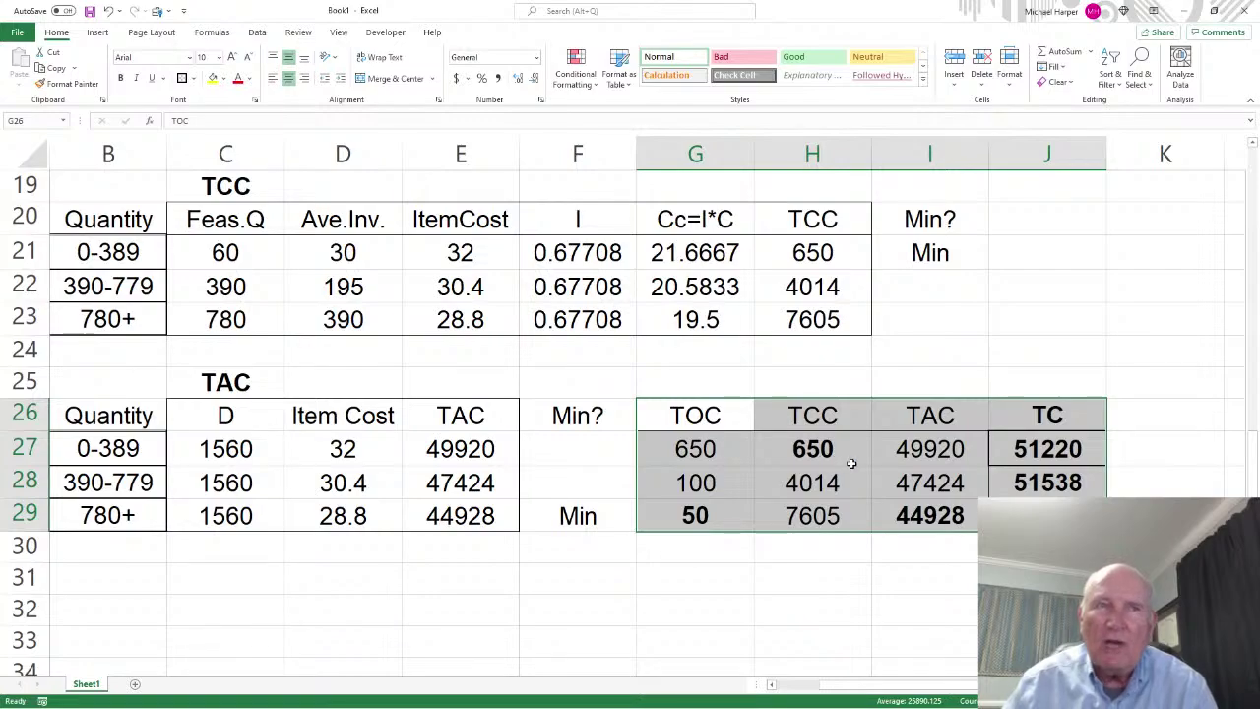
pyautogui.scroll(5, 851, 462)
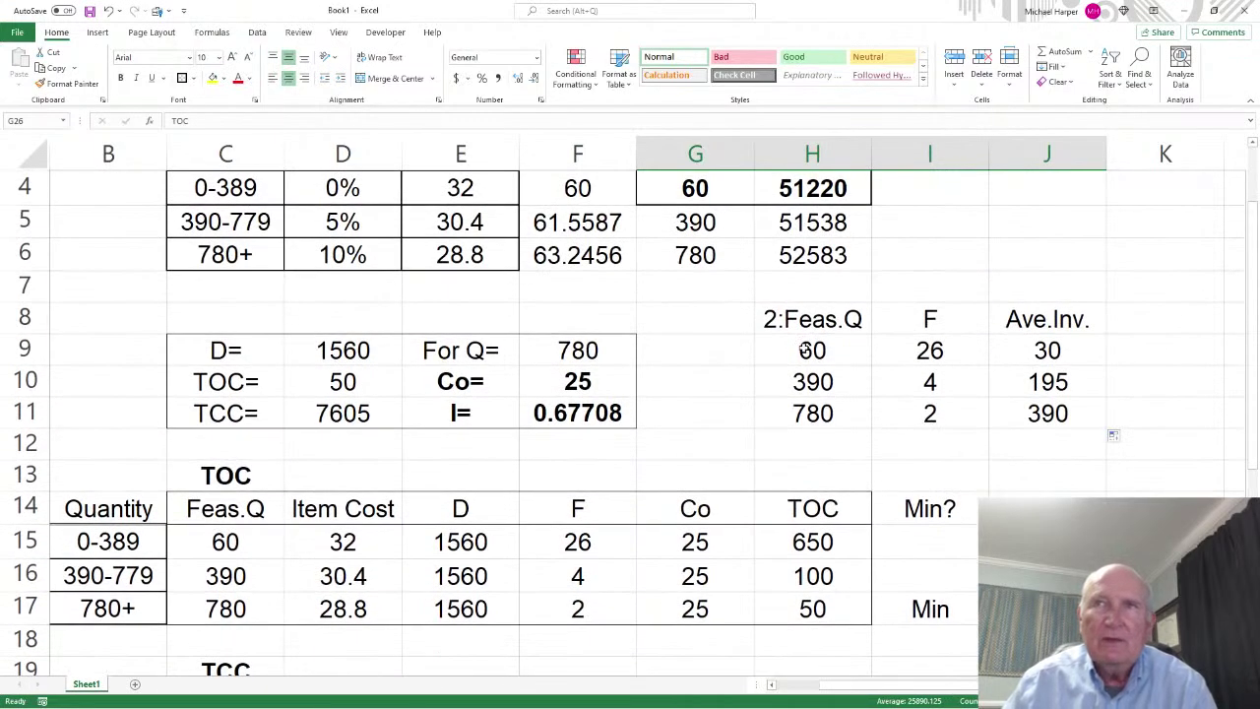
pyautogui.moveTo(806, 350); pyautogui.dragTo(1001, 409)
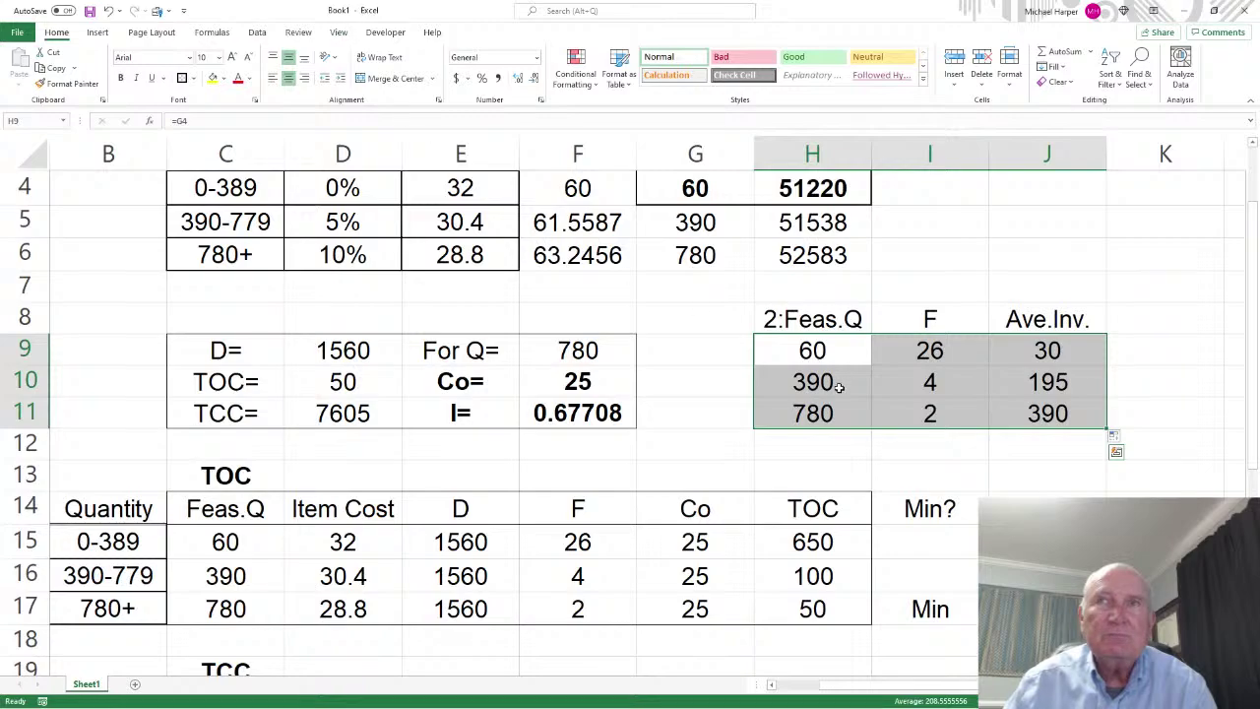
# Apply outside borders to the Feas.Q, F and Ave.Inv. table in H8:J11 and to its value block H9:J11
pyautogui.moveTo(817, 321); pyautogui.dragTo(1006, 413)
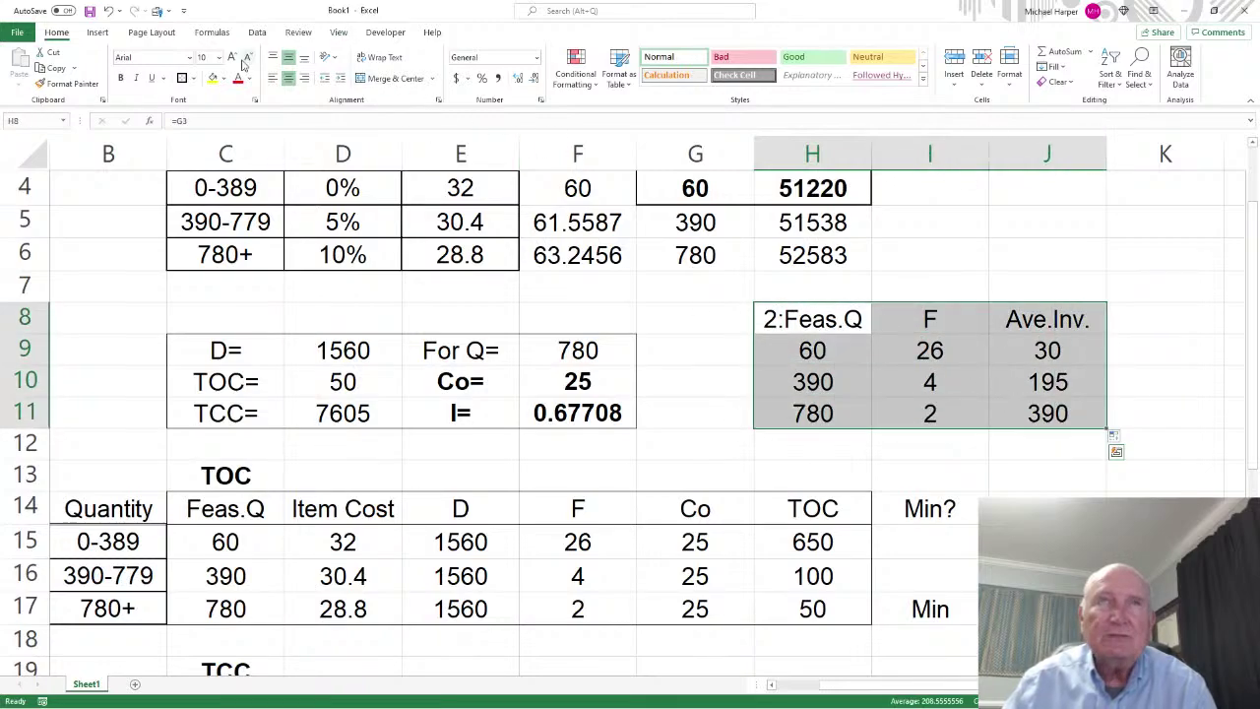
pyautogui.click(196, 80)
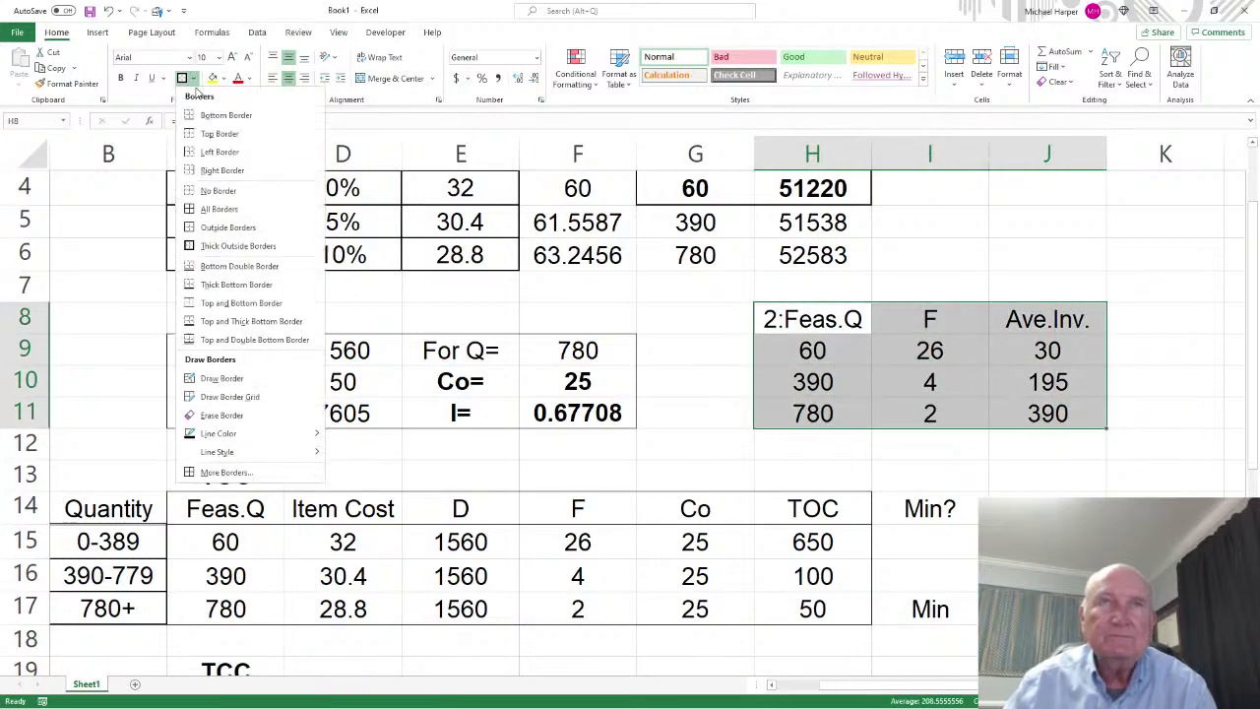
pyautogui.click(264, 223)
pyautogui.moveTo(827, 350); pyautogui.dragTo(1001, 418)
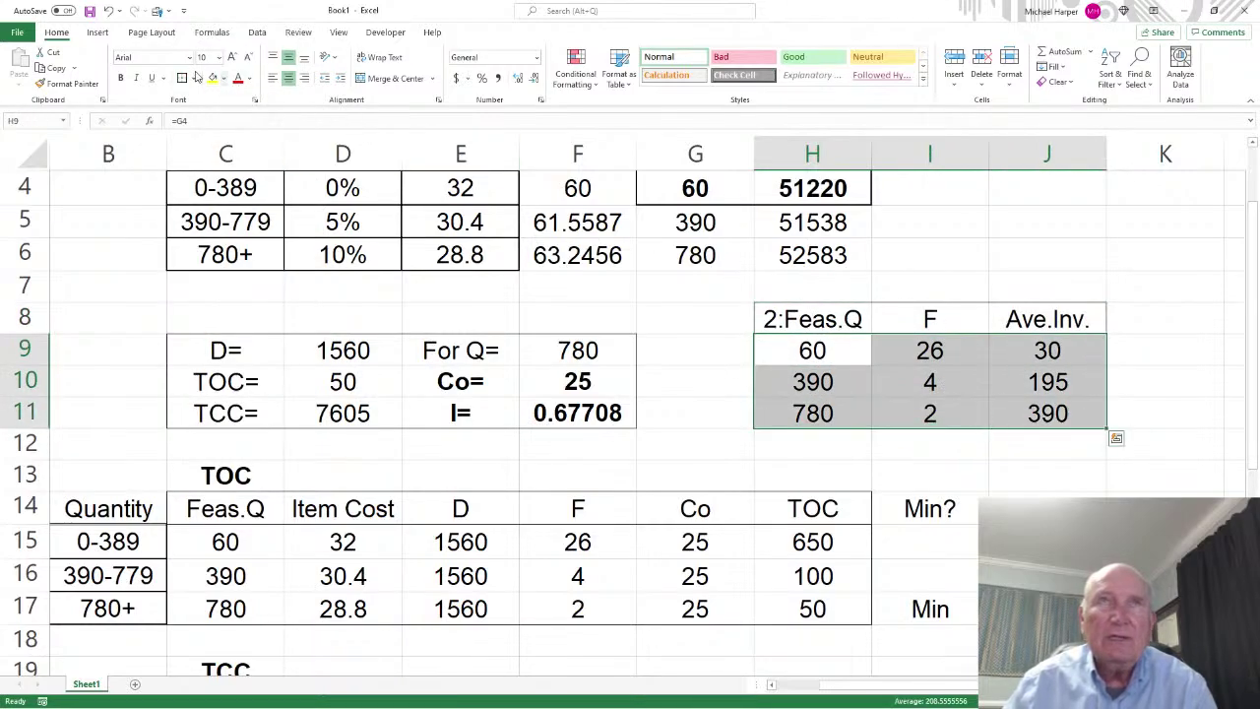
pyautogui.click(904, 299)
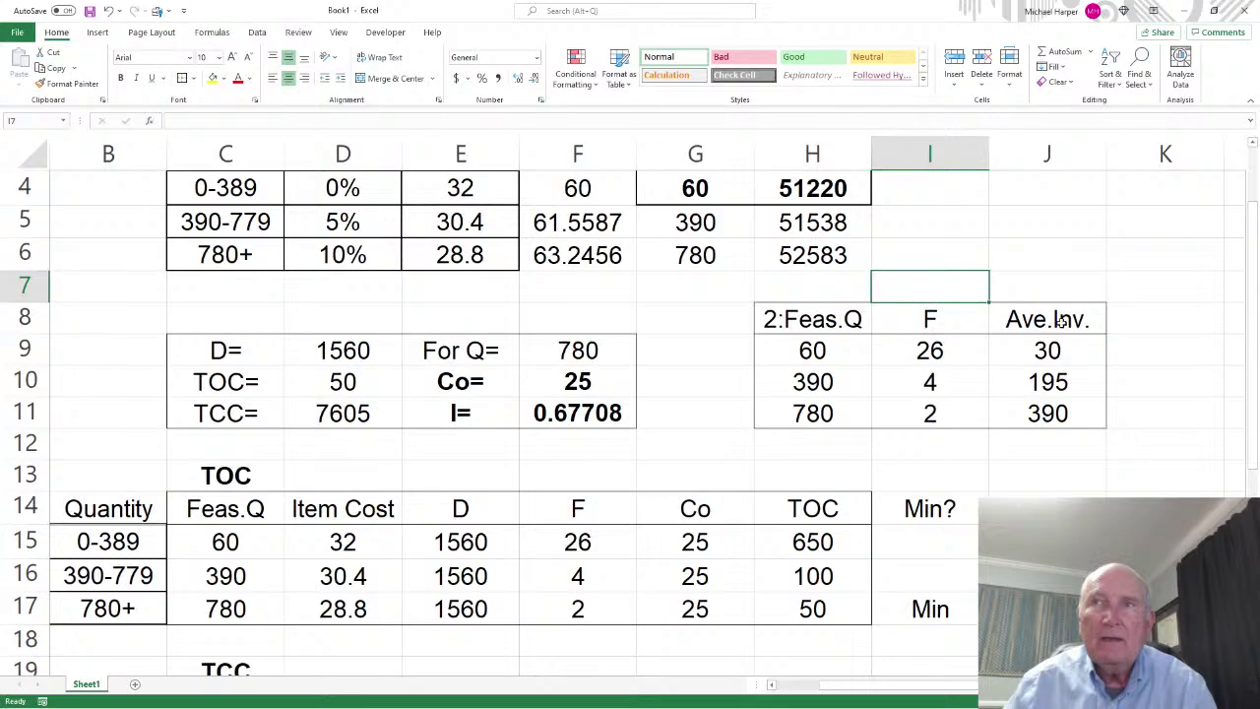
# Compare order frequency and average inventory across the three feasible quantities in H8:J11
pyautogui.moveTo(1058, 320); pyautogui.dragTo(1053, 414)
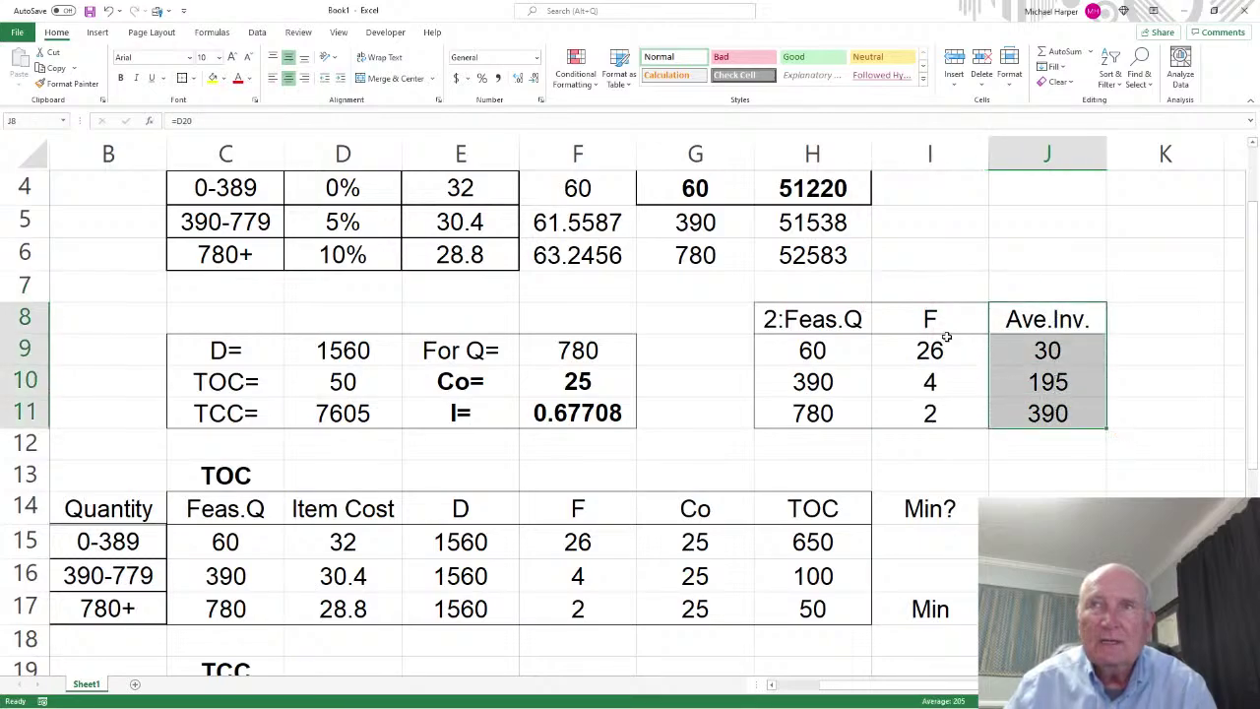
pyautogui.moveTo(933, 317); pyautogui.dragTo(937, 408)
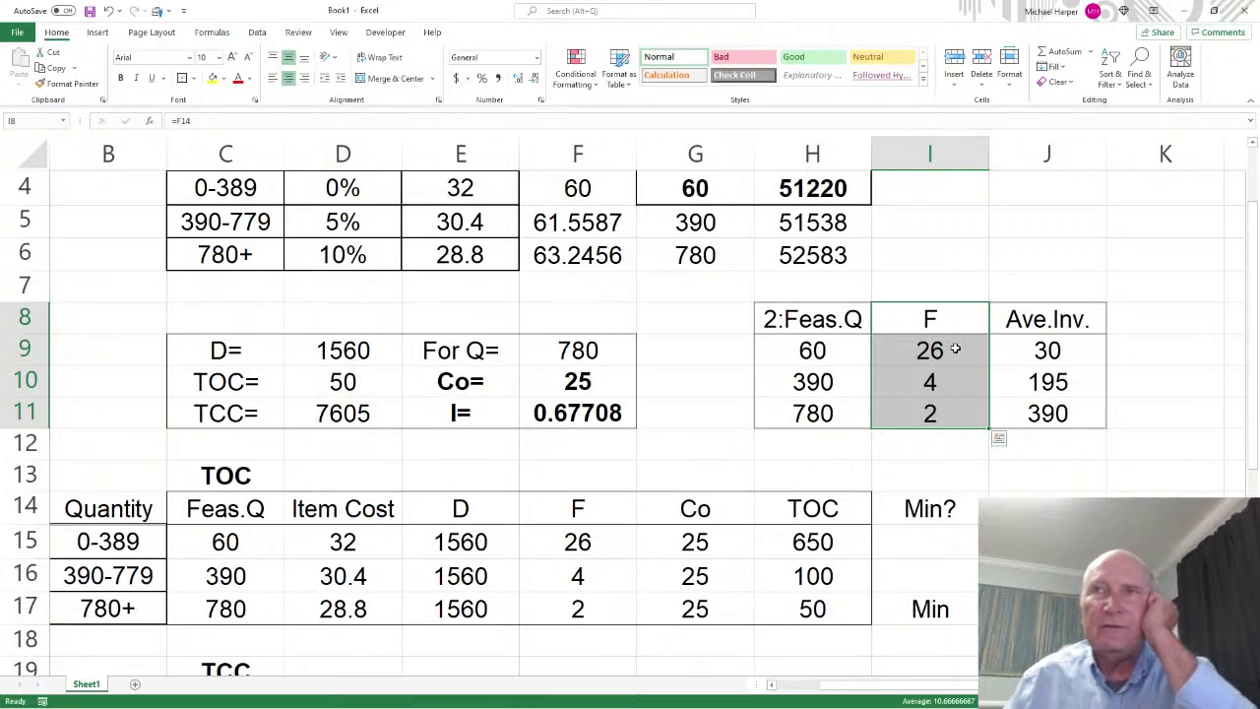
pyautogui.click(941, 357)
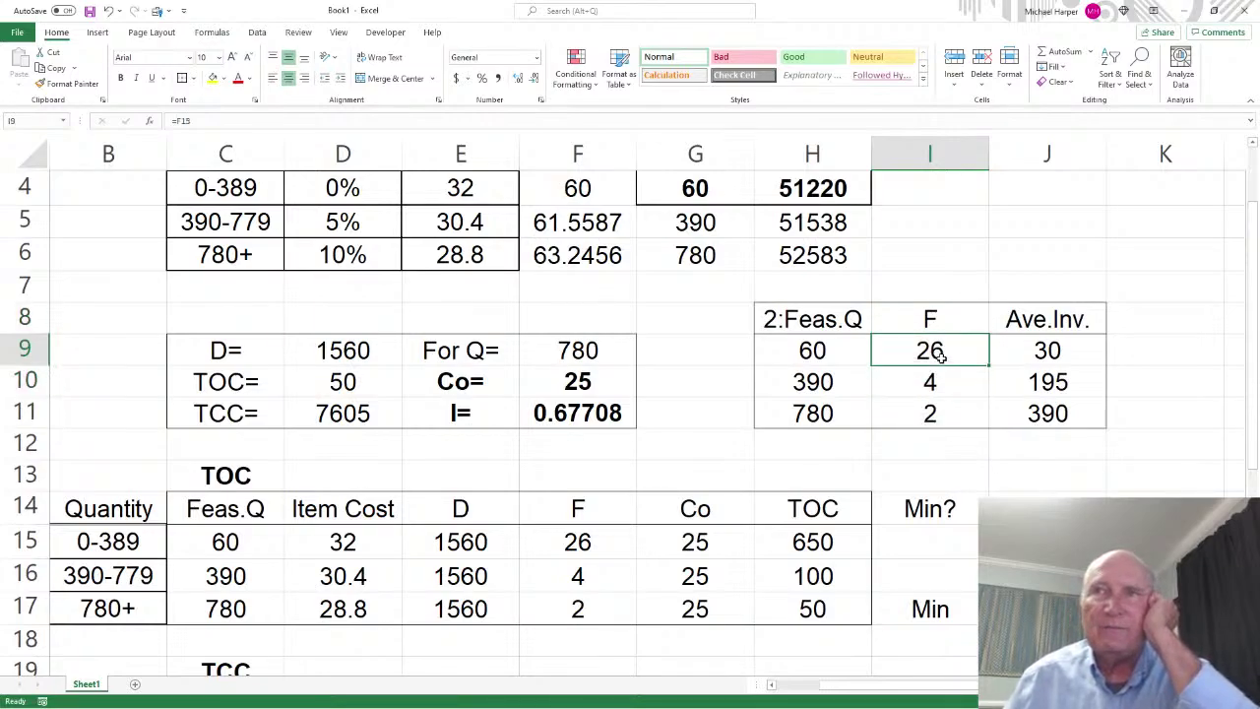
pyautogui.moveTo(793, 408); pyautogui.dragTo(1047, 414)
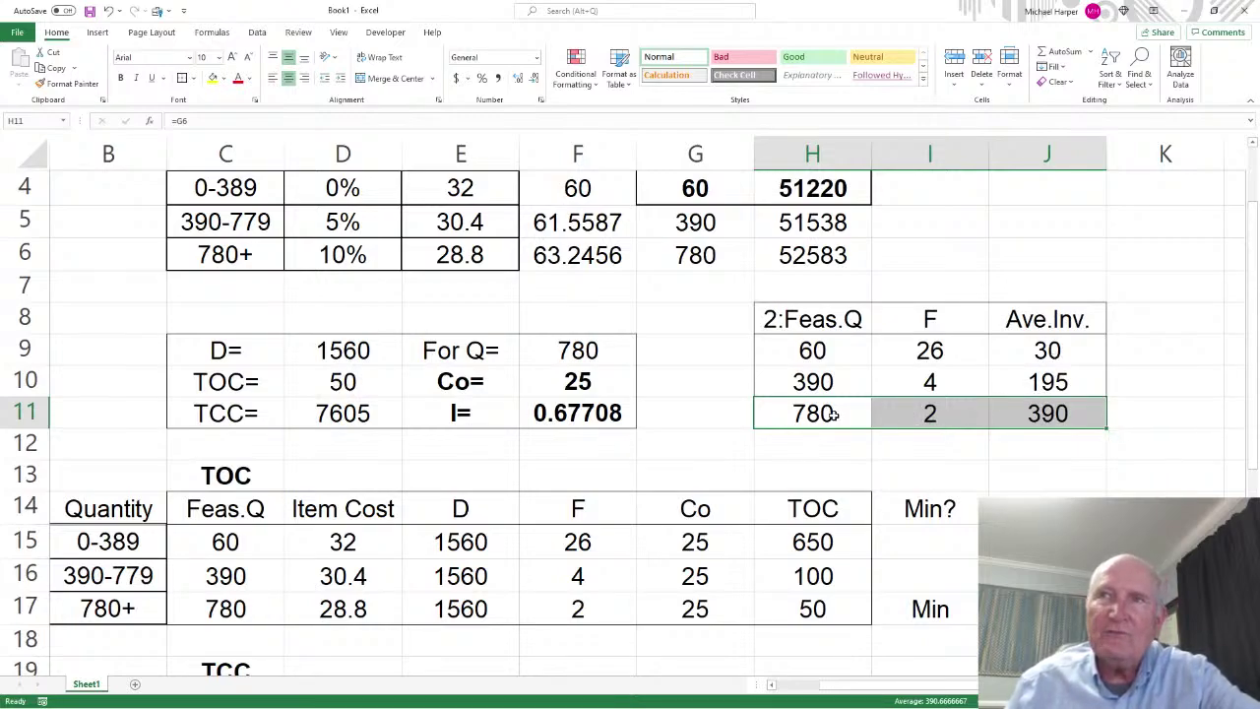
pyautogui.moveTo(813, 354); pyautogui.dragTo(1014, 352)
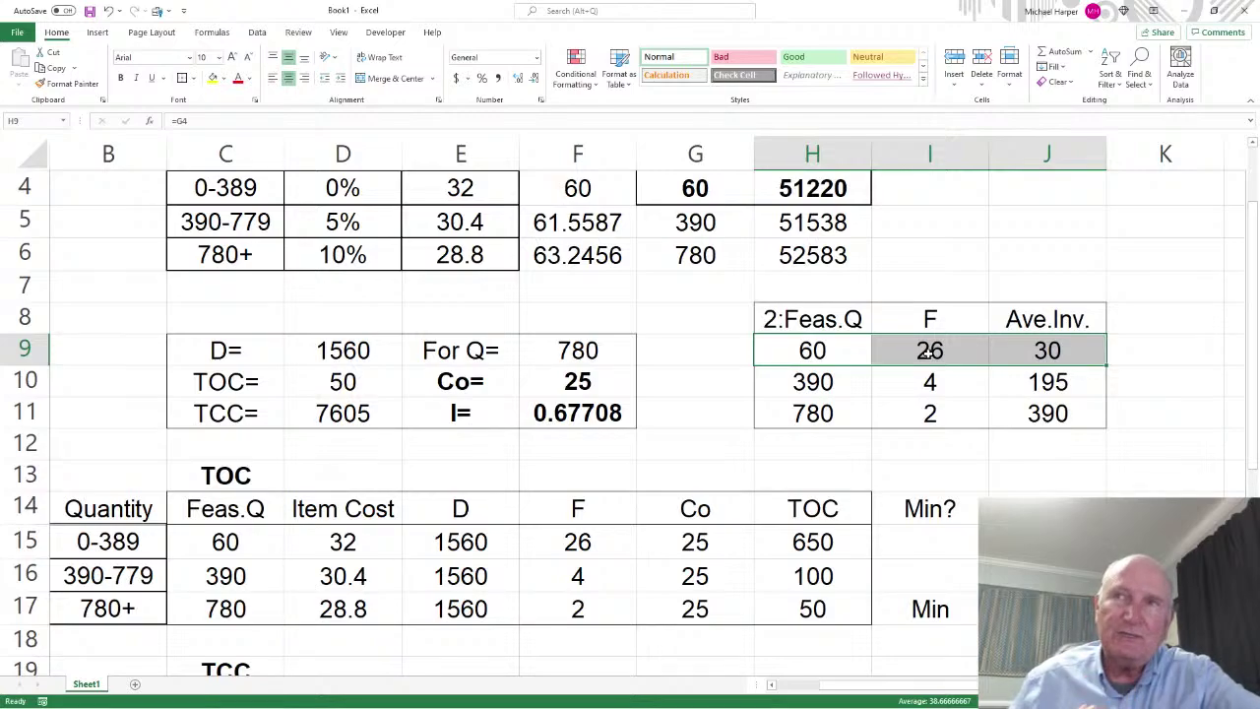
pyautogui.moveTo(866, 381); pyautogui.dragTo(1046, 381)
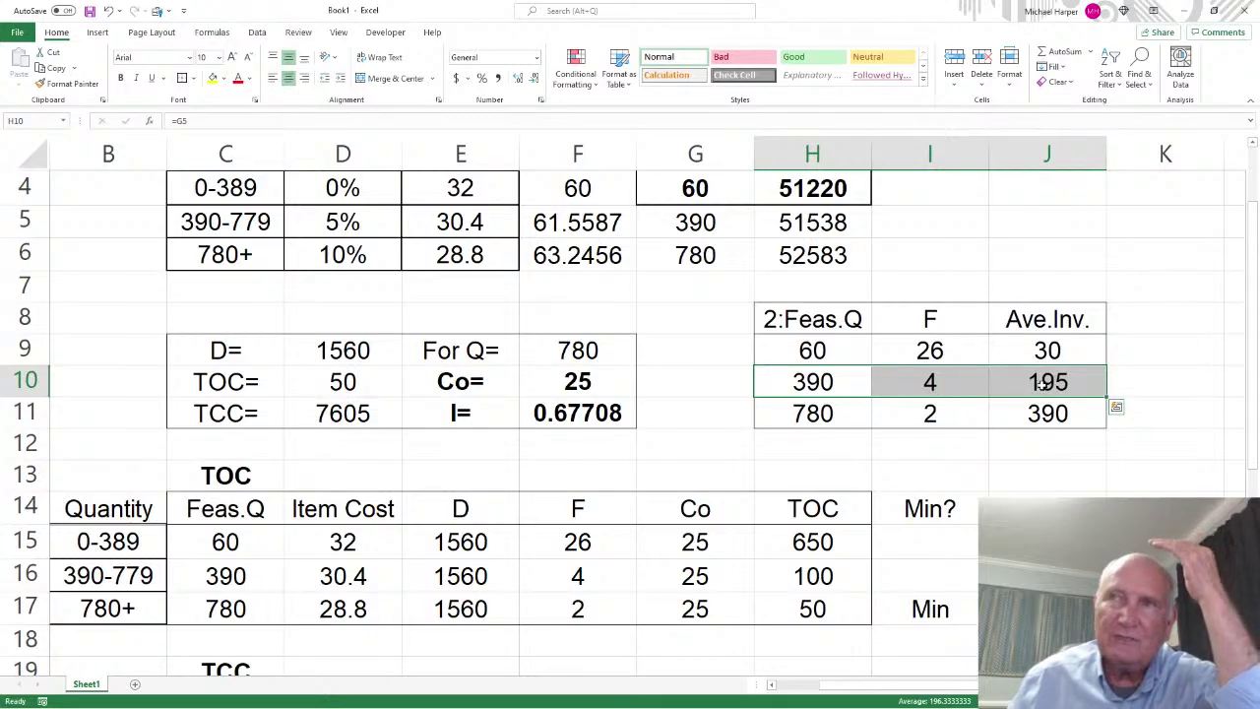
# Add the header "Diff." in I3 beside the 3:TC column
pyautogui.scroll(1, 1046, 381)
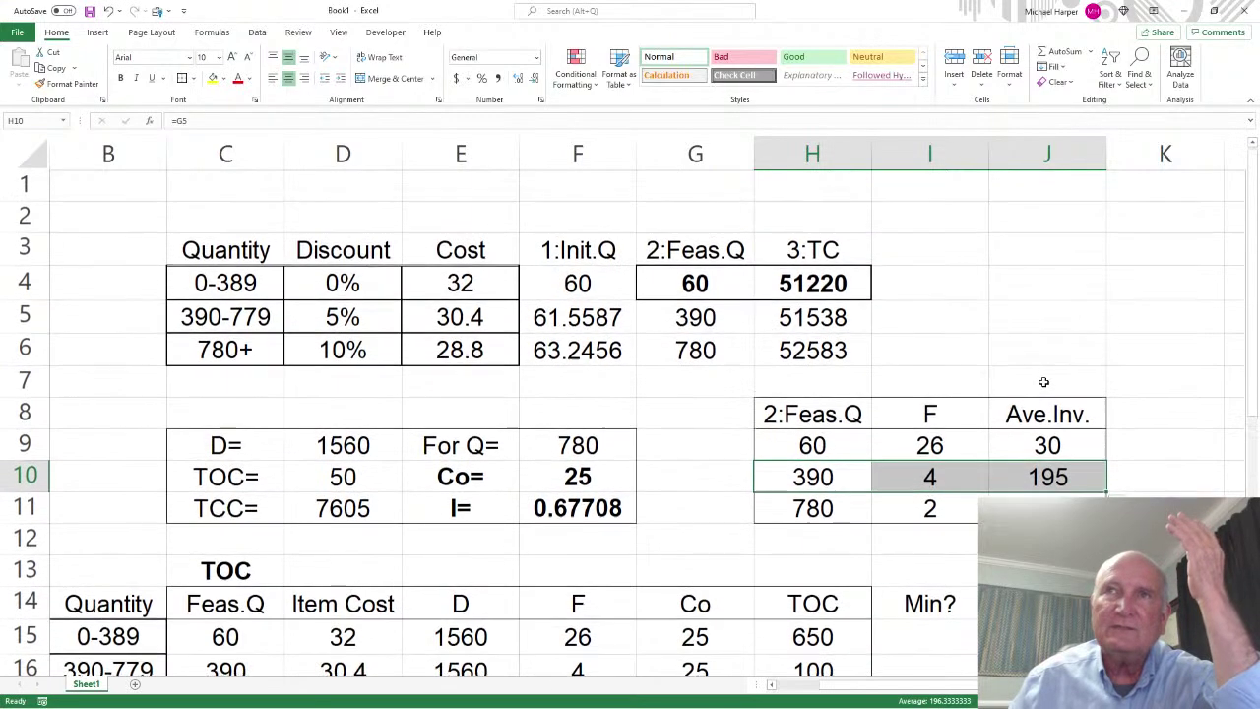
pyautogui.click(922, 285)
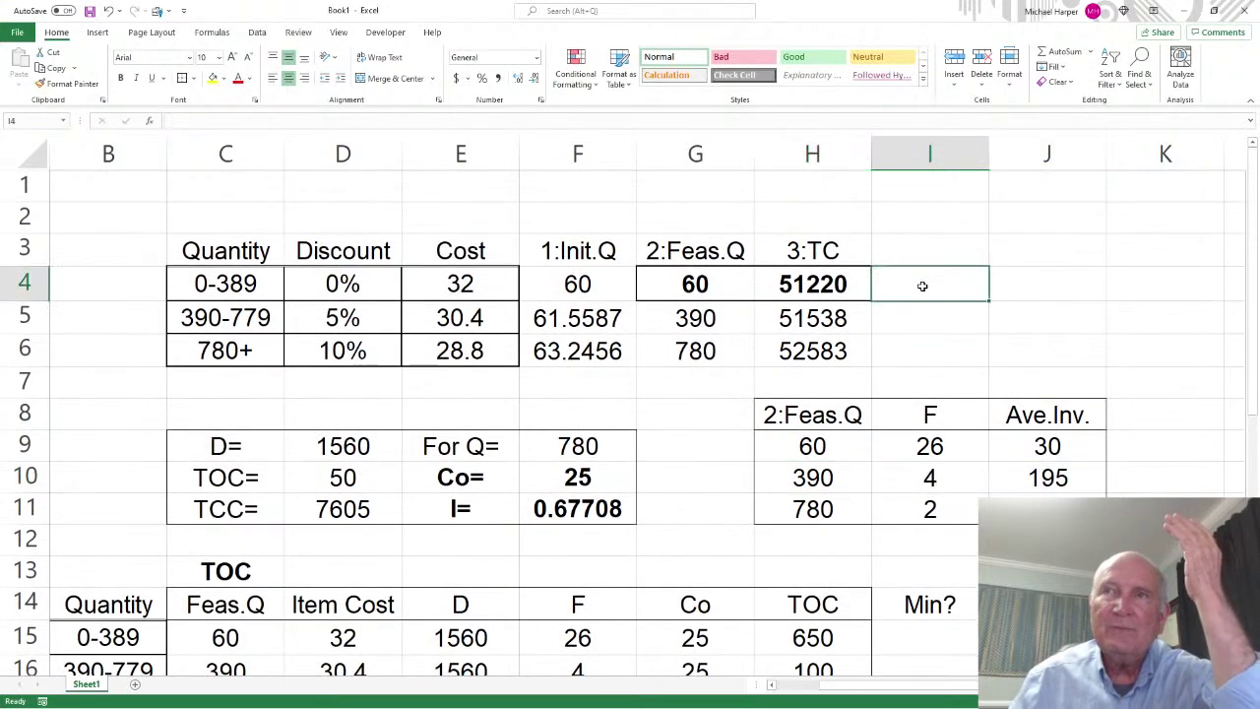
pyautogui.click(911, 261)
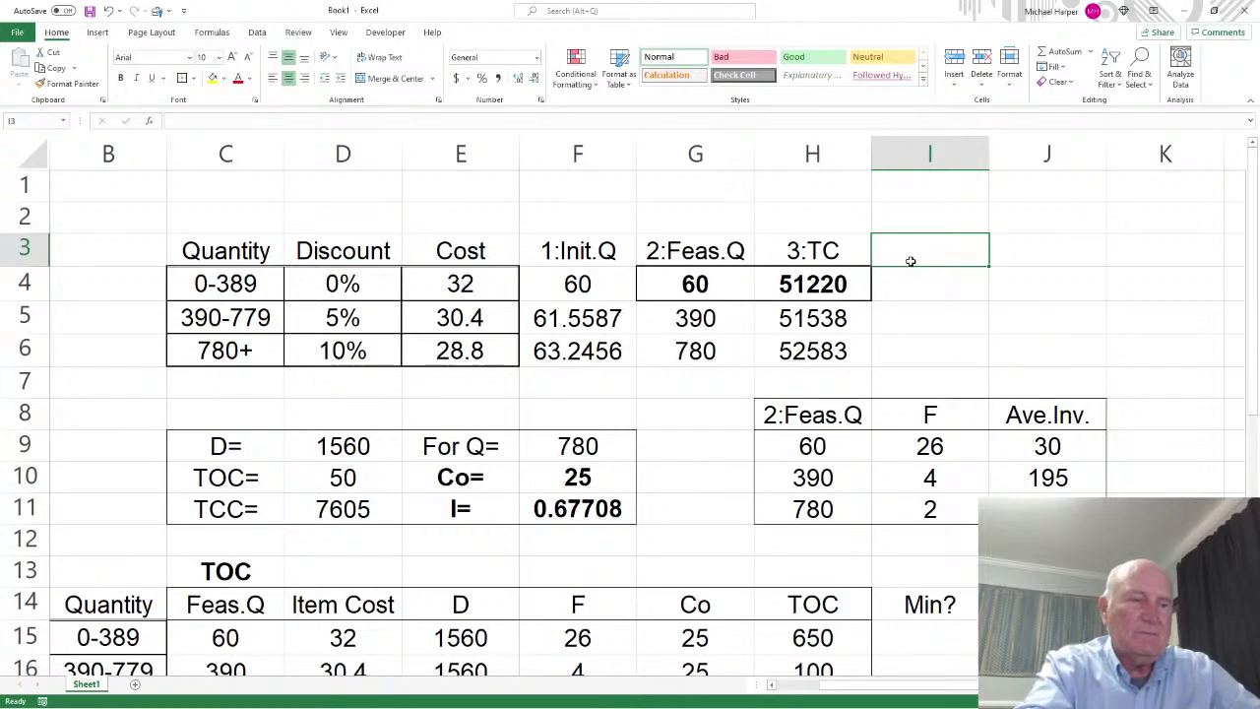
pyautogui.write('Diff.')
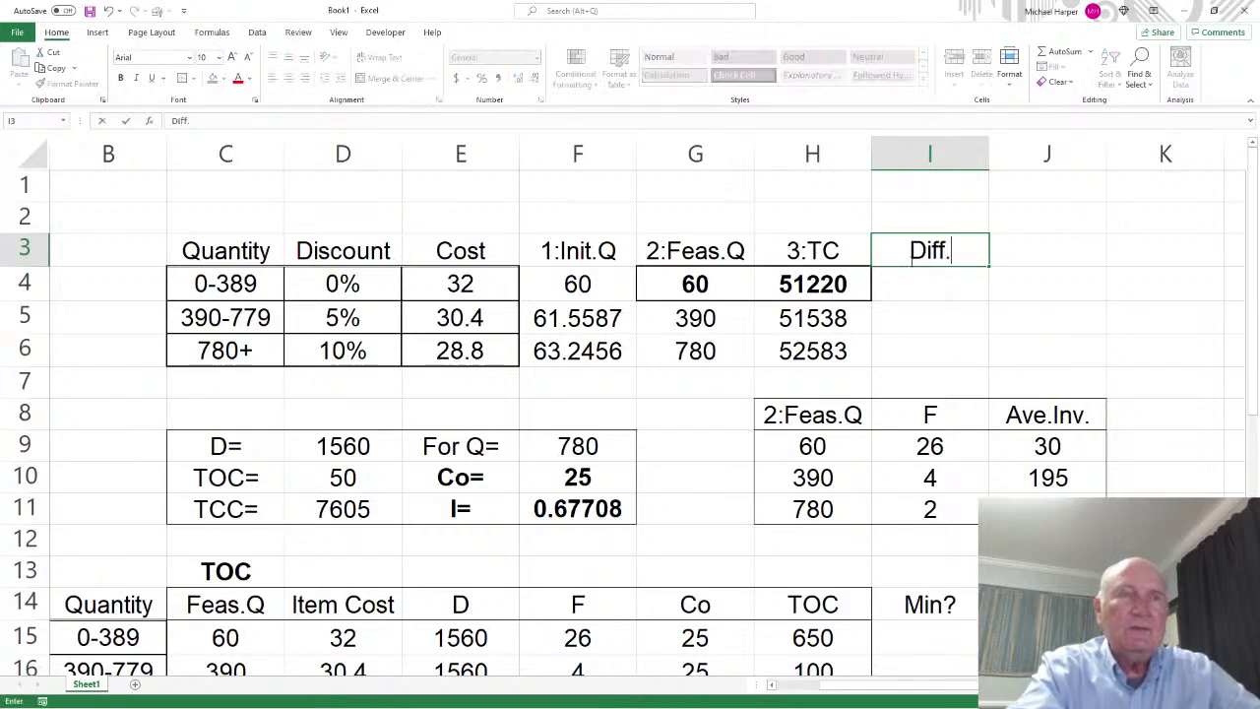
pyautogui.press('Return')
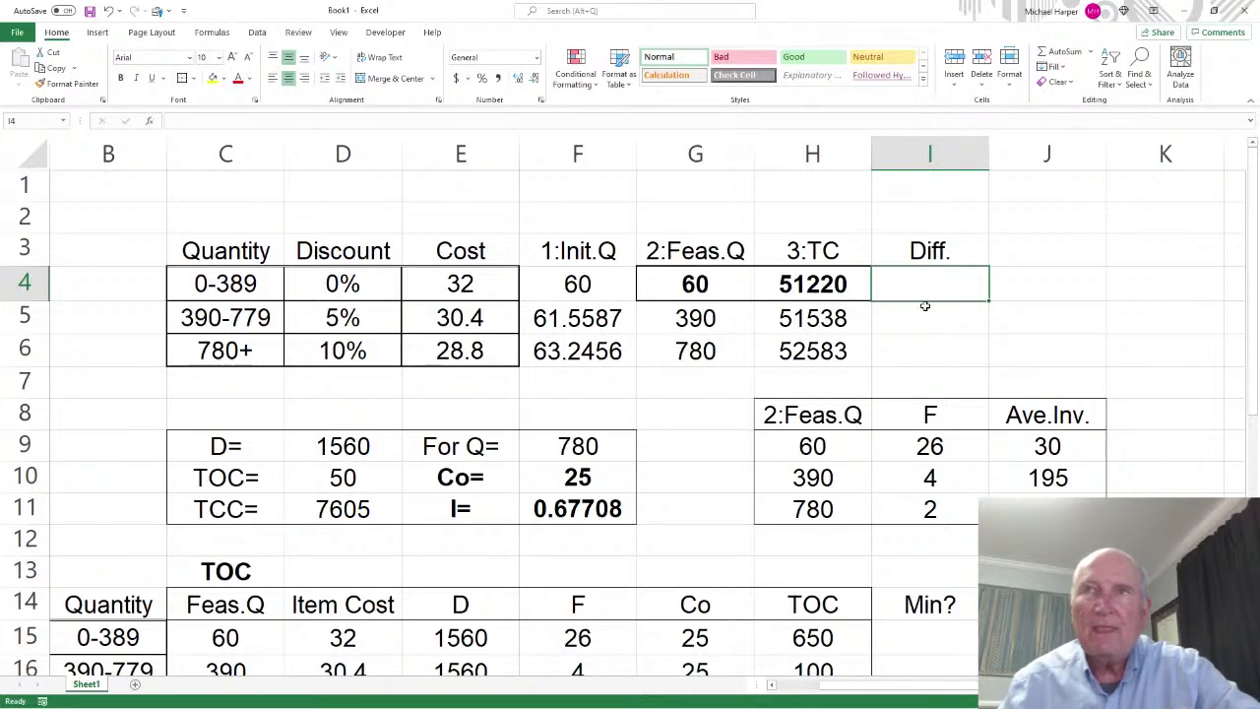
# Calculate the total cost differences from the minimum TC with =H5-H4 in I5 and =H6-H4 in I6
pyautogui.click(925, 319)
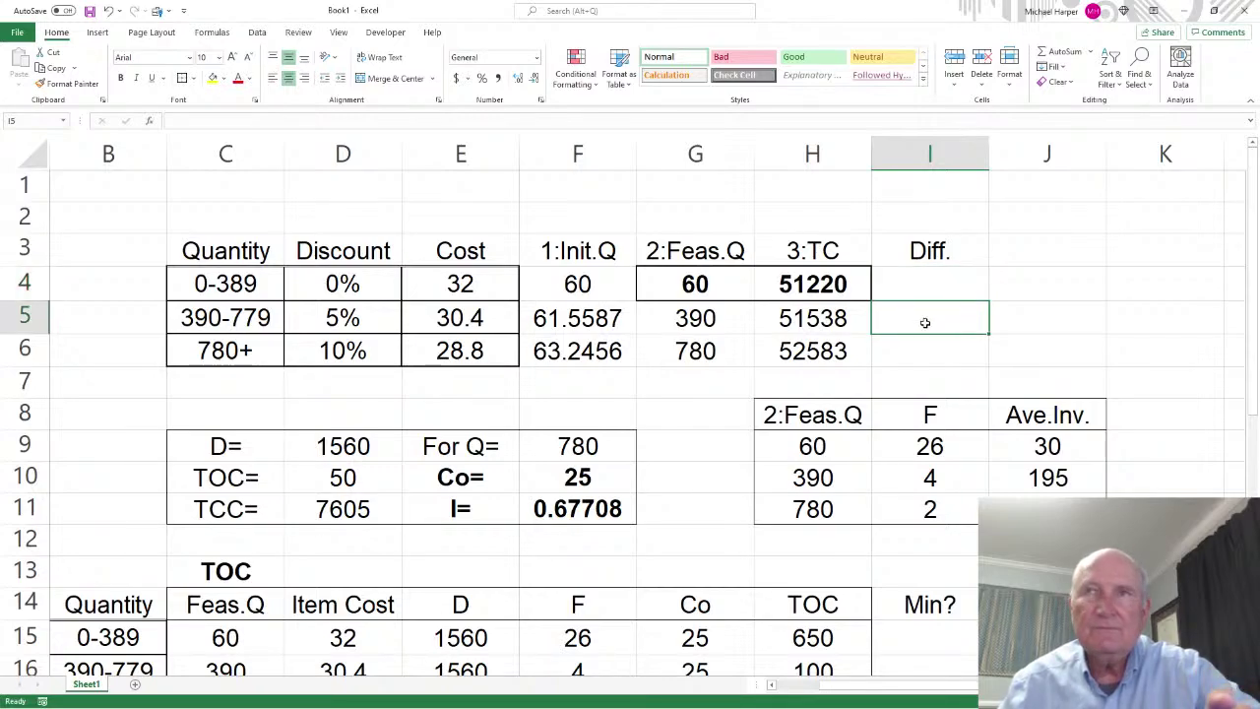
pyautogui.write('=')
pyautogui.click(806, 318)
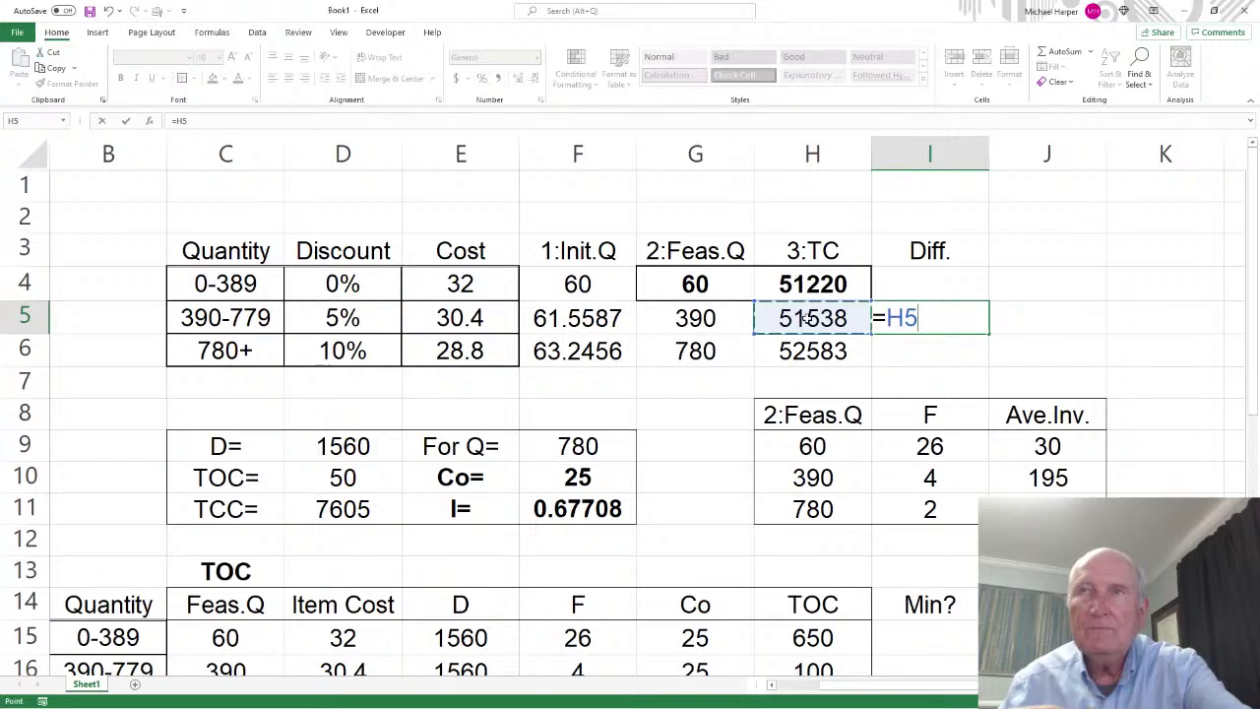
pyautogui.write('-')
pyautogui.click(807, 284)
pyautogui.press('Return')
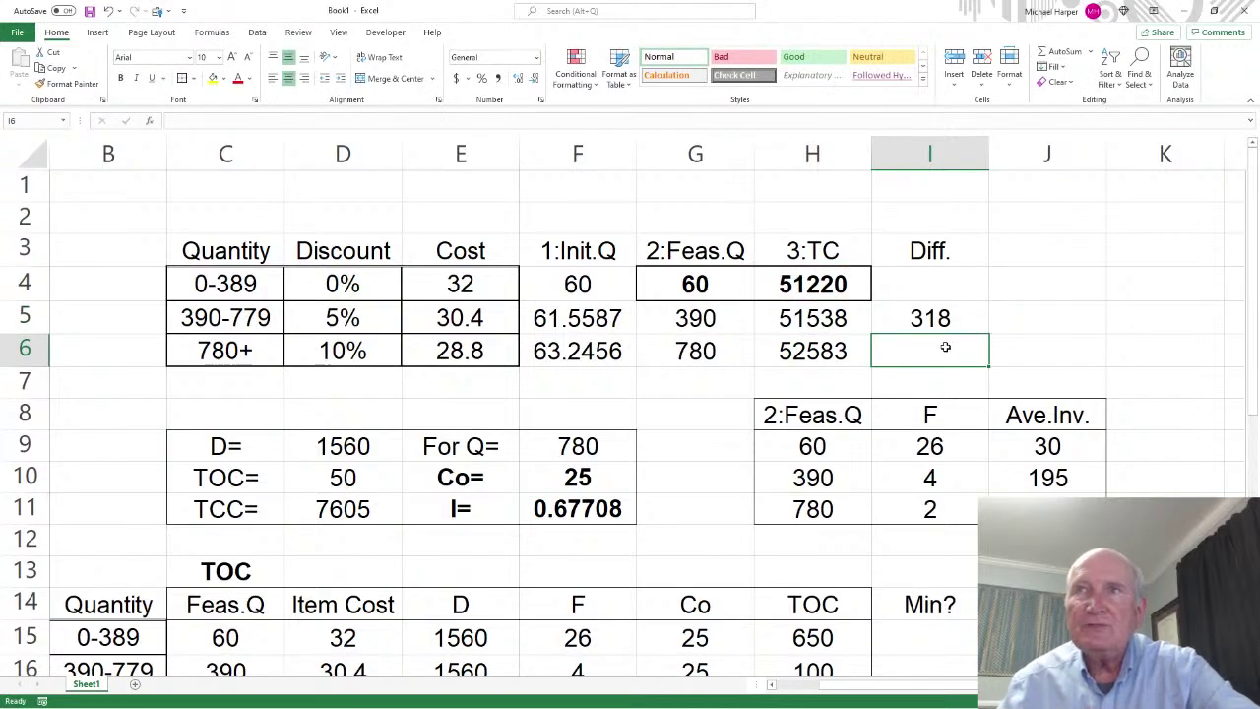
pyautogui.write('=')
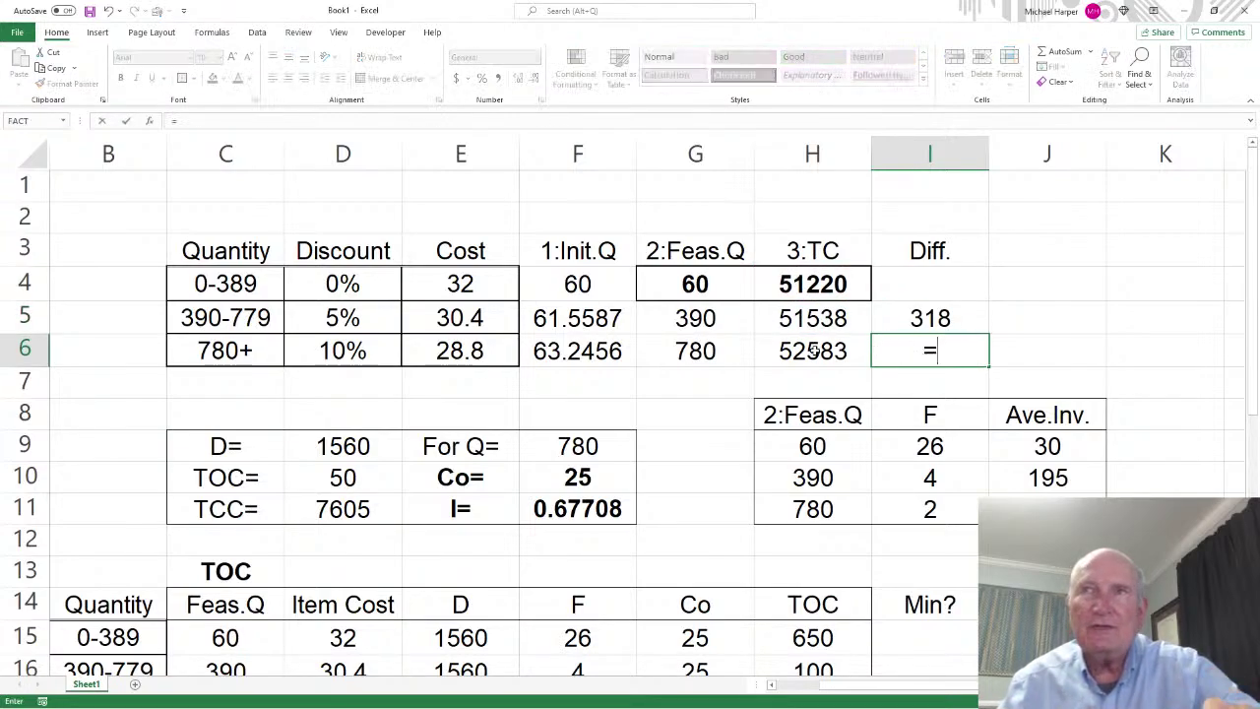
pyautogui.click(812, 351)
pyautogui.write('-')
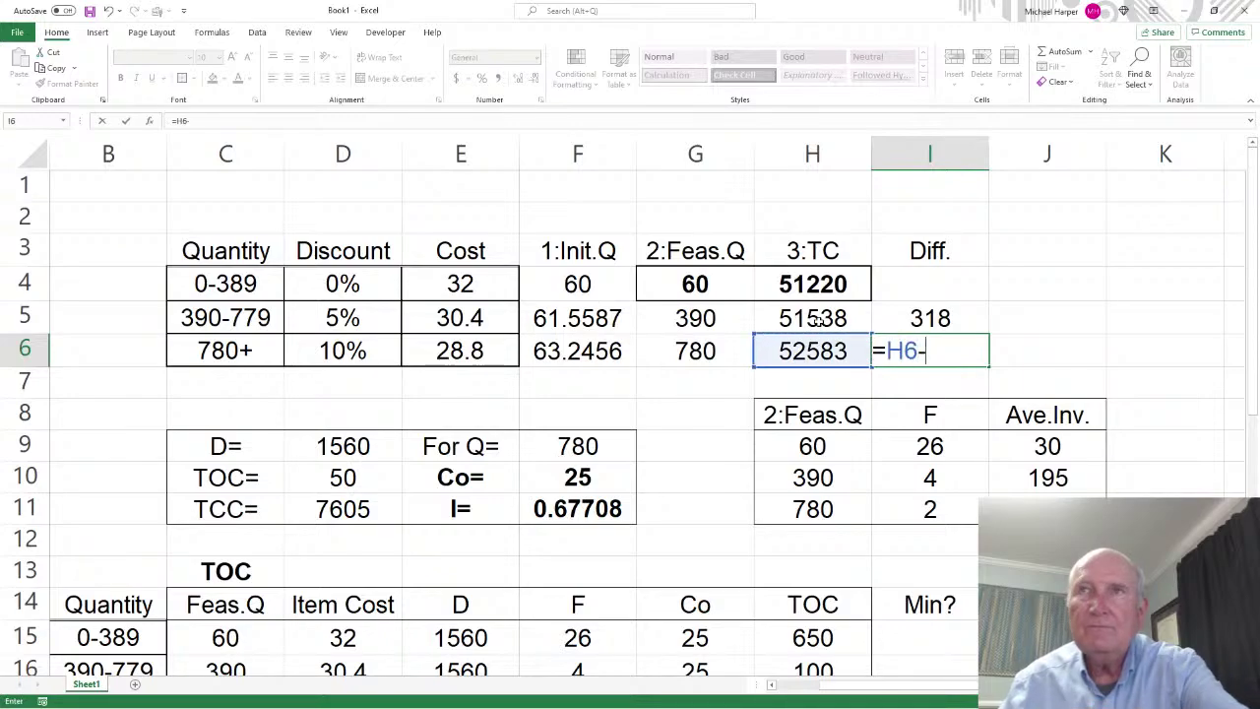
pyautogui.click(810, 285)
pyautogui.press('Return')
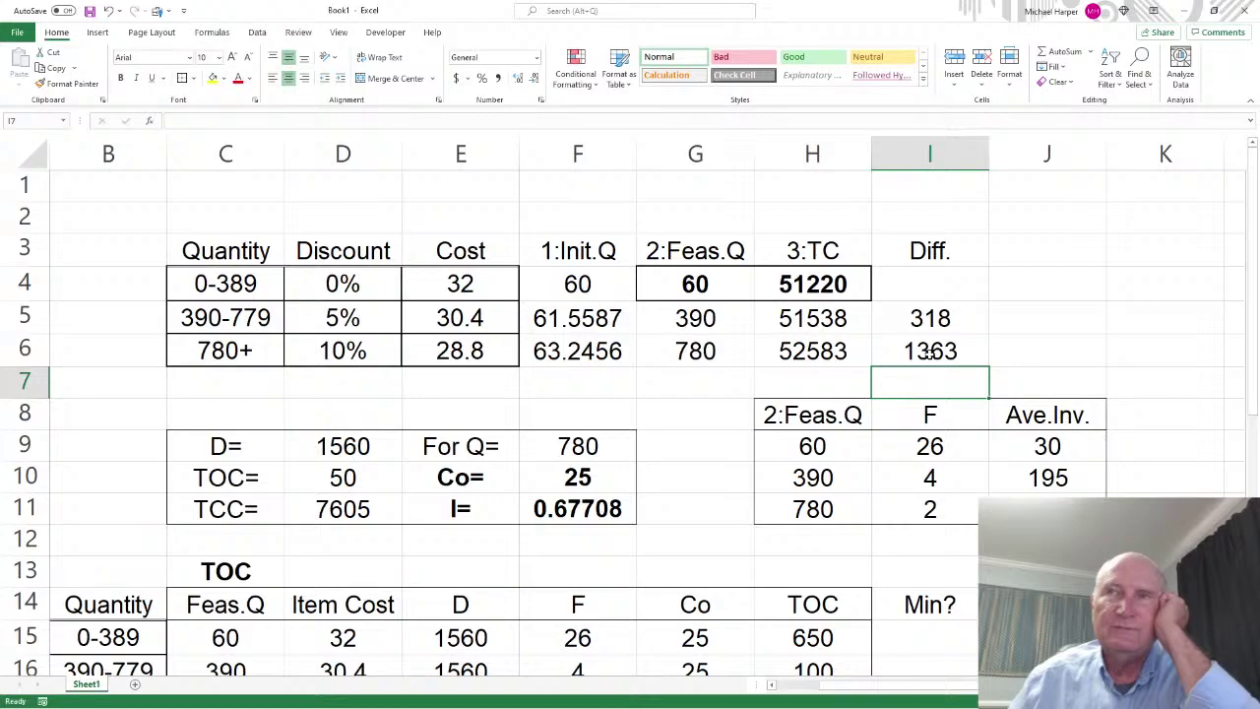
# Calculate the gap between the two Diff. values in J5 with =I6-I5
pyautogui.click(1017, 324)
pyautogui.write('=')
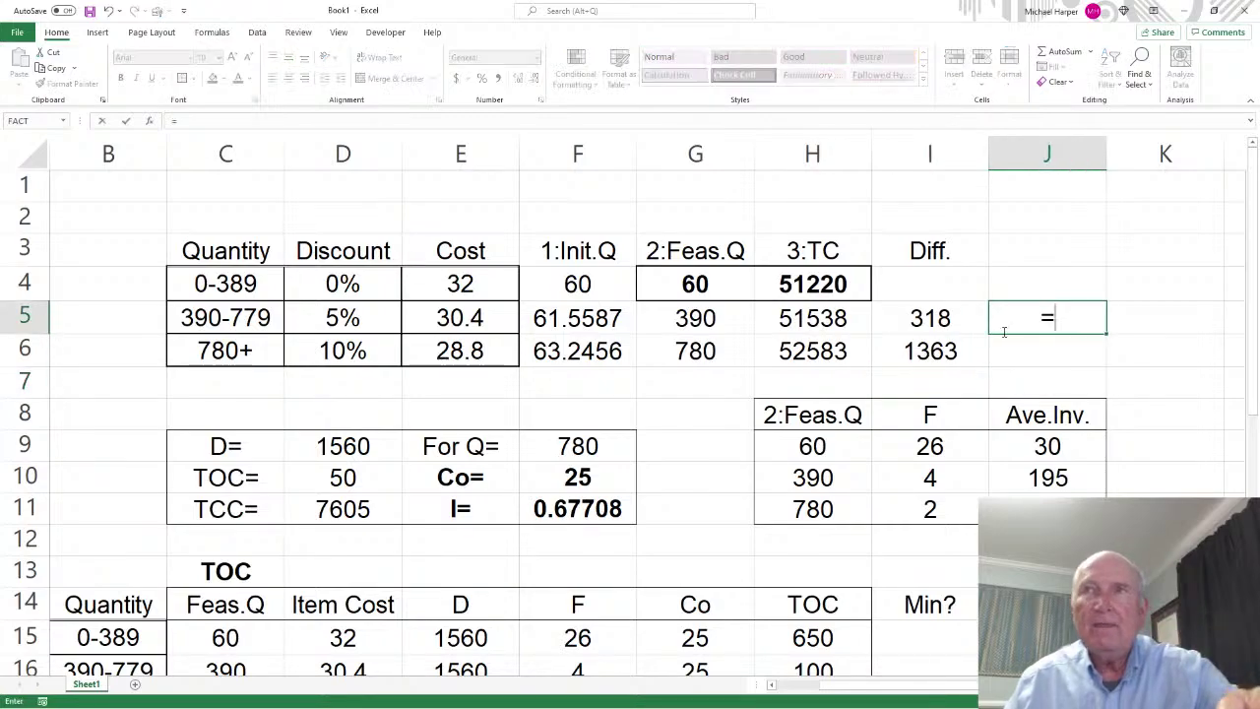
pyautogui.click(927, 351)
pyautogui.write('-')
pyautogui.click(929, 317)
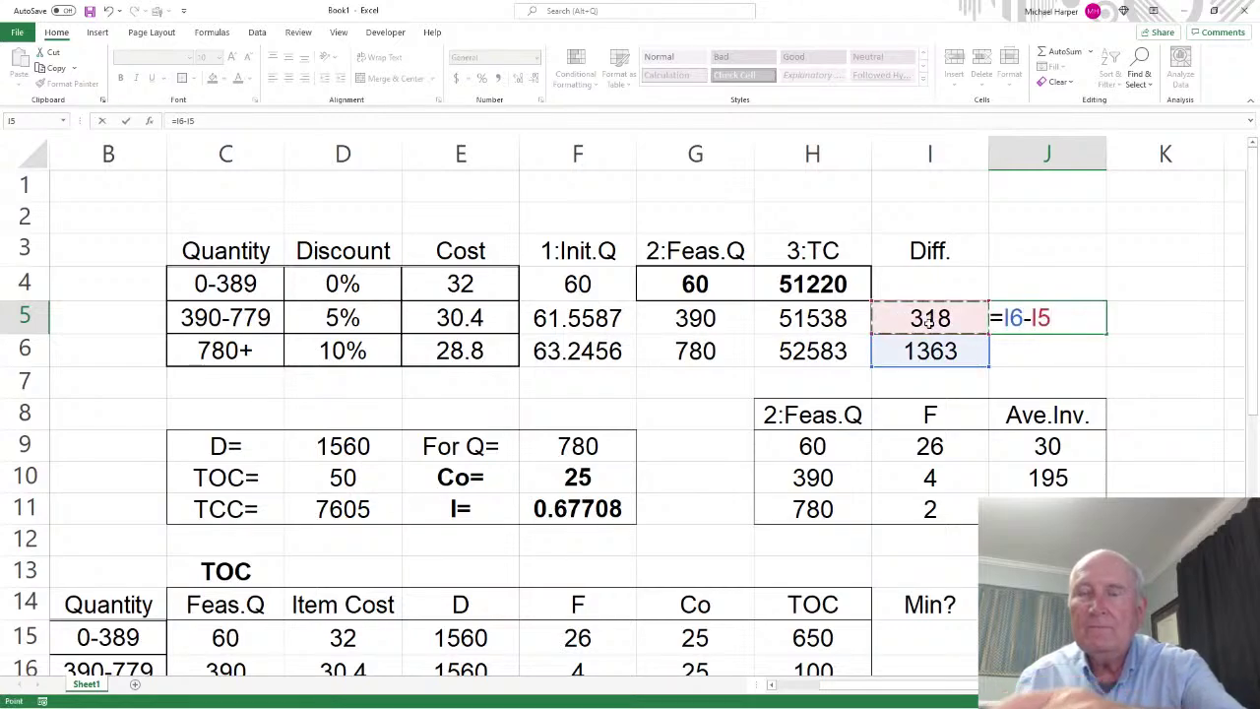
pyautogui.press('Return')
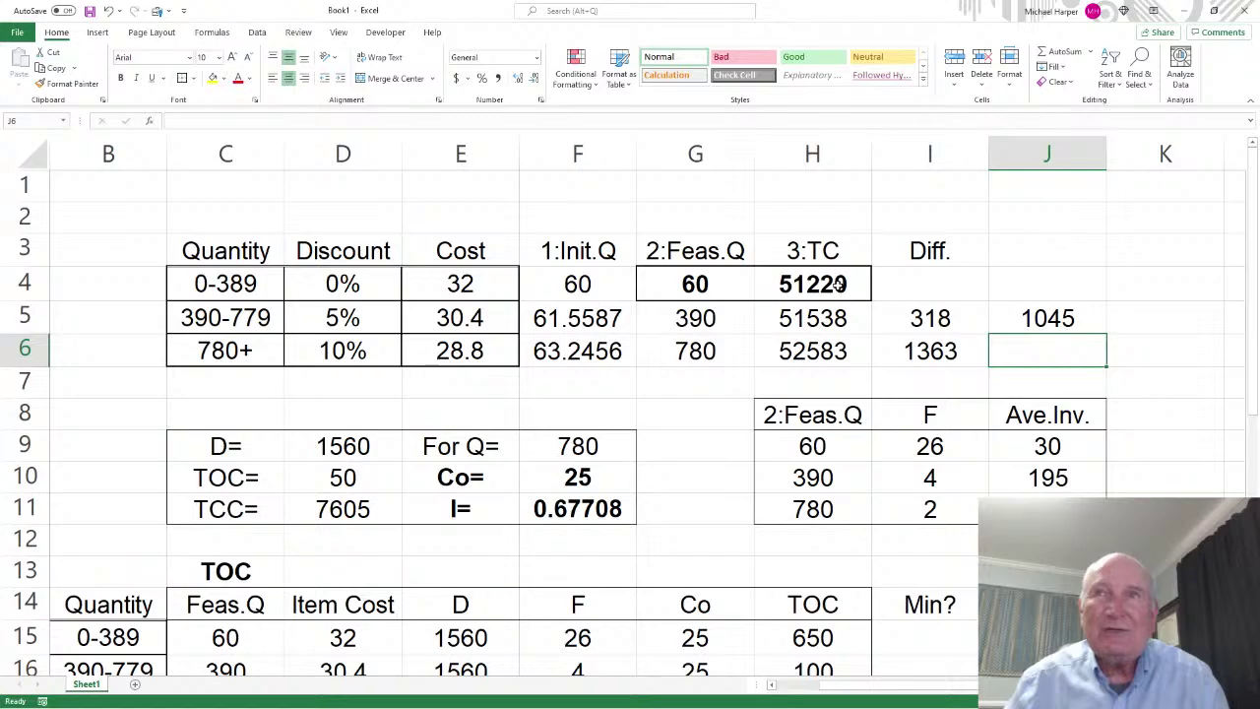
# Compare the TC values and differences in H4:J6 with the order frequency and average inventory in row 9
pyautogui.moveTo(825, 354); pyautogui.dragTo(877, 355)
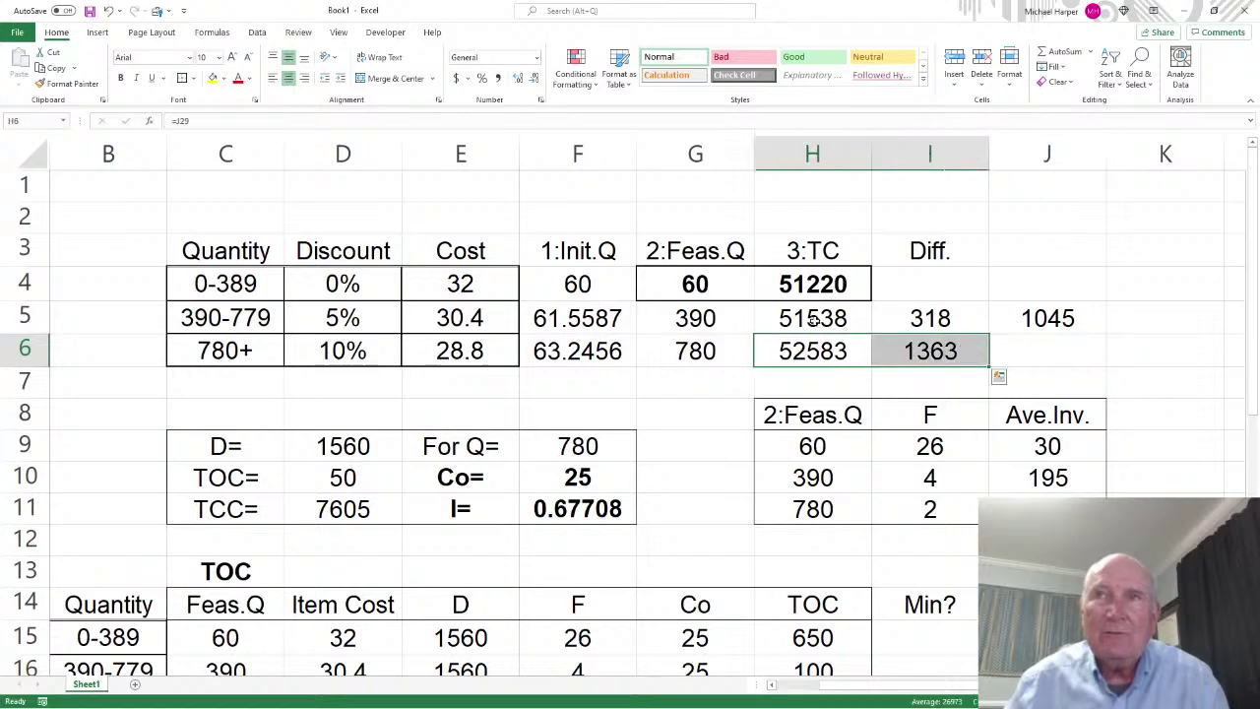
pyautogui.moveTo(816, 321); pyautogui.dragTo(906, 321)
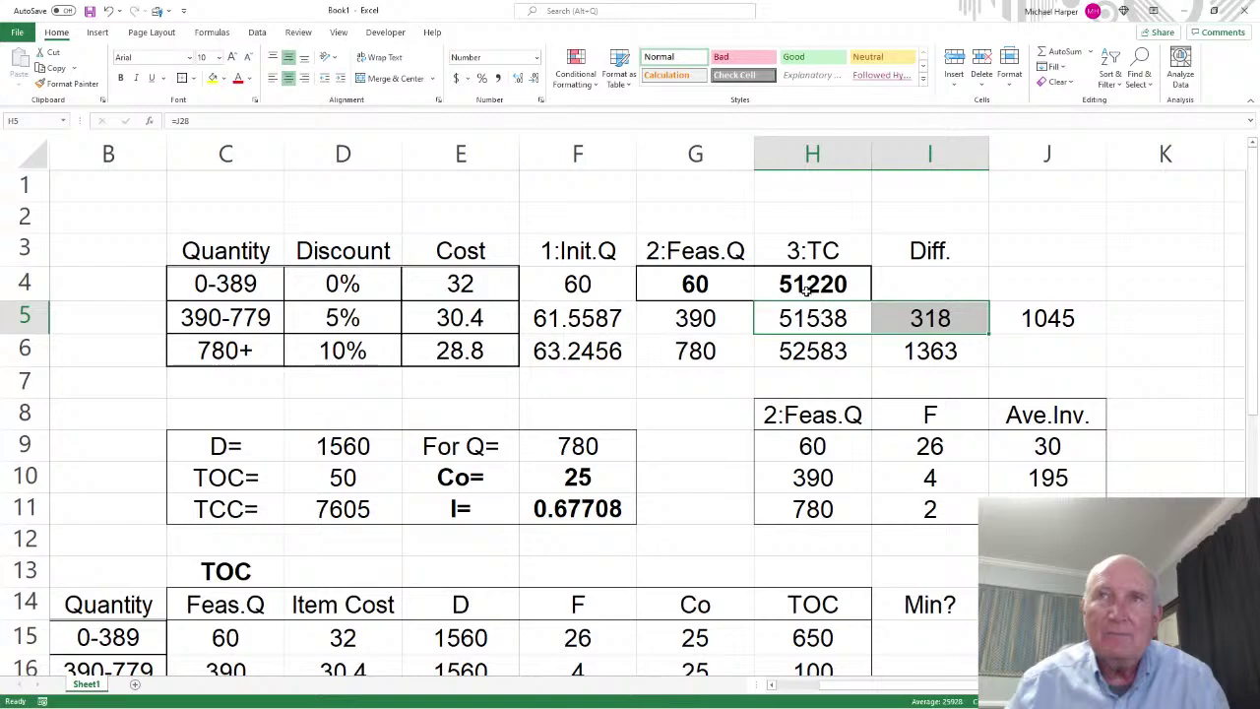
pyautogui.moveTo(809, 321); pyautogui.dragTo(886, 350)
pyautogui.click(1040, 326)
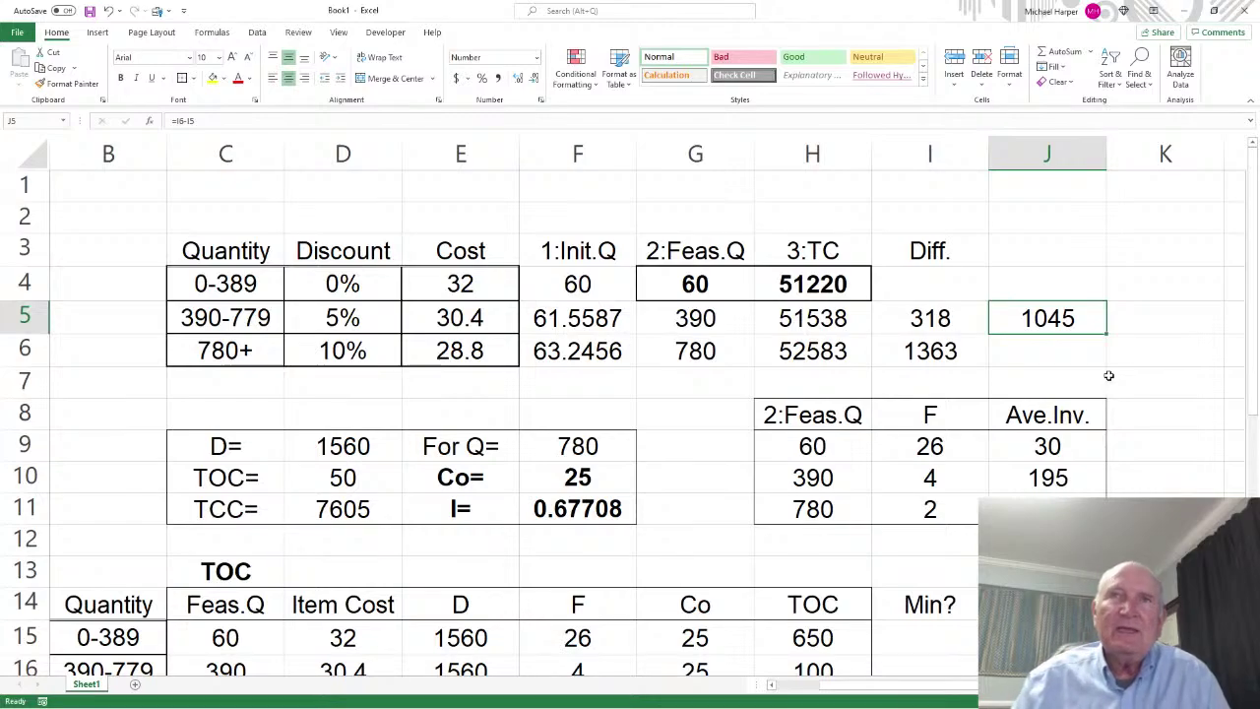
pyautogui.click(930, 349)
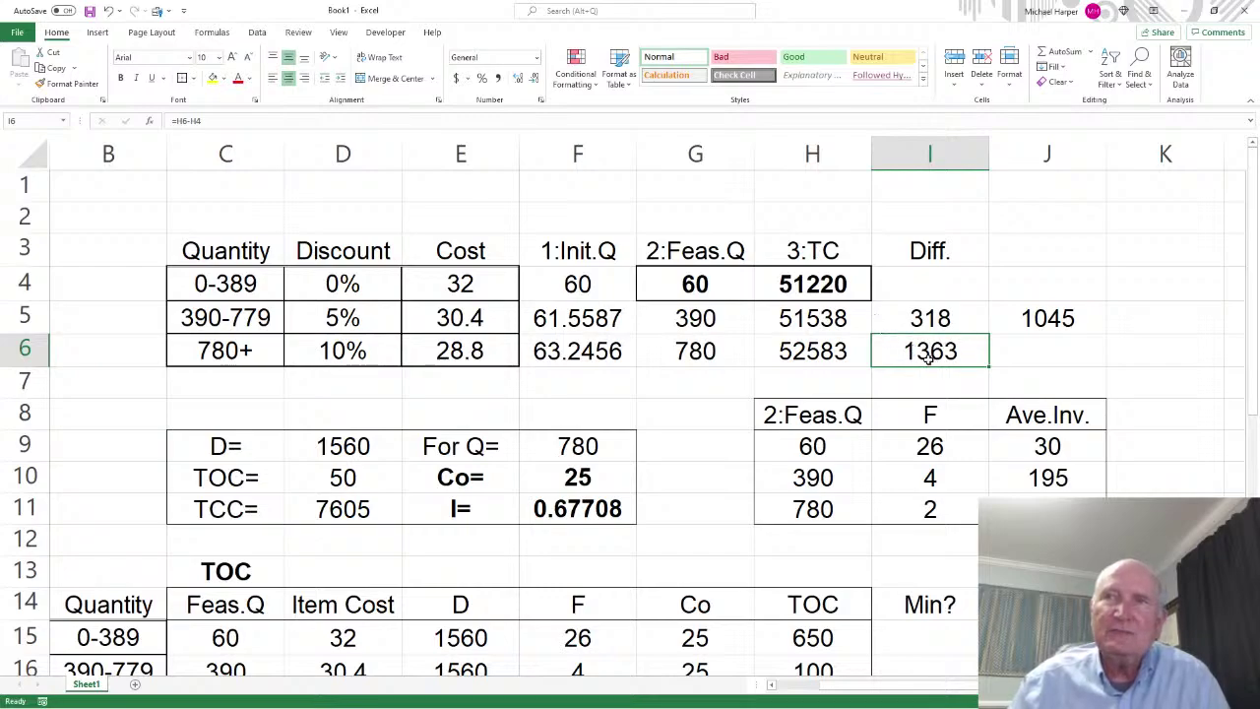
pyautogui.click(813, 291)
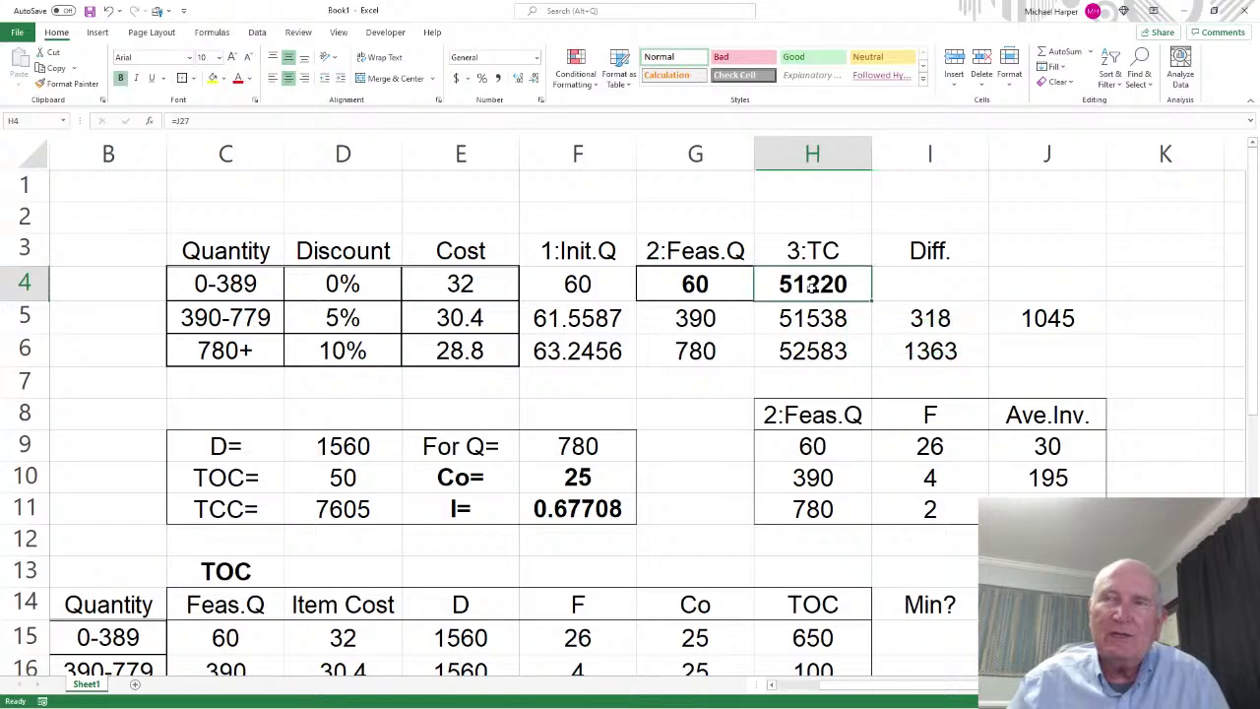
pyautogui.moveTo(930, 443); pyautogui.dragTo(1077, 437)
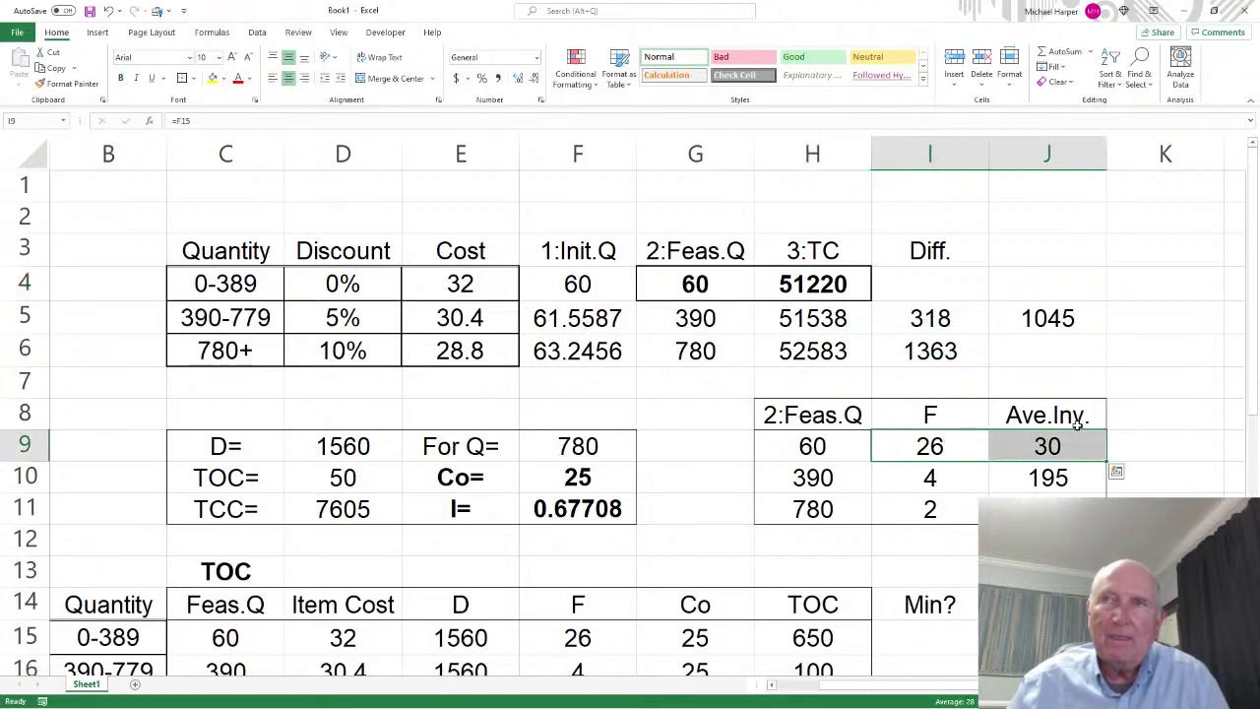
pyautogui.moveTo(819, 324); pyautogui.dragTo(1014, 323)
pyautogui.click(916, 354)
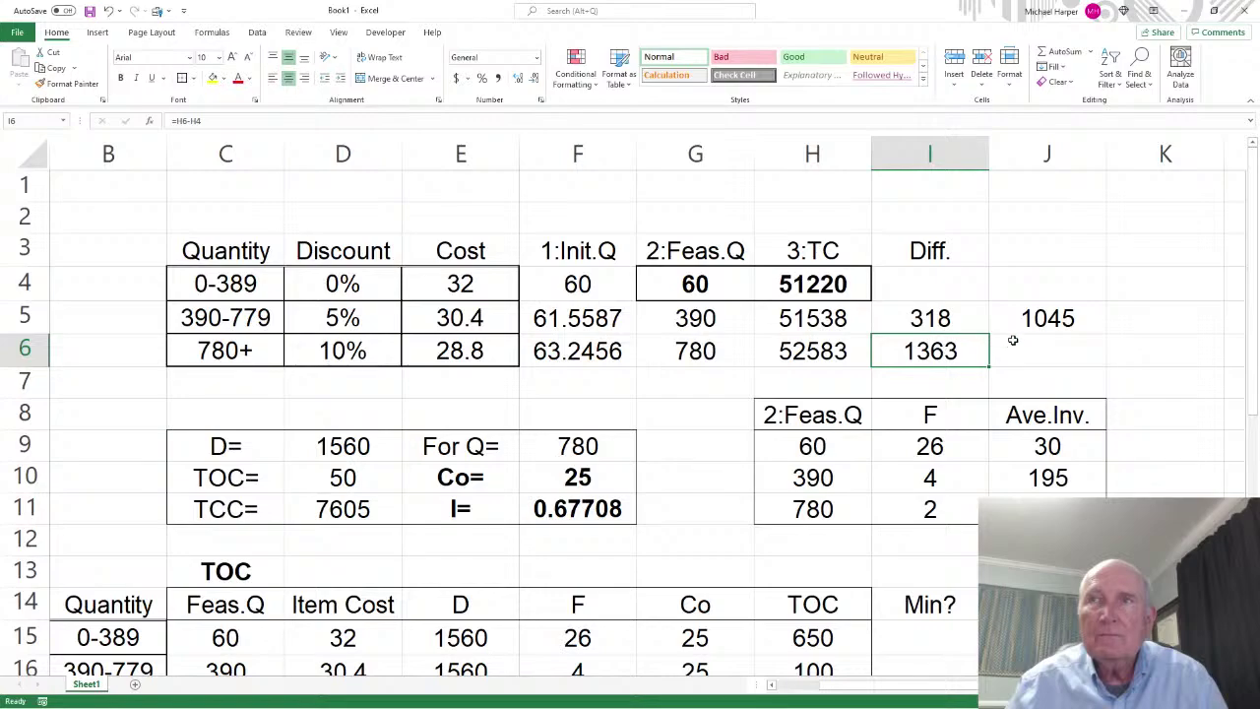
# Replace the formula in J5 with =H6-H5 to subtract the 390-779 range's TC from the 780+ range's TC
pyautogui.click(1040, 322)
pyautogui.press('Delete')
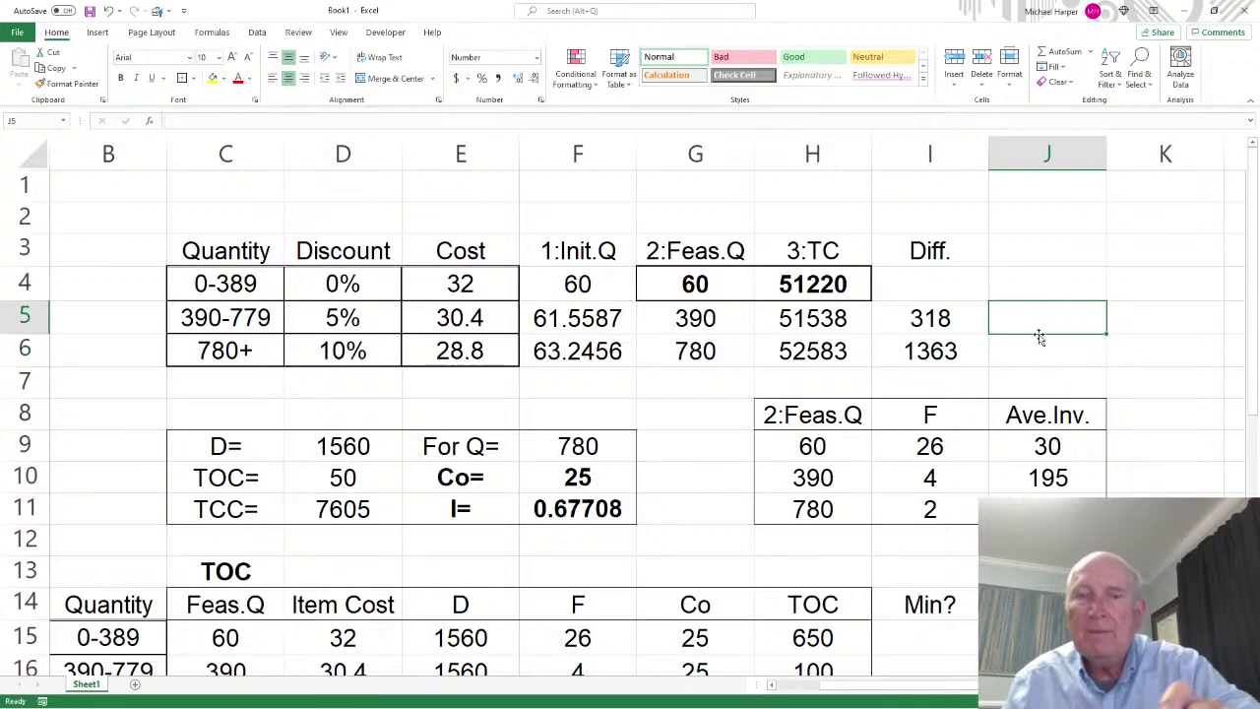
pyautogui.write('=')
pyautogui.click(813, 352)
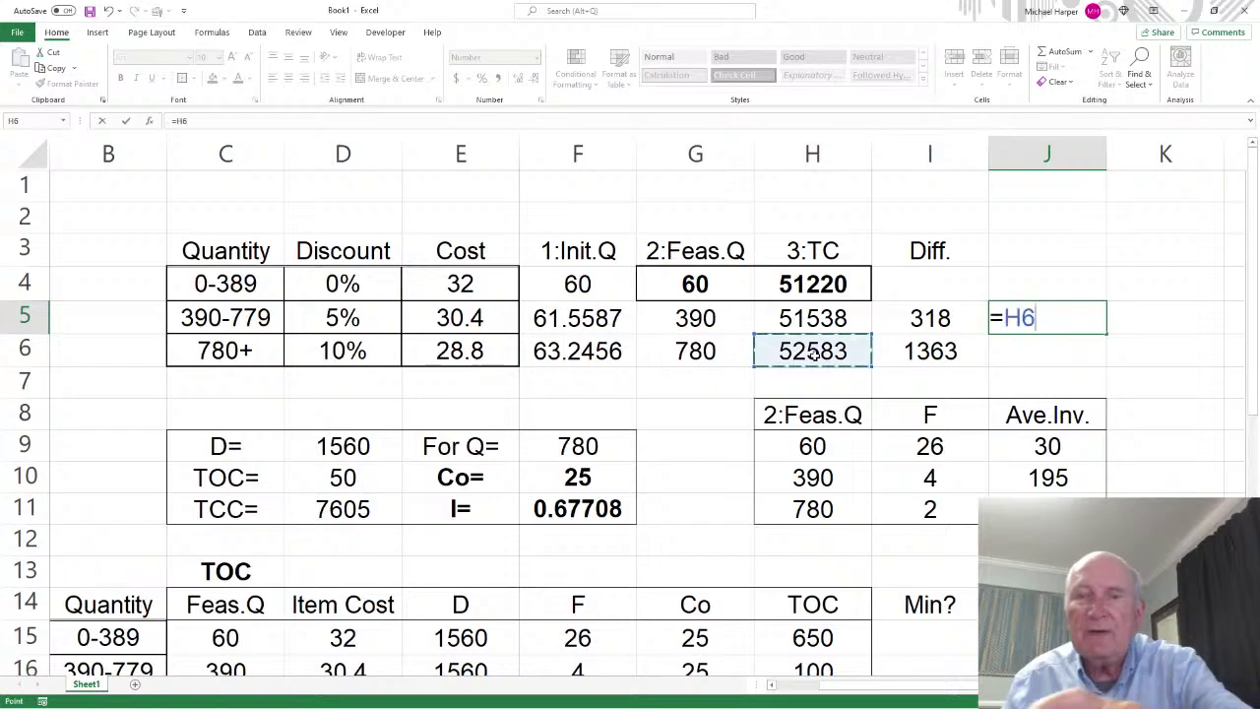
pyautogui.write('-')
pyautogui.click(805, 323)
pyautogui.press('Return')
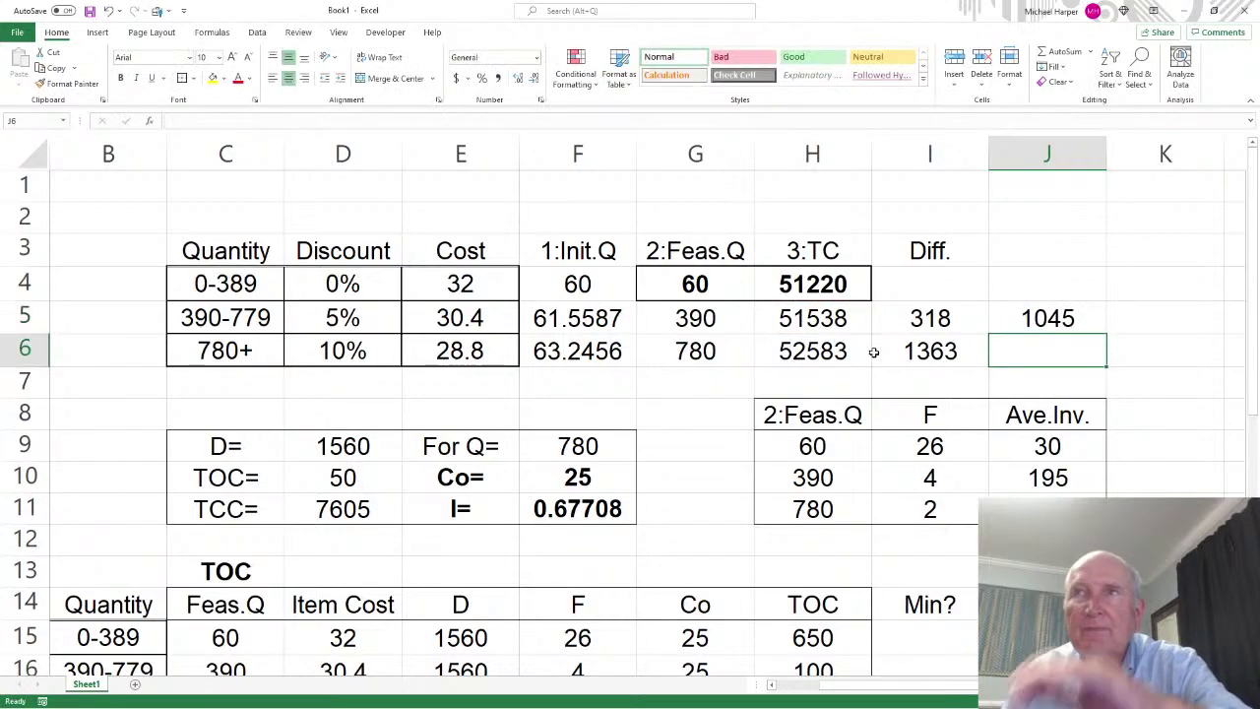
pyautogui.click(1048, 319)
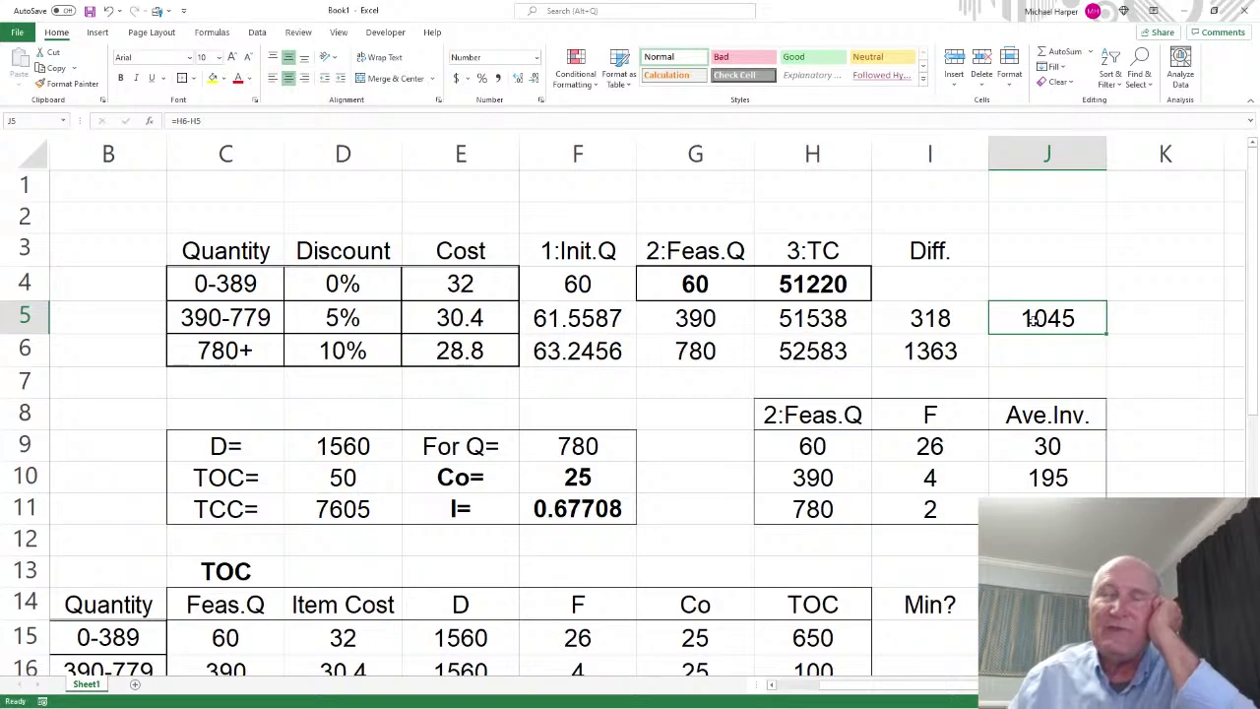
# Compare the order frequency and average inventory of the three feasible quantities in H9:J11 with the TC difference in I5
pyautogui.click(964, 476)
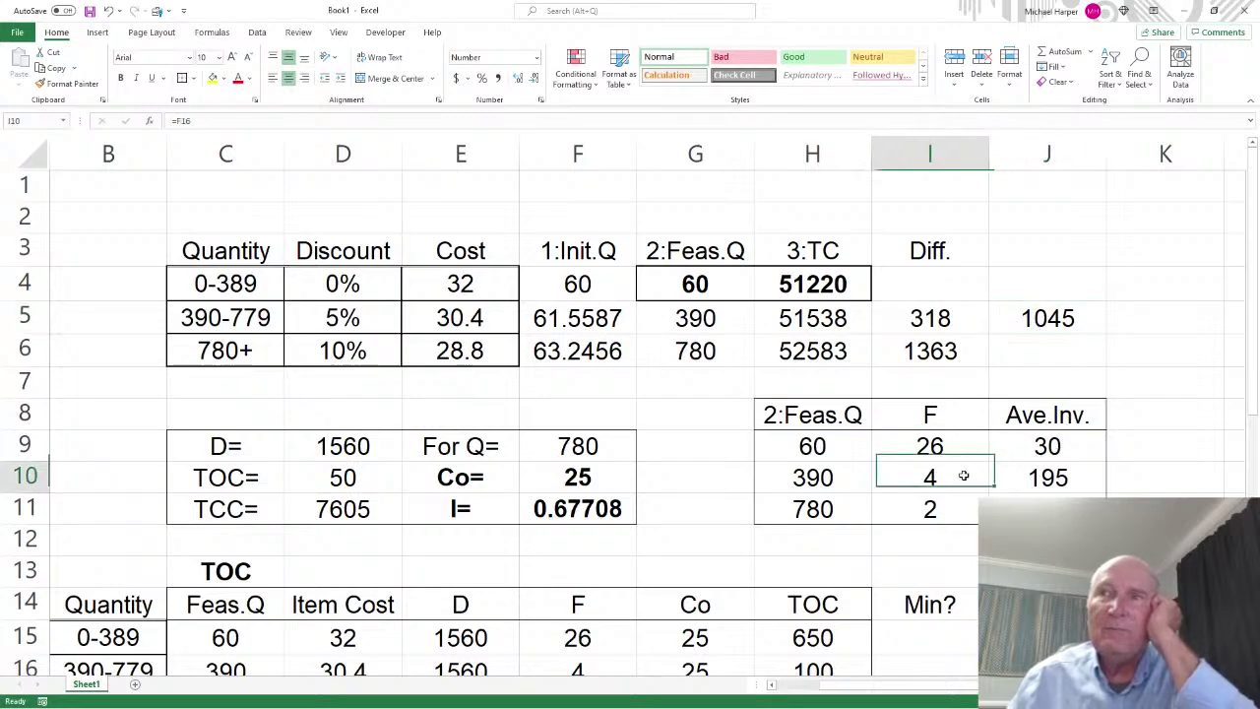
pyautogui.moveTo(963, 475); pyautogui.dragTo(1010, 476)
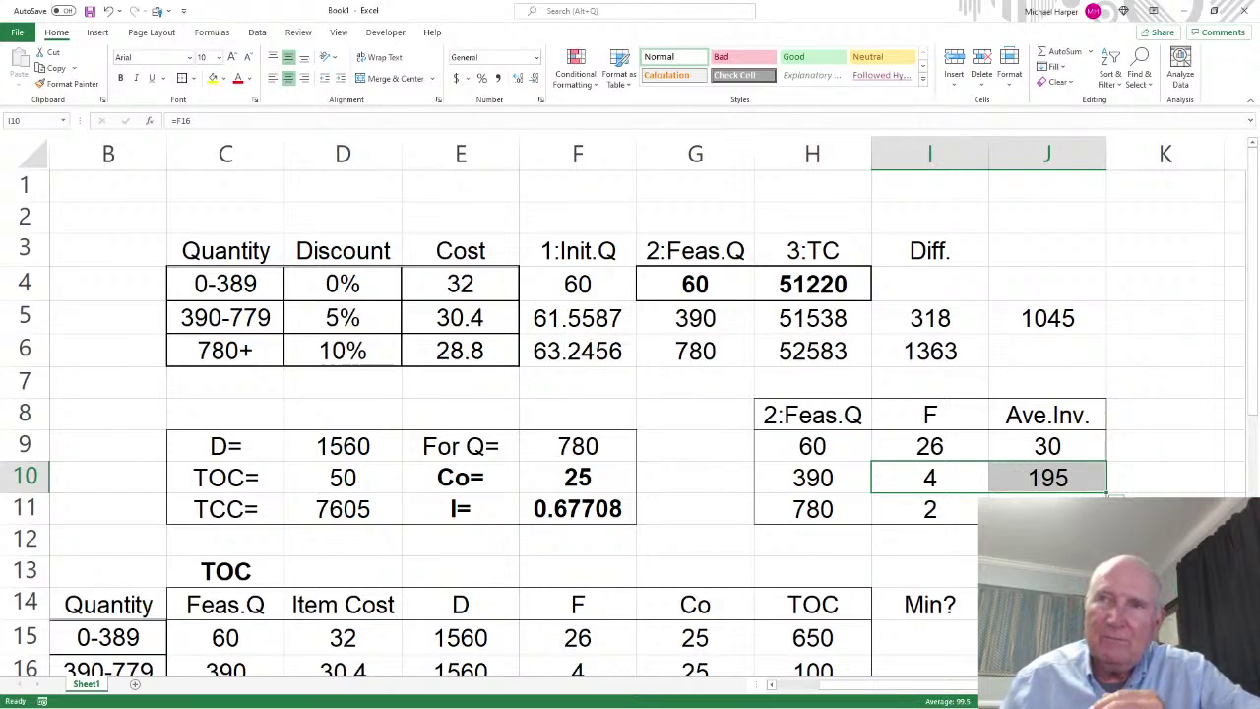
pyautogui.moveTo(933, 514); pyautogui.dragTo(1024, 510)
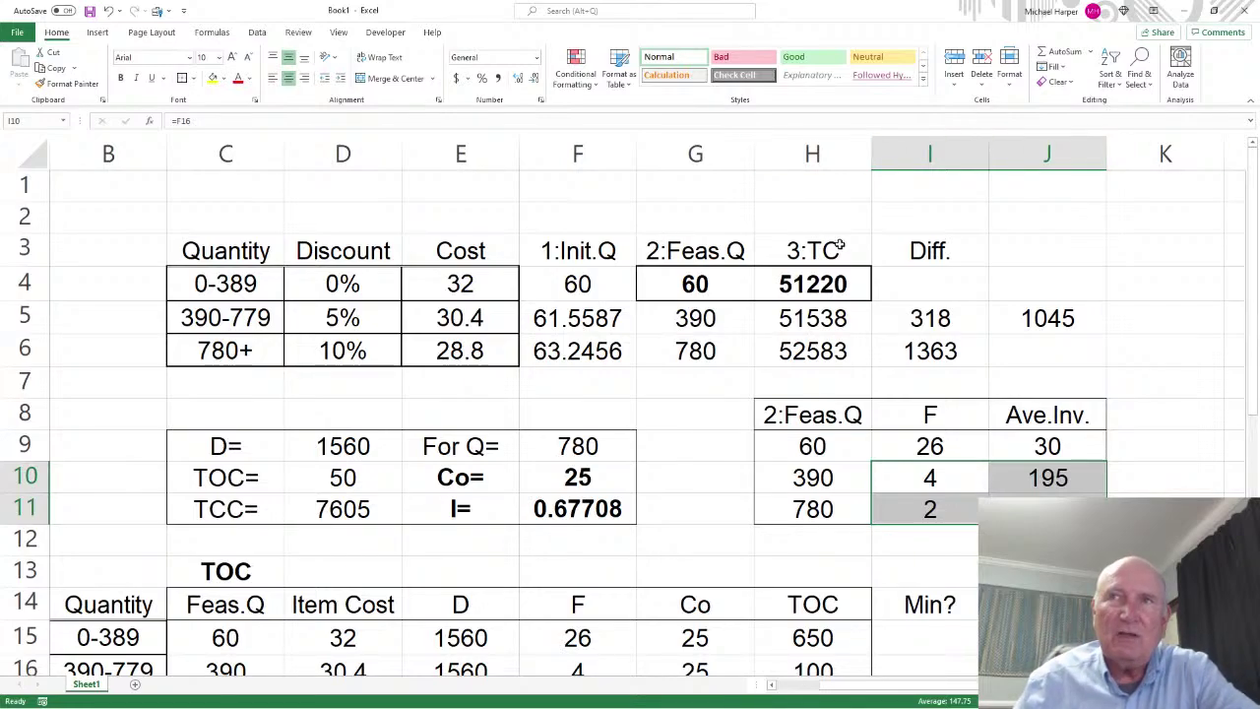
pyautogui.click(948, 323)
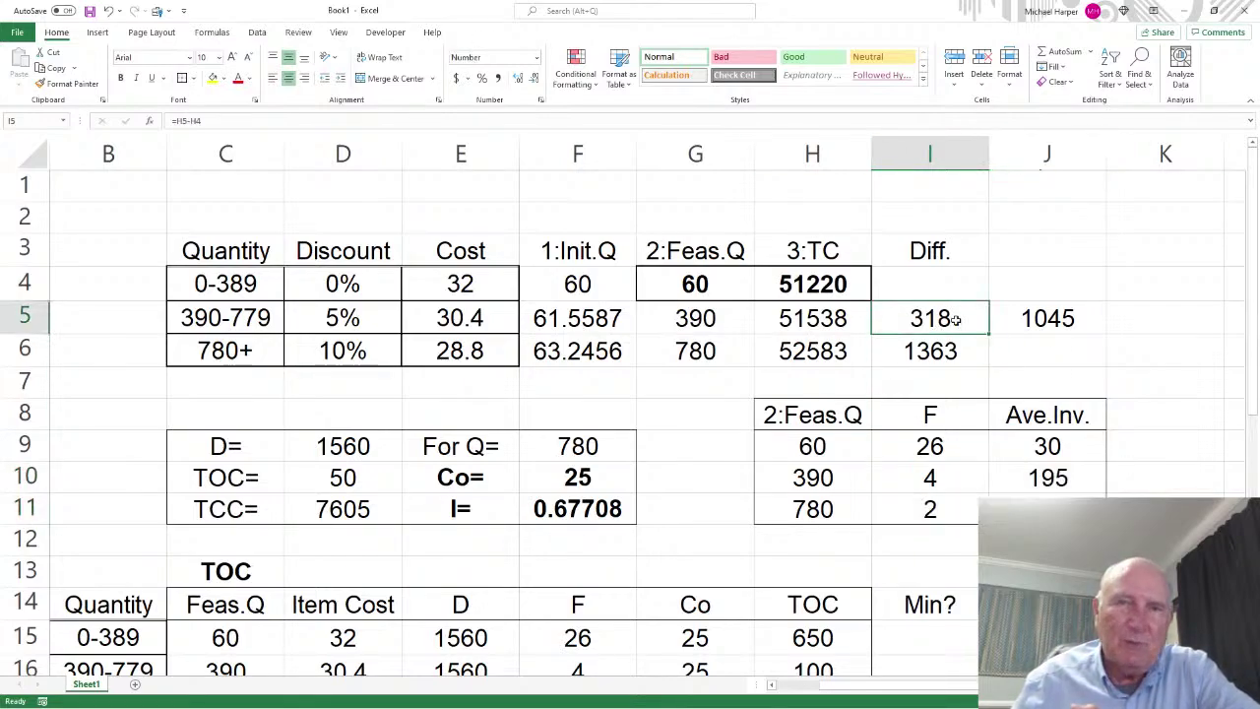
pyautogui.moveTo(944, 444); pyautogui.dragTo(1067, 472)
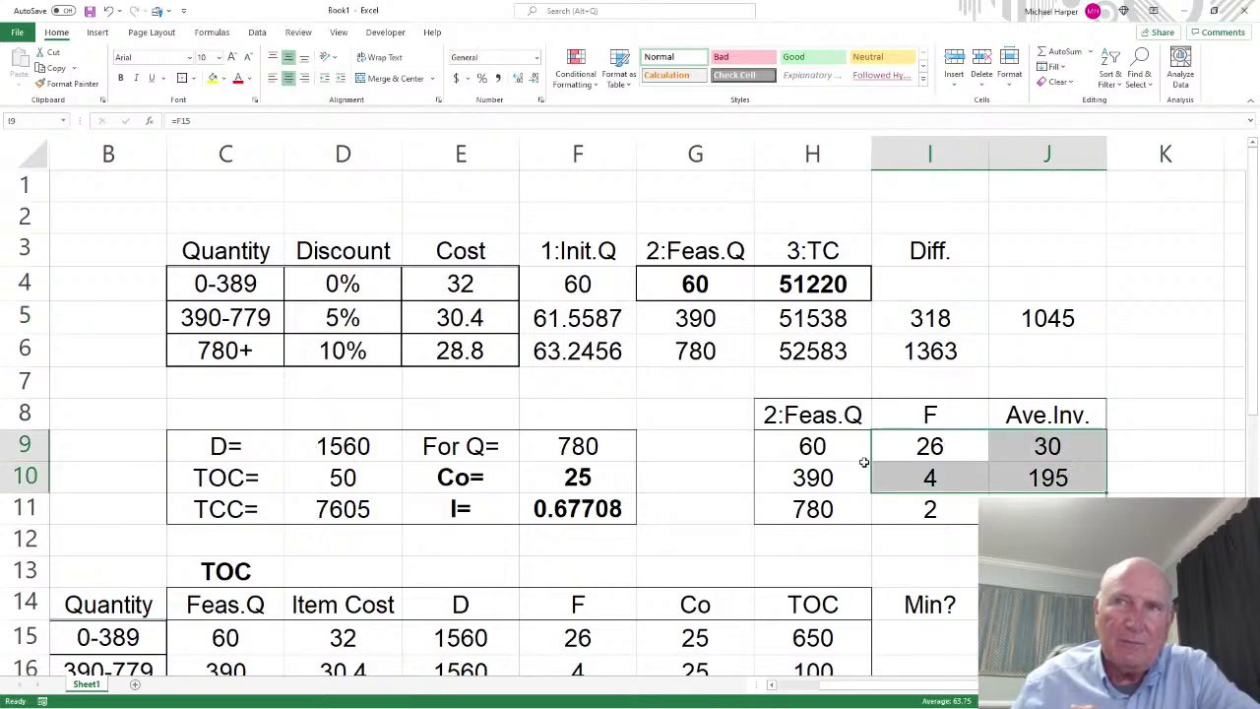
pyautogui.moveTo(834, 443); pyautogui.dragTo(1033, 497)
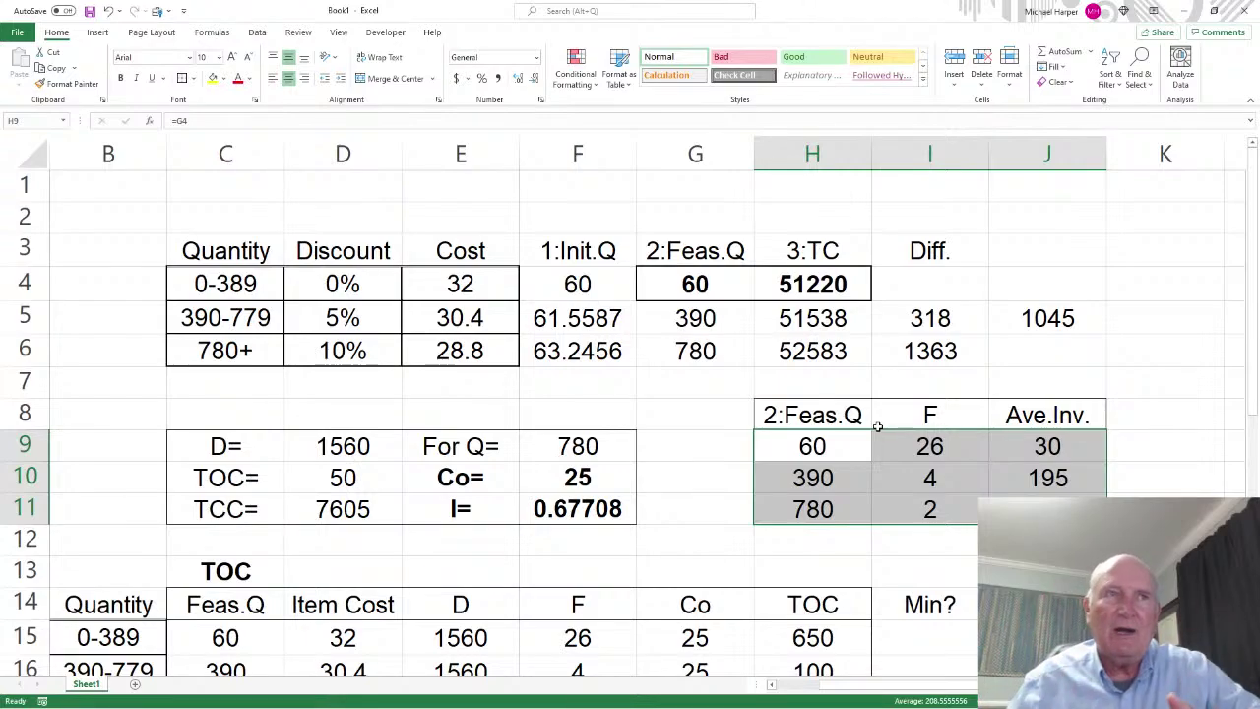
pyautogui.scroll(-1, 877, 426)
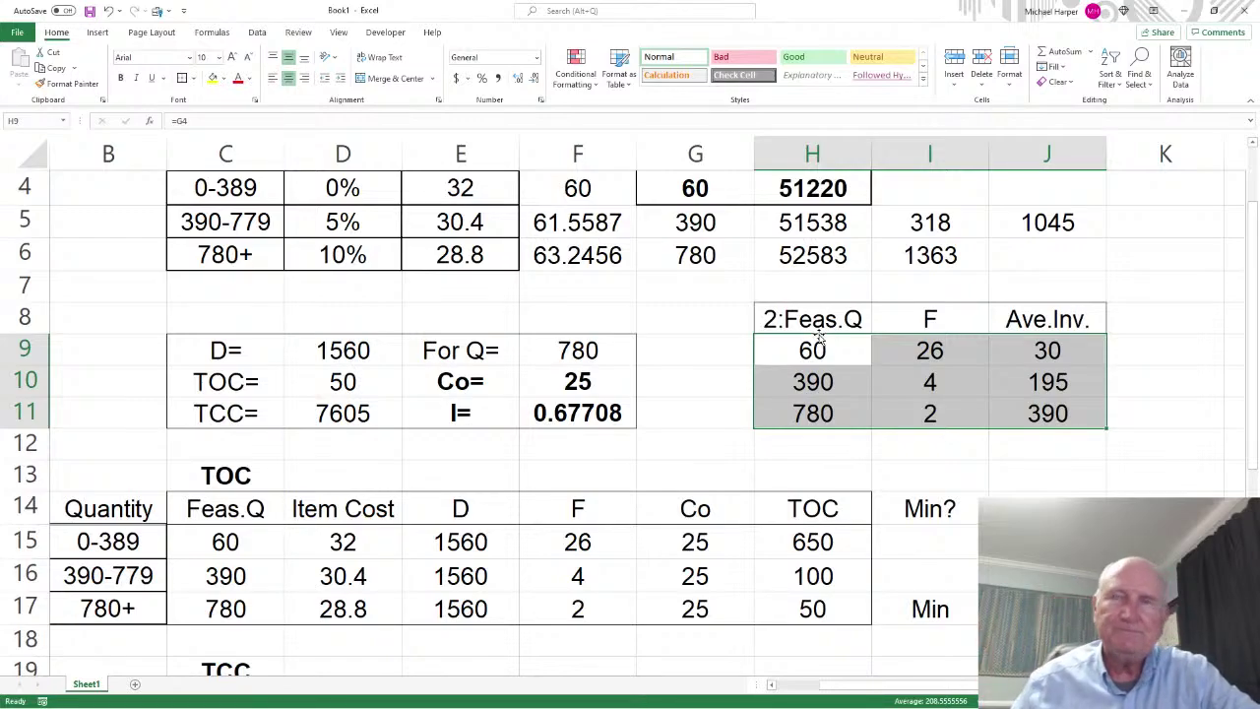
pyautogui.scroll(1, 817, 334)
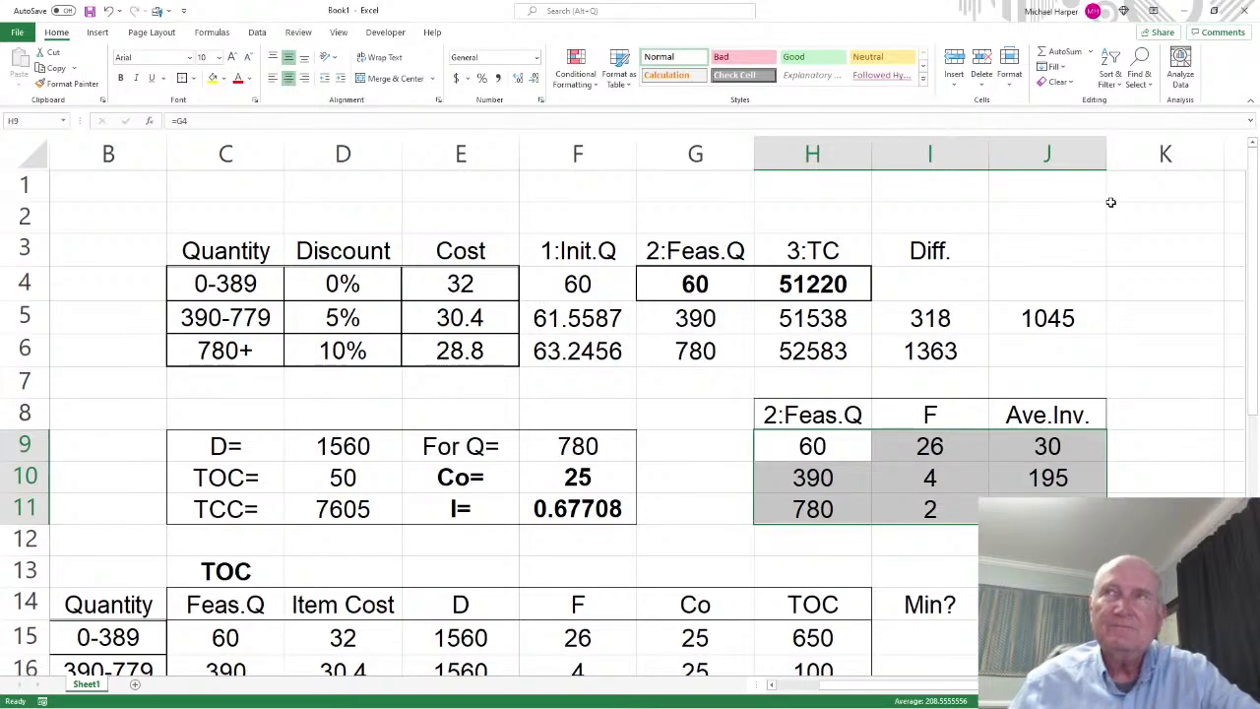
# Switch to the Memo4-Assignment-Lec document in Word and review the final paragraph's instructions on the manager's reasoning and the presentation's audience
pyautogui.click(1187, 9)
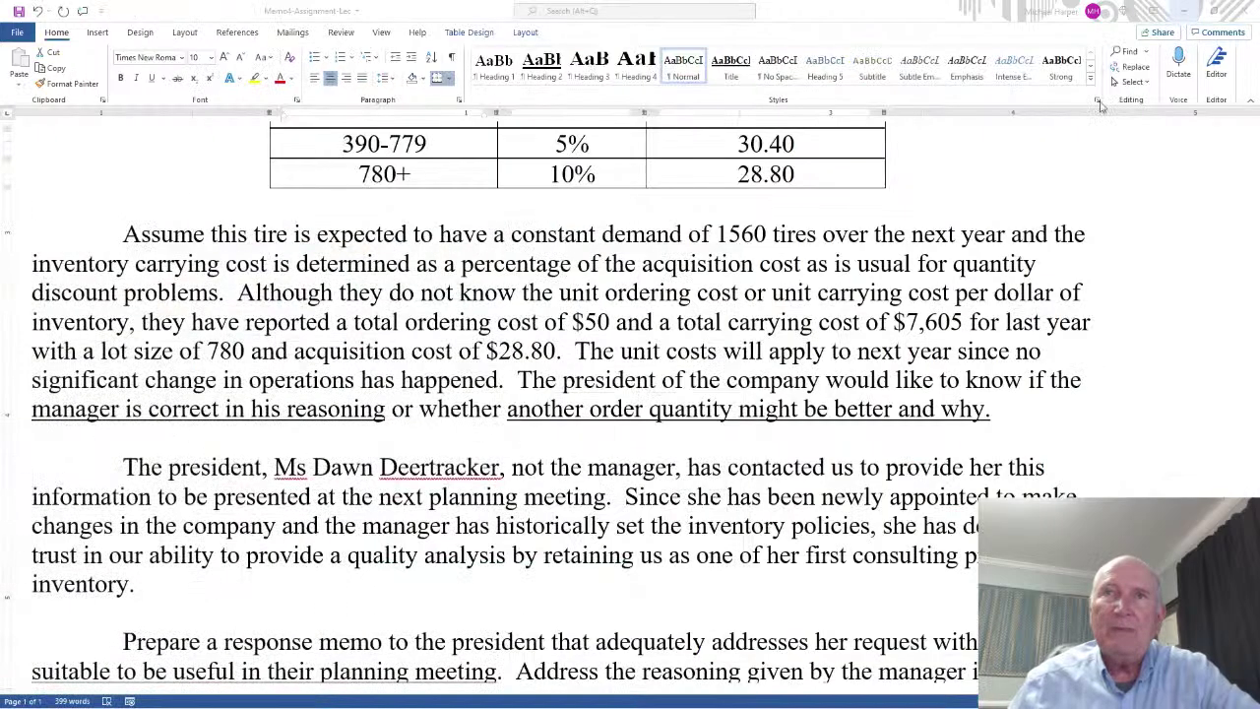
pyautogui.scroll(-3, 915, 332)
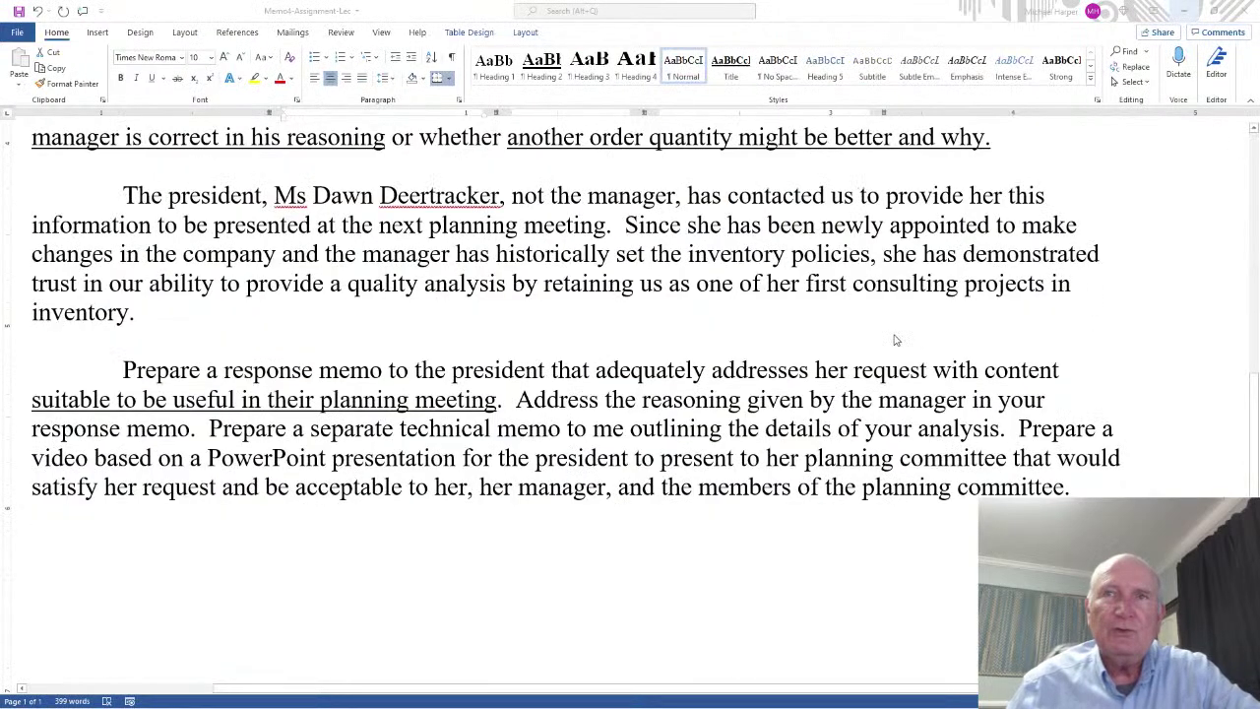
pyautogui.click(544, 402)
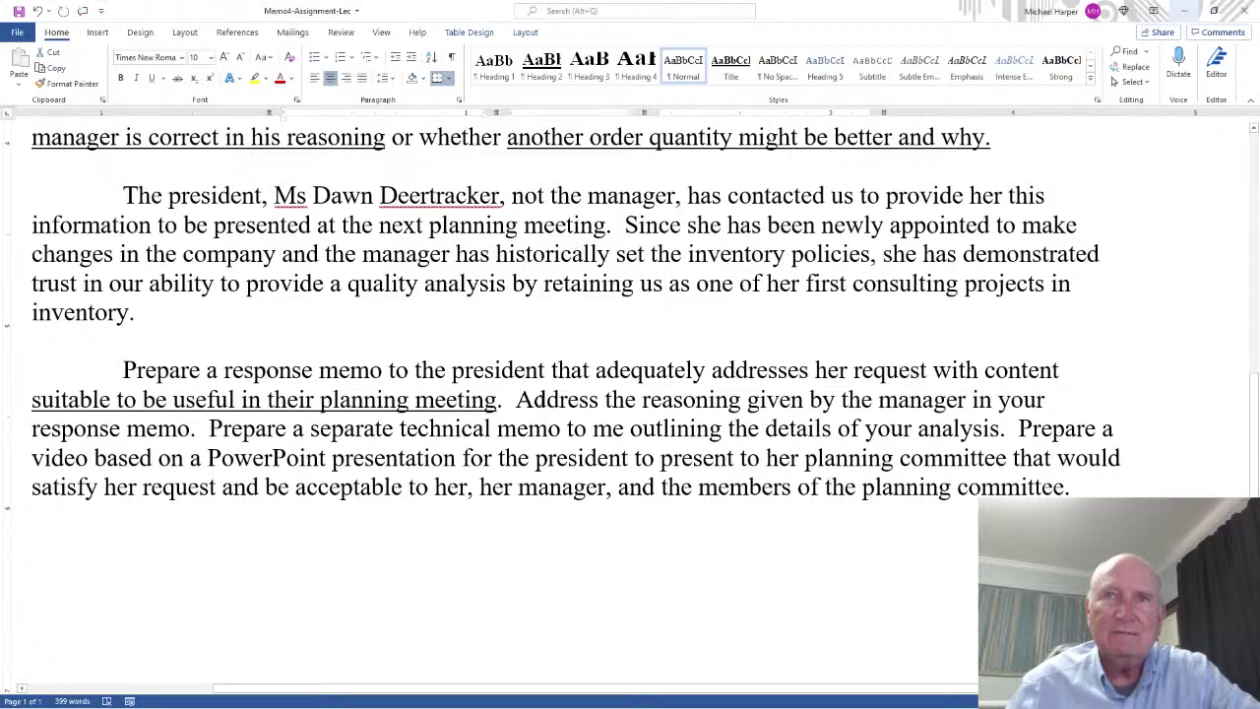
pyautogui.moveTo(545, 401); pyautogui.dragTo(967, 402)
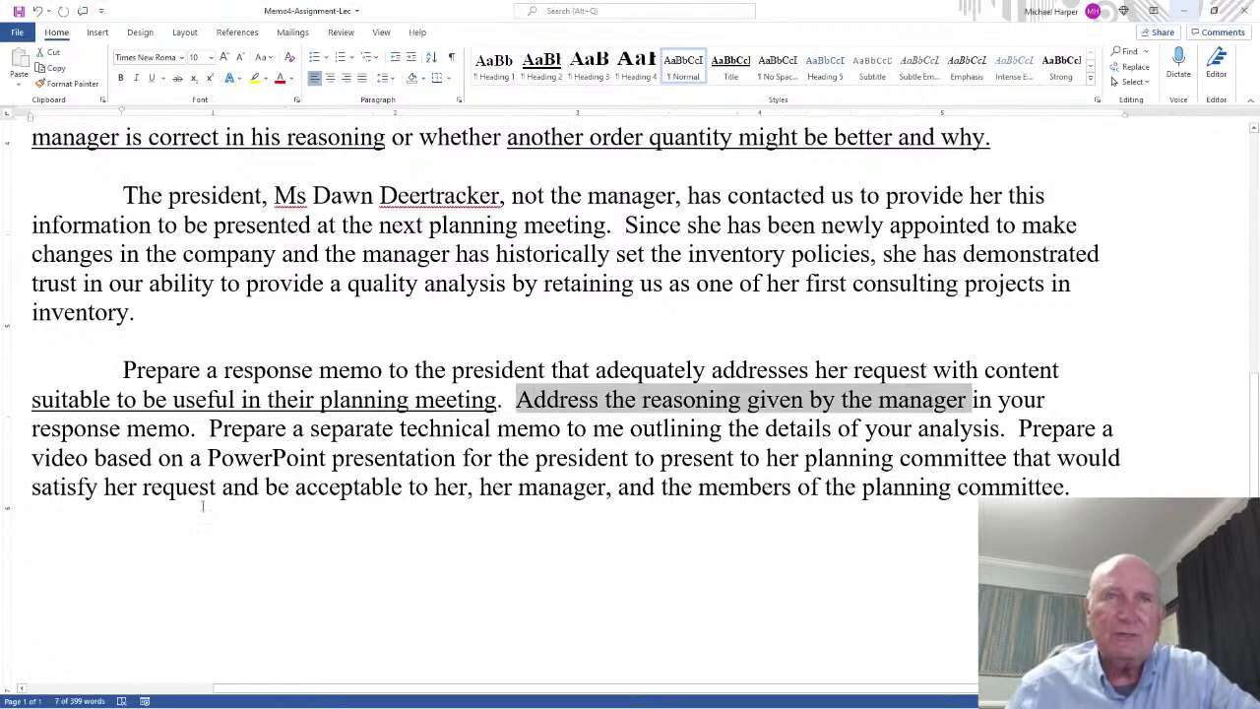
pyautogui.moveTo(34, 486); pyautogui.dragTo(1065, 486)
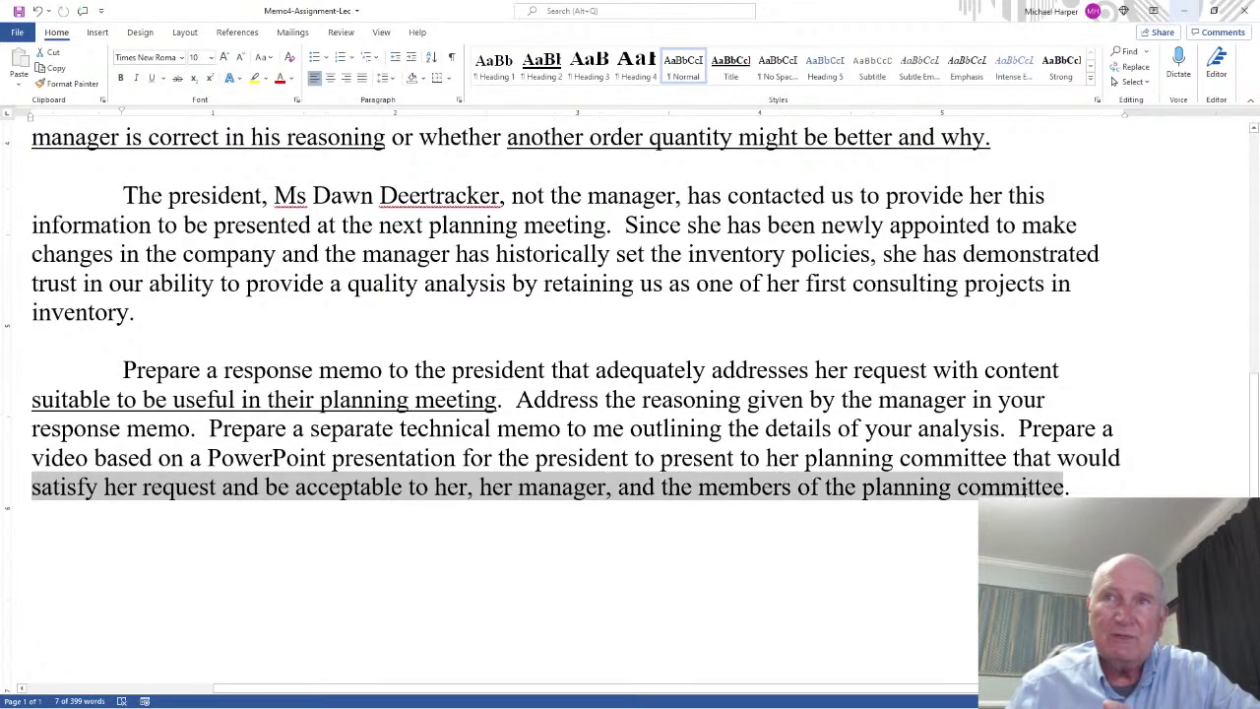
pyautogui.click(413, 512)
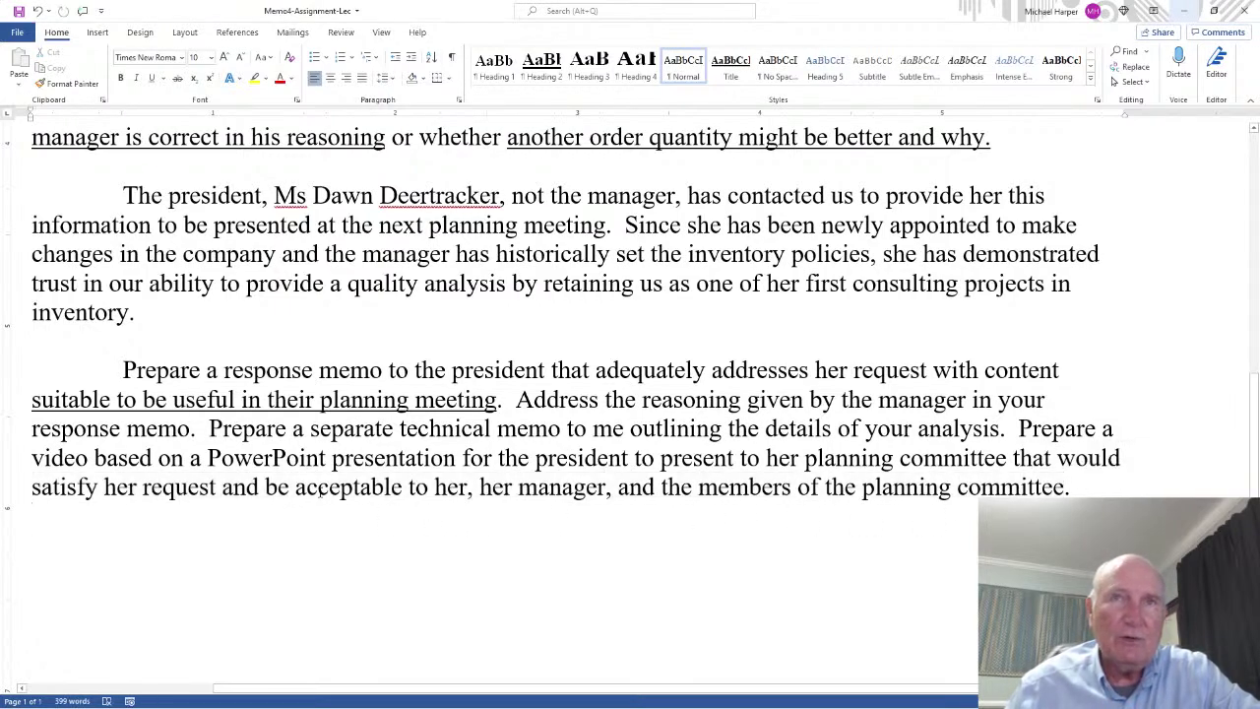
pyautogui.moveTo(295, 486); pyautogui.dragTo(605, 486)
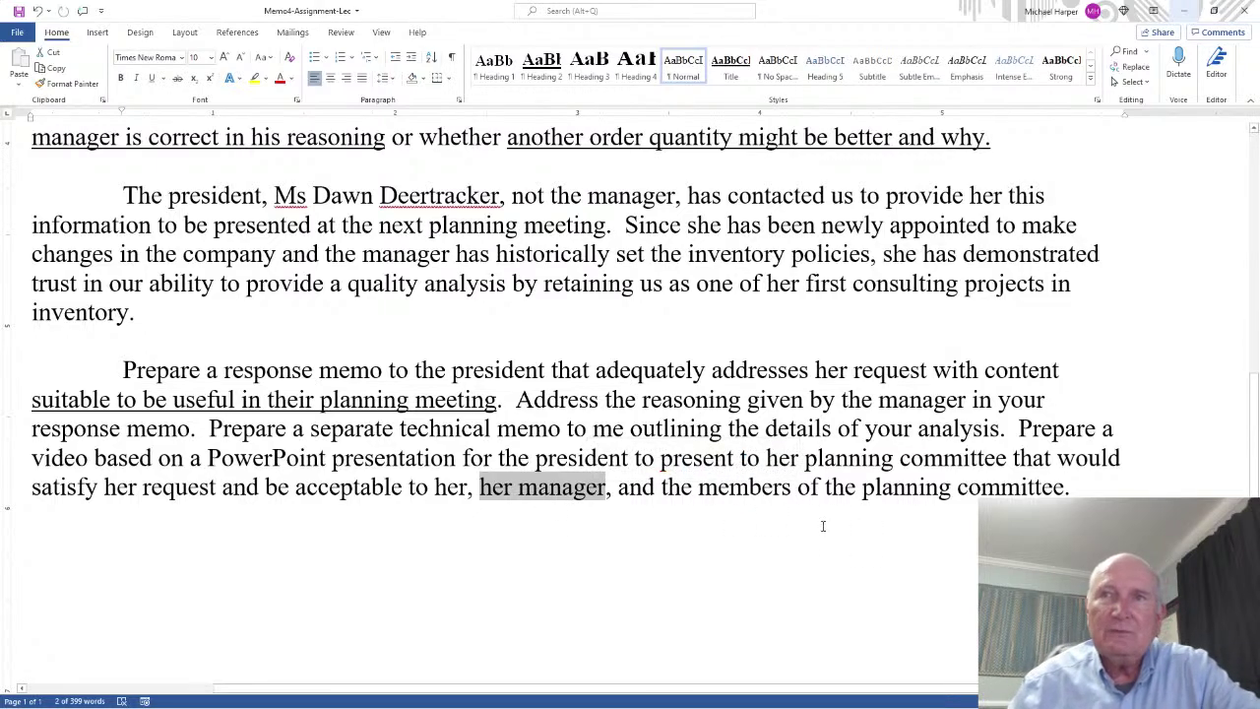
pyautogui.moveTo(754, 487); pyautogui.dragTo(1014, 485)
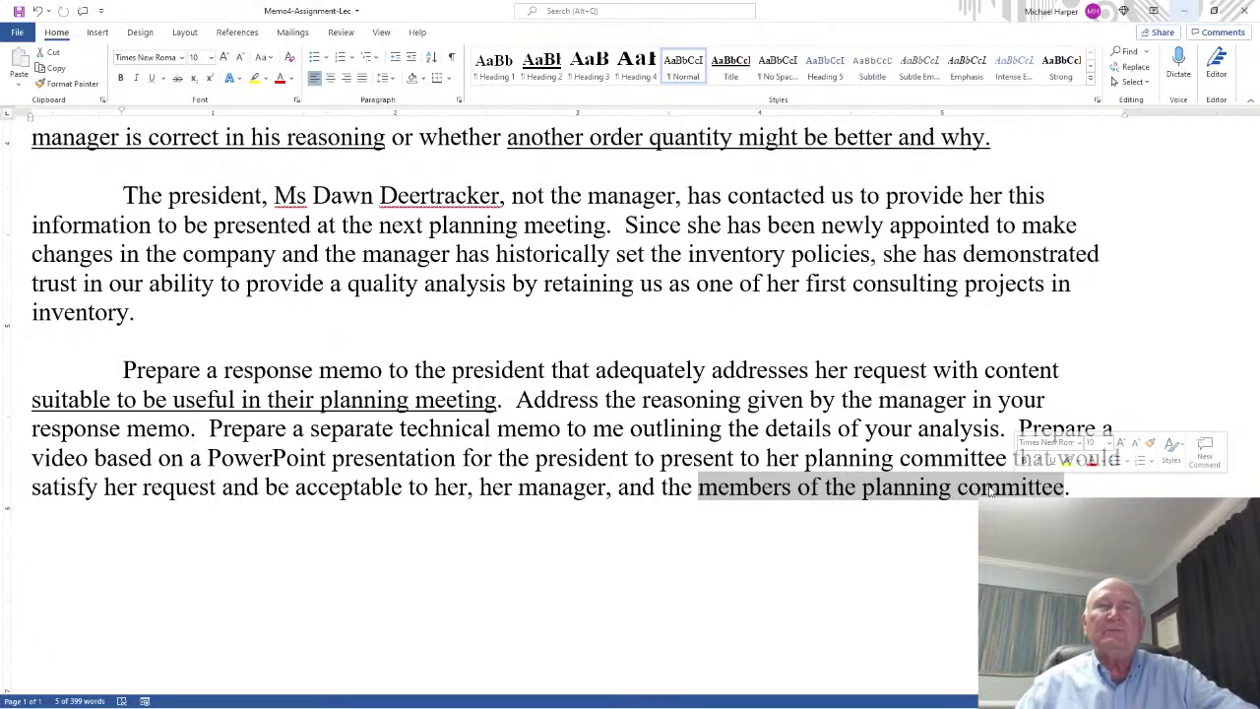
# Review who requested the analysis and the PowerPoint presentation requirement, return to the memo's heading, and minimize the document
pyautogui.scroll(1, 965, 491)
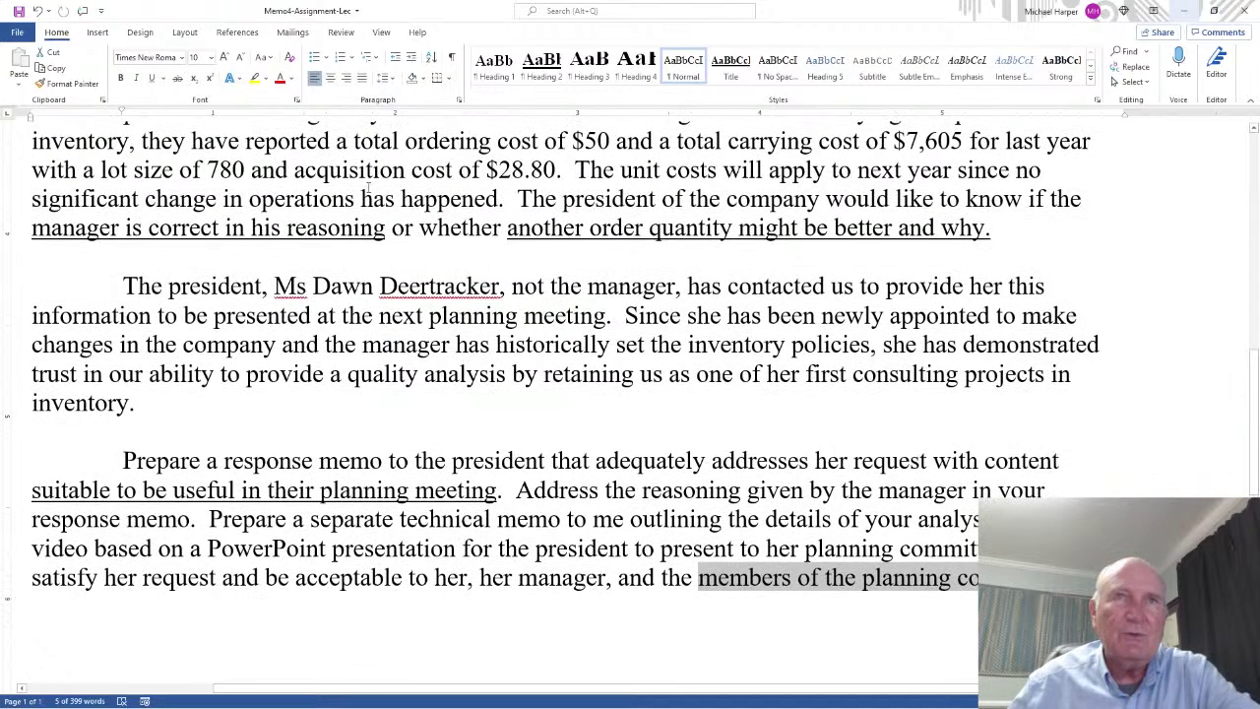
pyautogui.moveTo(277, 287); pyautogui.dragTo(500, 288)
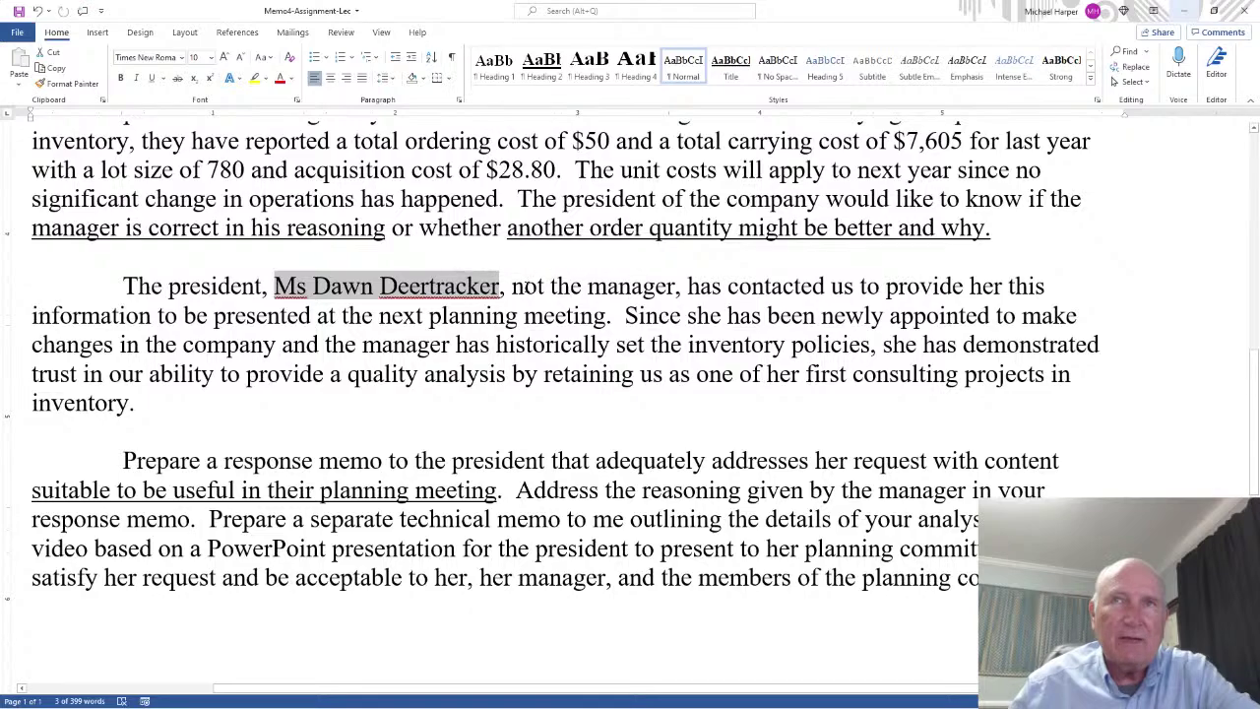
pyautogui.moveTo(512, 287); pyautogui.dragTo(676, 287)
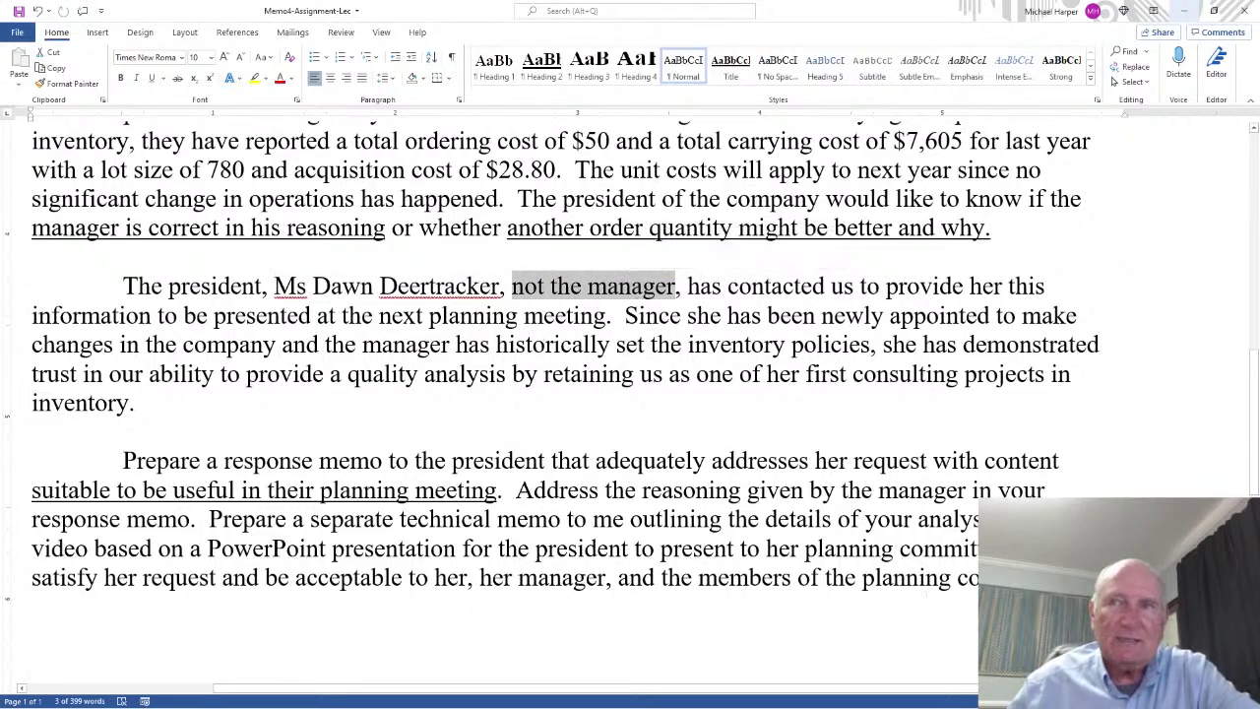
pyautogui.moveTo(985, 578); pyautogui.dragTo(225, 551)
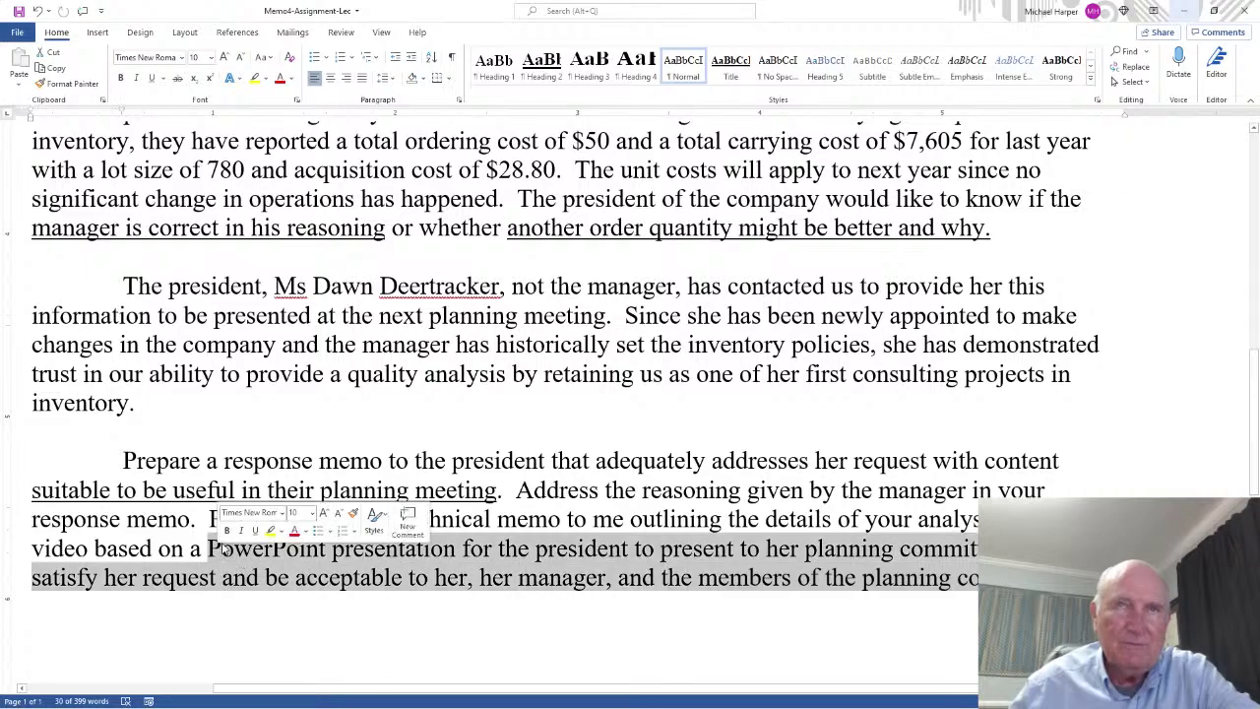
pyautogui.moveTo(123, 286); pyautogui.dragTo(671, 285)
pyautogui.moveTo(277, 285); pyautogui.dragTo(675, 285)
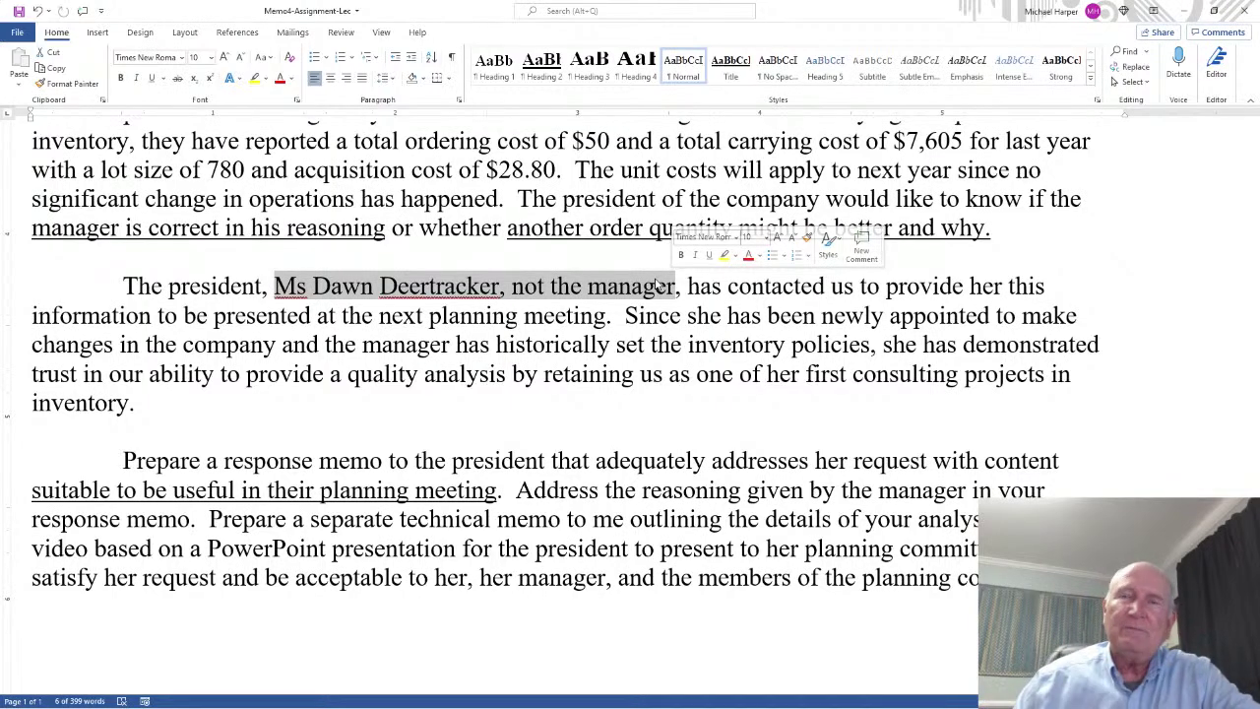
pyautogui.scroll(5, 656, 246)
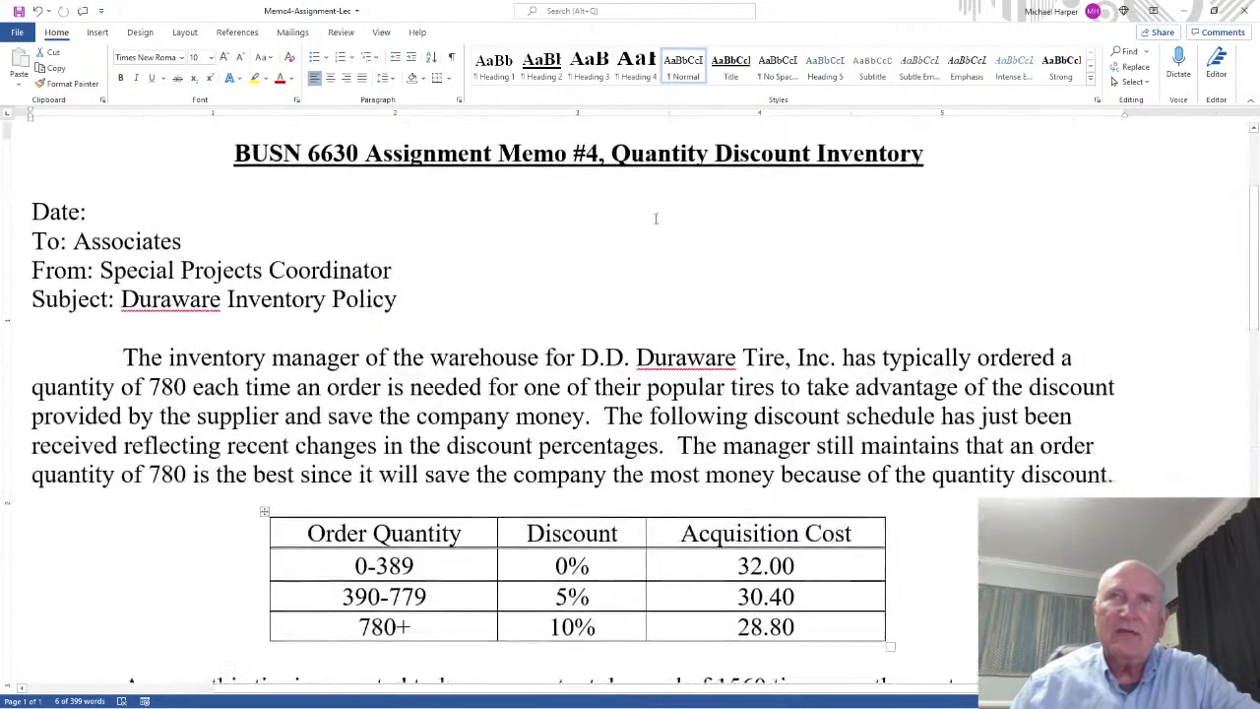
pyautogui.click(1183, 10)
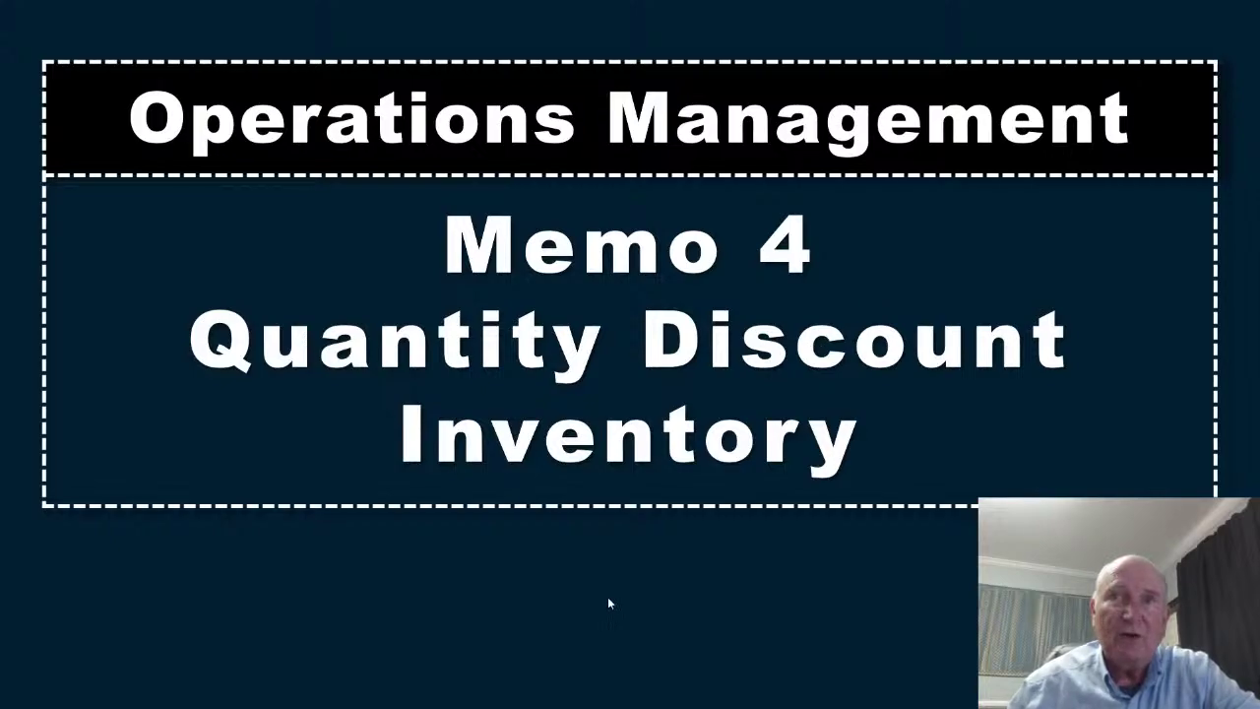